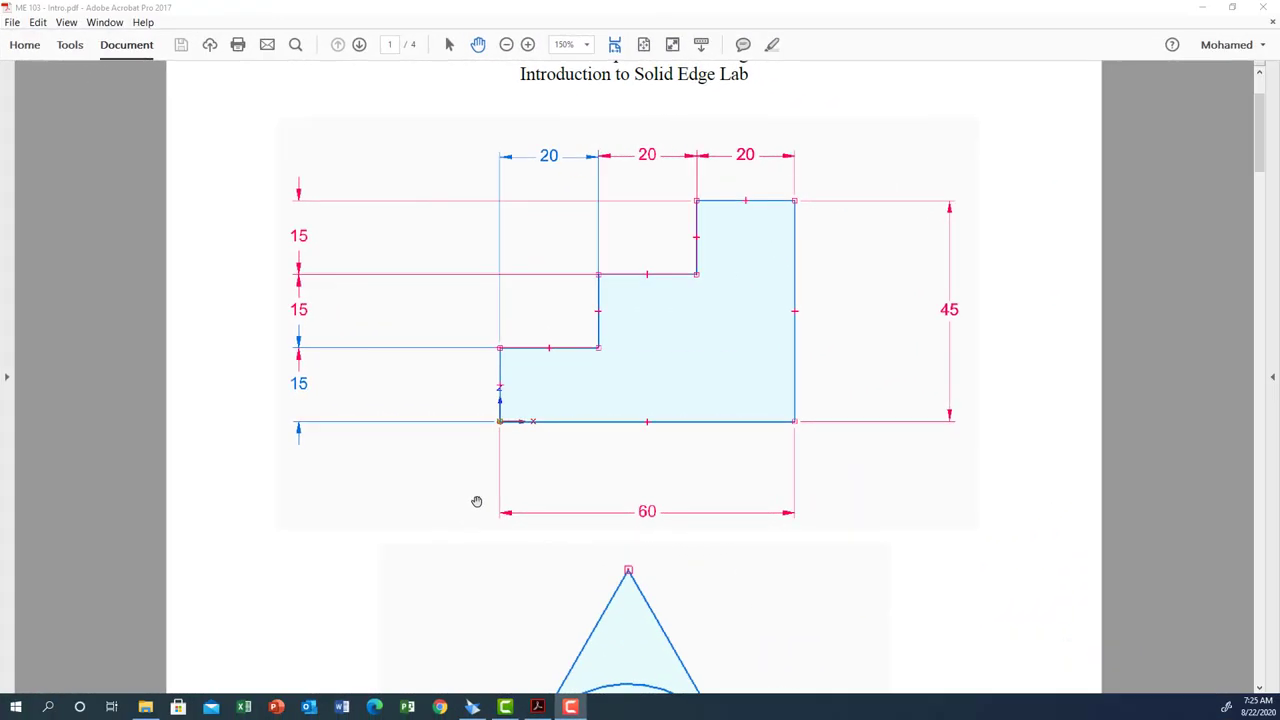
- Look through all four pages of sketch exercises in the ME 103 - Intro PDF and return to the first drawing
{"action": "scroll", "coordinate": [474, 420], "scroll_direction": "down", "scroll_amount": 1}
{"action": "scroll", "coordinate": [476, 494], "scroll_direction": "down", "scroll_amount": 10}
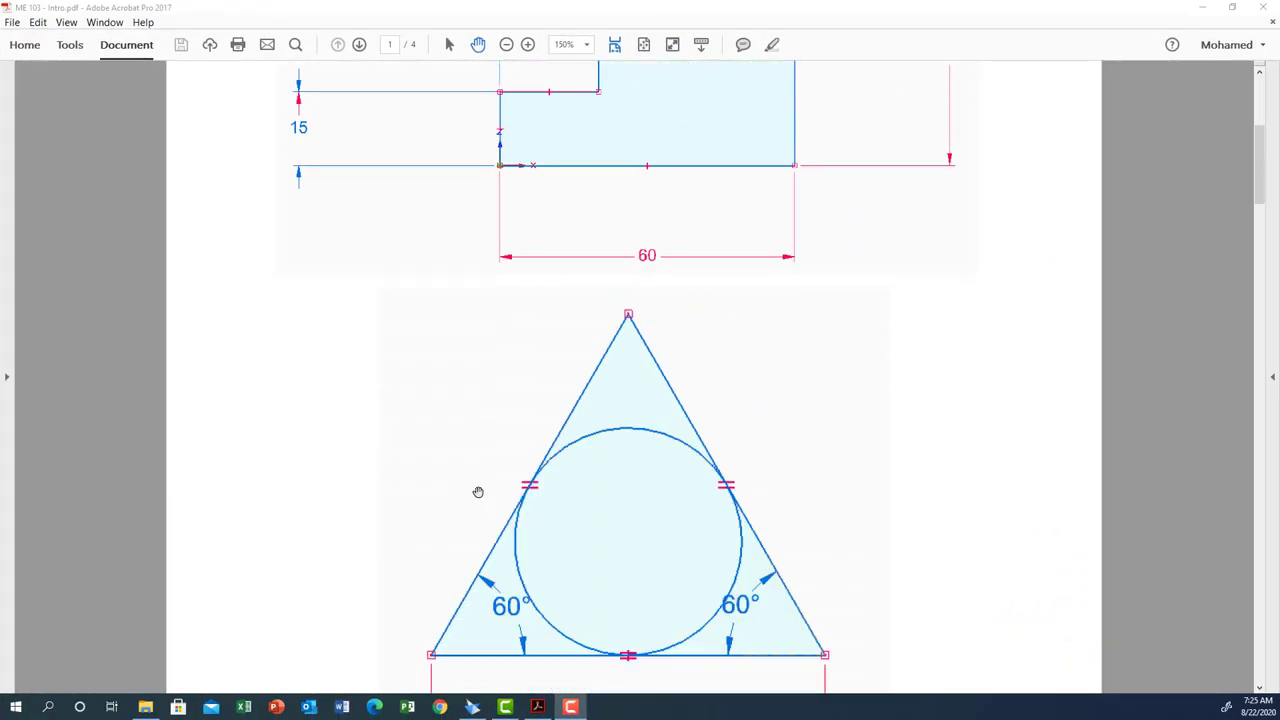
{"action": "scroll", "coordinate": [478, 491], "scroll_direction": "down", "scroll_amount": 15}
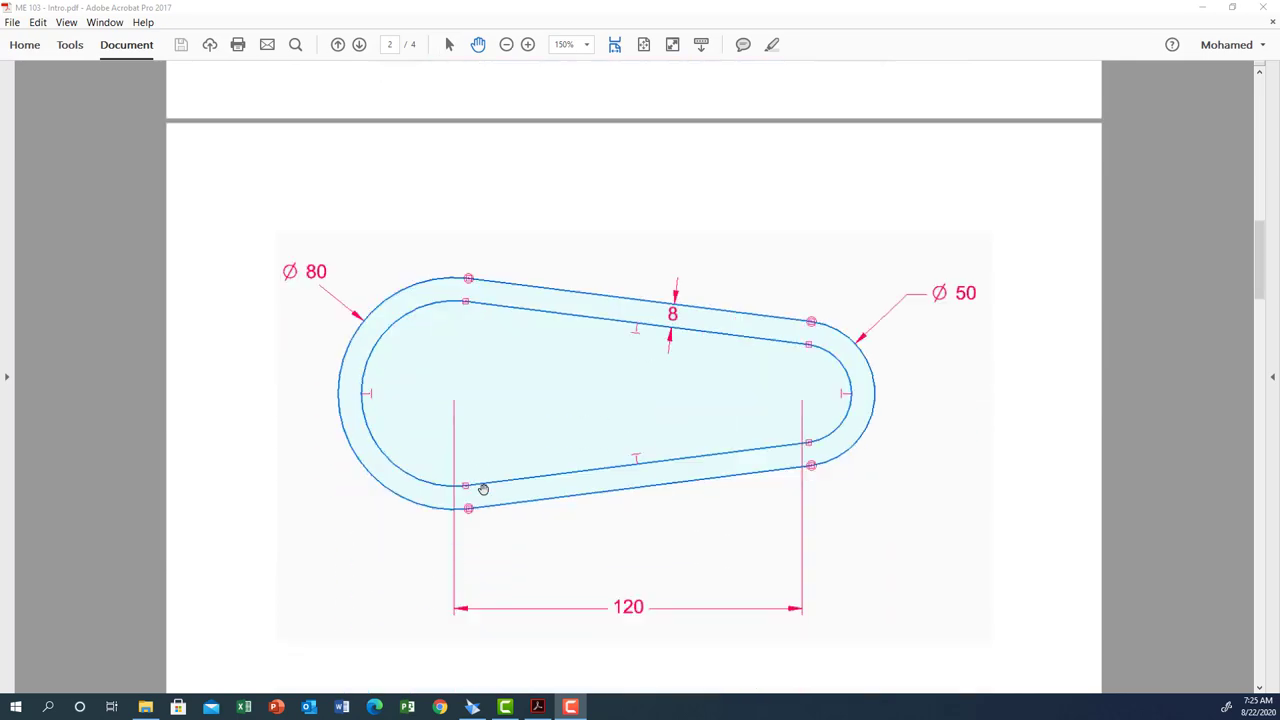
{"action": "scroll", "coordinate": [484, 489], "scroll_direction": "down", "scroll_amount": 15}
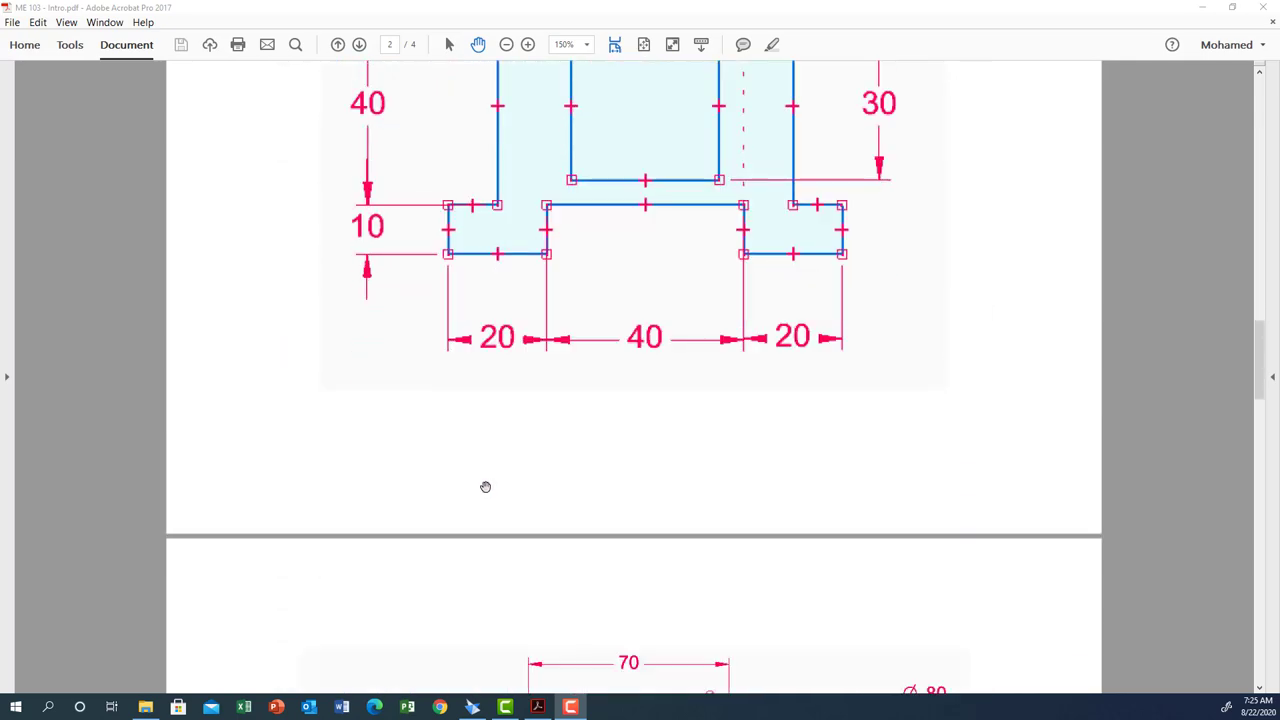
{"action": "scroll", "coordinate": [484, 477], "scroll_direction": "down", "scroll_amount": 8}
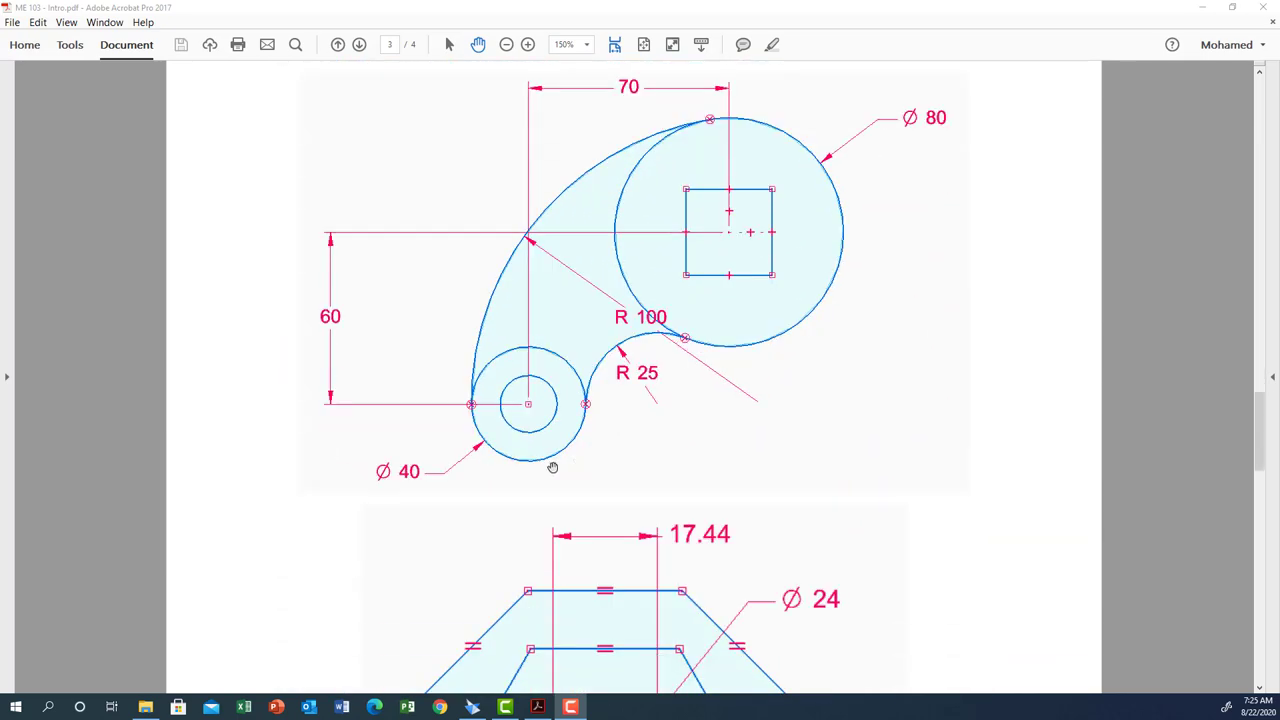
{"action": "scroll", "coordinate": [403, 501], "scroll_direction": "down", "scroll_amount": 15}
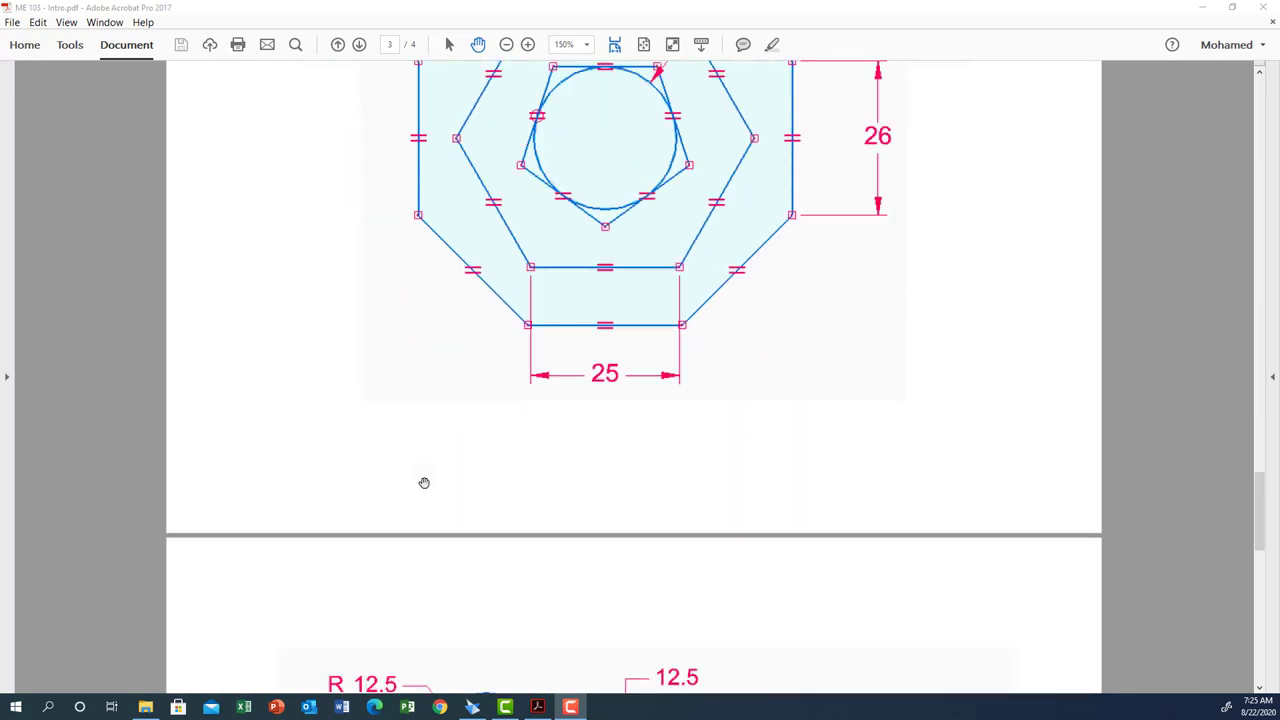
{"action": "scroll", "coordinate": [424, 483], "scroll_direction": "down", "scroll_amount": 2}
{"action": "scroll", "coordinate": [494, 500], "scroll_direction": "up", "scroll_amount": 20}
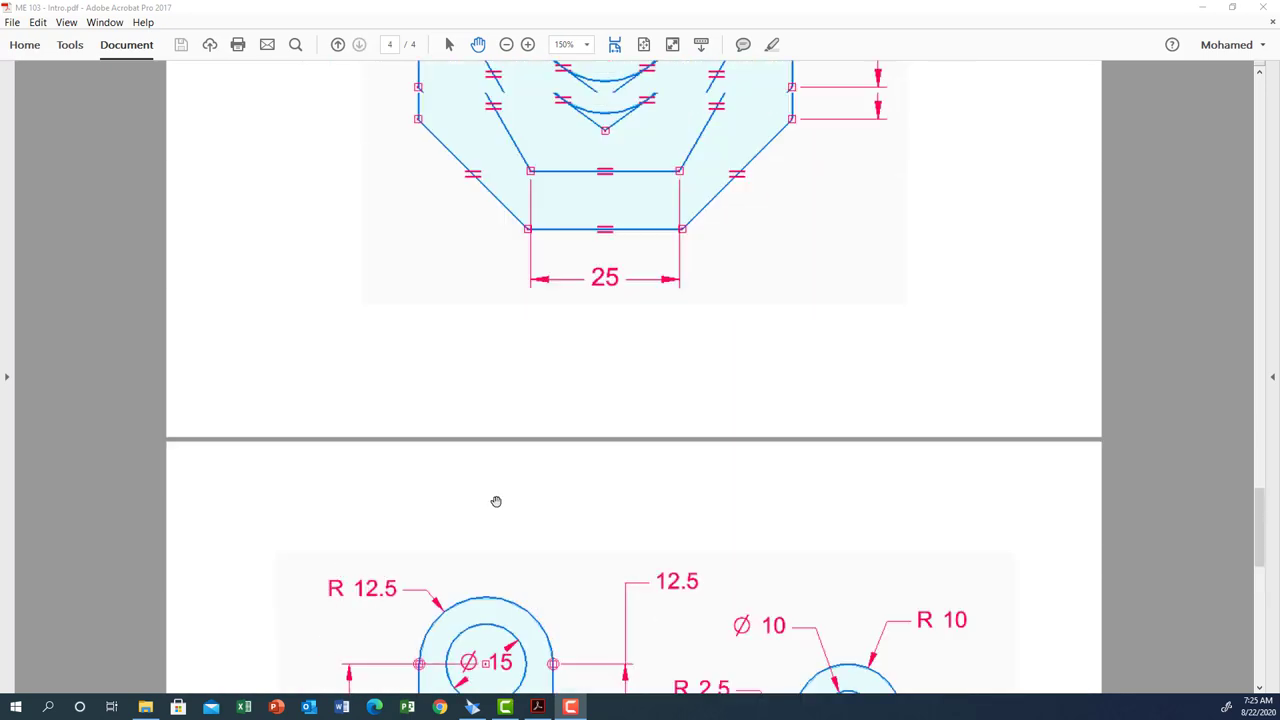
{"action": "scroll", "coordinate": [512, 494], "scroll_direction": "up", "scroll_amount": 20}
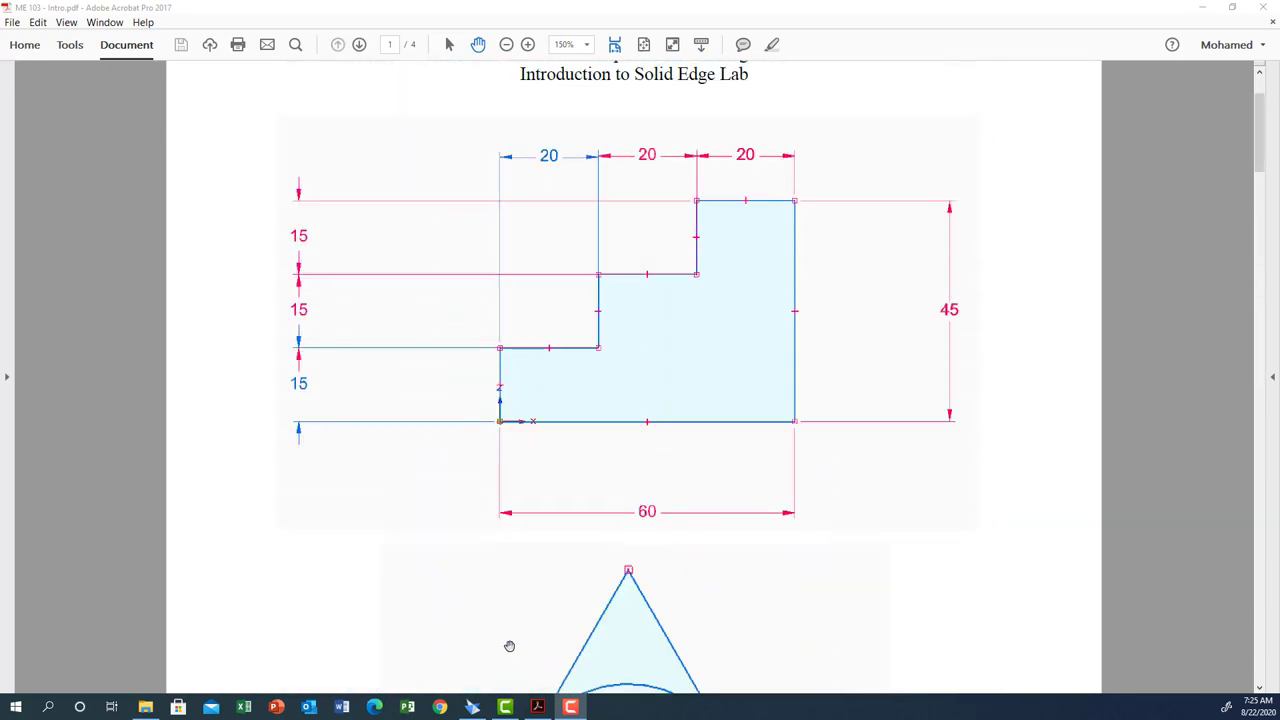
- Switch to Solid Edge and create a new part from the ANSI Metric part template
{"action": "left_click", "coordinate": [472, 707]}
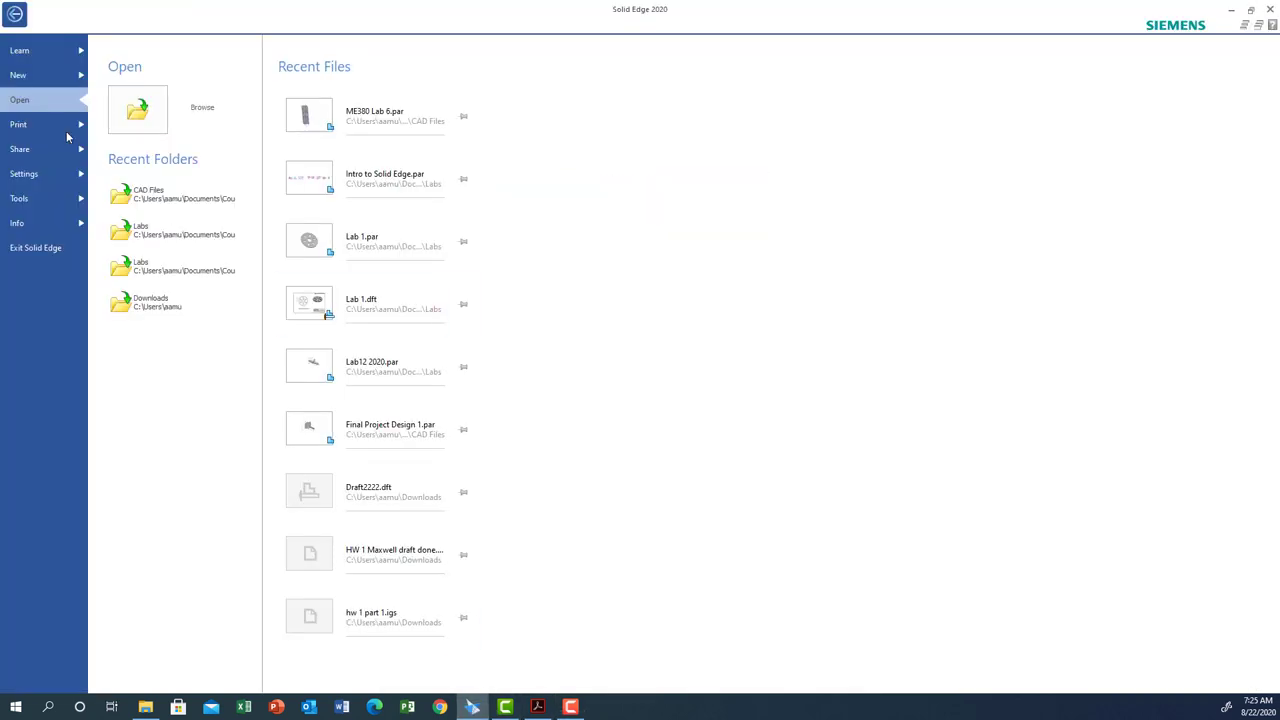
{"action": "left_click", "coordinate": [20, 78]}
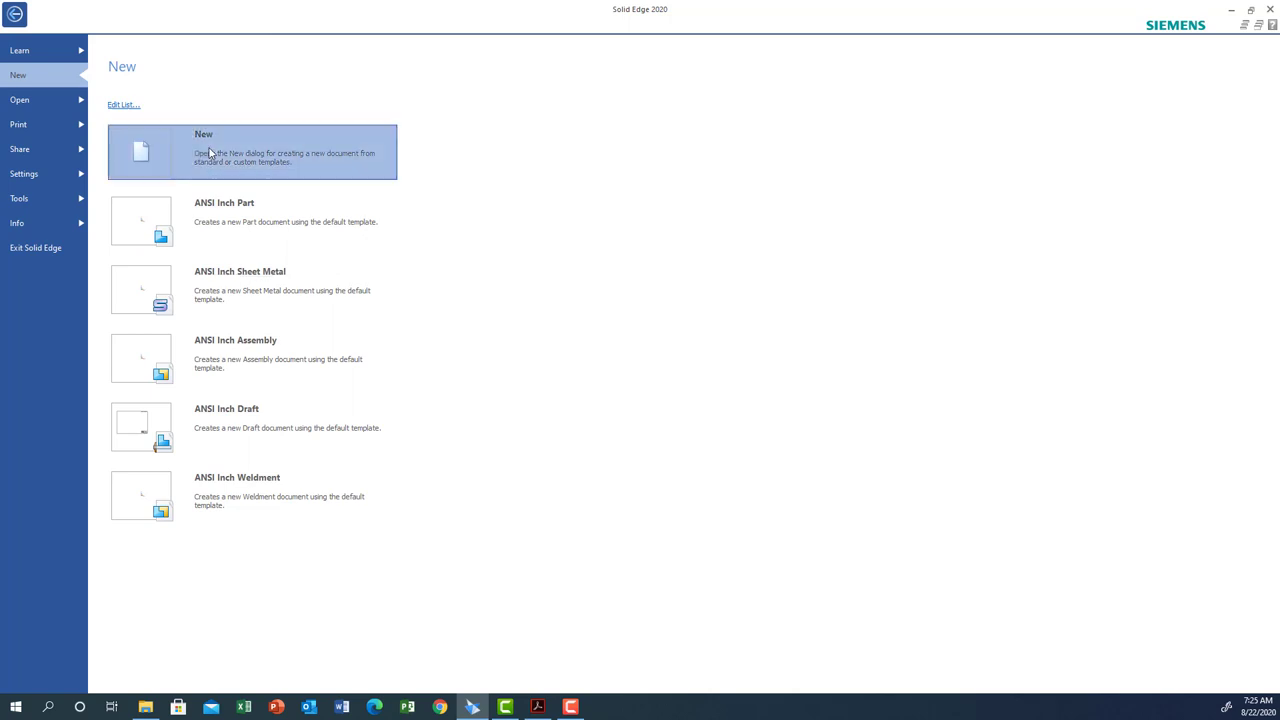
{"action": "left_click", "coordinate": [210, 153]}
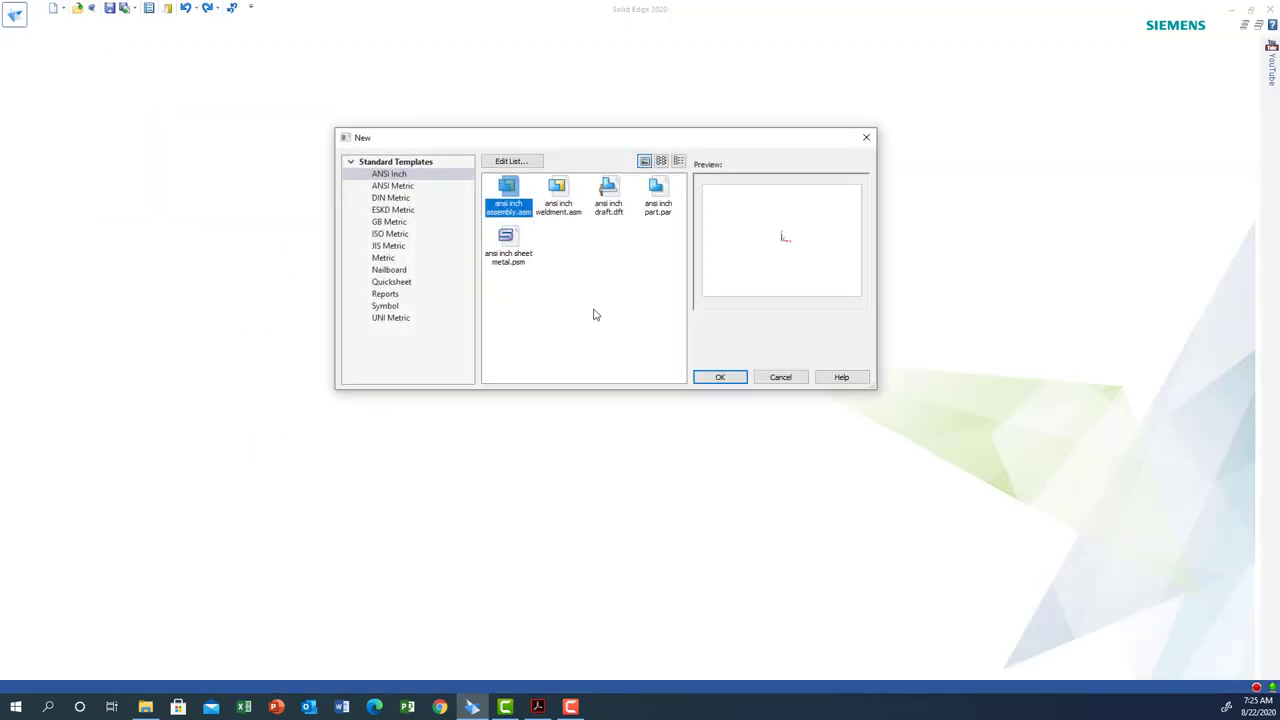
{"action": "left_click", "coordinate": [395, 187]}
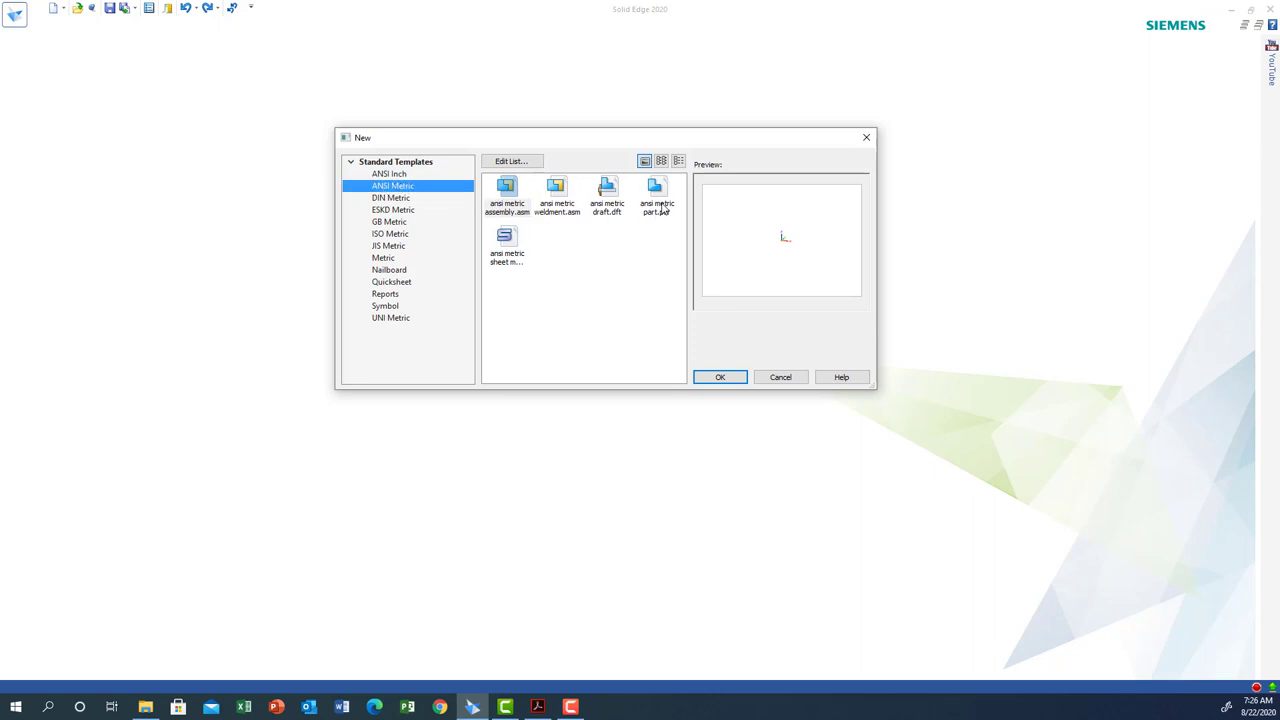
{"action": "left_click", "coordinate": [657, 196]}
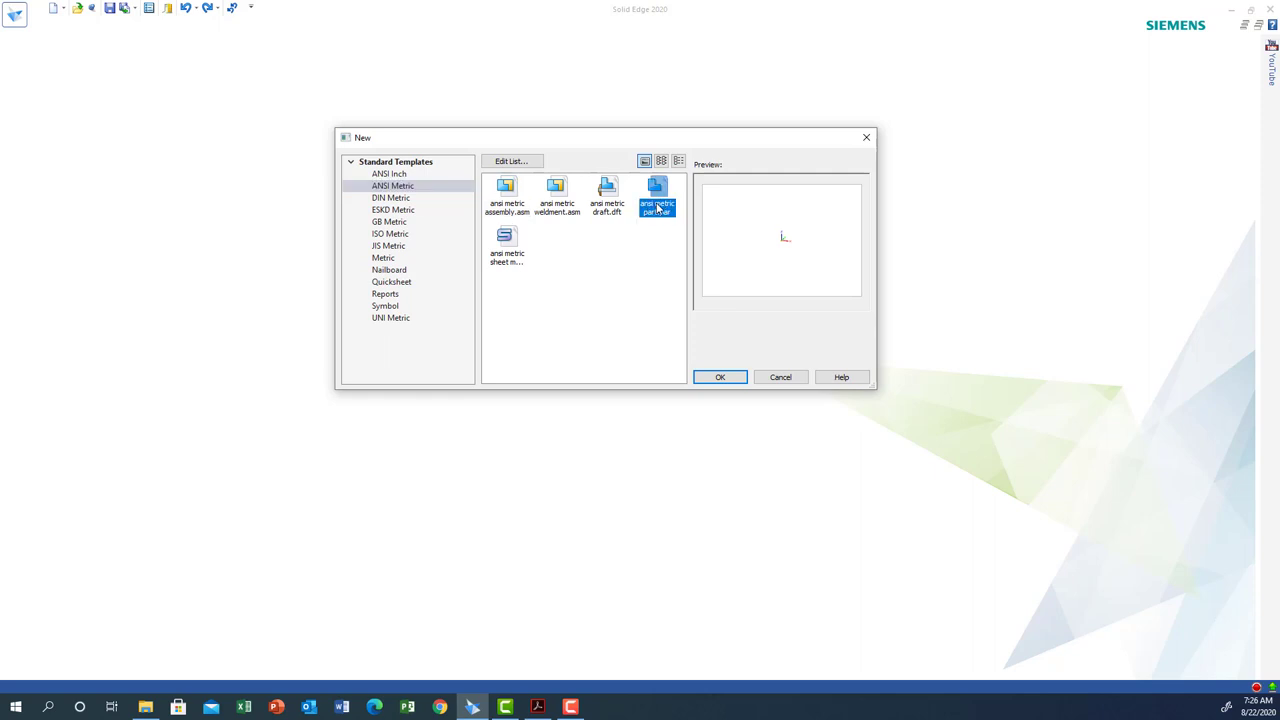
{"action": "left_click", "coordinate": [719, 377]}
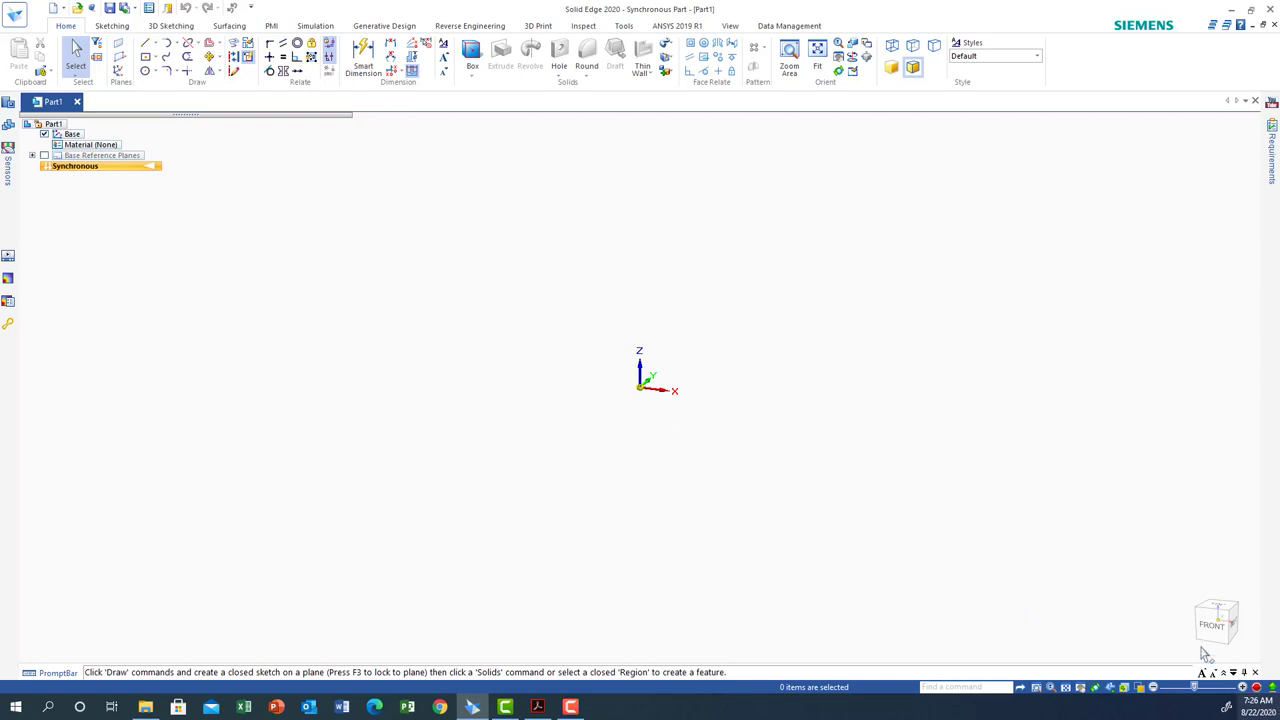
- Orient the part to the front view and hide the base coordinate system
{"action": "mouse_move", "coordinate": [1230, 632]}
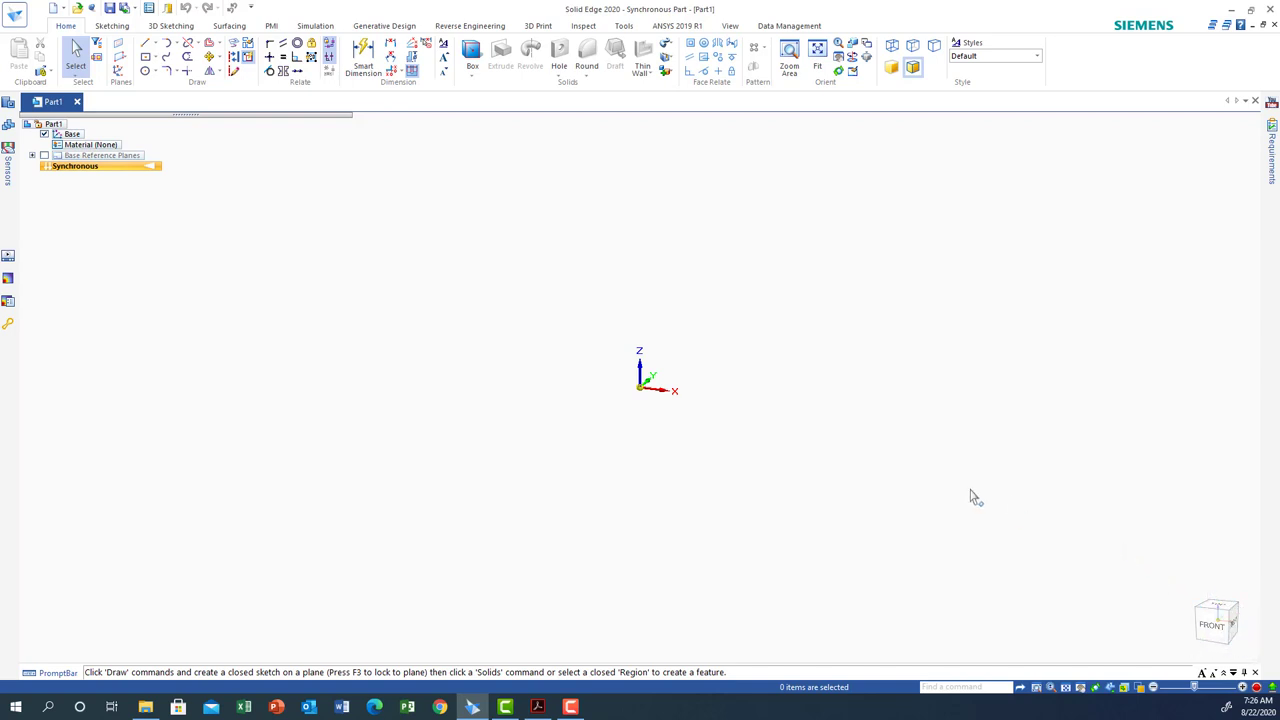
{"action": "left_click", "coordinate": [1213, 630]}
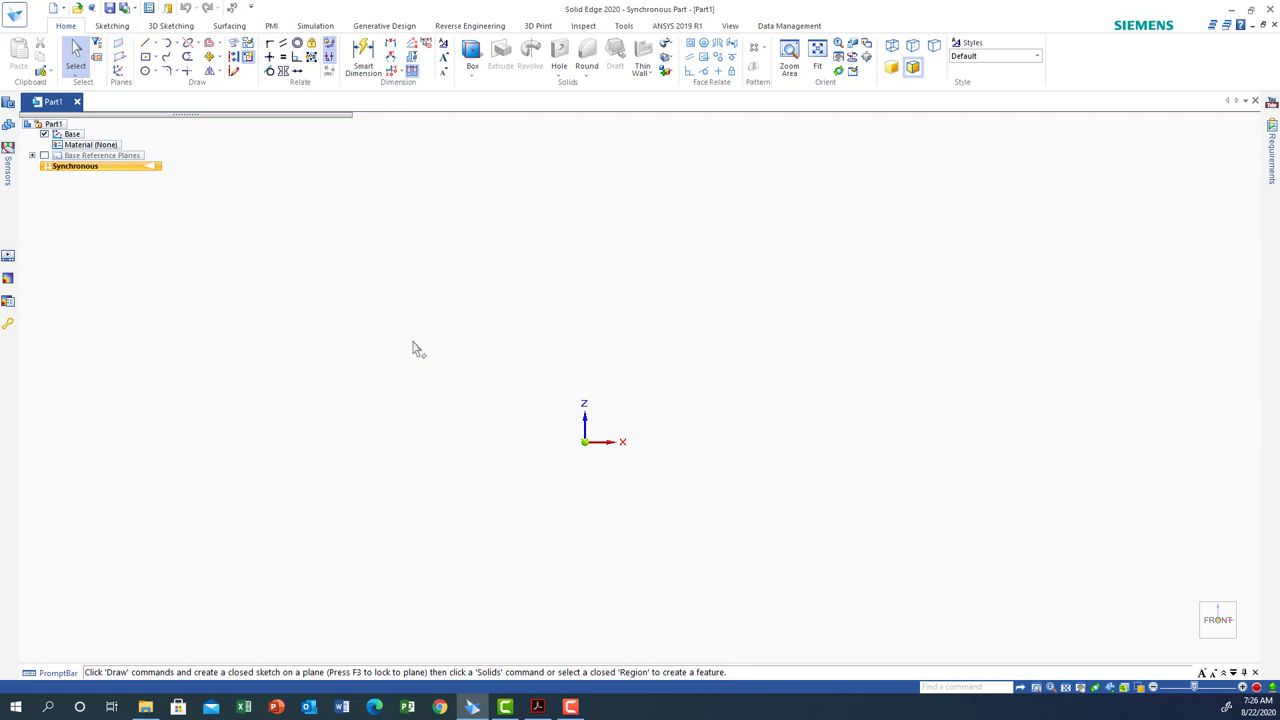
{"action": "left_click", "coordinate": [44, 134]}
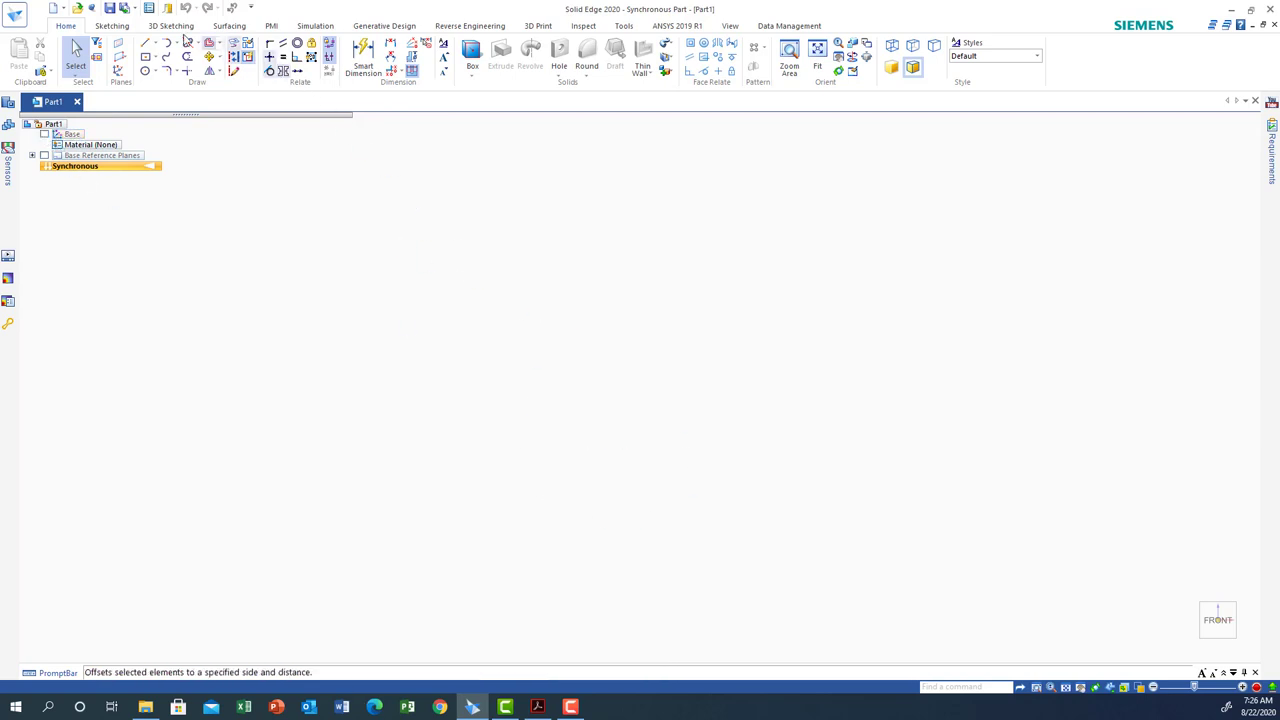
- Sketch an open chain of four connected slanted lines running along the bottom, up the right side, across the top and briefly down
{"action": "left_click", "coordinate": [145, 45]}
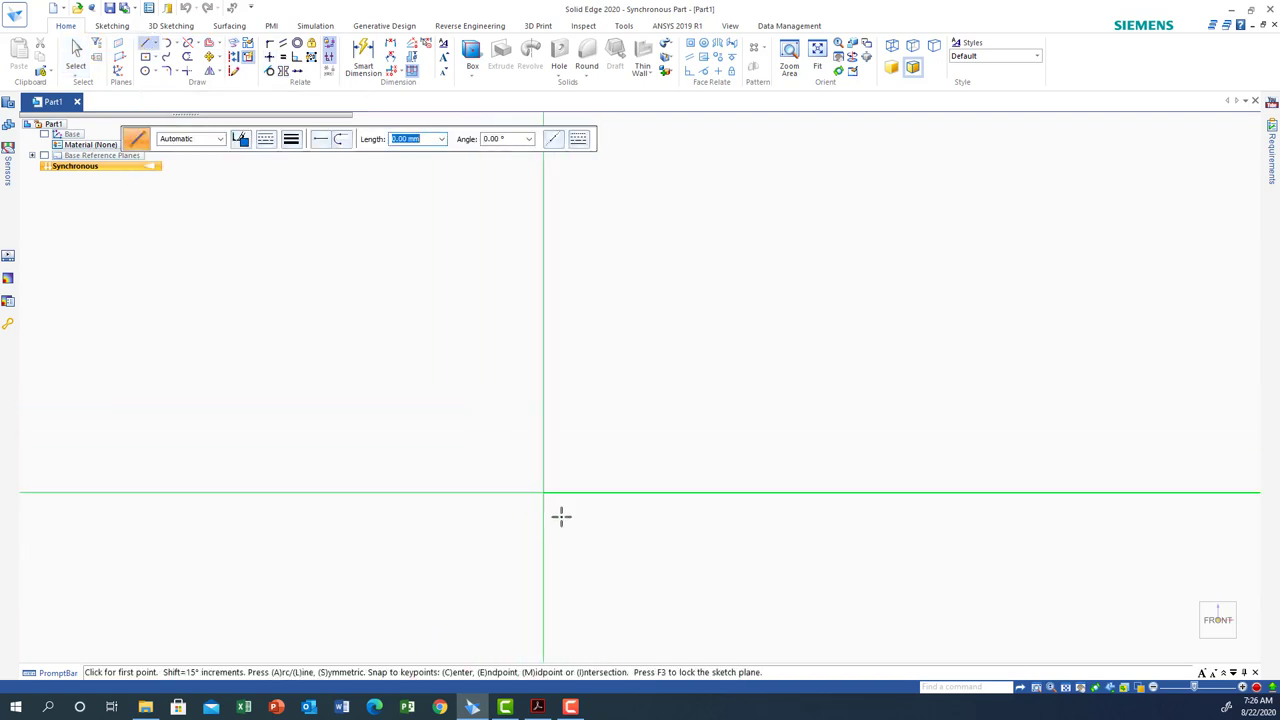
{"action": "left_click", "coordinate": [538, 541]}
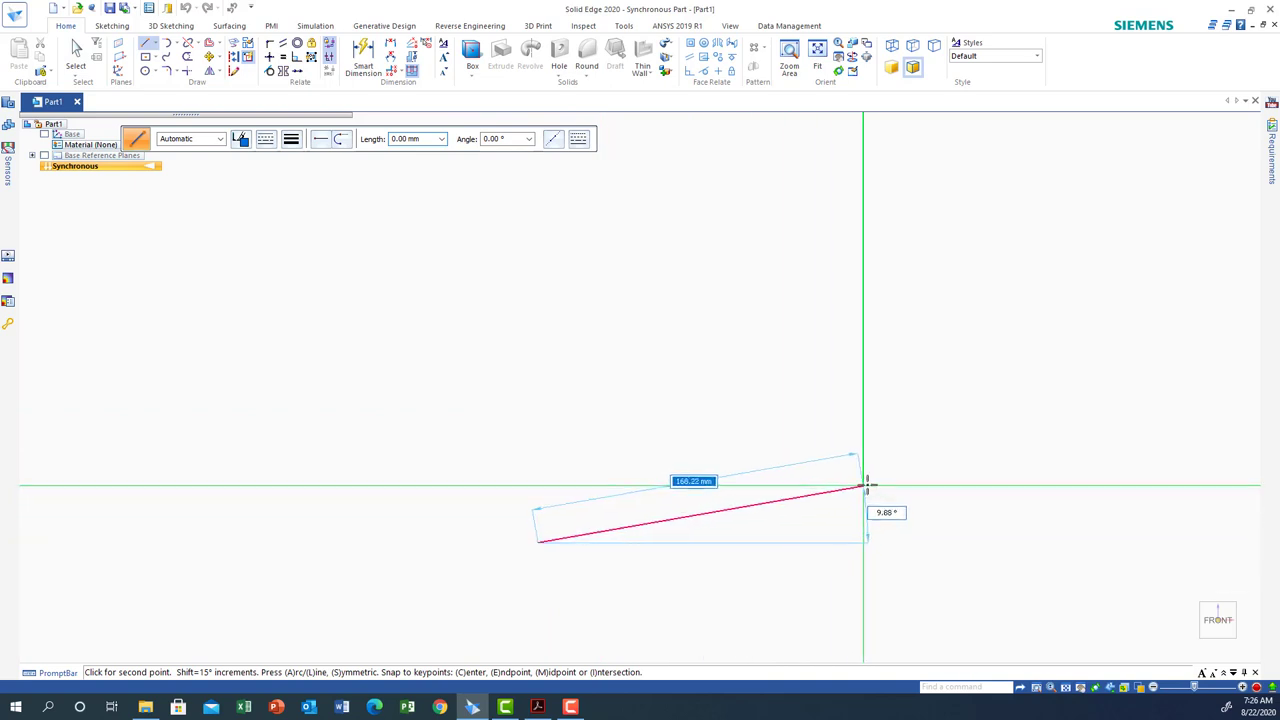
{"action": "left_click", "coordinate": [972, 493]}
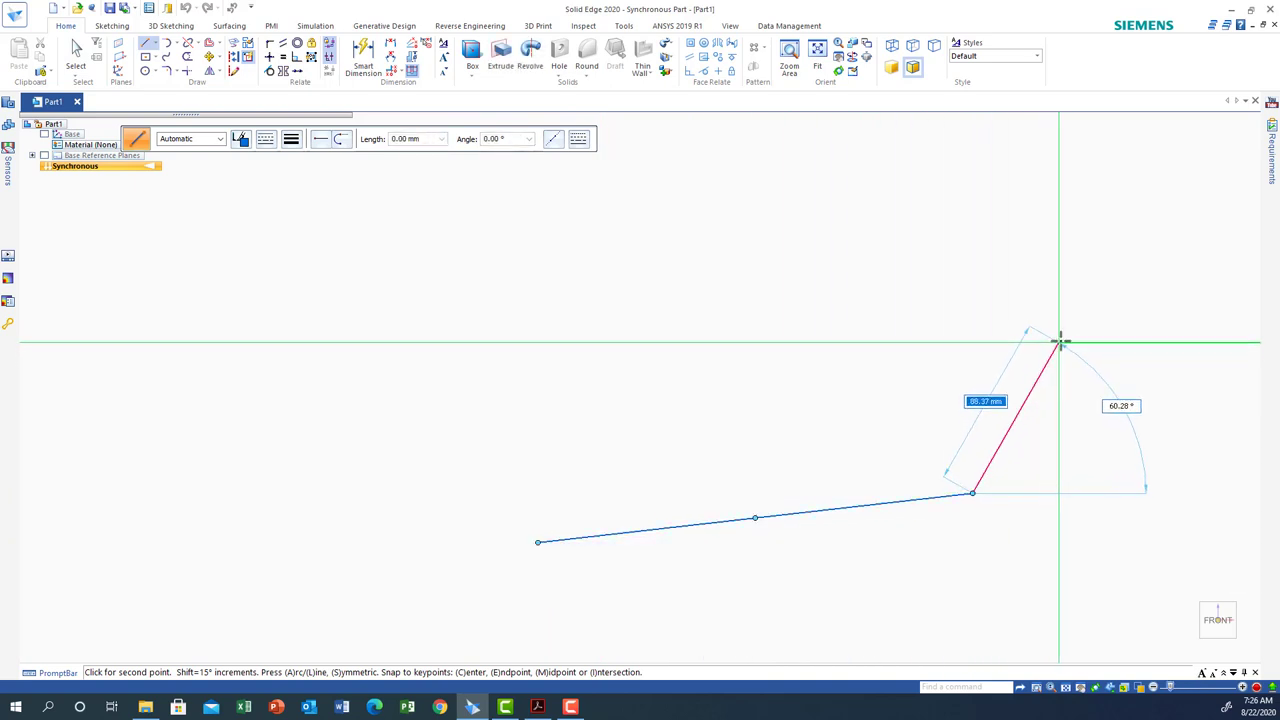
{"action": "left_click", "coordinate": [1078, 288]}
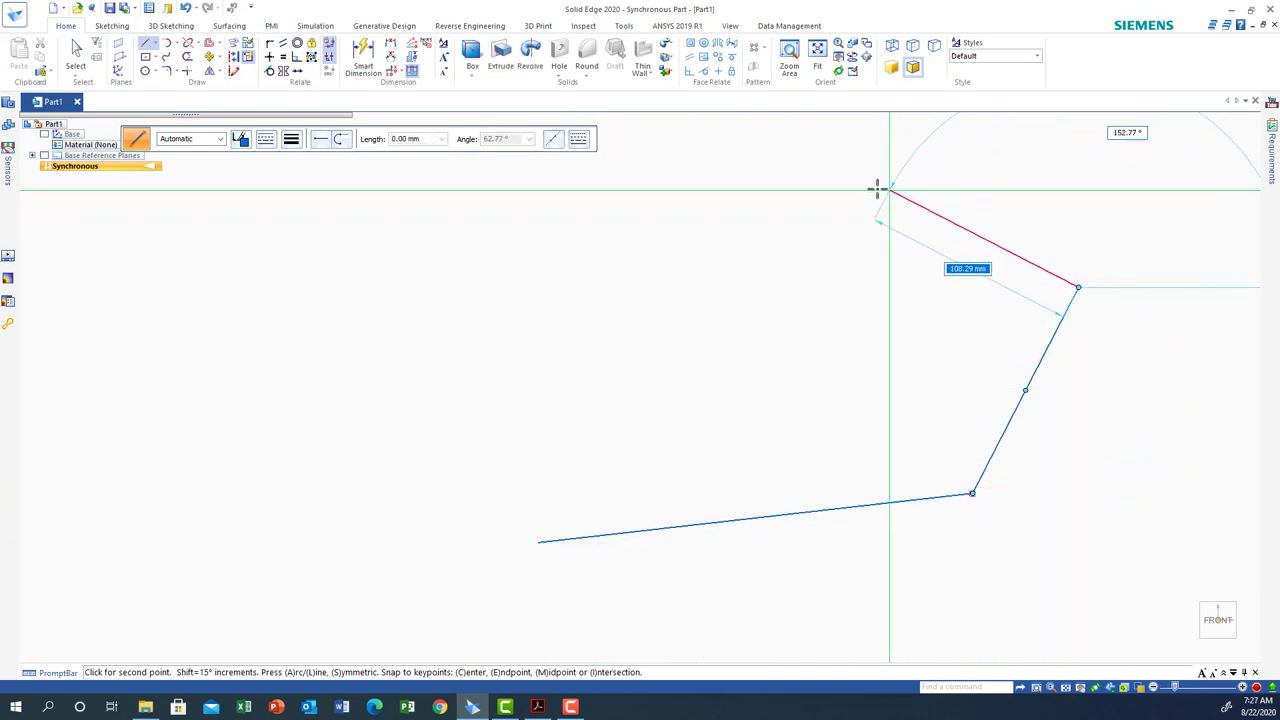
{"action": "left_click", "coordinate": [755, 163]}
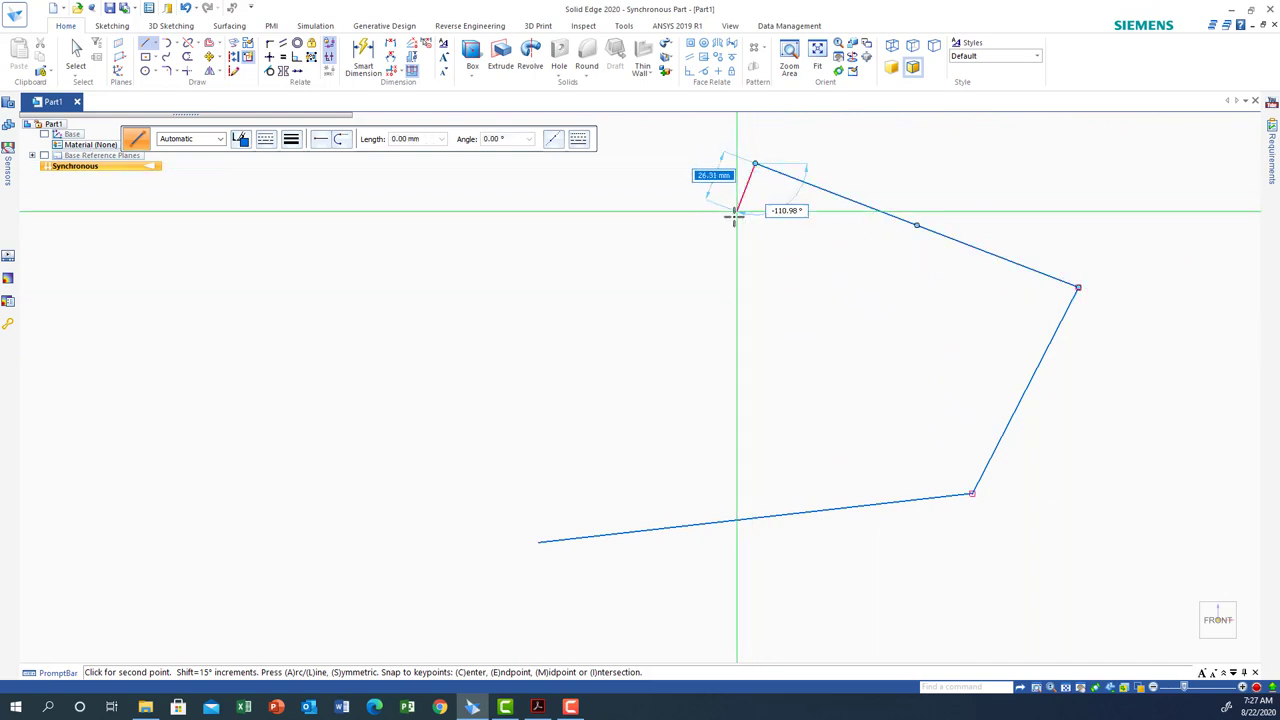
{"action": "left_click", "coordinate": [723, 245]}
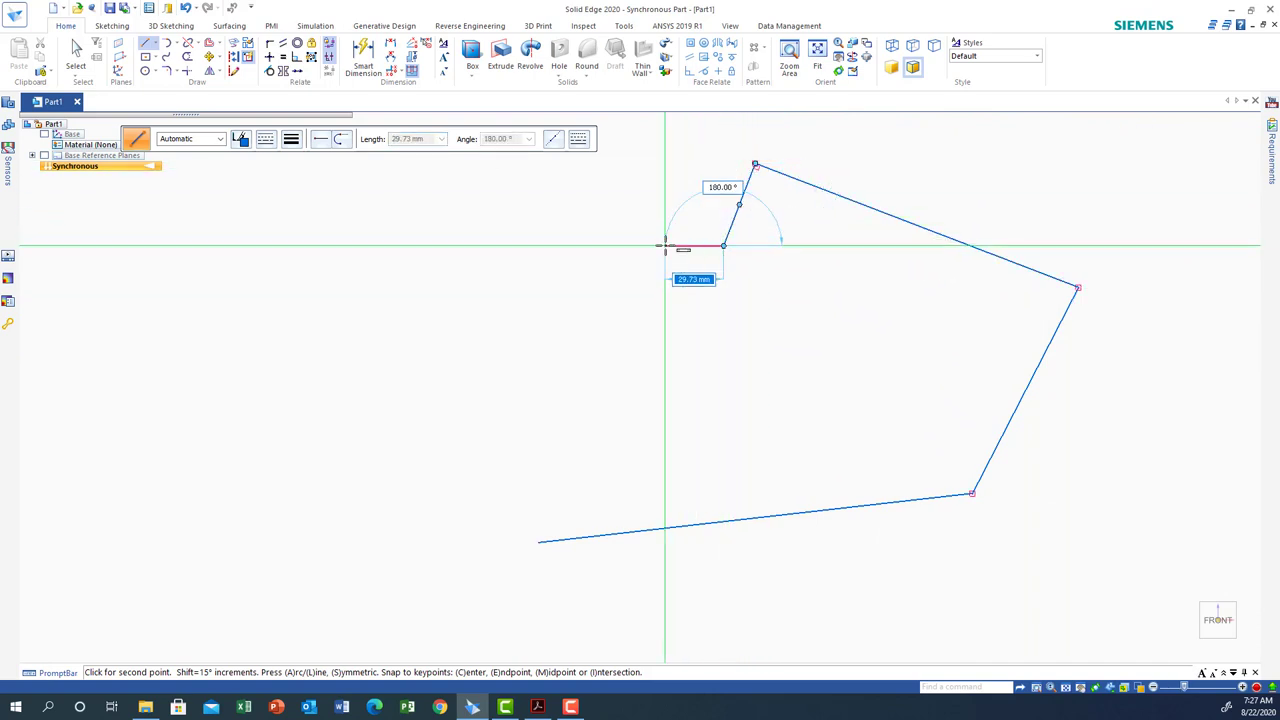
{"action": "right_click", "coordinate": [648, 250]}
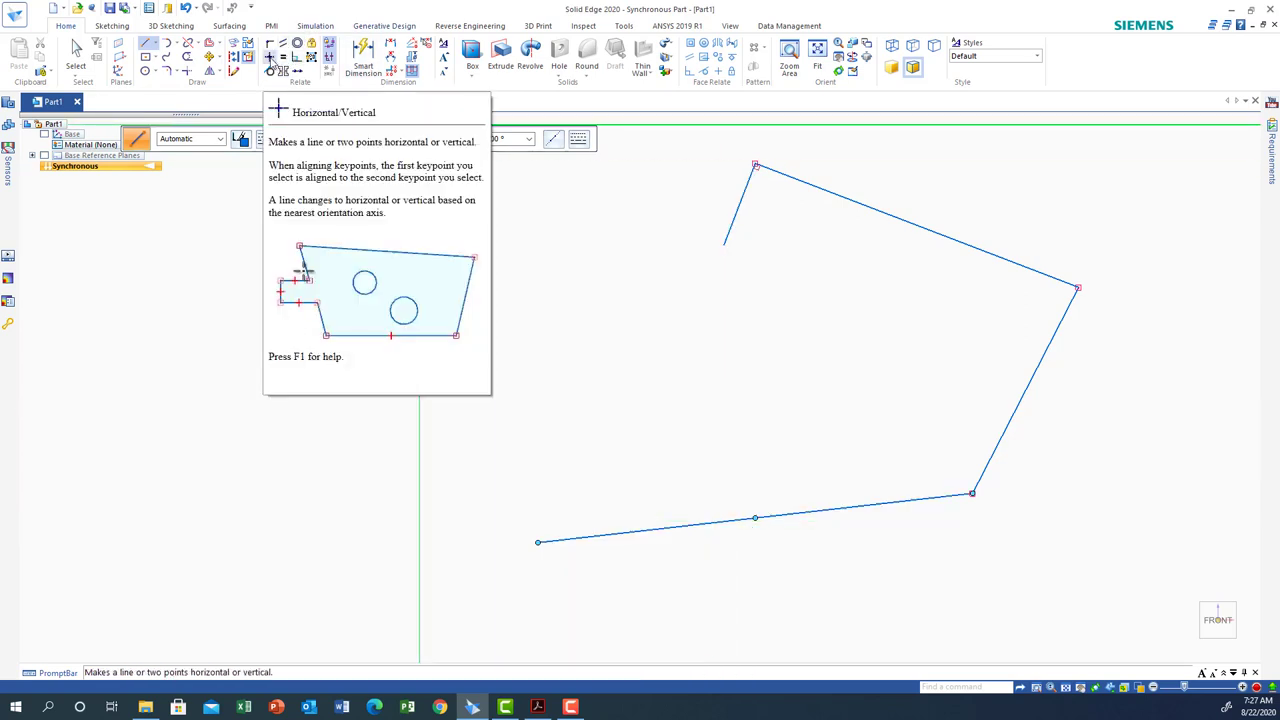
- Apply Horizontal/Vertical relations to make the bottom line horizontal and the right line vertical
{"action": "left_click", "coordinate": [269, 60]}
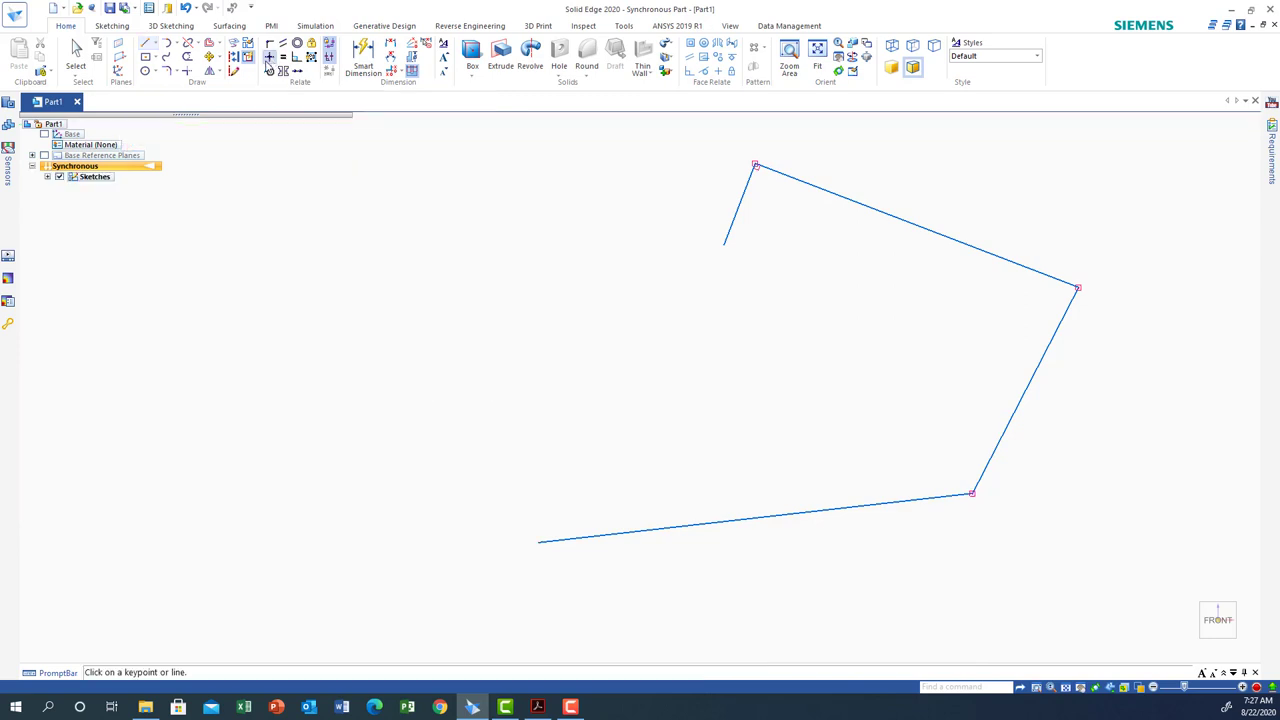
{"action": "left_click", "coordinate": [748, 518]}
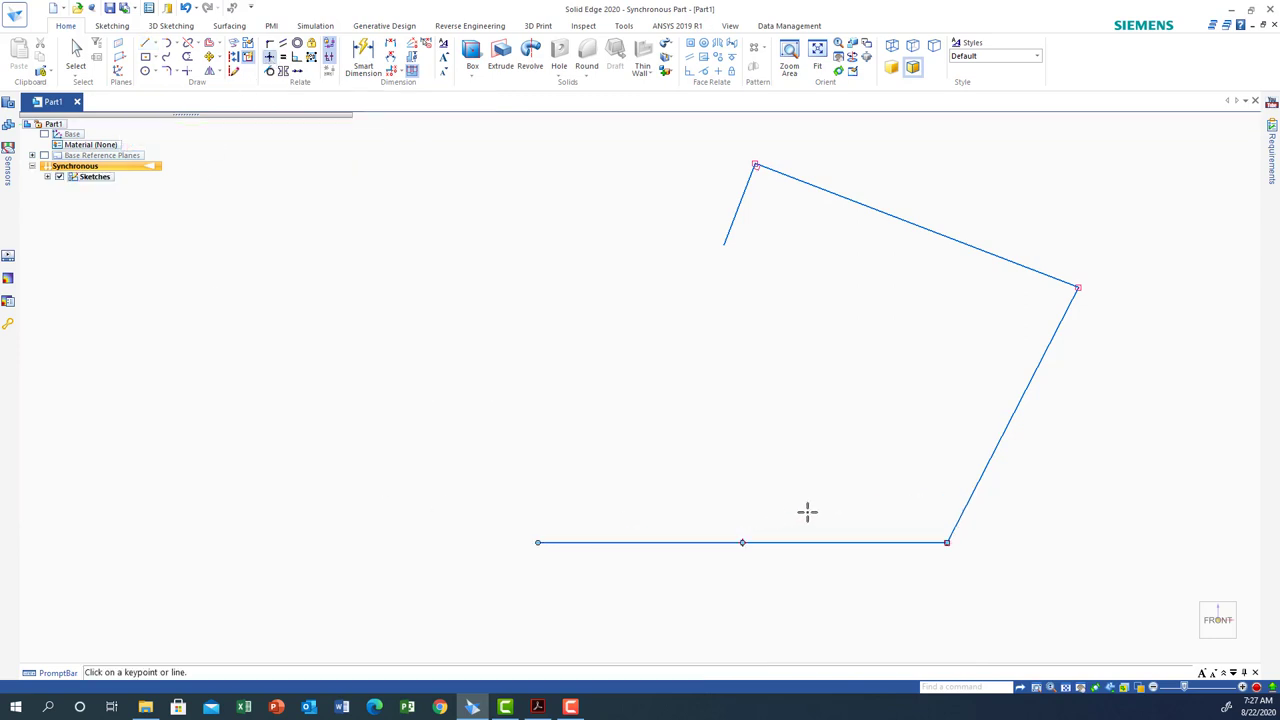
{"action": "left_click", "coordinate": [1000, 440]}
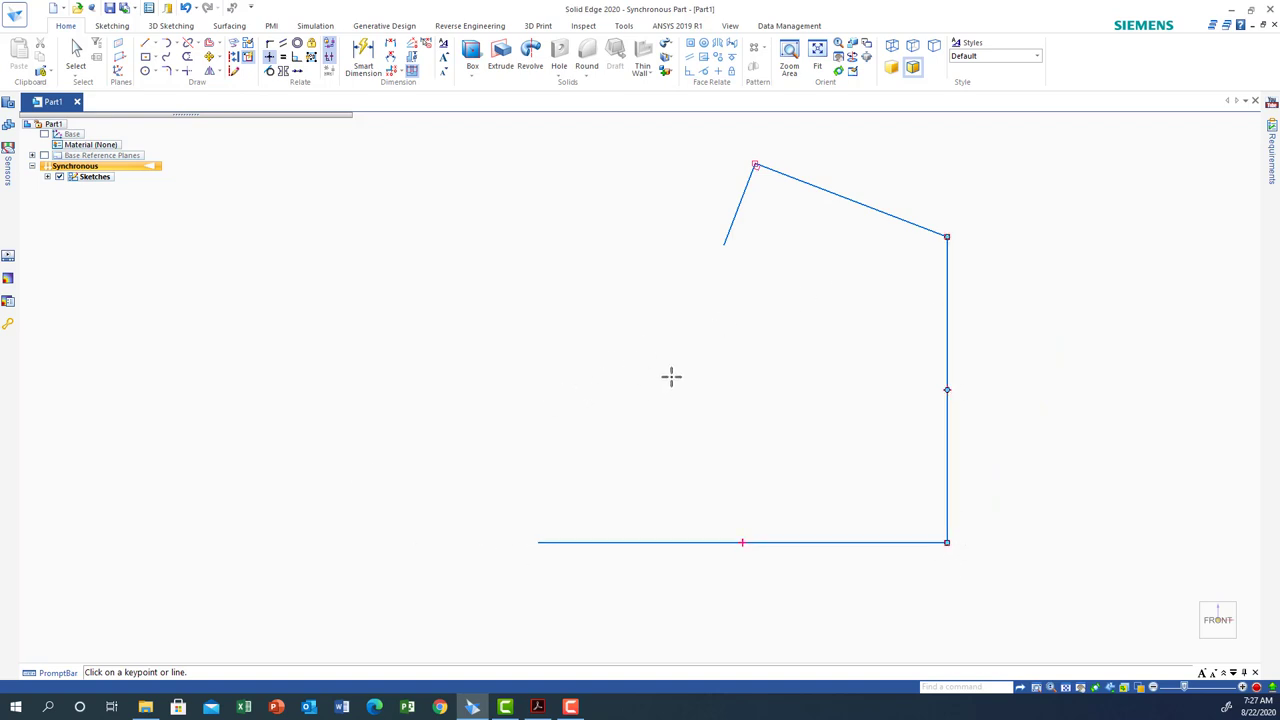
- Make the top line parallel to the horizontal bottom line
{"action": "left_click", "coordinate": [284, 45]}
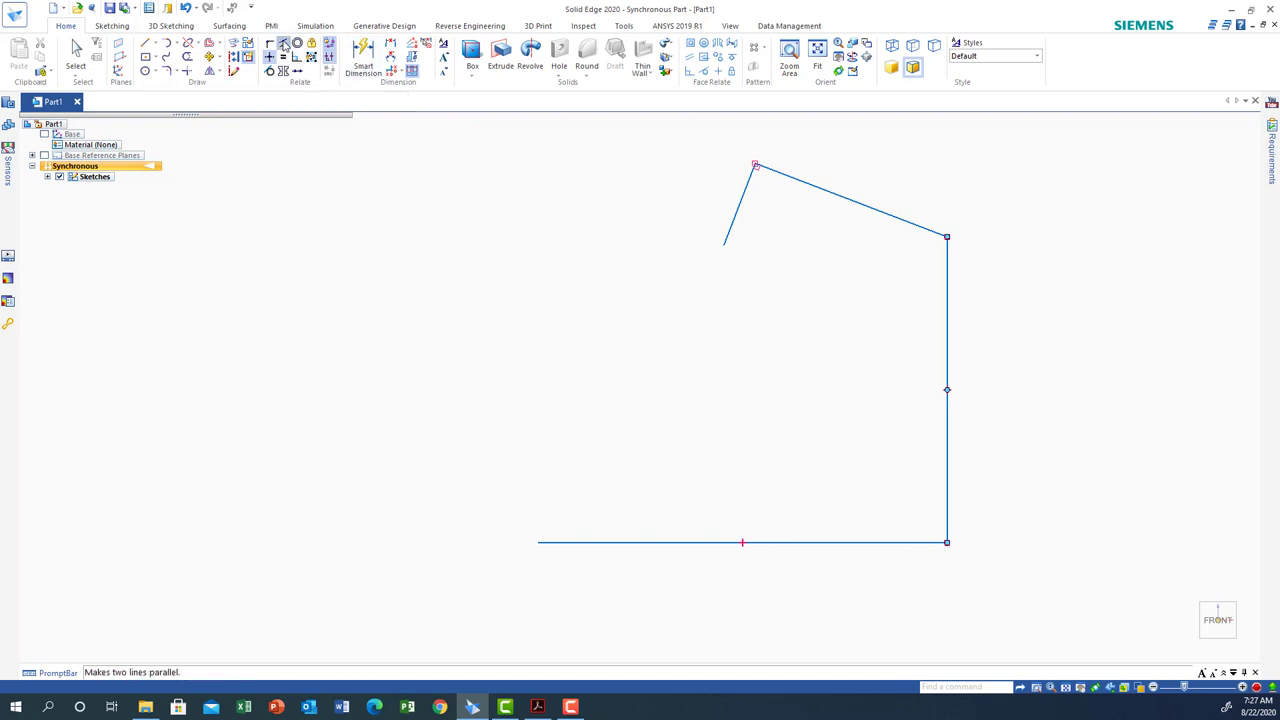
{"action": "left_click", "coordinate": [834, 194]}
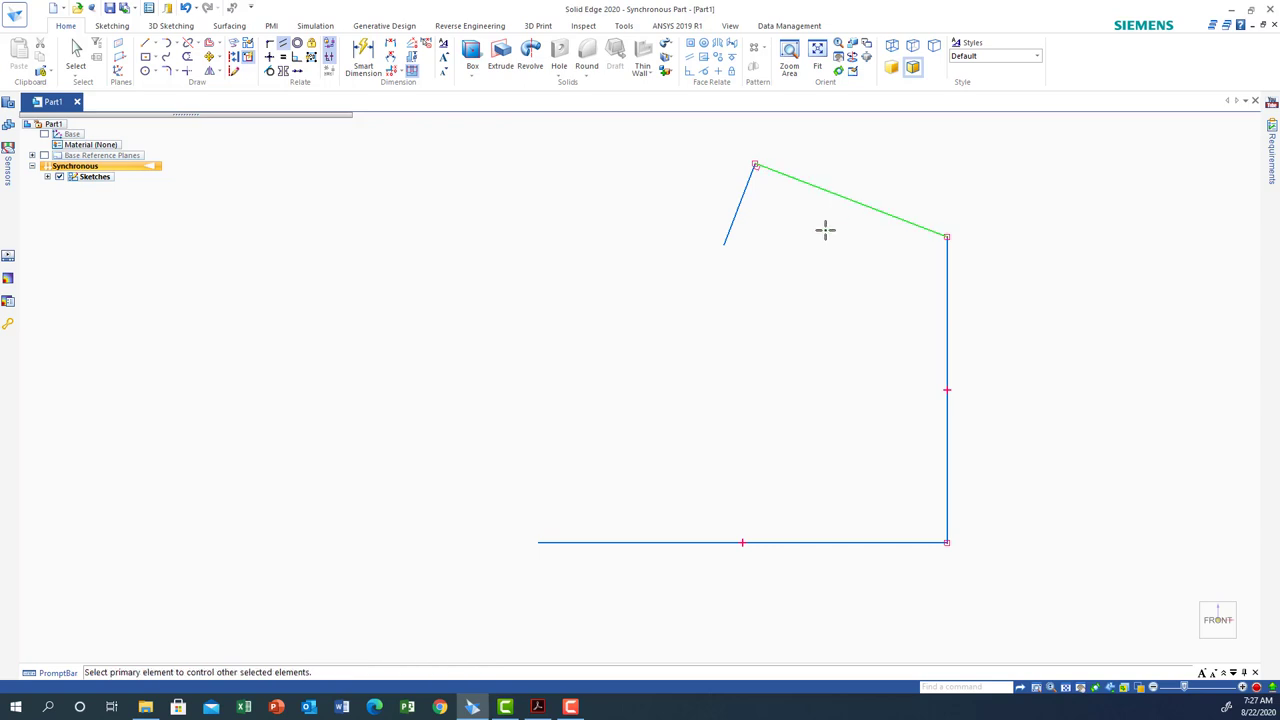
{"action": "left_click", "coordinate": [824, 543]}
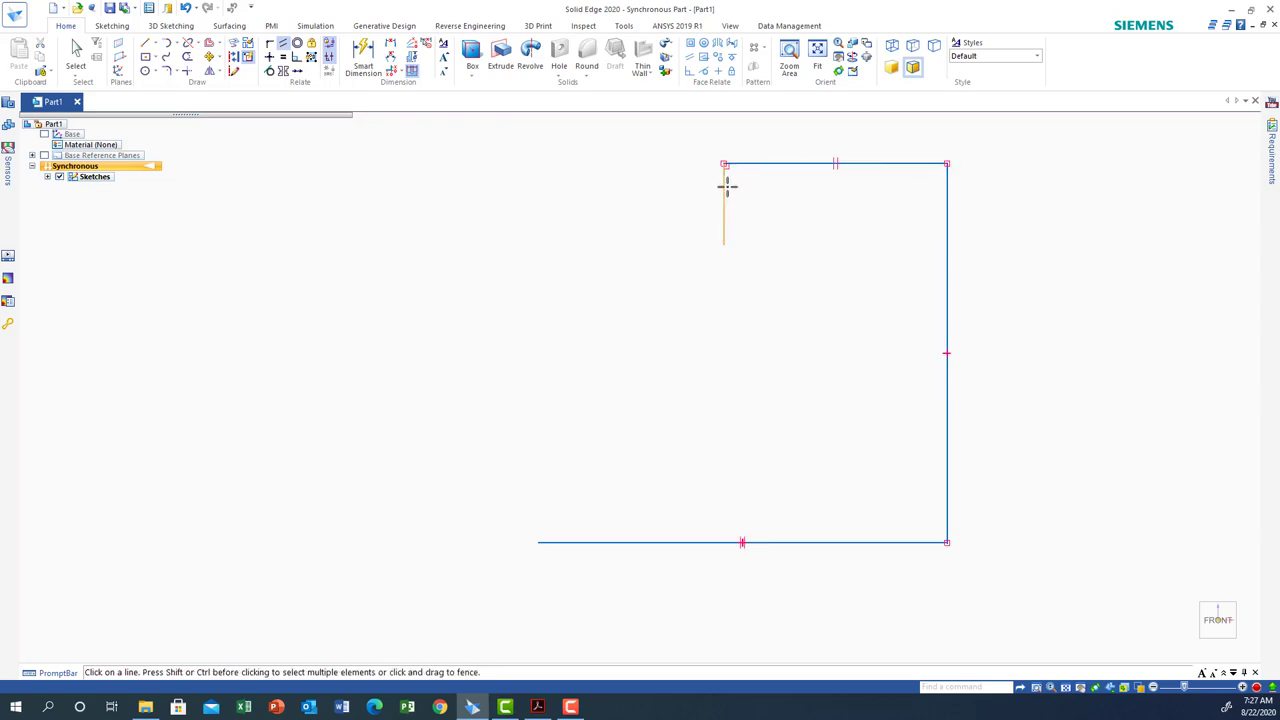
- Dimension the short upper-left vertical line with Smart Dimension and set its length to 80 mm
{"action": "left_click", "coordinate": [363, 58]}
{"action": "left_click", "coordinate": [723, 209]}
{"action": "left_click", "coordinate": [636, 226]}
{"action": "type", "text": "80"}
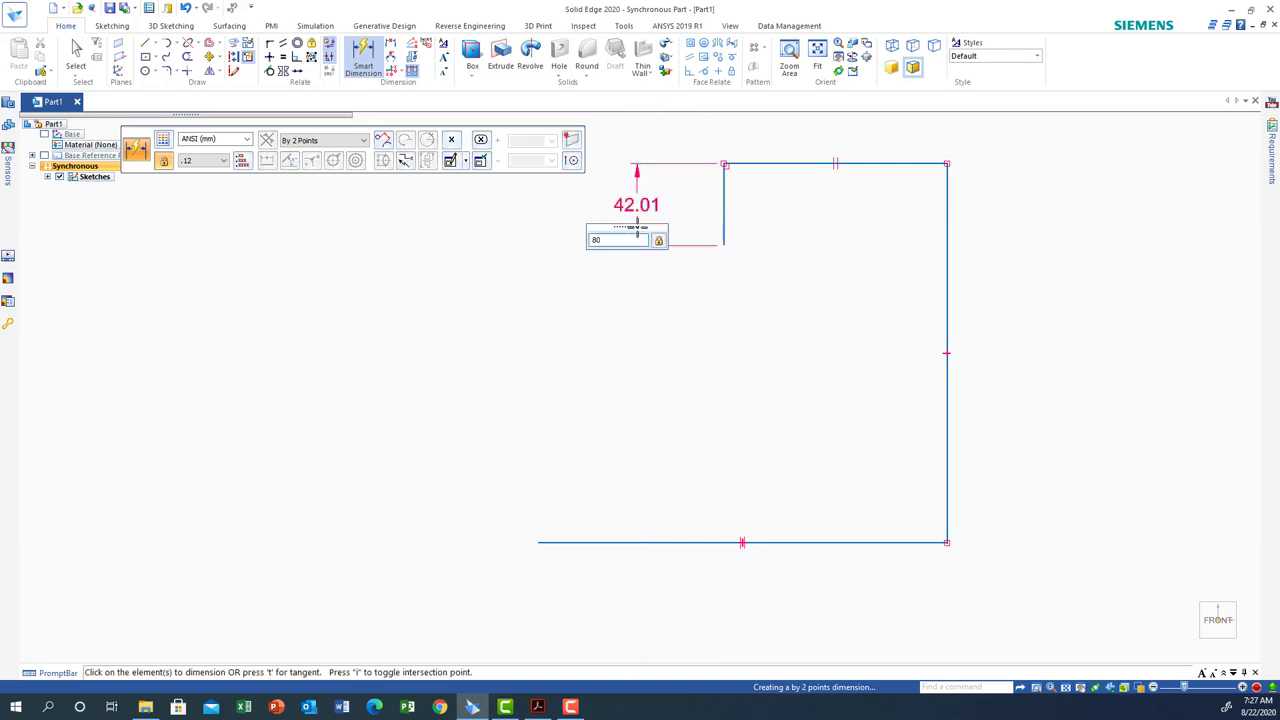
{"action": "key", "text": "Return"}
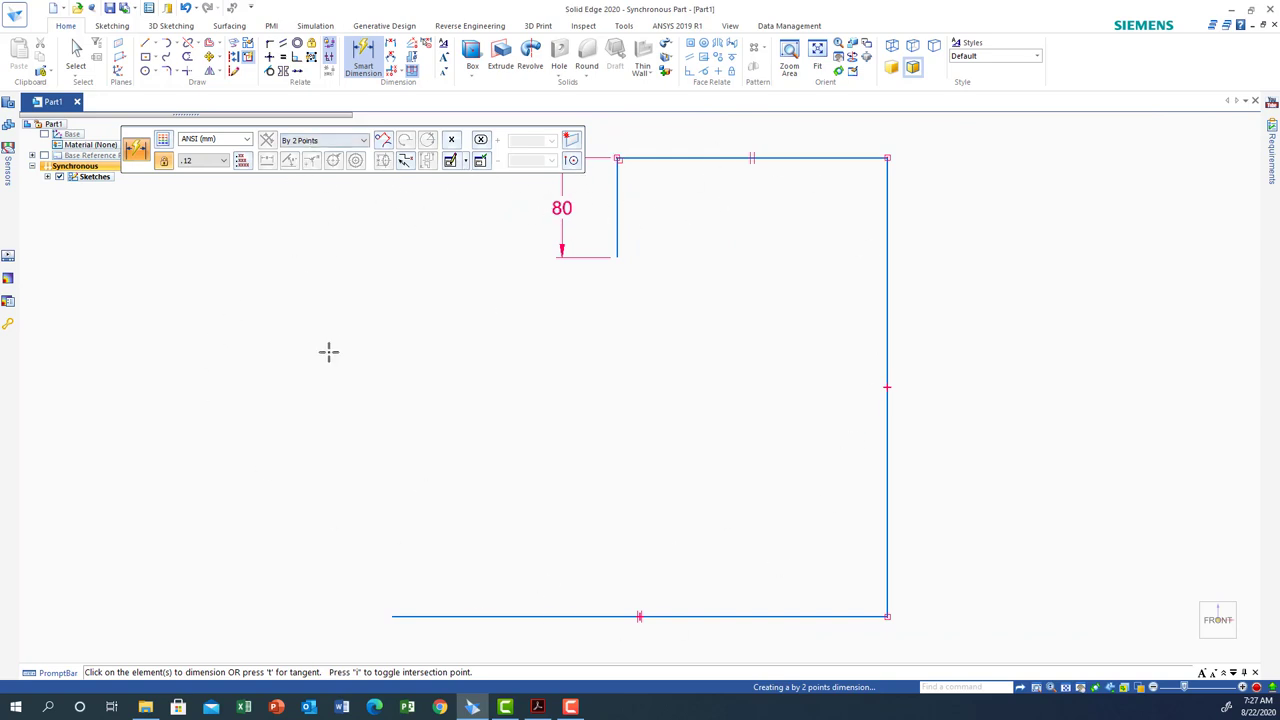
- Clear an empty drawing area beside the practice sketch and check the stepped-profile drawing in the exercise PDF
{"action": "left_click", "coordinate": [1080, 687]}
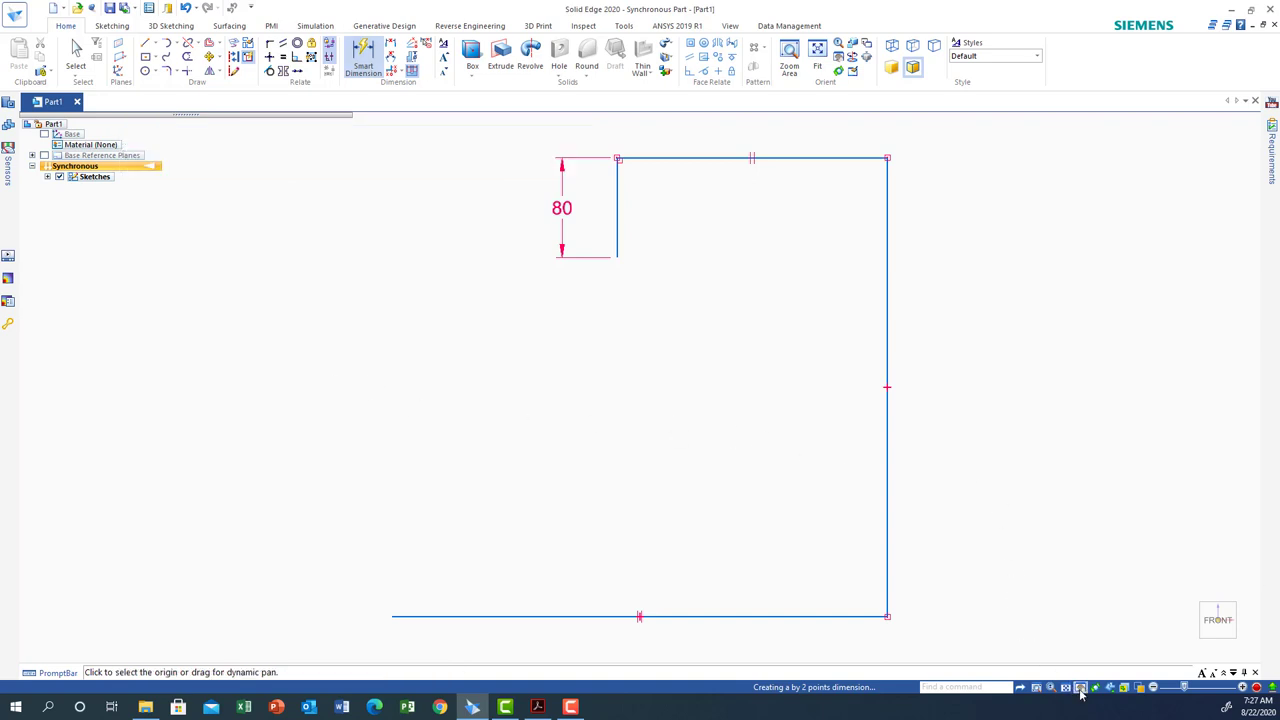
{"action": "mouse_move", "coordinate": [786, 334]}
{"action": "left_mouse_down"}
{"action": "mouse_move", "coordinate": [634, 343]}
{"action": "mouse_move", "coordinate": [238, 328]}
{"action": "mouse_move", "coordinate": [124, 340]}
{"action": "left_mouse_up"}
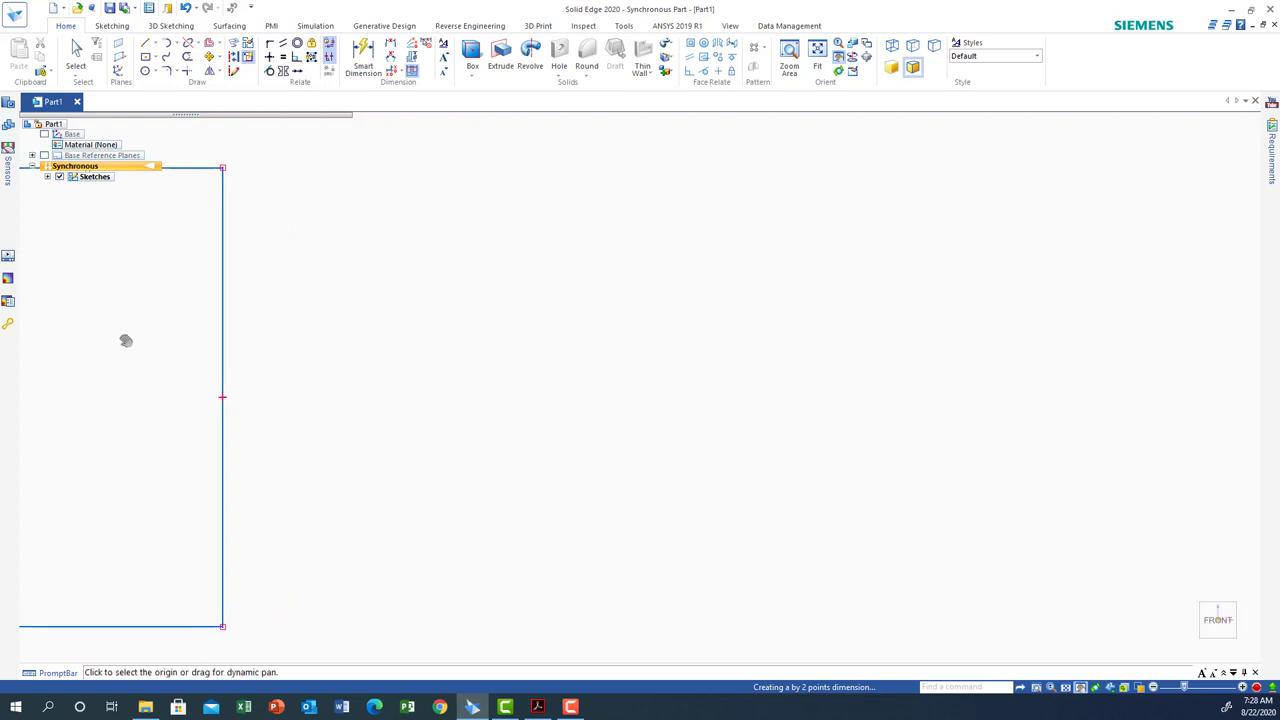
{"action": "left_click", "coordinate": [537, 707]}
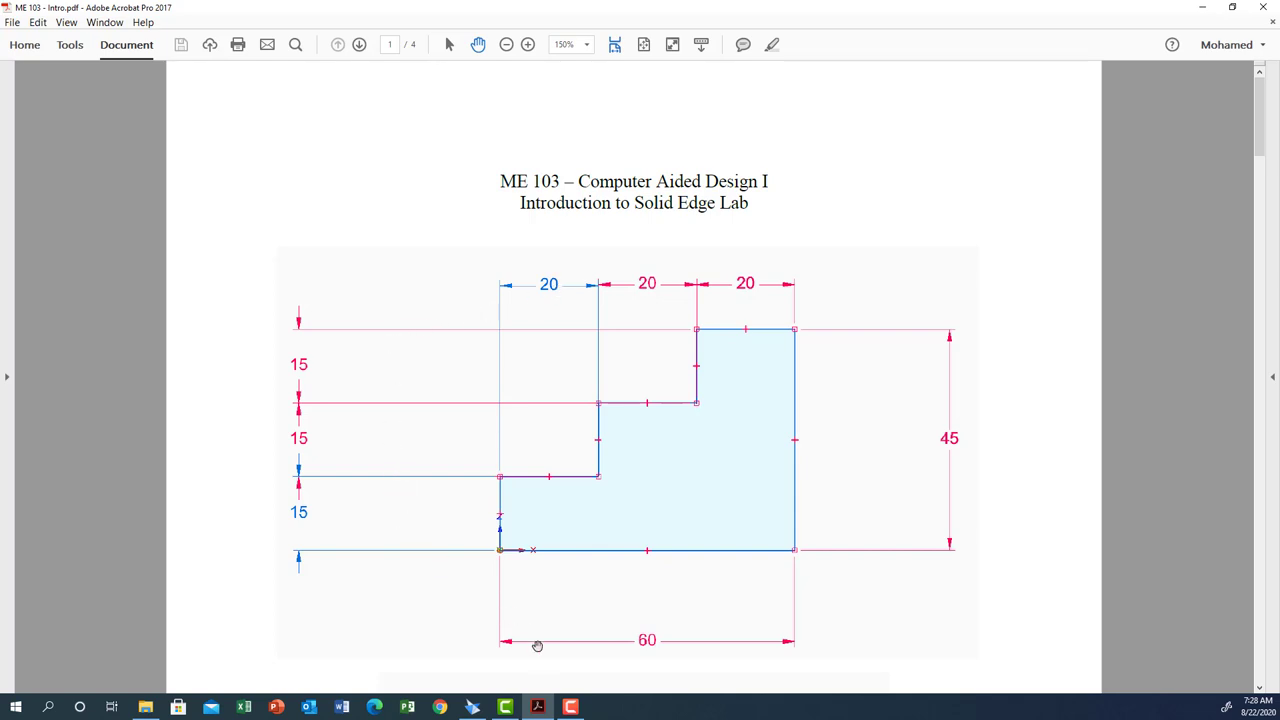
{"action": "left_click", "coordinate": [472, 707]}
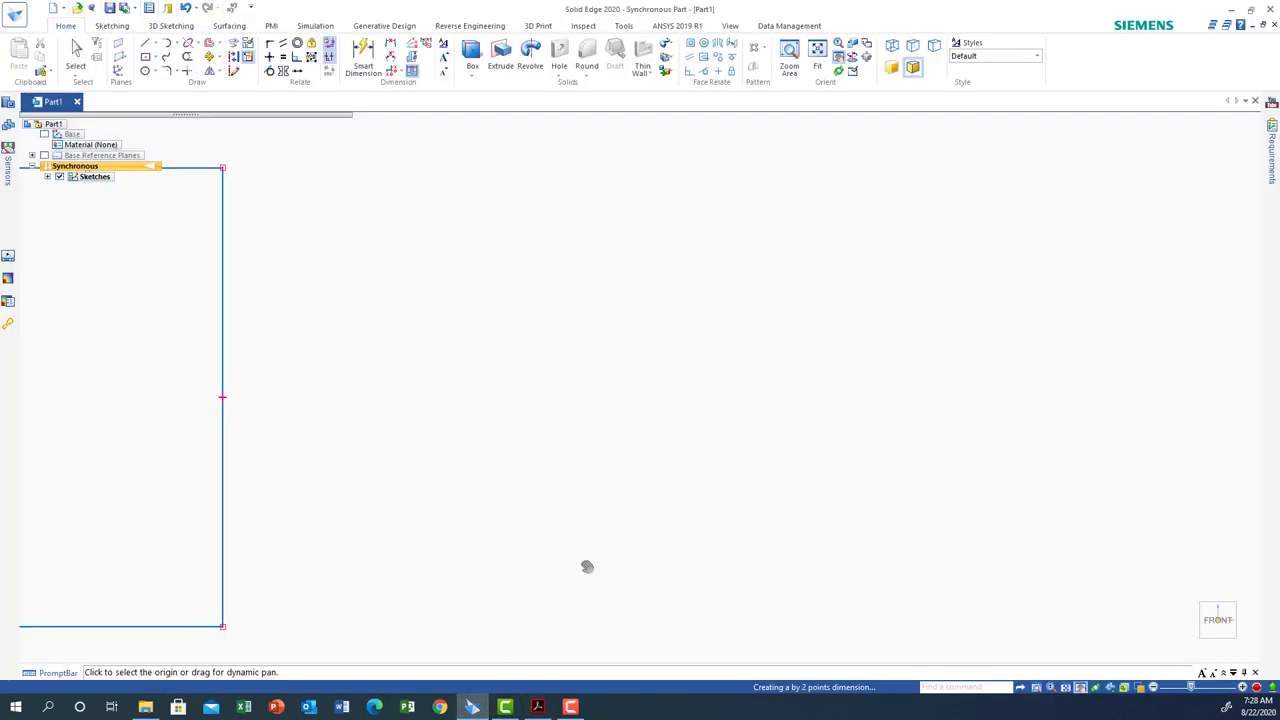
- Draw a 60 mm horizontal baseline in the empty area and a 45 mm vertical line up from its right end
{"action": "left_click", "coordinate": [145, 47]}
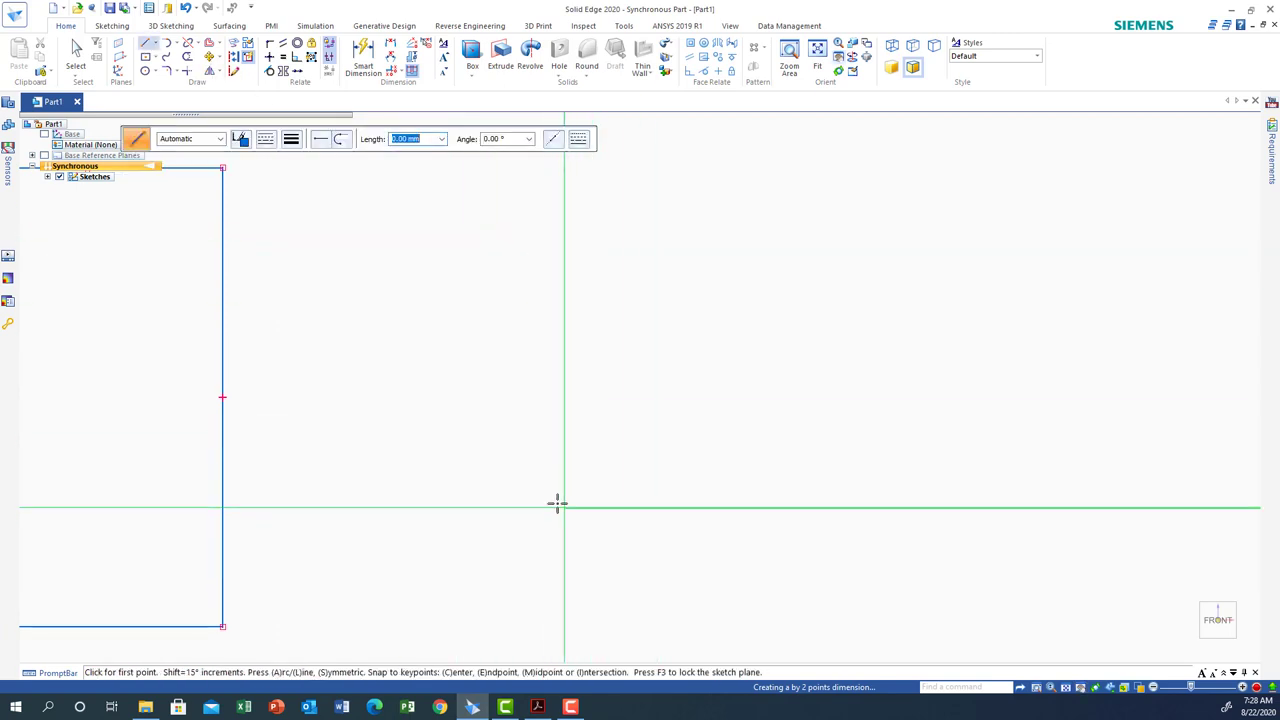
{"action": "left_click", "coordinate": [529, 489]}
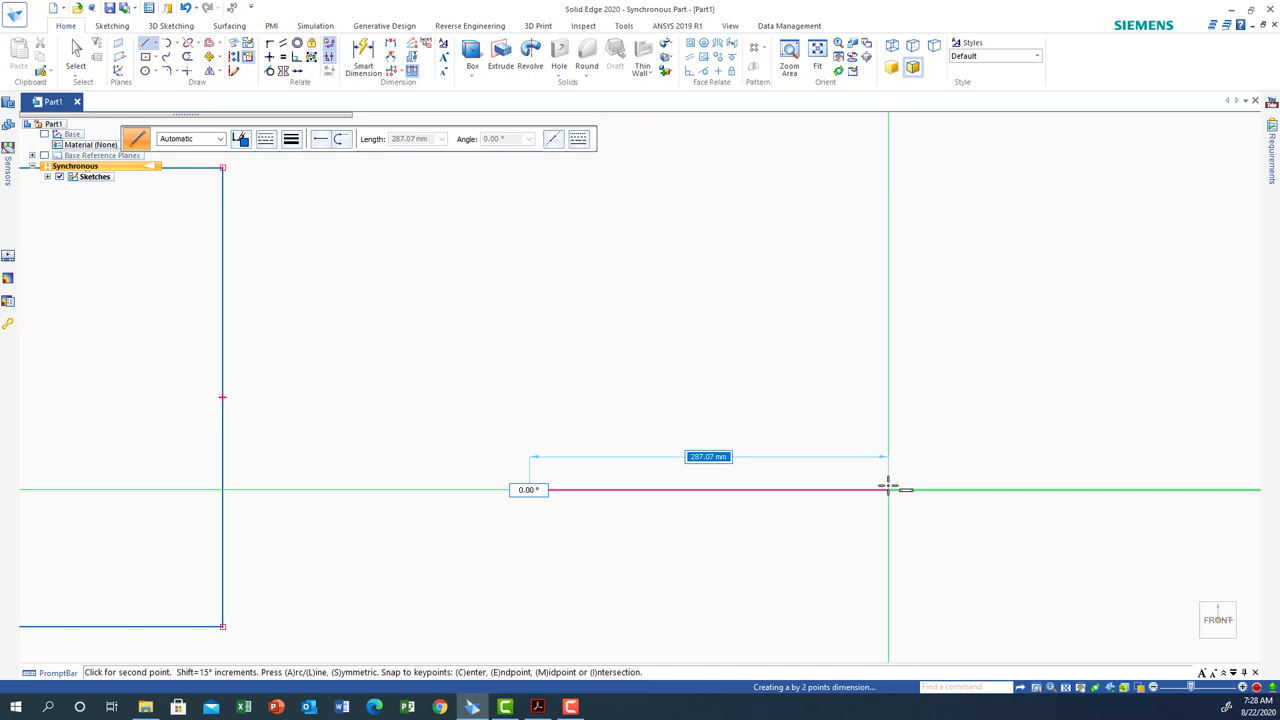
{"action": "type", "text": "60"}
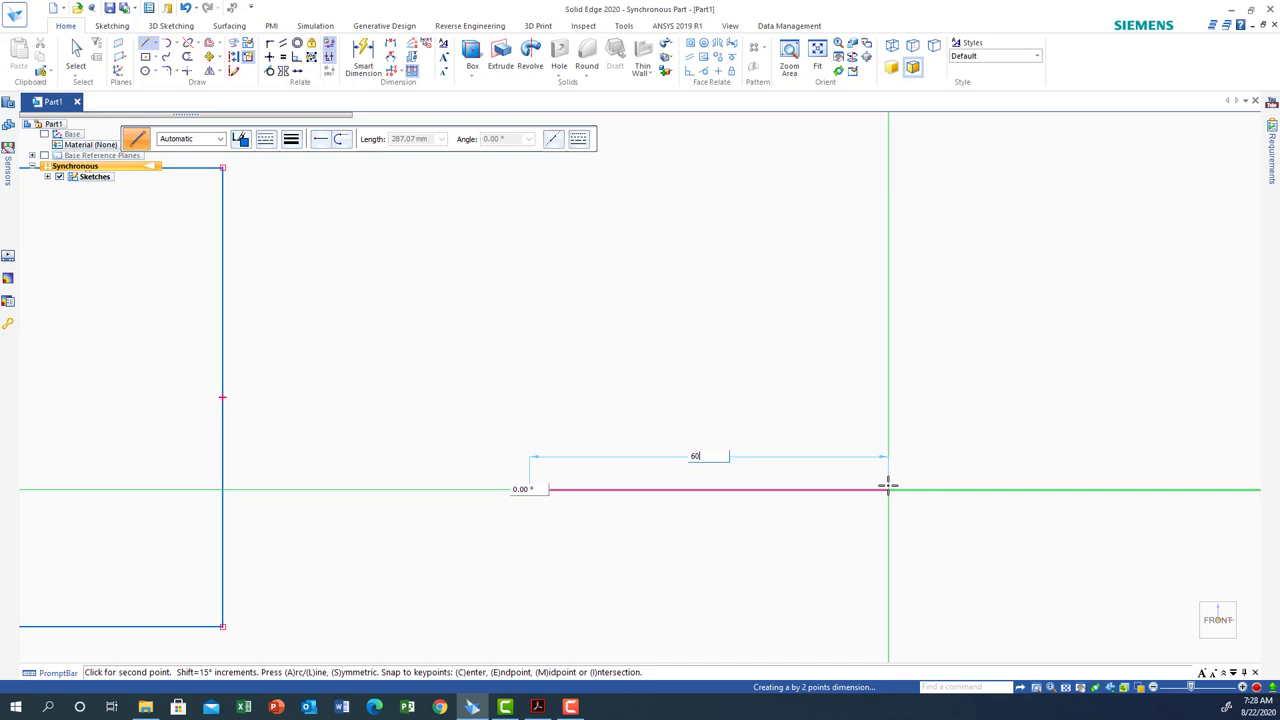
{"action": "key", "text": "Tab"}
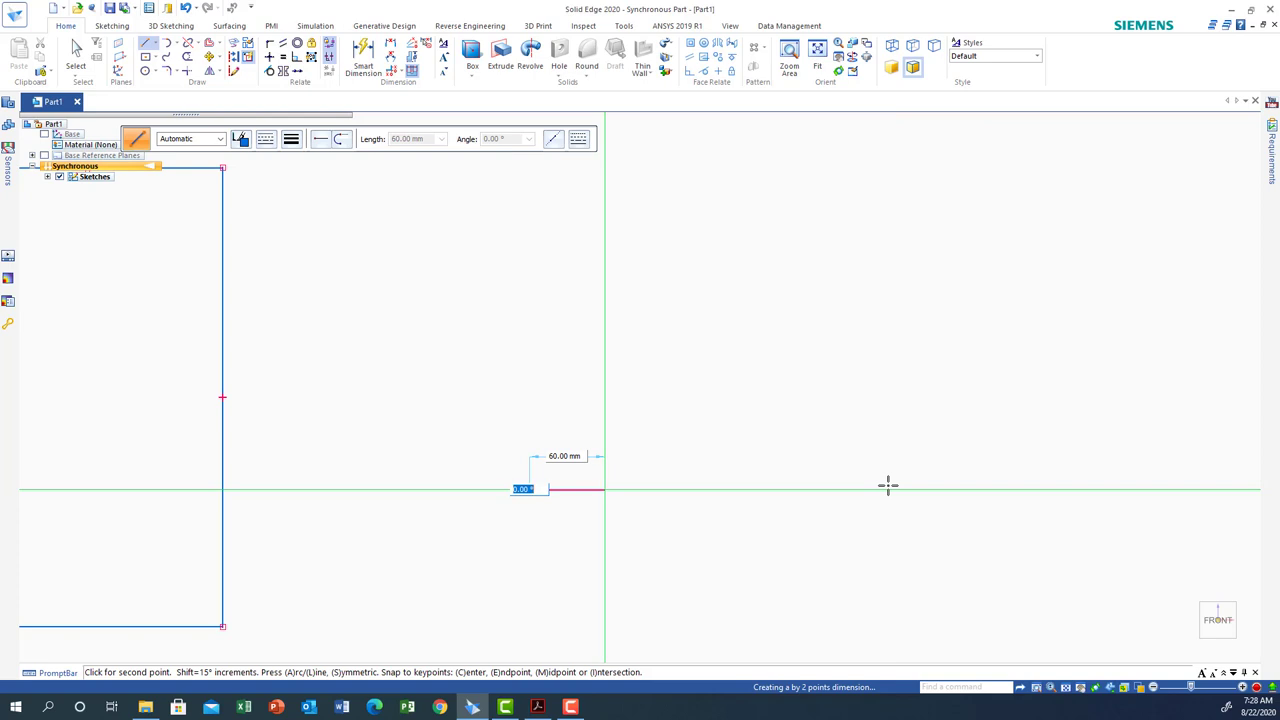
{"action": "key", "text": "Return"}
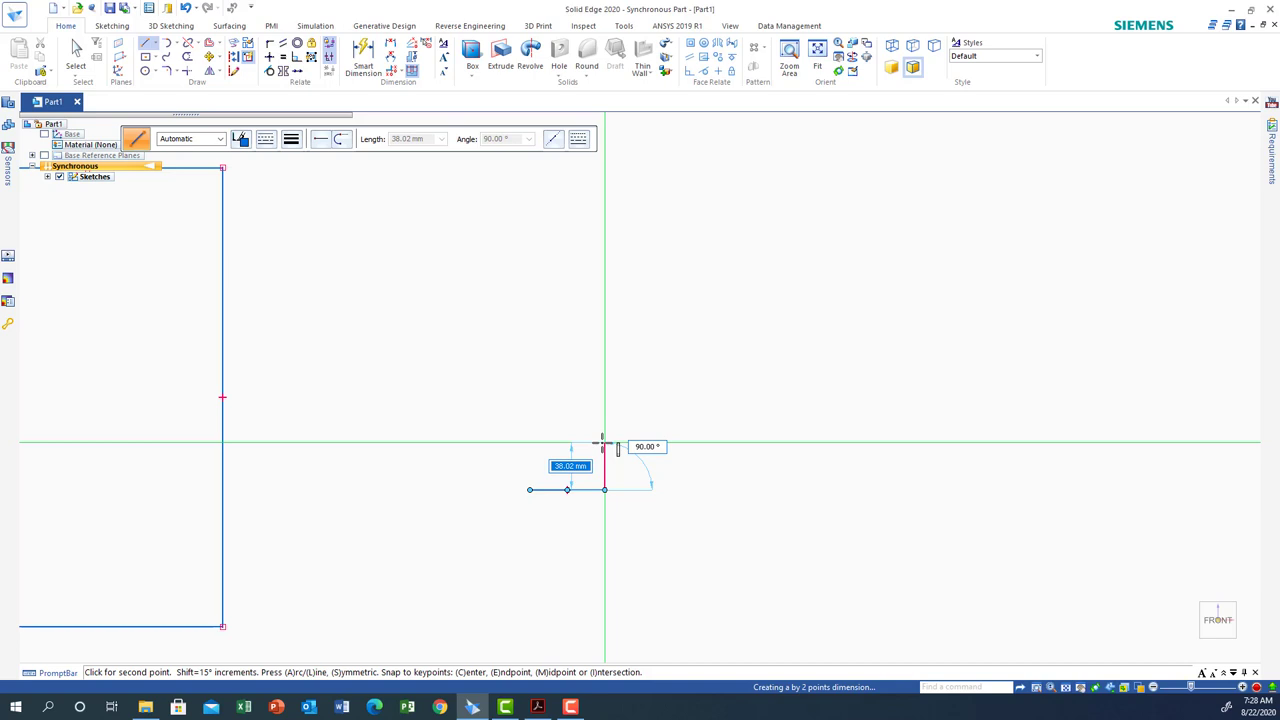
{"action": "type", "text": "45"}
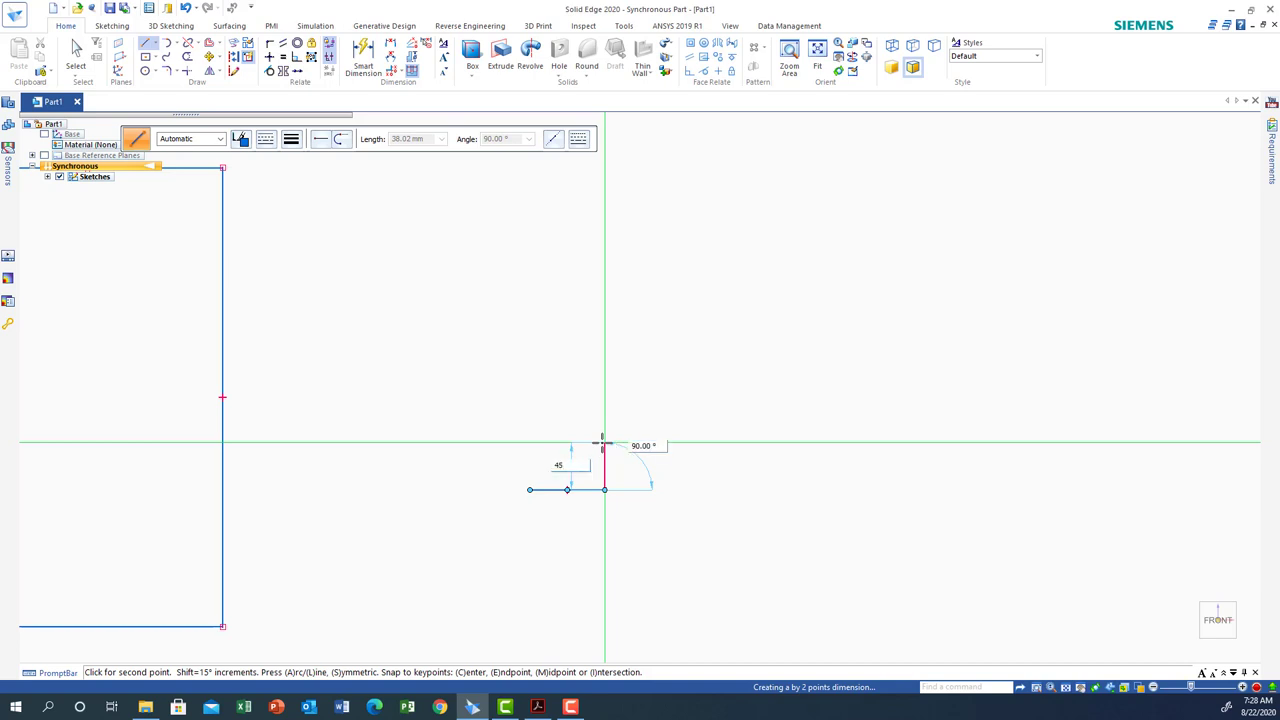
{"action": "key", "text": "Tab"}
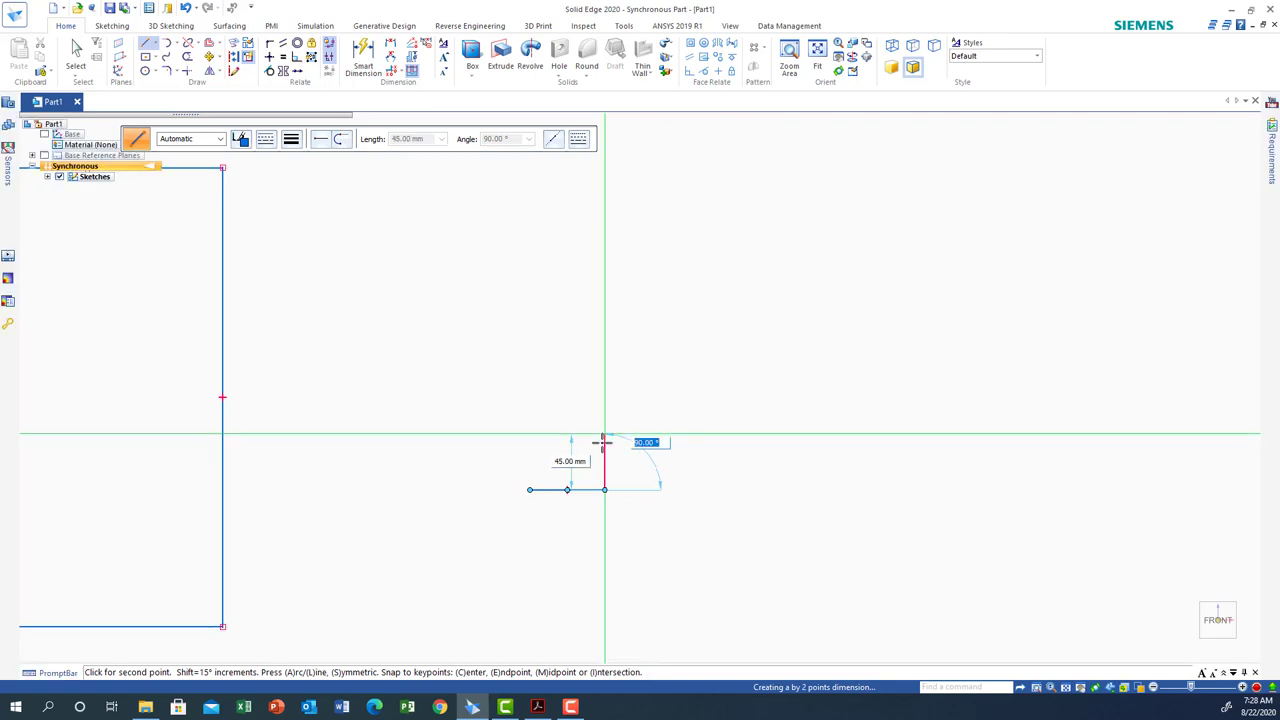
{"action": "key", "text": "Return"}
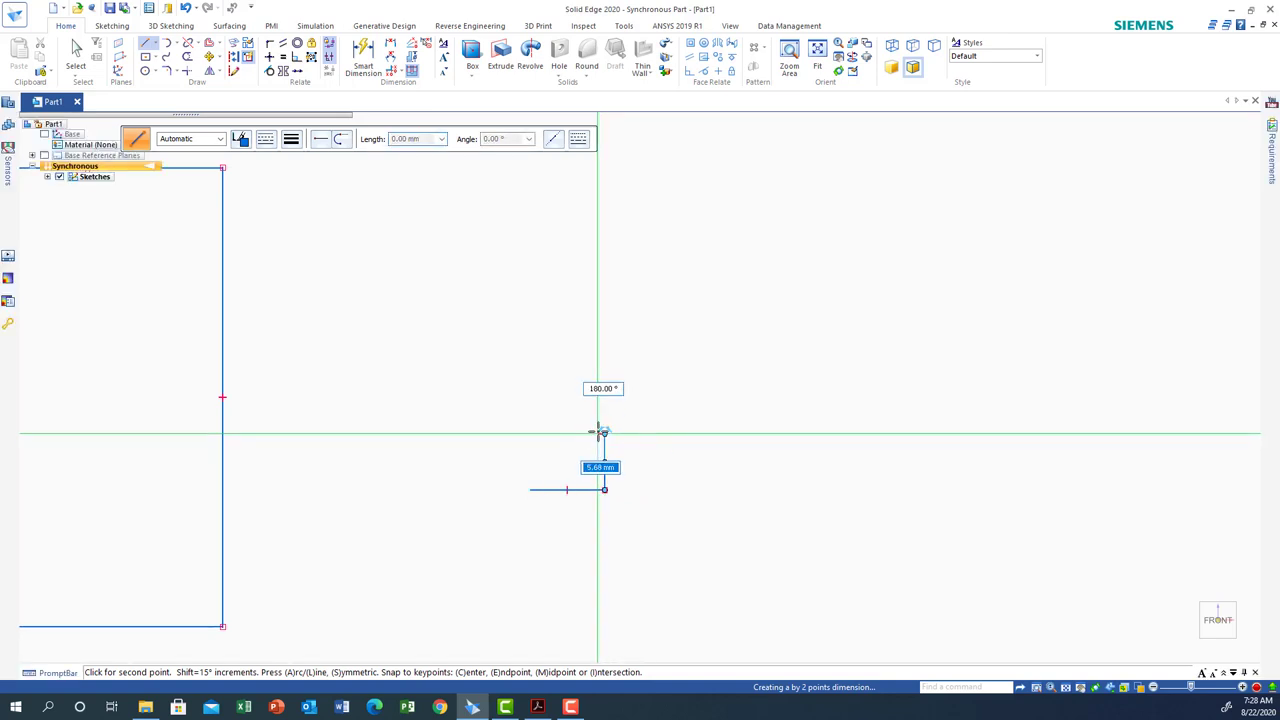
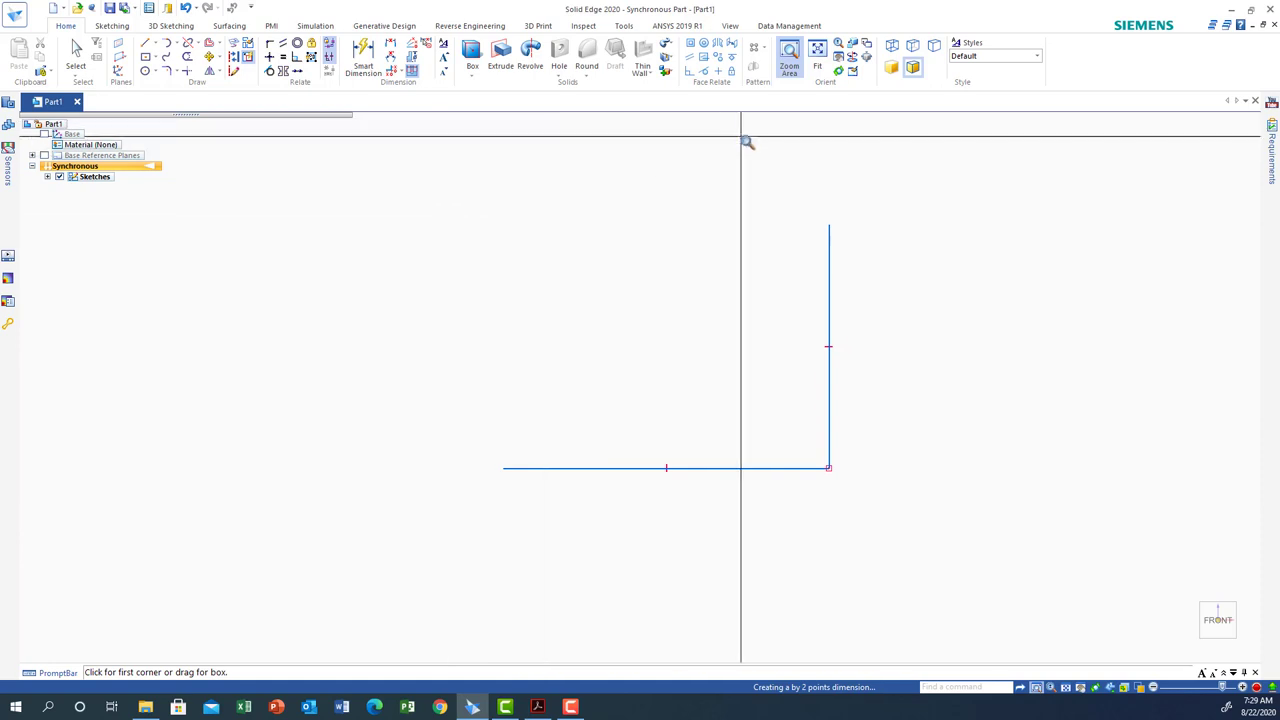
- Draw a 20 mm horizontal line leftward from the top end of the 45 mm vertical line
{"action": "left_click", "coordinate": [146, 43]}
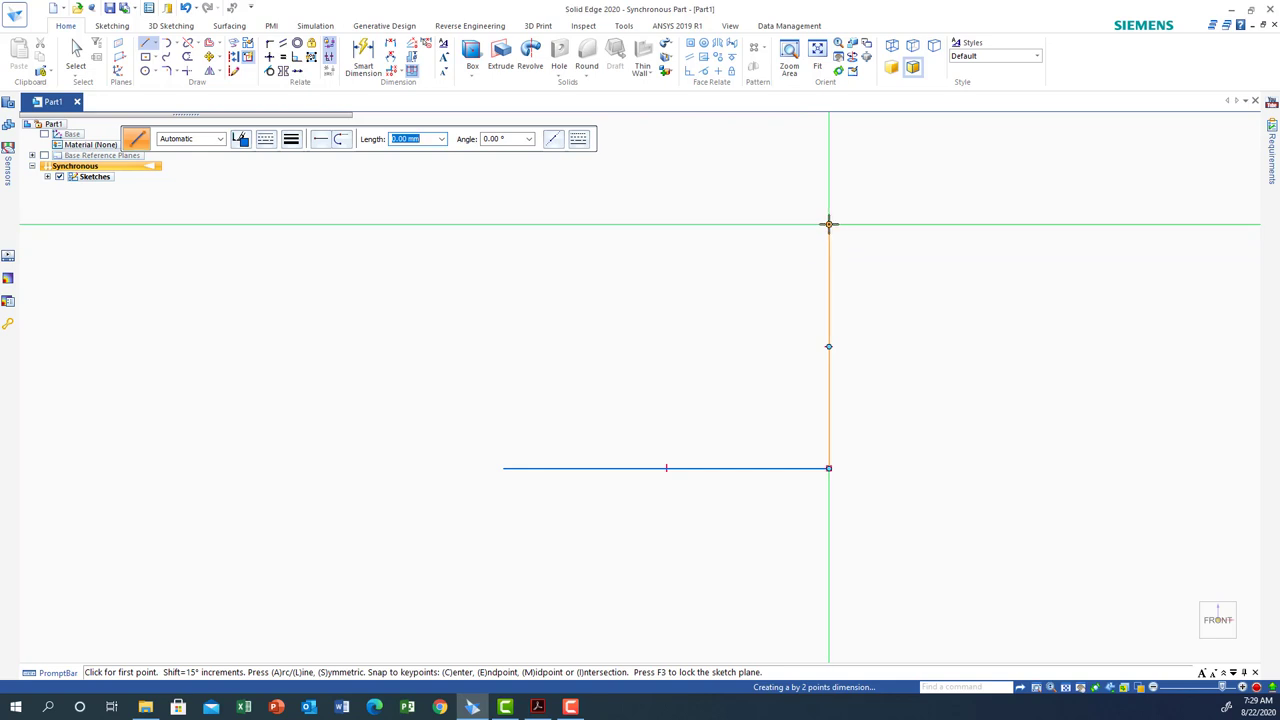
{"action": "left_click", "coordinate": [828, 223]}
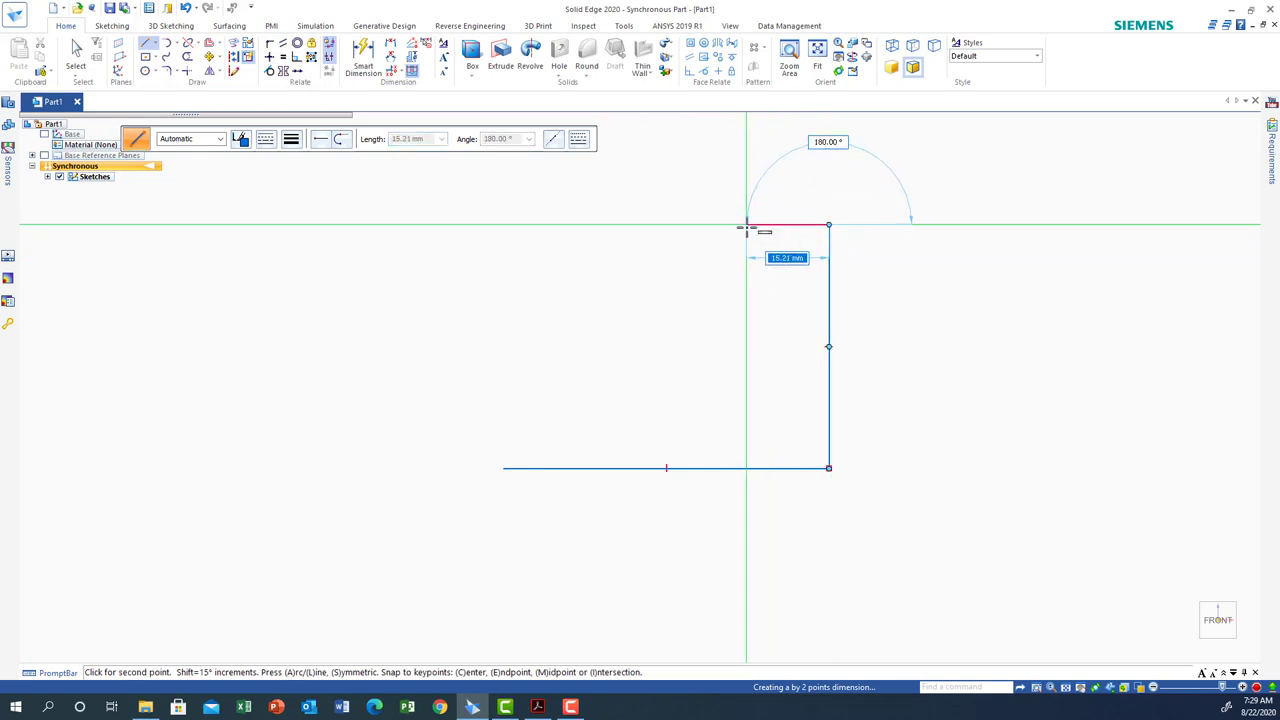
{"action": "type", "text": "2"}
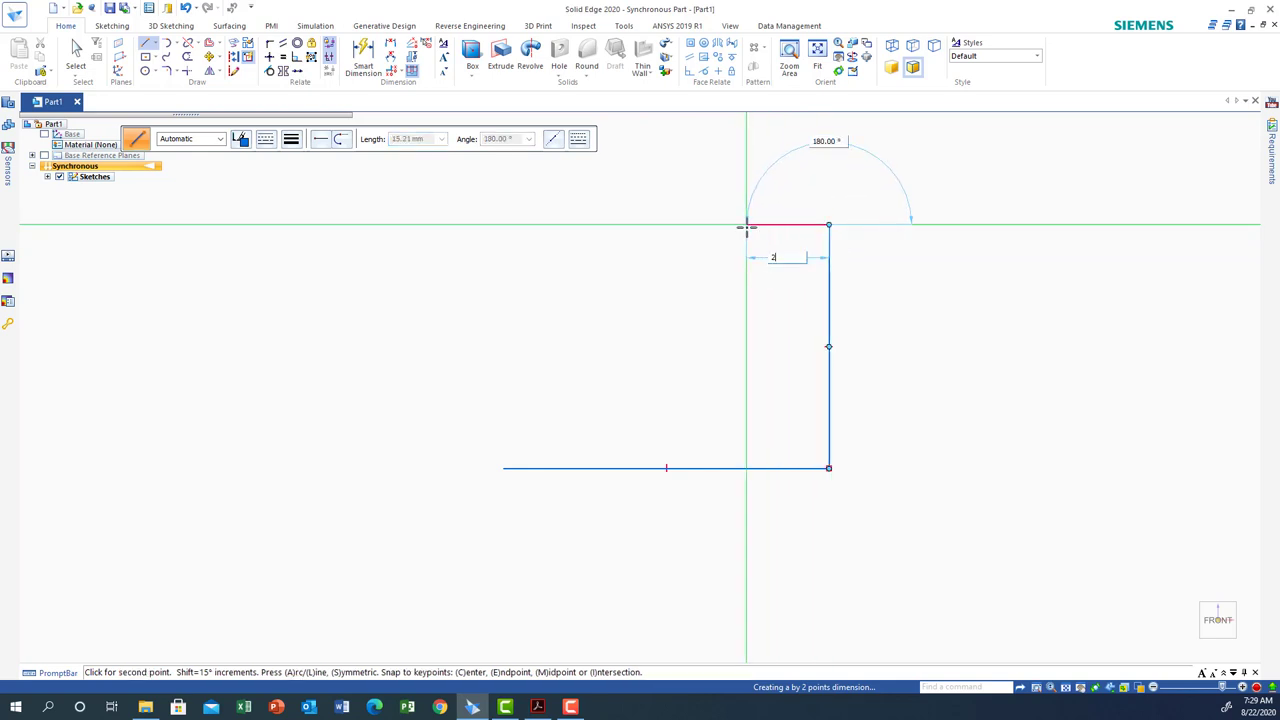
{"action": "type", "text": "0"}
{"action": "key", "text": "Tab"}
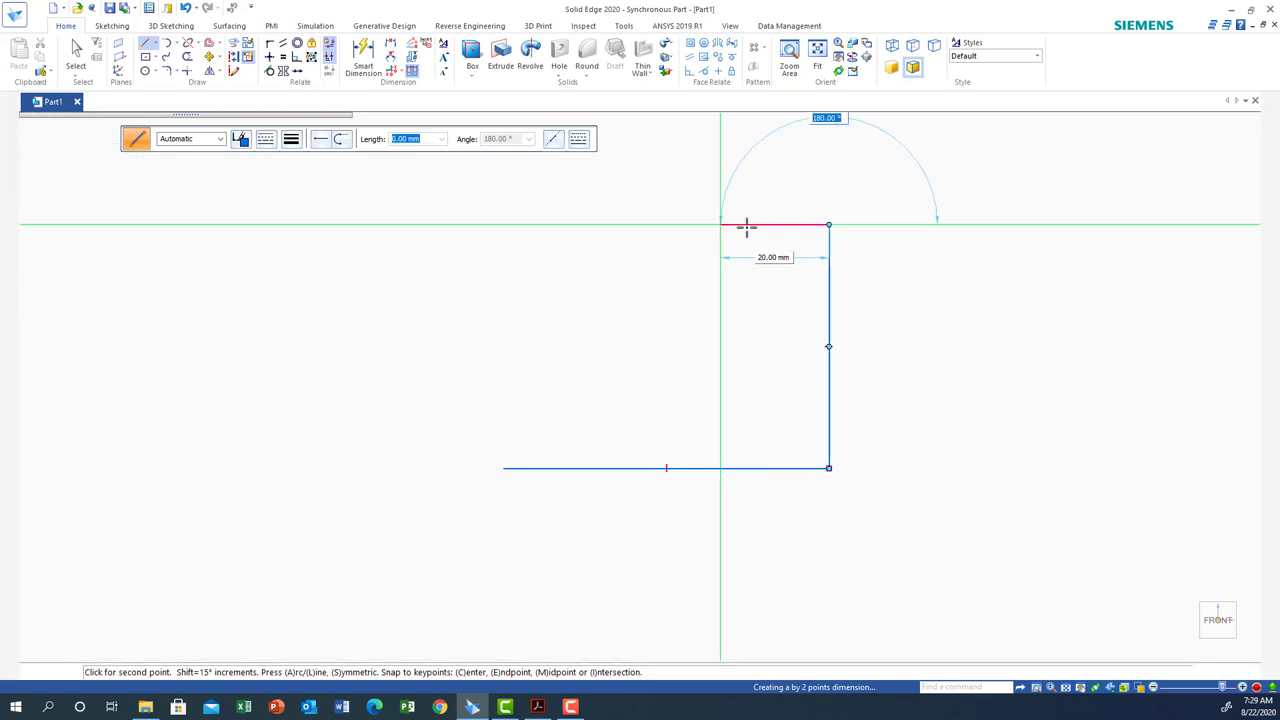
{"action": "key", "text": "Return"}
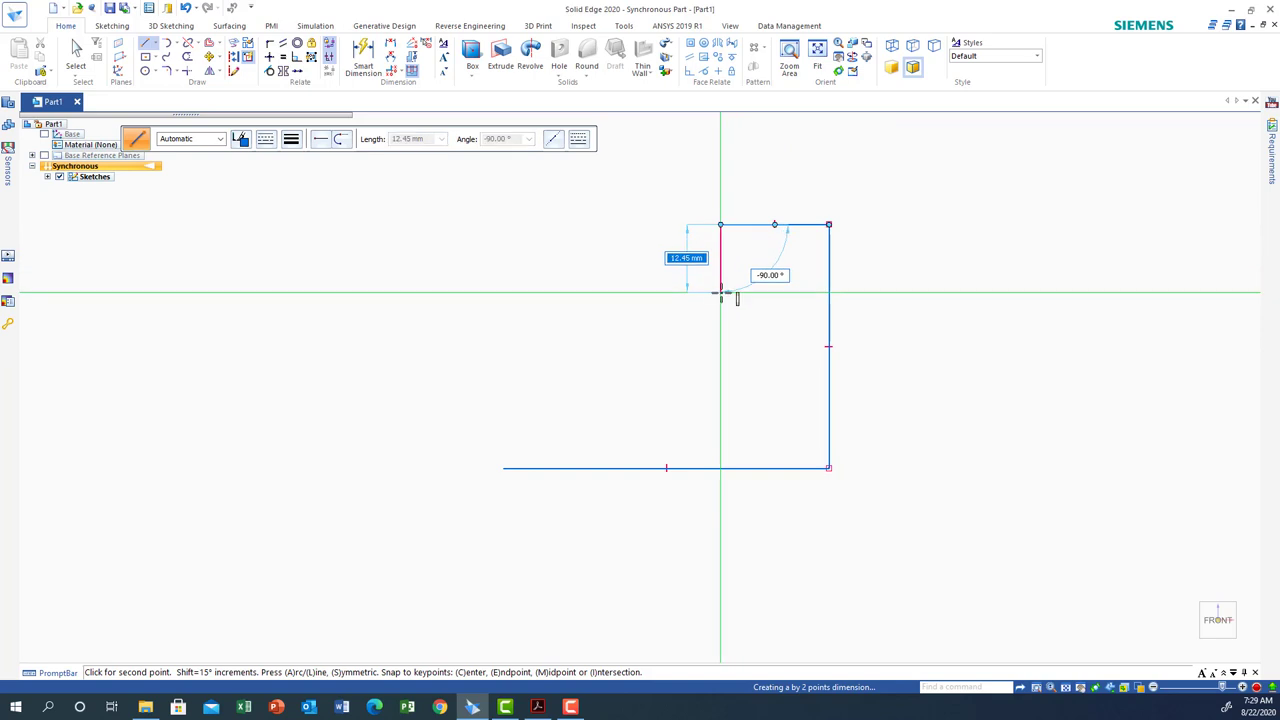
- Continue the stepped profile with a 15 mm line straight down and a 20 mm horizontal line to the left
{"action": "type", "text": "1"}
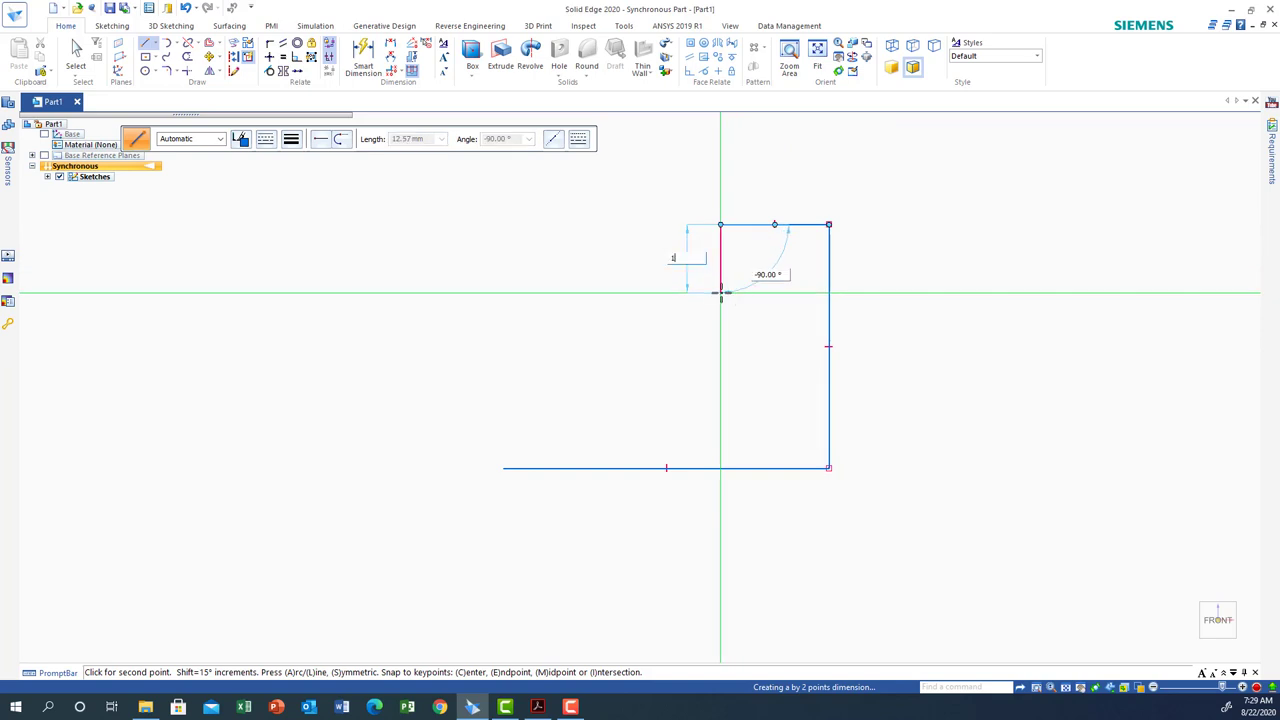
{"action": "type", "text": "5"}
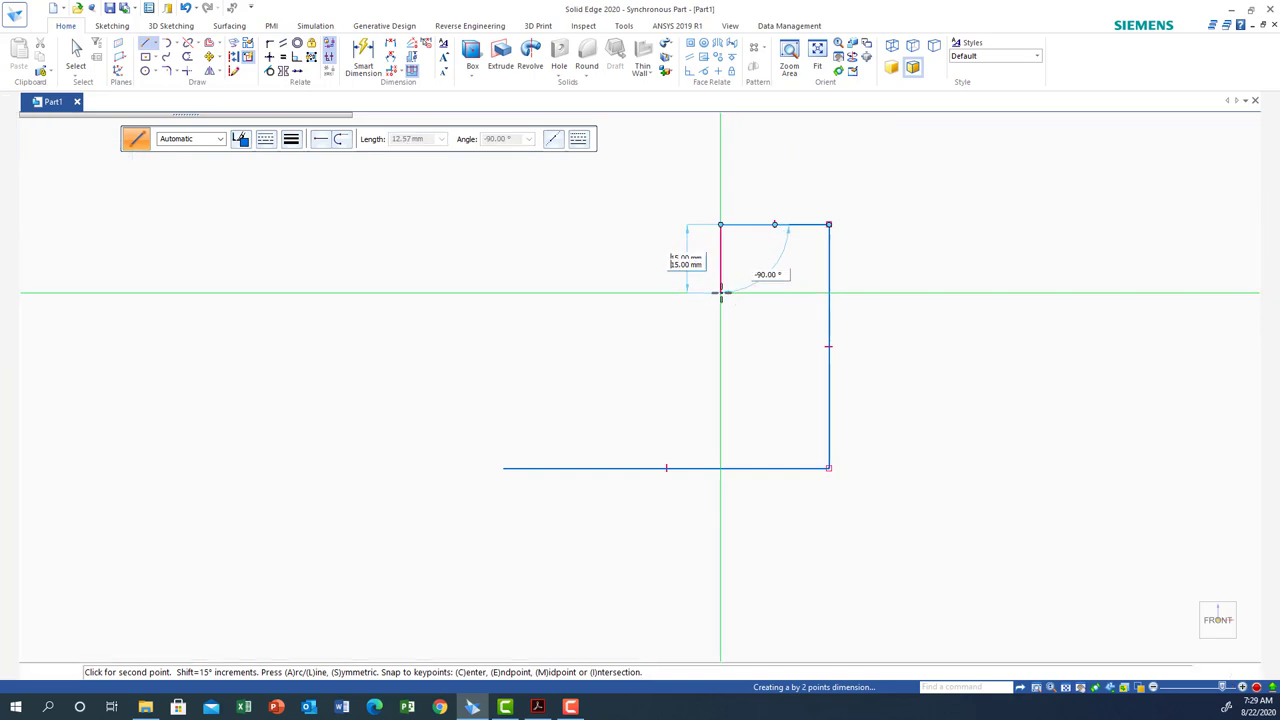
{"action": "key", "text": "Return"}
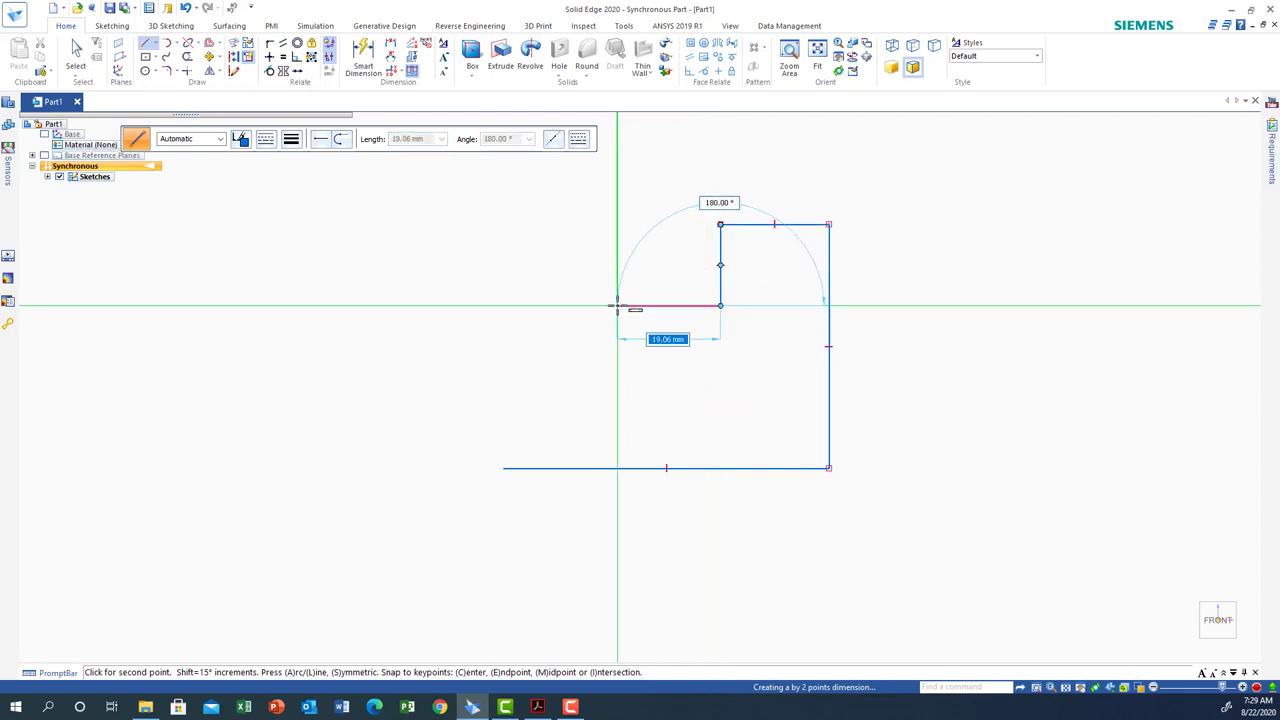
{"action": "type", "text": "20"}
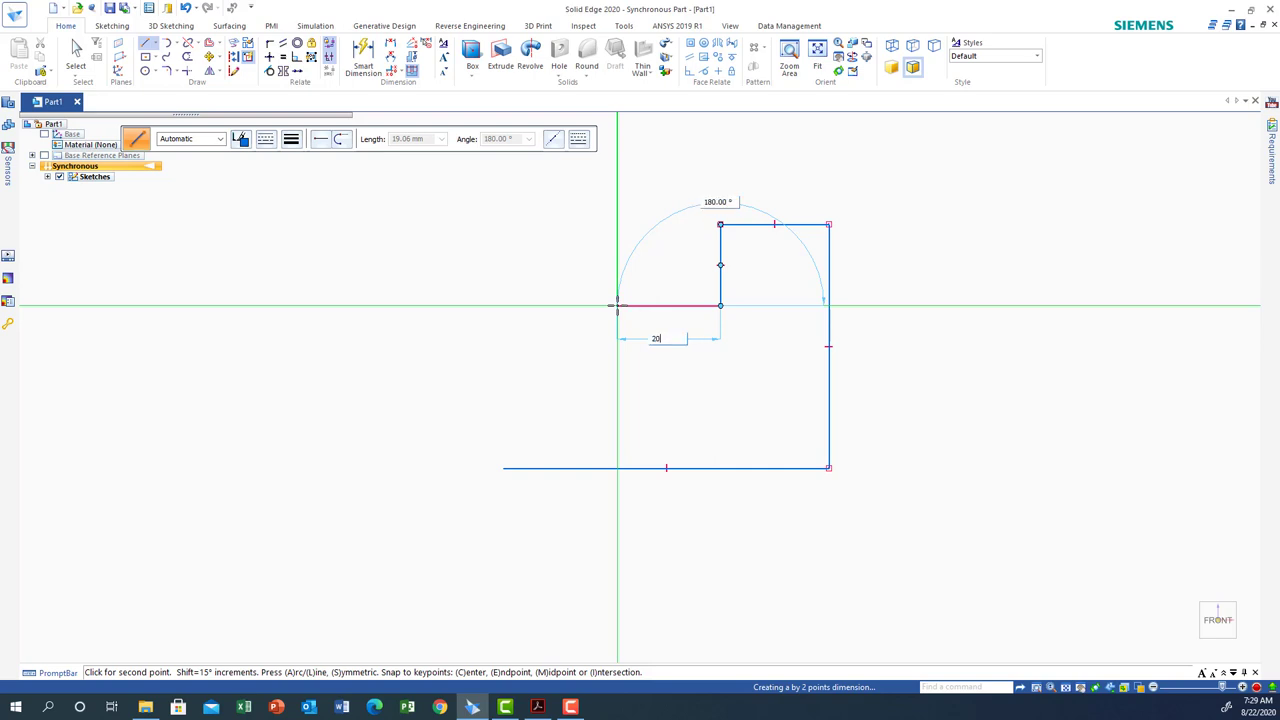
{"action": "key", "text": "Tab"}
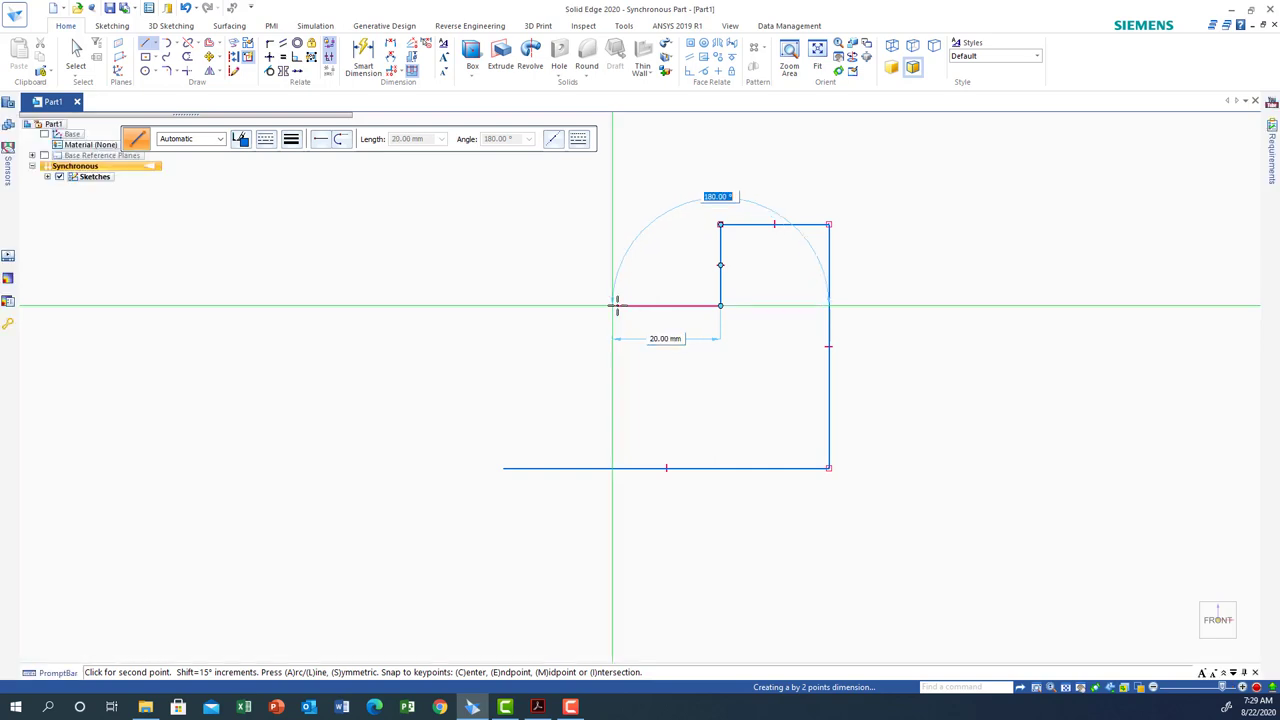
{"action": "left_click", "coordinate": [616, 305]}
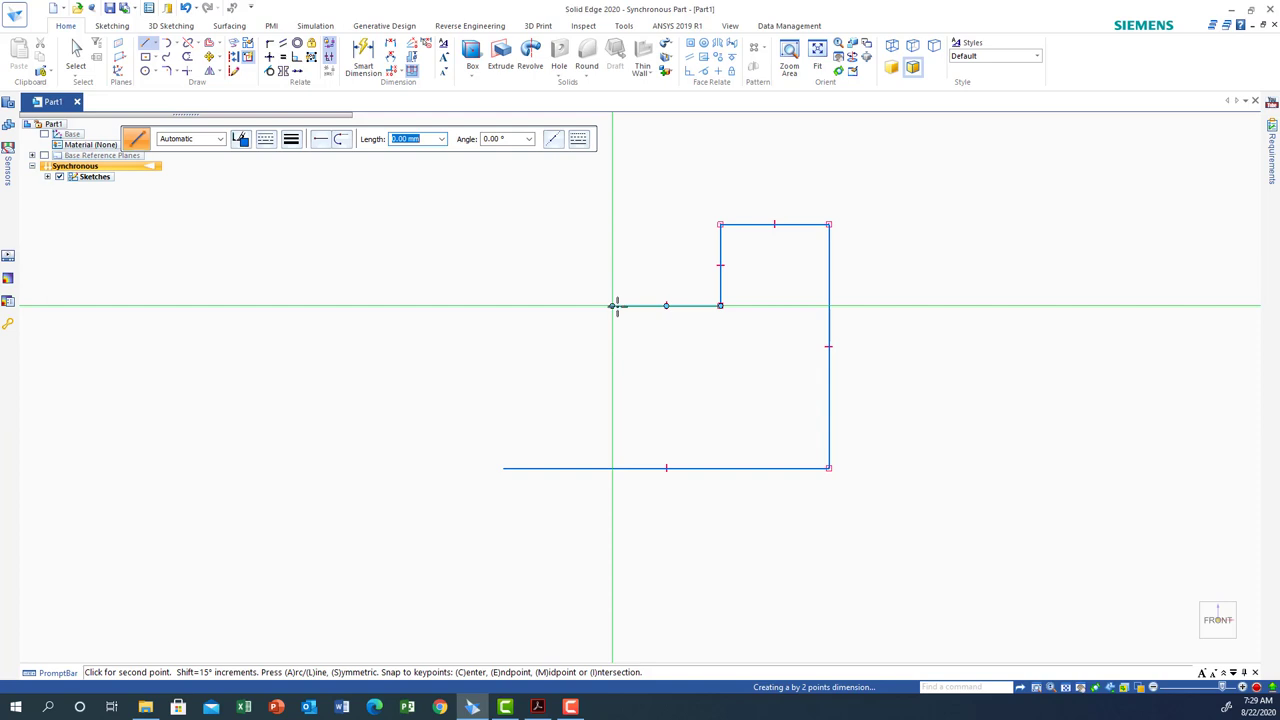
- Close the profile with three rough slanted lines ending at the left endpoint of the baseline, and end the line chain
{"action": "left_click", "coordinate": [599, 380]}
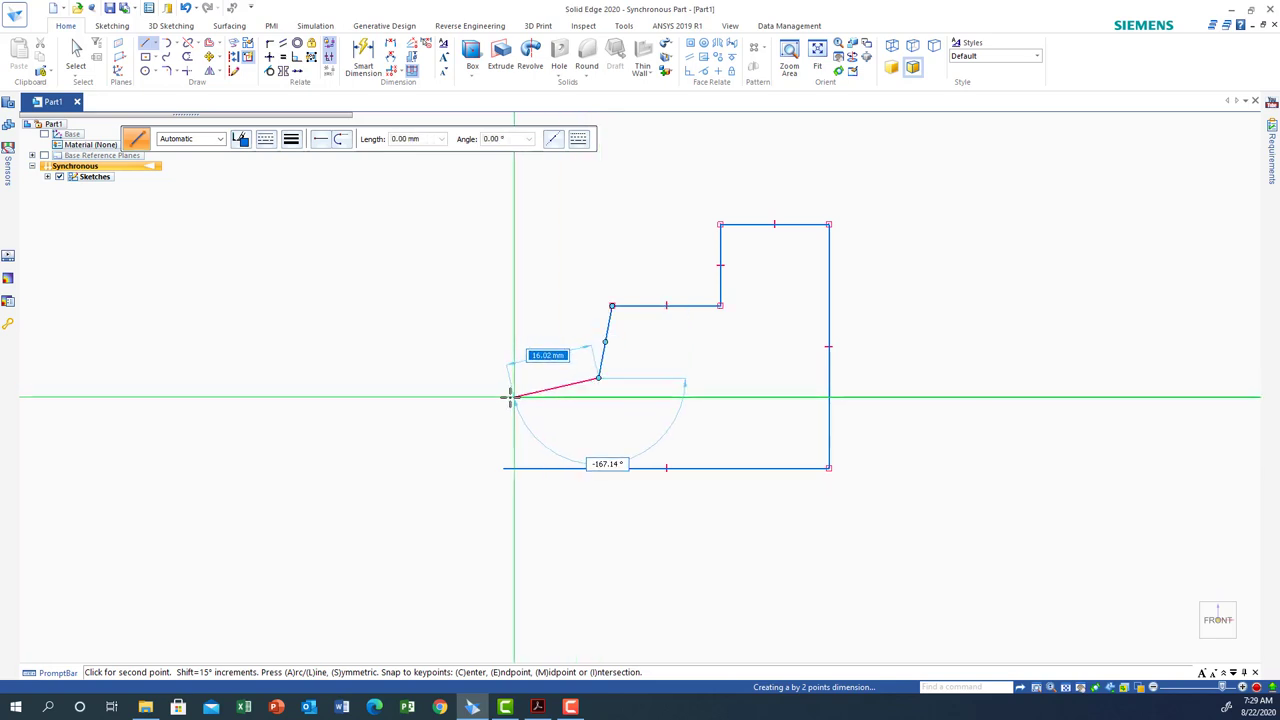
{"action": "left_click", "coordinate": [477, 398]}
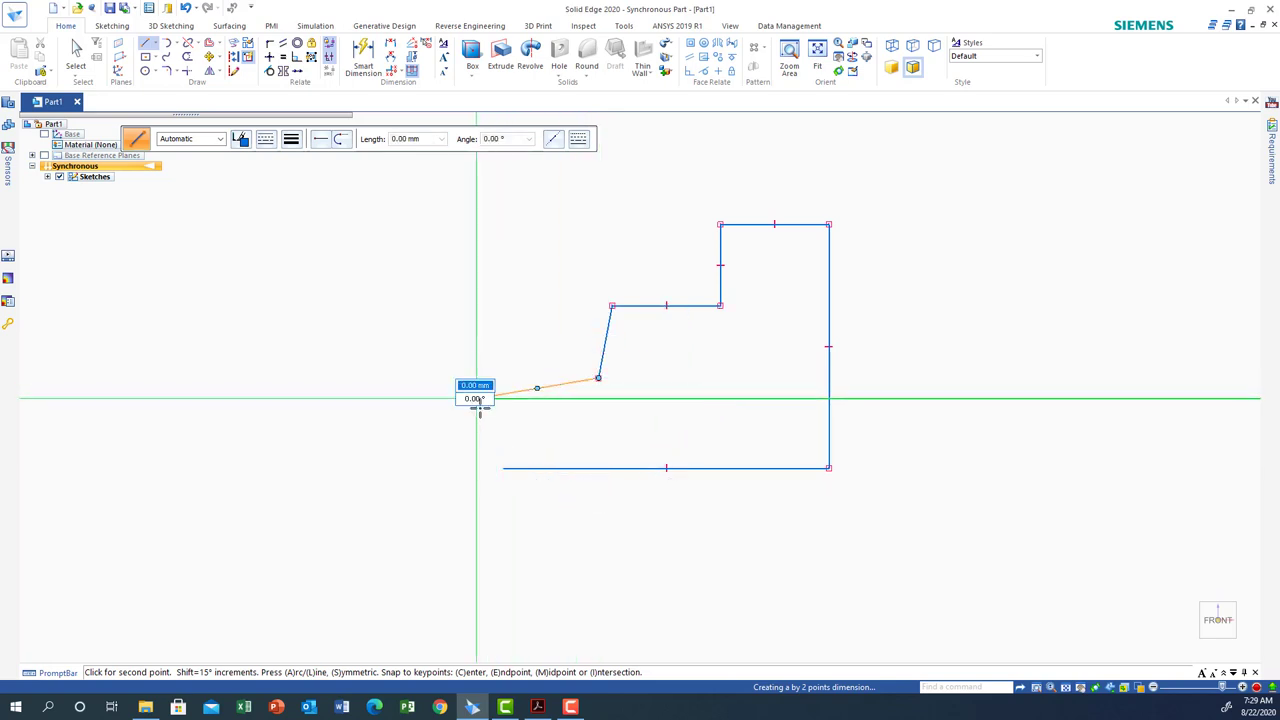
{"action": "left_click", "coordinate": [503, 467]}
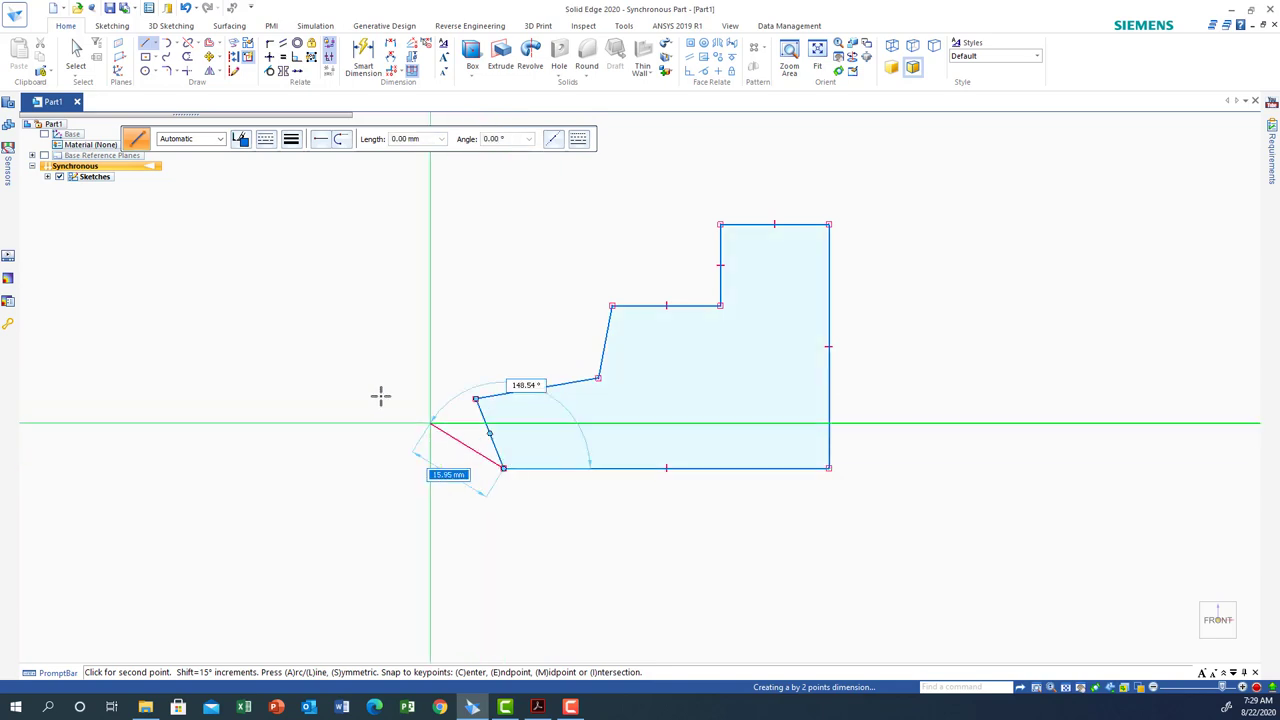
{"action": "right_click", "coordinate": [349, 351]}
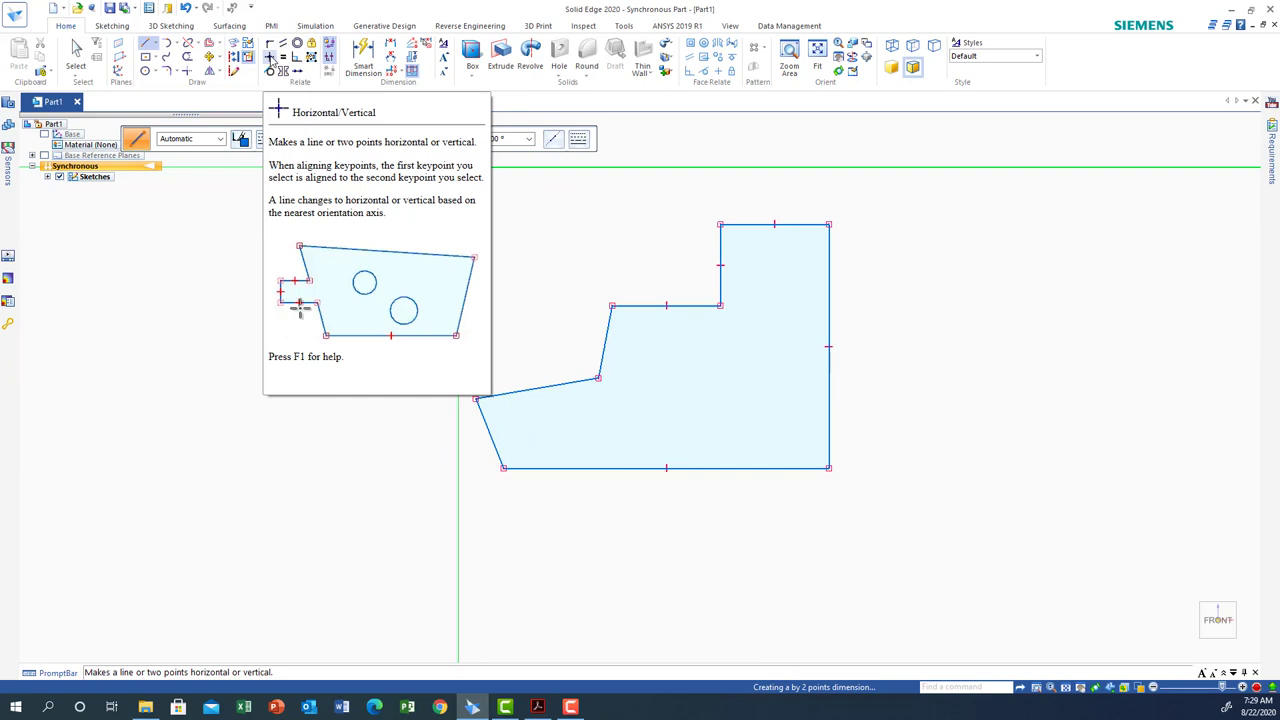
- Apply Horizontal/Vertical relations to the three slanted lines so the lower step has one horizontal and two vertical edges
{"action": "left_click", "coordinate": [270, 58]}
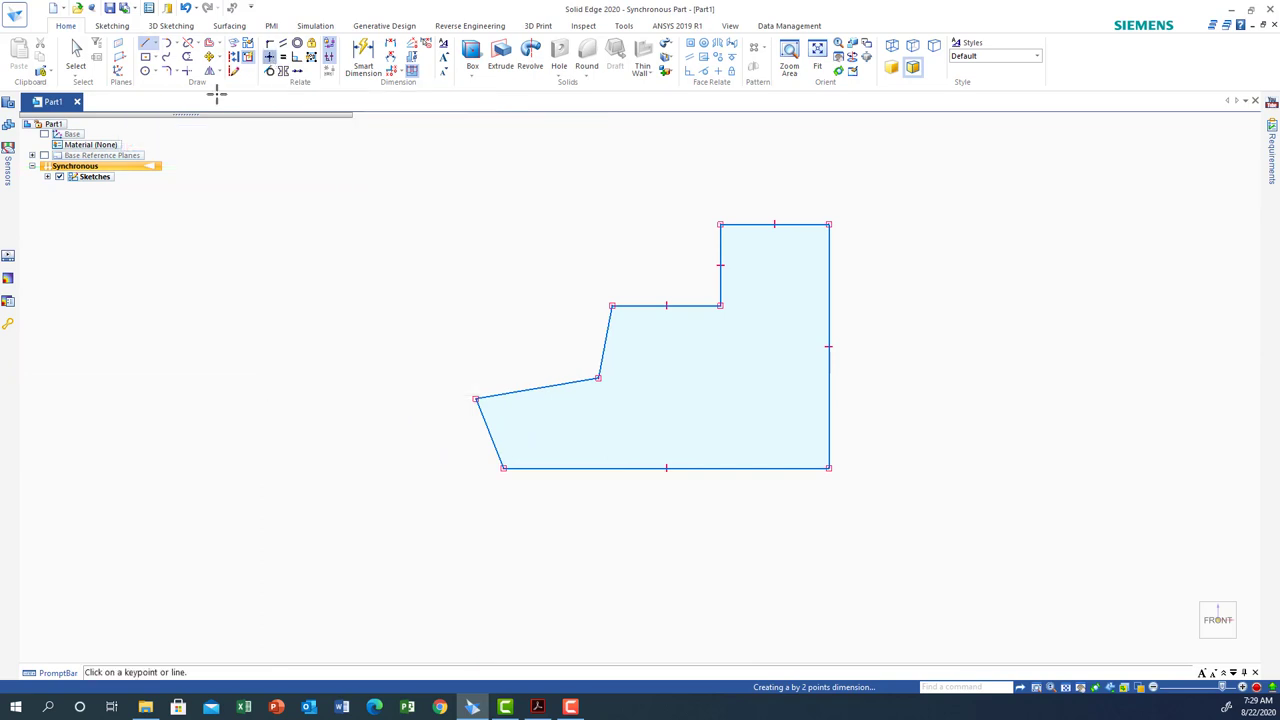
{"action": "left_click", "coordinate": [603, 344]}
{"action": "left_click", "coordinate": [563, 384]}
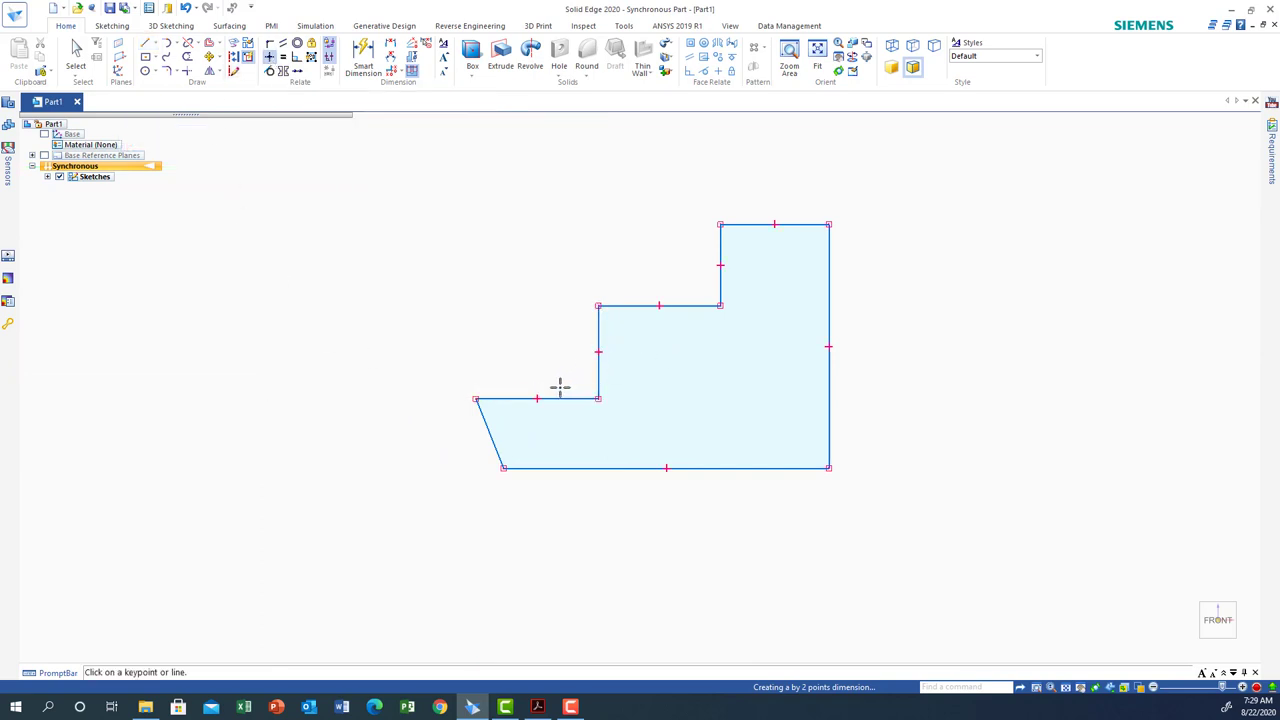
{"action": "left_click", "coordinate": [490, 428]}
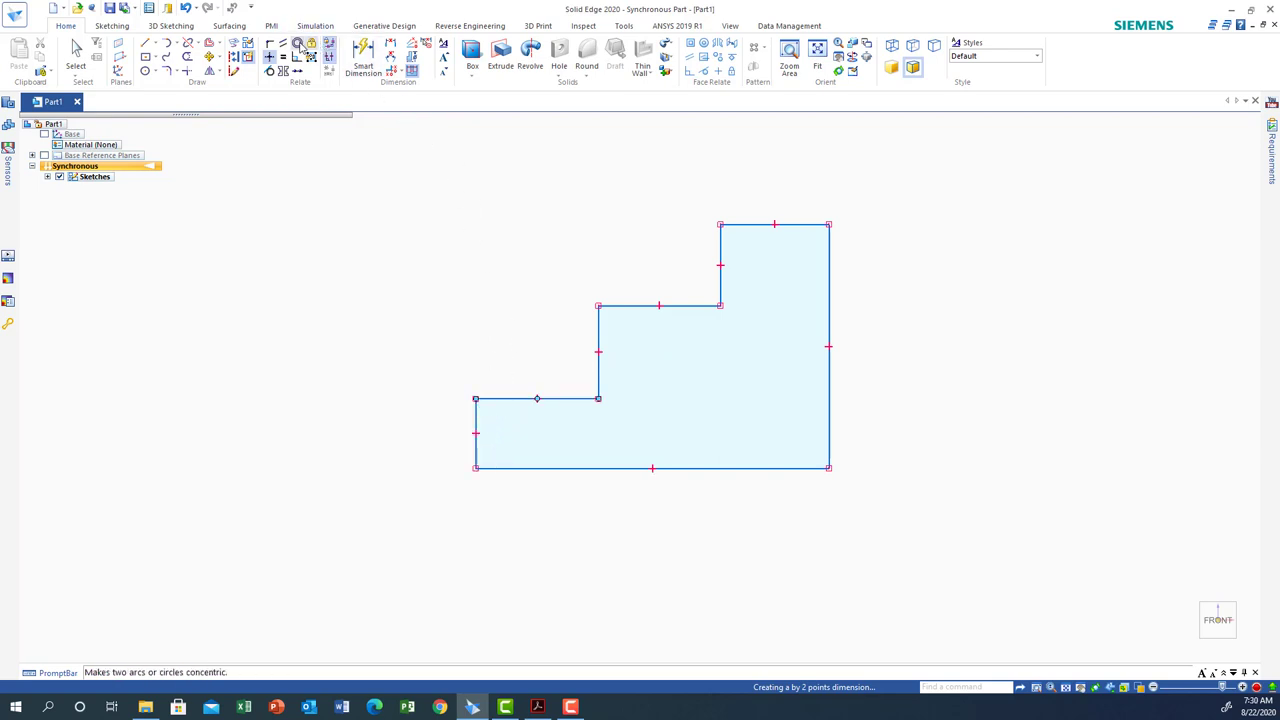
- Add Smart Dimensions of 45 mm to the profile's right vertical line and 60 mm to its bottom line
{"action": "left_click", "coordinate": [363, 58]}
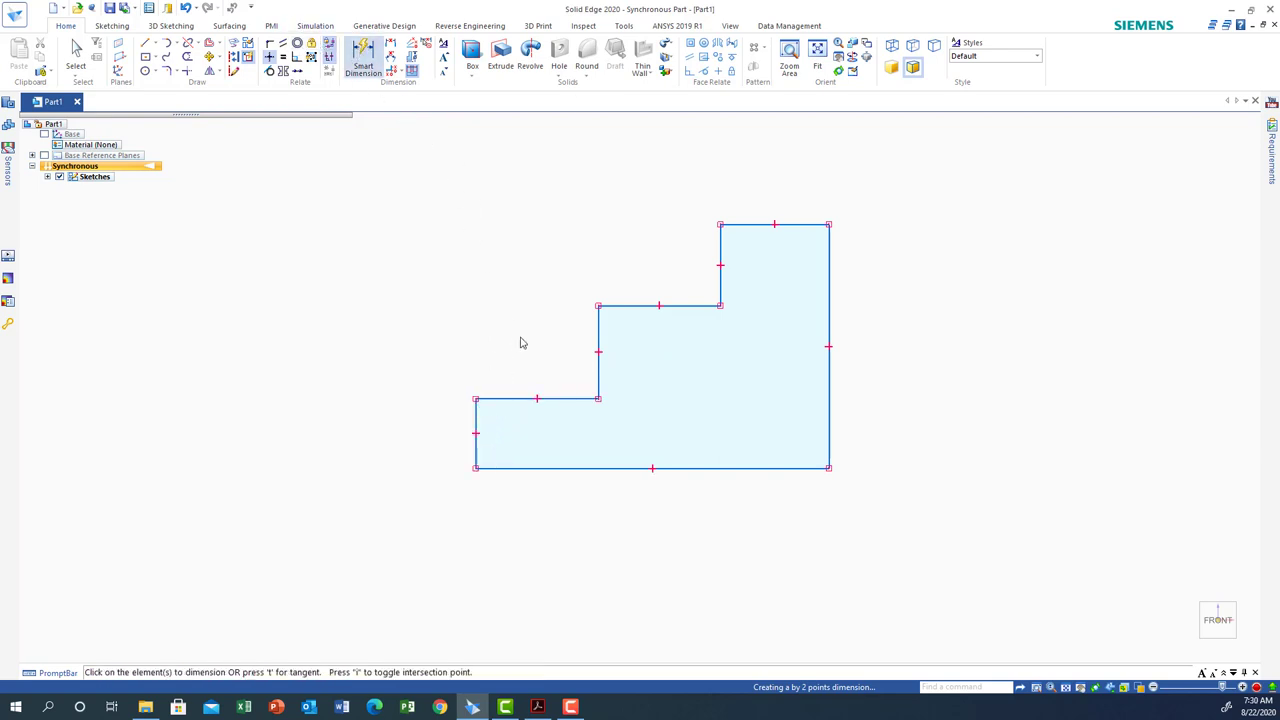
{"action": "left_click", "coordinate": [830, 320]}
{"action": "left_click", "coordinate": [885, 324]}
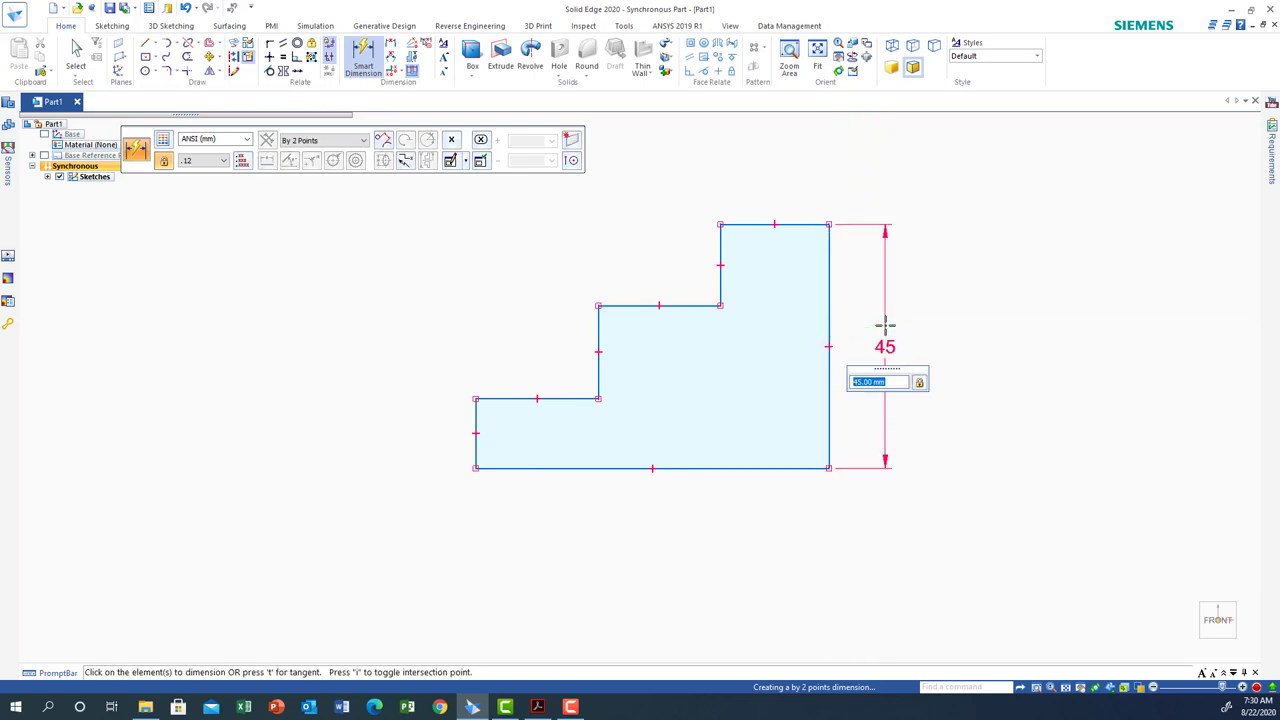
{"action": "key", "text": "Return"}
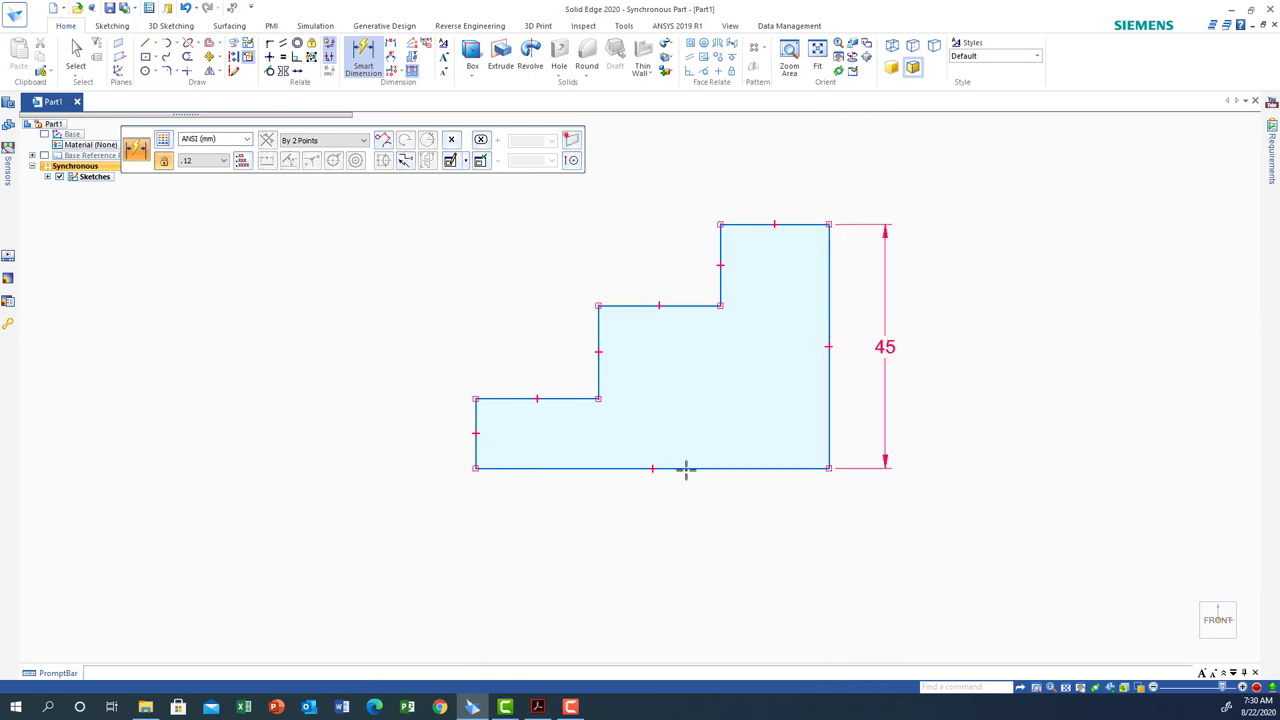
{"action": "left_click", "coordinate": [686, 468]}
{"action": "left_click", "coordinate": [686, 530]}
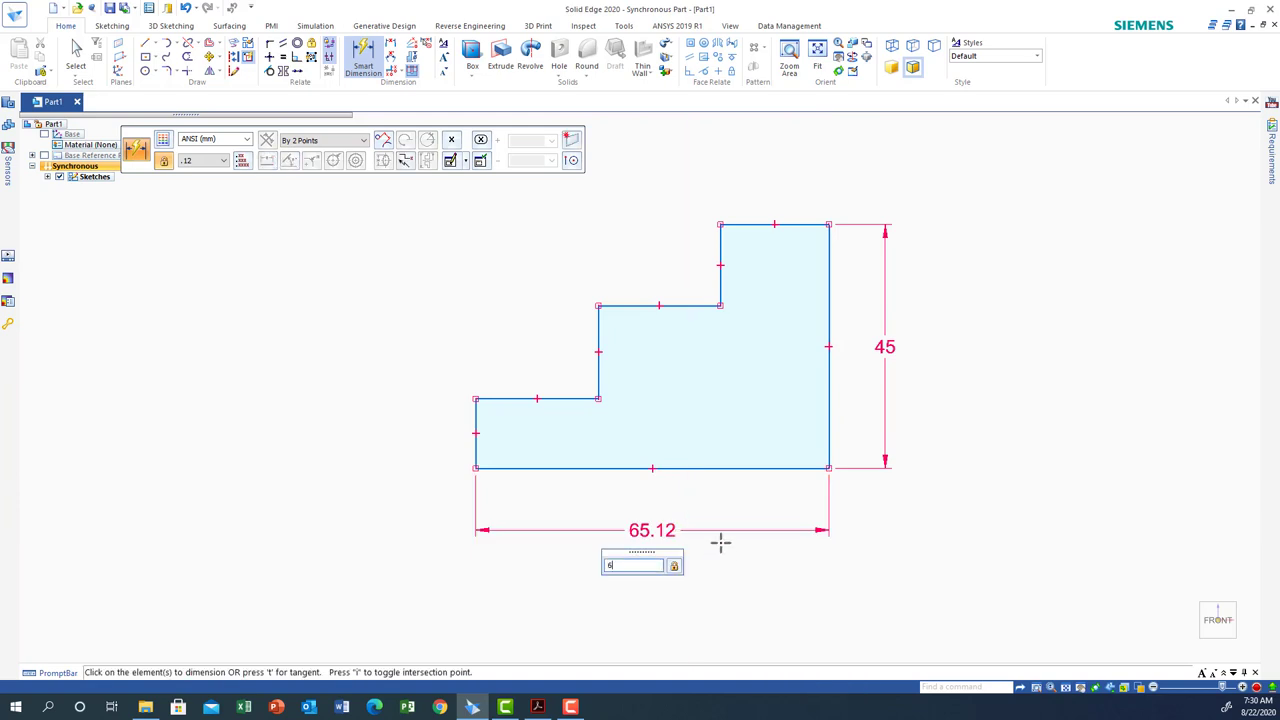
{"action": "key", "text": "Return"}
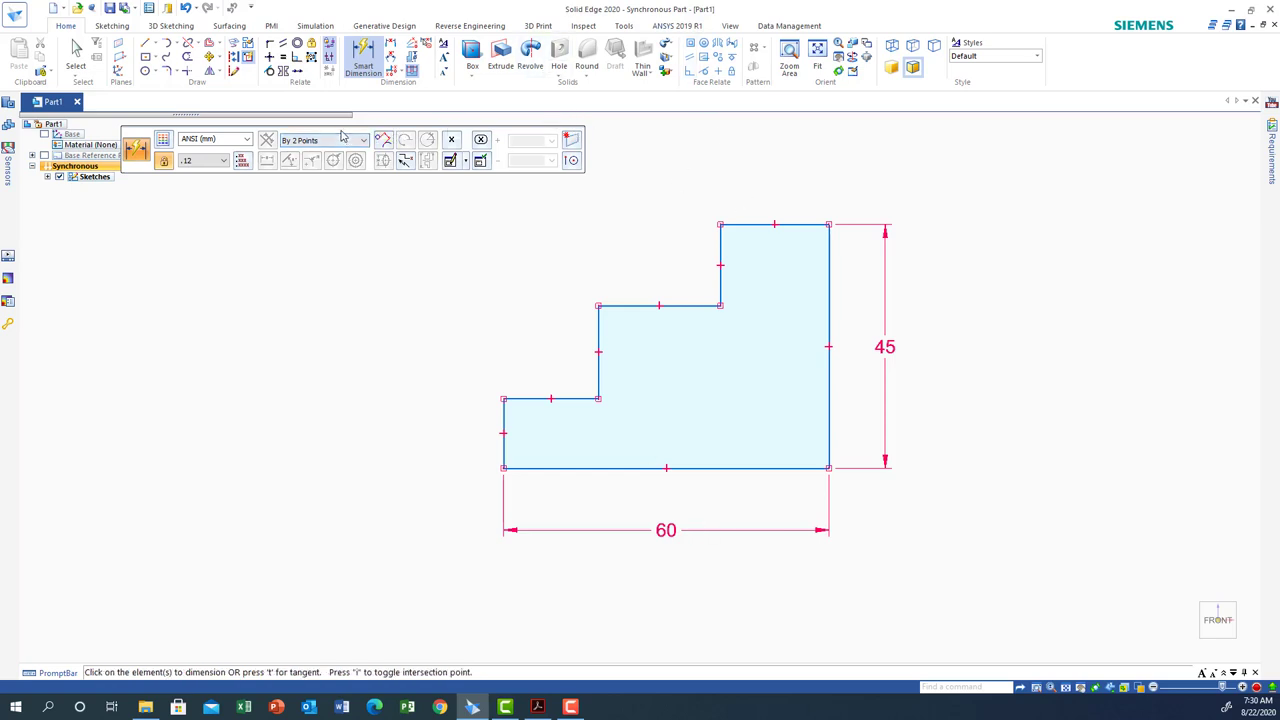
- Add aligned Smart Dimensions above the profile to its three horizontal step edges, setting the middle edge to 20 mm
{"action": "left_click_drag", "start_coordinate": [341, 136], "coordinate": [1000, 100]}
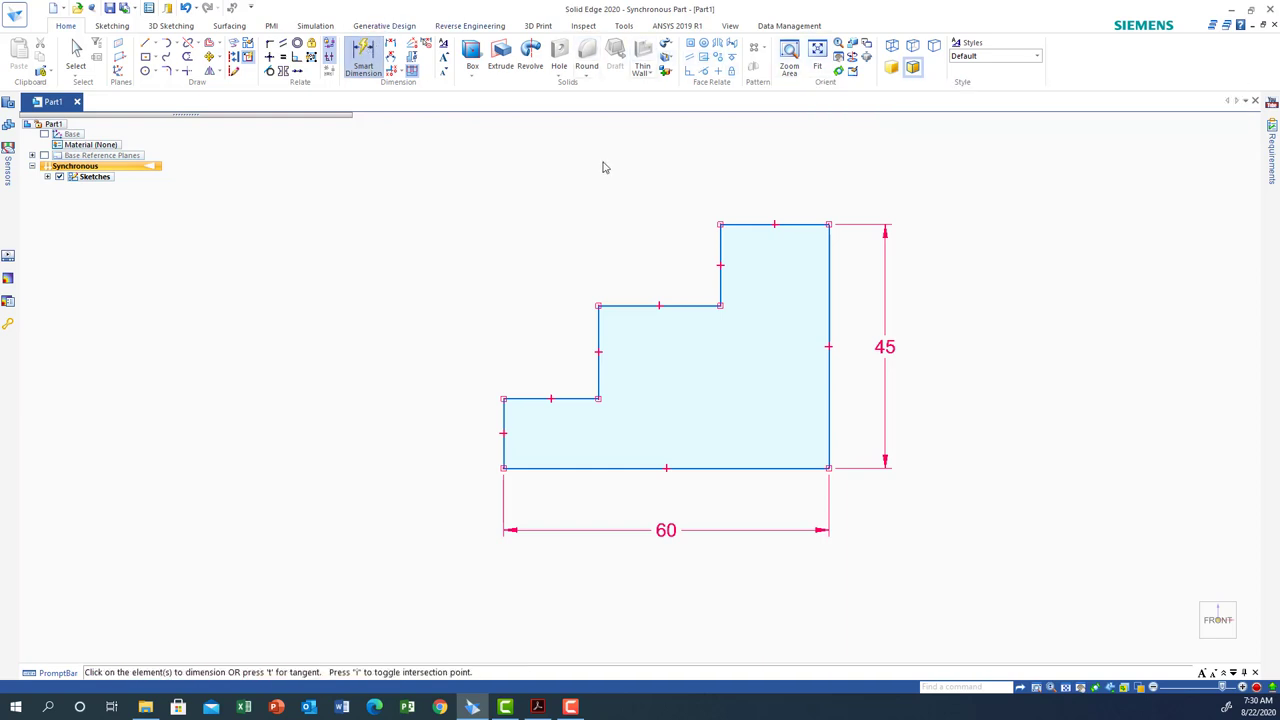
{"action": "left_click", "coordinate": [751, 224]}
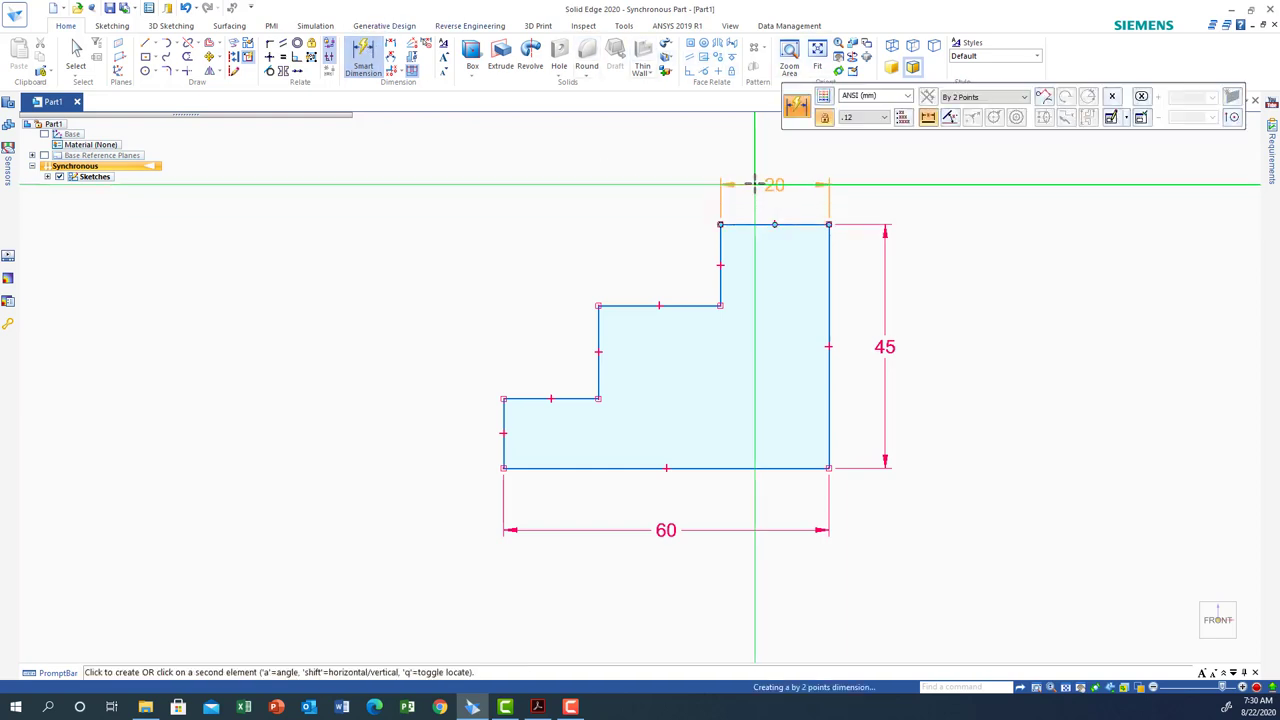
{"action": "left_click", "coordinate": [754, 184]}
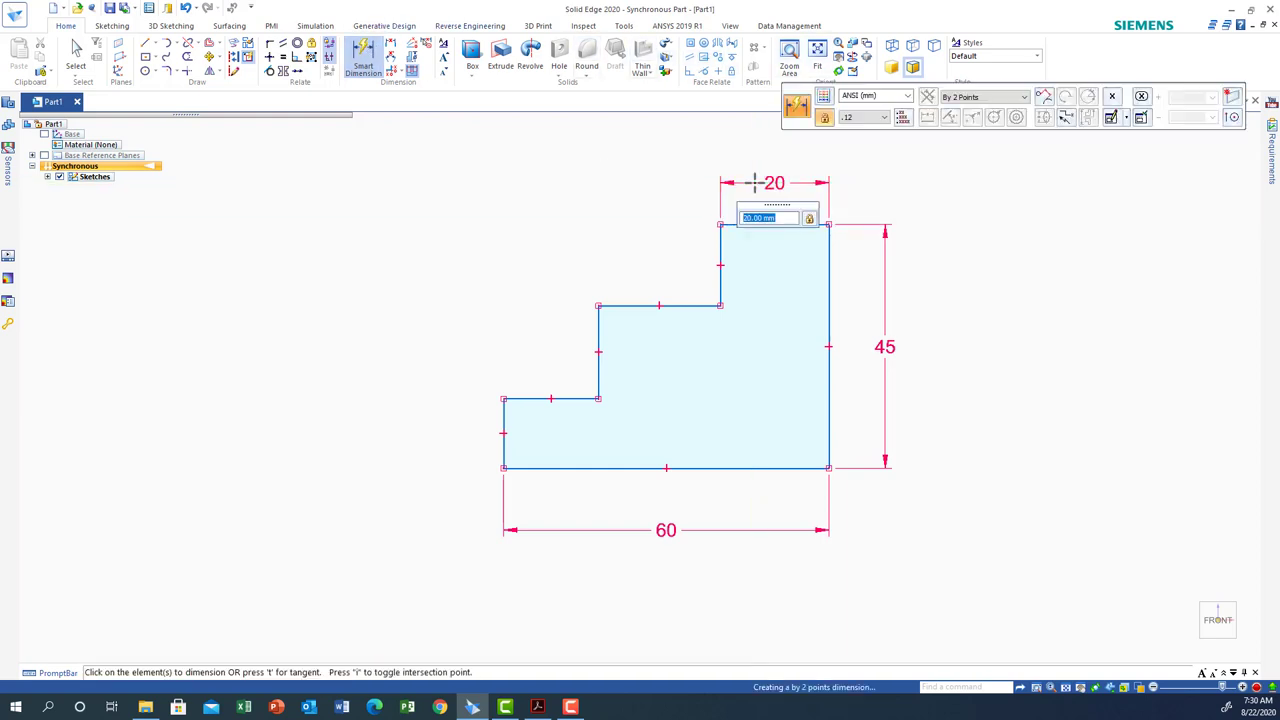
{"action": "left_click", "coordinate": [641, 306]}
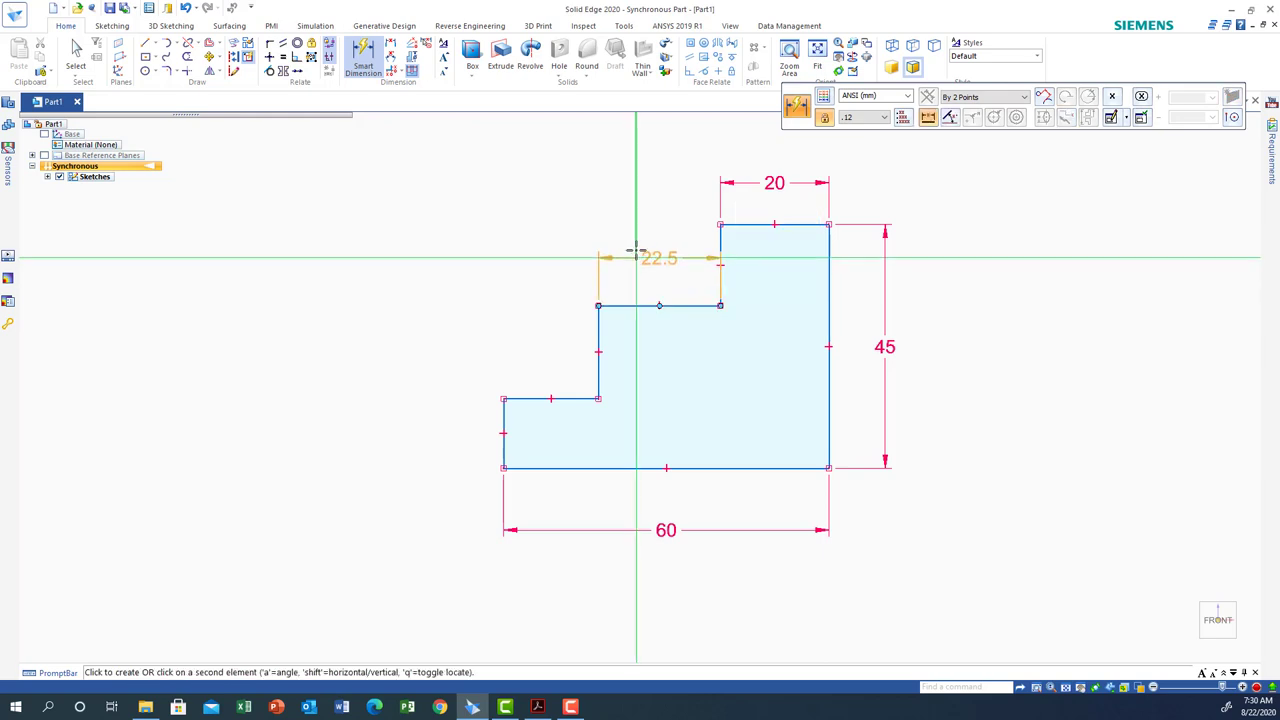
{"action": "left_click", "coordinate": [643, 183]}
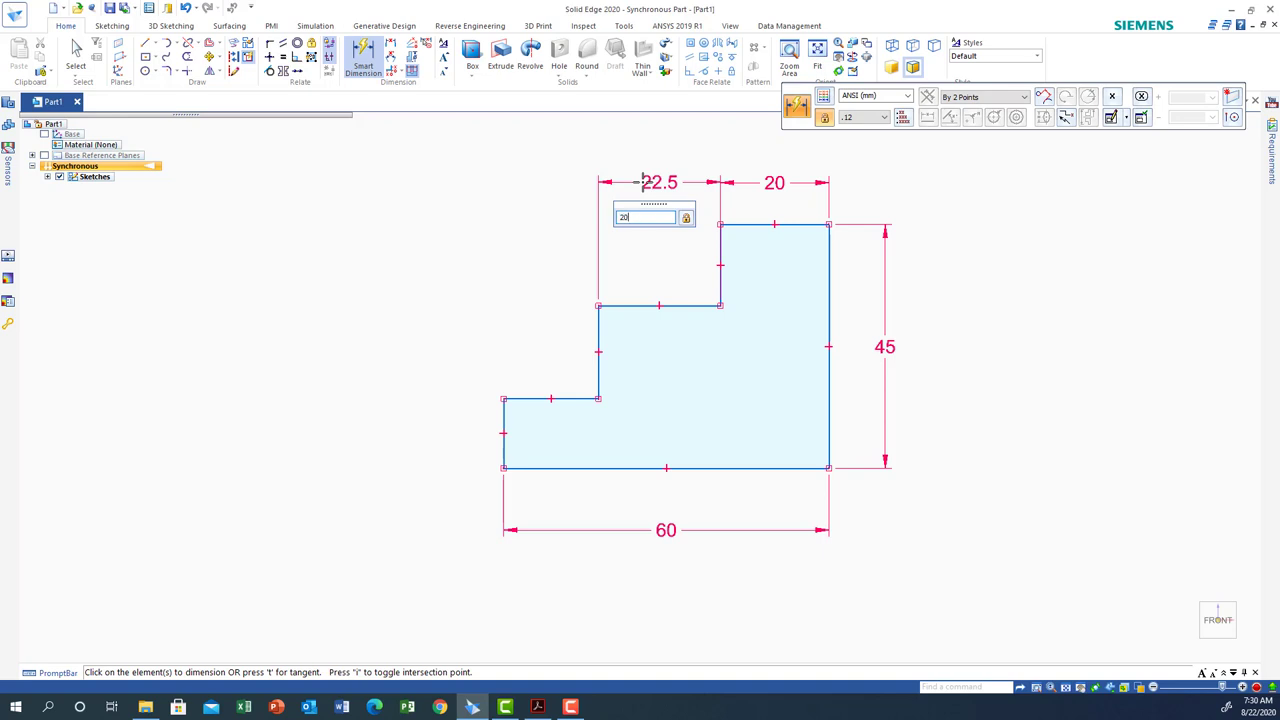
{"action": "key", "text": "Return"}
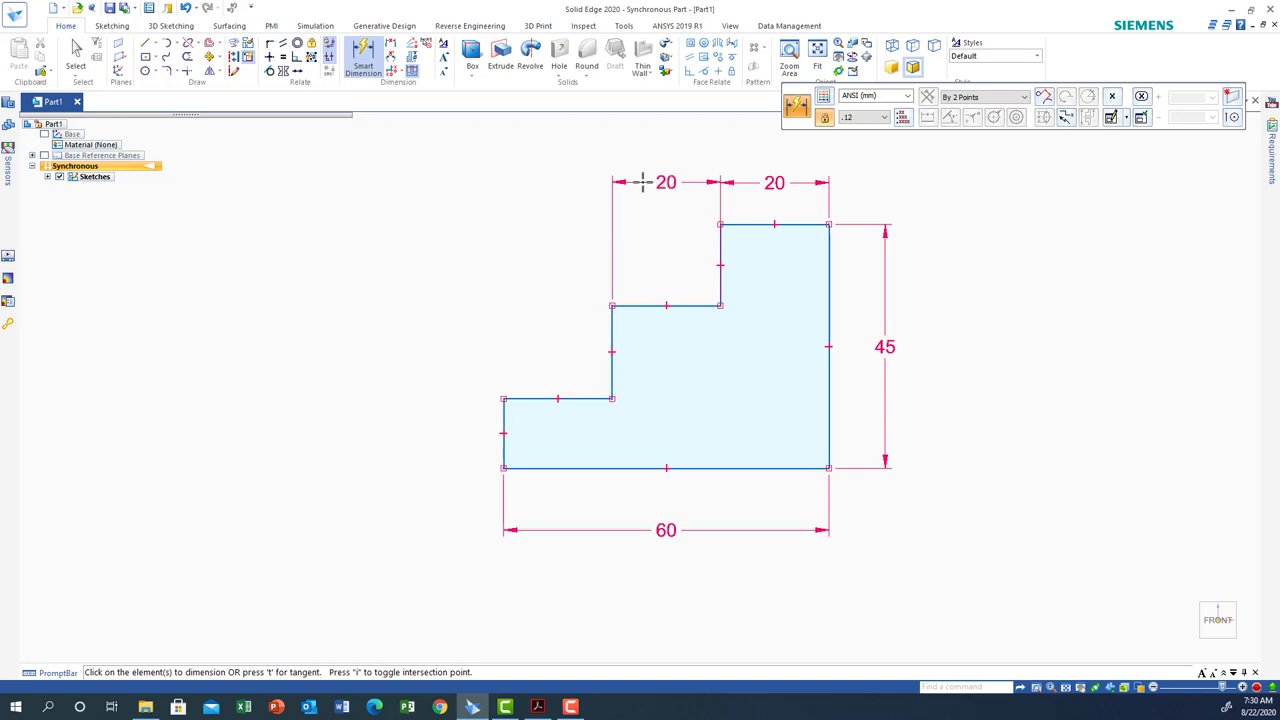
{"action": "left_click", "coordinate": [537, 398]}
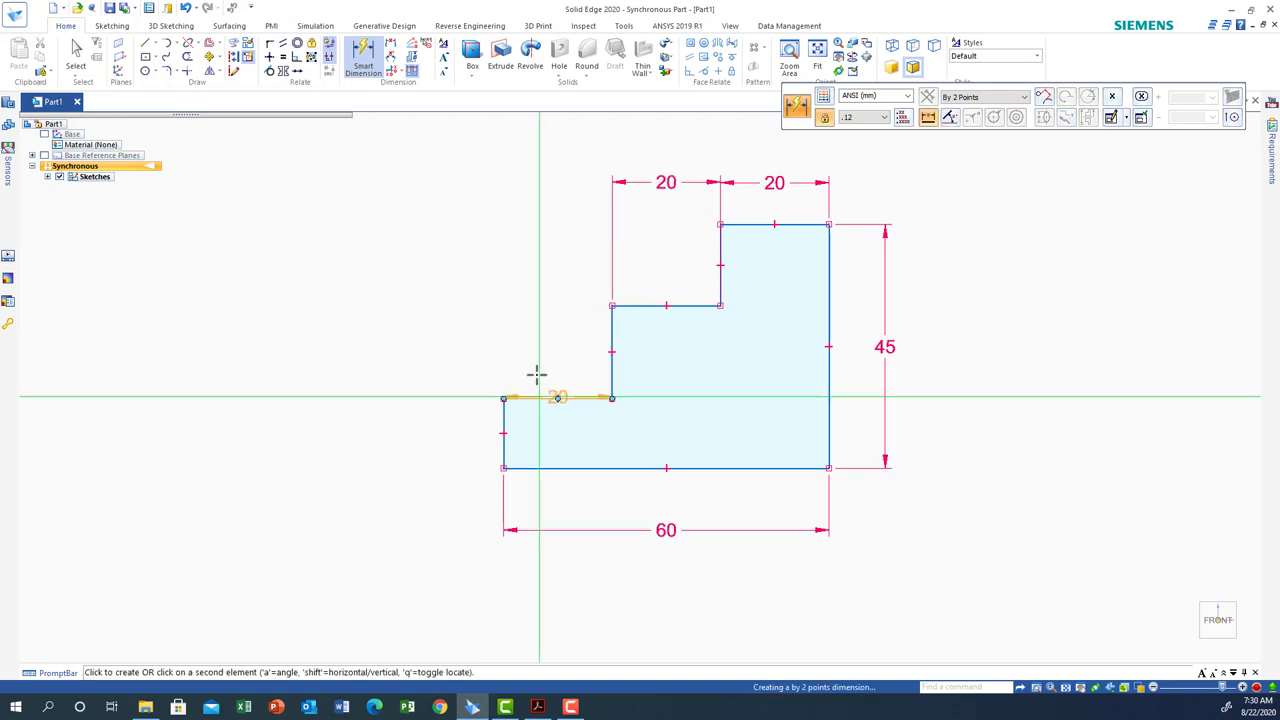
{"action": "left_click", "coordinate": [541, 182]}
- Add aligned Smart Dimensions beside the profile to its three vertical step edges, setting the middle edge to 15 mm
{"action": "left_click", "coordinate": [720, 255]}
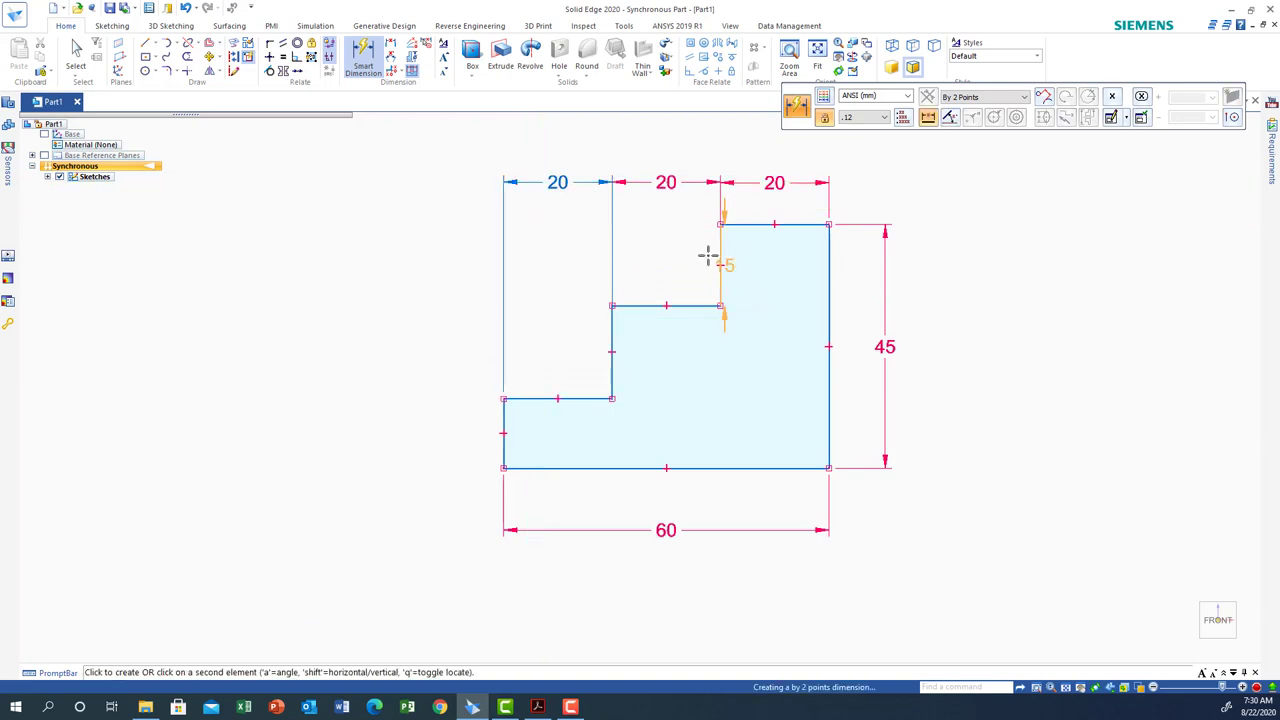
{"action": "left_click", "coordinate": [381, 263]}
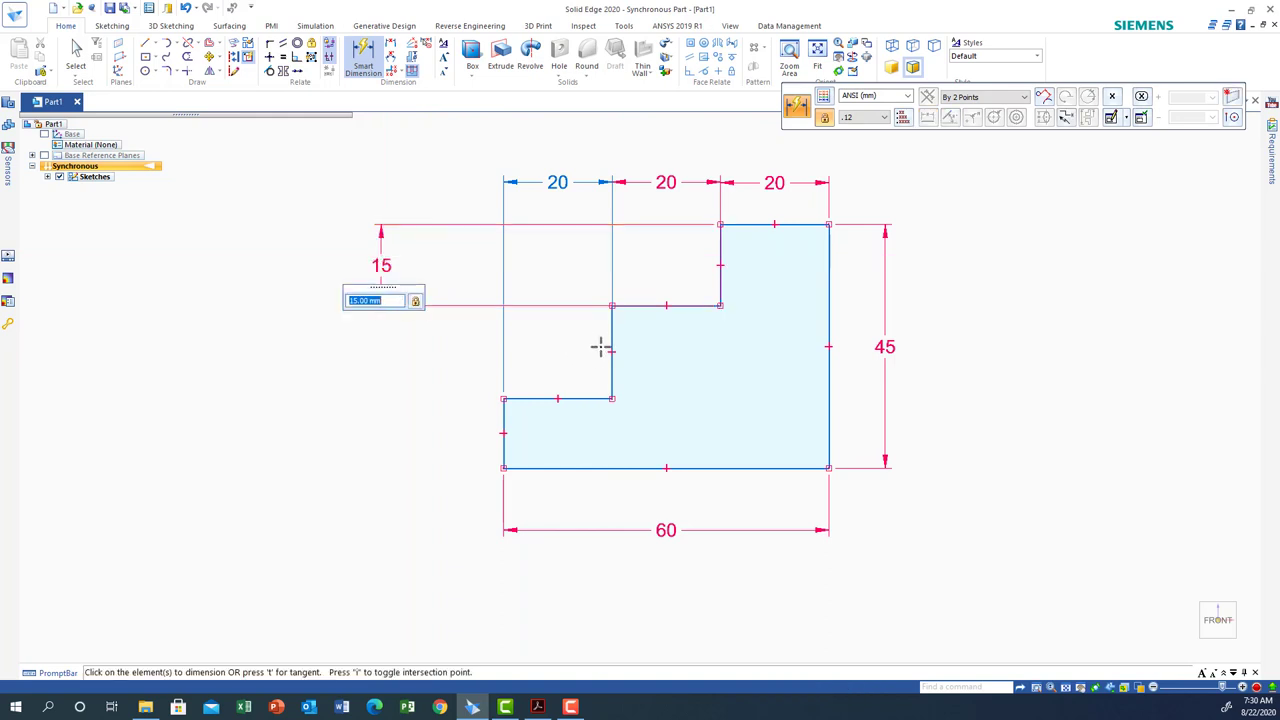
{"action": "key", "text": "Return"}
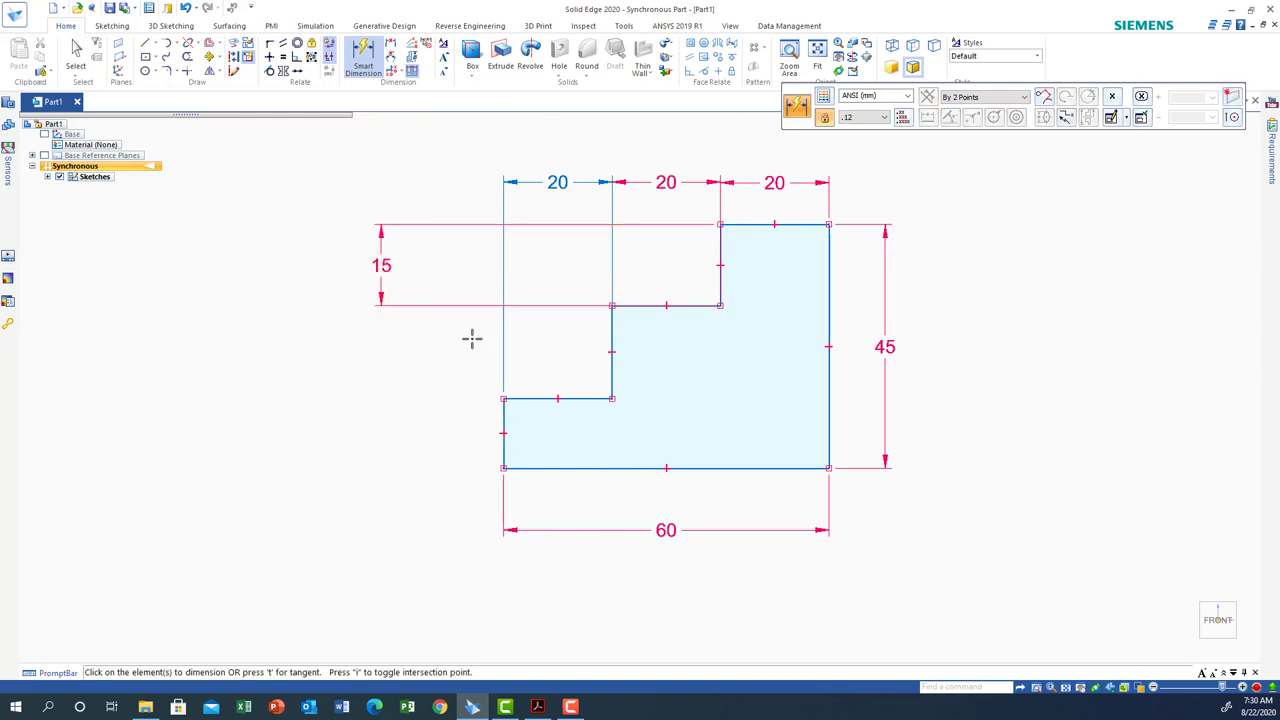
{"action": "left_click", "coordinate": [612, 344]}
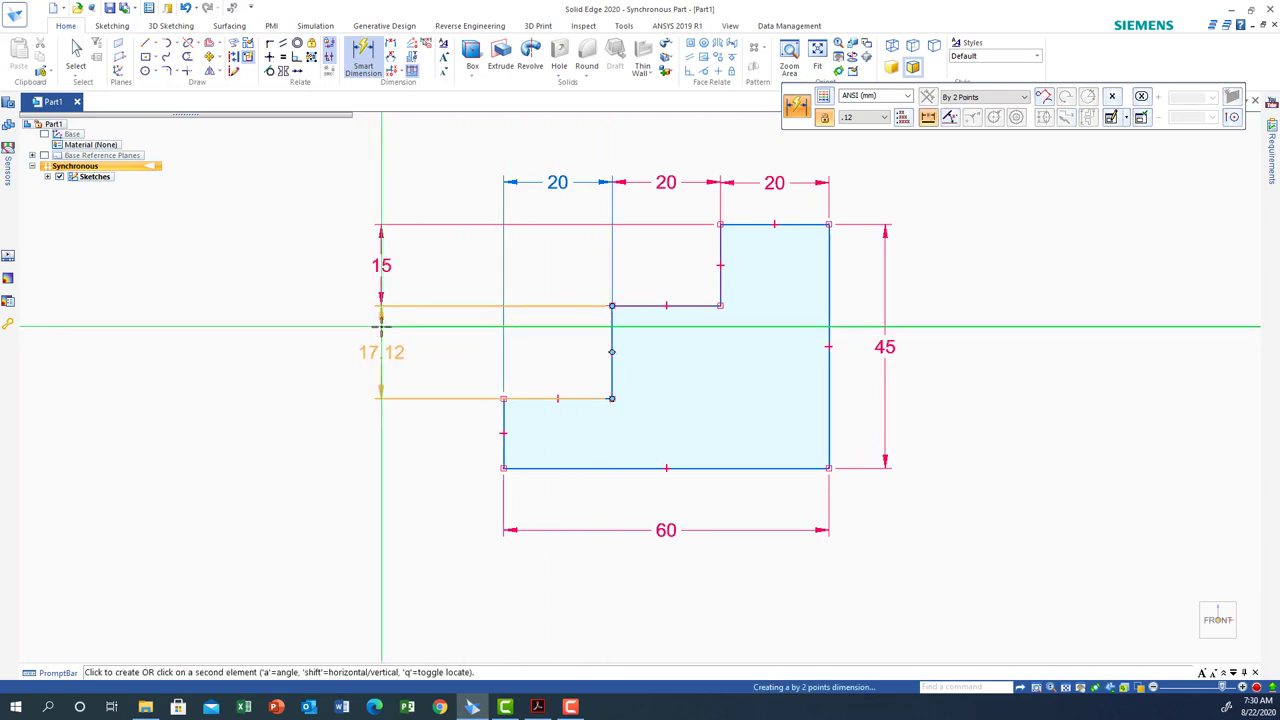
{"action": "left_click", "coordinate": [380, 325]}
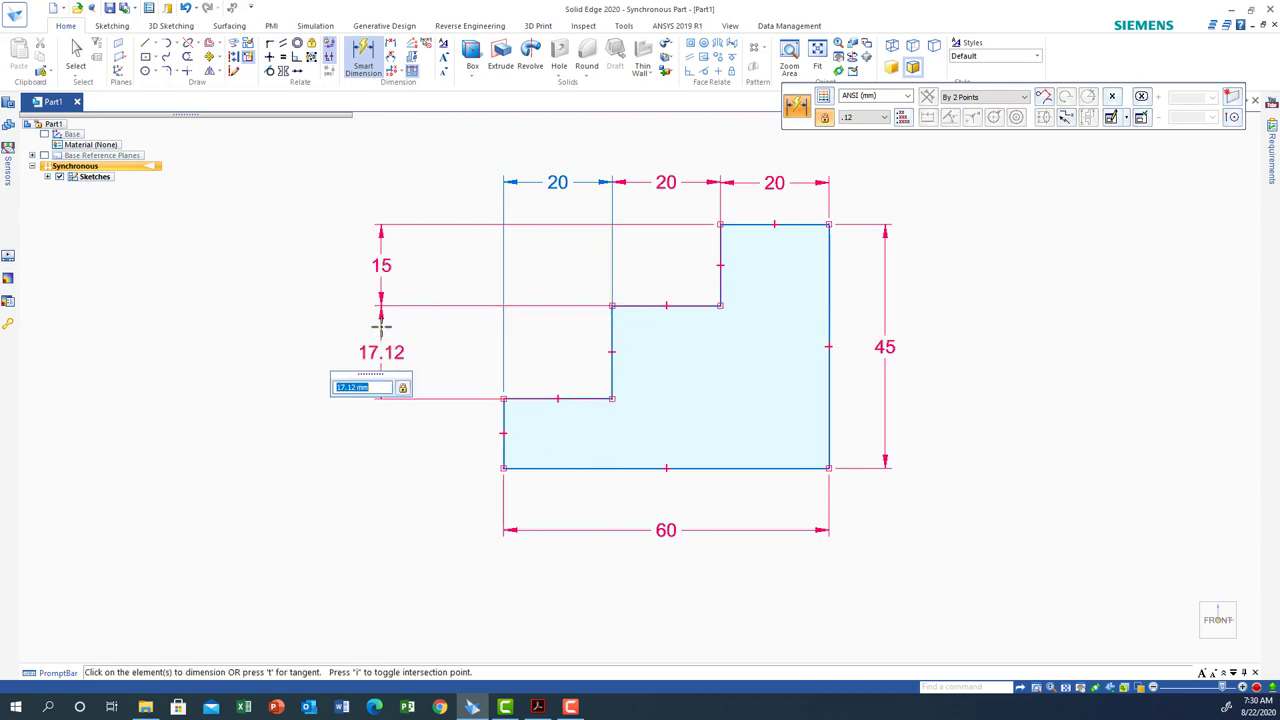
{"action": "key", "text": "Return"}
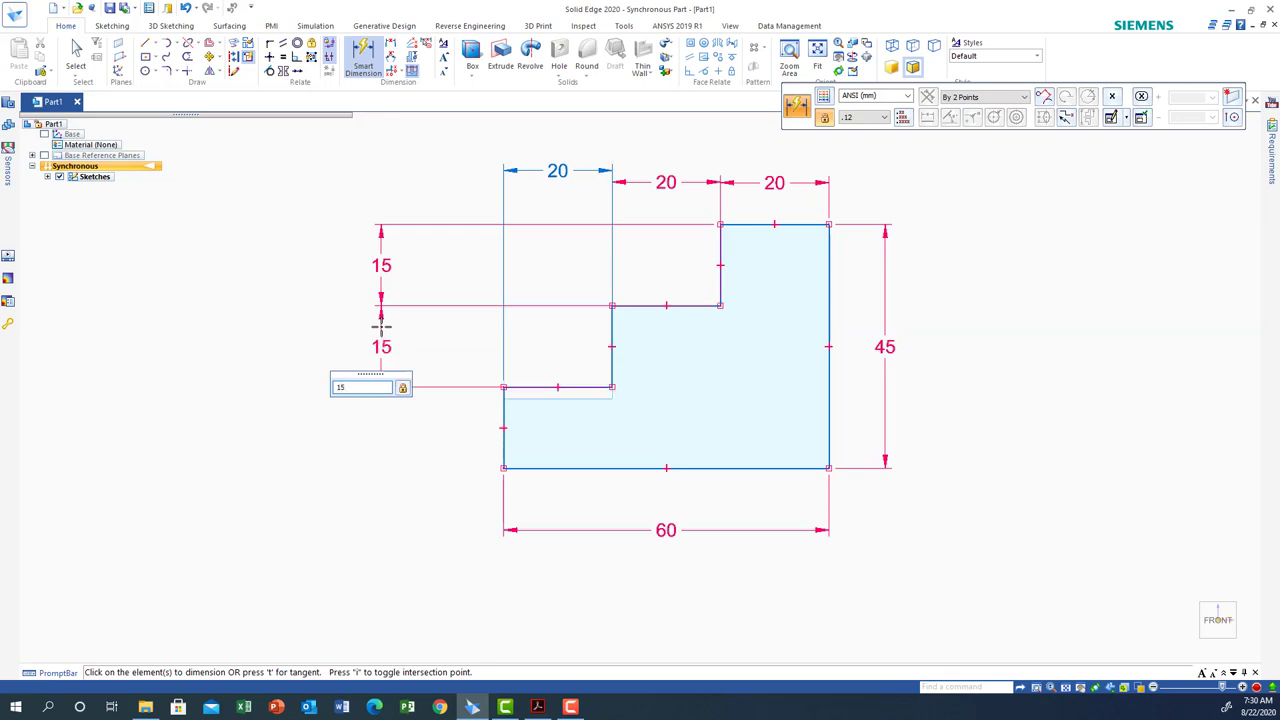
{"action": "left_click", "coordinate": [503, 414]}
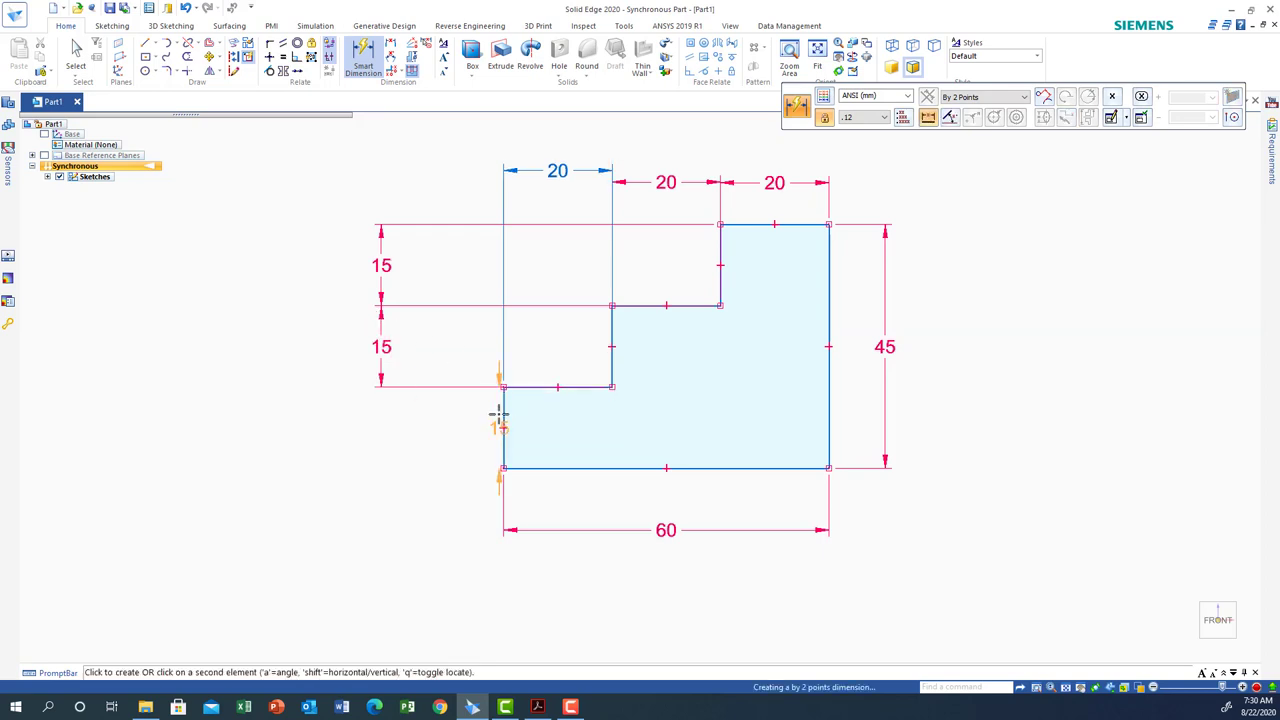
{"action": "left_click", "coordinate": [378, 408]}
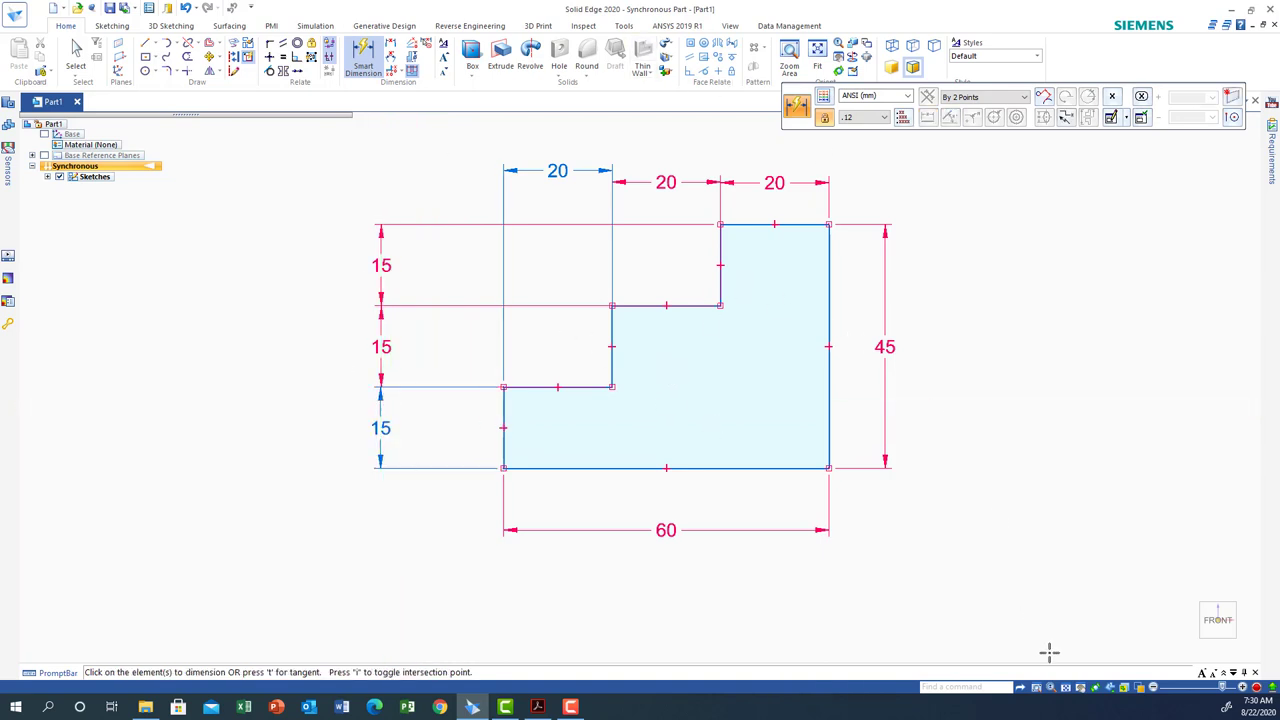
- Switch to the ME 103 lab PDF in Adobe Acrobat and examine the triangle exercise below the stepped profile
{"action": "left_click", "coordinate": [1080, 688]}
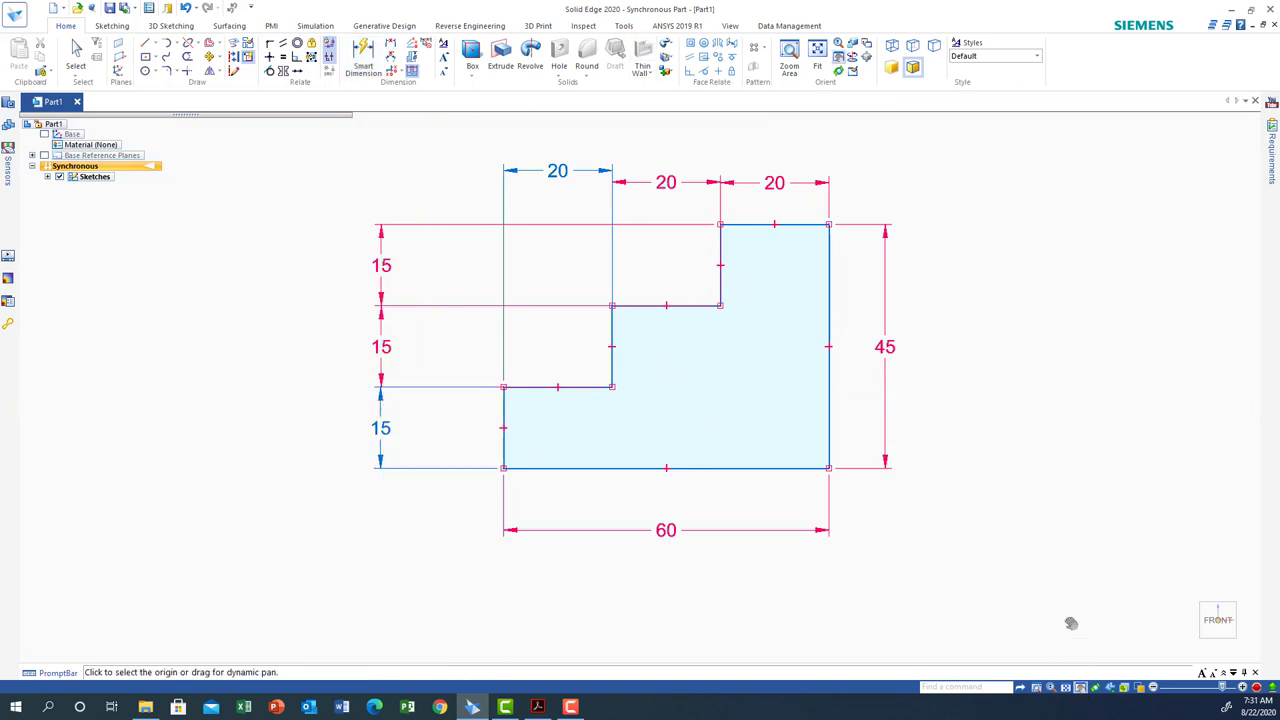
{"action": "mouse_move", "coordinate": [790, 346]}
{"action": "left_mouse_down"}
{"action": "mouse_move", "coordinate": [477, 334]}
{"action": "mouse_move", "coordinate": [260, 343]}
{"action": "mouse_move", "coordinate": [248, 363]}
{"action": "left_mouse_up"}
{"action": "left_click", "coordinate": [537, 707]}
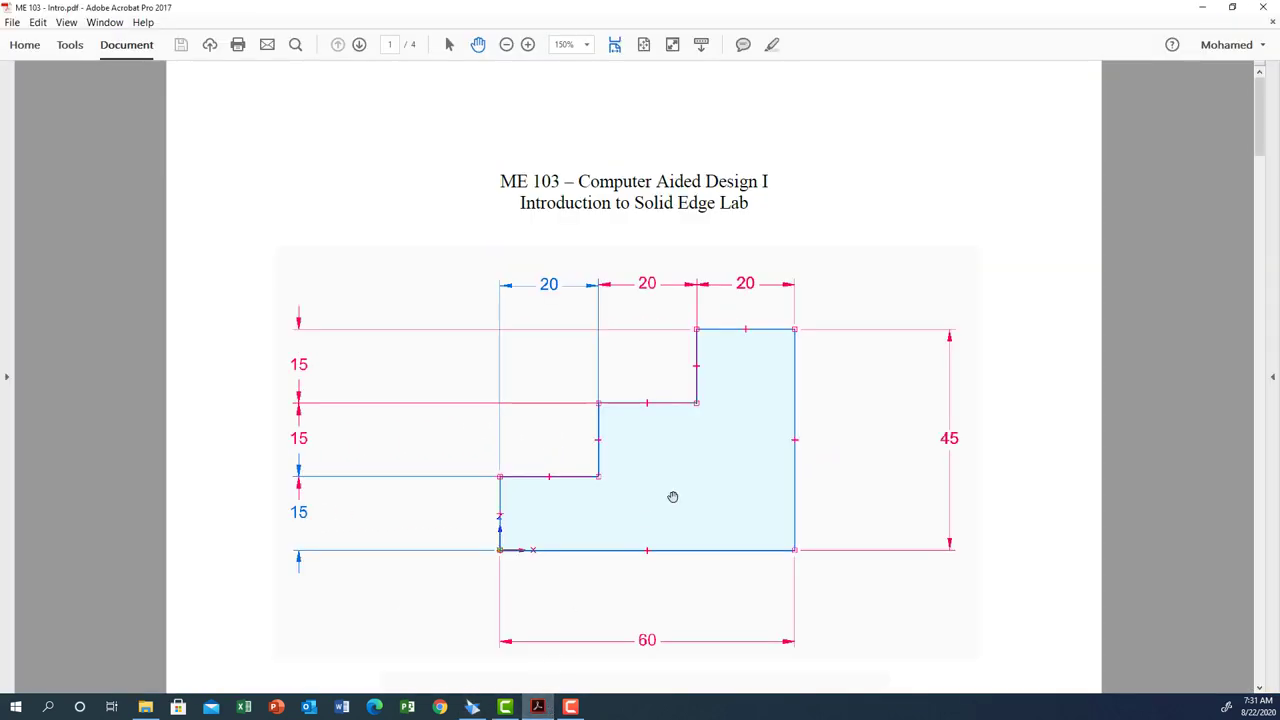
{"action": "scroll", "coordinate": [677, 494], "scroll_direction": "down", "scroll_amount": 5}
{"action": "scroll", "coordinate": [677, 494], "scroll_direction": "down", "scroll_amount": 3}
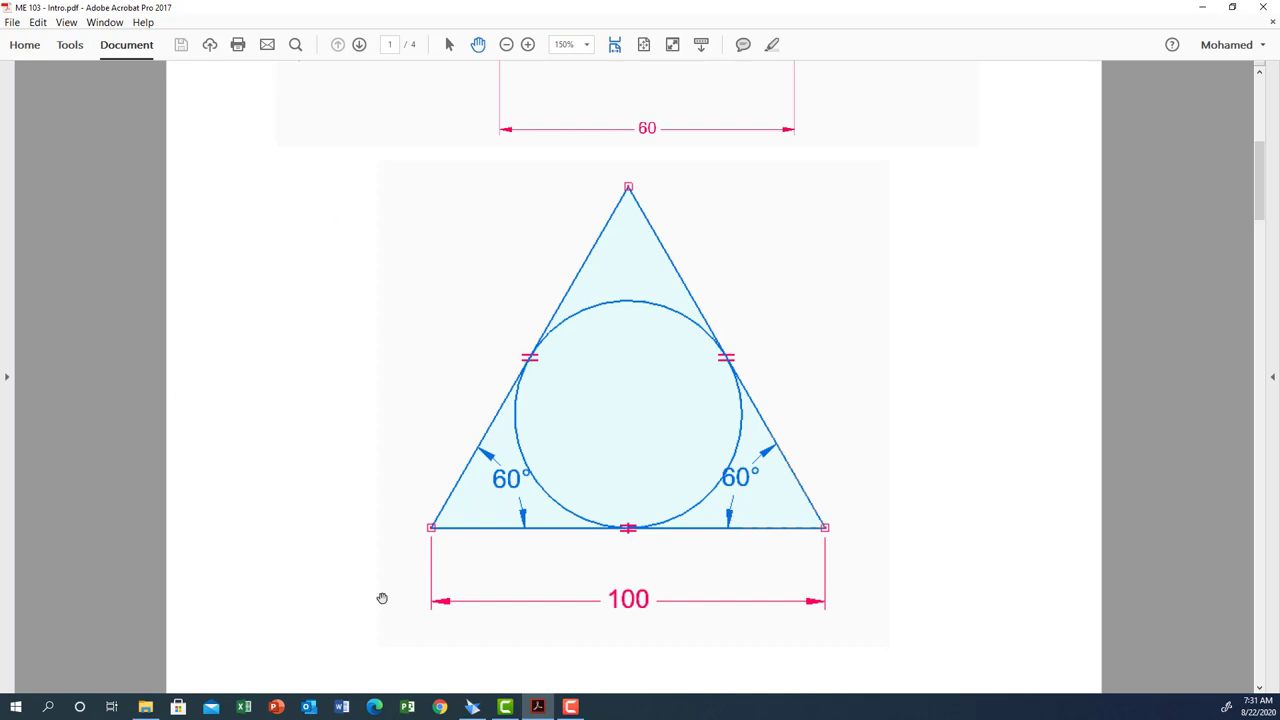
- Return to Solid Edge and sketch a rough closed triangle beside the stepped profile, with its left side about 73 mm long
{"action": "left_click", "coordinate": [473, 708]}
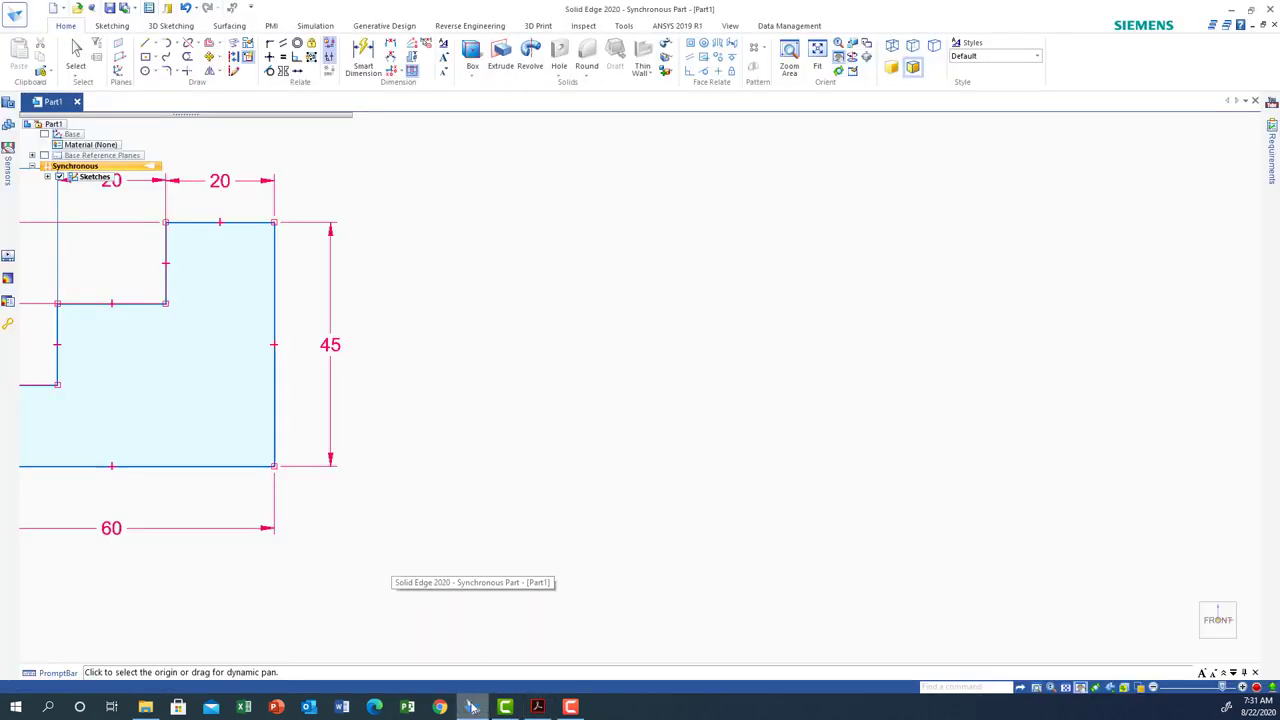
{"action": "left_click", "coordinate": [145, 43]}
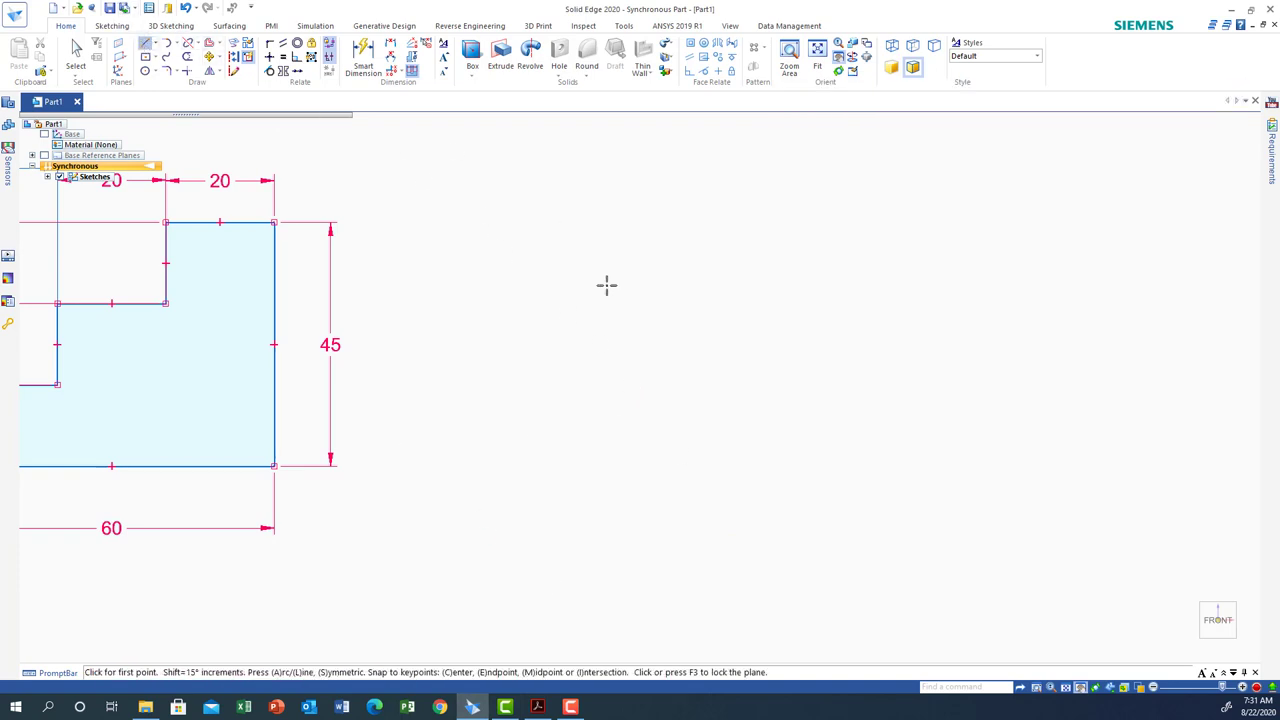
{"action": "left_click", "coordinate": [624, 486]}
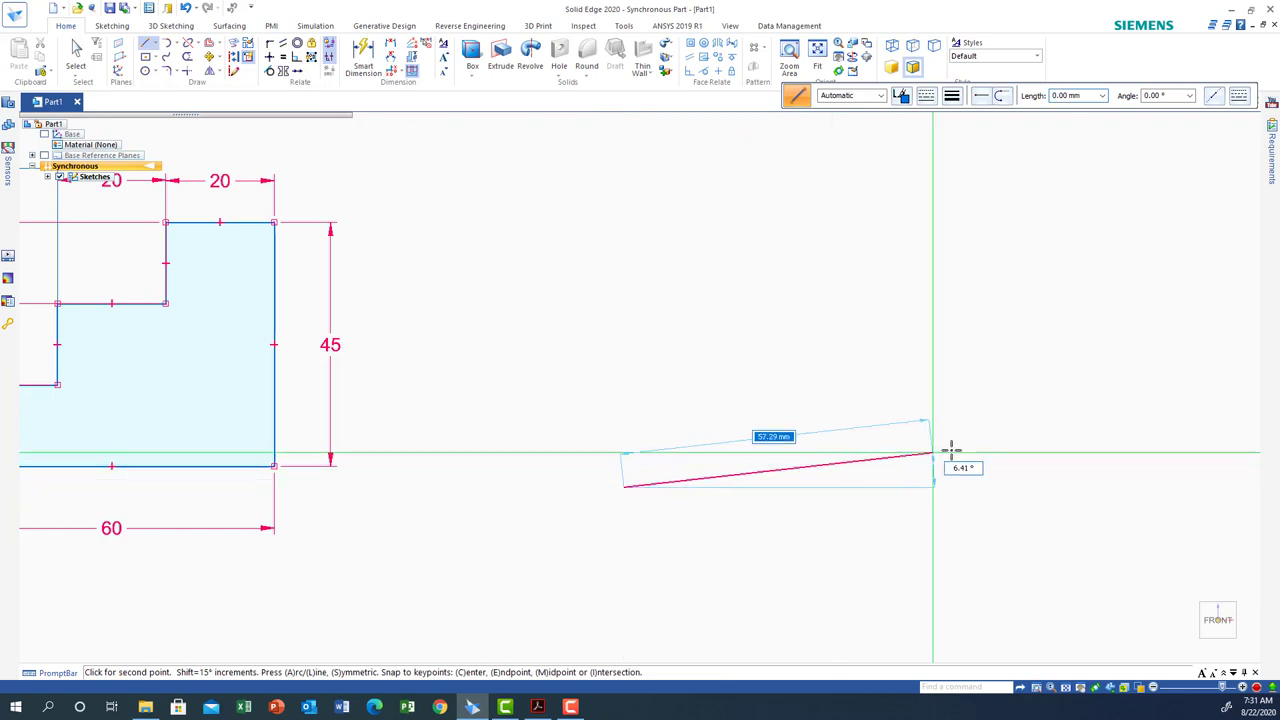
{"action": "left_click", "coordinate": [1013, 460]}
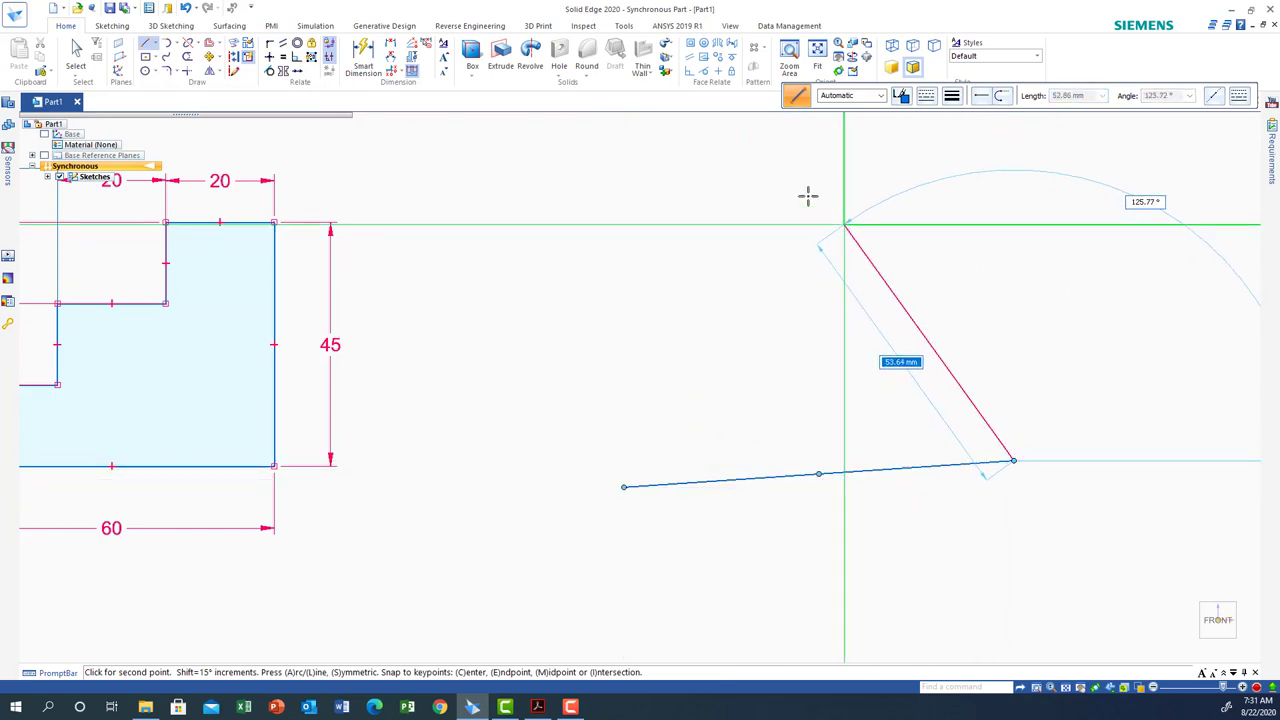
{"action": "left_click", "coordinate": [891, 197]}
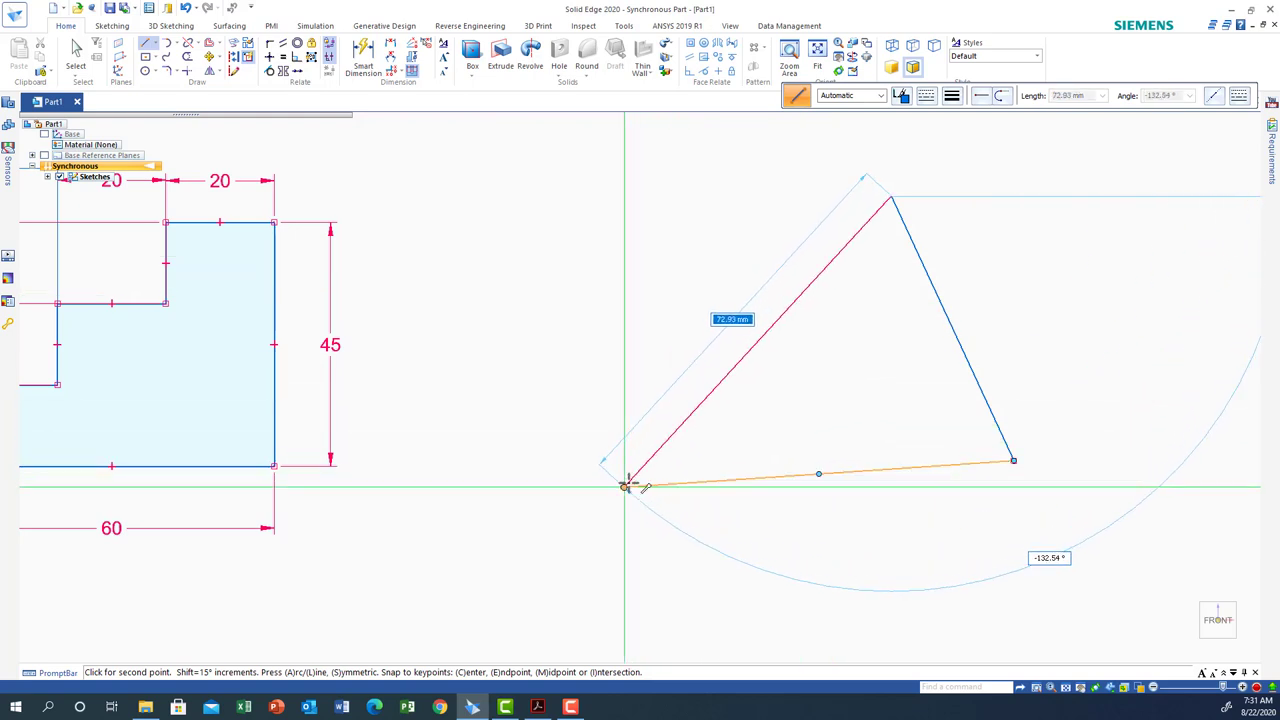
{"action": "left_click", "coordinate": [627, 486]}
{"action": "right_click", "coordinate": [583, 286]}
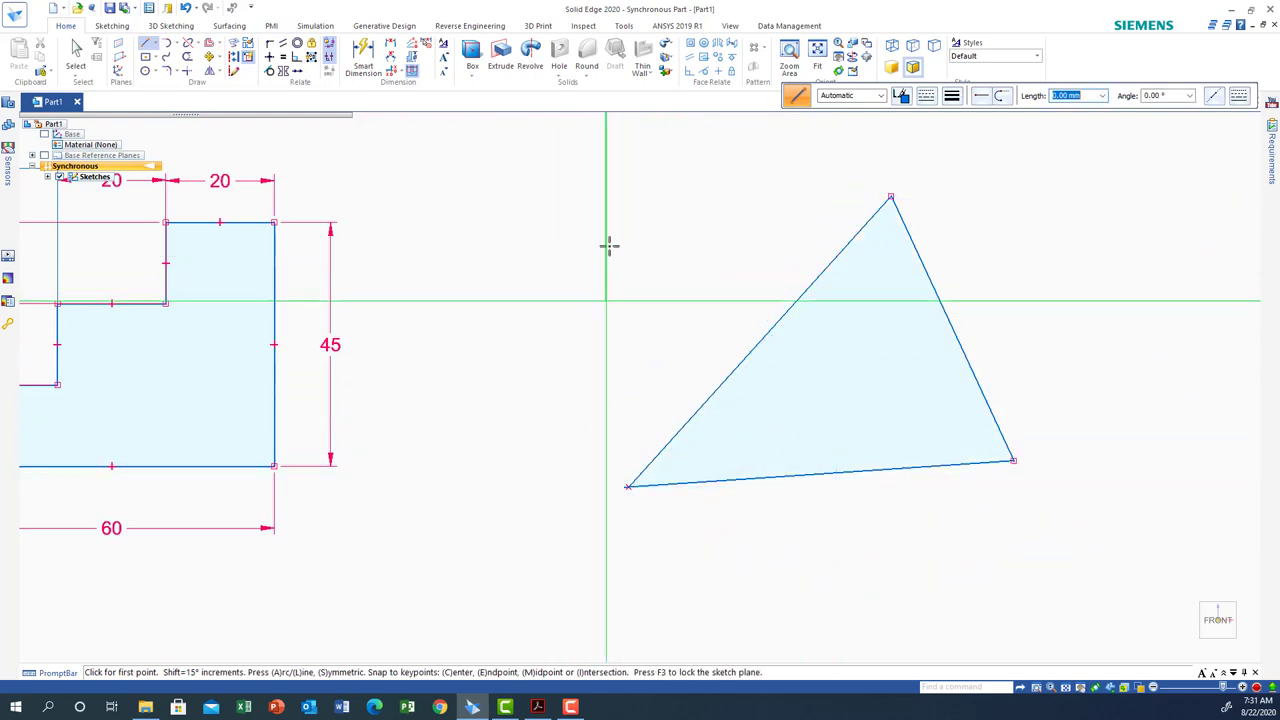
- Apply a Horizontal/Vertical relation to the triangle's slanted base so that it becomes horizontal
{"action": "left_click", "coordinate": [269, 57]}
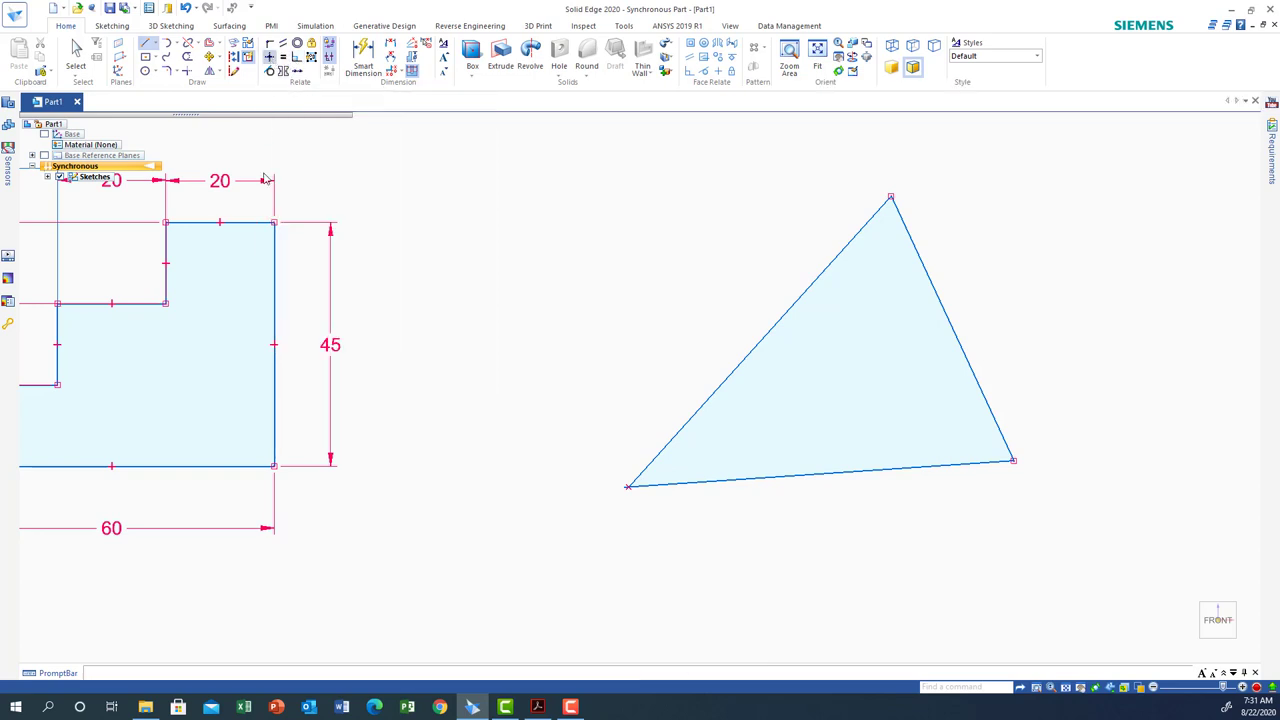
{"action": "left_click", "coordinate": [822, 473]}
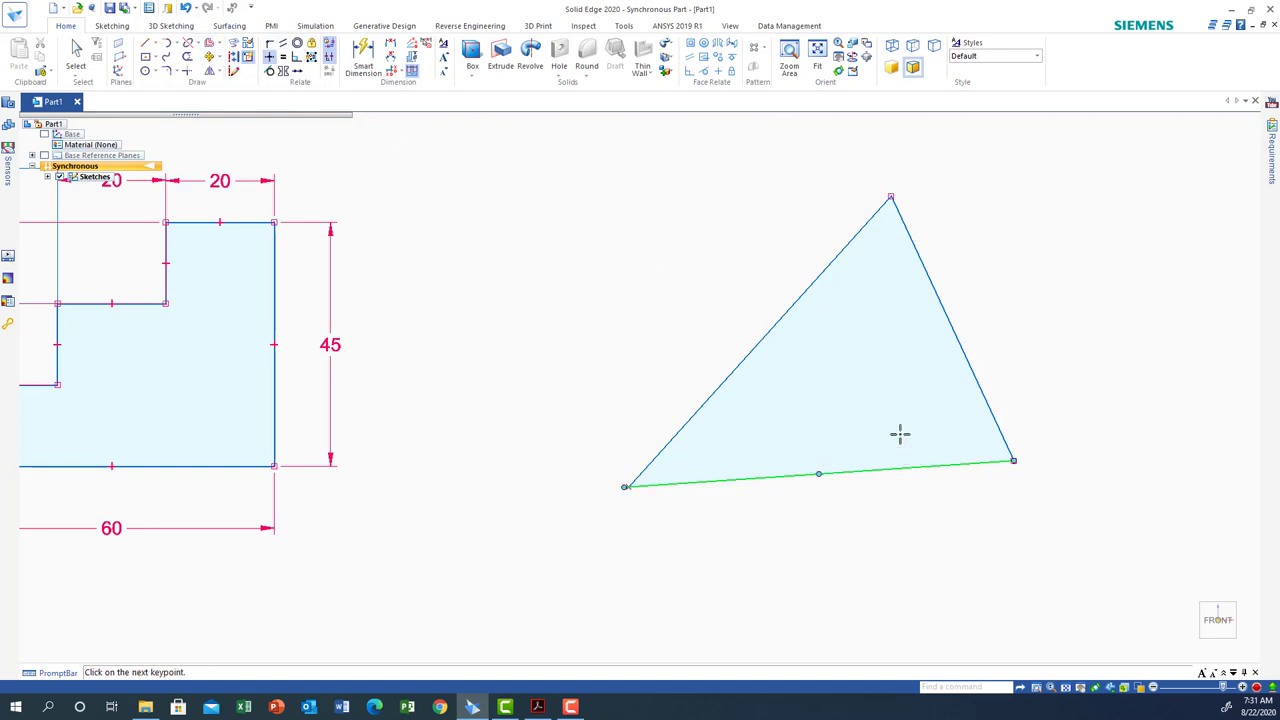
{"action": "left_click", "coordinate": [272, 58]}
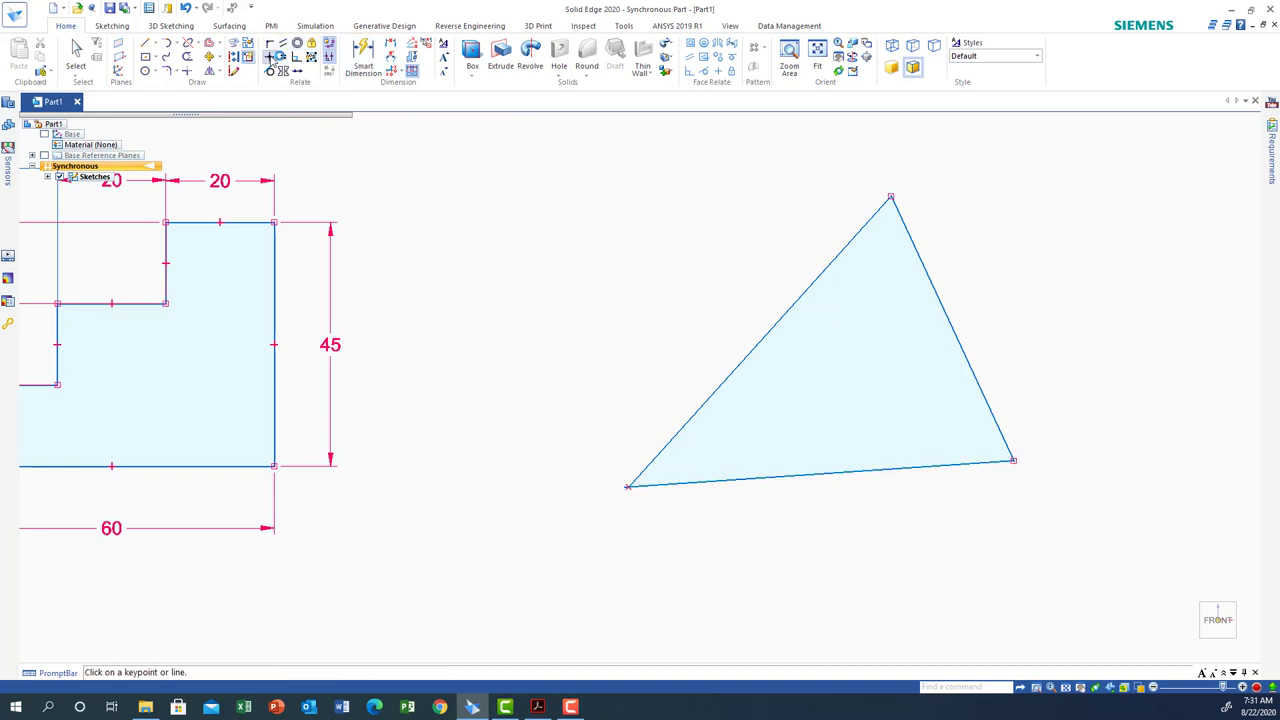
{"action": "left_click", "coordinate": [863, 470]}
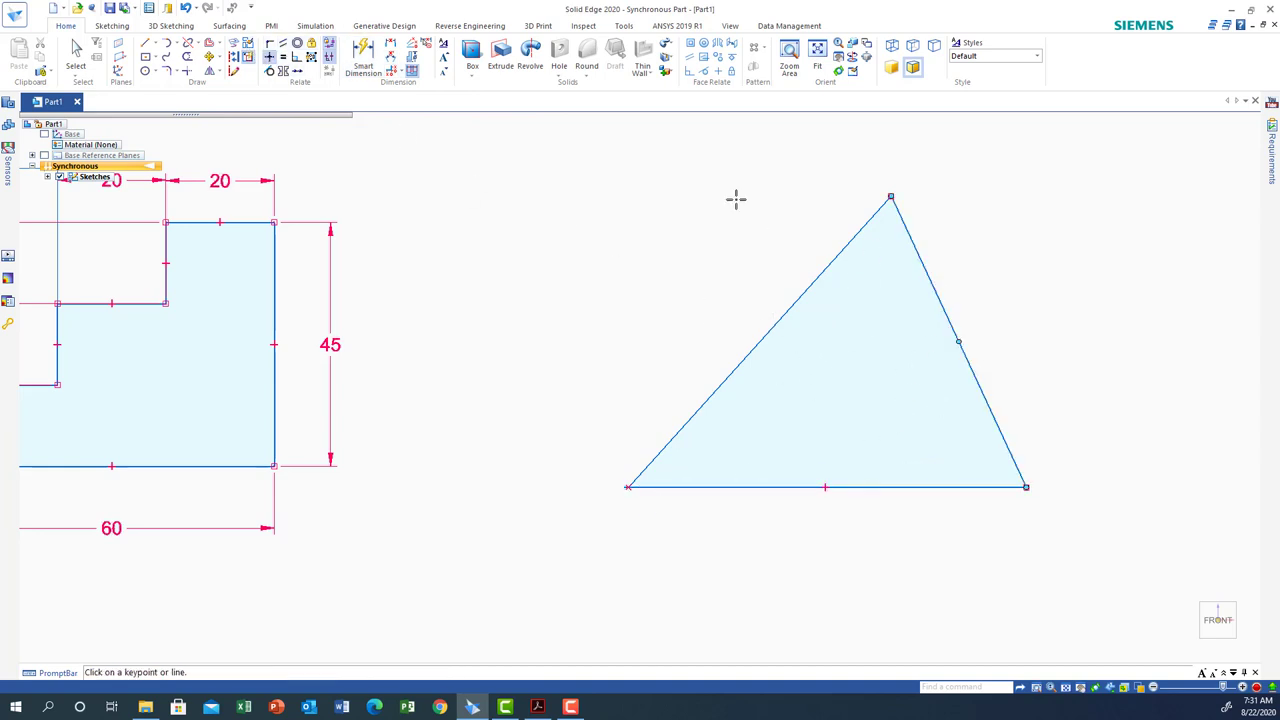
- Add a Smart Dimension of 100 mm below the triangle's base
{"action": "left_click", "coordinate": [365, 60]}
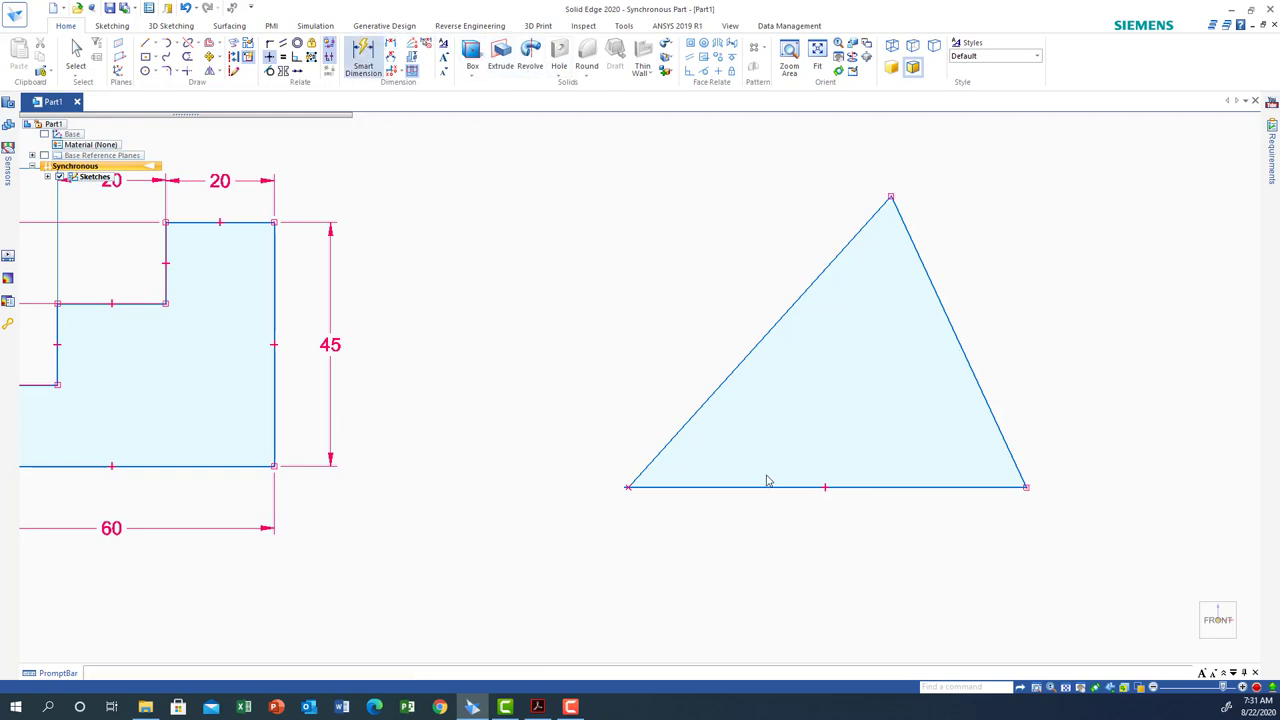
{"action": "left_click", "coordinate": [785, 488]}
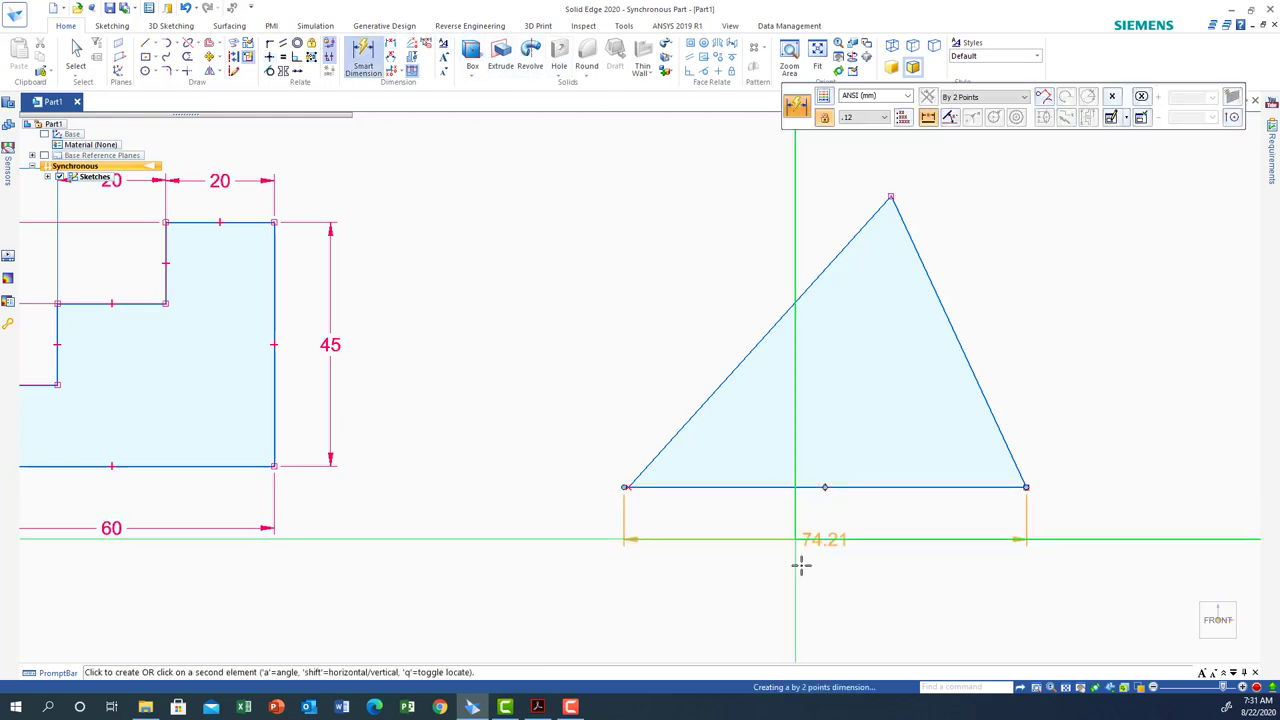
{"action": "left_click", "coordinate": [798, 628]}
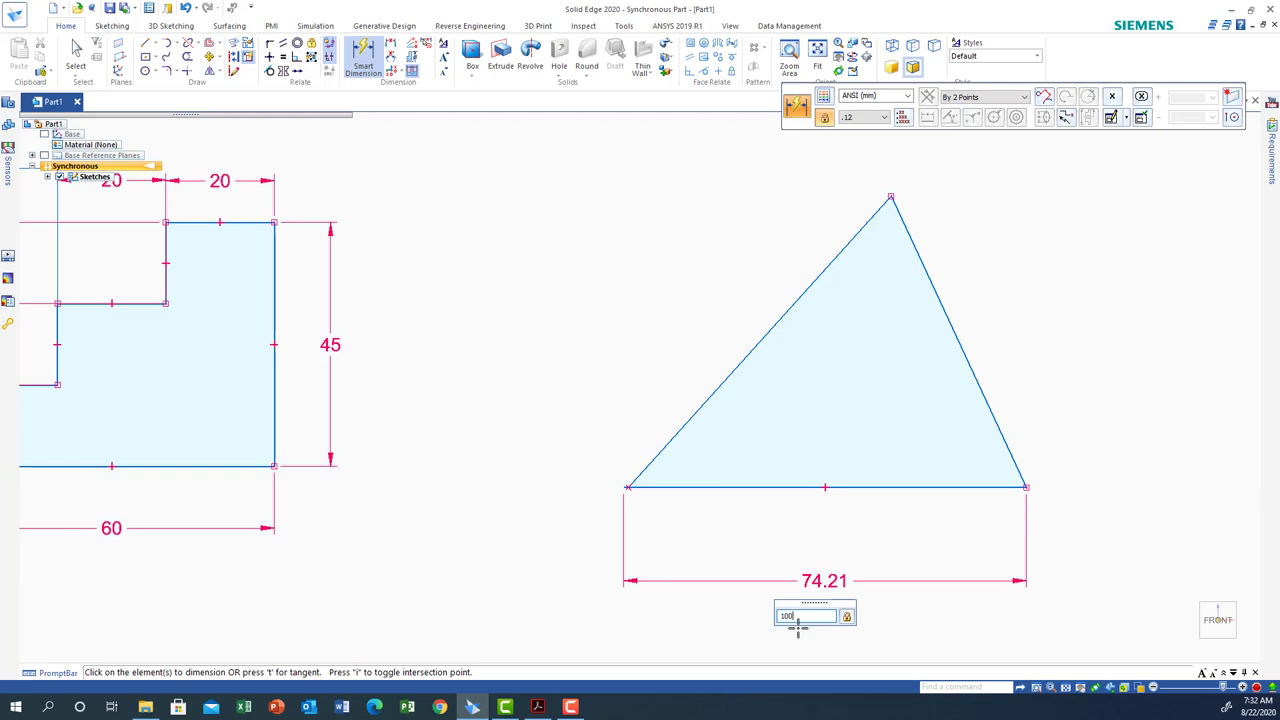
{"action": "type", "text": "100"}
{"action": "key", "text": "Return"}
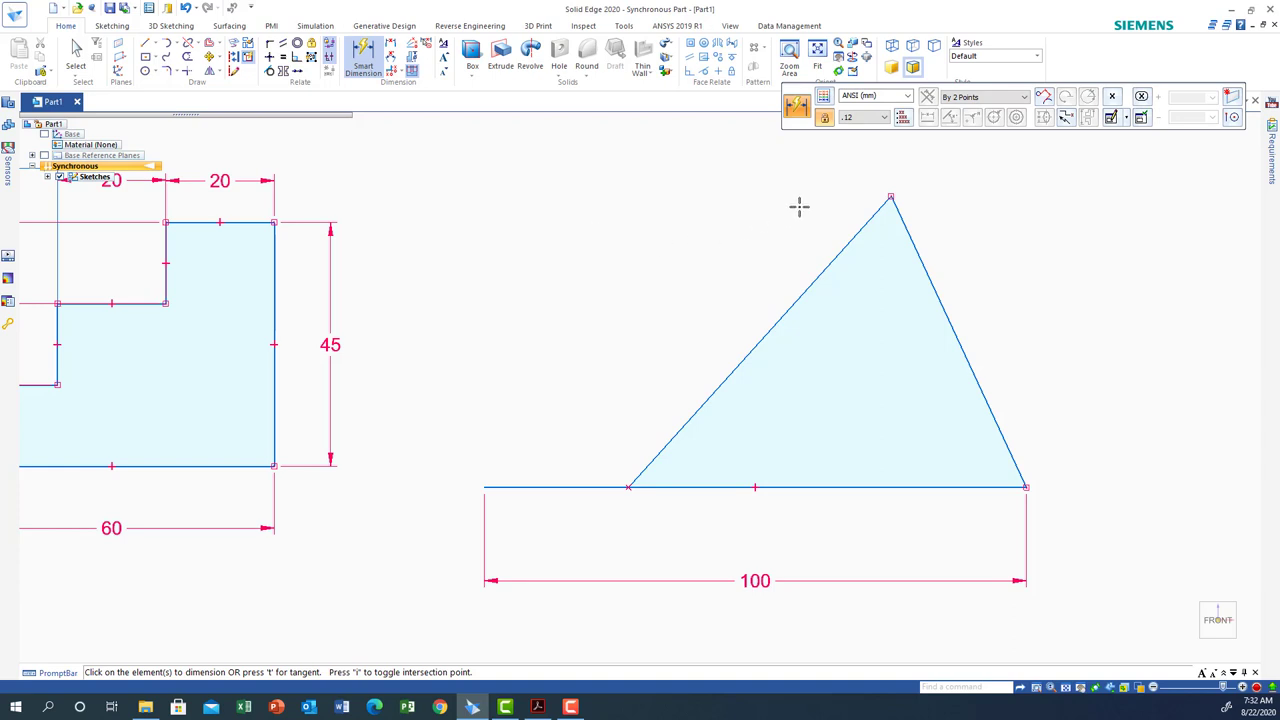
- Connect the lower endpoint of the triangle's left side to the left endpoint of the base
{"action": "left_click", "coordinate": [270, 45]}
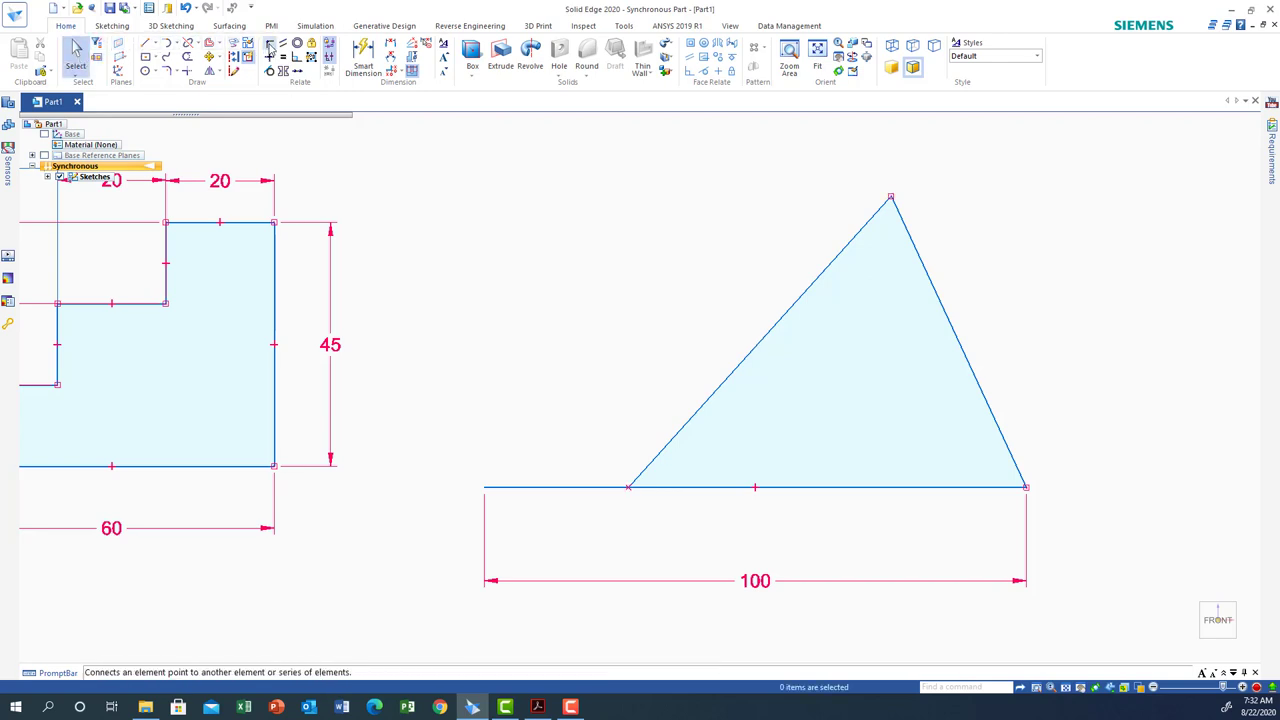
{"action": "left_click", "coordinate": [629, 486]}
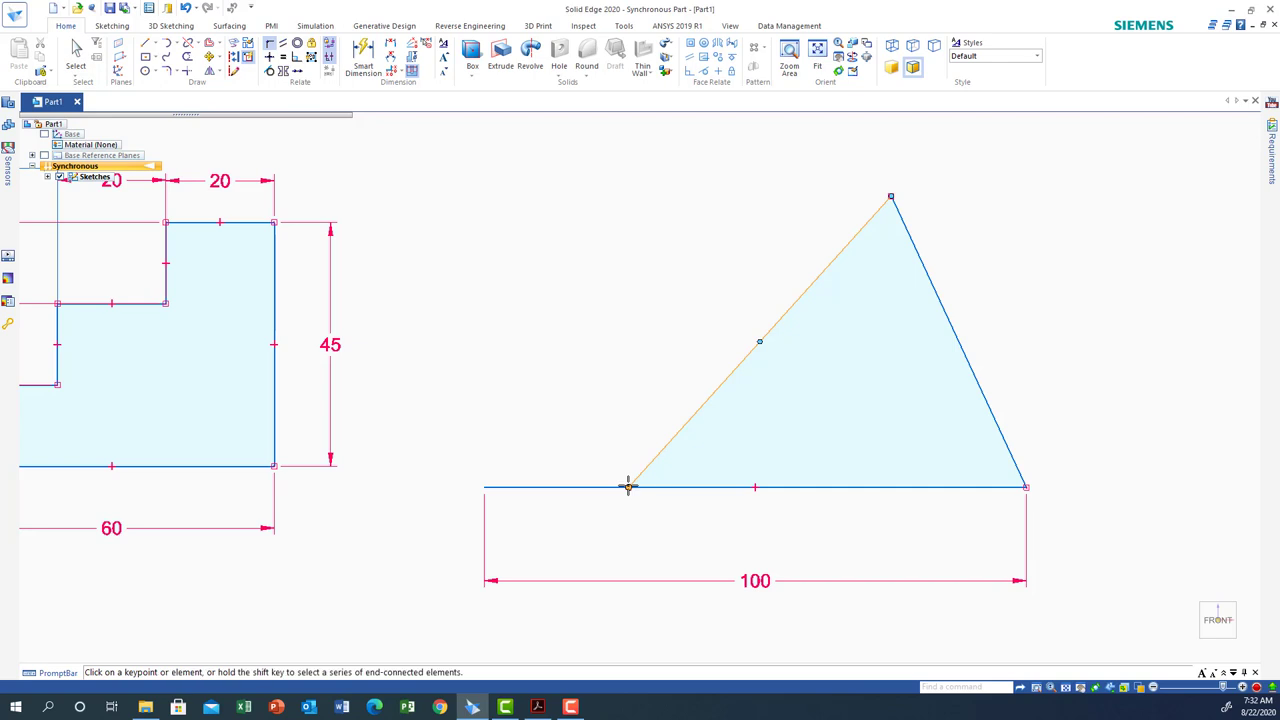
{"action": "left_click", "coordinate": [484, 487]}
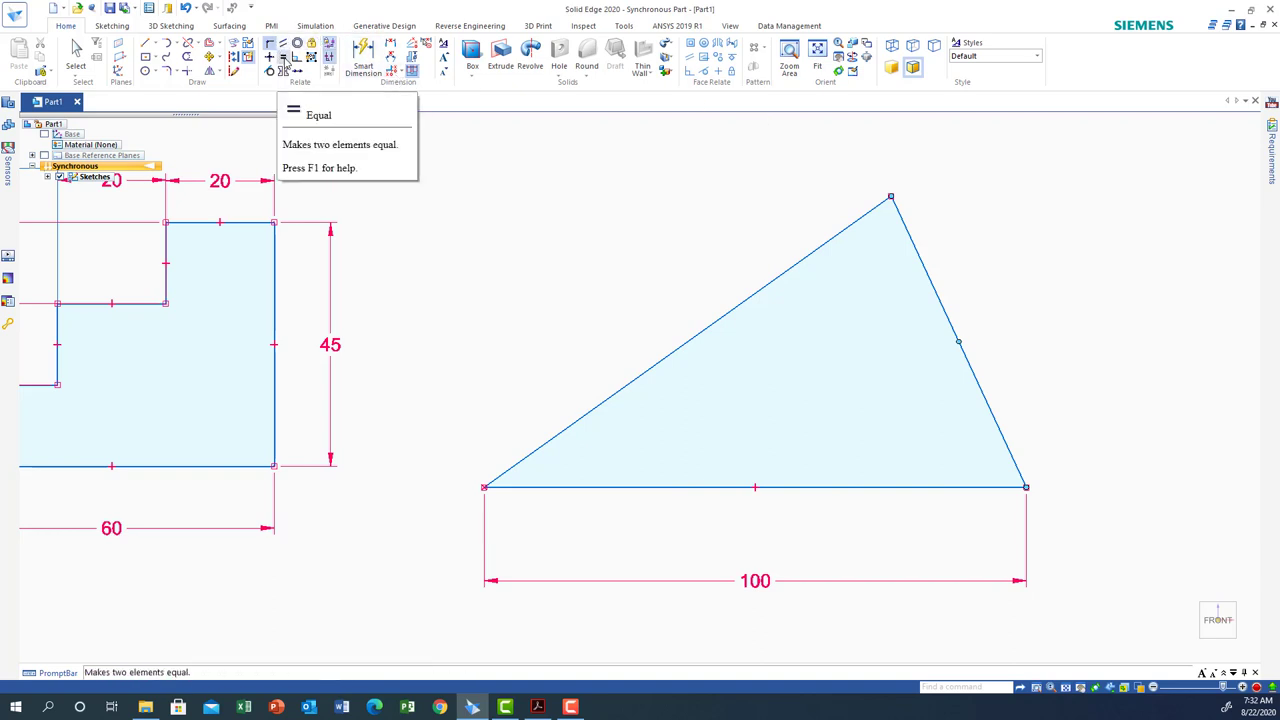
- Apply Equal relations to make the triangle's right and left sides the same length as its base
{"action": "left_click", "coordinate": [283, 57]}
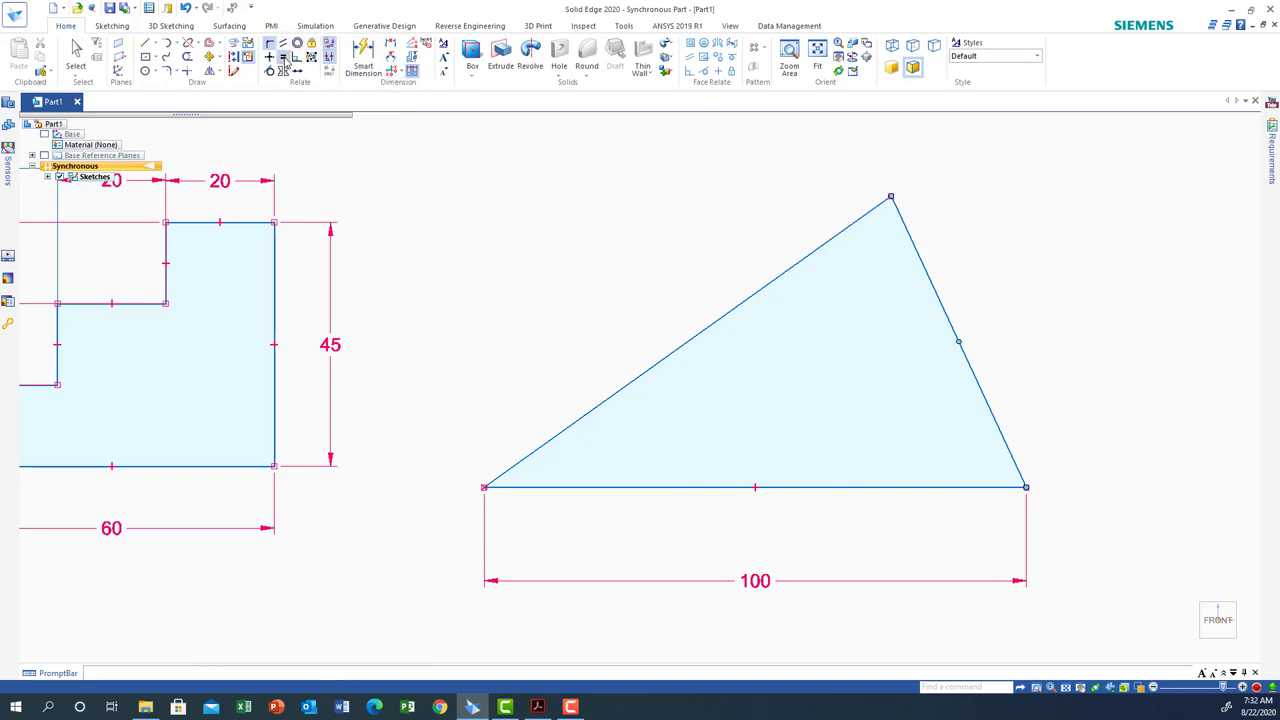
{"action": "left_click", "coordinate": [940, 303]}
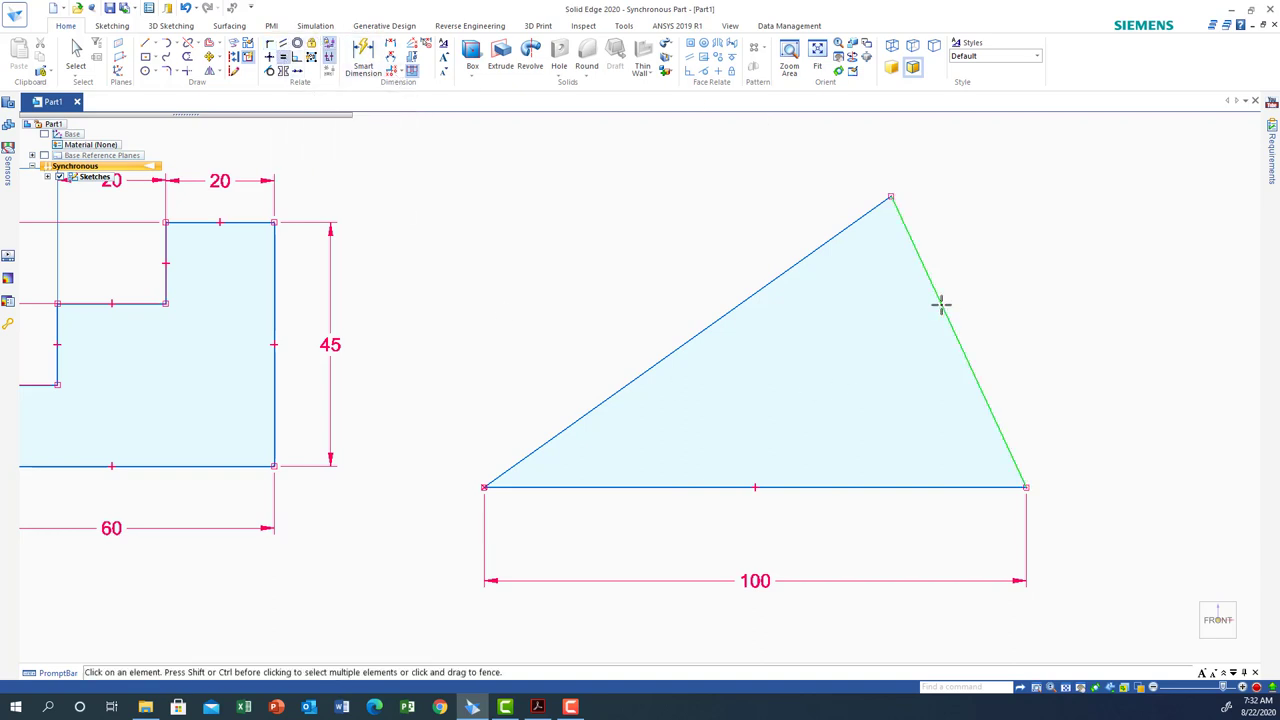
{"action": "left_click", "coordinate": [830, 487]}
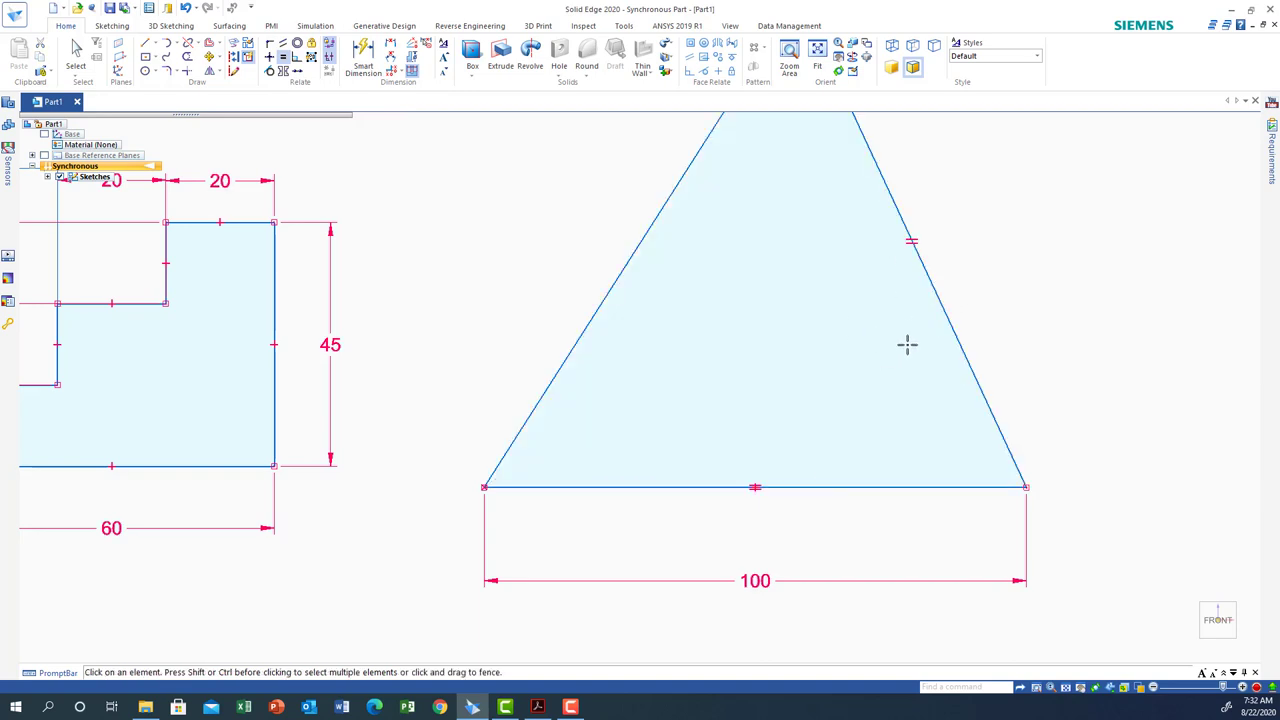
{"action": "left_click", "coordinate": [632, 250]}
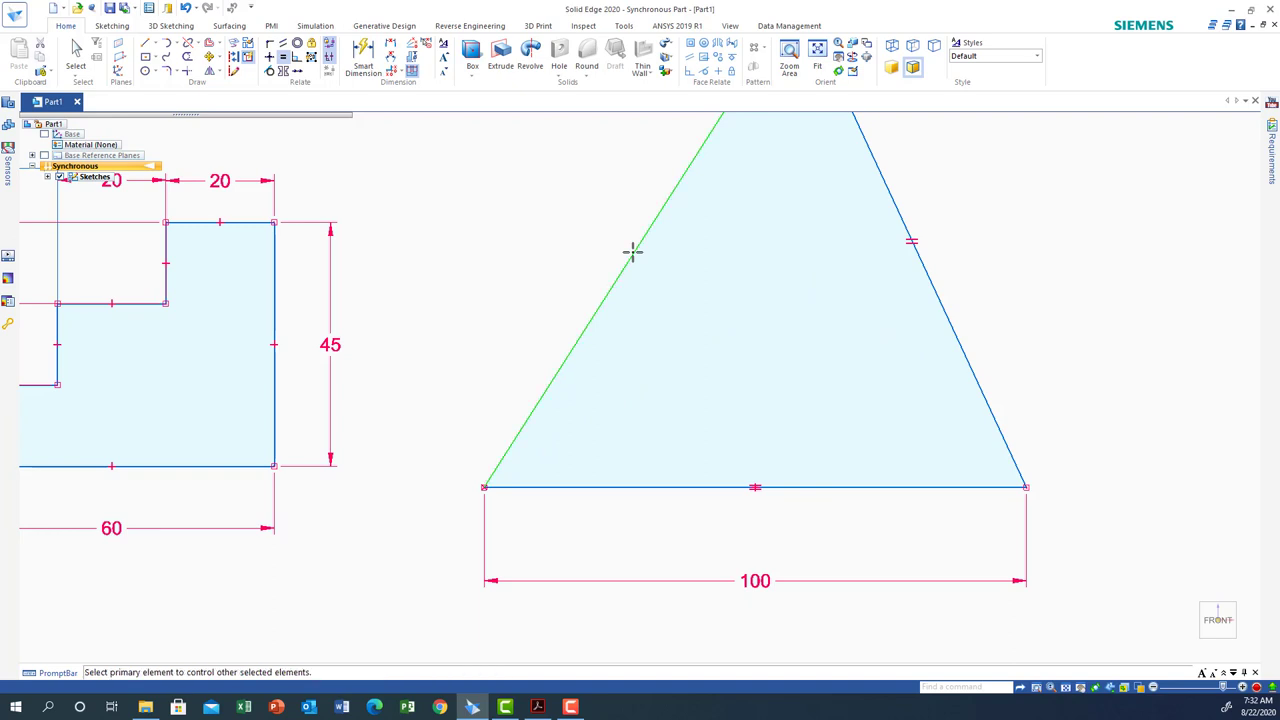
{"action": "left_click", "coordinate": [818, 487]}
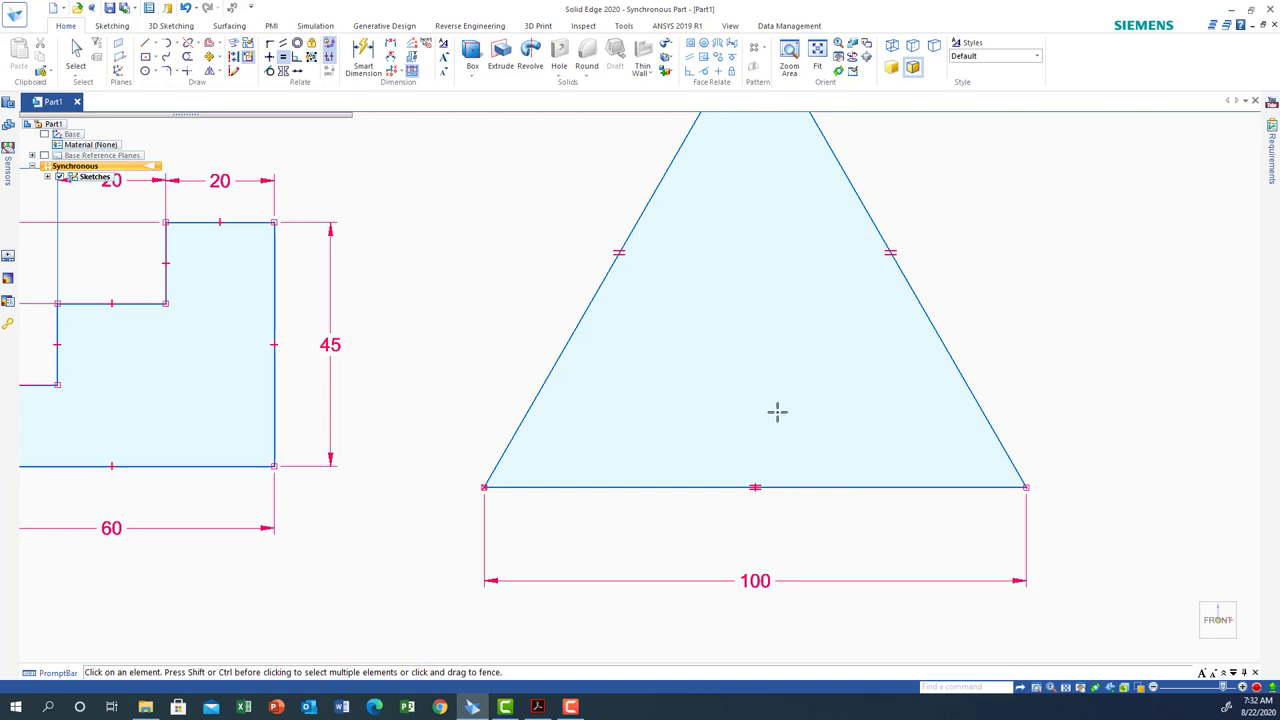
{"action": "scroll", "coordinate": [777, 414], "scroll_direction": "down", "scroll_amount": 2}
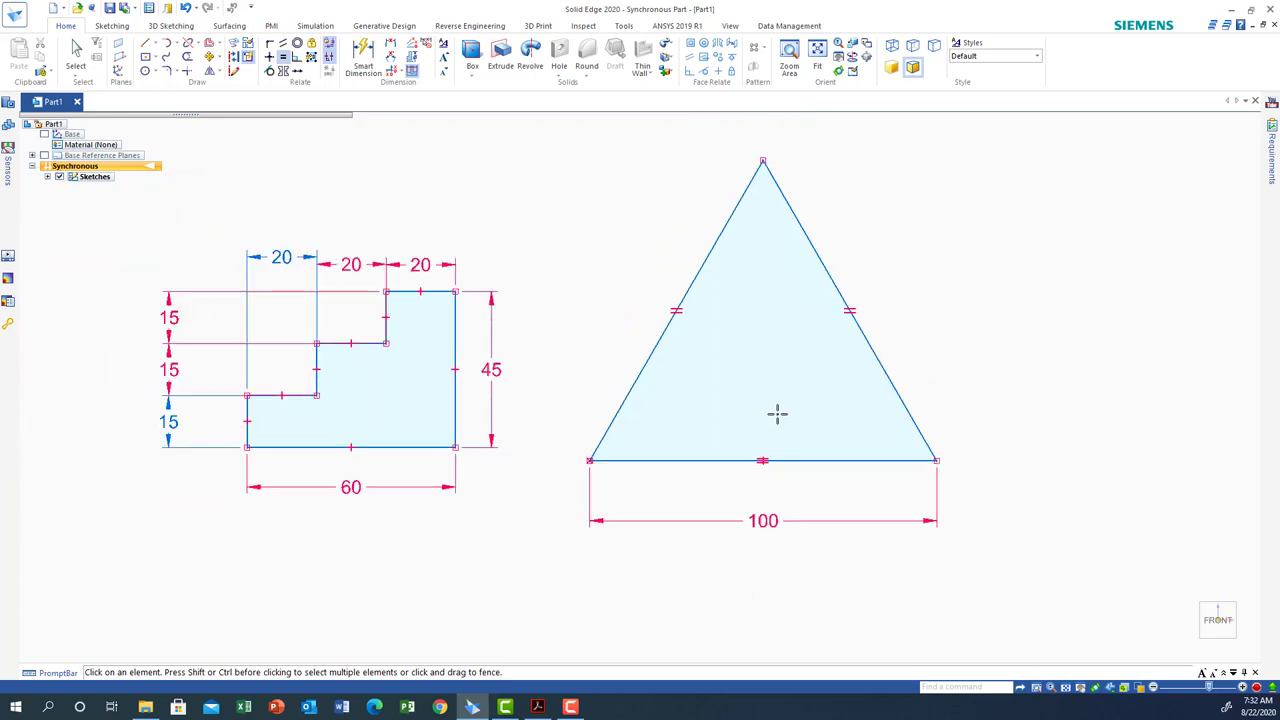
{"action": "scroll", "coordinate": [777, 414], "scroll_direction": "up", "scroll_amount": 3}
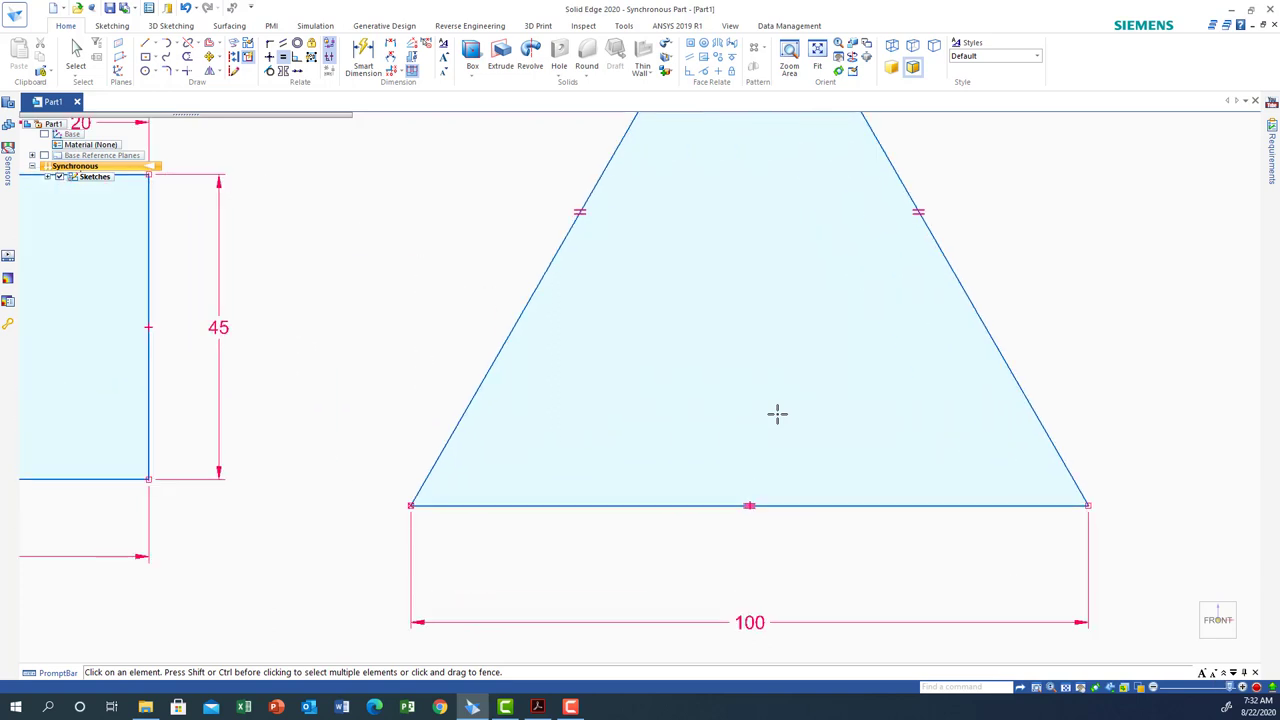
{"action": "scroll", "coordinate": [777, 414], "scroll_direction": "down", "scroll_amount": 3}
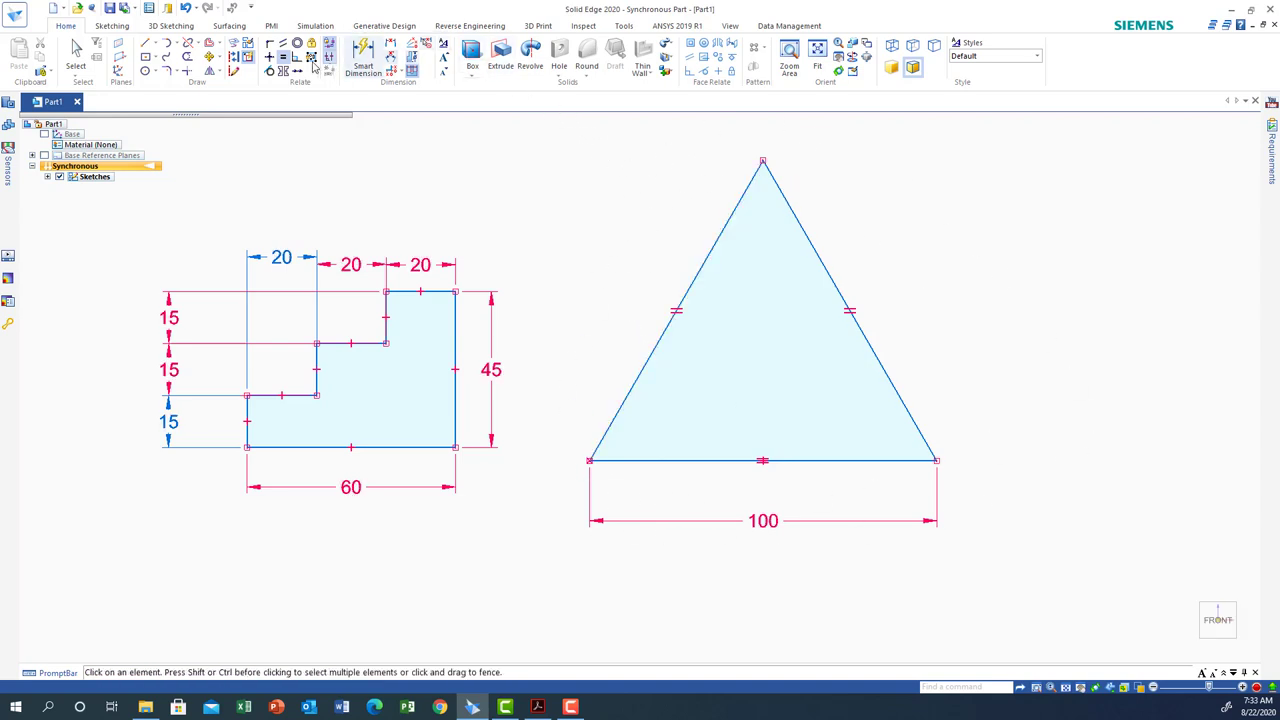
- Draw a circle by 3 points through the midpoints of the triangle's three sides
{"action": "left_click", "coordinate": [156, 73]}
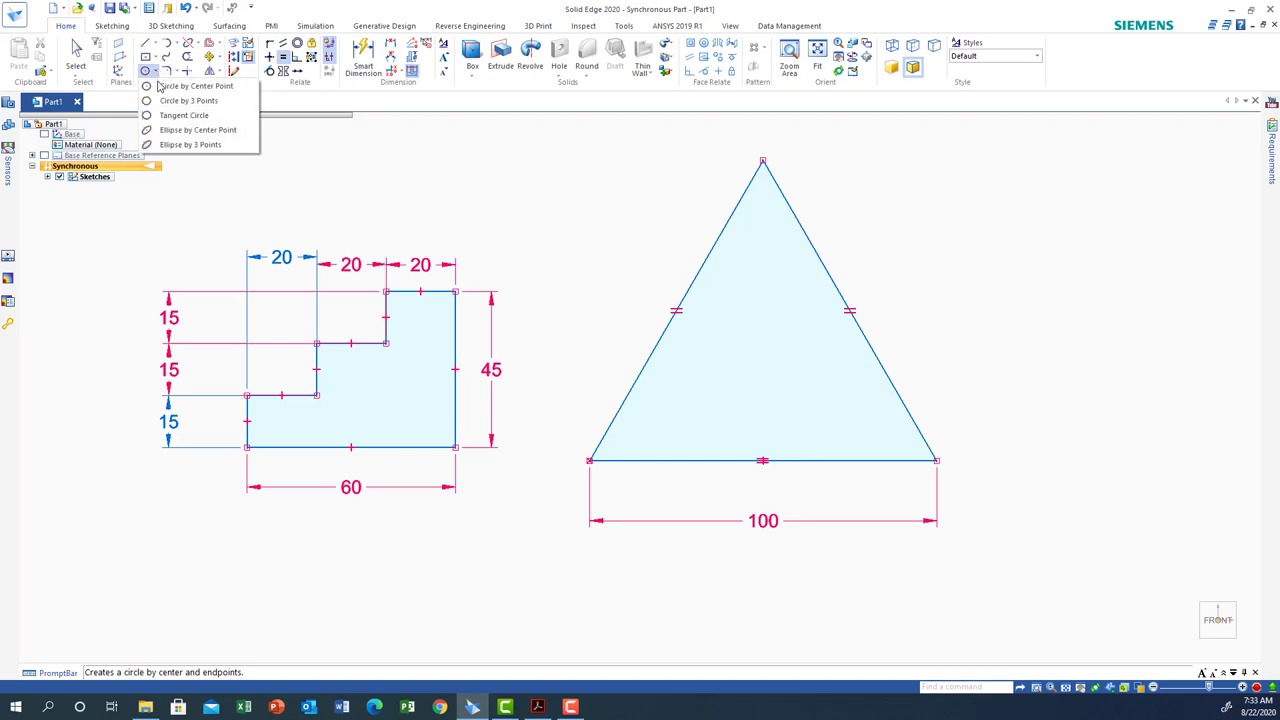
{"action": "left_click", "coordinate": [186, 101]}
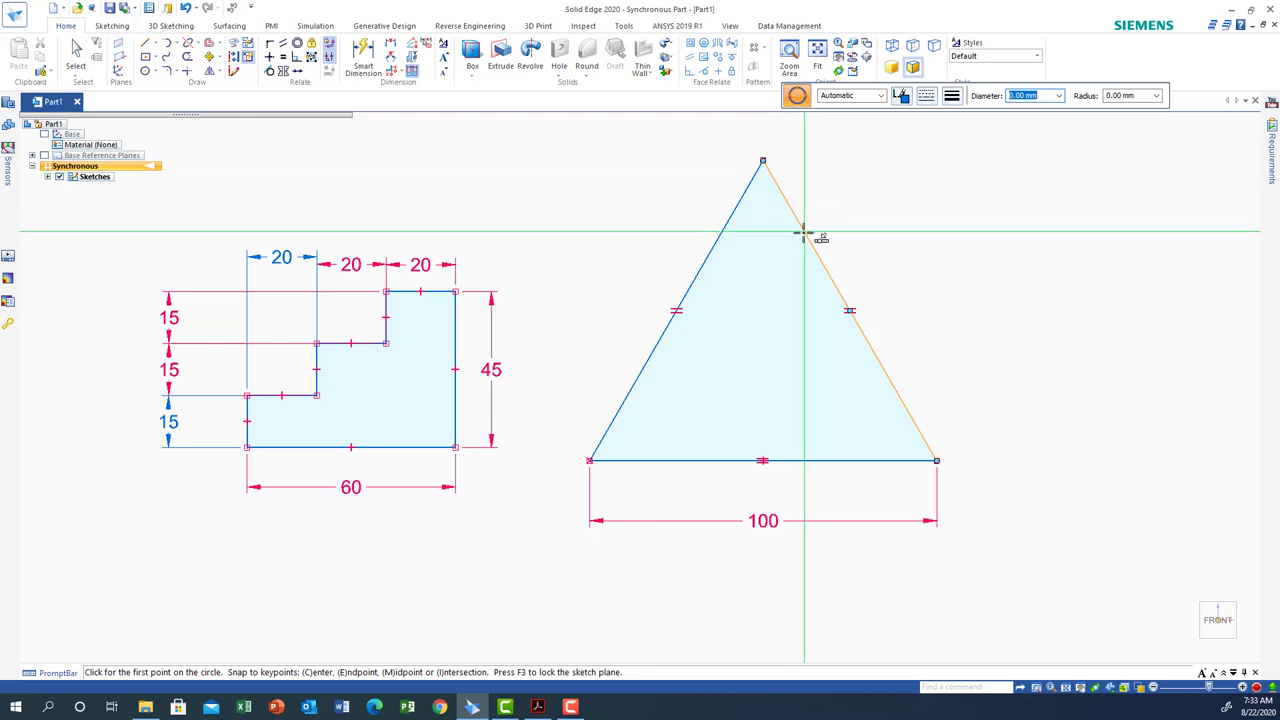
{"action": "left_click", "coordinate": [849, 311]}
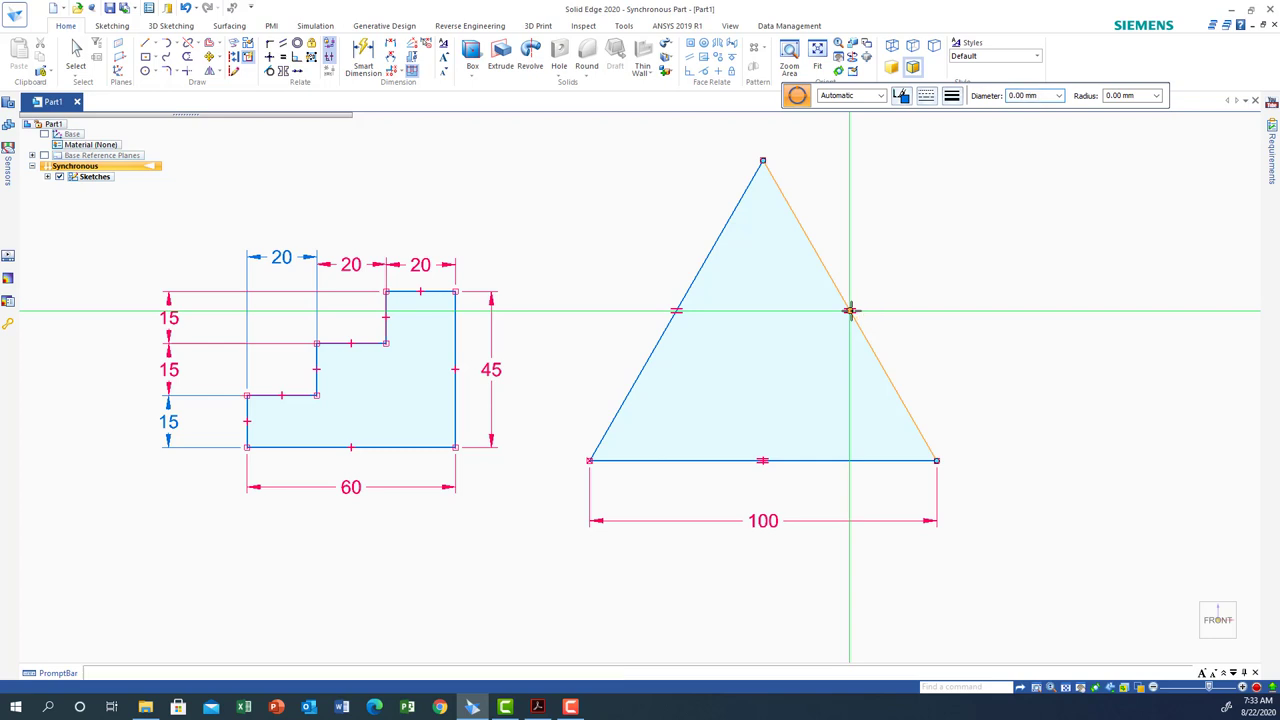
{"action": "left_click", "coordinate": [676, 311]}
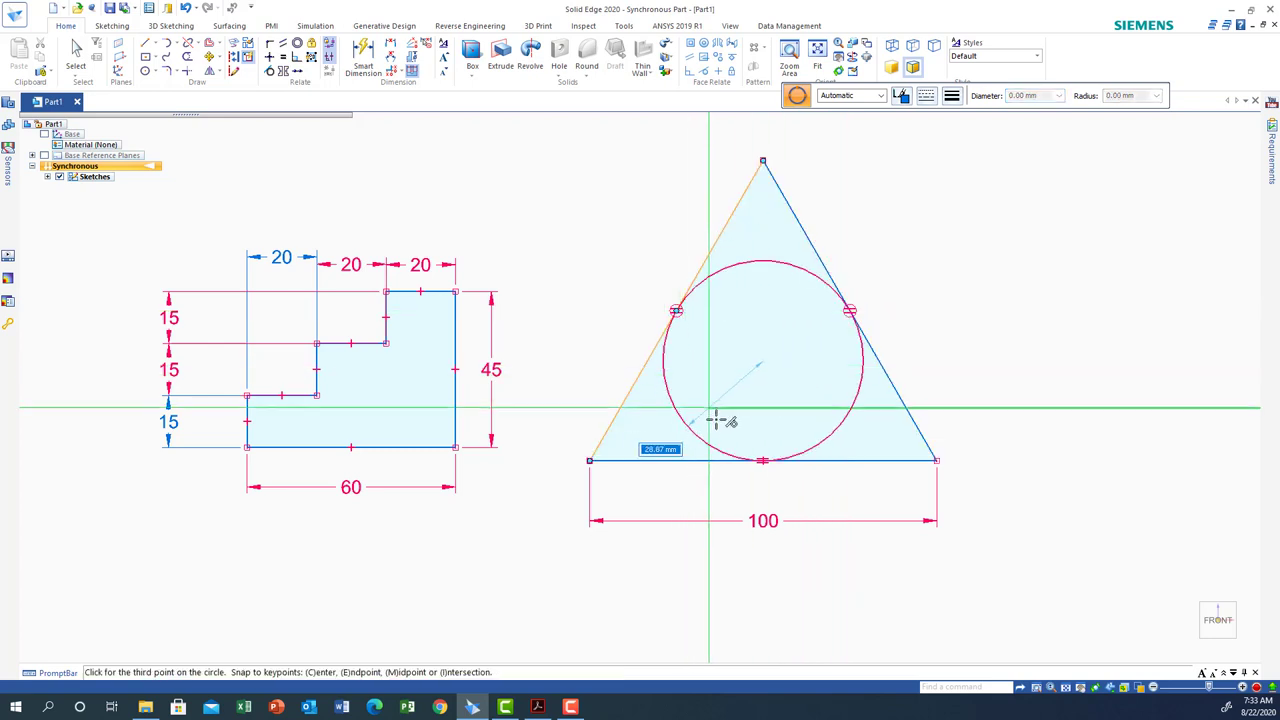
{"action": "left_click", "coordinate": [763, 460]}
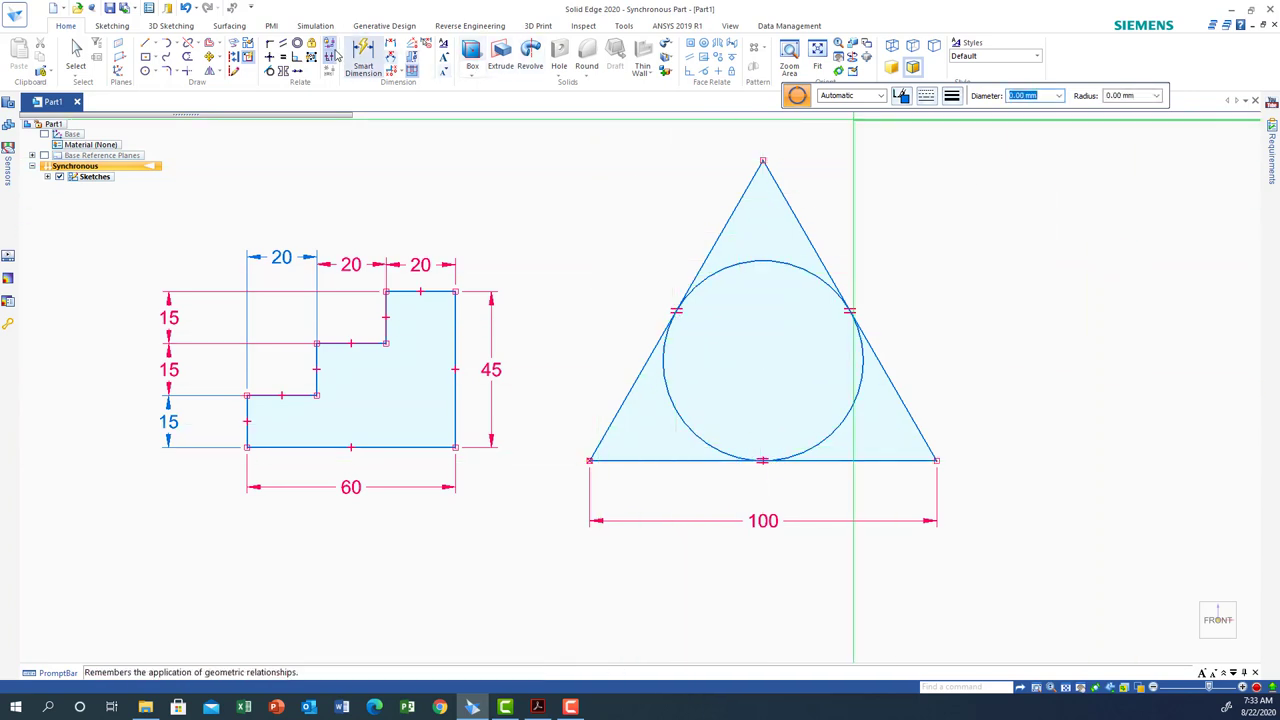
- Add an angular dimension between the triangle's right side and its base, placed inside the corner
{"action": "left_click", "coordinate": [391, 57]}
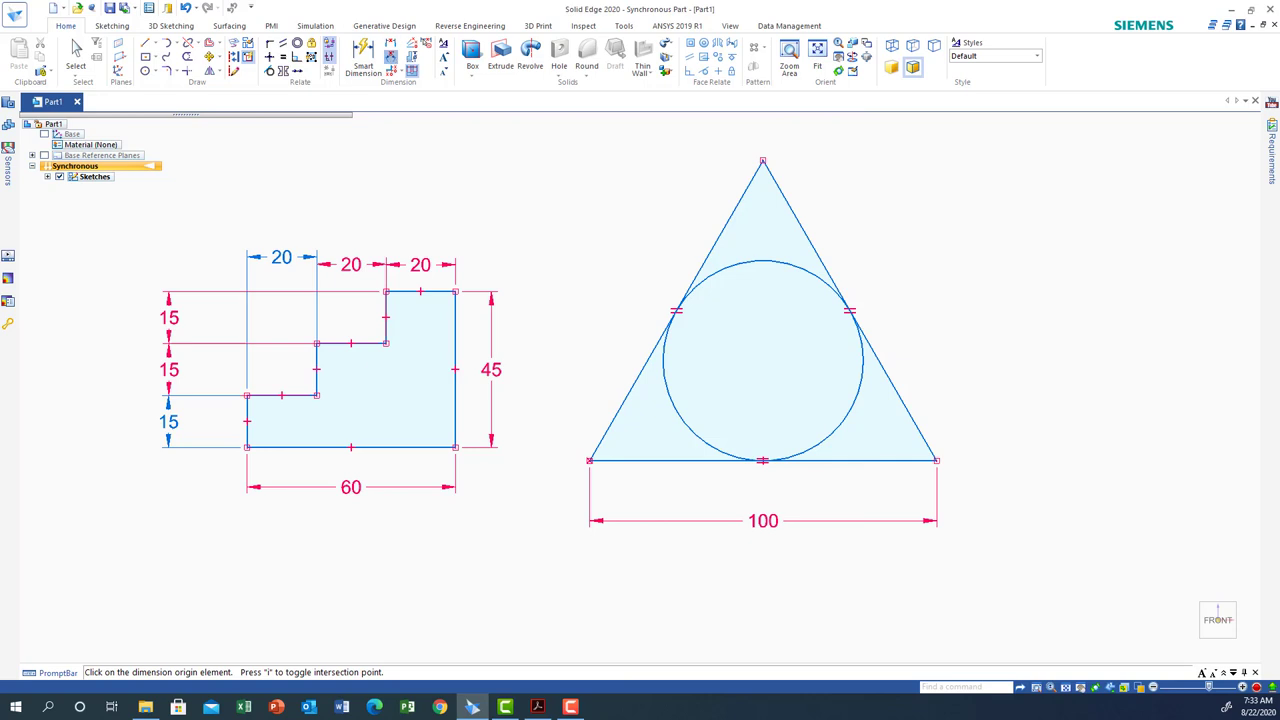
{"action": "left_click", "coordinate": [360, 62]}
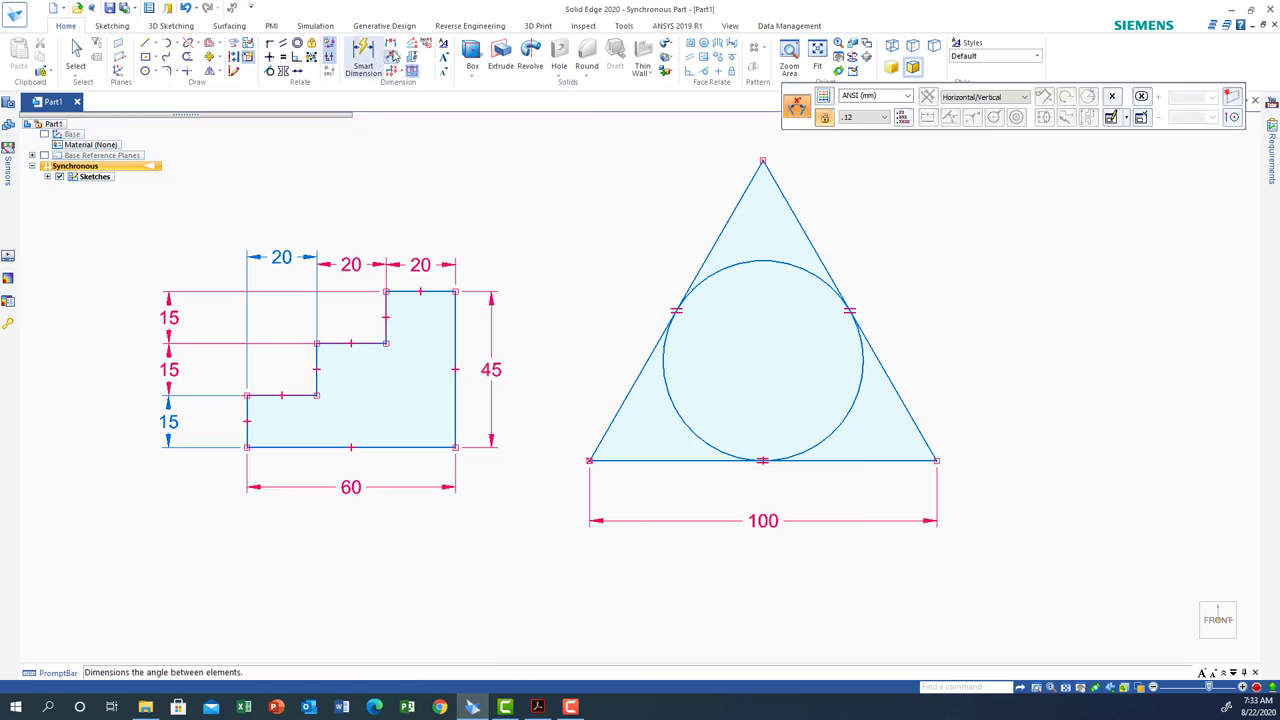
{"action": "left_click", "coordinate": [902, 400]}
{"action": "left_click", "coordinate": [863, 460]}
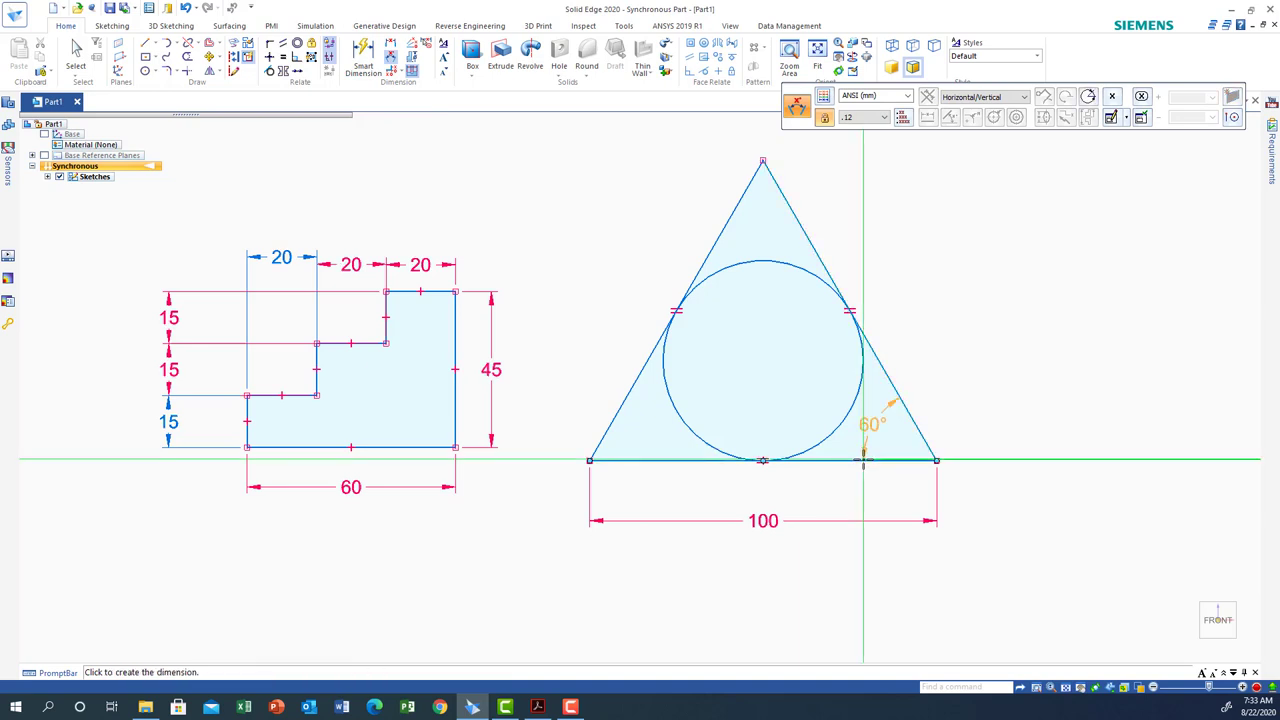
{"action": "left_click", "coordinate": [872, 418]}
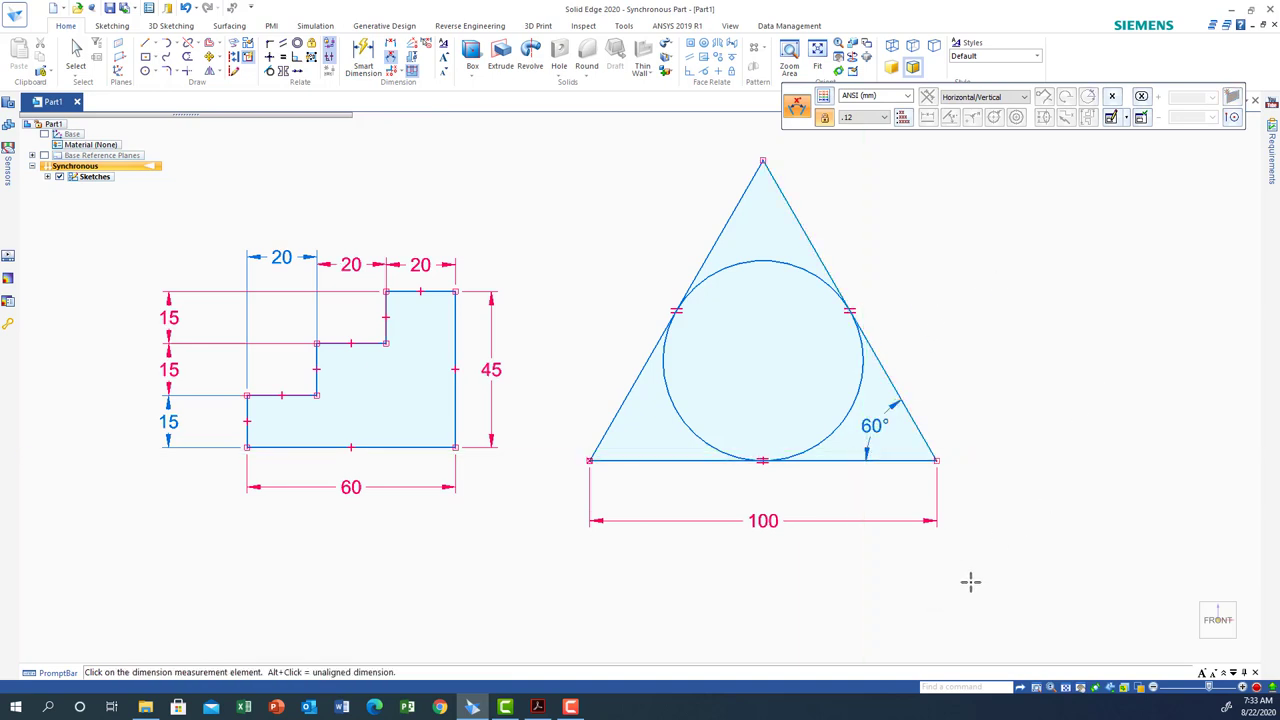
- Draw a 100 mm horizontal line to the right of the triangle, level with its base
{"action": "left_click", "coordinate": [1080, 687]}
{"action": "left_click_drag", "start_coordinate": [777, 389], "coordinate": [581, 392]}
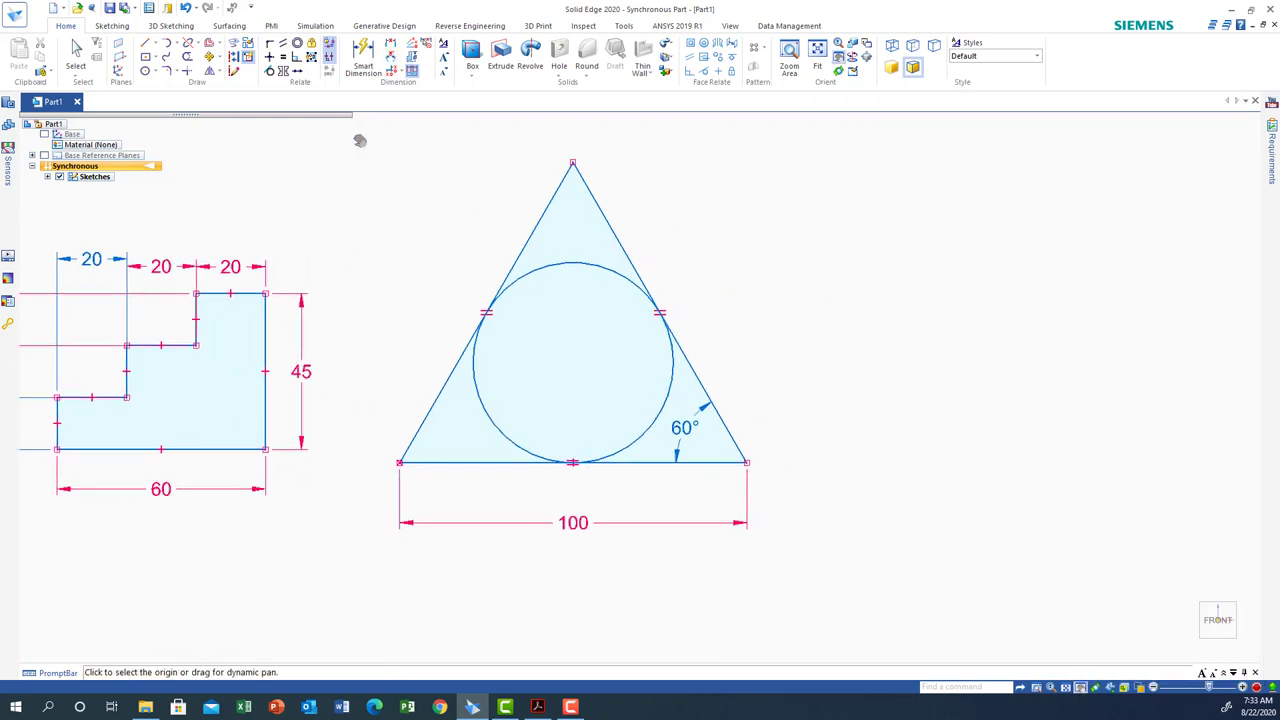
{"action": "left_click", "coordinate": [145, 43]}
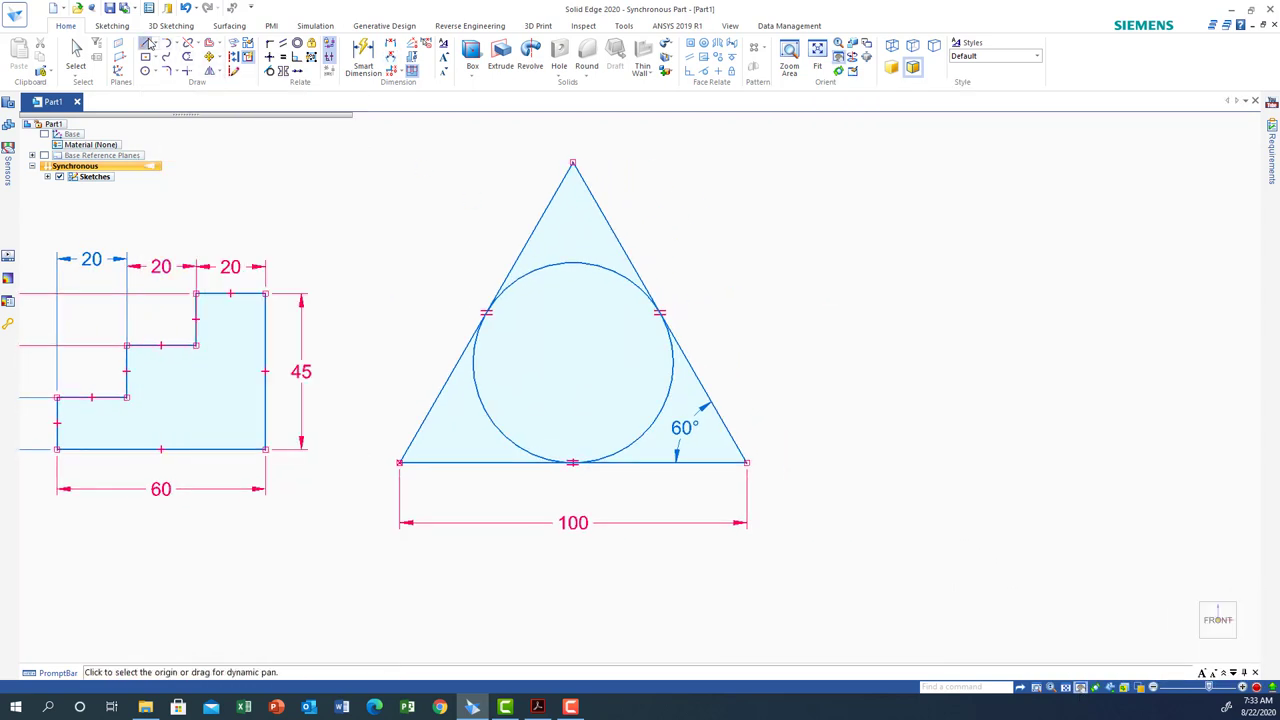
{"action": "left_click", "coordinate": [873, 462]}
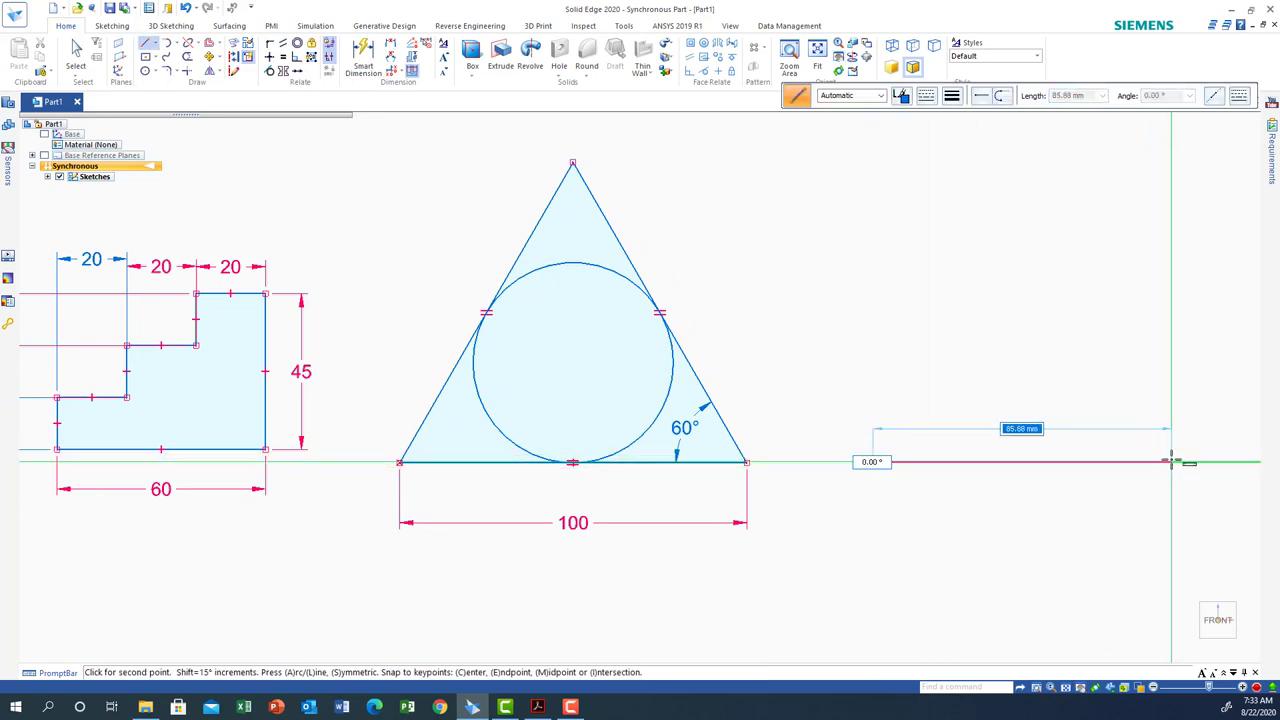
{"action": "type", "text": "1"}
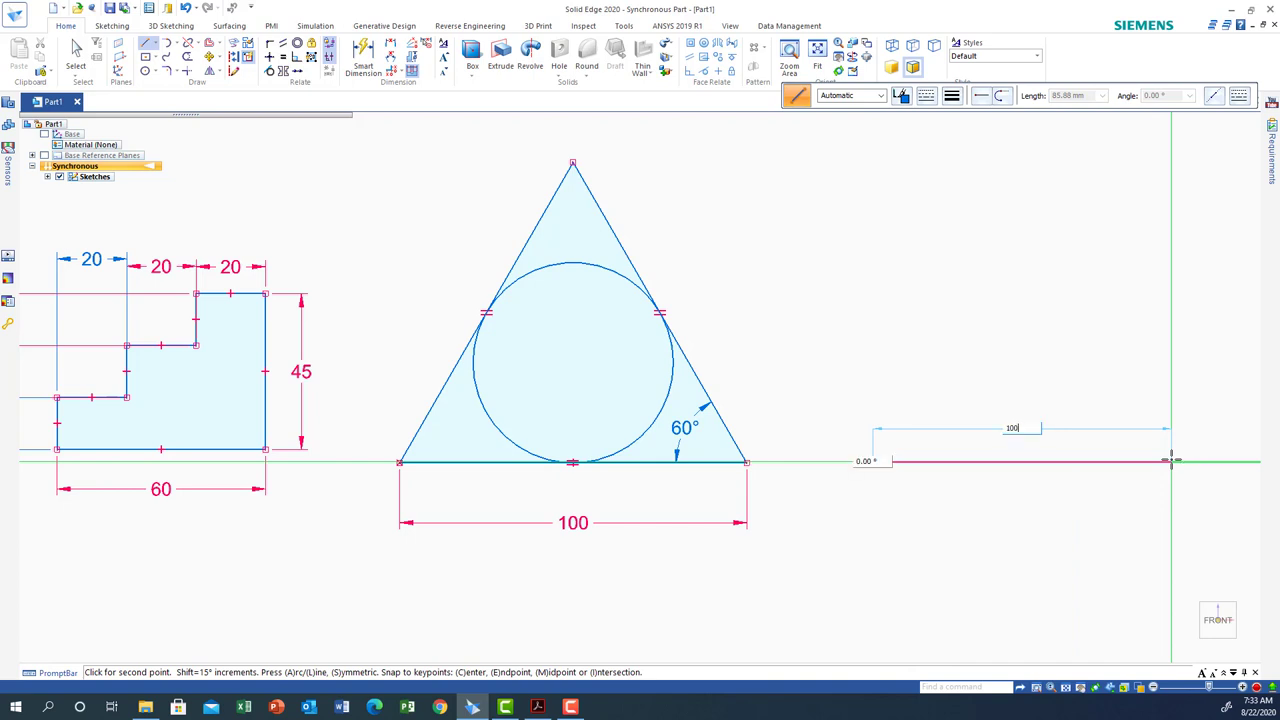
{"action": "type", "text": "00"}
{"action": "key", "text": "Return"}
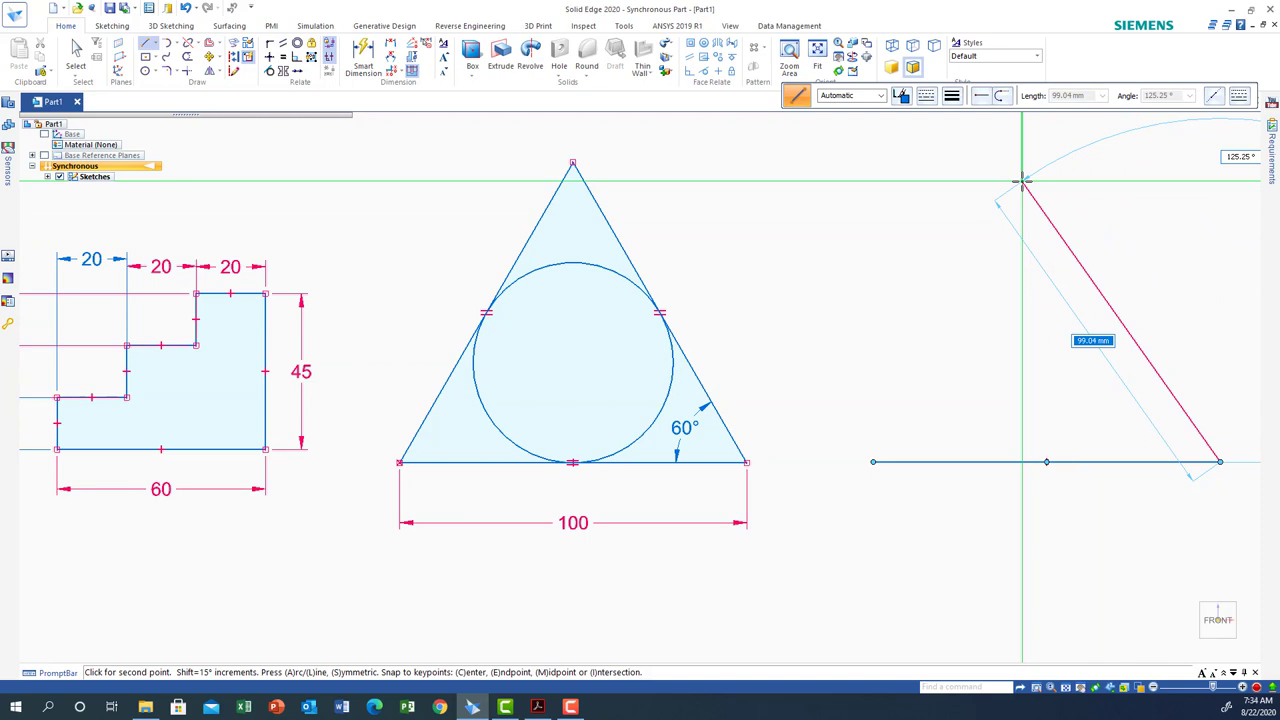
- Draw the second side 100 mm long at 120° from the base's right endpoint, and close the triangle at the base's left endpoint
{"action": "type", "text": "100"}
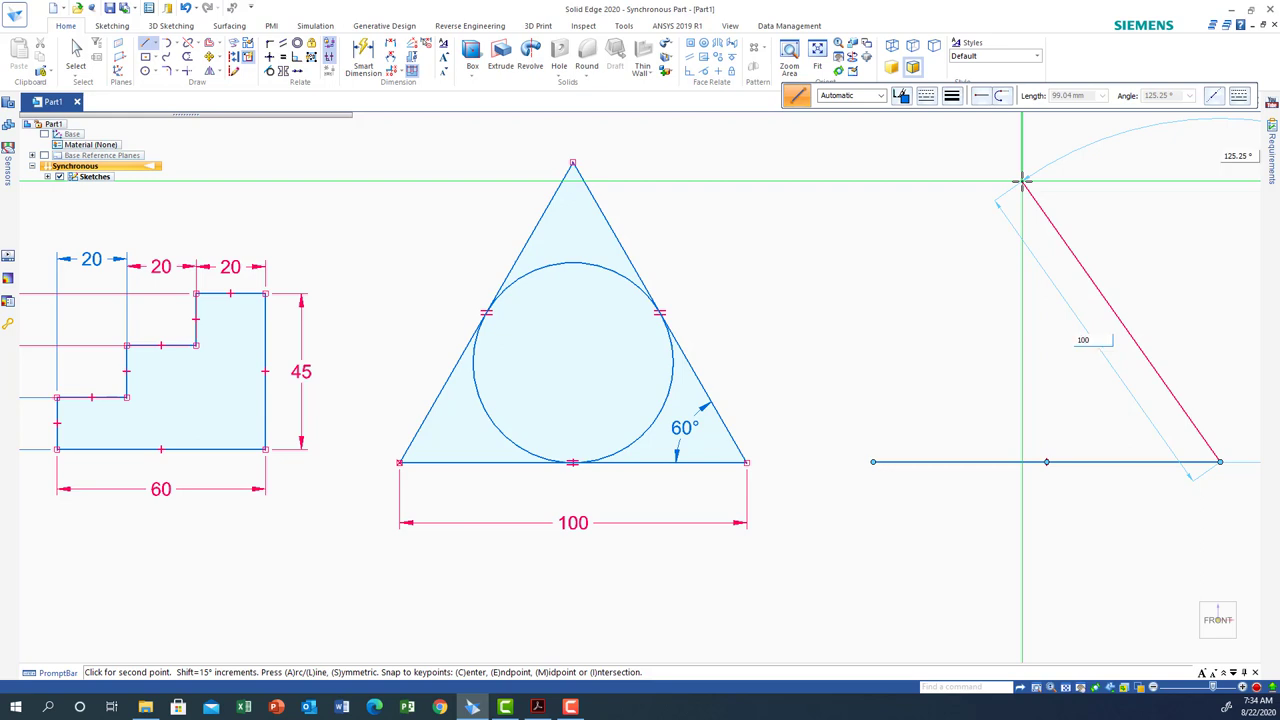
{"action": "key", "text": "Tab"}
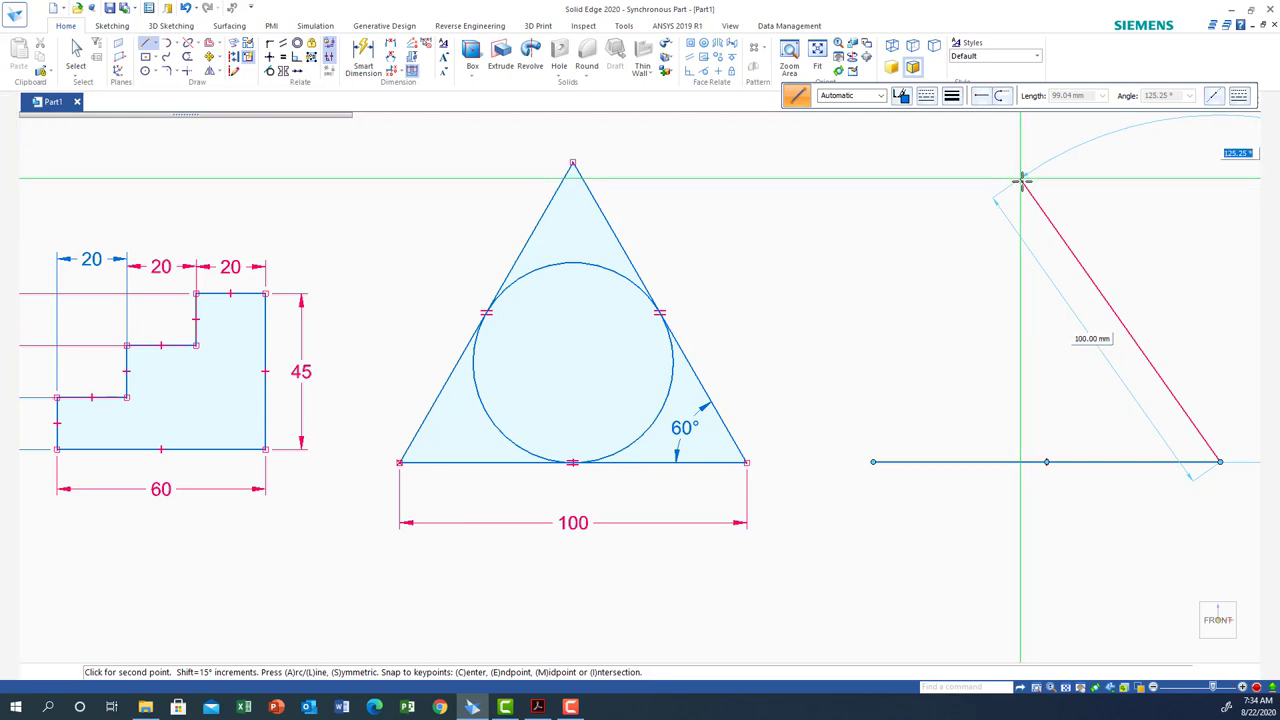
{"action": "type", "text": "12"}
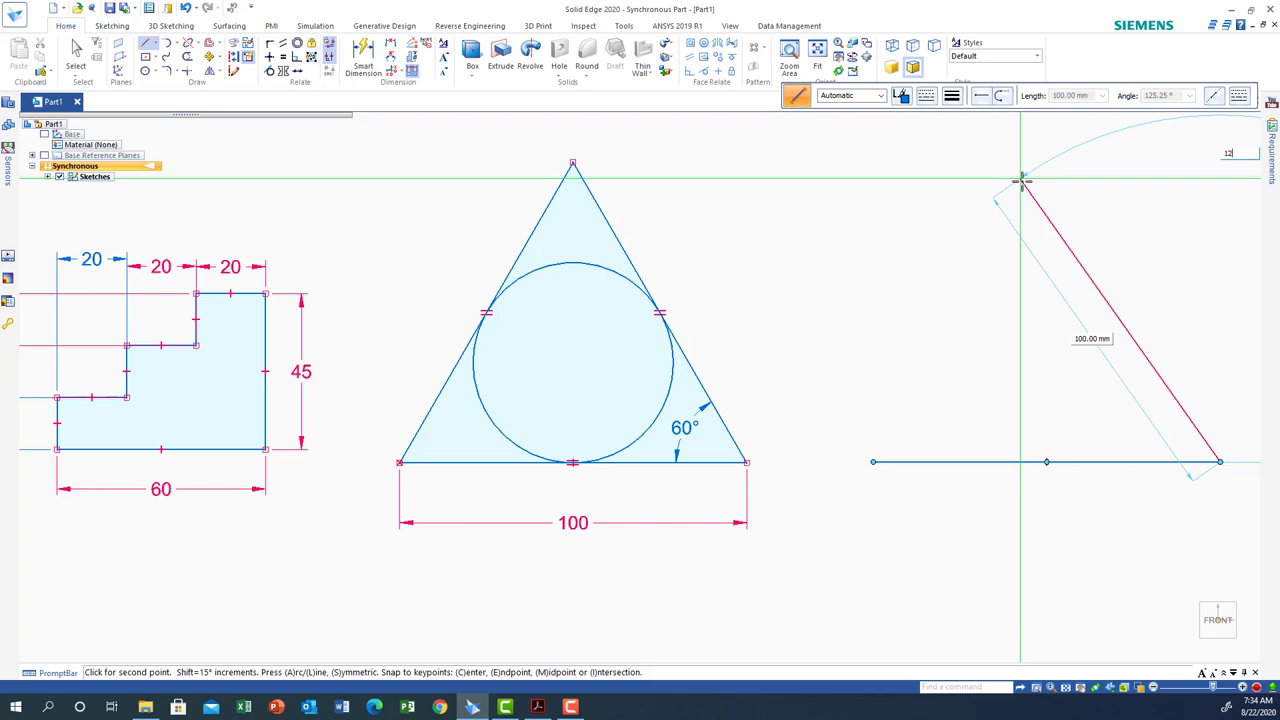
{"action": "type", "text": "0"}
{"action": "key", "text": "Return"}
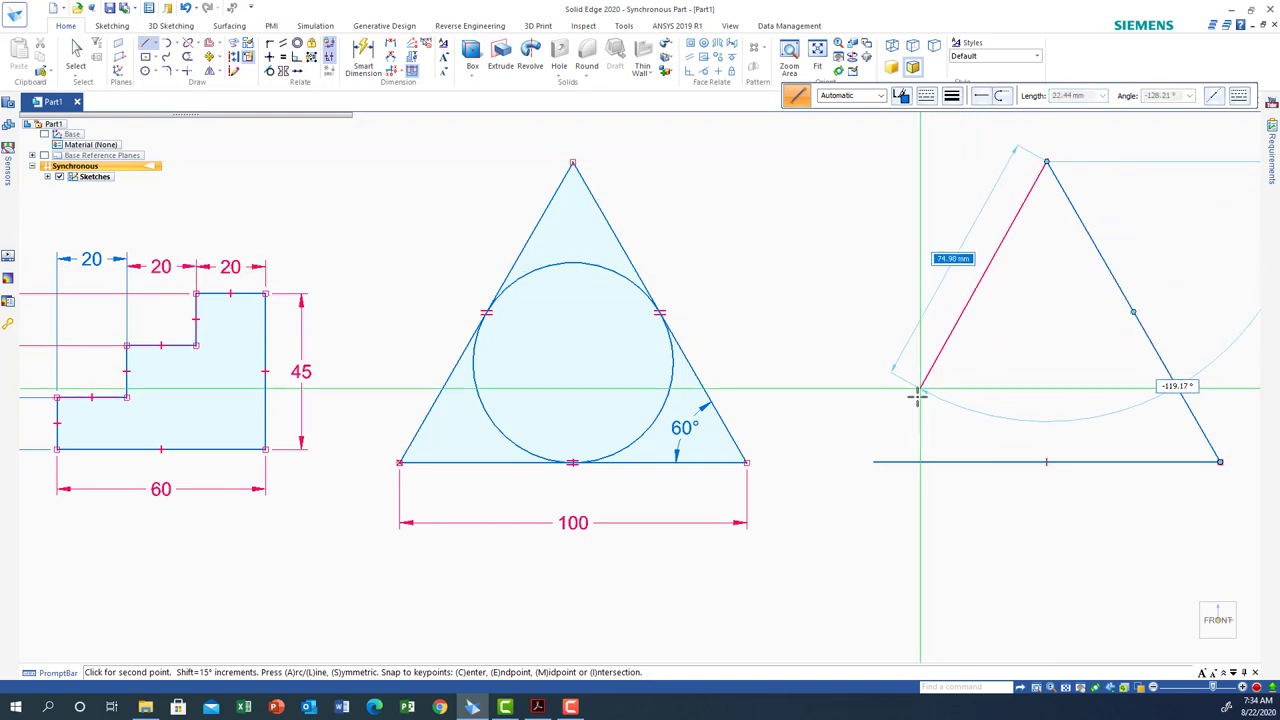
{"action": "left_click", "coordinate": [874, 462]}
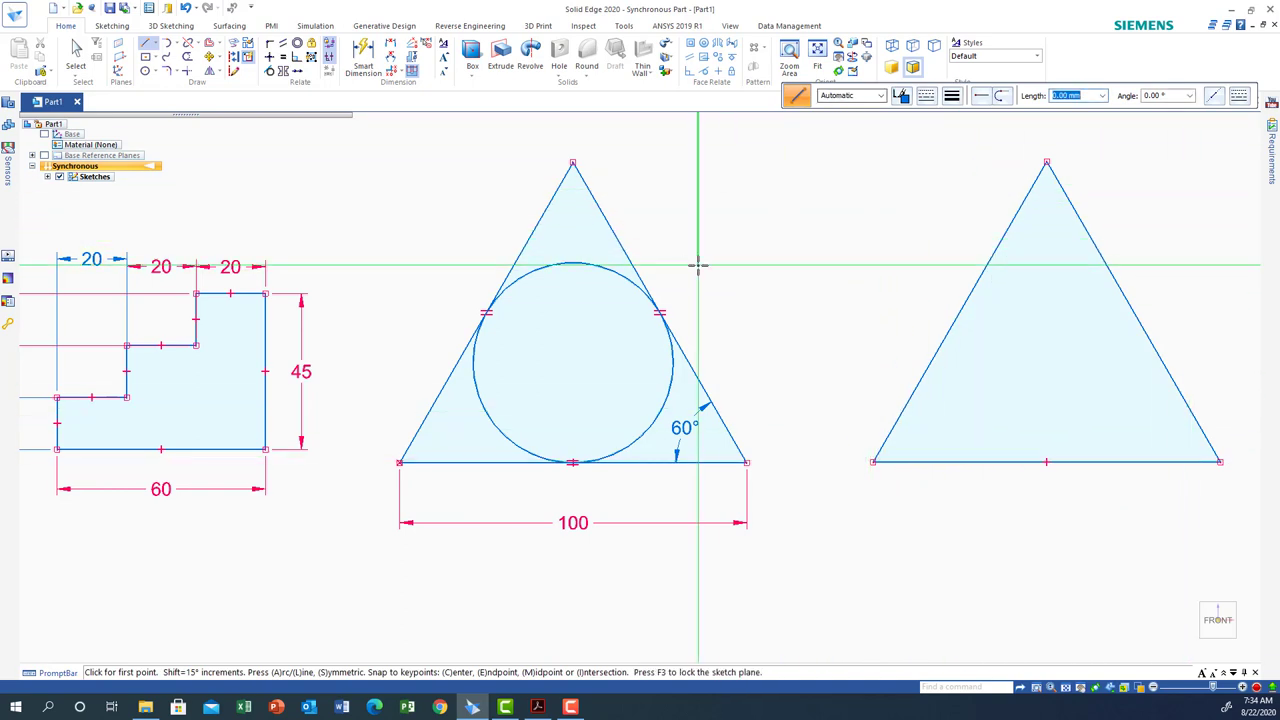
- Add a Smart Dimension below the base of the new triangle
{"action": "left_click", "coordinate": [364, 52]}
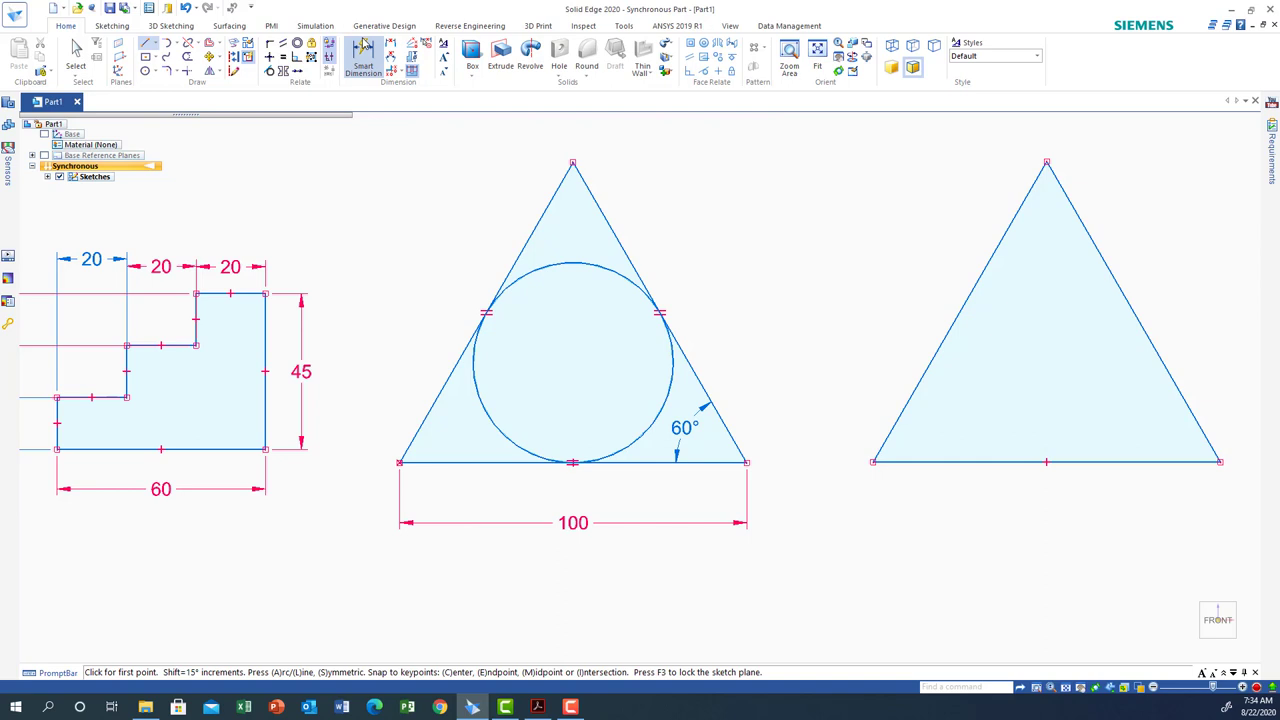
{"action": "left_click", "coordinate": [1086, 462]}
{"action": "left_click", "coordinate": [1091, 517]}
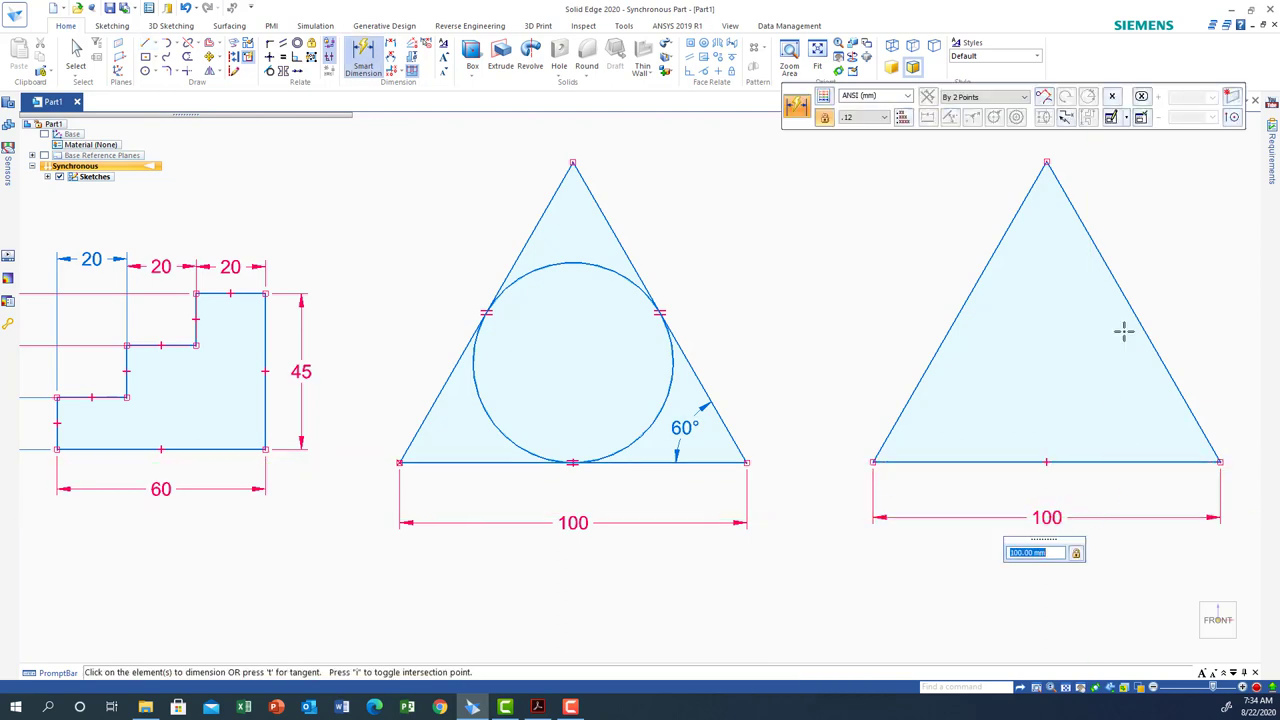
{"action": "left_click", "coordinate": [1128, 297]}
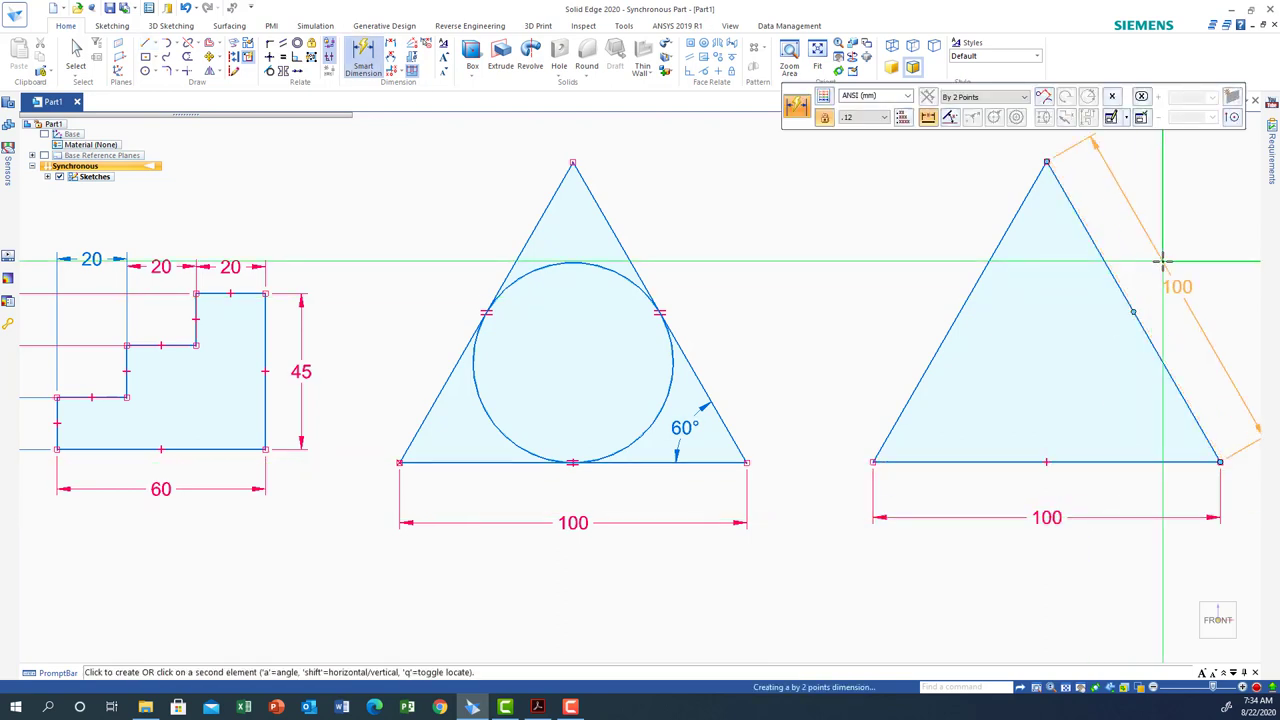
{"action": "right_click", "coordinate": [1160, 264]}
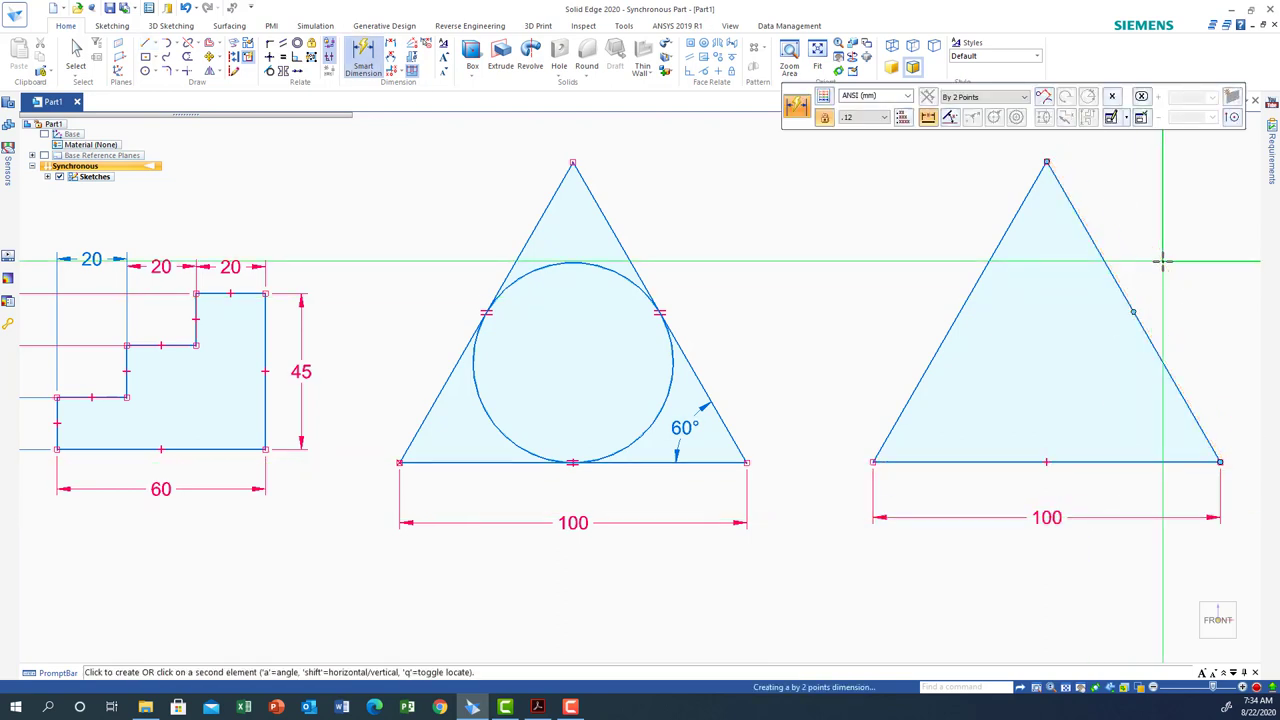
{"action": "left_click", "coordinate": [962, 300]}
{"action": "right_click", "coordinate": [1170, 532]}
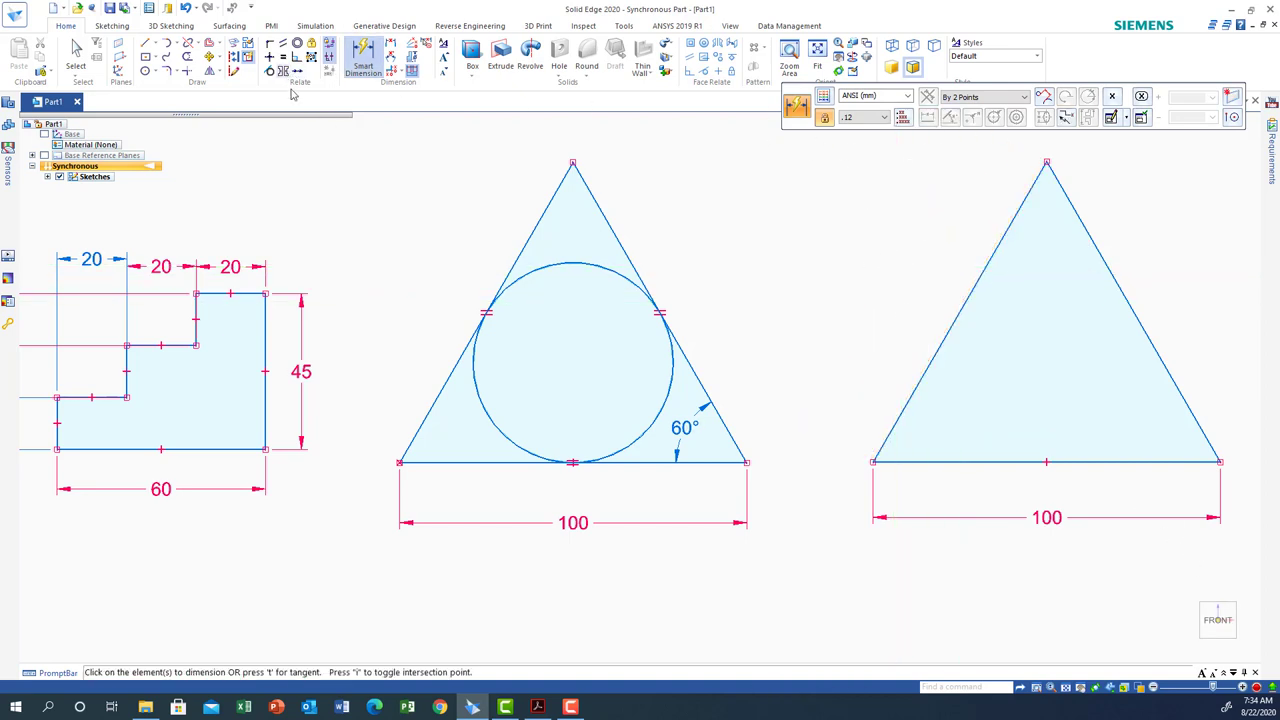
- Clear empty sketch space beside the triangles, then switch to the ME 103 - Intro PDF in Adobe Acrobat and examine the page 2 exercise
{"action": "left_click", "coordinate": [1080, 688]}
{"action": "mouse_move", "coordinate": [880, 327]}
{"action": "left_mouse_down"}
{"action": "mouse_move", "coordinate": [446, 337]}
{"action": "mouse_move", "coordinate": [80, 320]}
{"action": "left_mouse_up"}
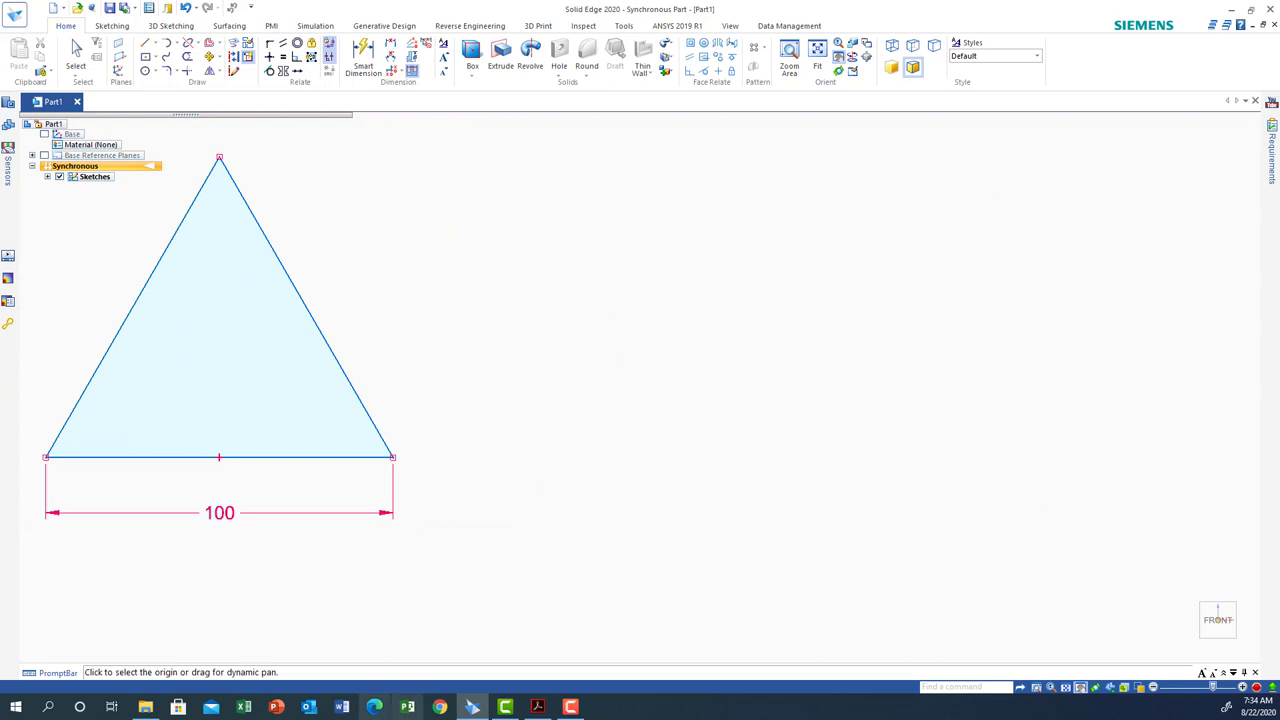
{"action": "left_click", "coordinate": [537, 707]}
{"action": "scroll", "coordinate": [606, 549], "scroll_direction": "down", "scroll_amount": 5}
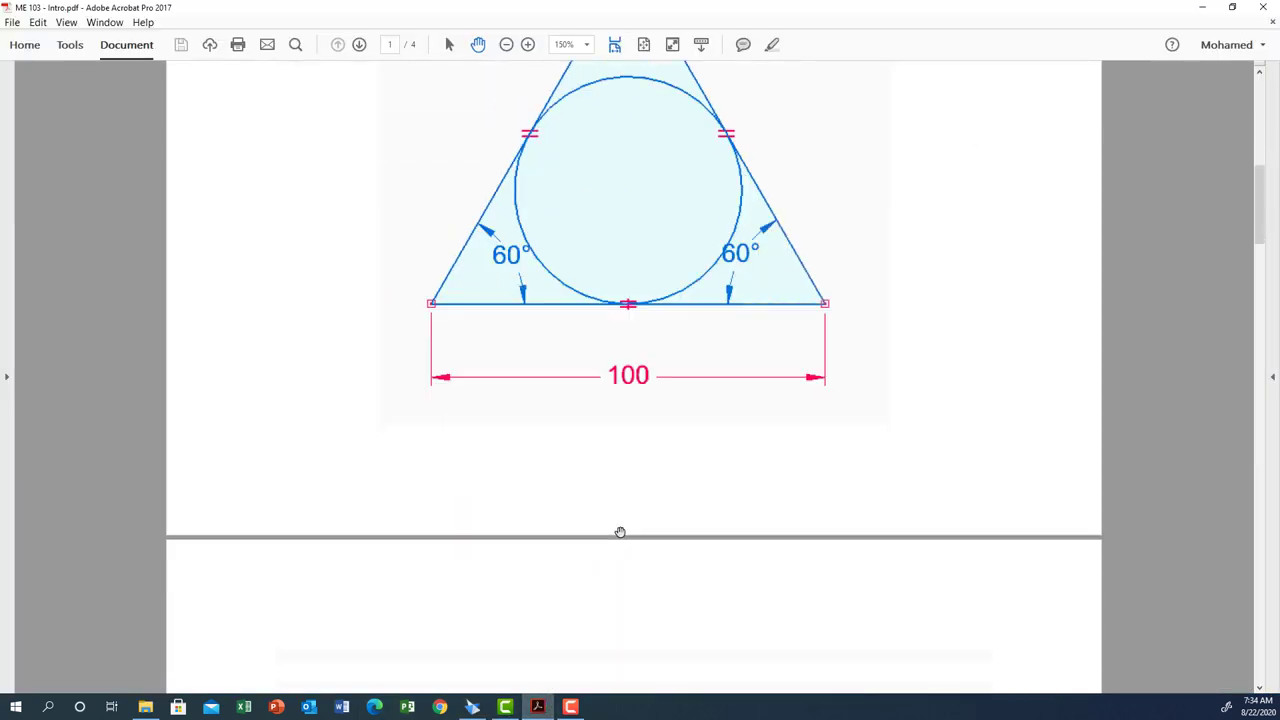
{"action": "scroll", "coordinate": [620, 532], "scroll_direction": "down", "scroll_amount": 5}
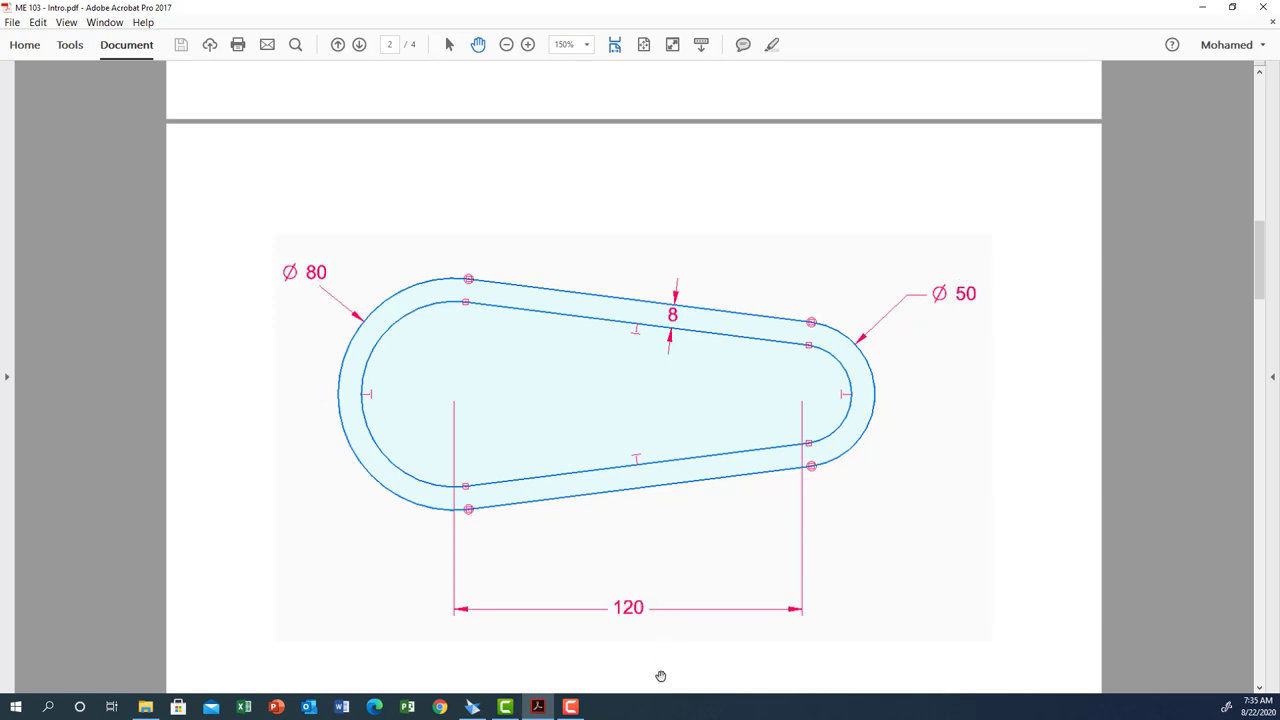
- Switch back to Solid Edge and draw an 80 mm diameter circle by center point in the empty space beside the triangle
{"action": "left_click", "coordinate": [472, 706]}
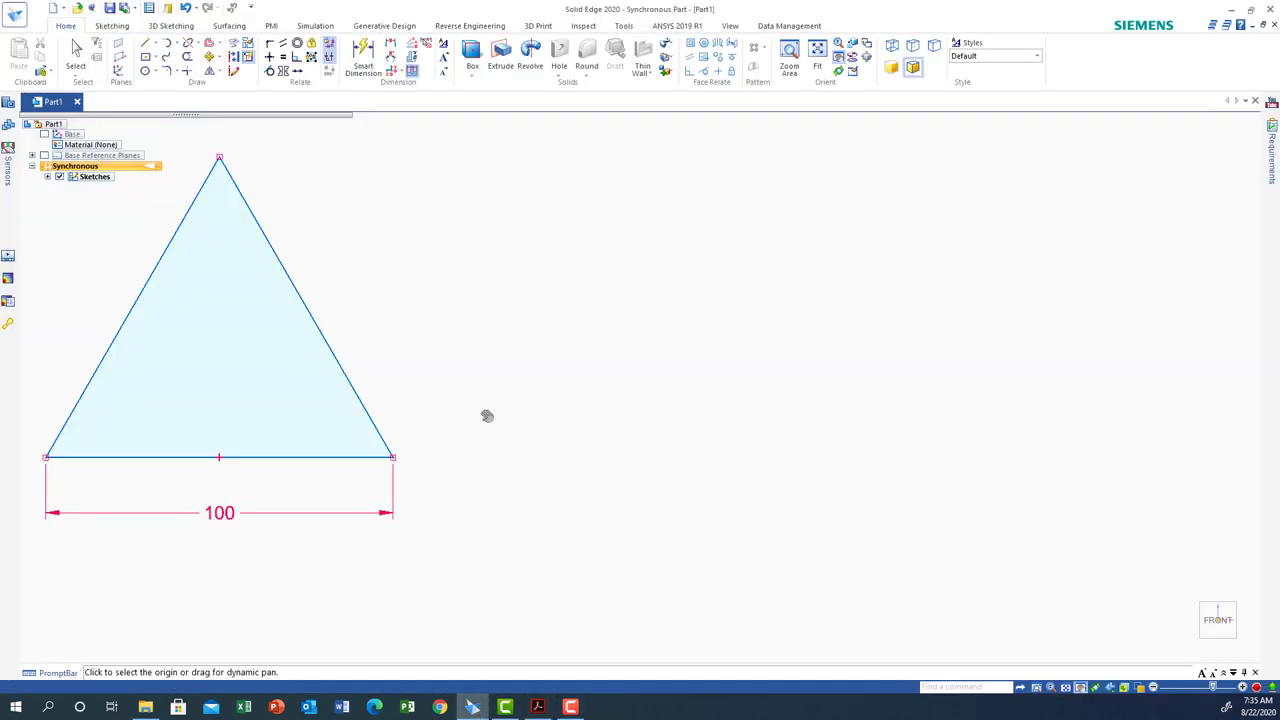
{"action": "left_click", "coordinate": [155, 72]}
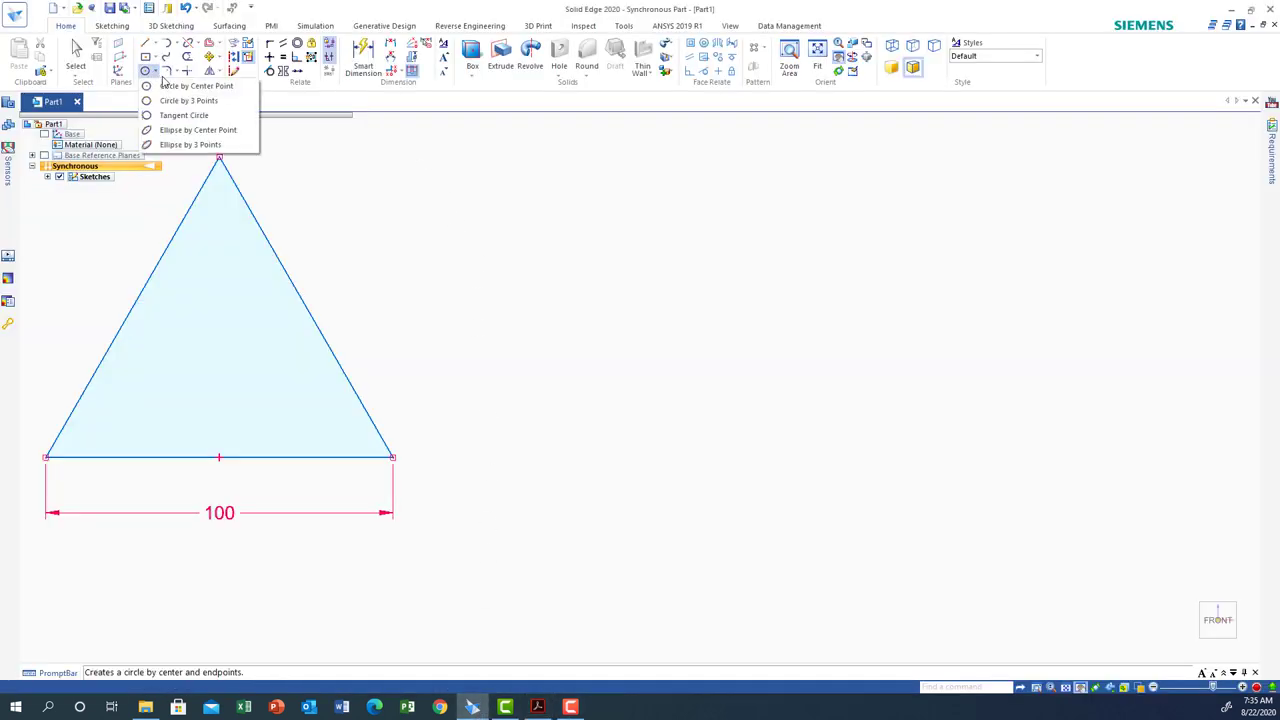
{"action": "left_click", "coordinate": [185, 86]}
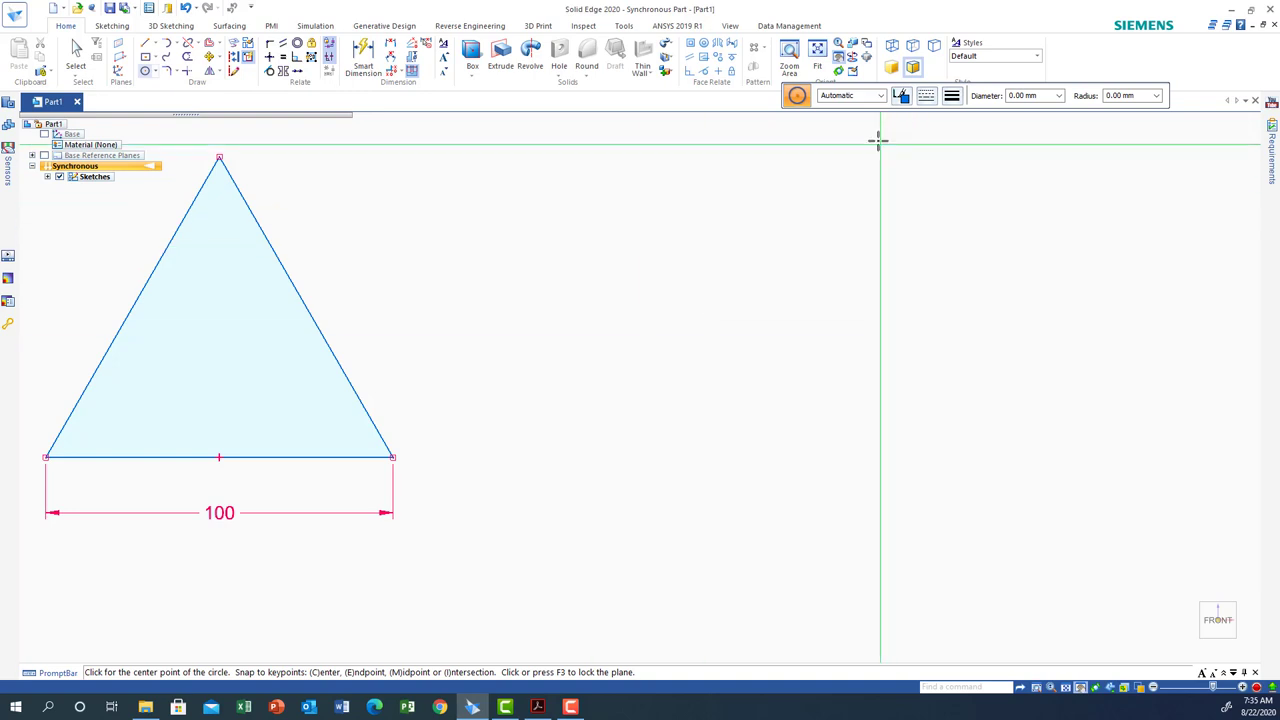
{"action": "left_click", "coordinate": [1021, 99]}
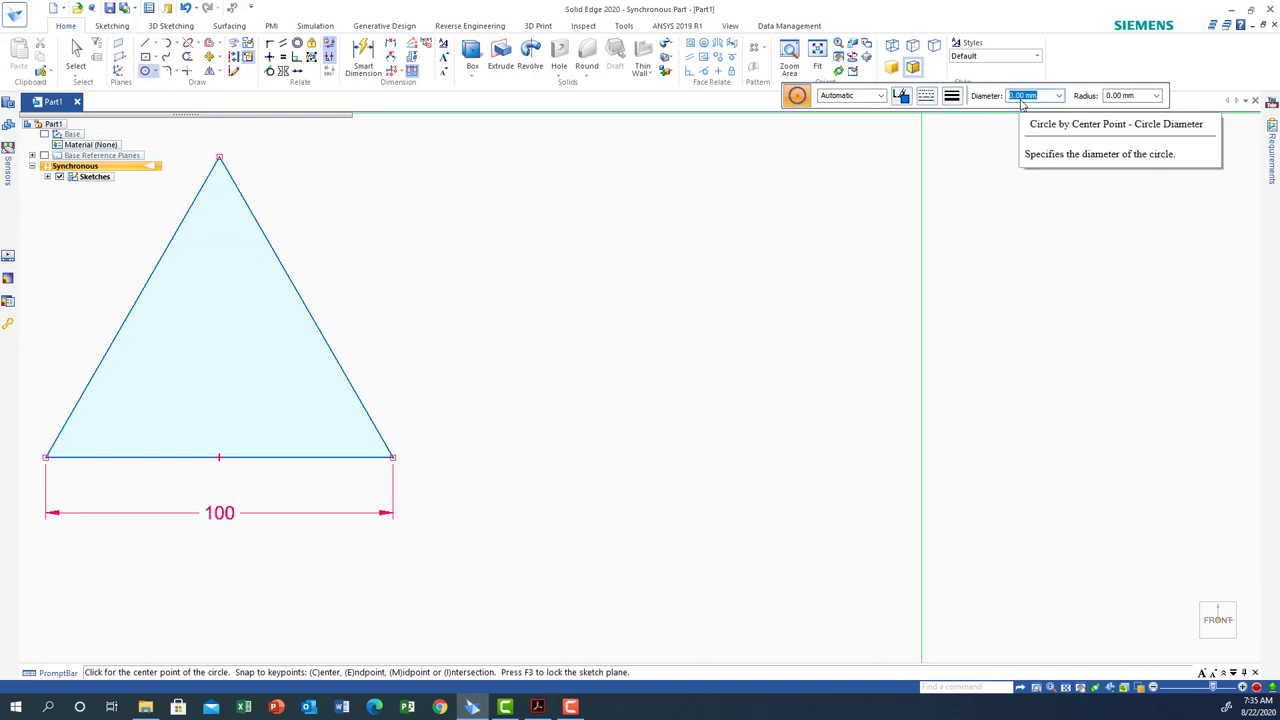
{"action": "type", "text": "80"}
{"action": "key", "text": "Return"}
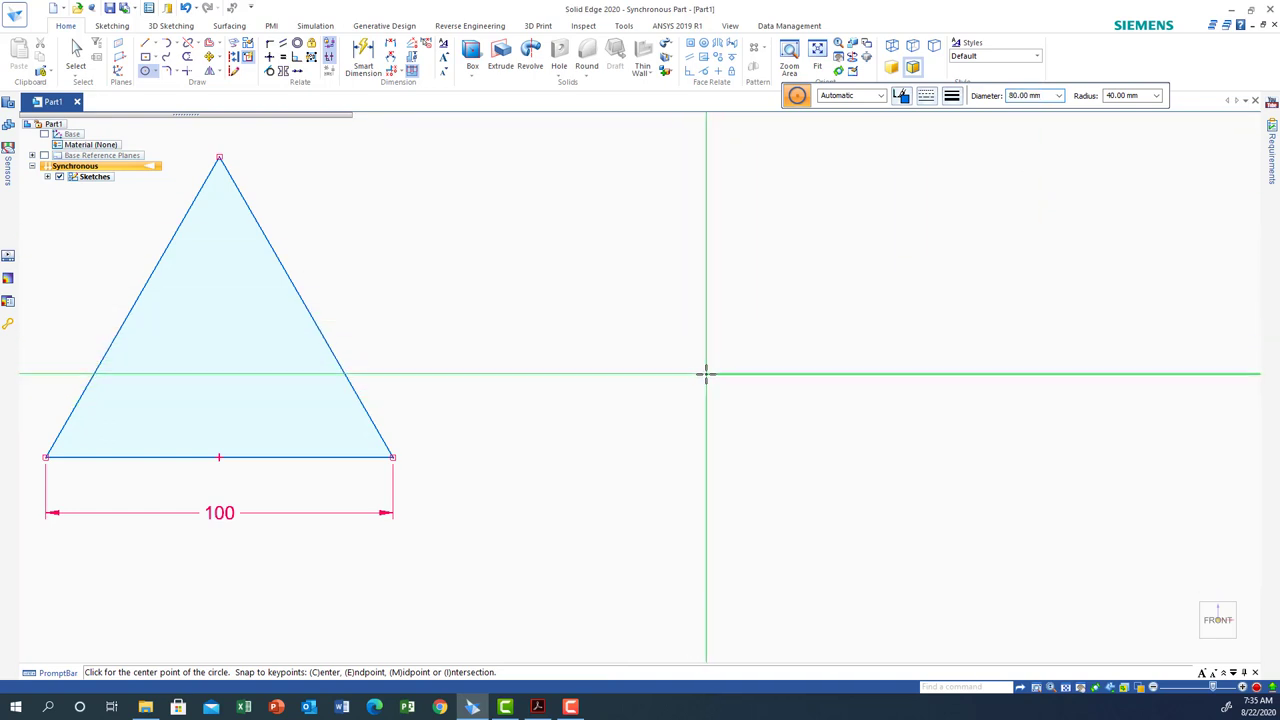
{"action": "left_click", "coordinate": [706, 373]}
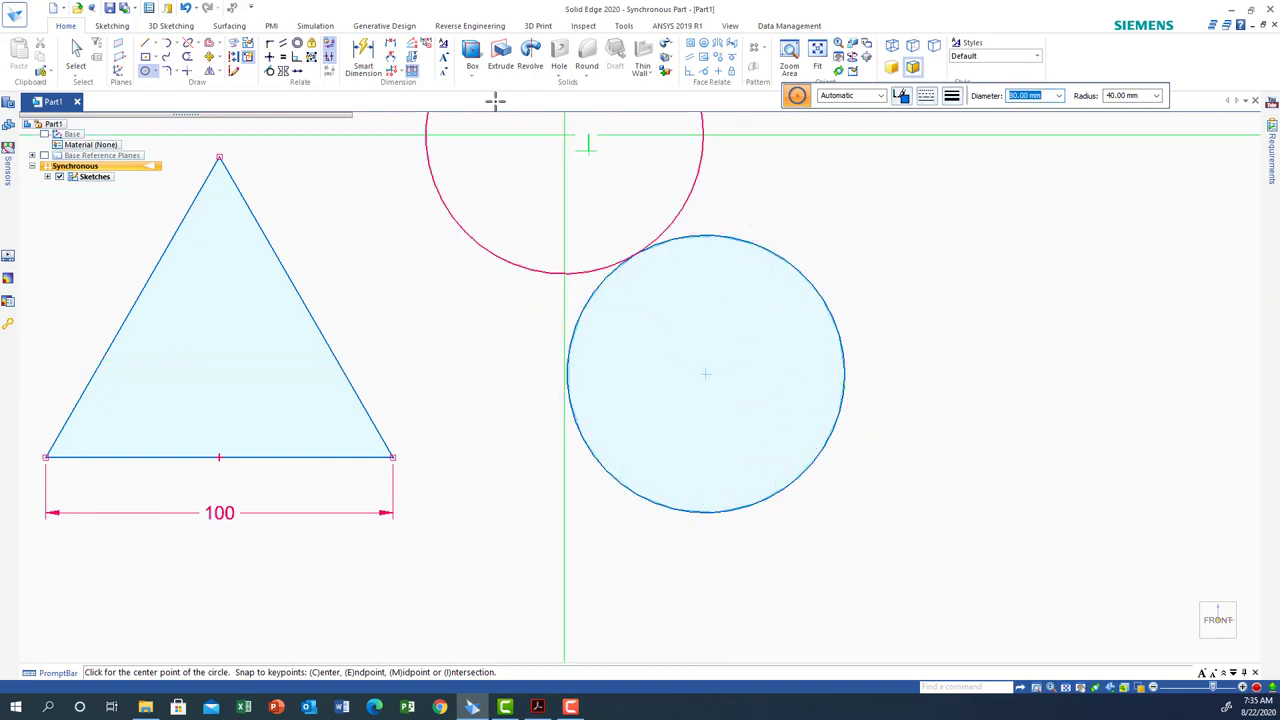
- Add a diameter dimension to the new circle with Smart Dimension, placing it outside the circle's upper-left edge
{"action": "left_click", "coordinate": [360, 47]}
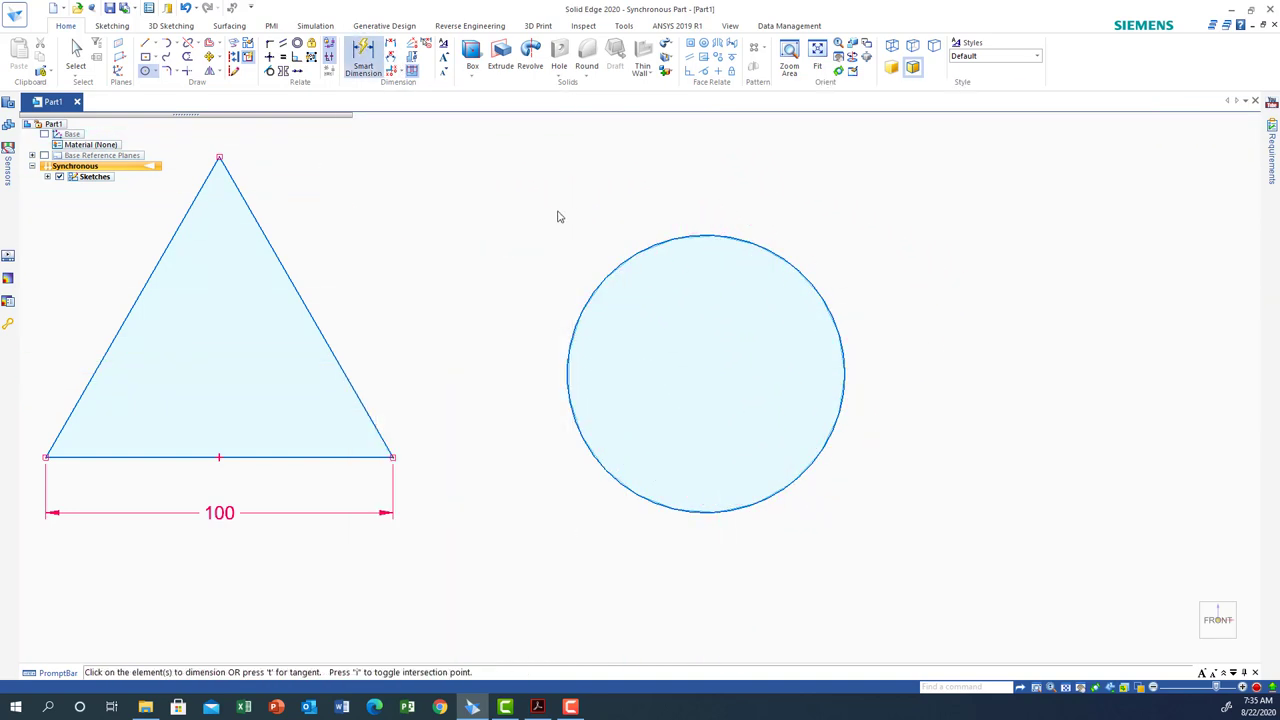
{"action": "left_click", "coordinate": [620, 263]}
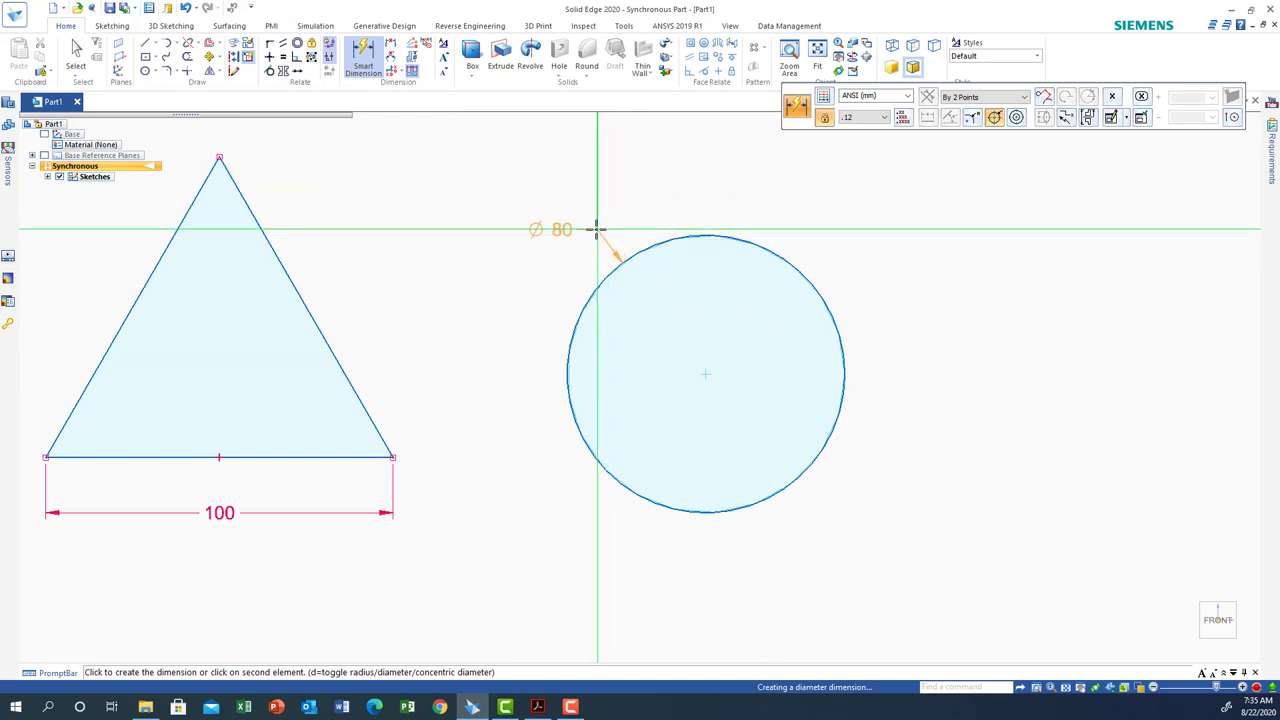
{"action": "left_click", "coordinate": [596, 229]}
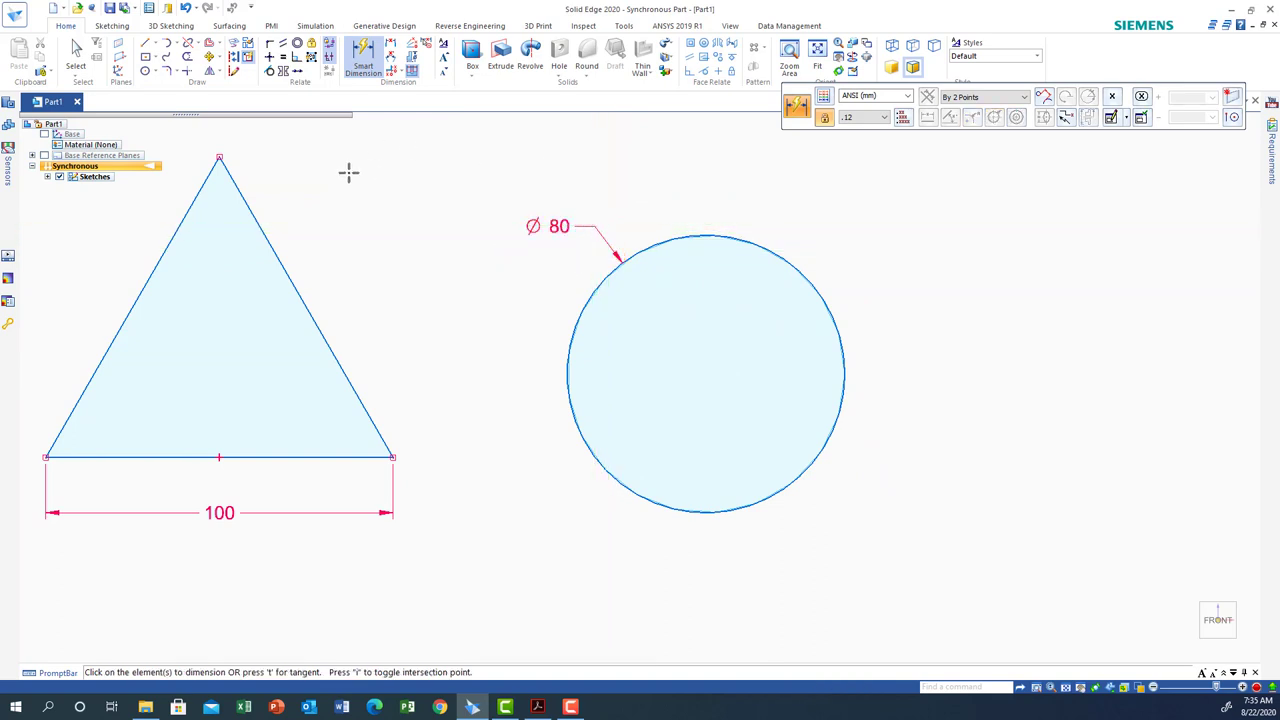
- Draw a 50 mm diameter circle to the right, its center level with the large circle's center and about 137 mm away
{"action": "left_click", "coordinate": [145, 71]}
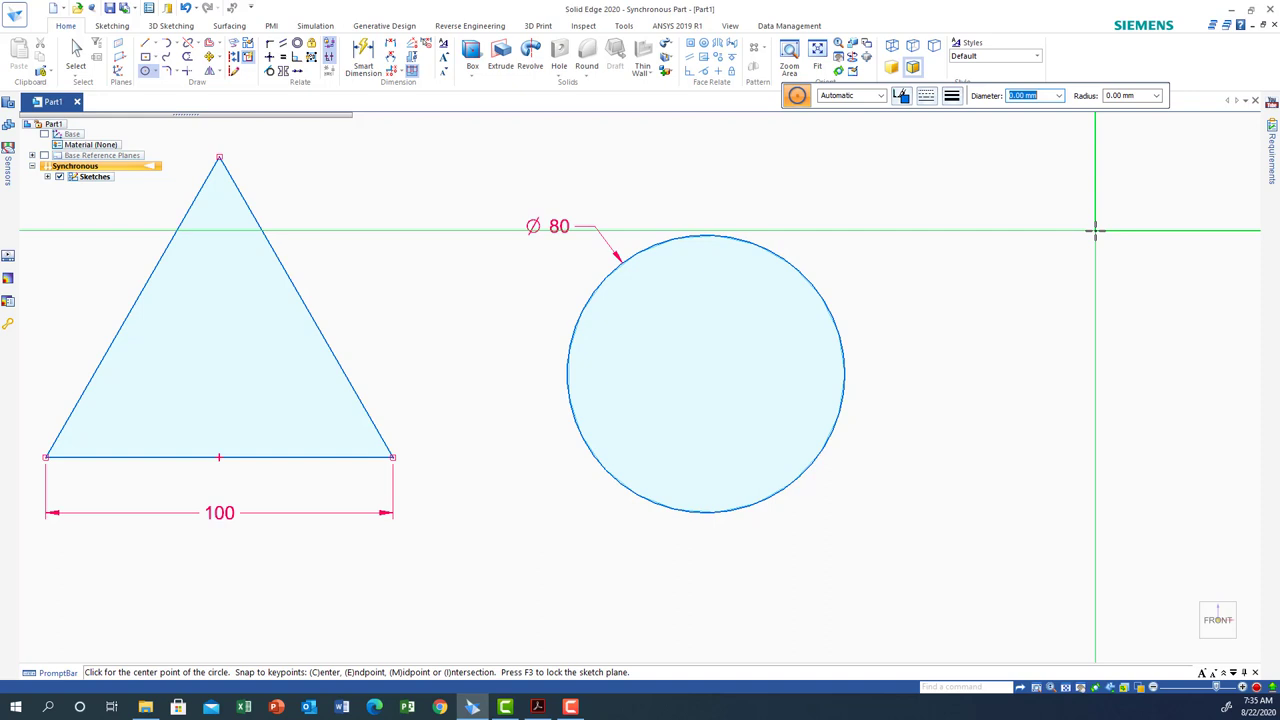
{"action": "type", "text": "5"}
{"action": "key", "text": "Tab"}
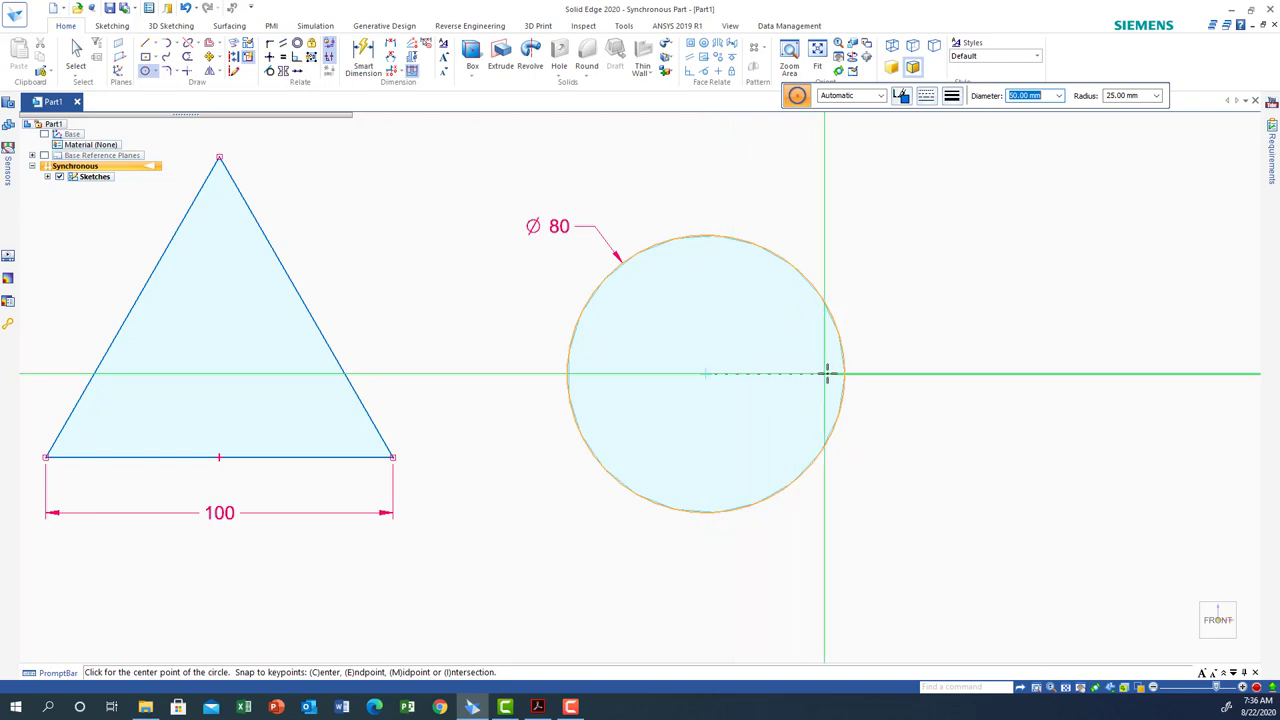
{"action": "left_click", "coordinate": [1182, 373]}
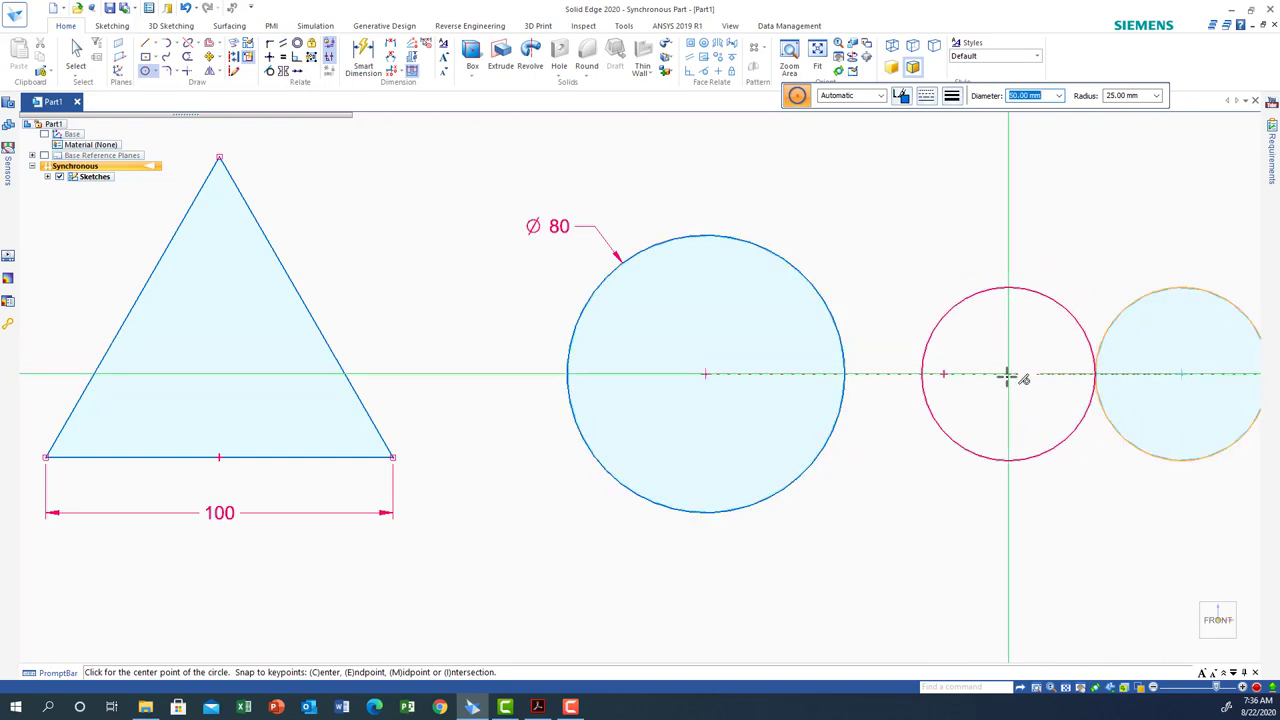
{"action": "right_click", "coordinate": [1015, 459]}
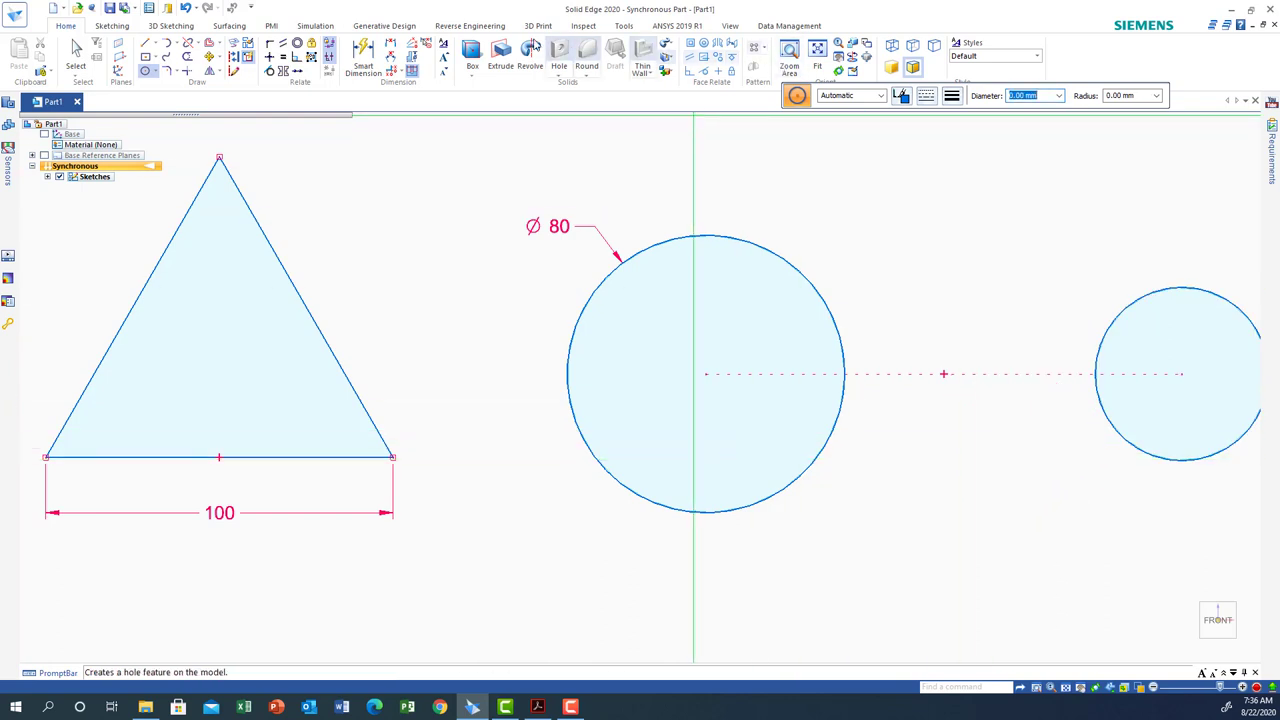
- Dimension the horizontal distance between the two circle centers below the circles and set it to 120 mm
{"action": "left_click", "coordinate": [366, 52]}
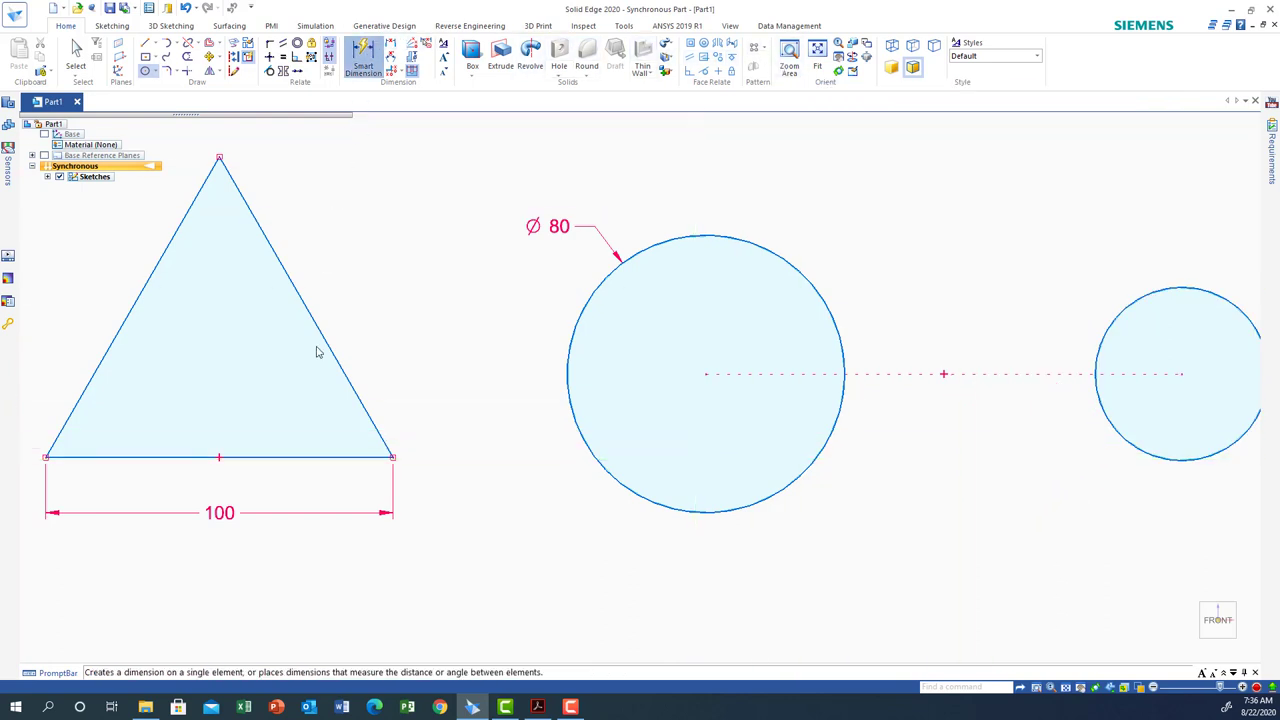
{"action": "left_click", "coordinate": [595, 457]}
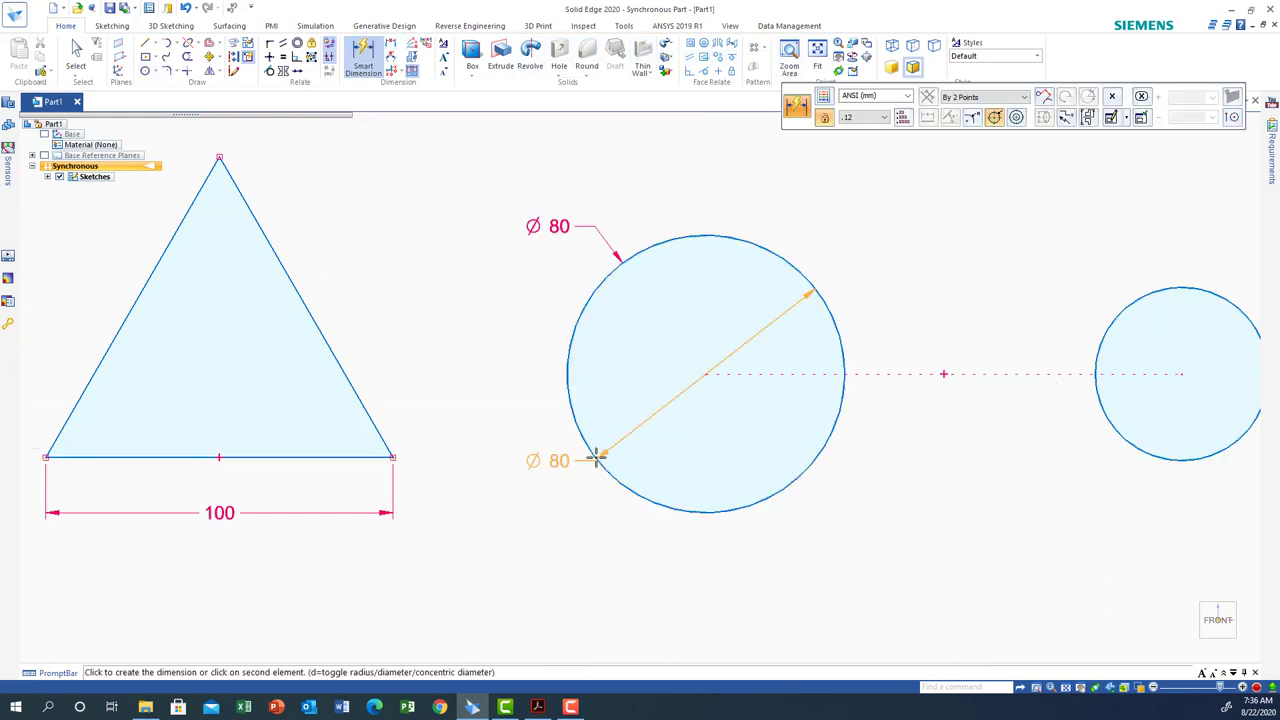
{"action": "left_click", "coordinate": [1162, 456]}
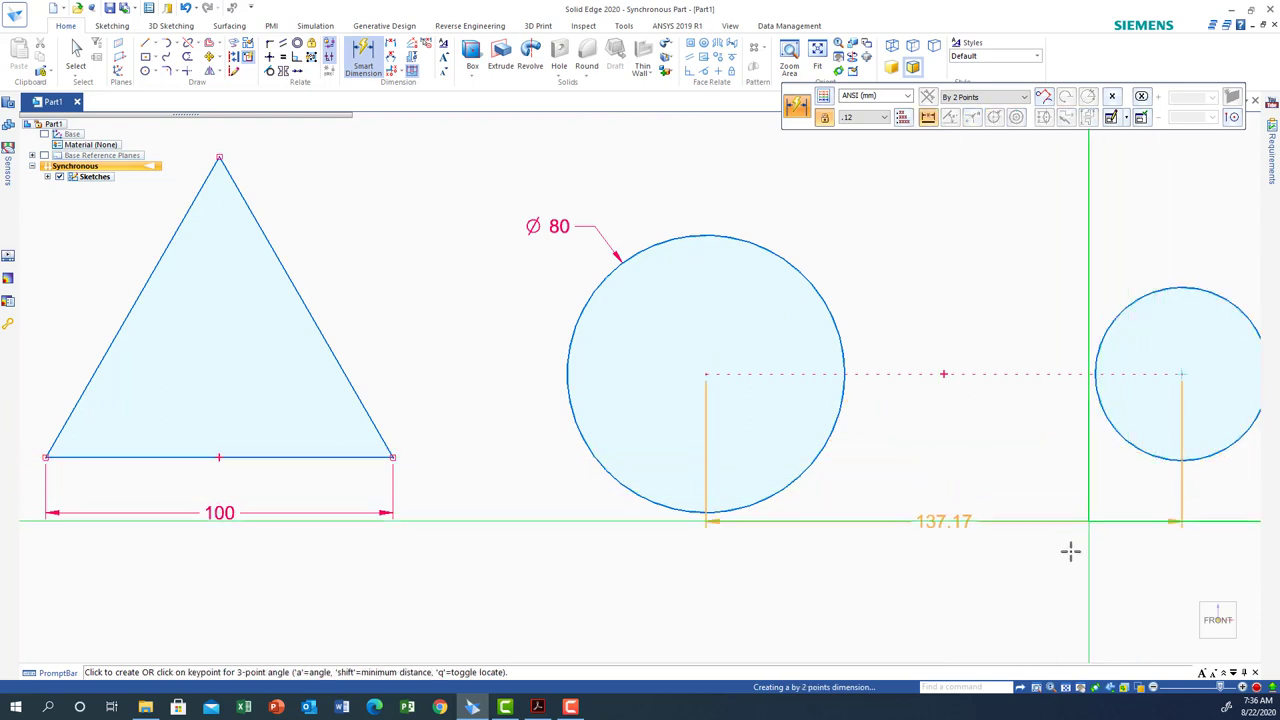
{"action": "left_click", "coordinate": [993, 615]}
{"action": "type", "text": "120"}
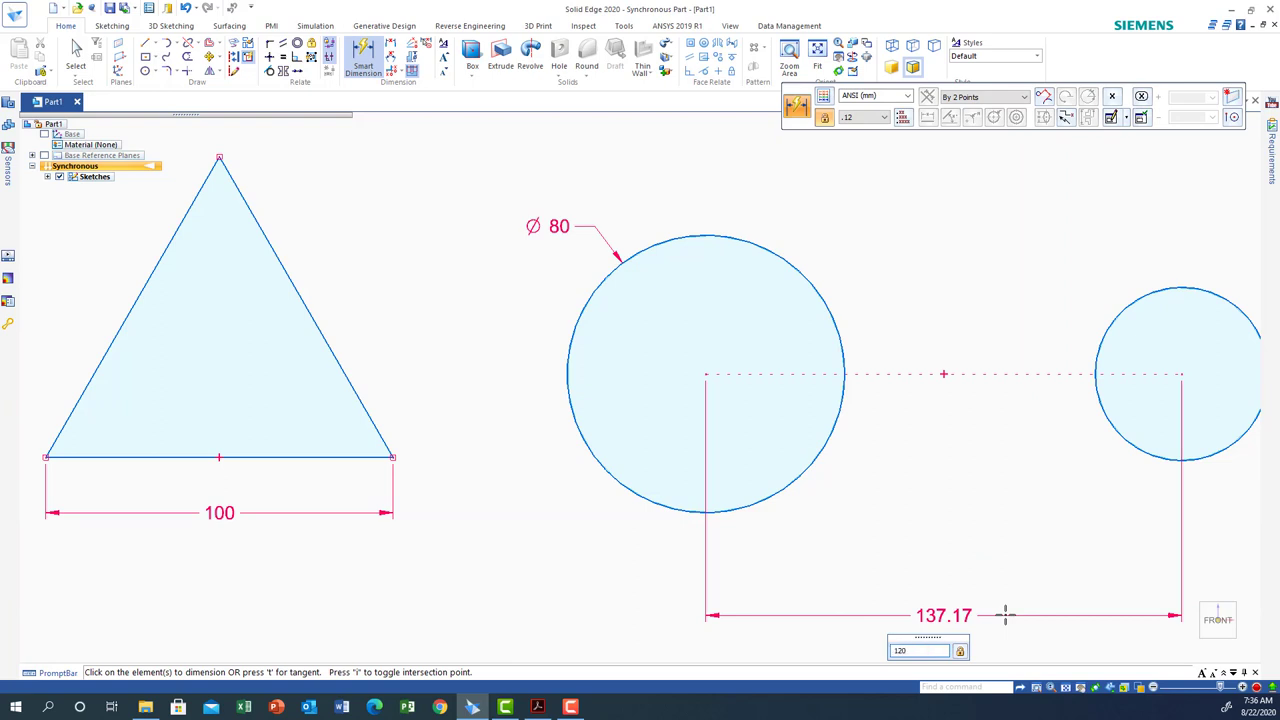
{"action": "key", "text": "Return"}
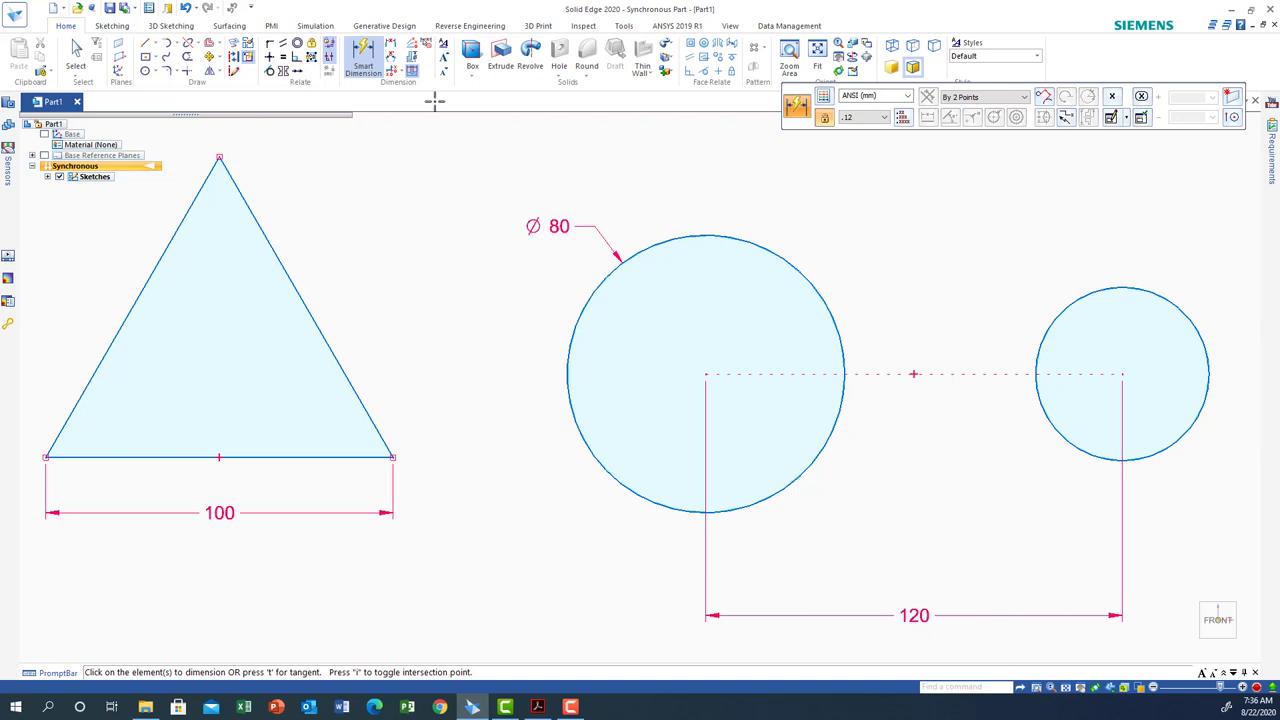
- Add a diameter dimension to the small circle, placing it above and to the right of the circle
{"action": "left_click", "coordinate": [1160, 291]}
{"action": "left_click", "coordinate": [1177, 238]}
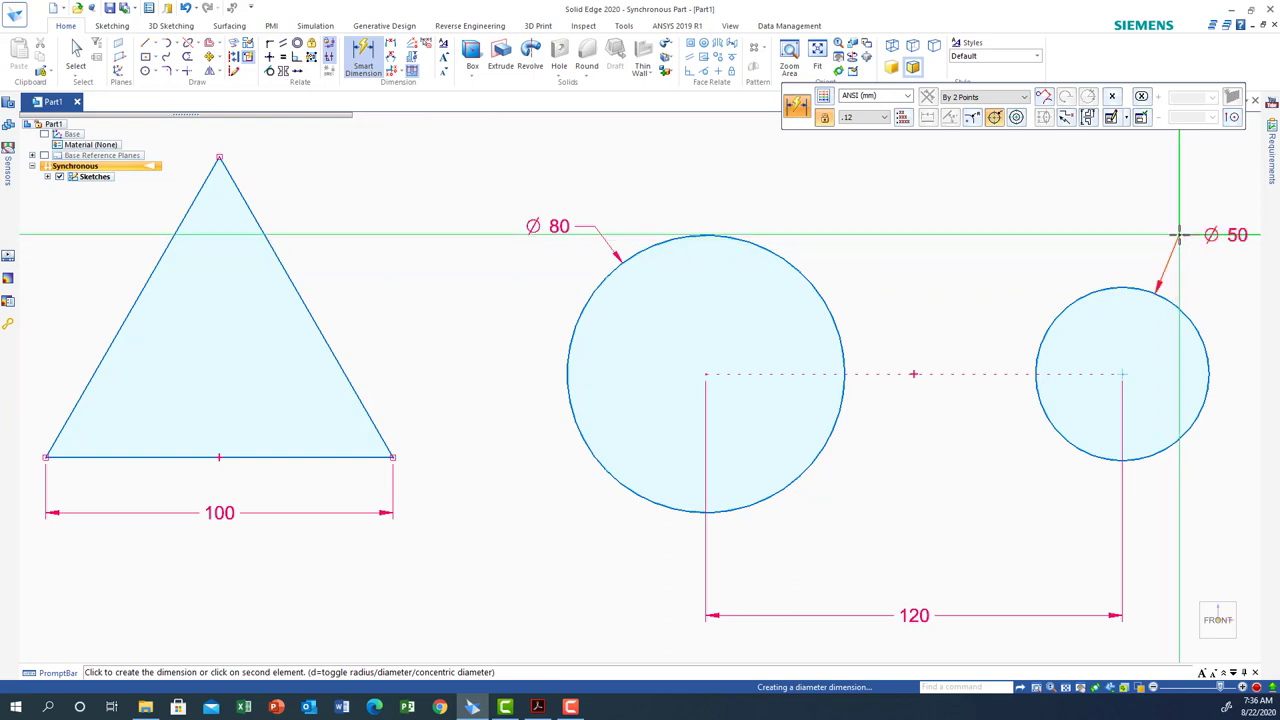
{"action": "key", "text": "Return"}
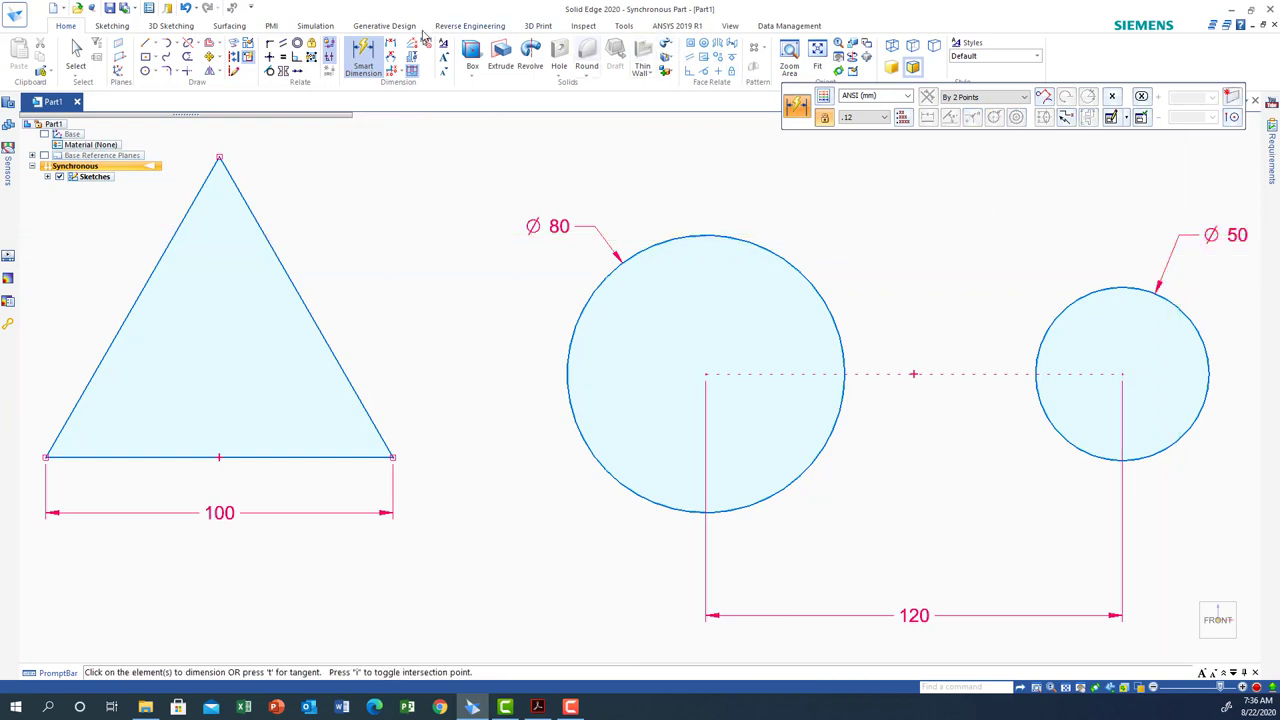
- Draw a line across the top from the large circle to the small circle, tangent to both
{"action": "left_click", "coordinate": [147, 43]}
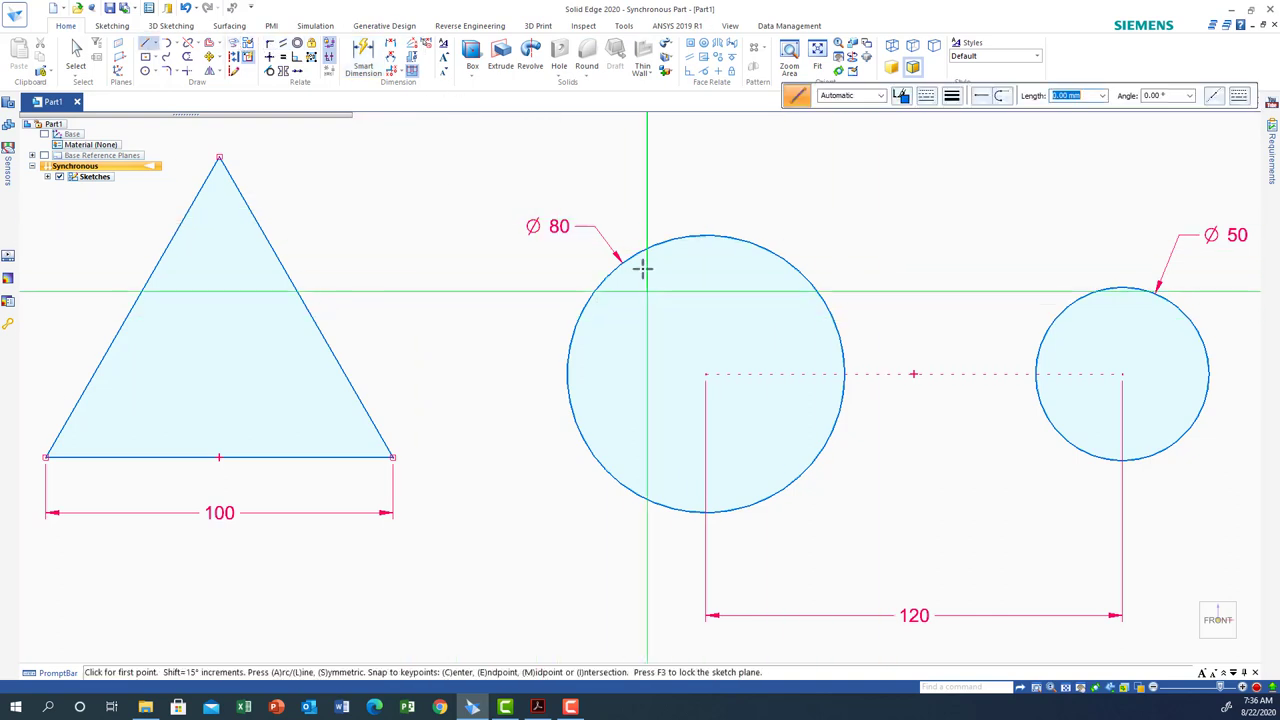
{"action": "left_click", "coordinate": [599, 283]}
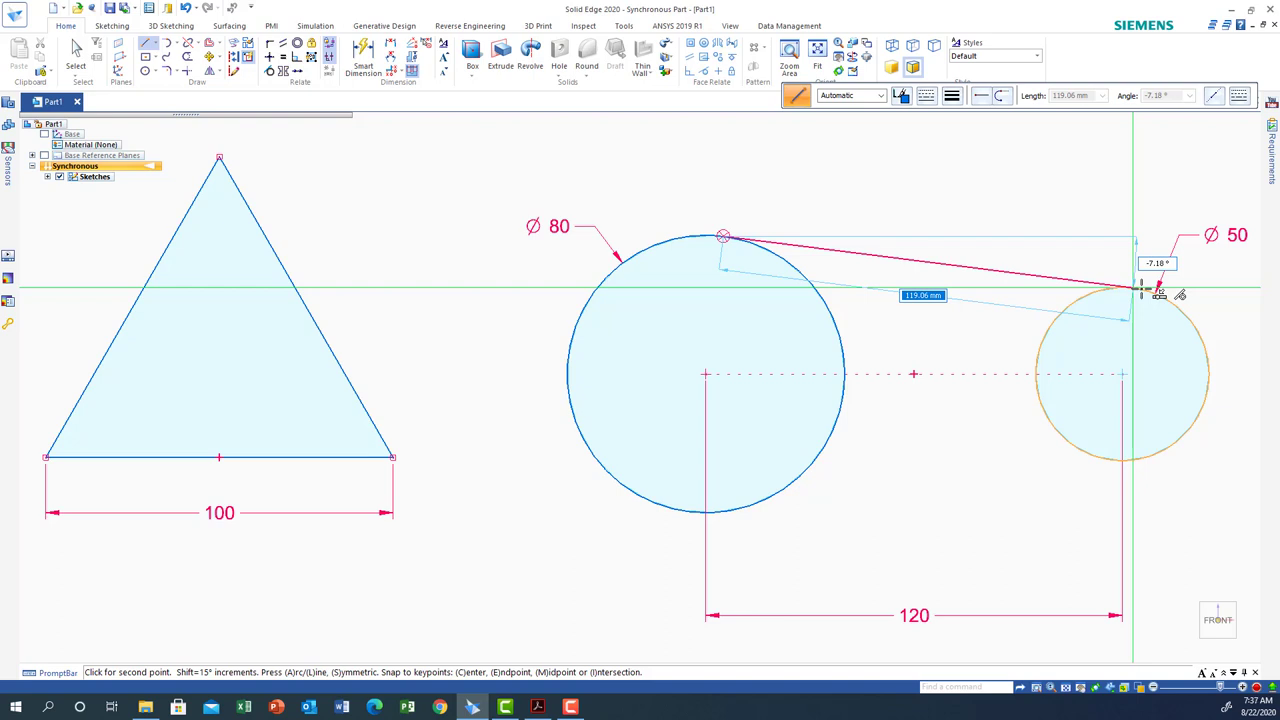
{"action": "left_click", "coordinate": [1140, 288]}
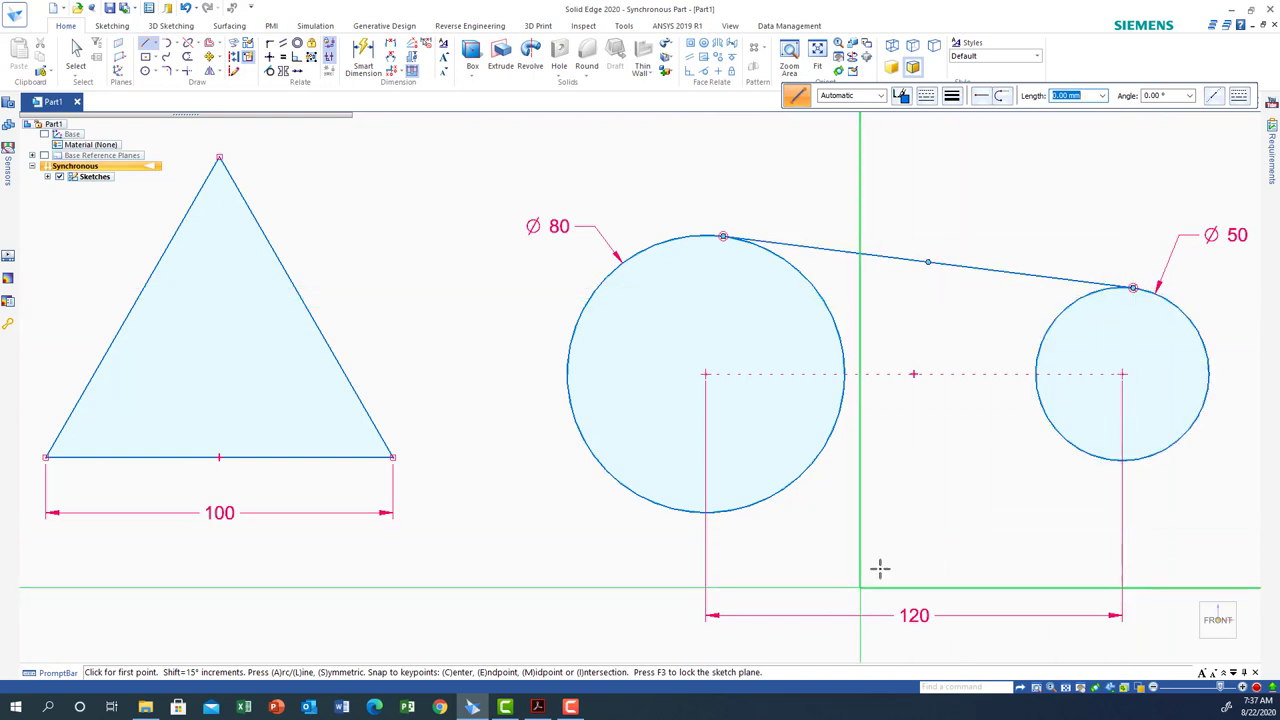
- Draw a lower line tangent to the large circle and ending on the small circle, and apply a Tangent relation between it and the small circle
{"action": "left_click", "coordinate": [634, 492]}
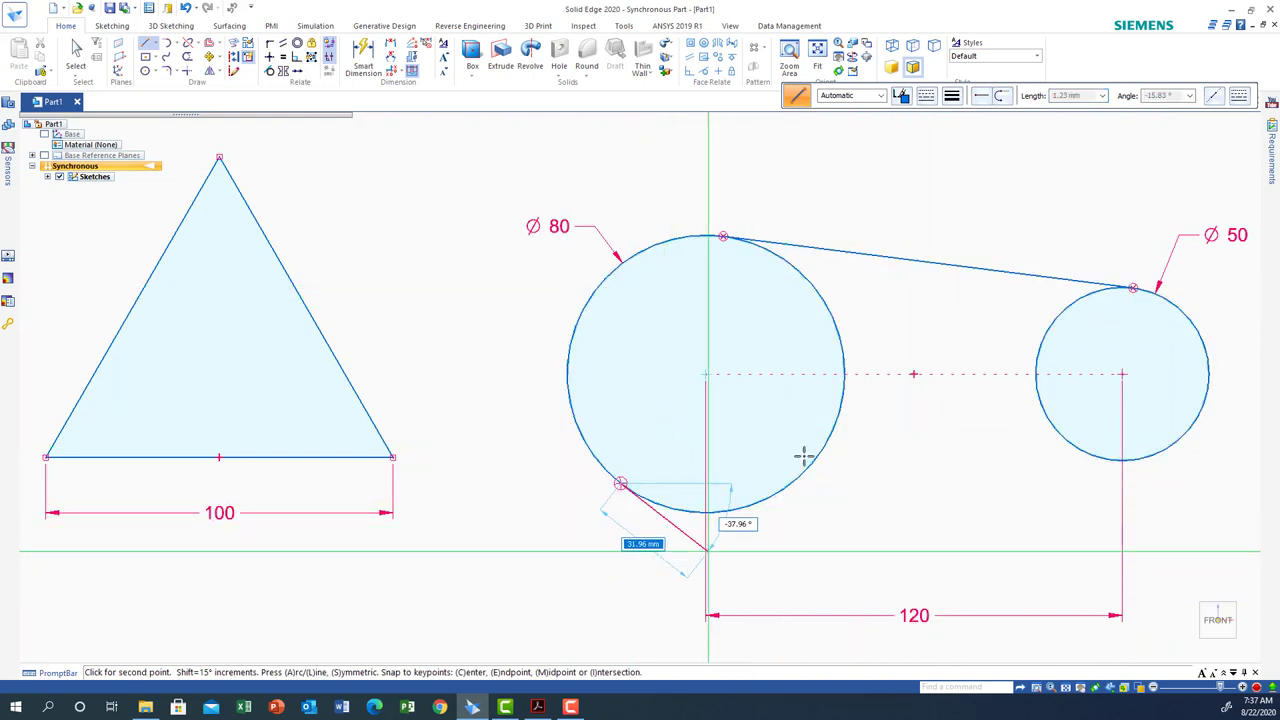
{"action": "left_click", "coordinate": [1076, 446]}
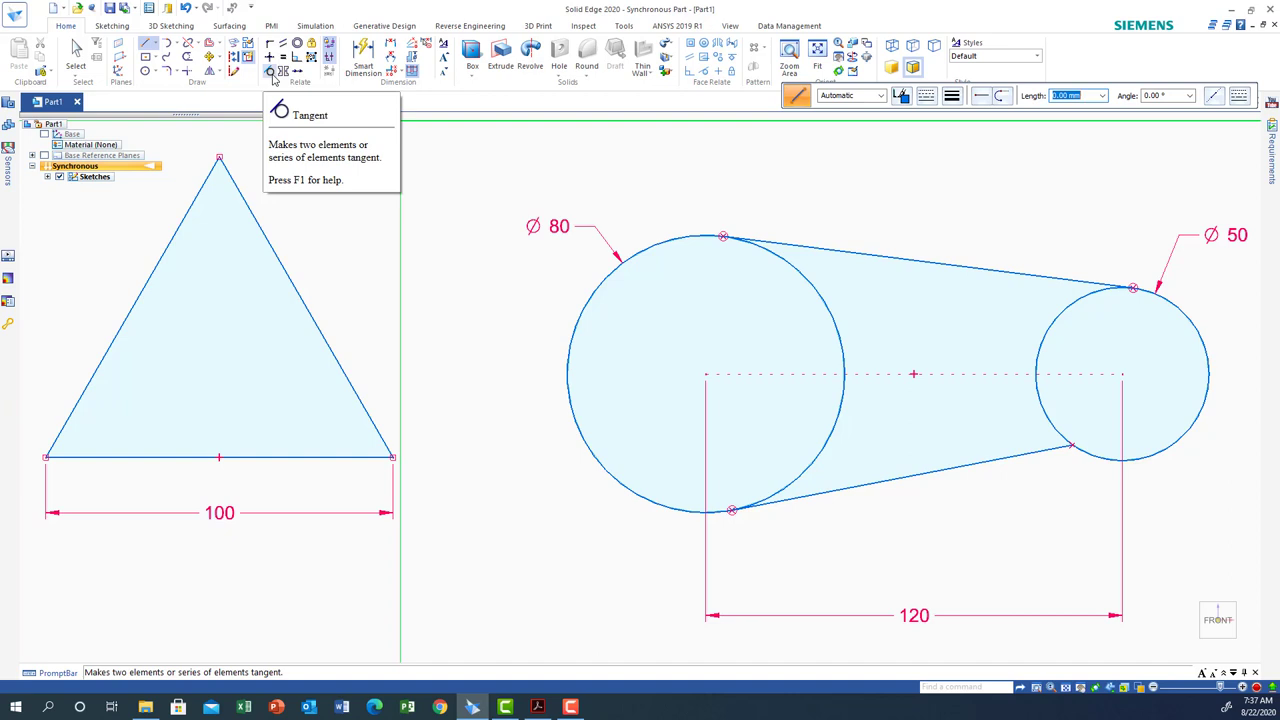
{"action": "left_click", "coordinate": [270, 72]}
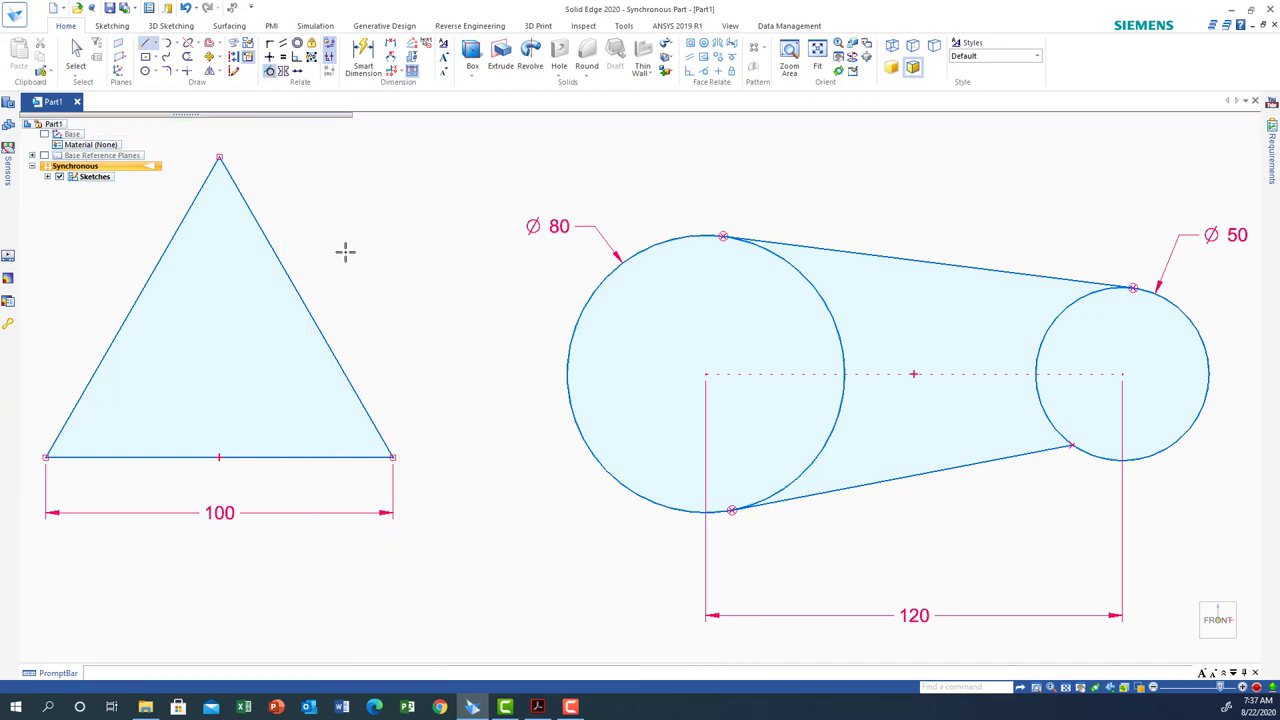
{"action": "left_click", "coordinate": [942, 469]}
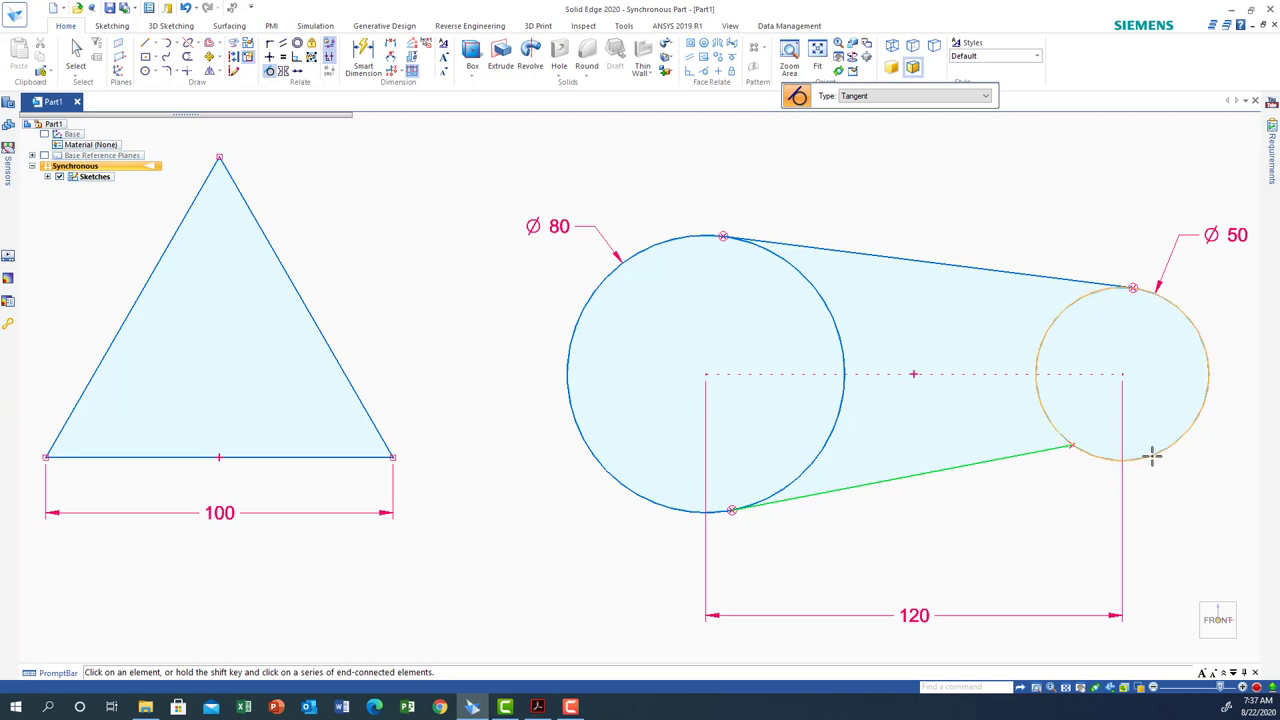
{"action": "left_click", "coordinate": [1152, 455]}
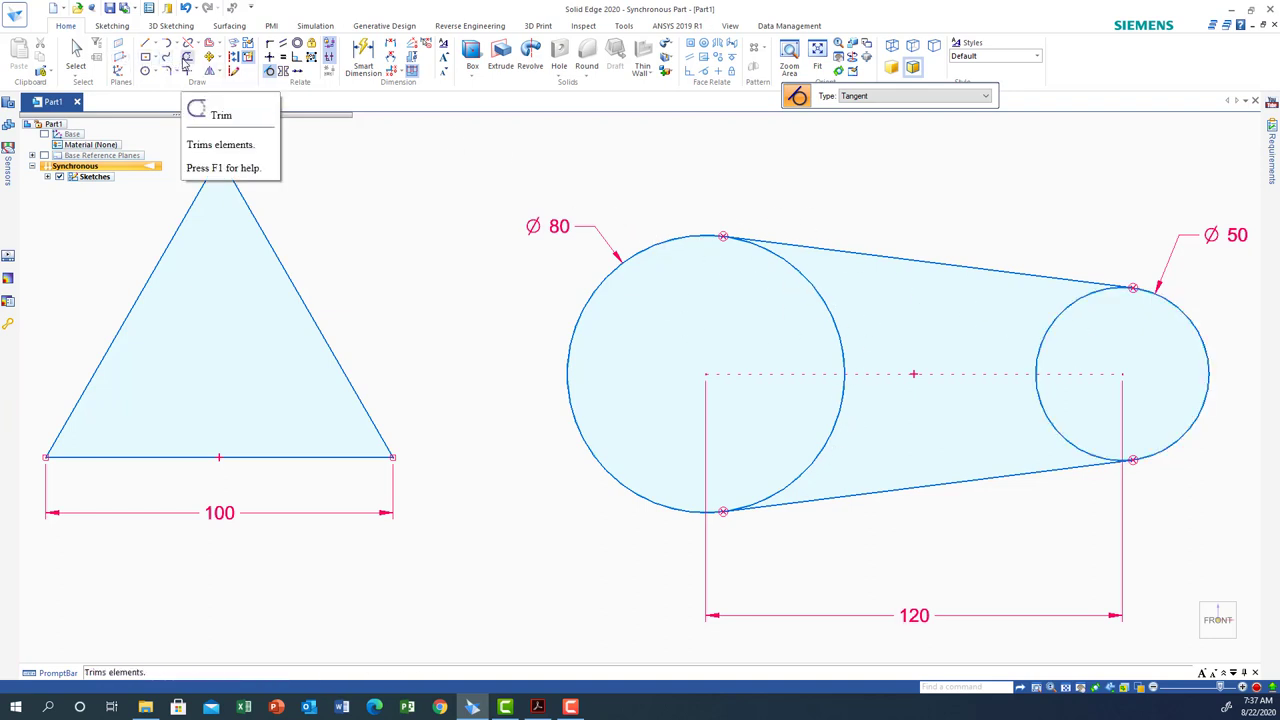
- Trim the inner arcs of both circles between the tangent lines, leaving a single closed outline
{"action": "left_click", "coordinate": [187, 60]}
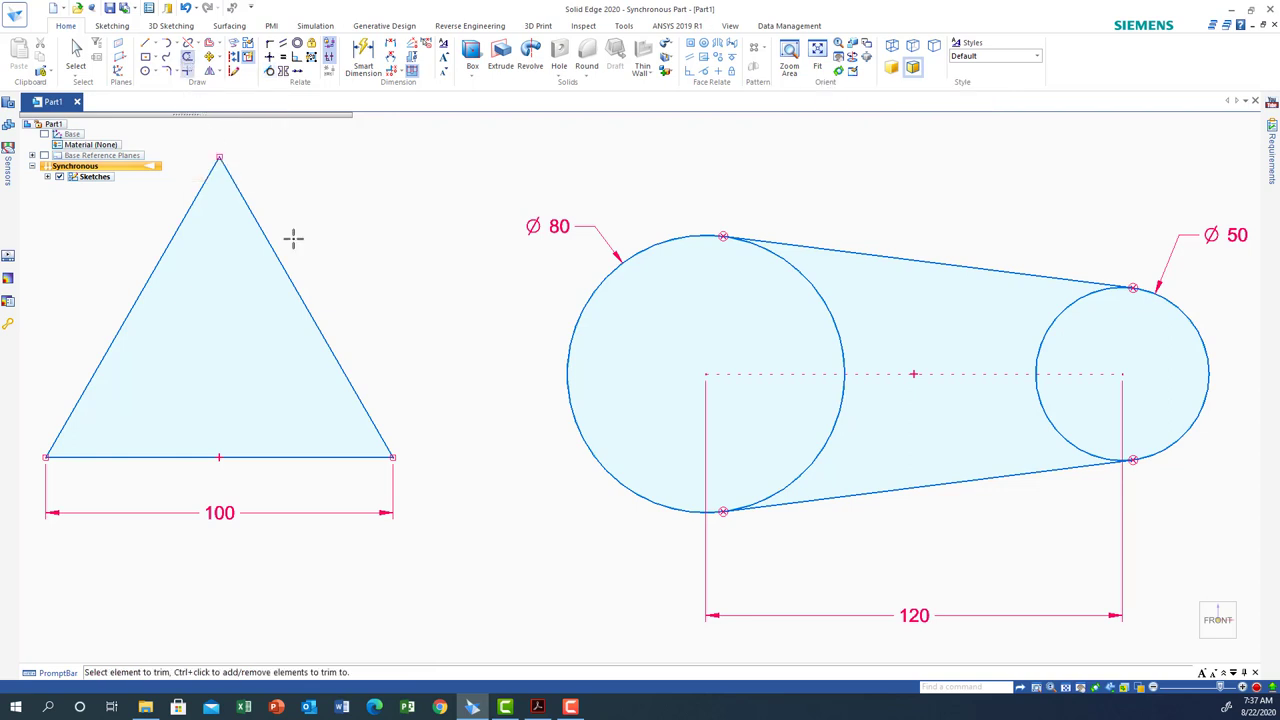
{"action": "left_click", "coordinate": [826, 308]}
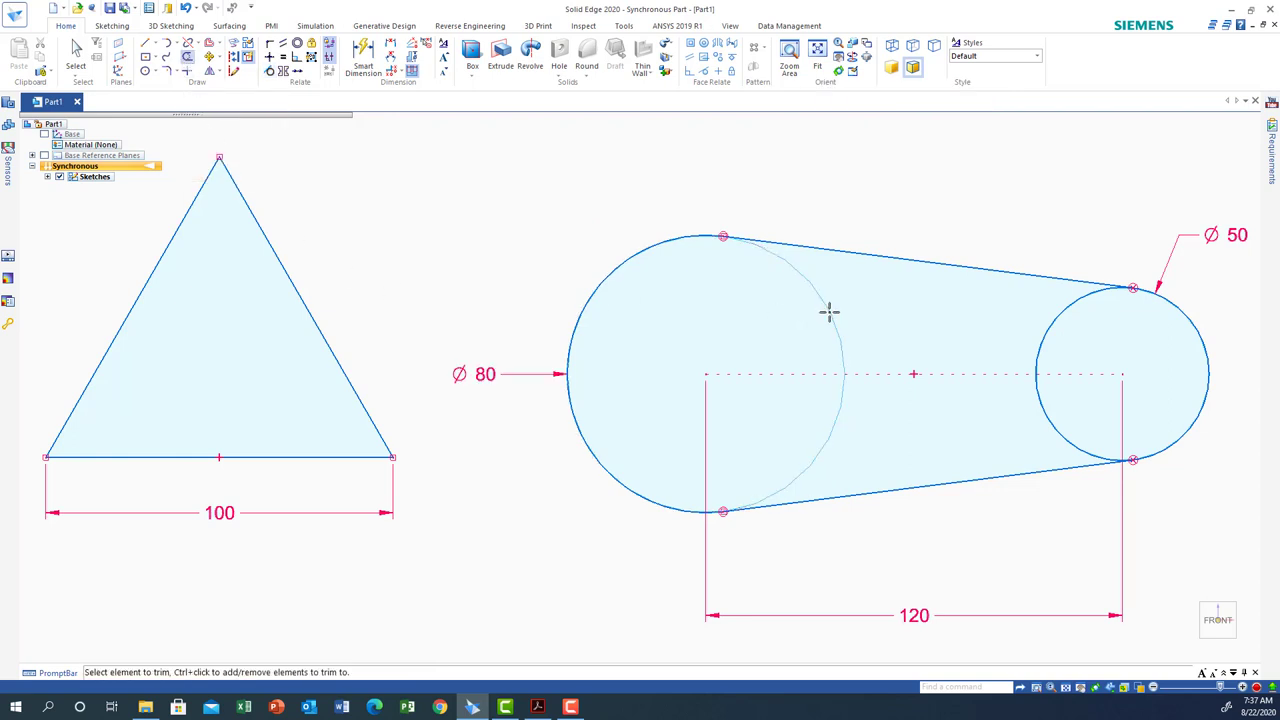
{"action": "left_click", "coordinate": [1037, 369]}
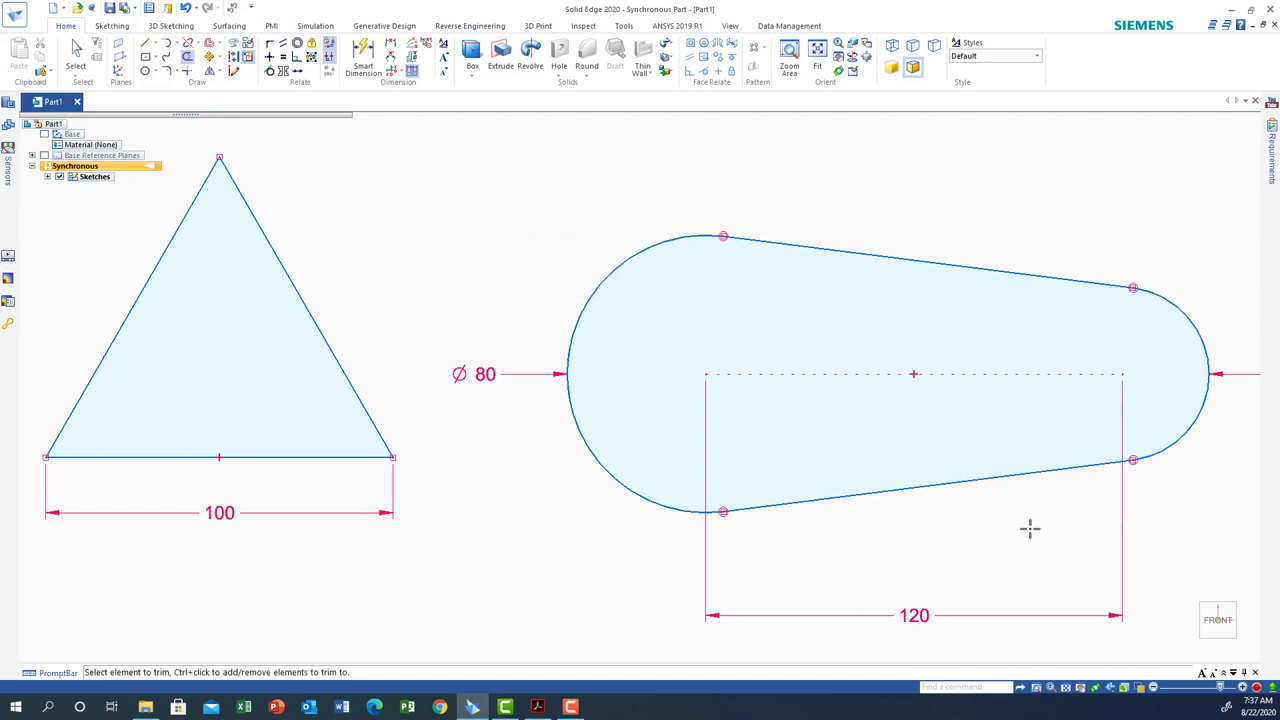
- Reposition the small arc's diameter dimension so its leader points at the arc from above and to the right of the profile
{"action": "left_click", "coordinate": [1097, 688]}
{"action": "left_click_drag", "start_coordinate": [999, 437], "coordinate": [755, 432]}
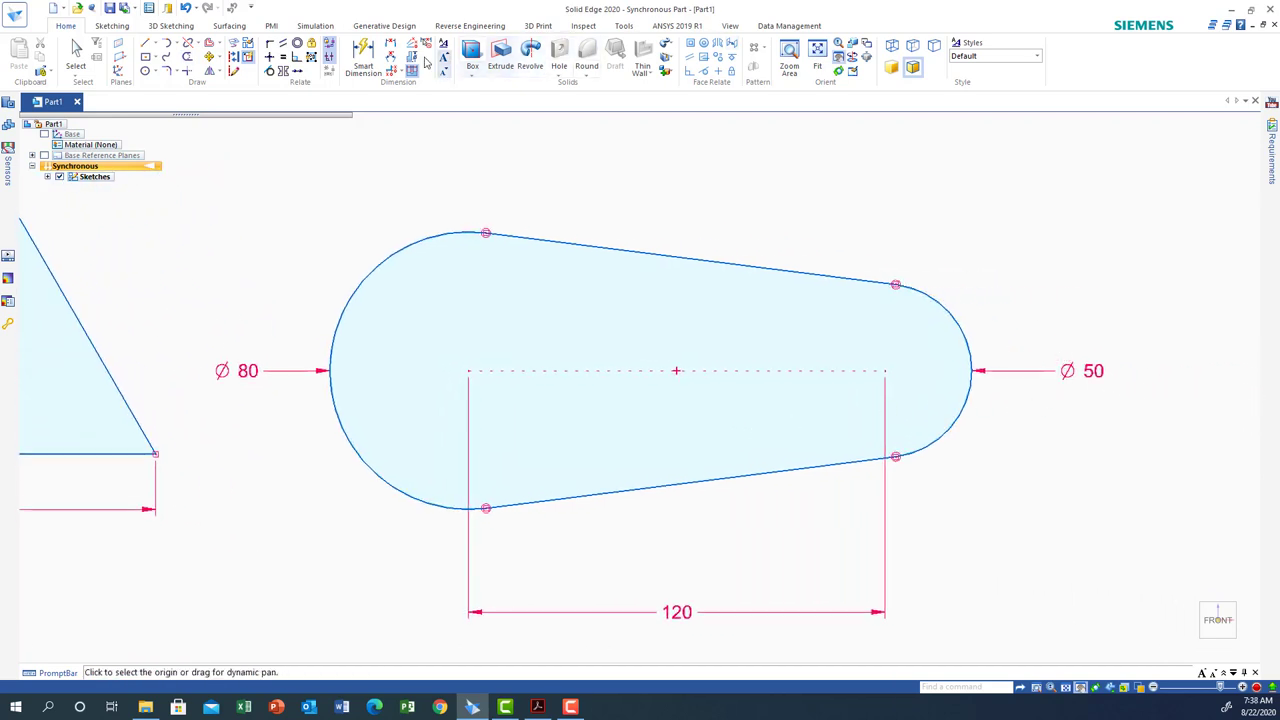
{"action": "left_click", "coordinate": [76, 55]}
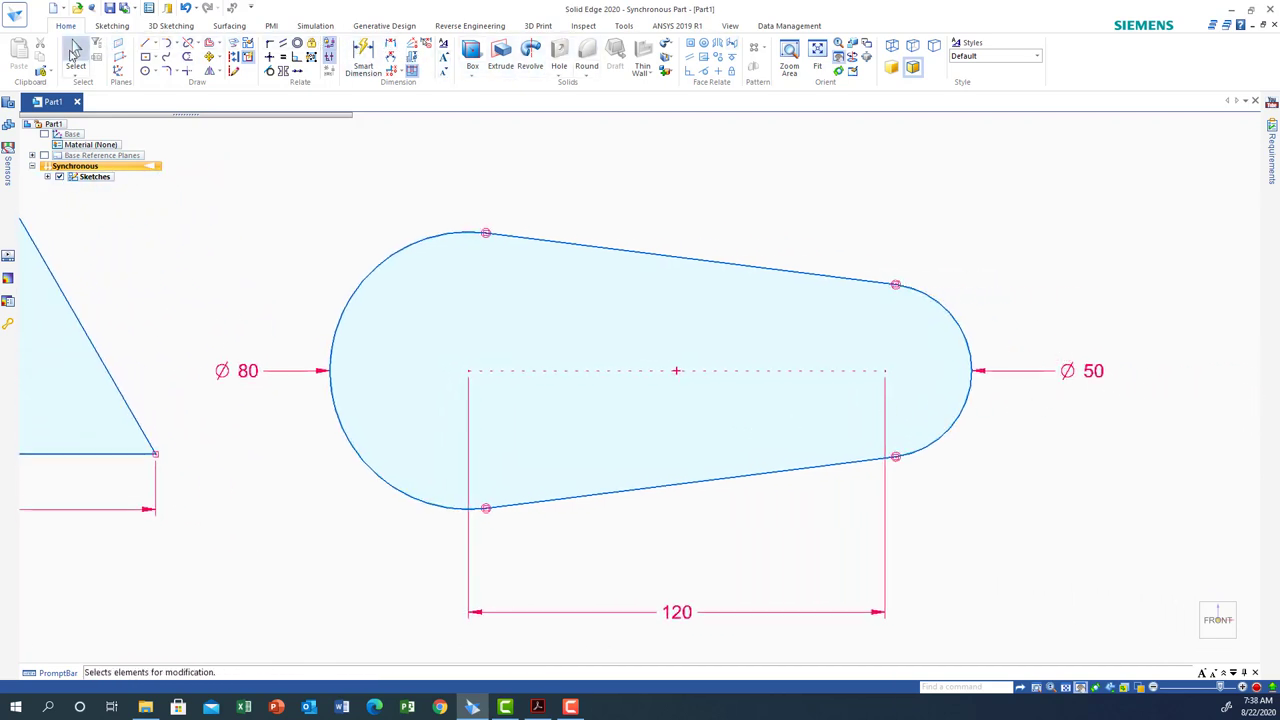
{"action": "left_click", "coordinate": [1058, 373]}
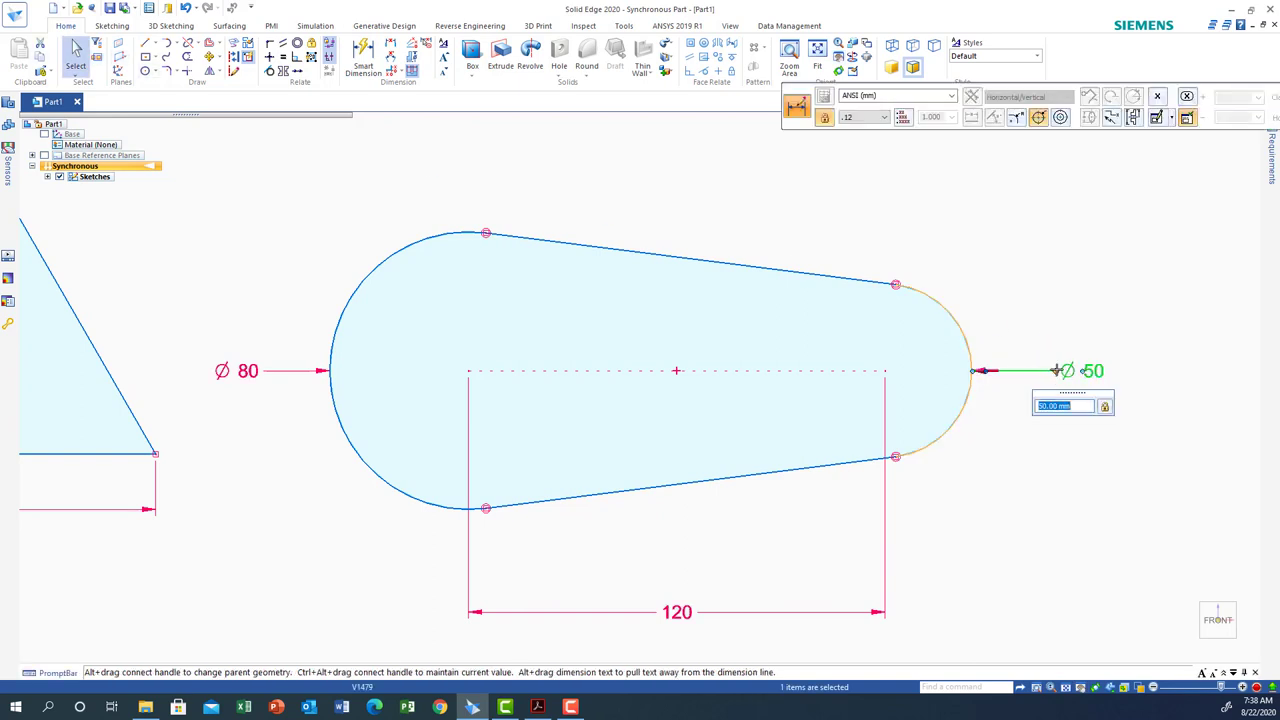
{"action": "mouse_move", "coordinate": [1058, 371]}
{"action": "left_mouse_down"}
{"action": "mouse_move", "coordinate": [1020, 291]}
{"action": "mouse_move", "coordinate": [1071, 329]}
{"action": "mouse_move", "coordinate": [1053, 368]}
{"action": "left_mouse_up"}
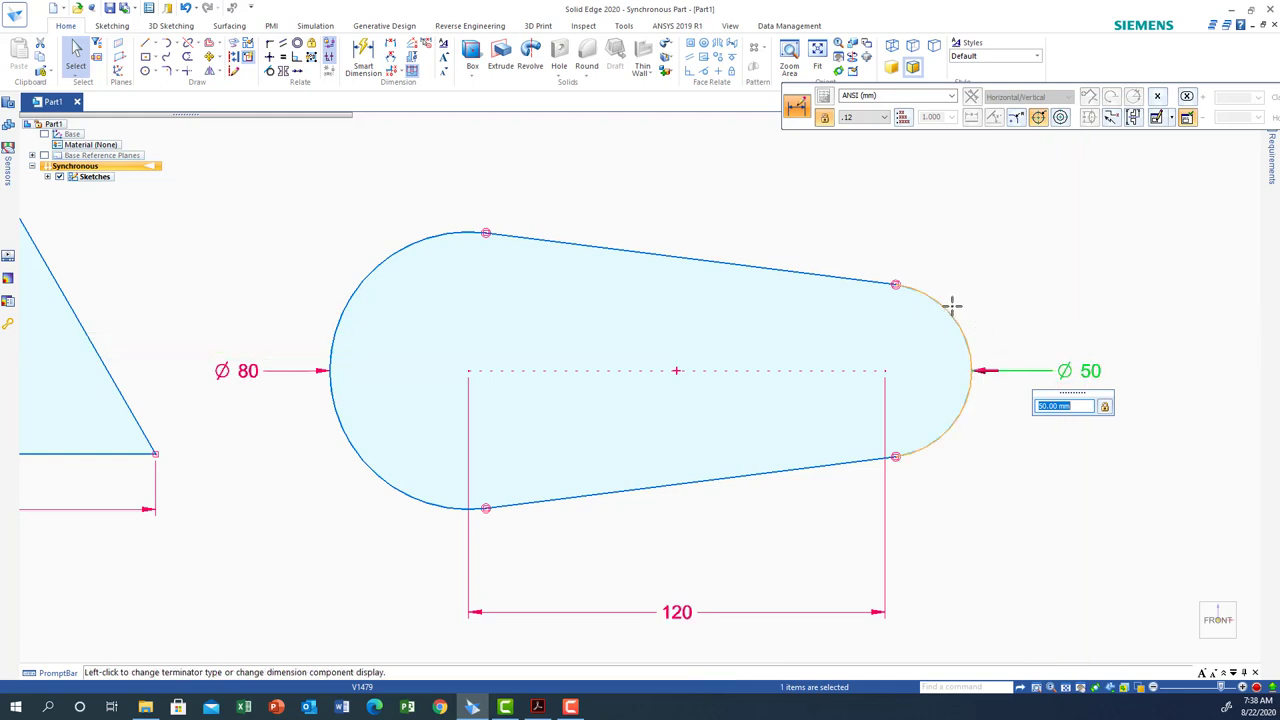
{"action": "left_click_drag", "start_coordinate": [988, 376], "coordinate": [957, 263]}
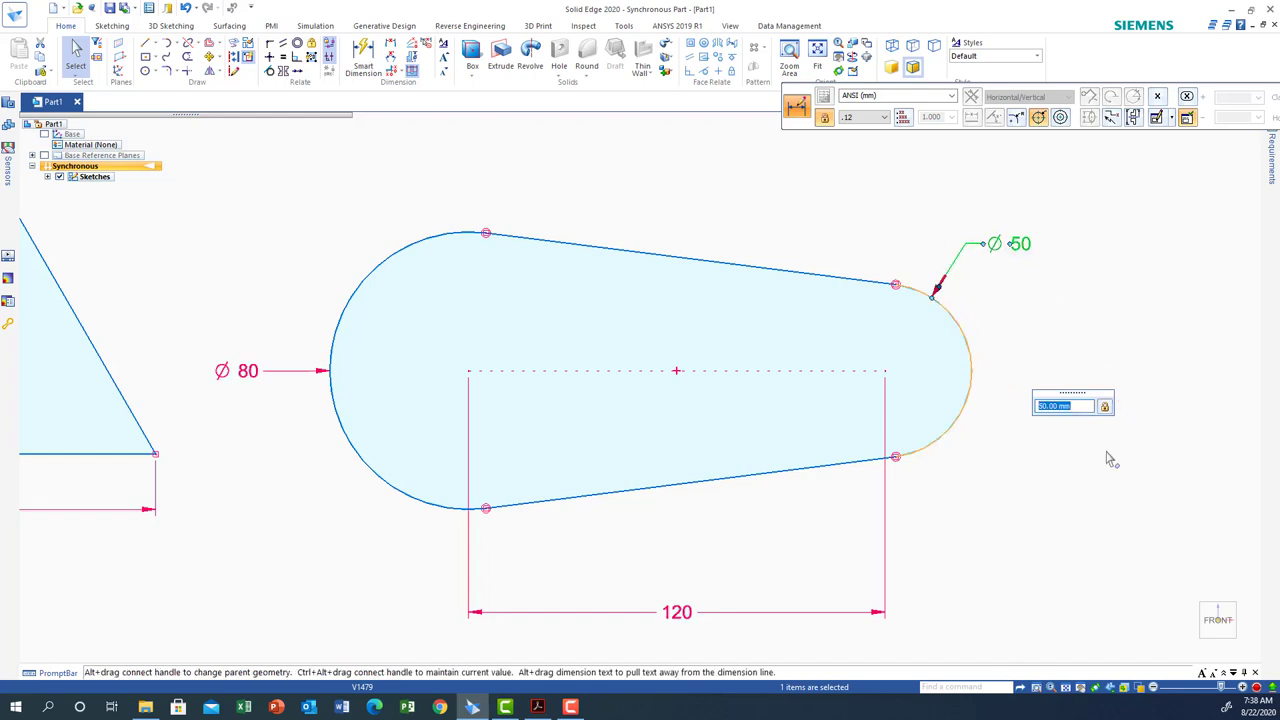
{"action": "left_click", "coordinate": [1078, 540]}
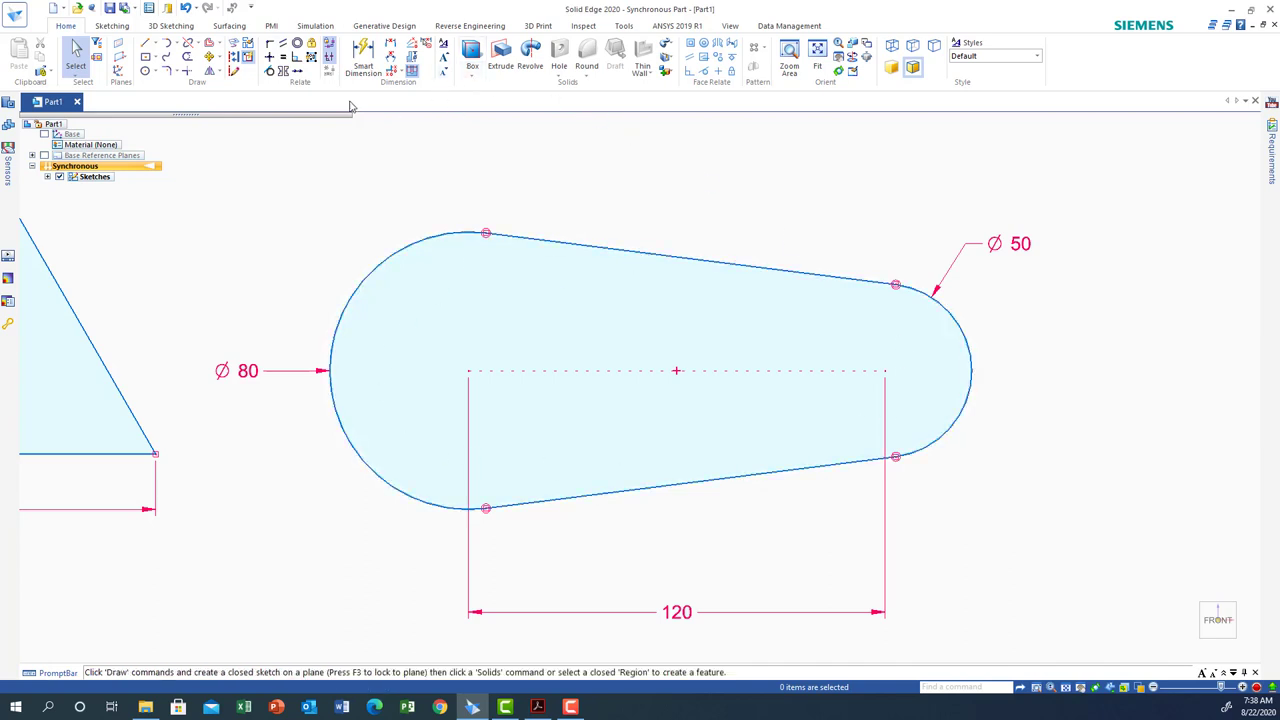
- Offset the whole closed tapered outline inward by 8 mm
{"action": "left_click", "coordinate": [209, 46]}
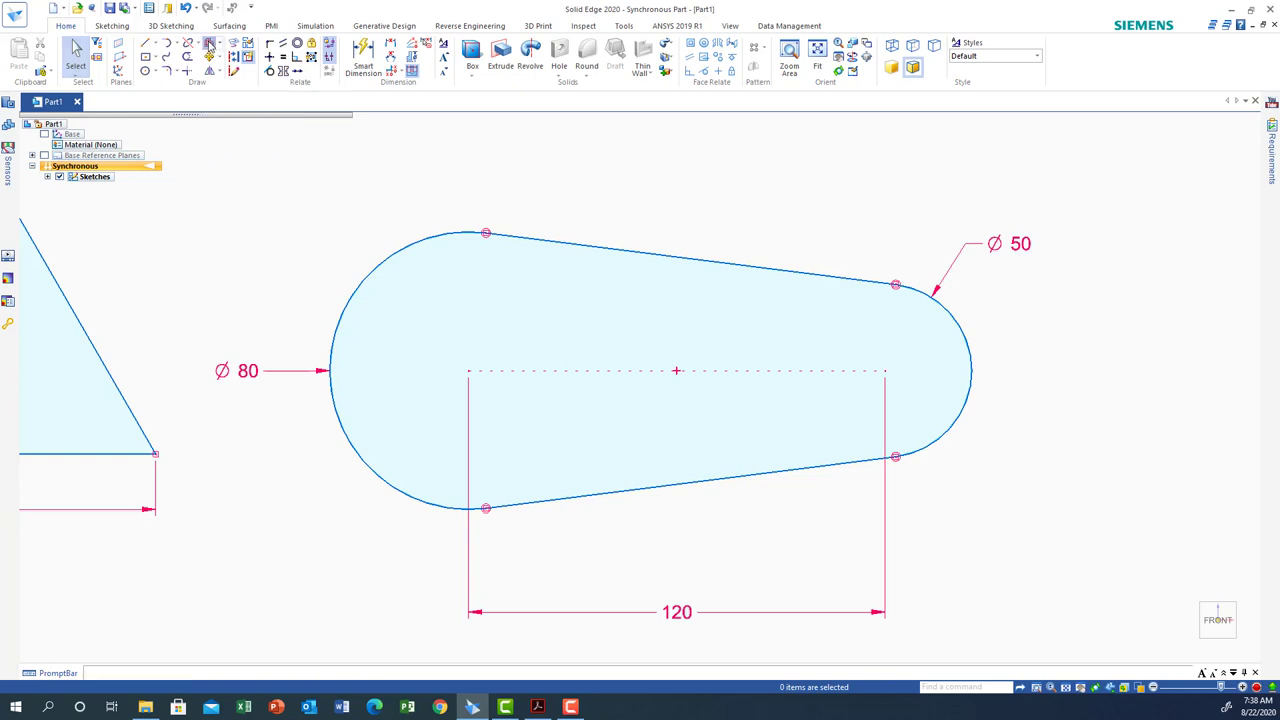
{"action": "left_click", "coordinate": [606, 247]}
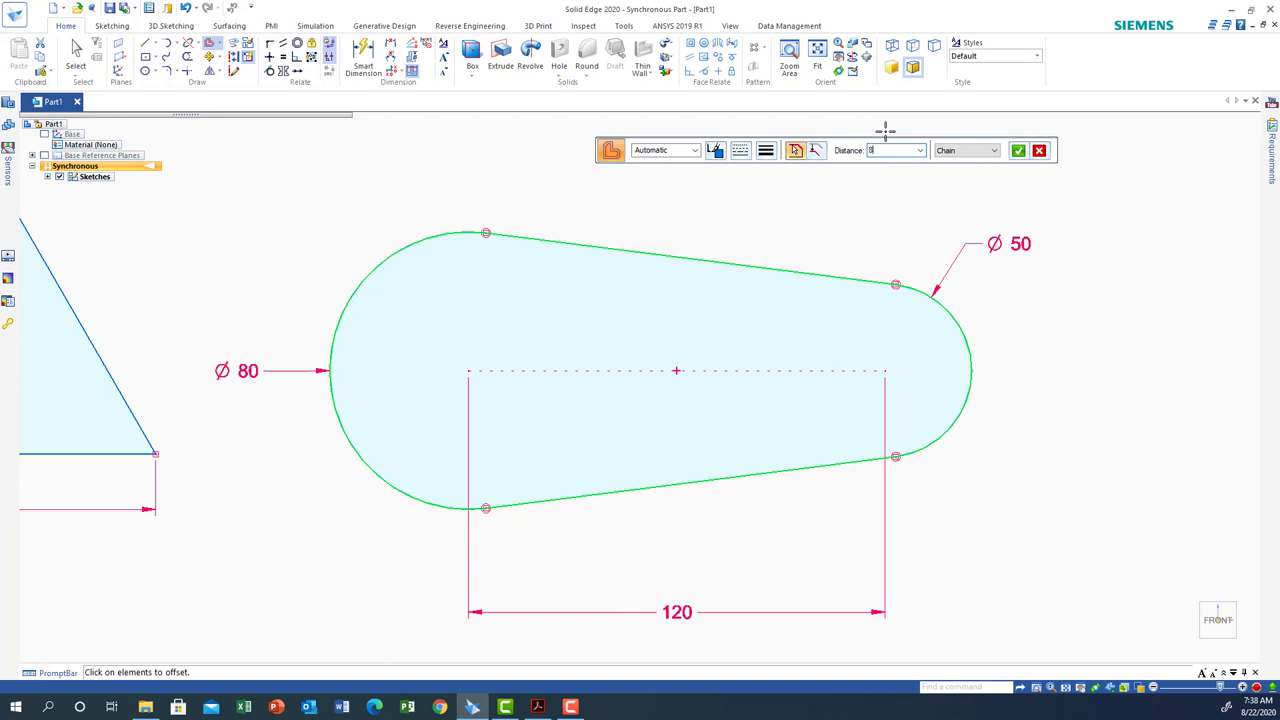
{"action": "key", "text": "Return"}
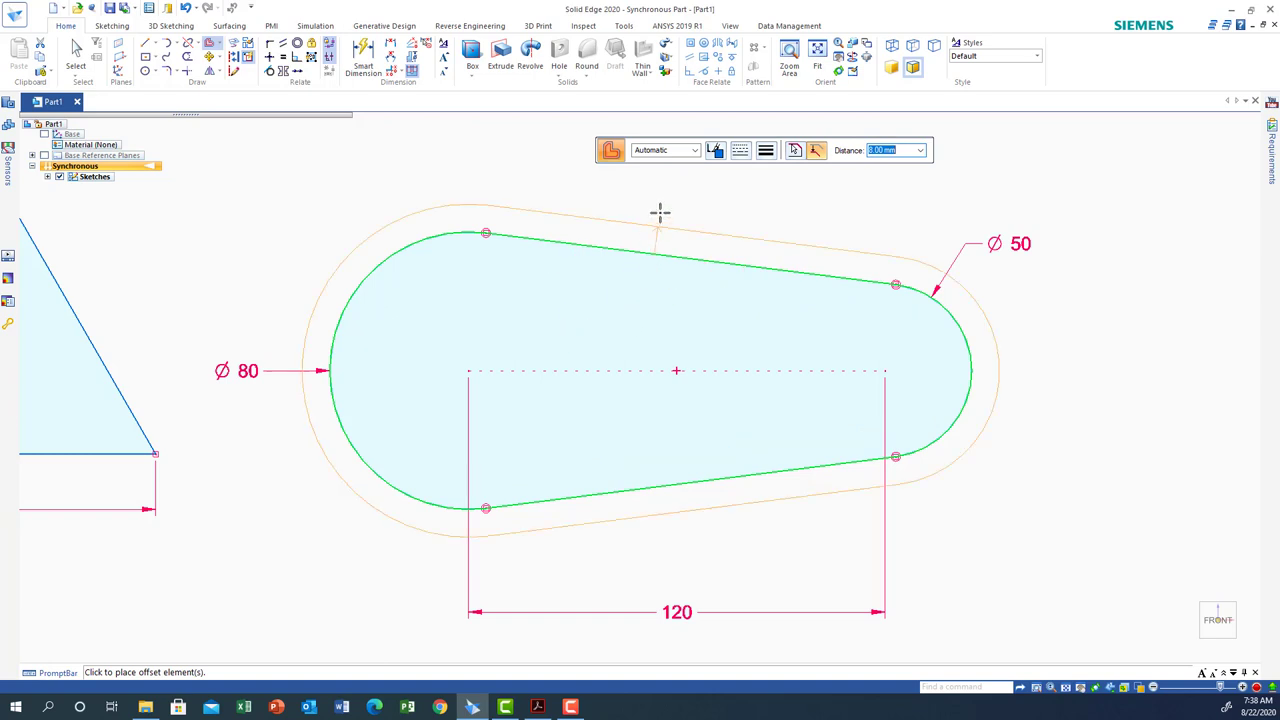
{"action": "left_click", "coordinate": [653, 308]}
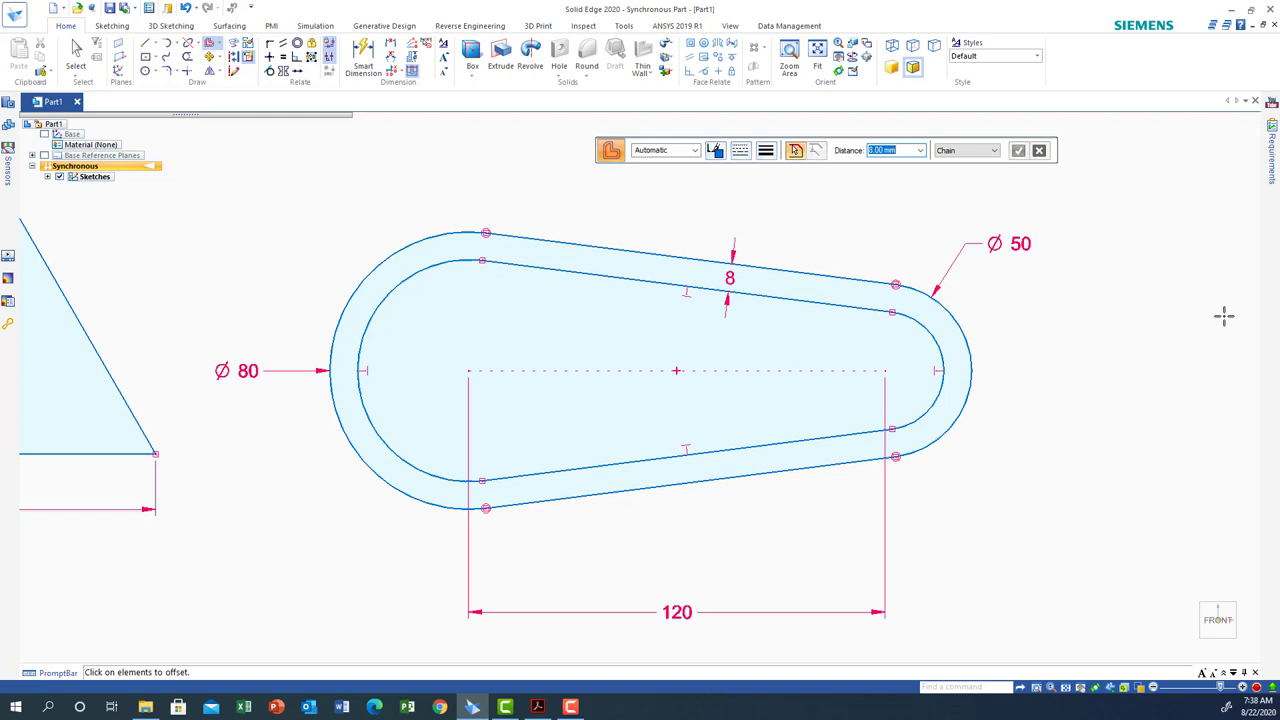
- Make empty sketch space beside the tapered profile, and switch to the ME 103 - Intro PDF in Acrobat to examine the next exercise's dimensions
{"action": "left_click", "coordinate": [1080, 688]}
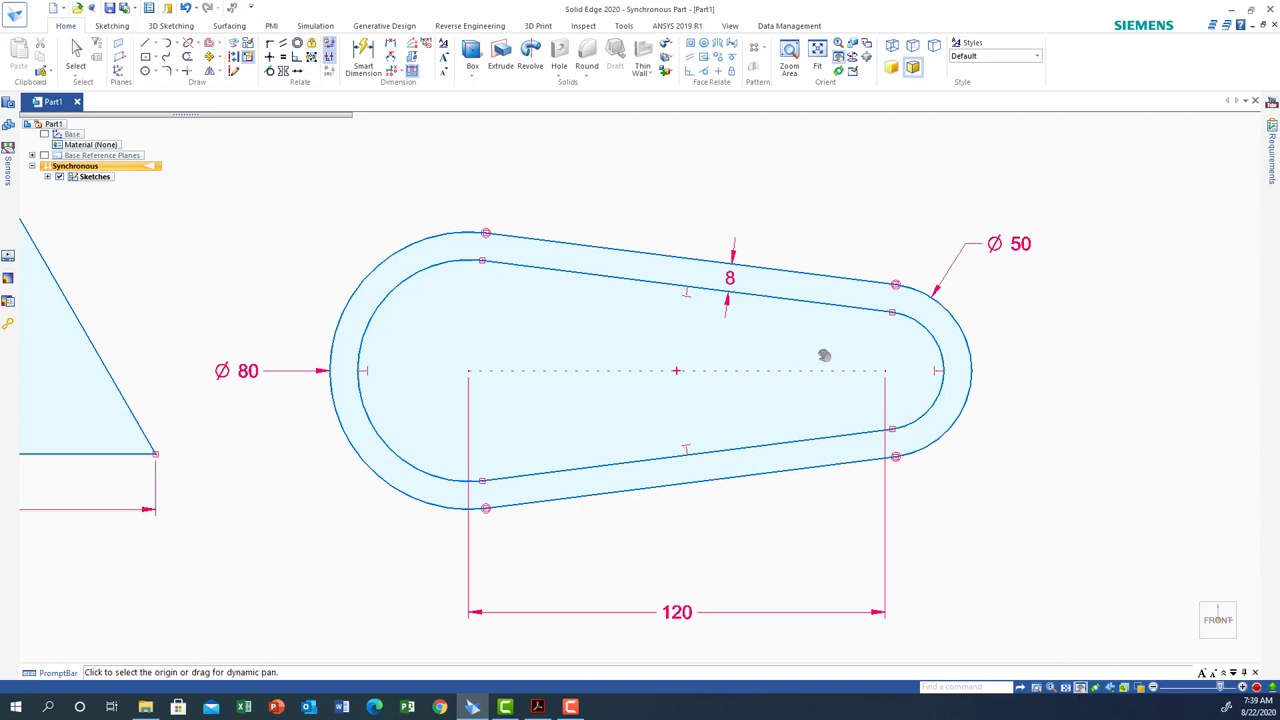
{"action": "mouse_move", "coordinate": [823, 354]}
{"action": "left_mouse_down"}
{"action": "mouse_move", "coordinate": [289, 374]}
{"action": "mouse_move", "coordinate": [104, 352]}
{"action": "left_mouse_up"}
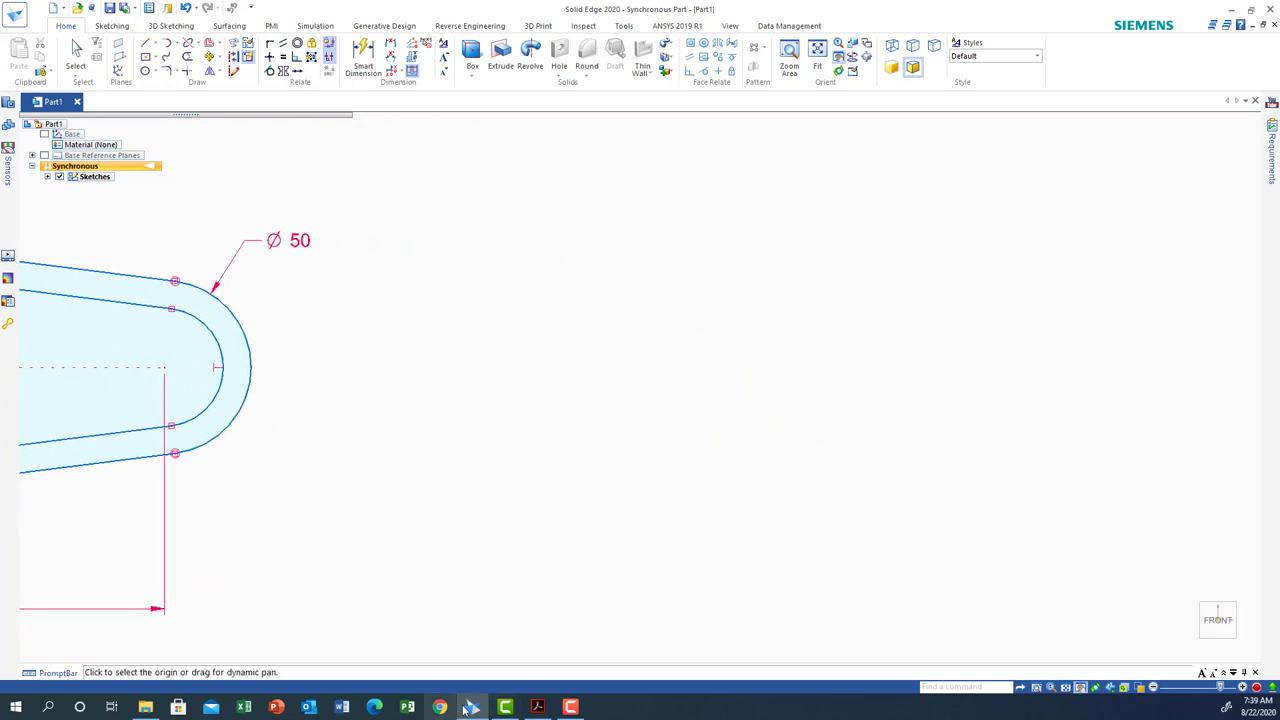
{"action": "left_click", "coordinate": [537, 707]}
{"action": "scroll", "coordinate": [700, 497], "scroll_direction": "down", "scroll_amount": 1}
{"action": "scroll", "coordinate": [700, 497], "scroll_direction": "down", "scroll_amount": 10}
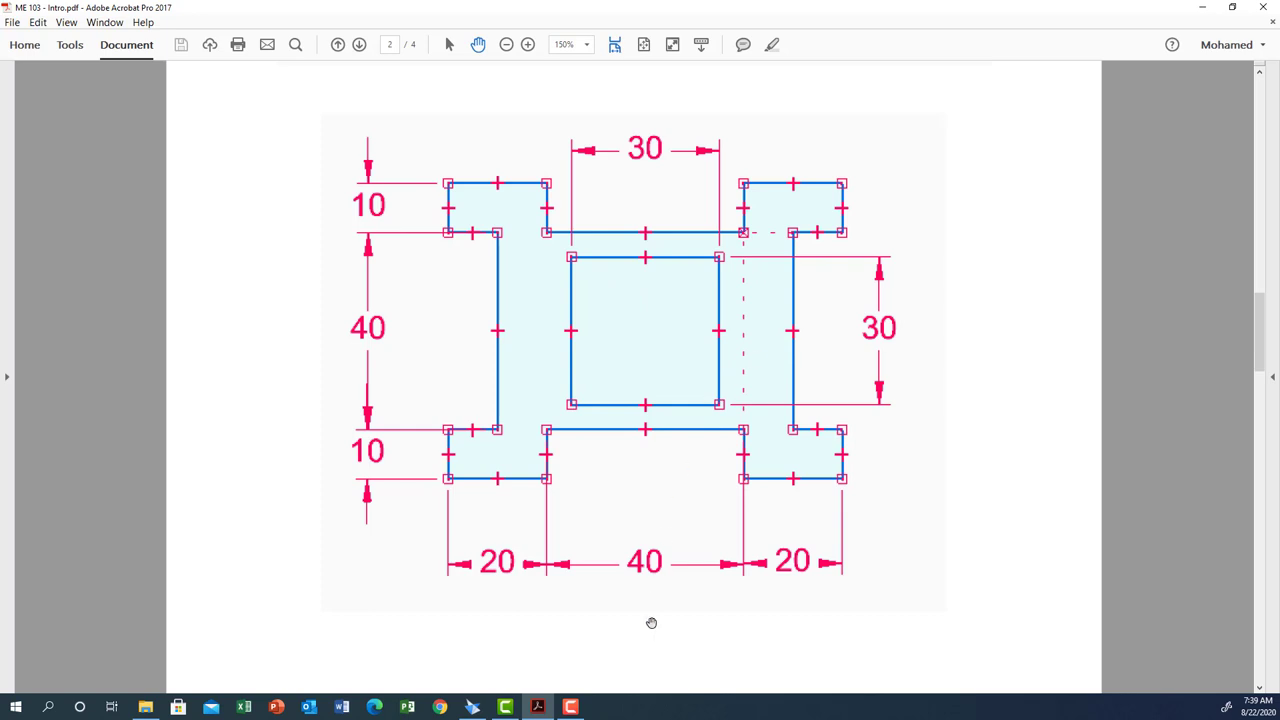
- Return to Solid Edge and start a line chain right of the tapered profile: 20 mm horizontally to the right, 10 mm vertically up
{"action": "left_click", "coordinate": [472, 707]}
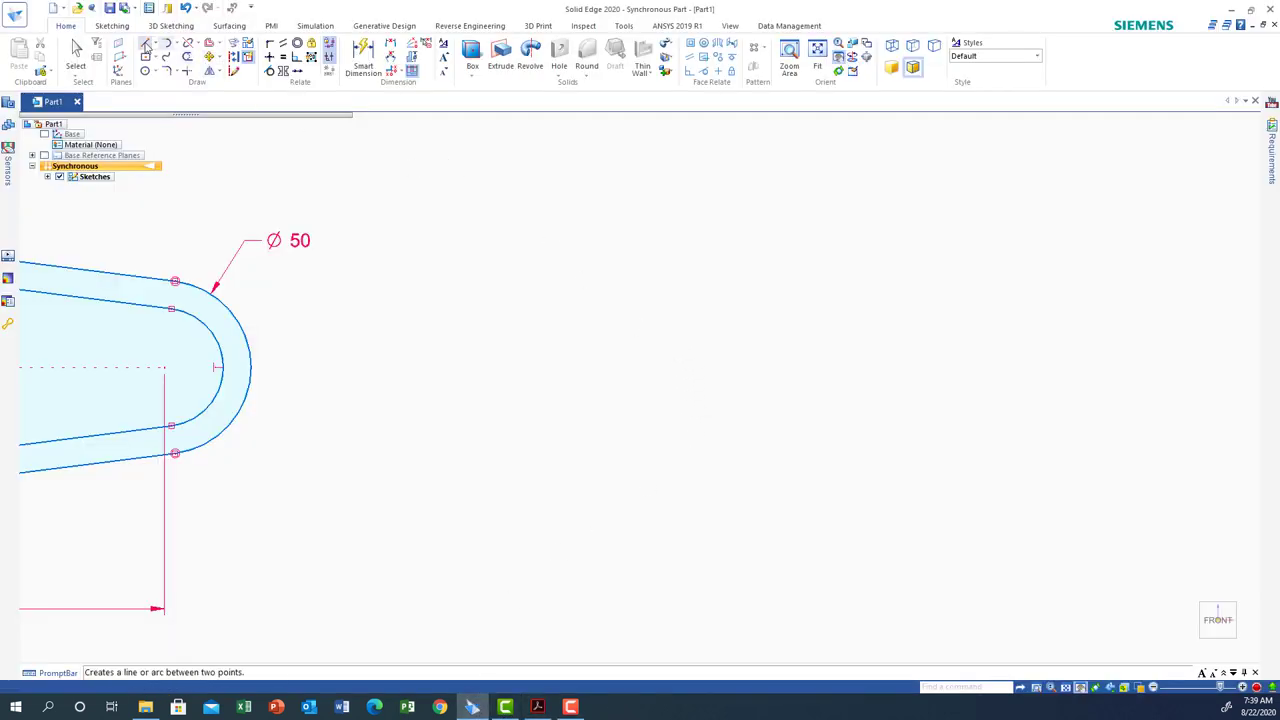
{"action": "left_click", "coordinate": [145, 47]}
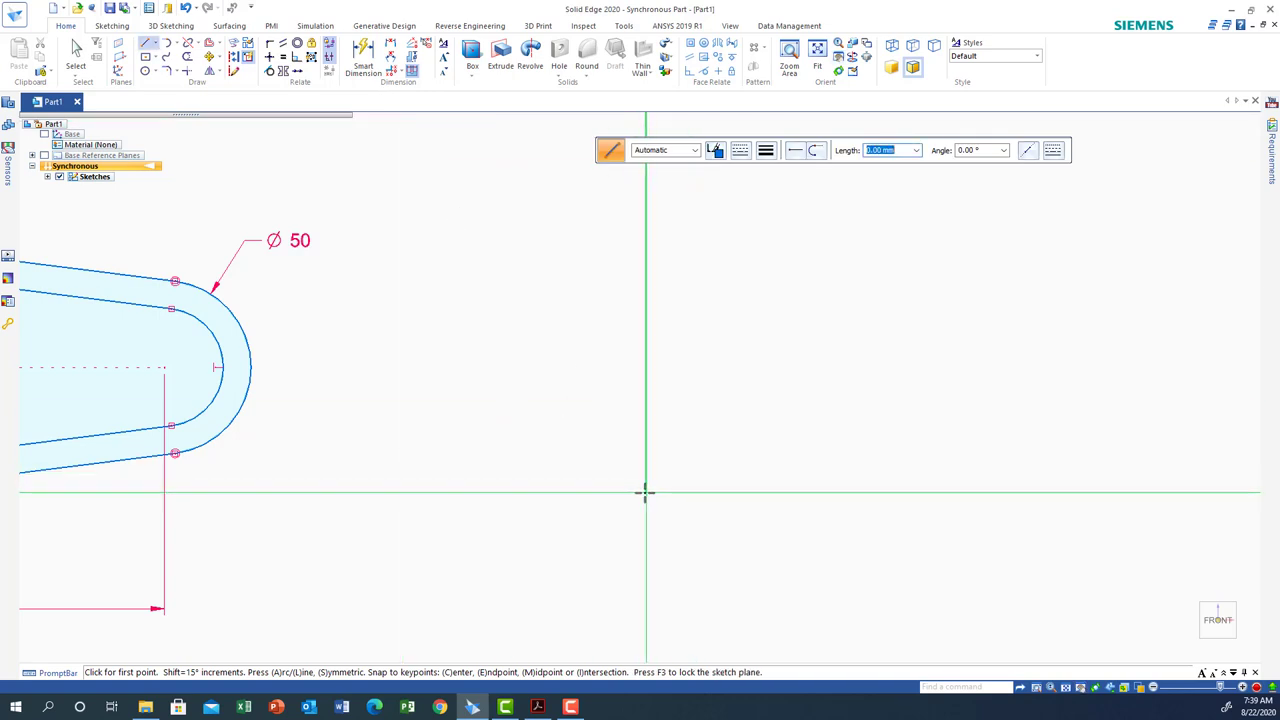
{"action": "left_click", "coordinate": [632, 490]}
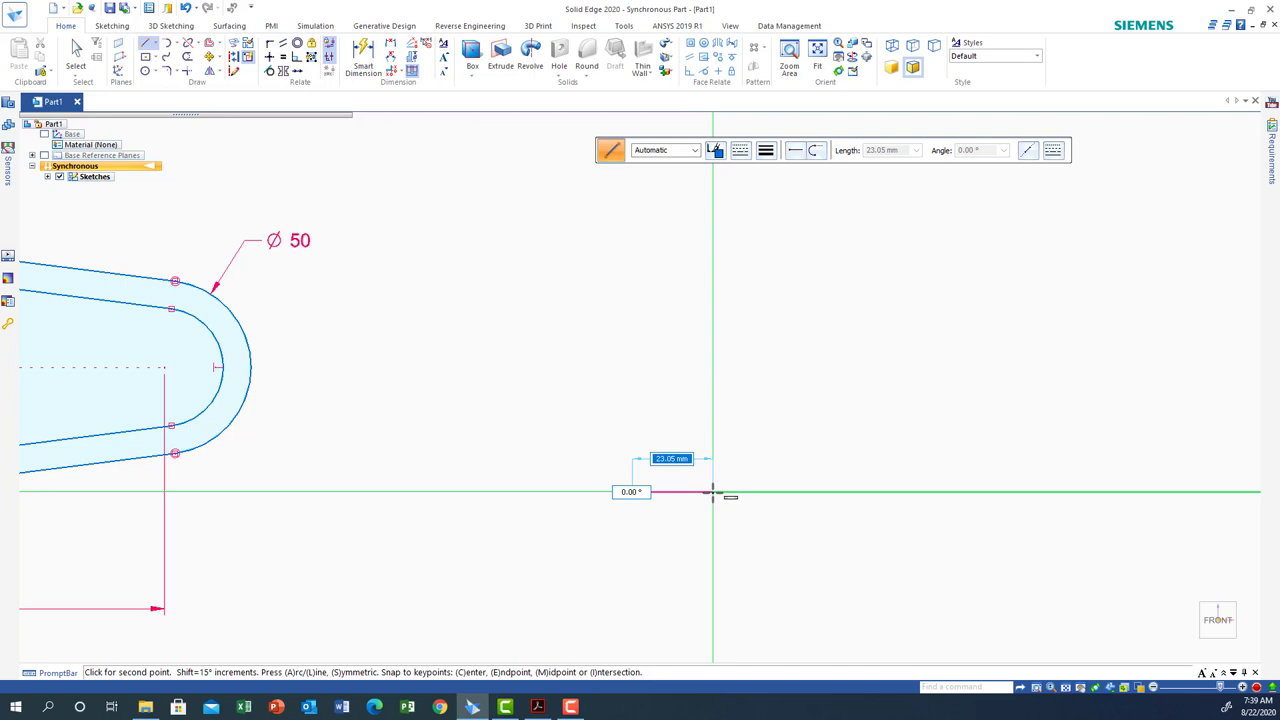
{"action": "type", "text": "20"}
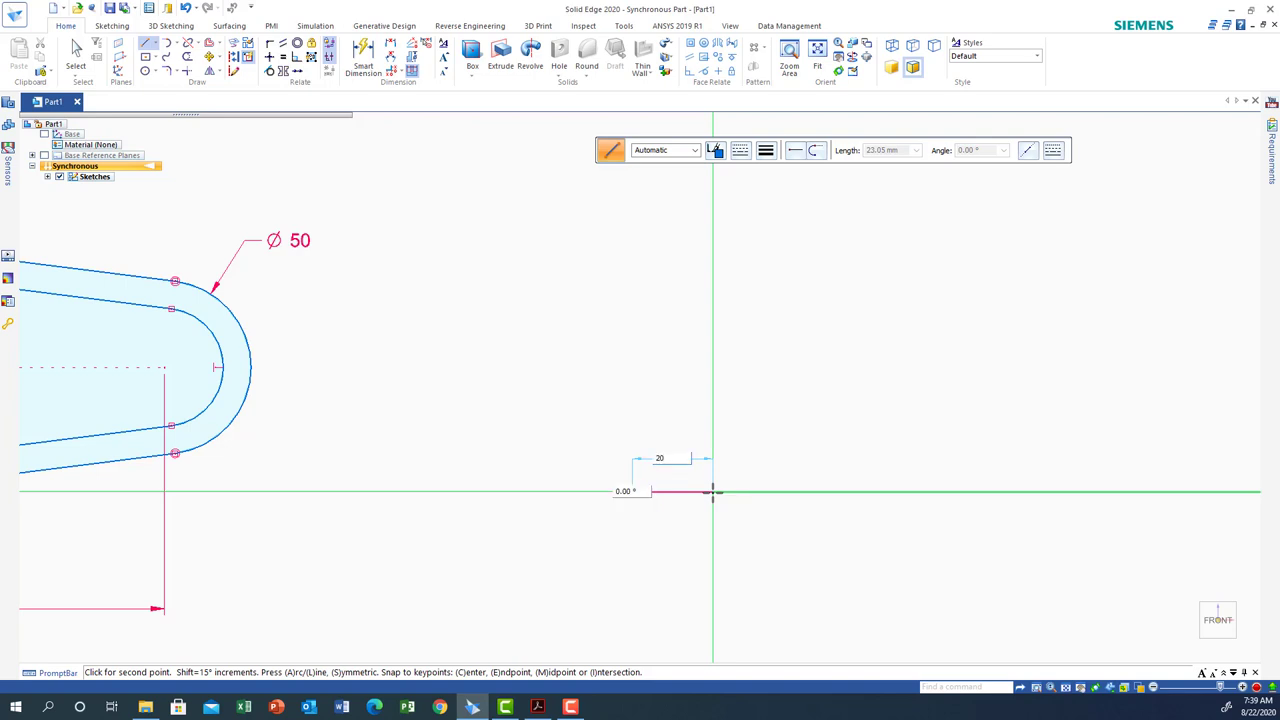
{"action": "key", "text": "Tab"}
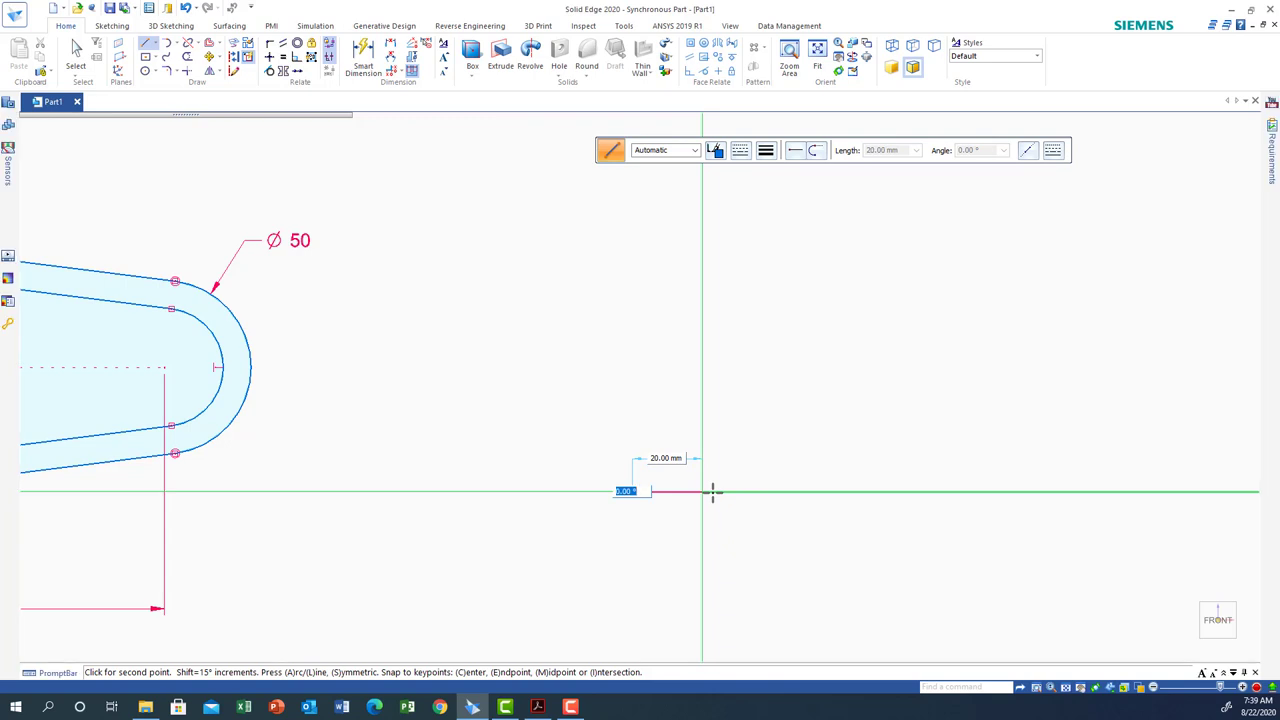
{"action": "key", "text": "Return"}
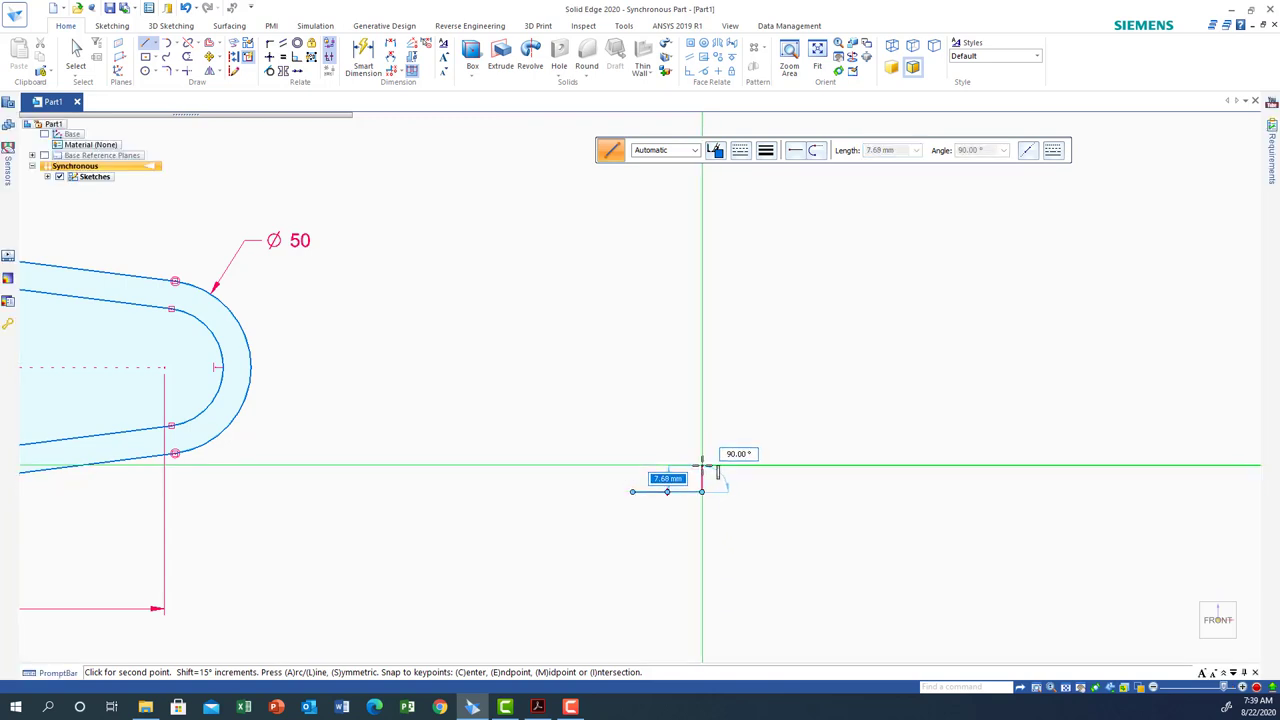
{"action": "type", "text": "10"}
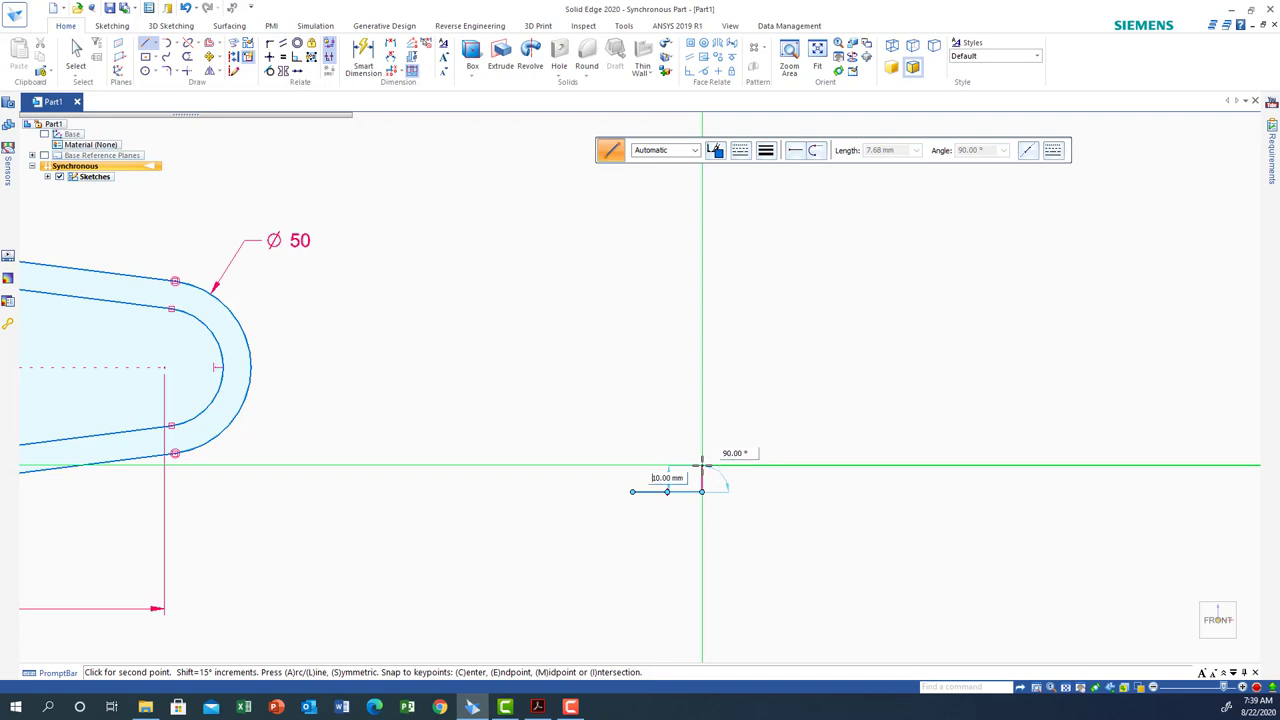
{"action": "key", "text": "Tab"}
{"action": "key", "text": "Return"}
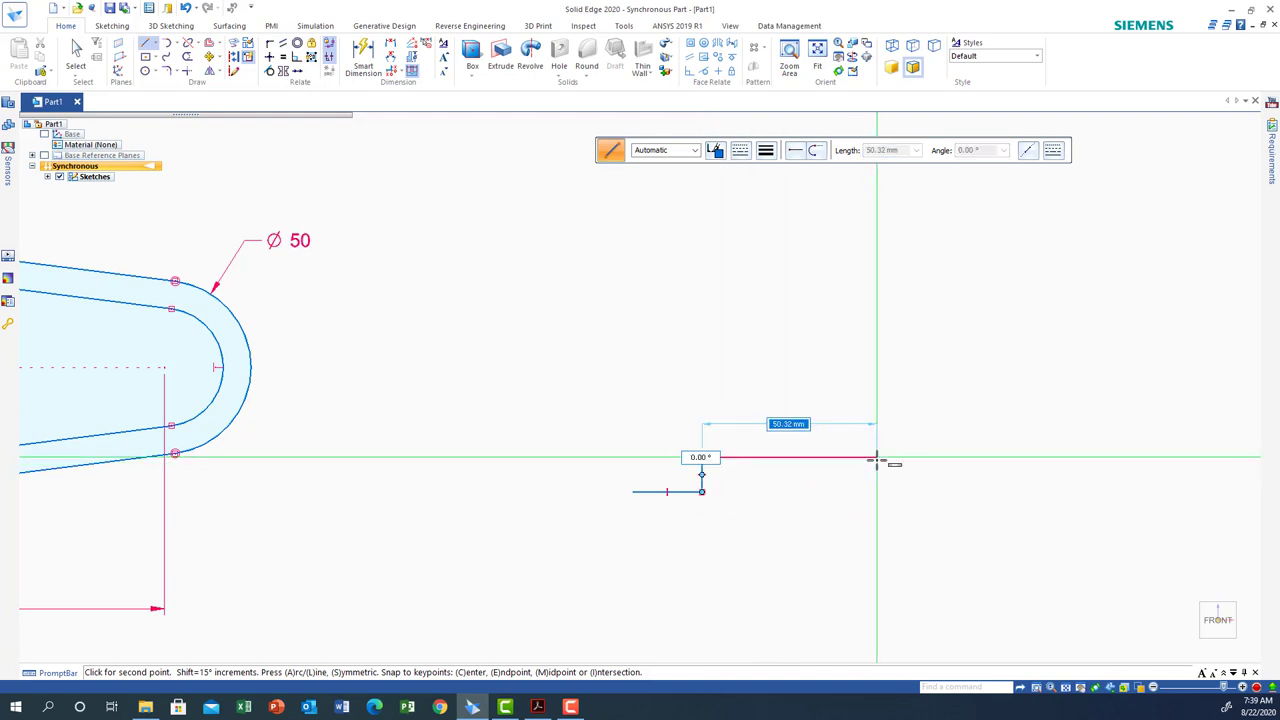
- Continue the chain with a 40 mm horizontal line to the right and a vertical line down to the first line's level
{"action": "type", "text": "40"}
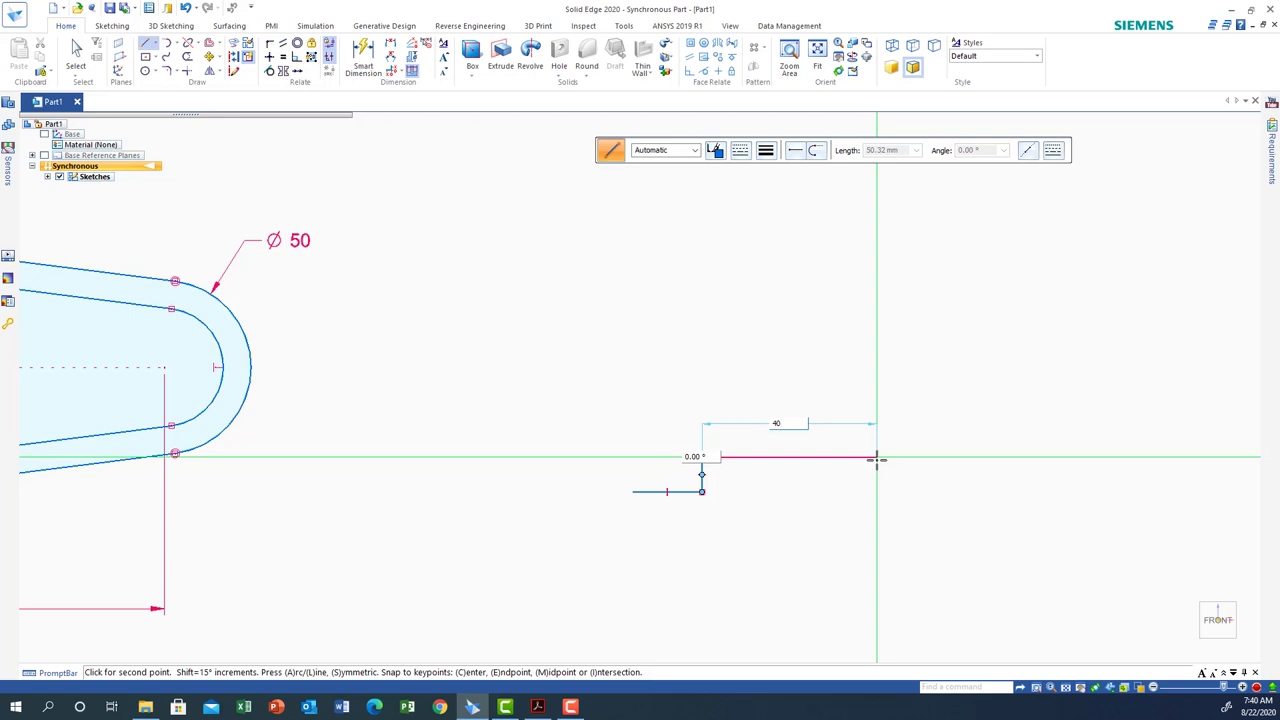
{"action": "key", "text": "Tab"}
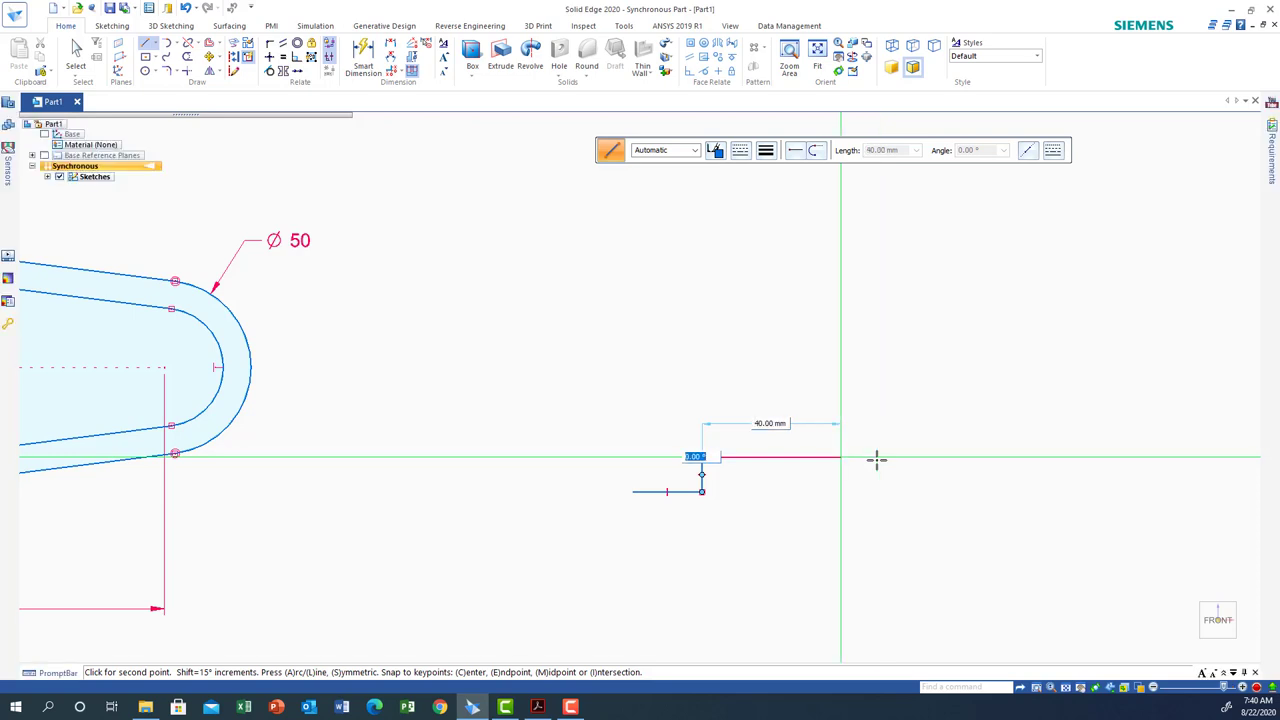
{"action": "key", "text": "Return"}
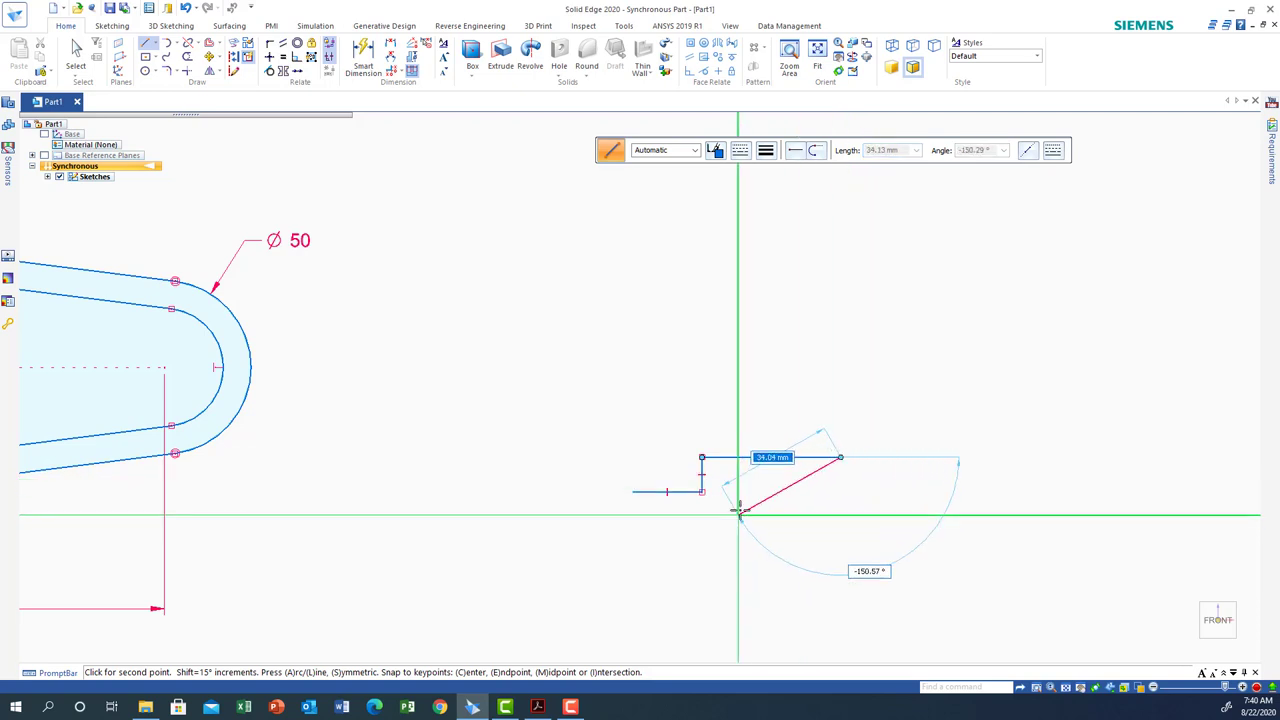
{"action": "left_click", "coordinate": [840, 491]}
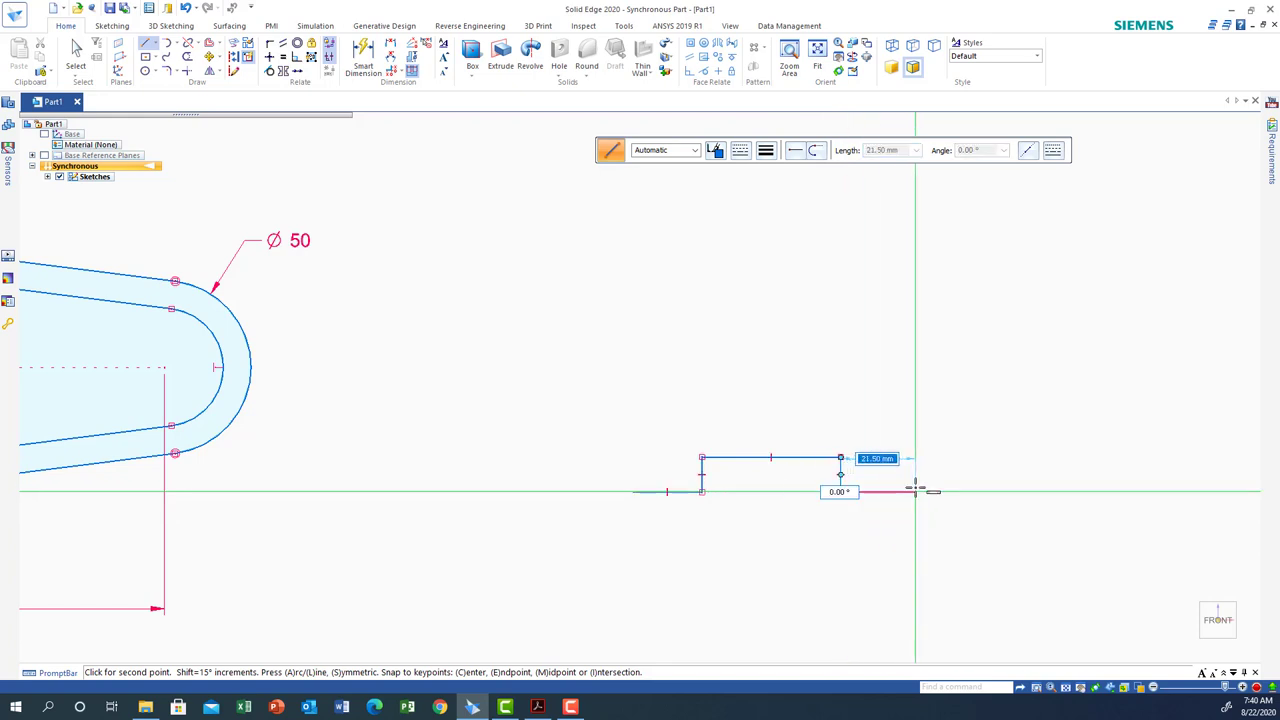
- Draw the lower-right foot of the profile with lines 20 mm right, 10 mm up and 10 mm back left
{"action": "type", "text": "3"}
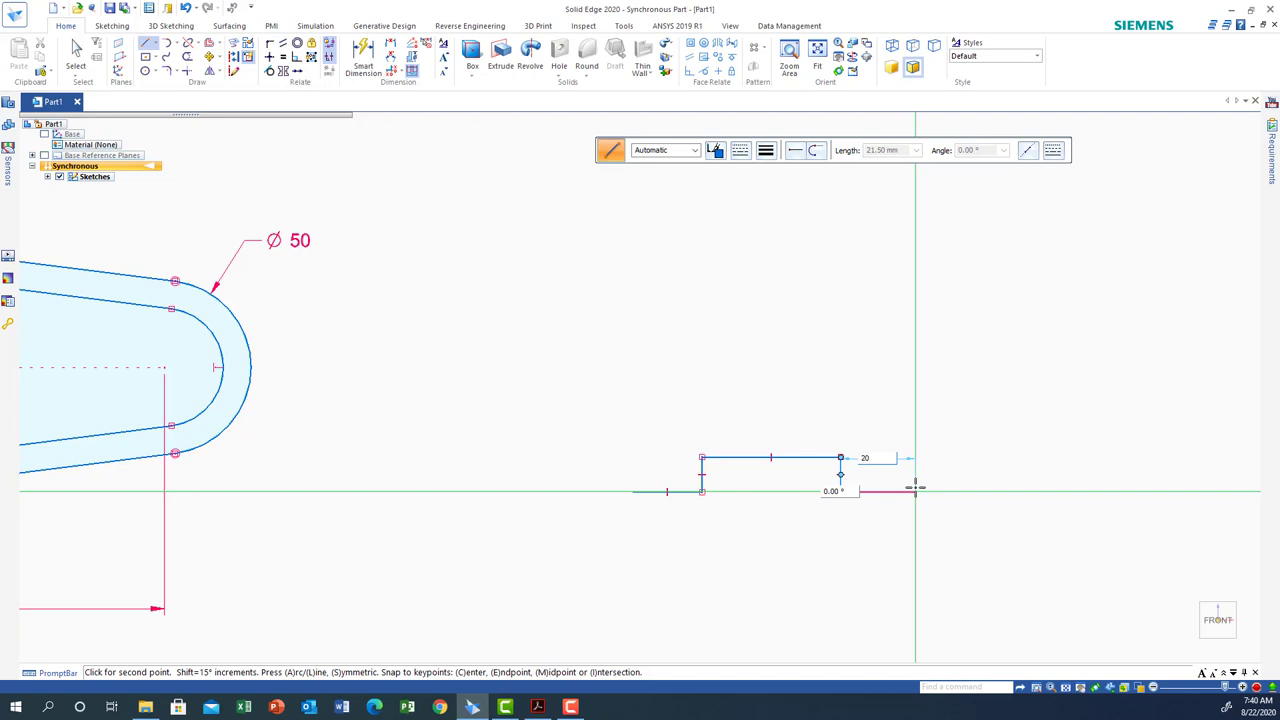
{"action": "key", "text": "Tab"}
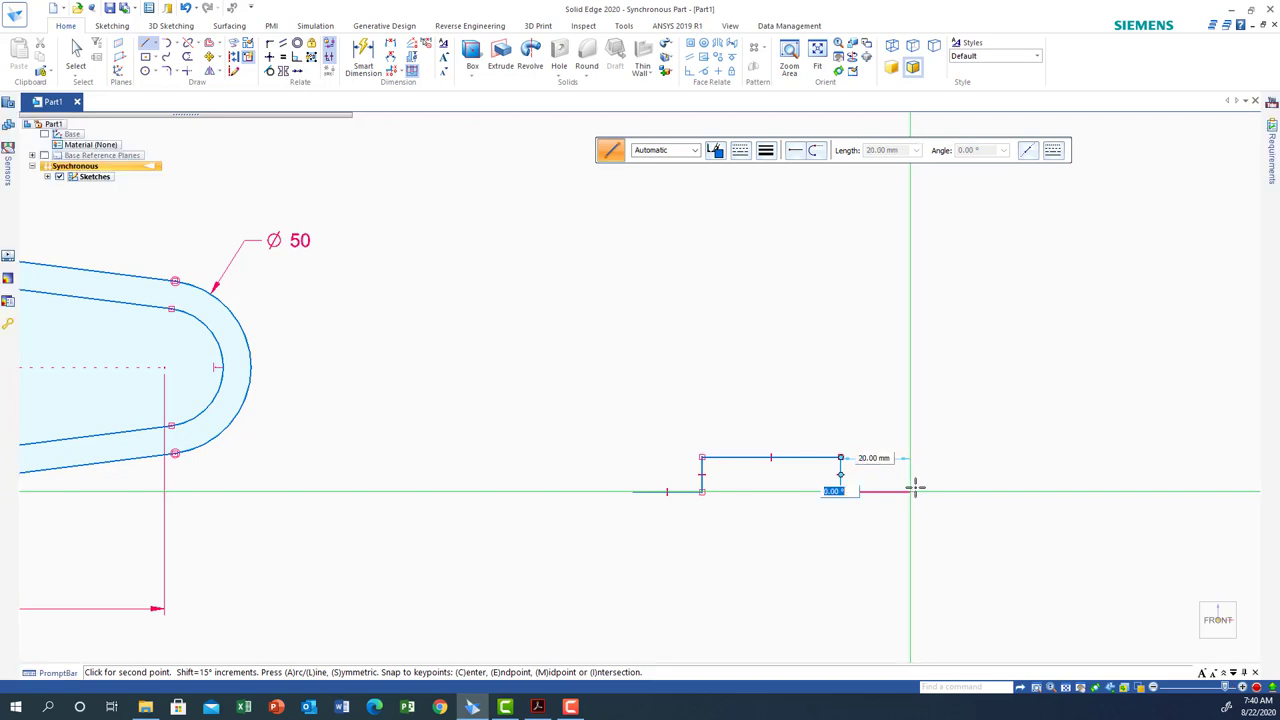
{"action": "key", "text": "Return"}
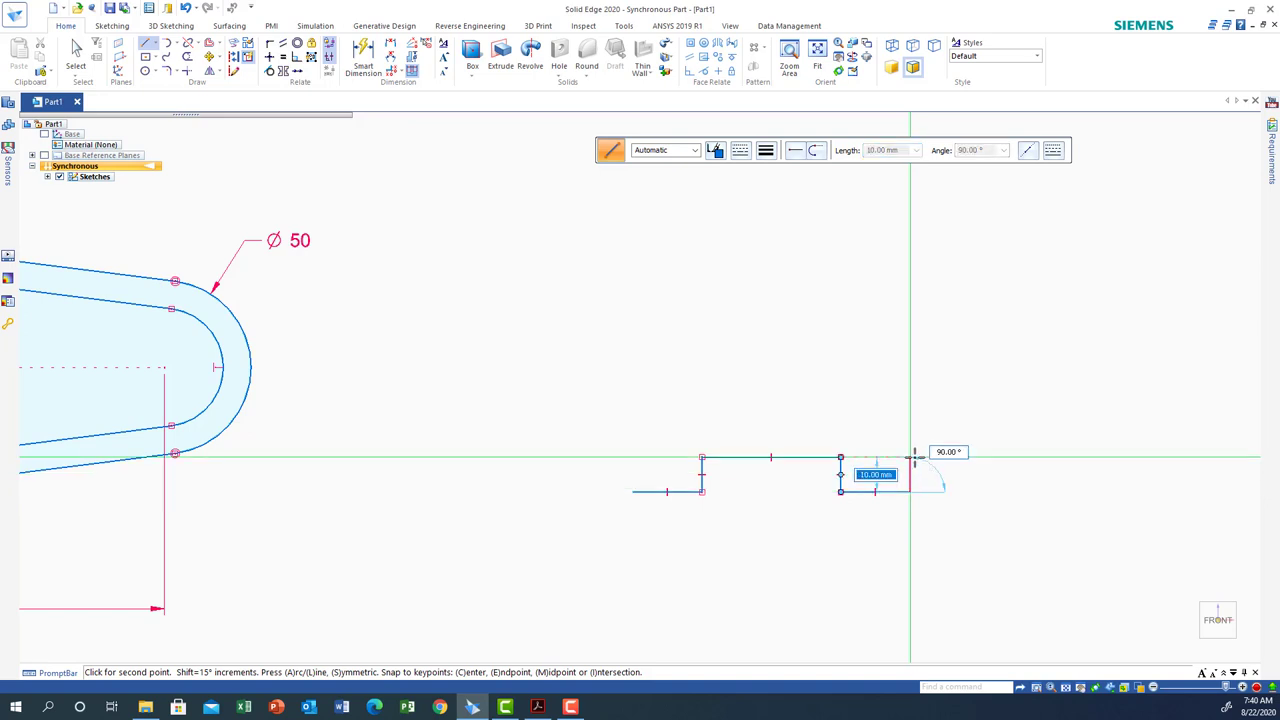
{"action": "left_click", "coordinate": [910, 457]}
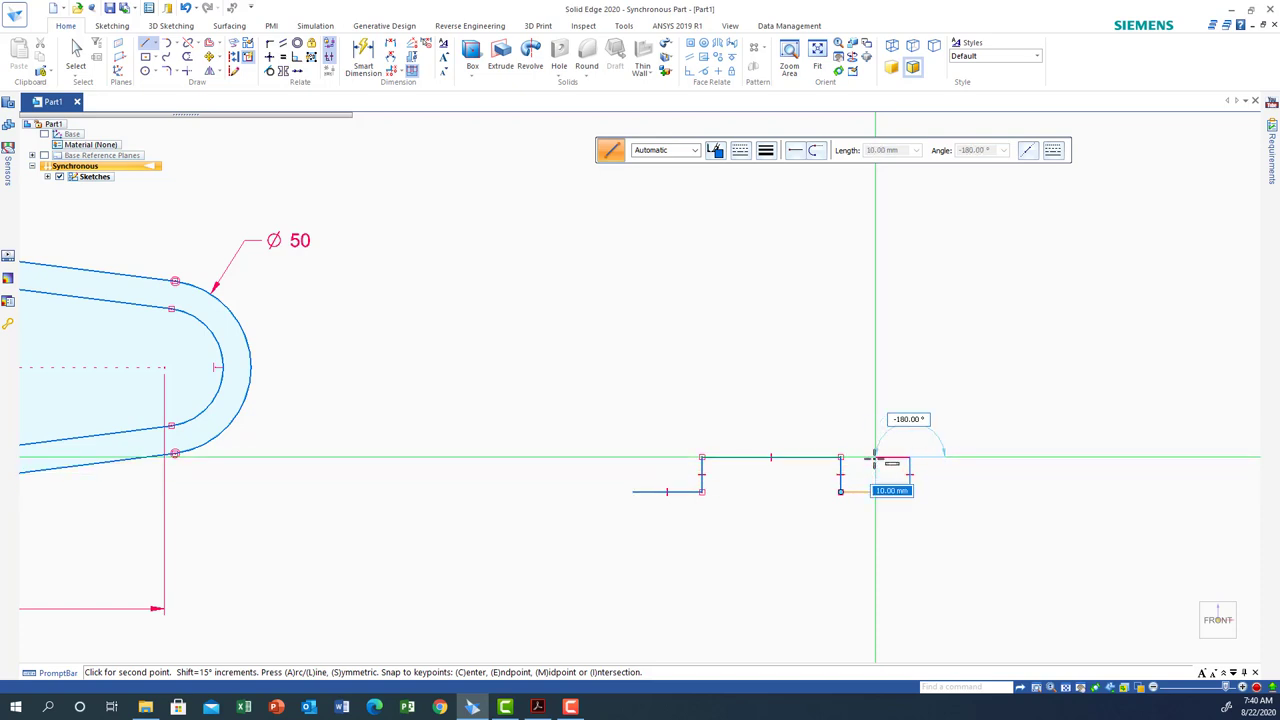
{"action": "left_click", "coordinate": [875, 457]}
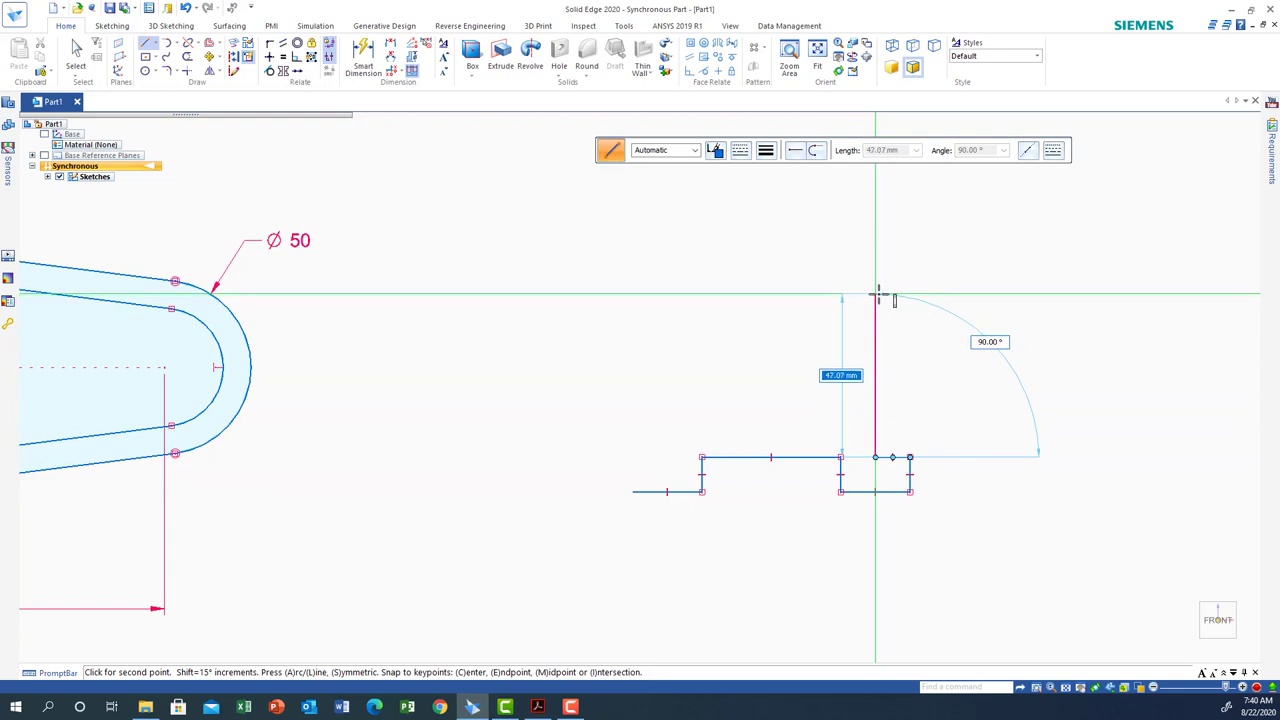
- Continue the line chain with a 40 mm vertical line up from the lower-right foot at 90°
{"action": "type", "text": "4"}
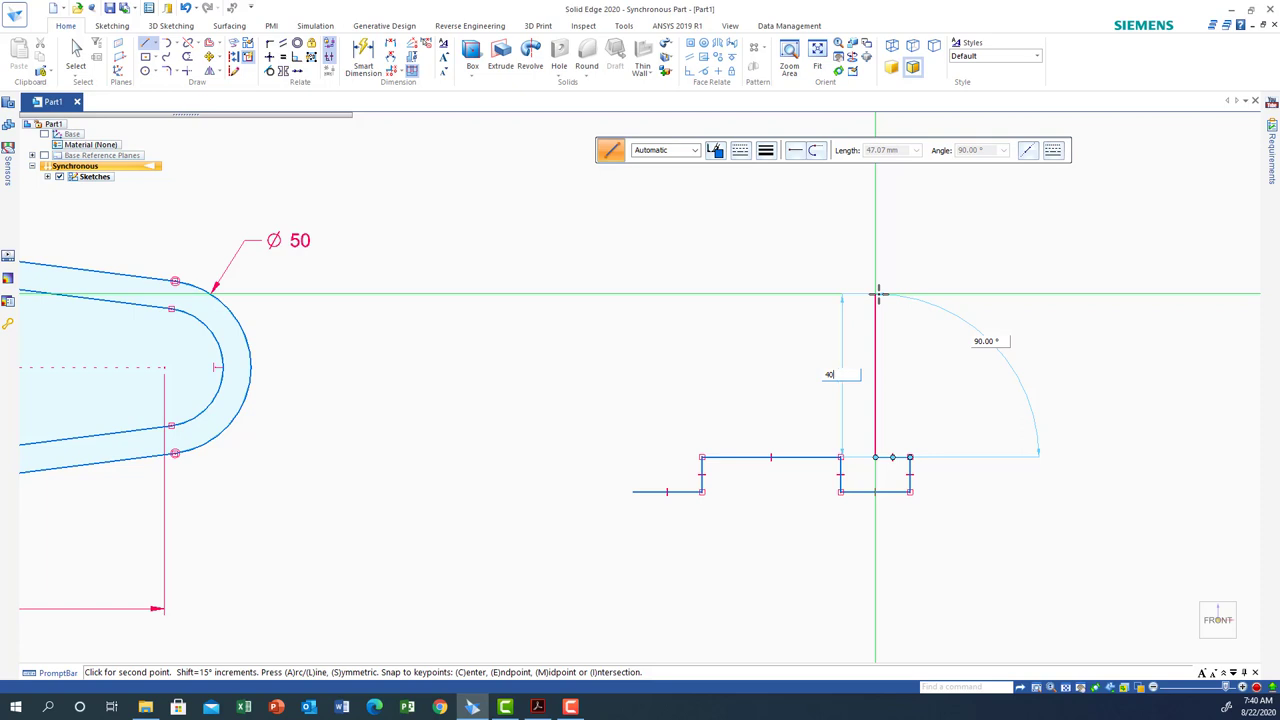
{"action": "type", "text": "0"}
{"action": "key", "text": "Tab"}
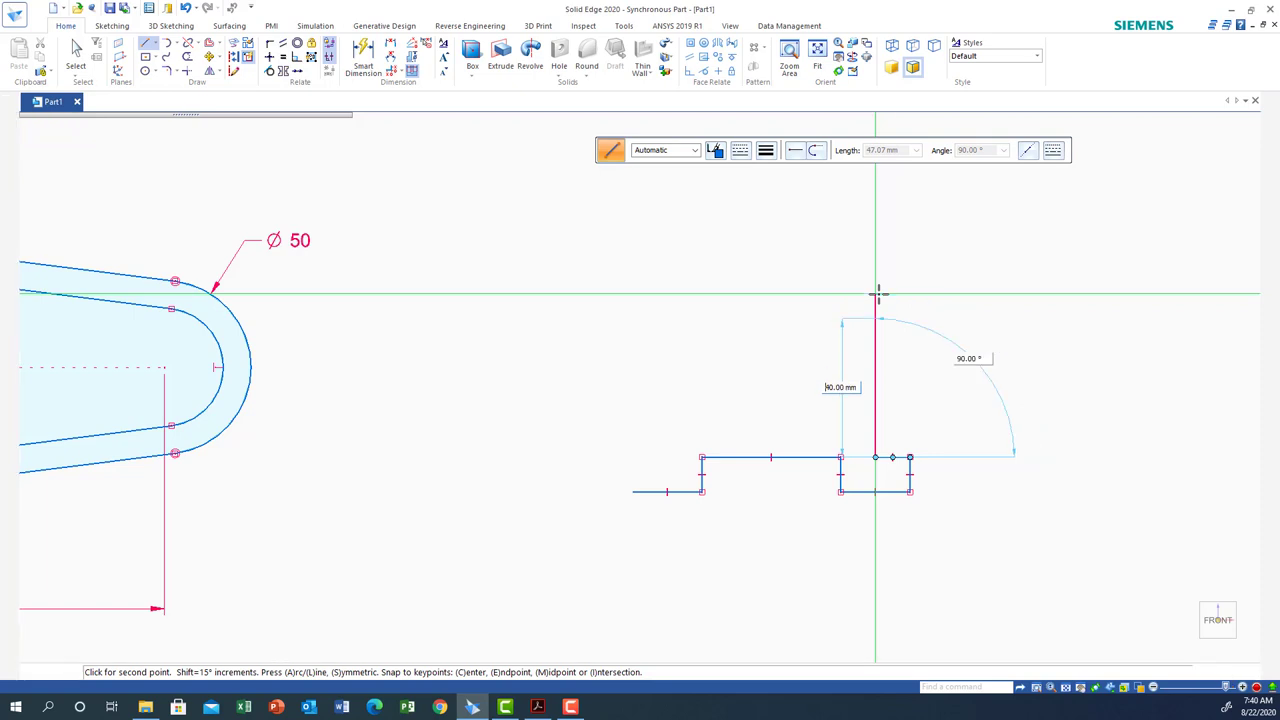
{"action": "key", "text": "Return"}
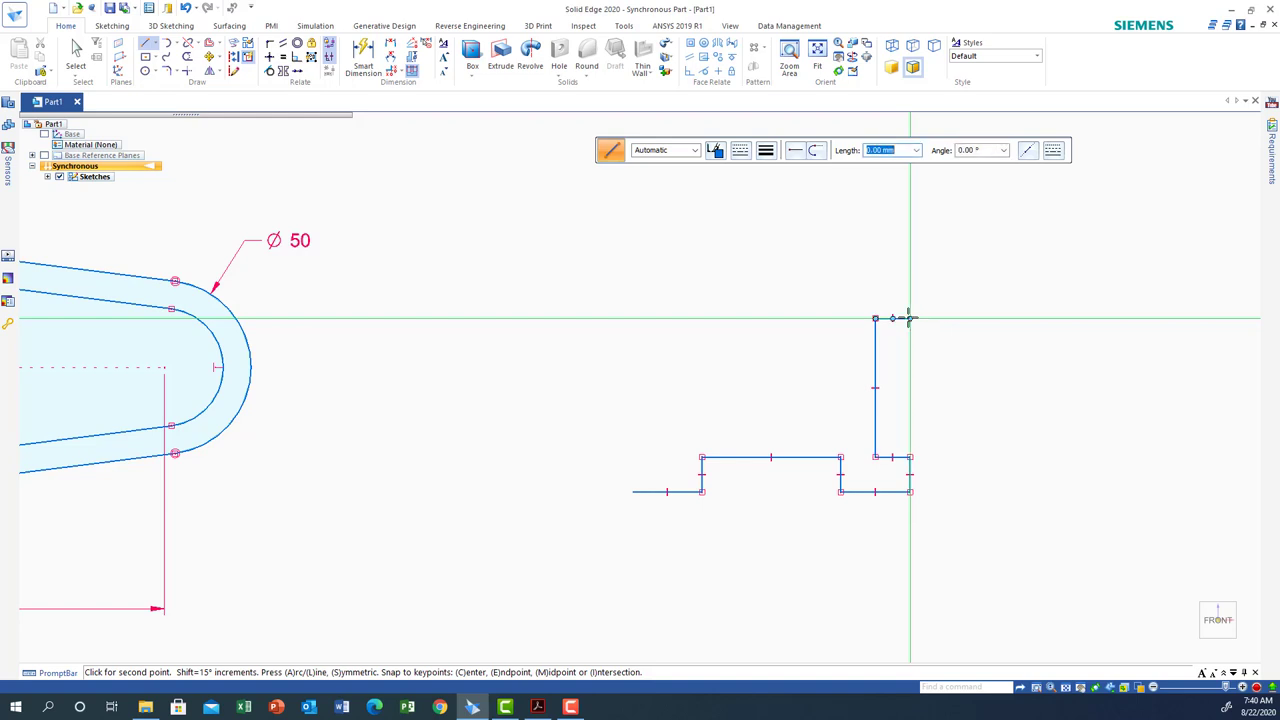
- Draw the upper-right foot of the profile with lines 10 mm right, 10 mm up, 20 mm left and 10 mm down
{"action": "left_click", "coordinate": [909, 318]}
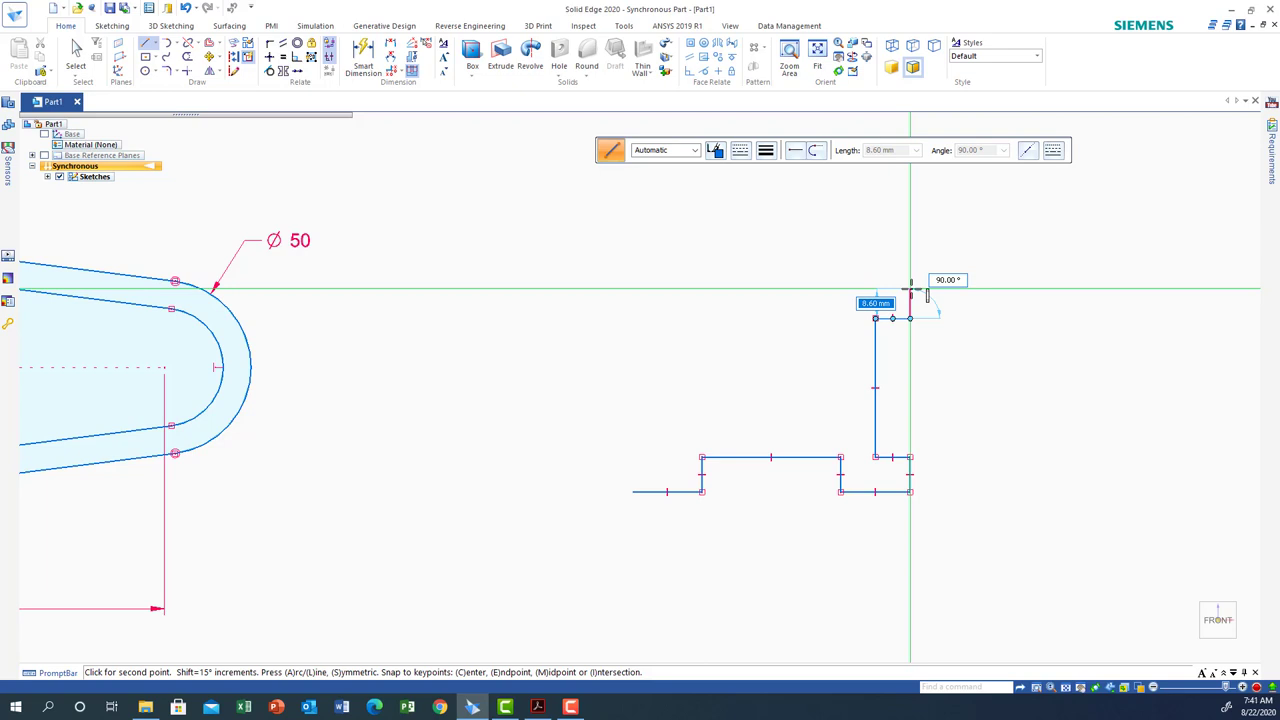
{"action": "type", "text": "10"}
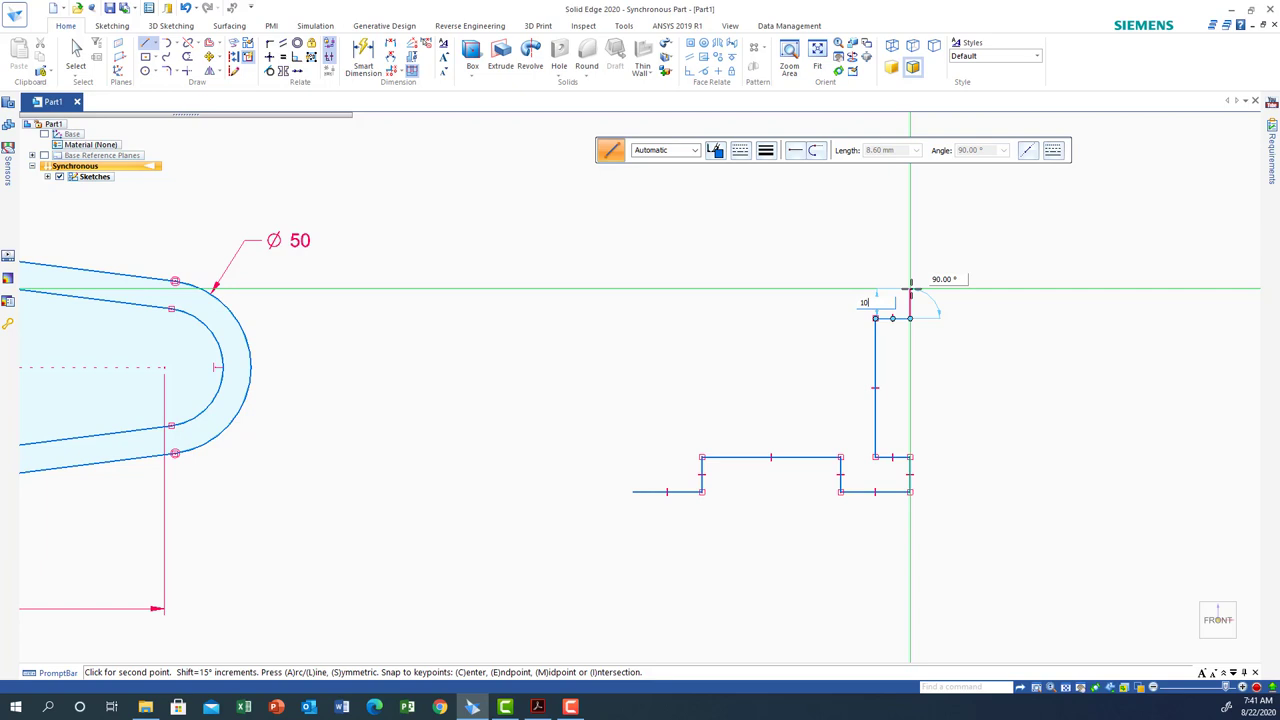
{"action": "key", "text": "Return"}
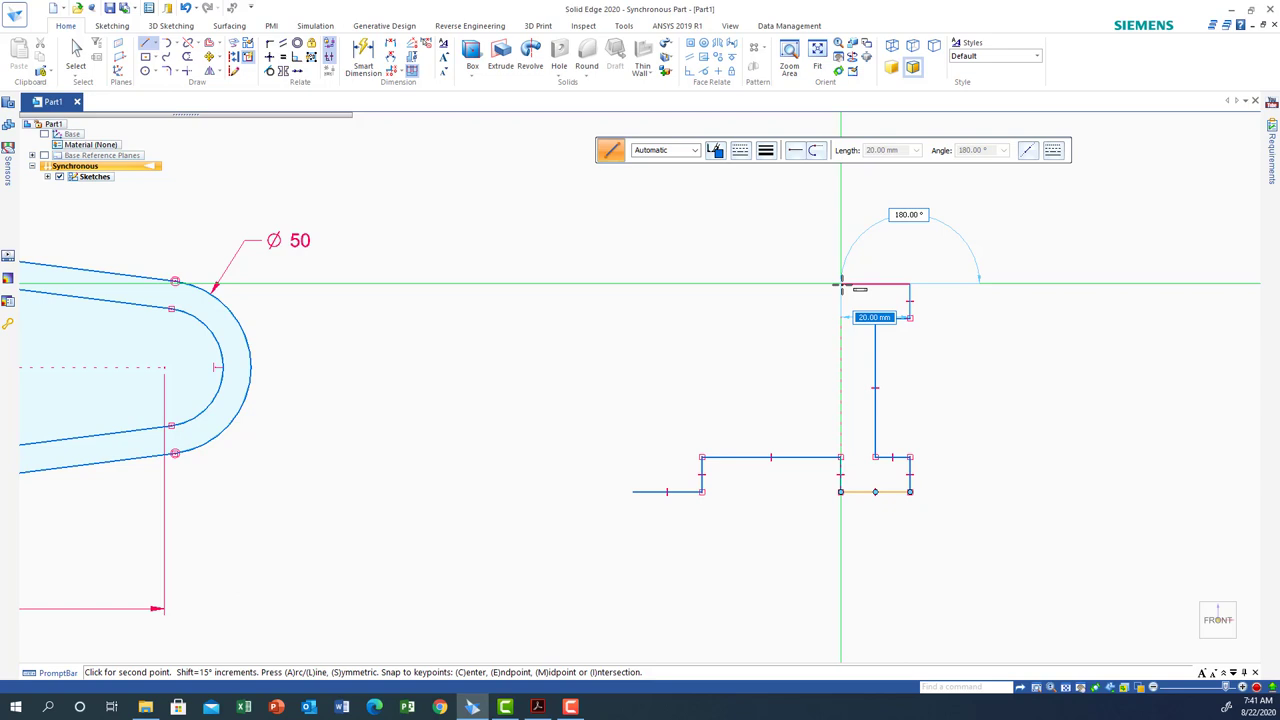
{"action": "left_click", "coordinate": [841, 284]}
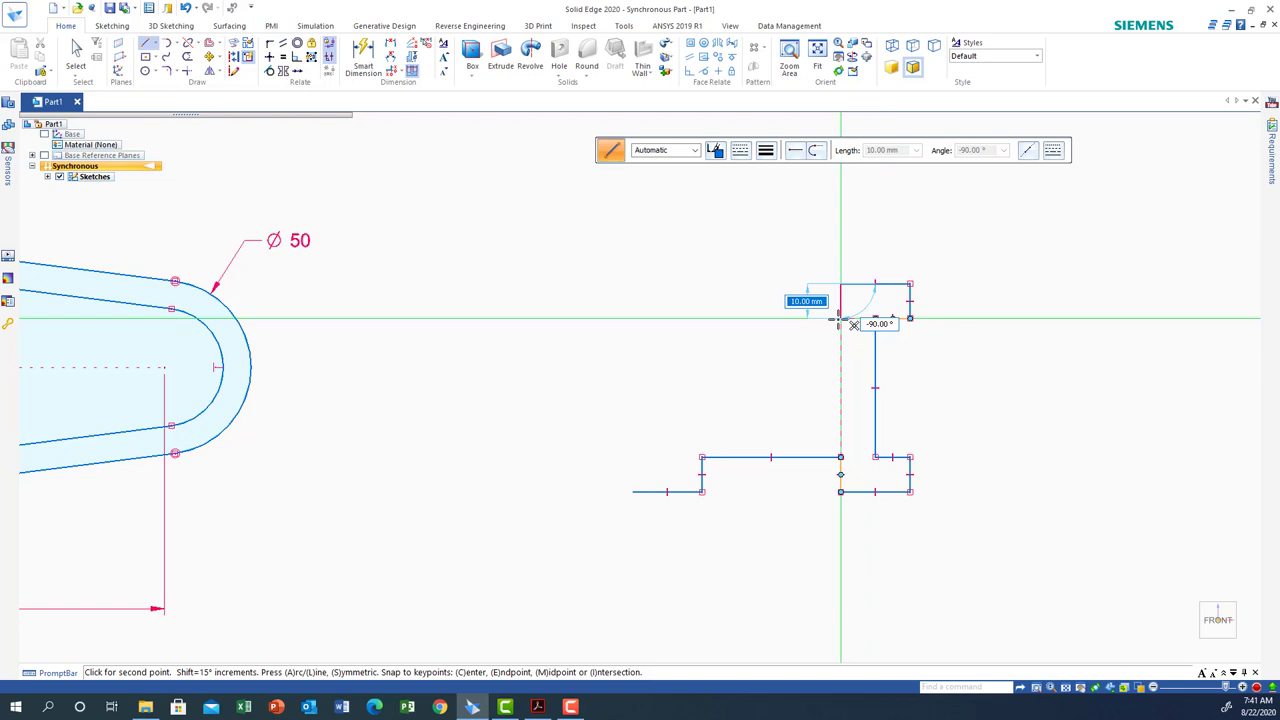
{"action": "left_click", "coordinate": [840, 319]}
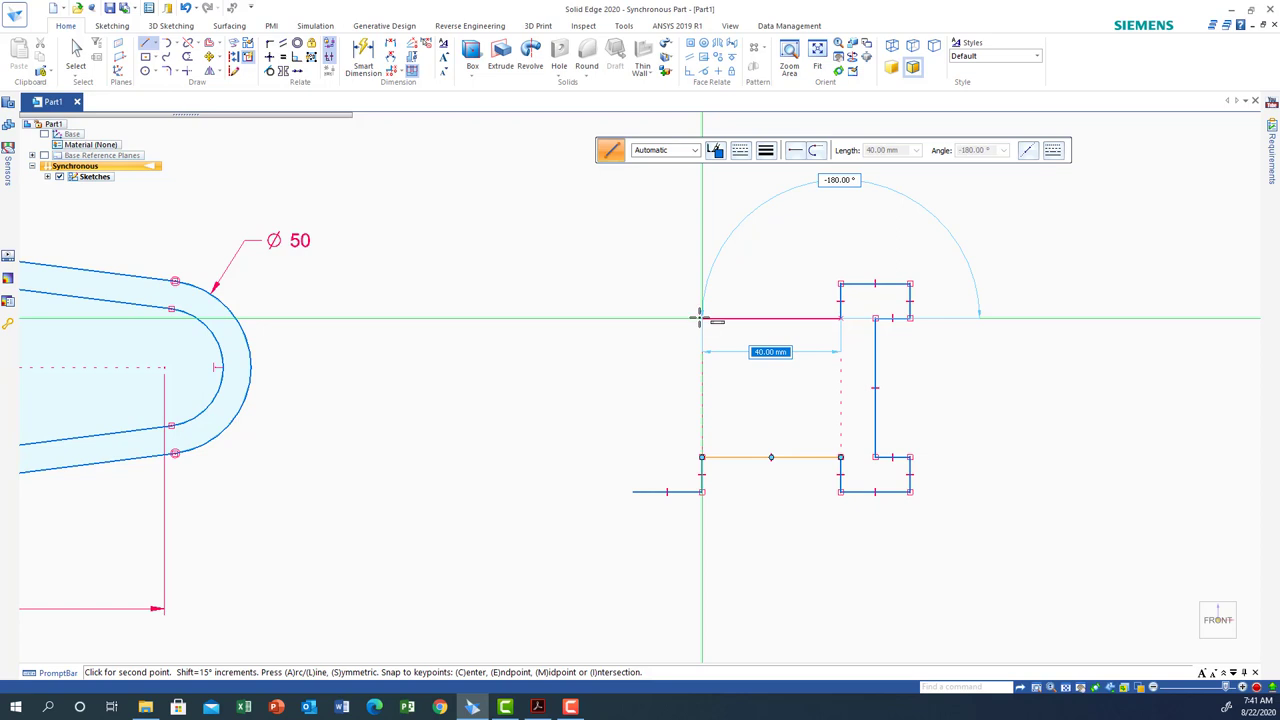
- Continue 40 mm left and draw the upper-left foot with lines 10 mm up, 20 mm left, 10 mm down and 10 mm right
{"action": "left_click", "coordinate": [701, 319]}
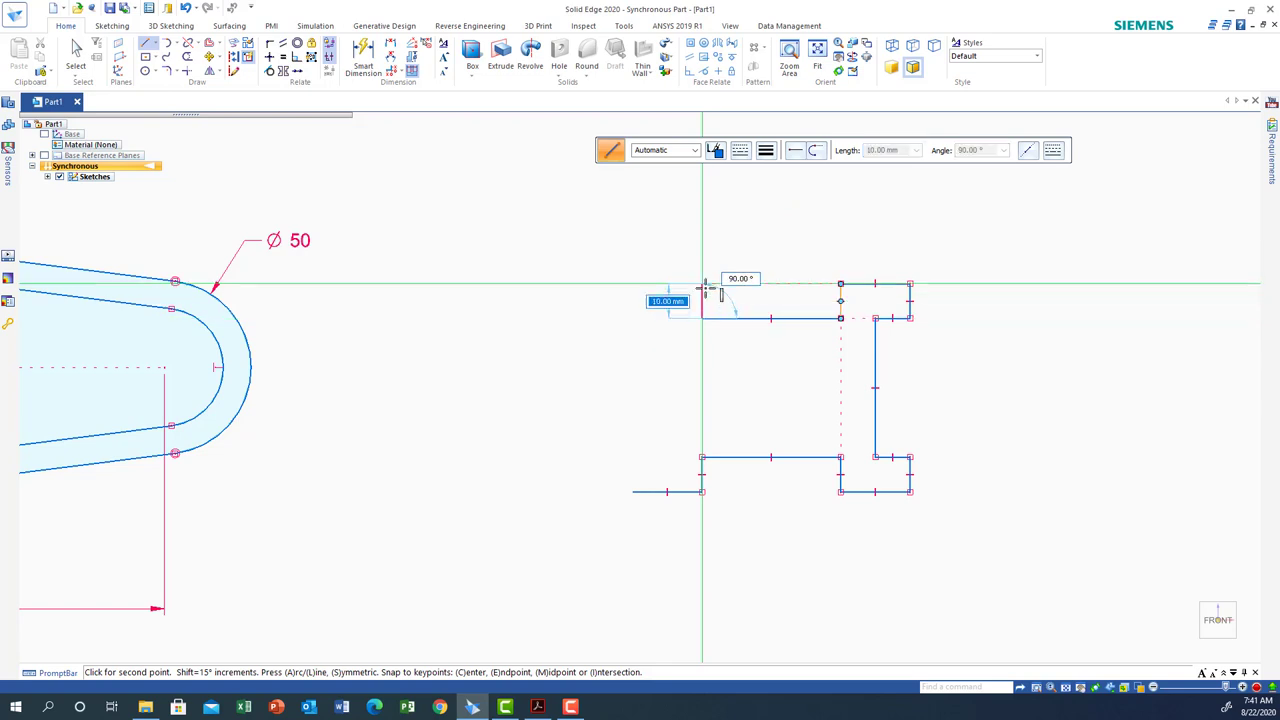
{"action": "left_click", "coordinate": [702, 285]}
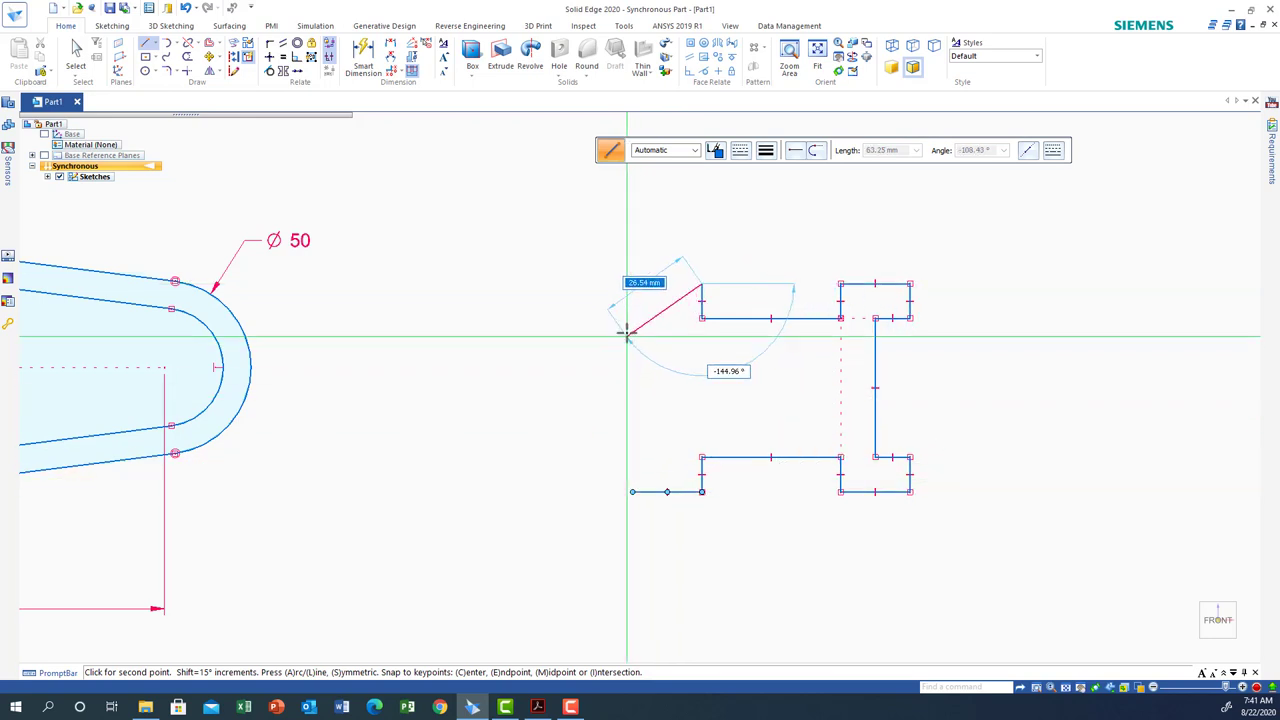
{"action": "left_click", "coordinate": [632, 285]}
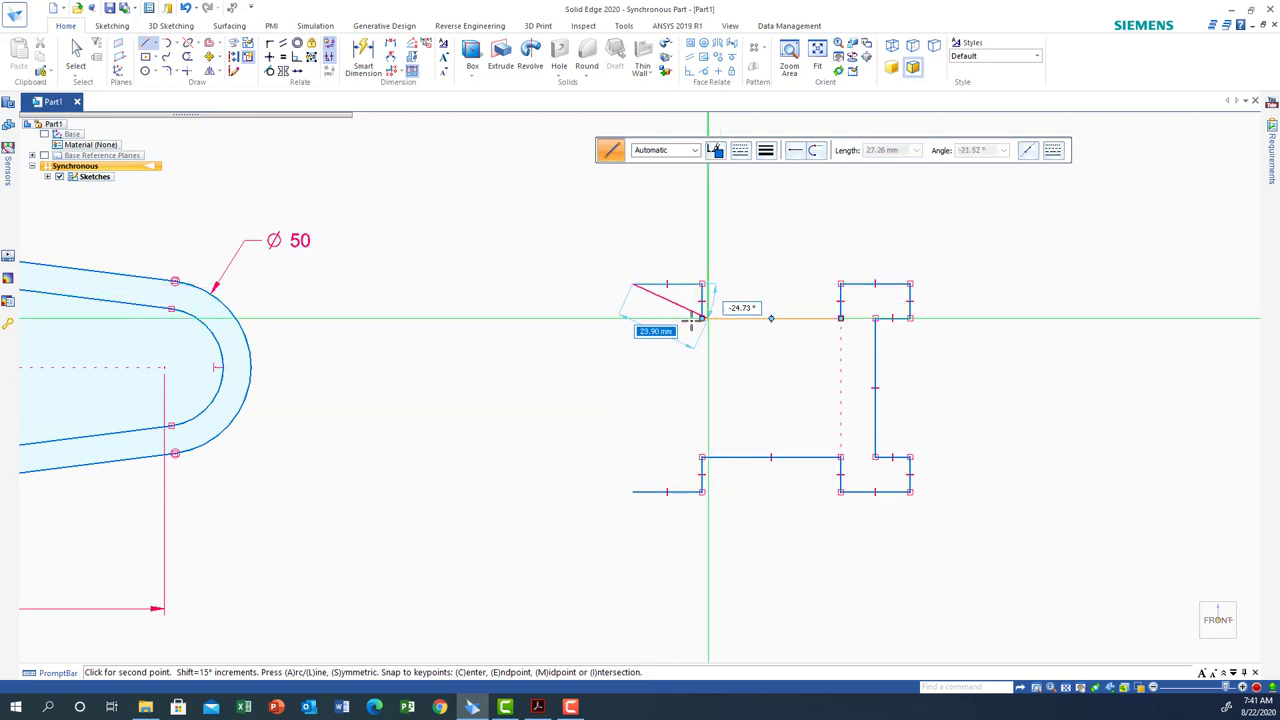
{"action": "left_click", "coordinate": [632, 318]}
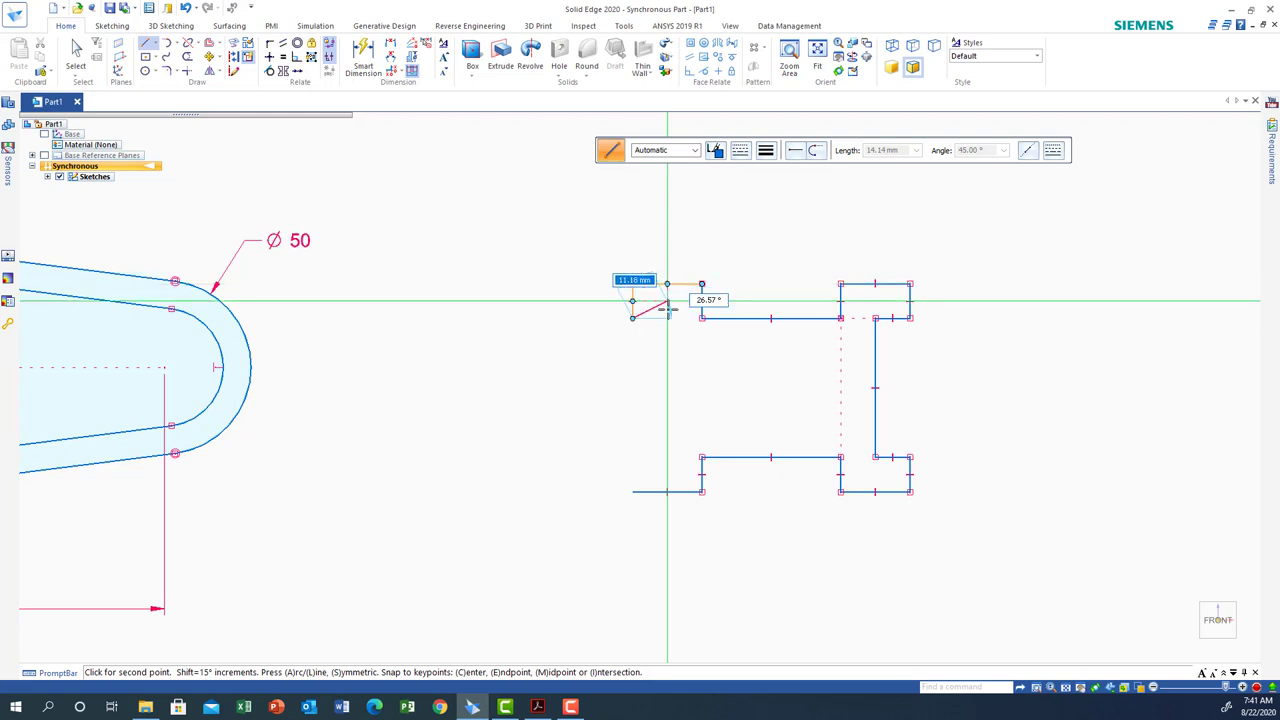
{"action": "left_click", "coordinate": [668, 318]}
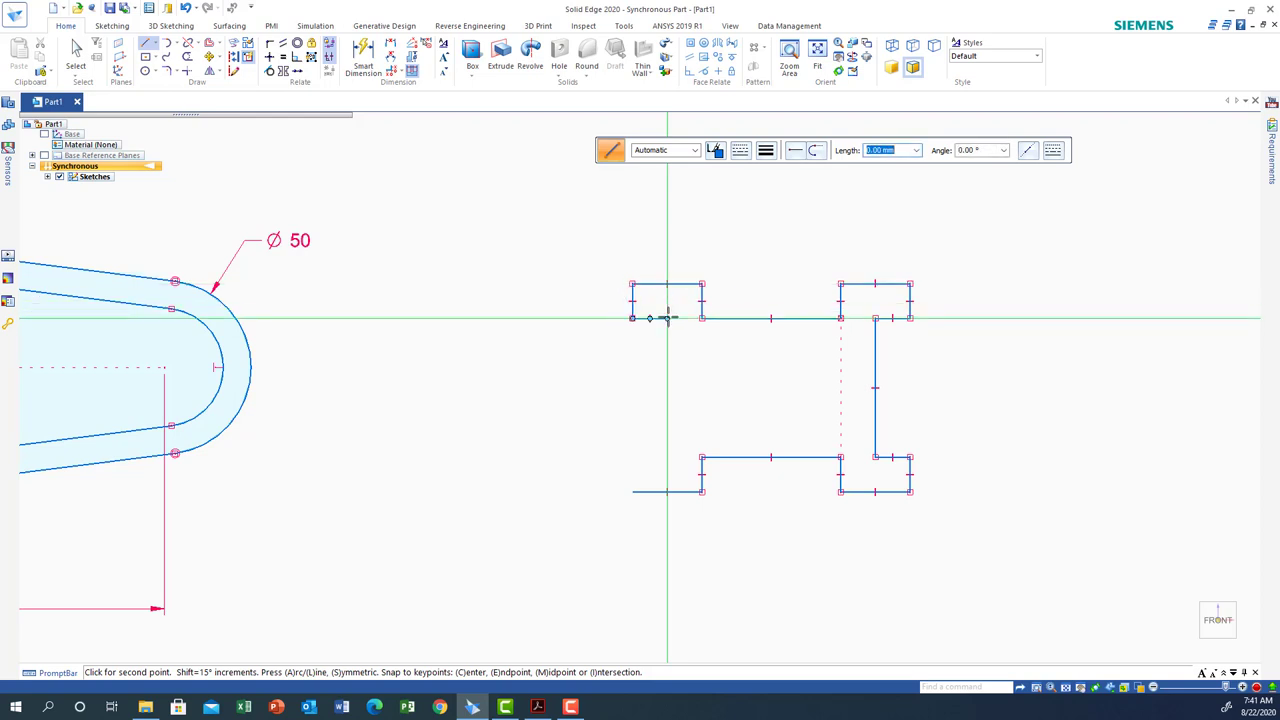
- Close the profile with lines 40 mm down, 10 mm left and 10 mm down to the chain's start point
{"action": "left_click", "coordinate": [667, 457]}
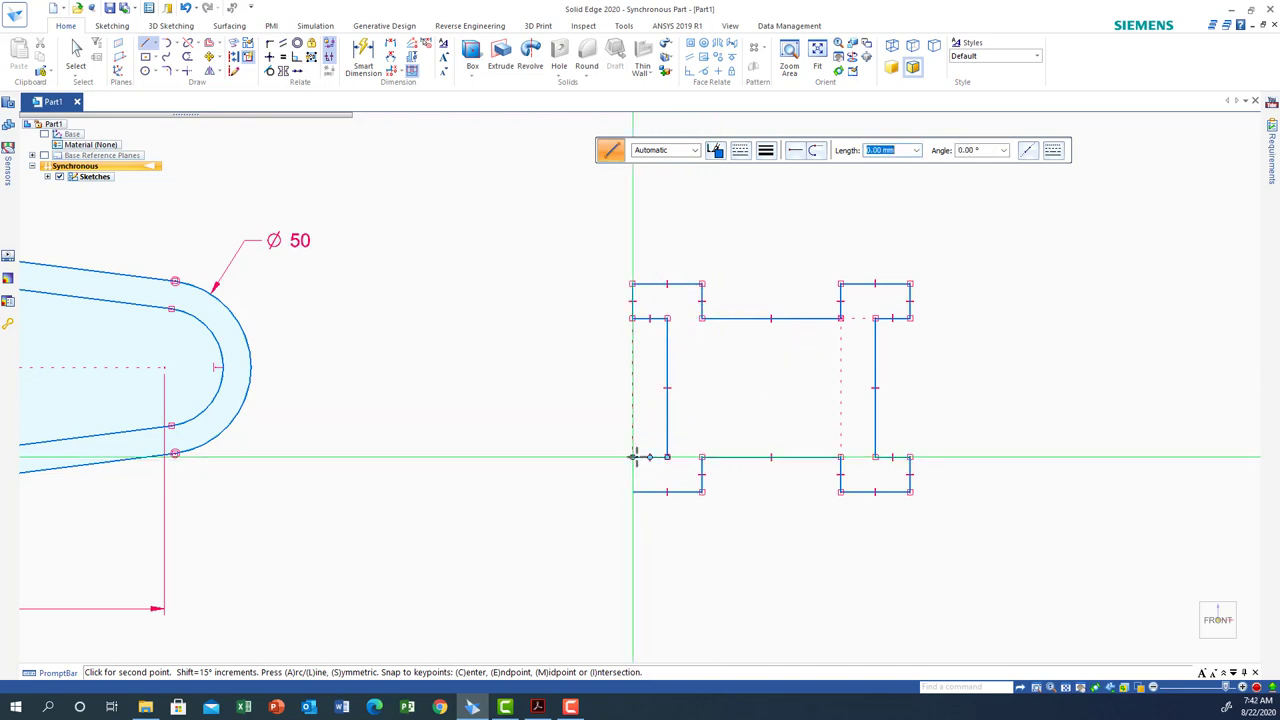
{"action": "left_click", "coordinate": [632, 457]}
{"action": "left_click", "coordinate": [632, 491]}
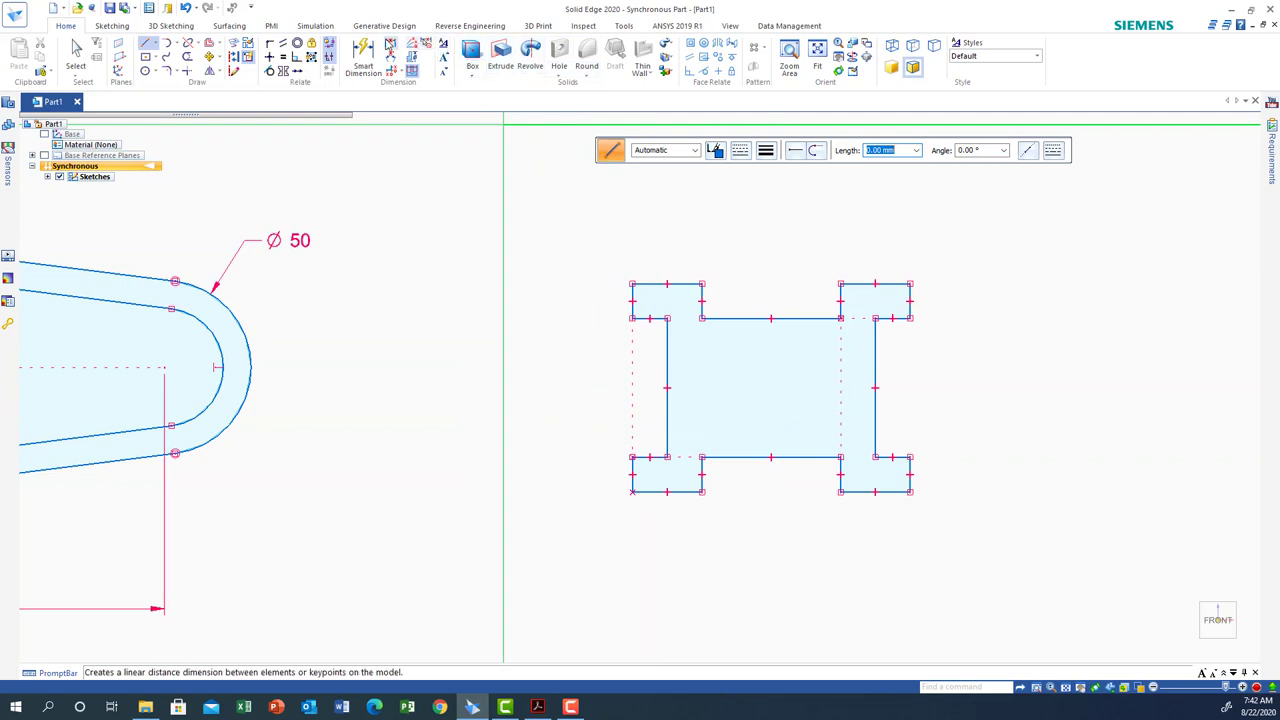
- Dimension the widths of both lower feet and the horizontal edge between them with Smart Dimension, aligned in one row below the profile
{"action": "left_click", "coordinate": [362, 55]}
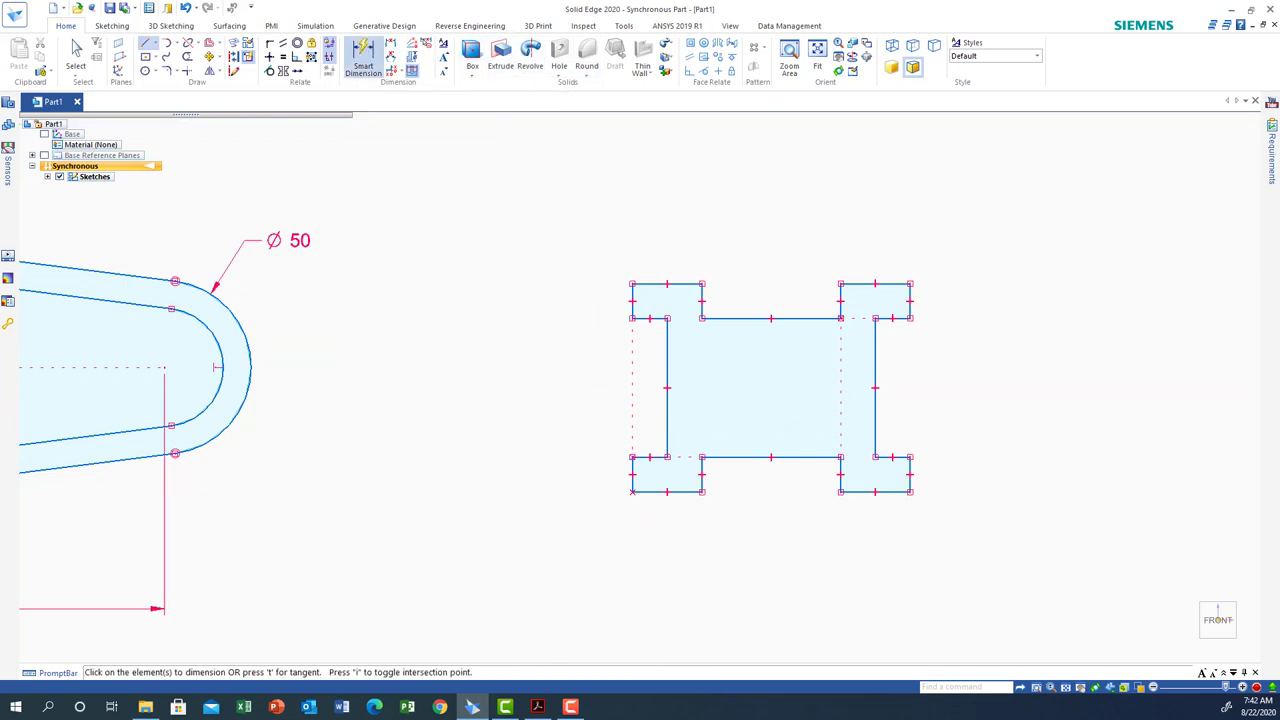
{"action": "left_click", "coordinate": [650, 491]}
{"action": "left_click", "coordinate": [657, 527]}
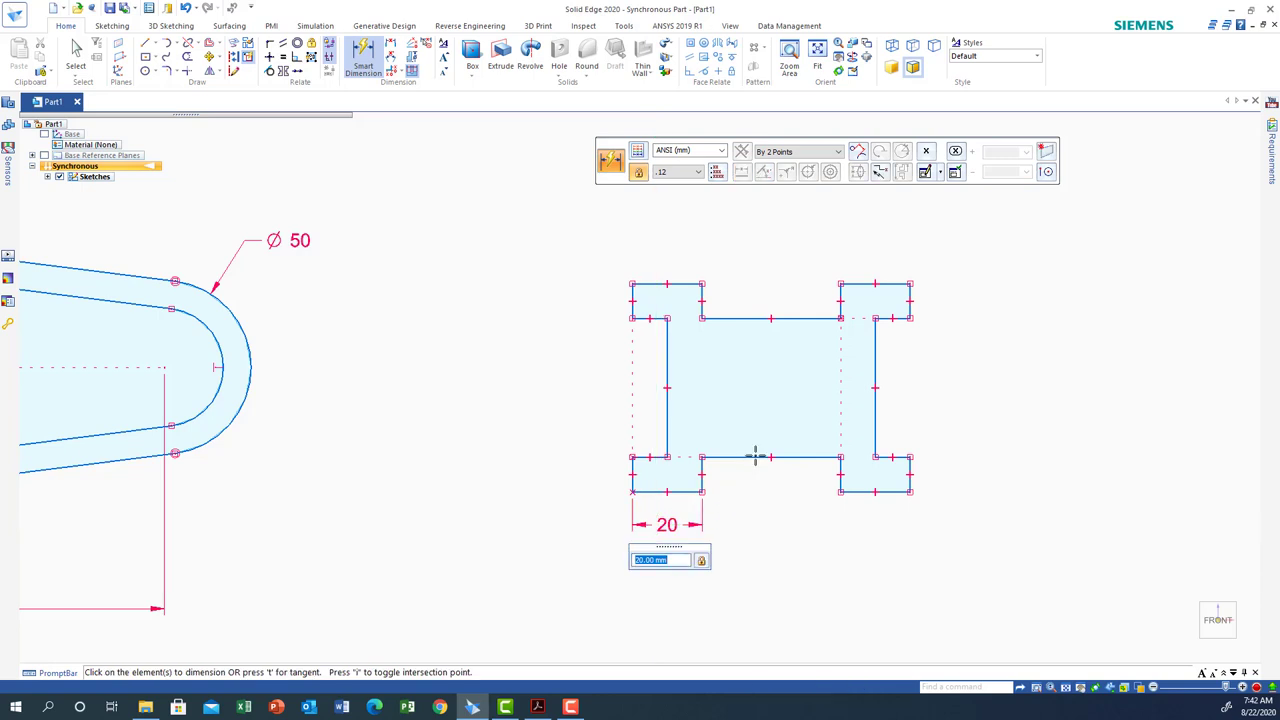
{"action": "key", "text": "Return"}
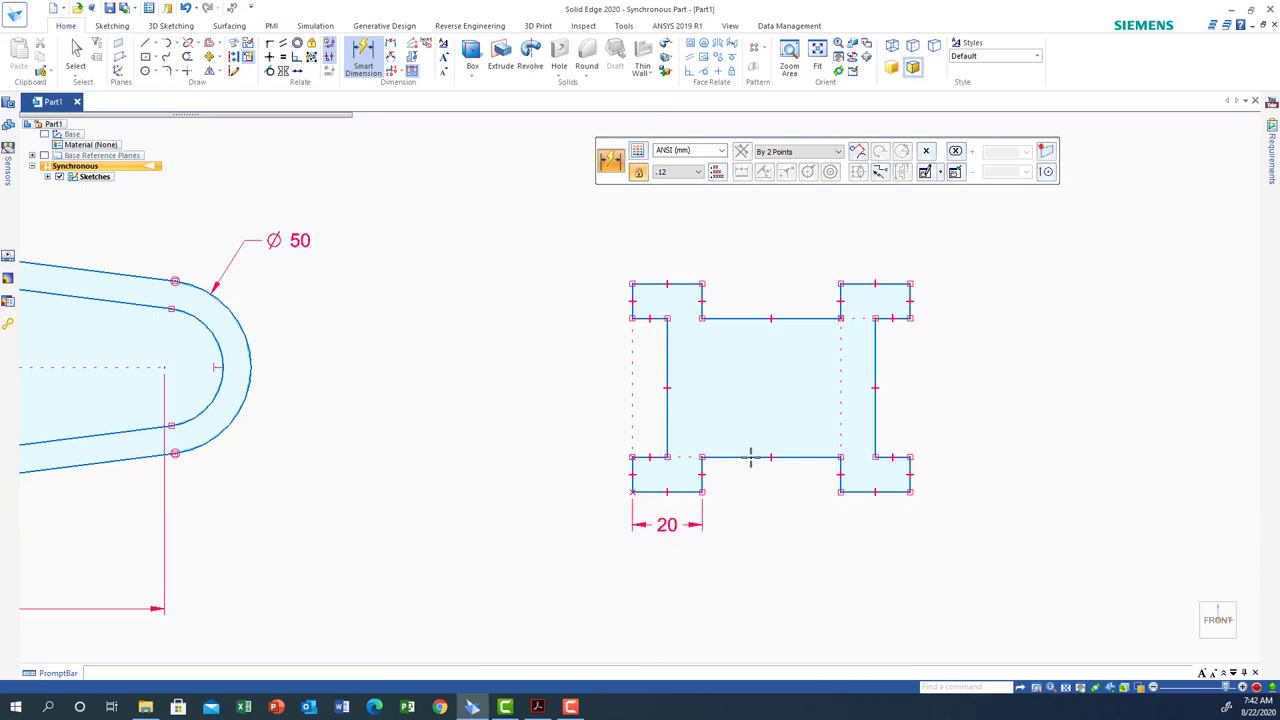
{"action": "left_click", "coordinate": [752, 457]}
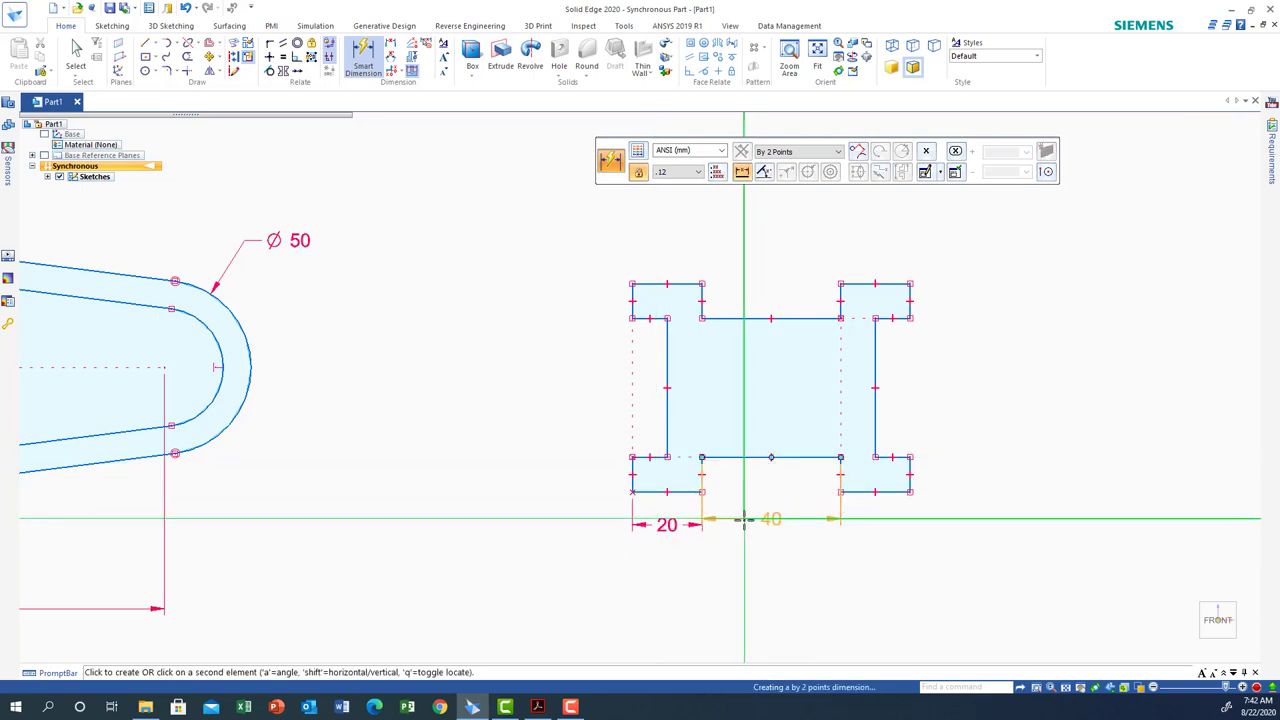
{"action": "left_click", "coordinate": [742, 525]}
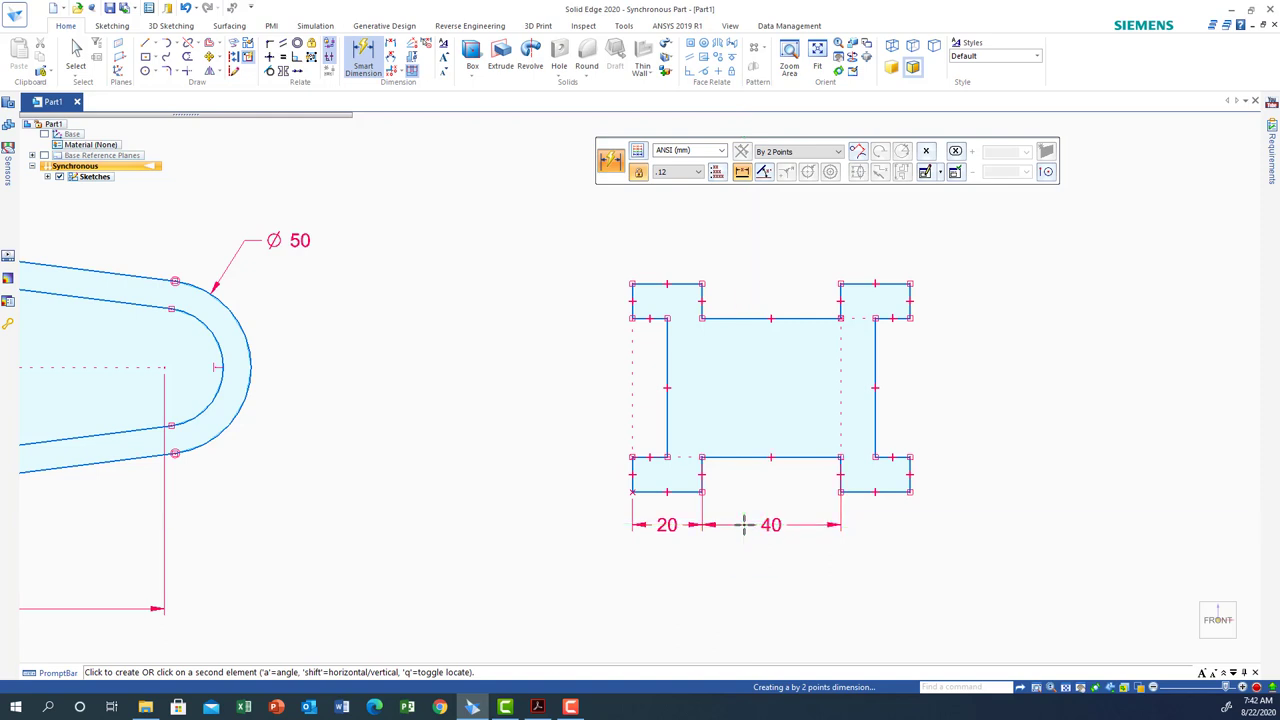
{"action": "key", "text": "Return"}
{"action": "left_click", "coordinate": [857, 490]}
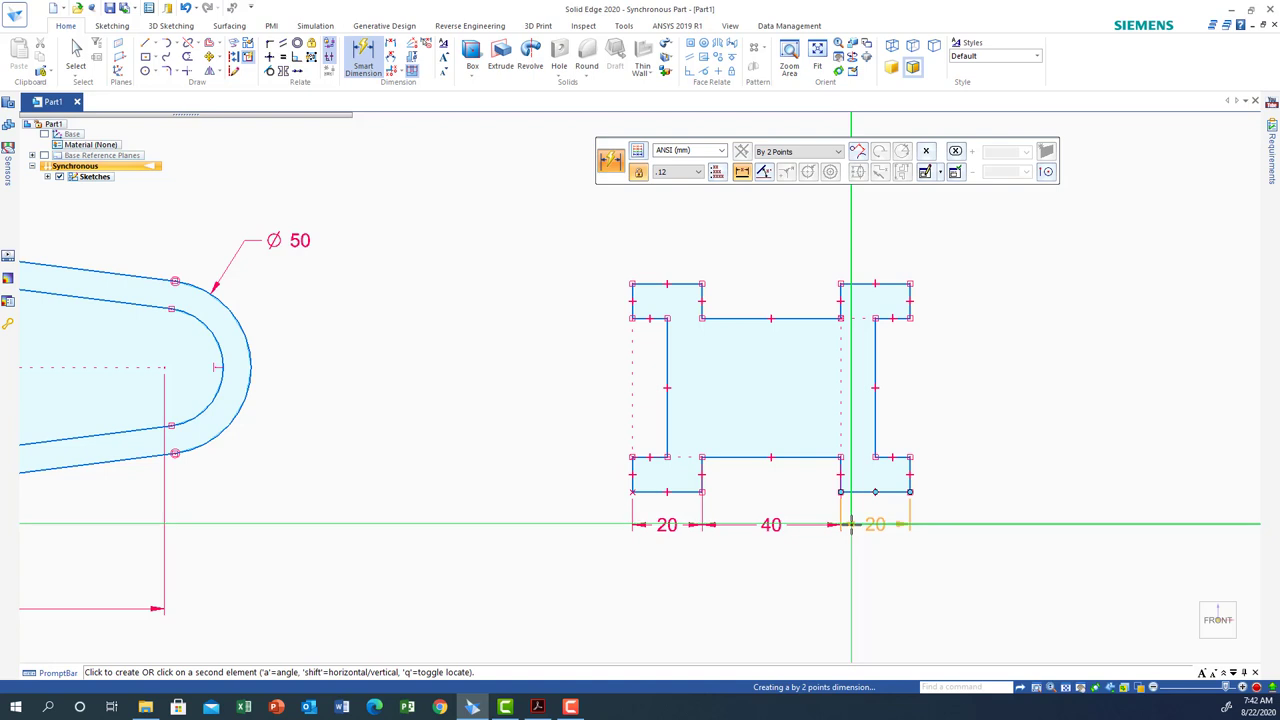
{"action": "left_click", "coordinate": [850, 524]}
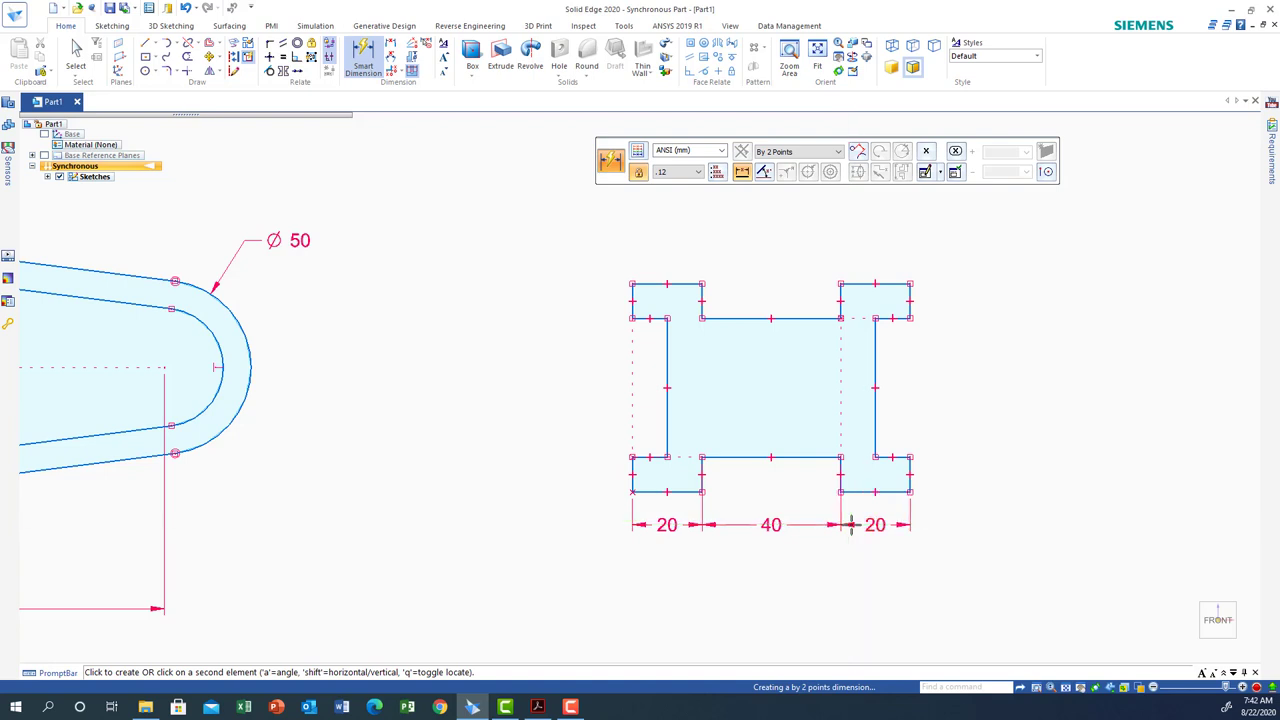
- Dimension the heights of the lower-left foot, the inner left vertical edge and the upper-left foot, aligned in one column beside the profile
{"action": "left_click", "coordinate": [633, 480]}
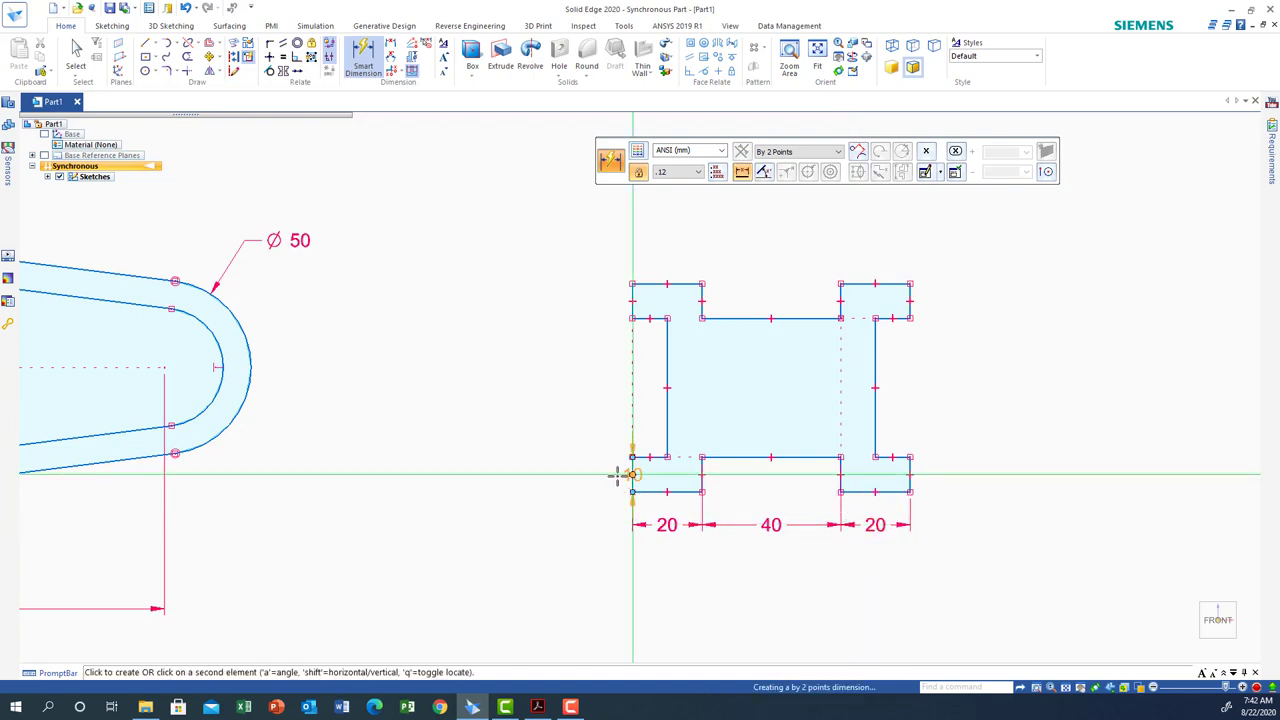
{"action": "left_click", "coordinate": [580, 472]}
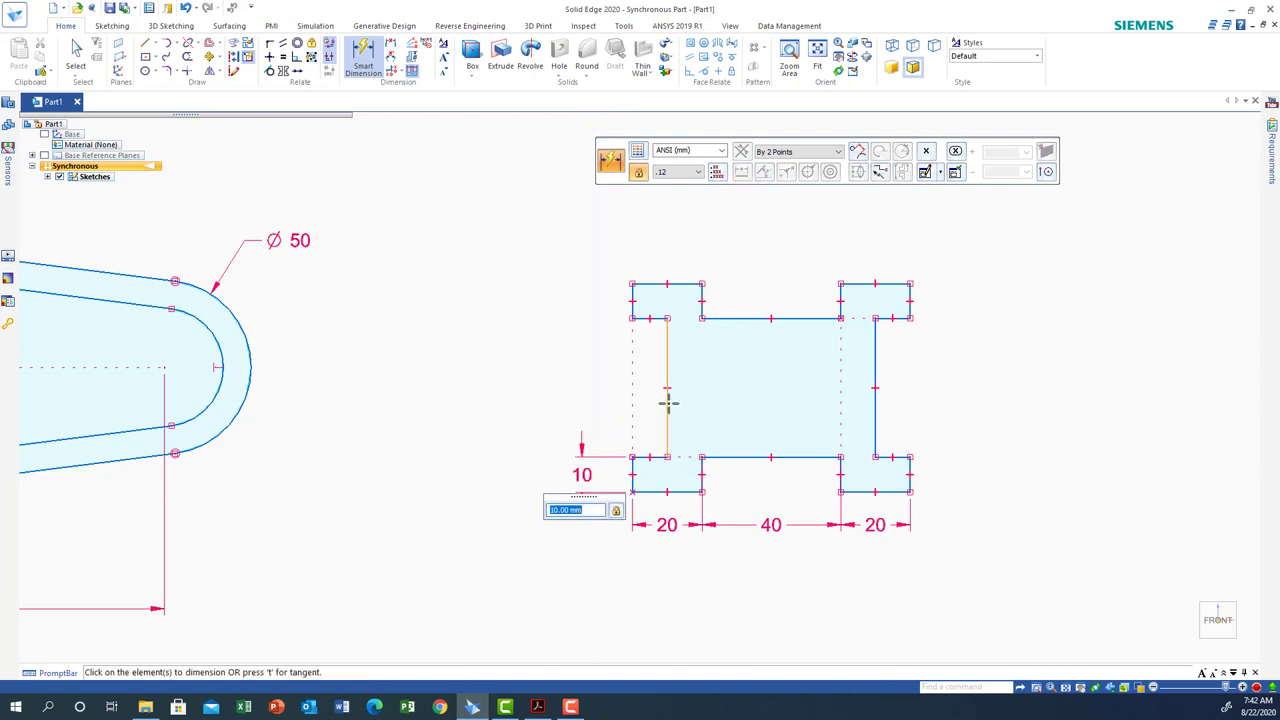
{"action": "left_click", "coordinate": [666, 402]}
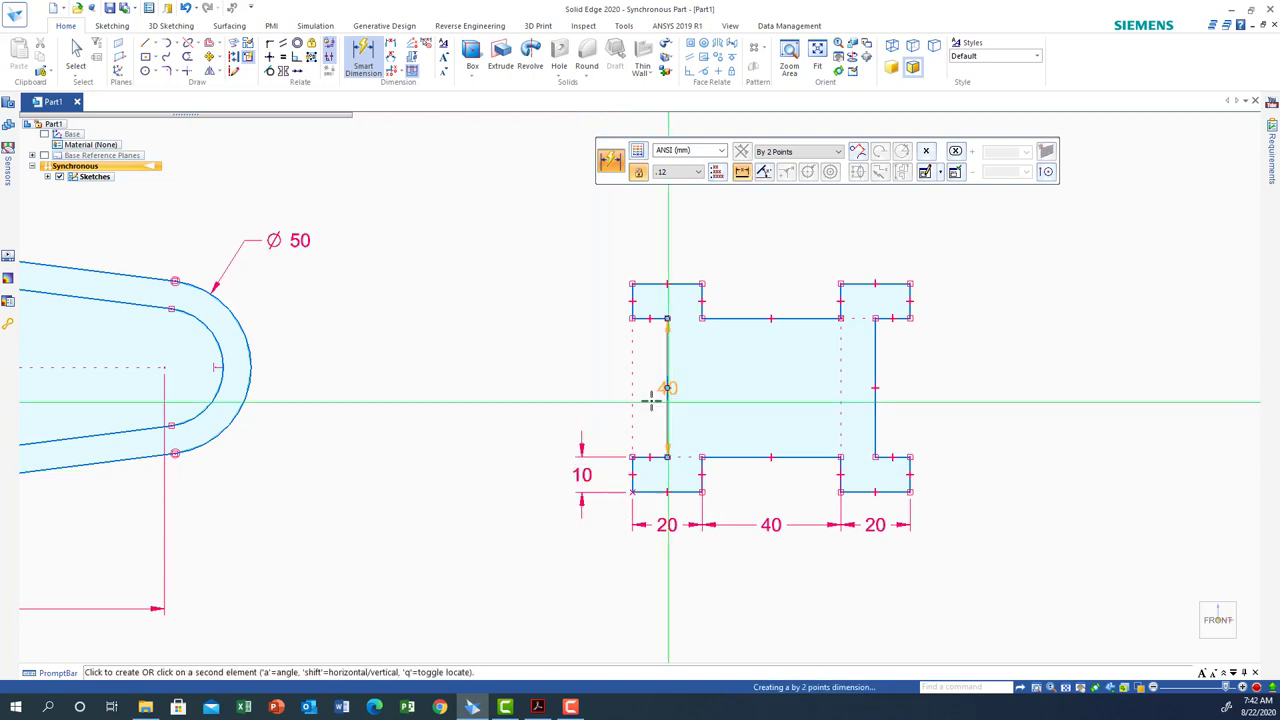
{"action": "left_click", "coordinate": [580, 393]}
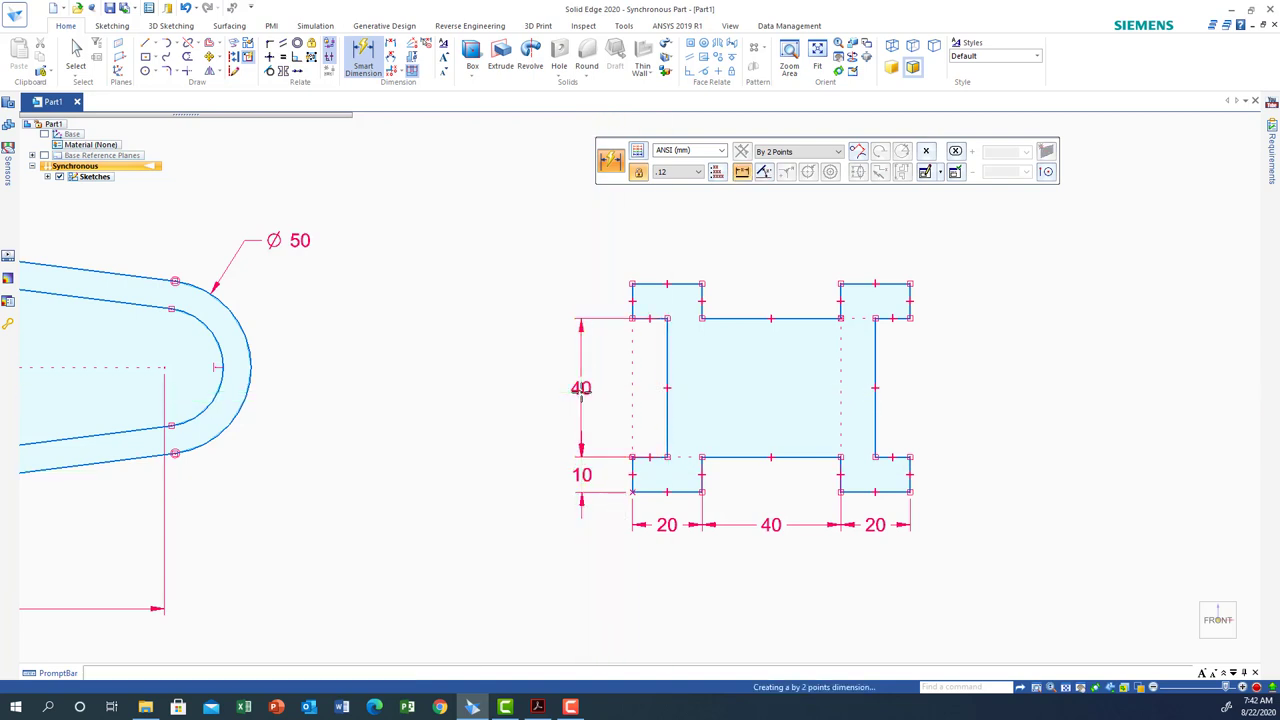
{"action": "left_click", "coordinate": [632, 296]}
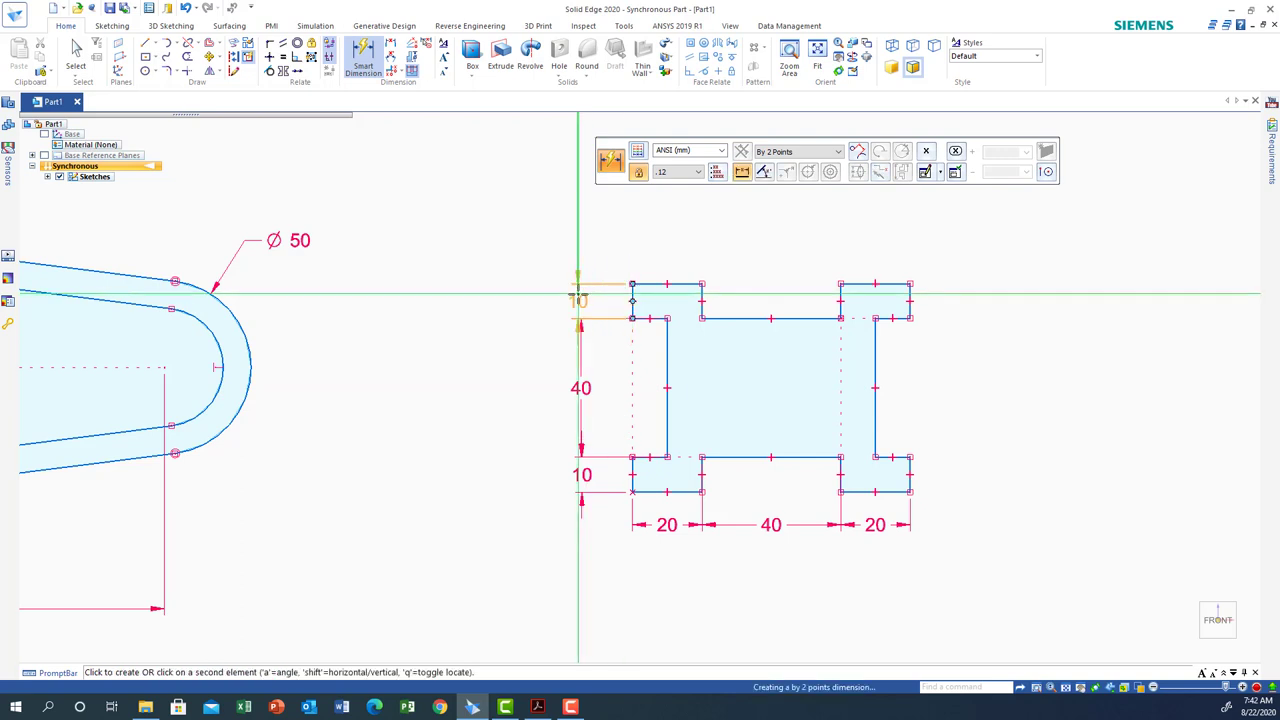
{"action": "left_click", "coordinate": [581, 297]}
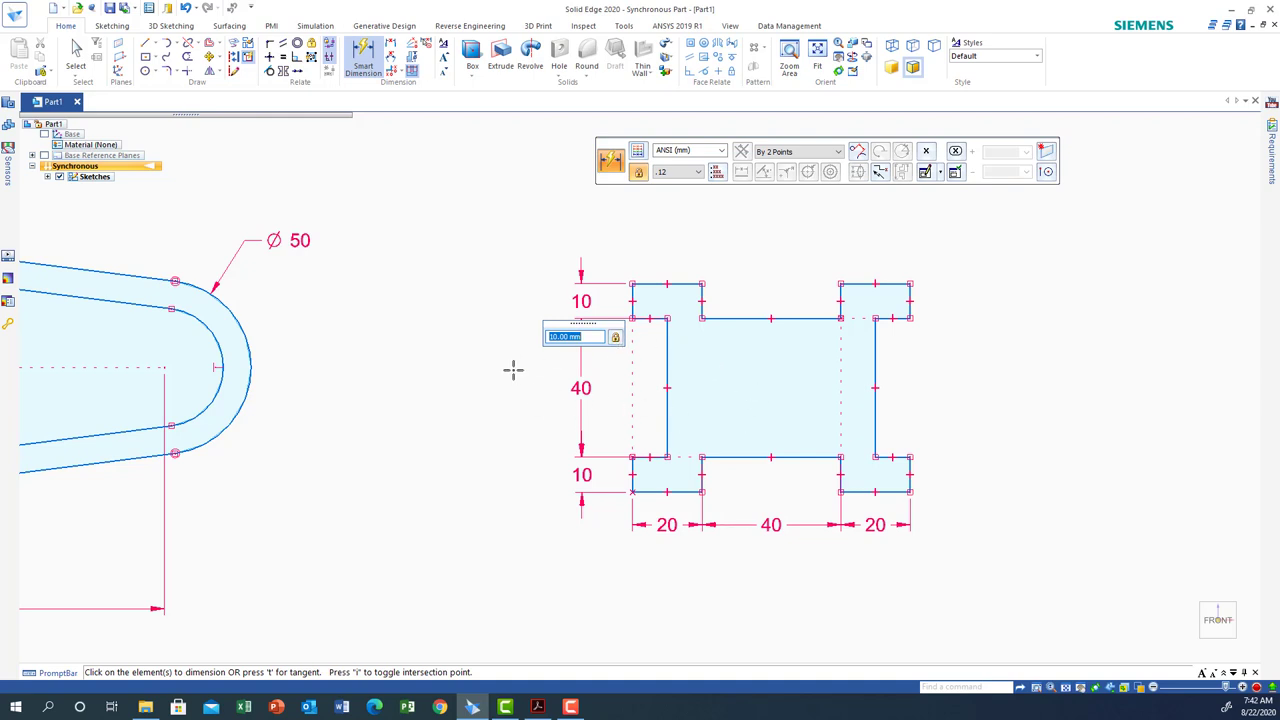
- Switch to the ME 103 - Intro PDF in Acrobat to check the square cutout's dimensions, and return to Solid Edge
{"action": "left_click", "coordinate": [535, 707]}
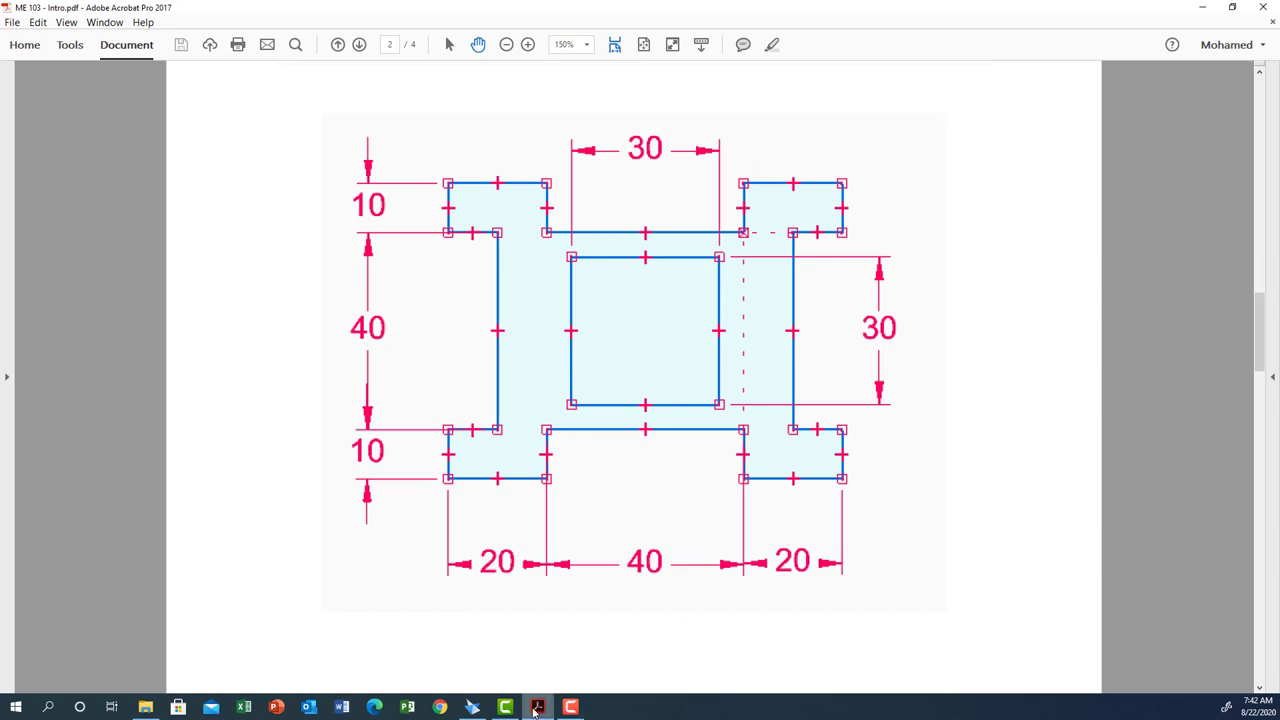
{"action": "key", "text": "alt+Tab"}
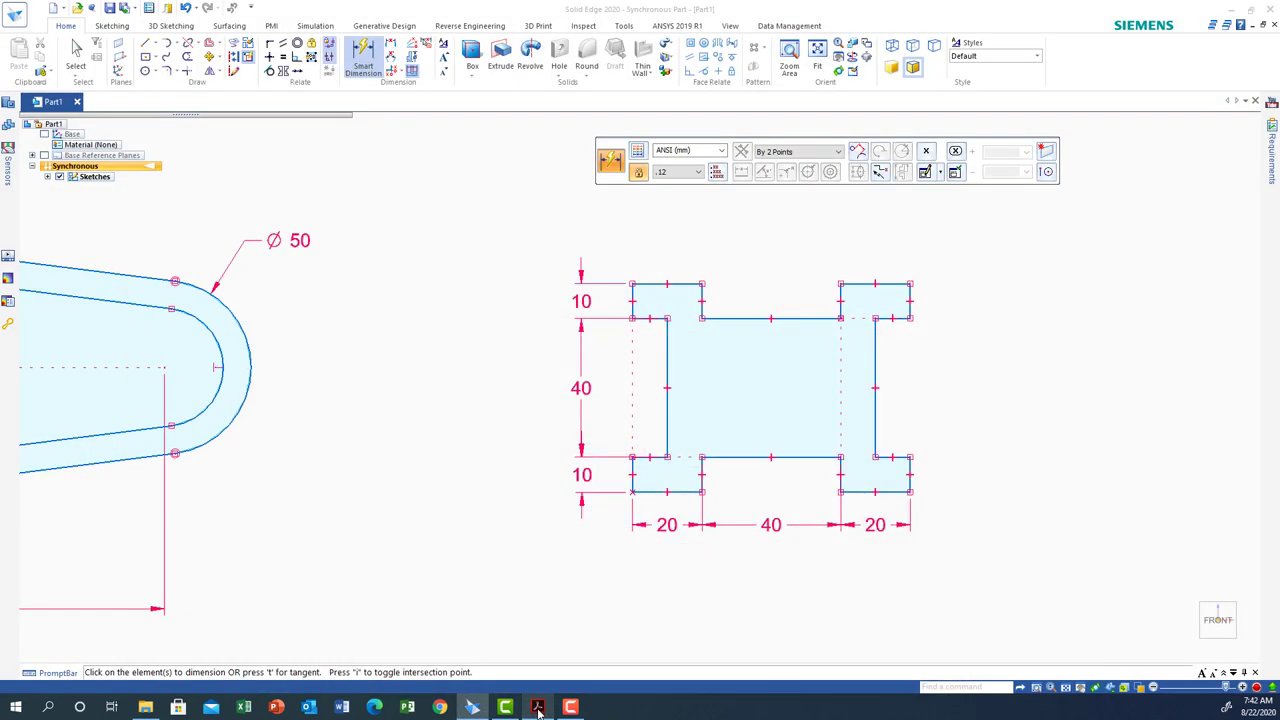
{"action": "left_click", "coordinate": [472, 707]}
{"action": "left_click", "coordinate": [472, 707]}
{"action": "left_click", "coordinate": [472, 707]}
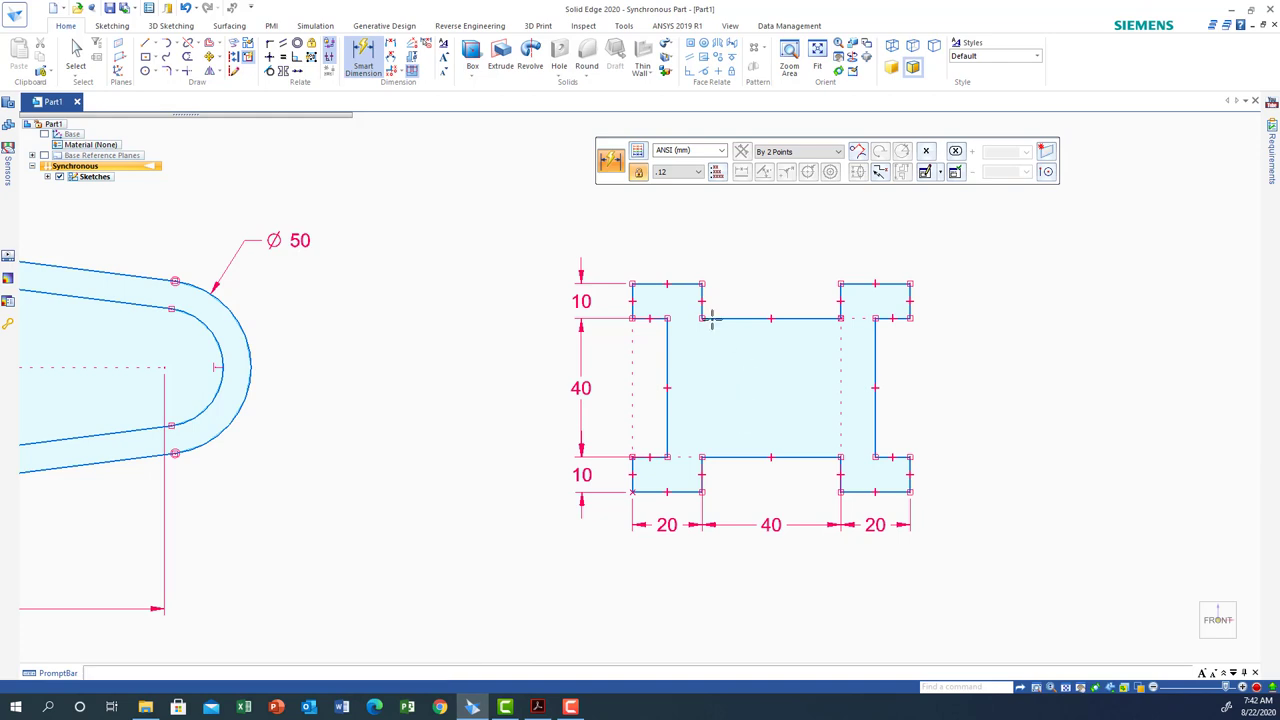
- Draw a 30 mm by 30 mm centre rectangle at the middle of the four-footed profile
{"action": "left_click", "coordinate": [155, 57]}
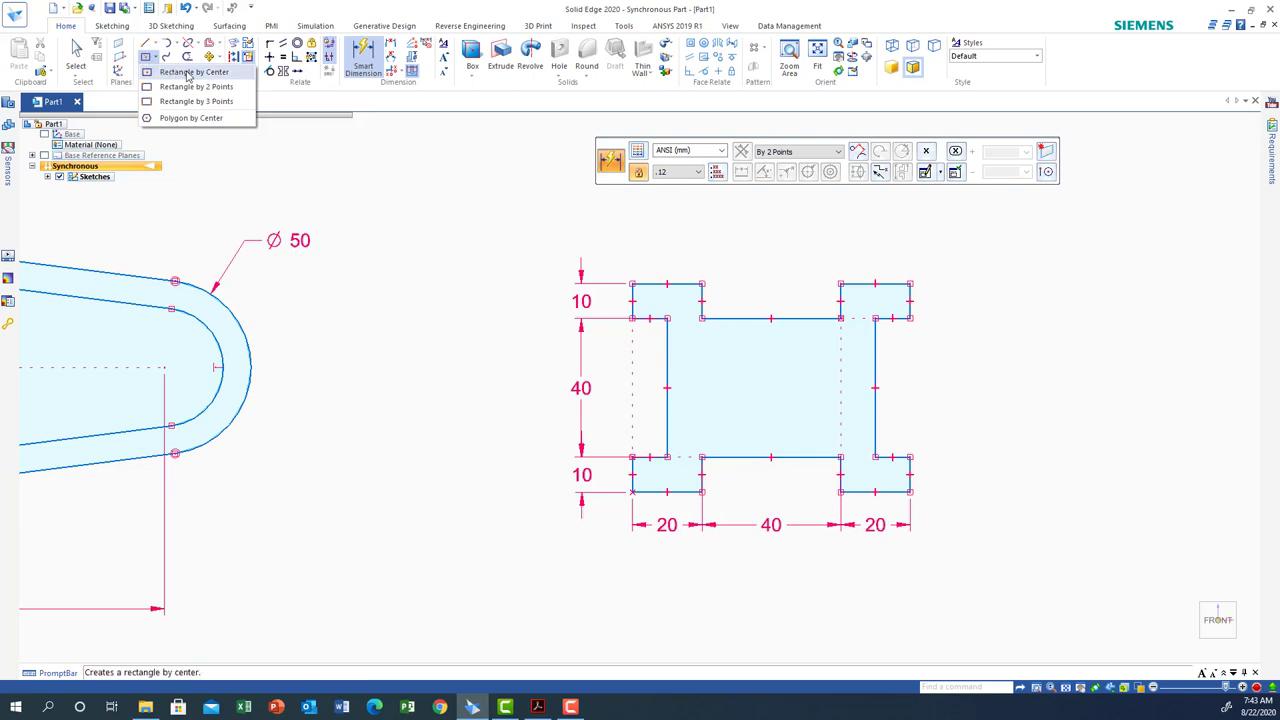
{"action": "left_click", "coordinate": [186, 72]}
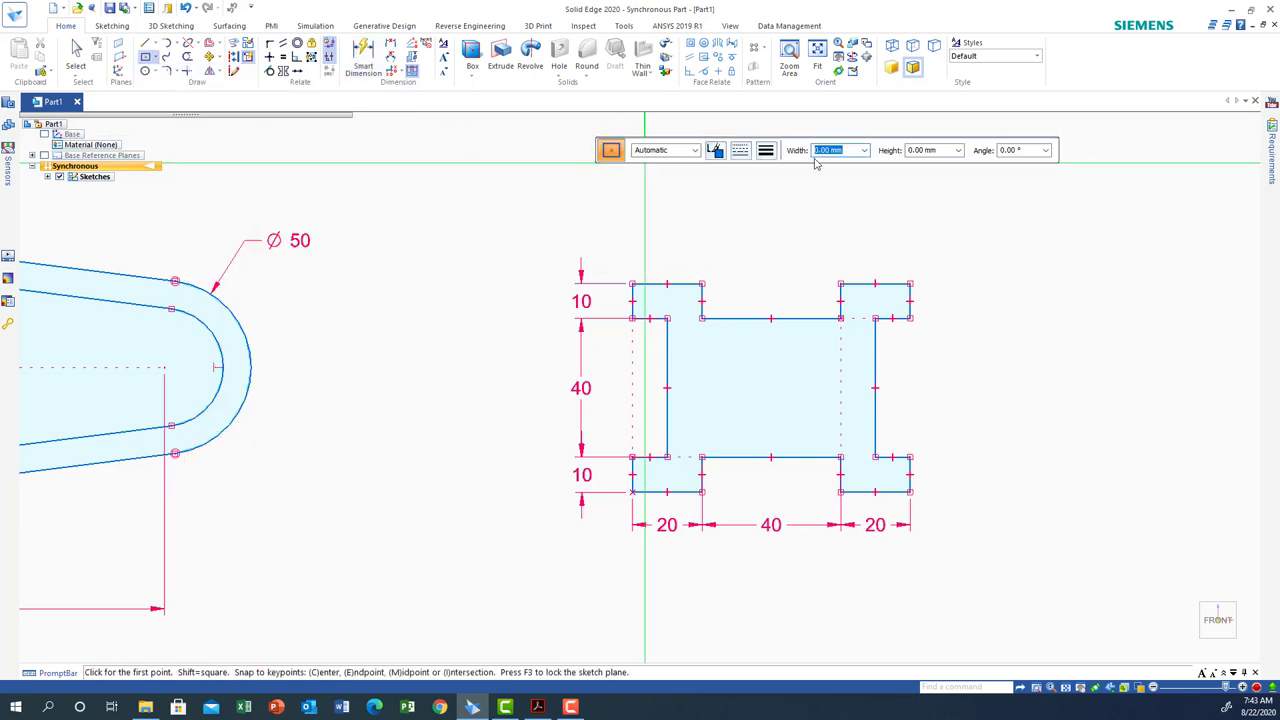
{"action": "type", "text": "30"}
{"action": "key", "text": "Tab"}
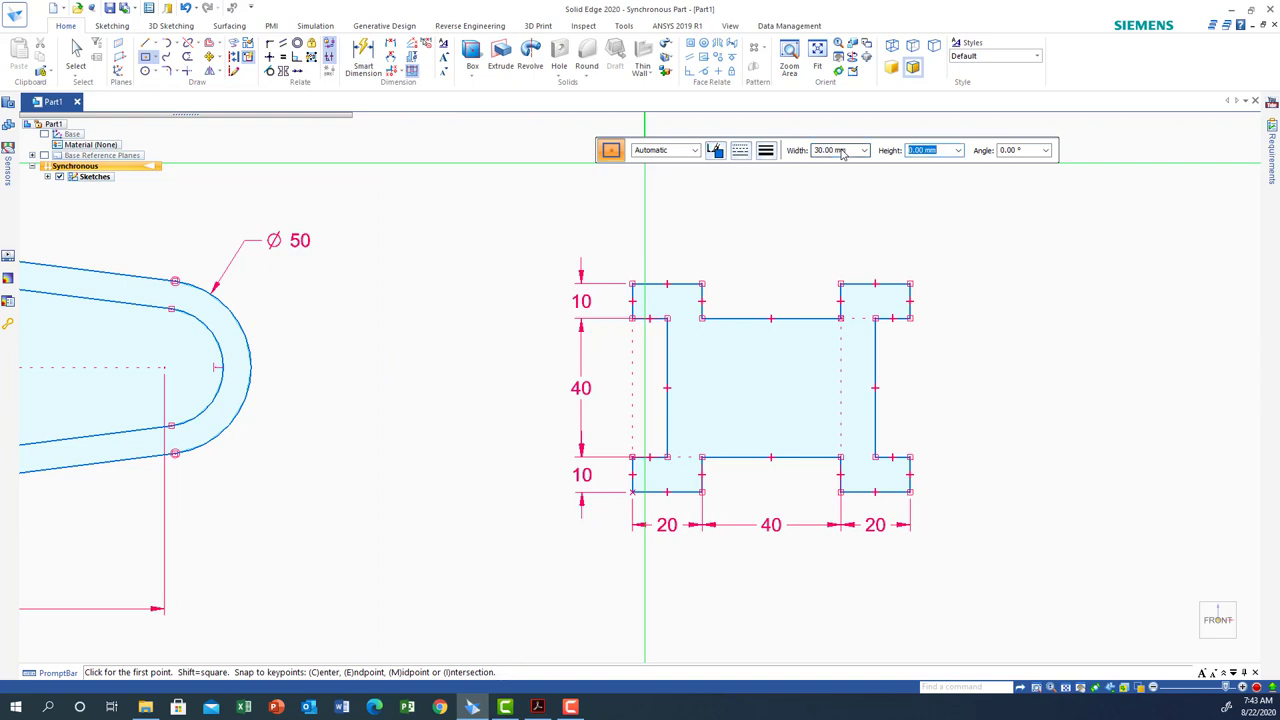
{"action": "type", "text": "30"}
{"action": "key", "text": "Tab"}
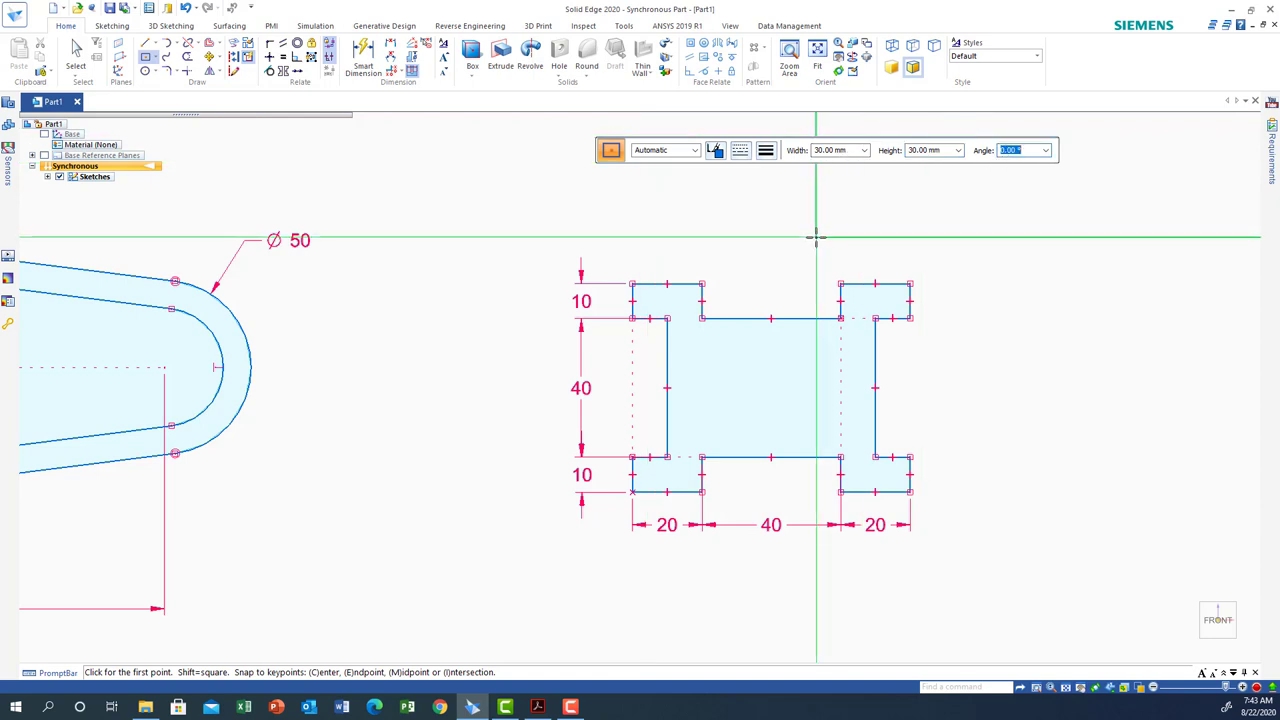
{"action": "key", "text": "Tab"}
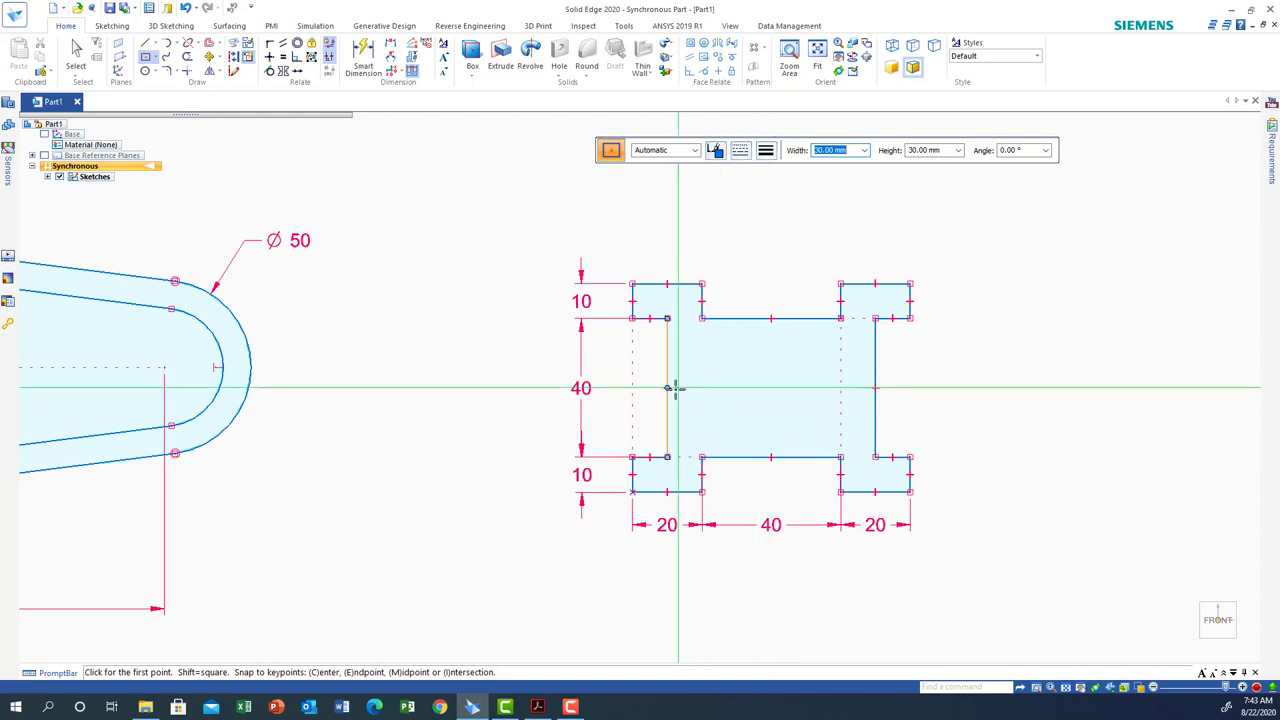
{"action": "left_click", "coordinate": [771, 388]}
{"action": "left_click", "coordinate": [768, 386]}
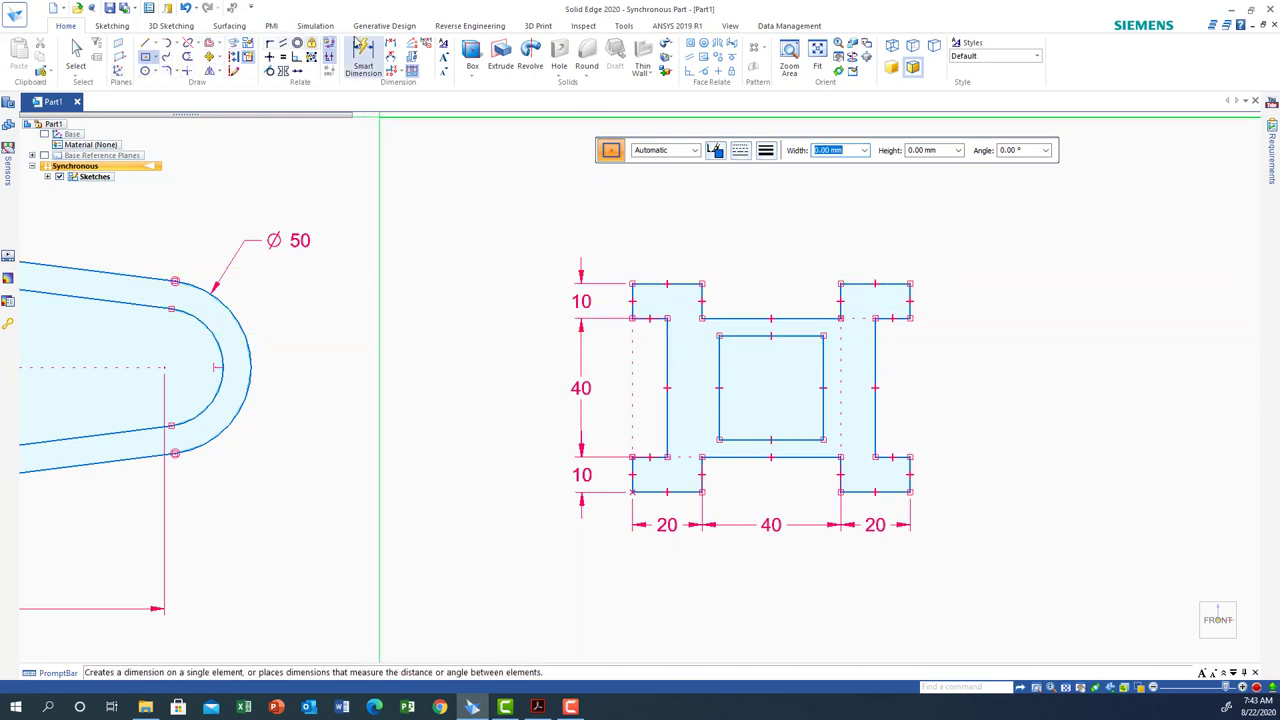
- Dimension the square cutout's height beside the profile and its width above the profile with Smart Dimension
{"action": "left_click", "coordinate": [360, 50]}
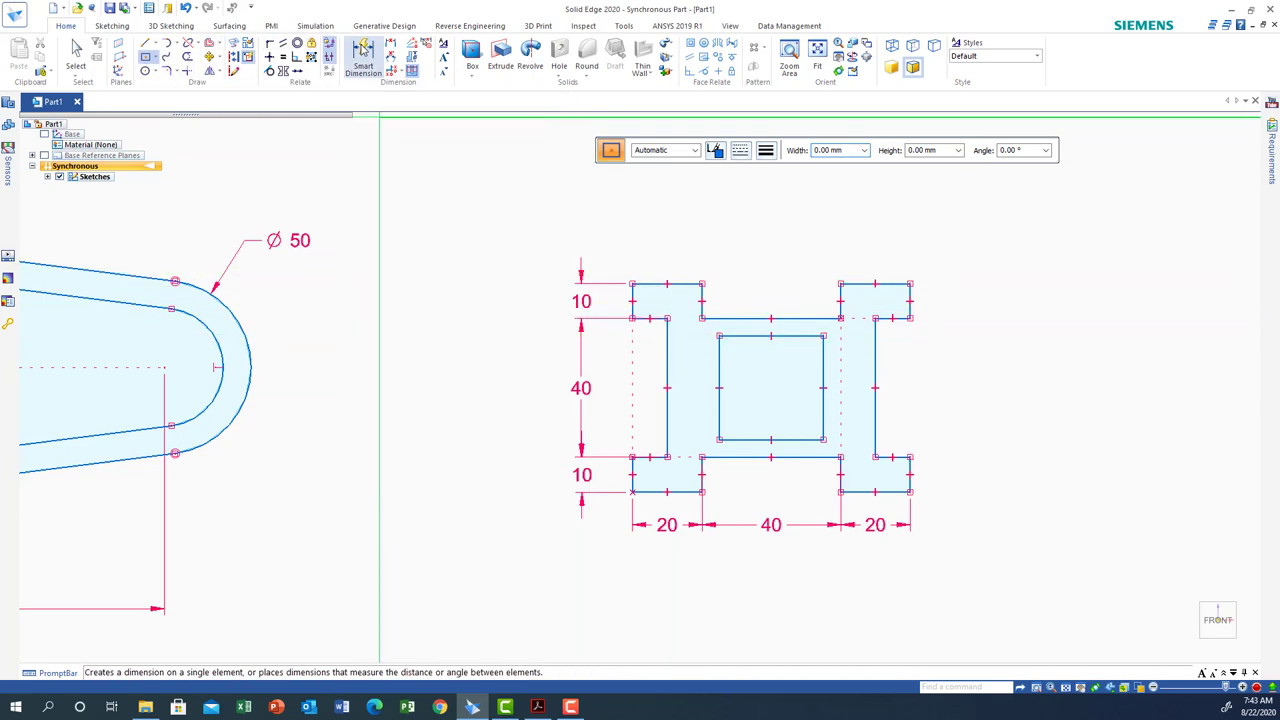
{"action": "left_click", "coordinate": [820, 368]}
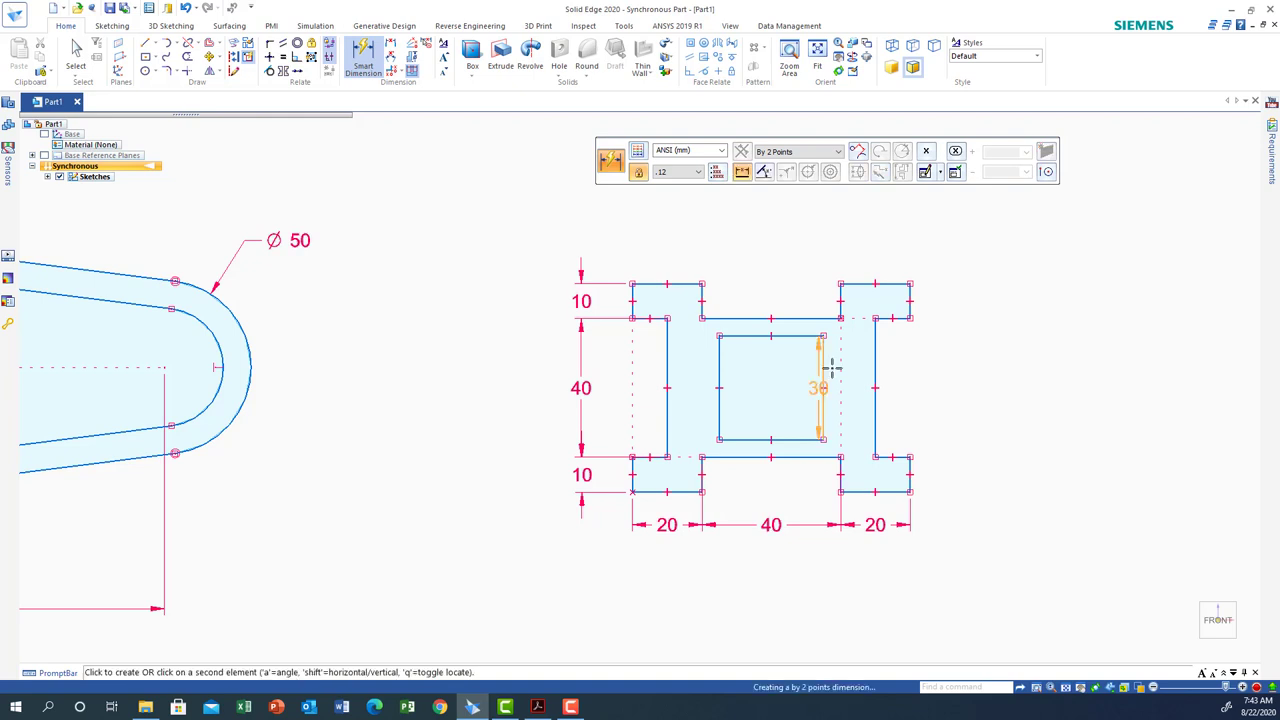
{"action": "left_click", "coordinate": [924, 368]}
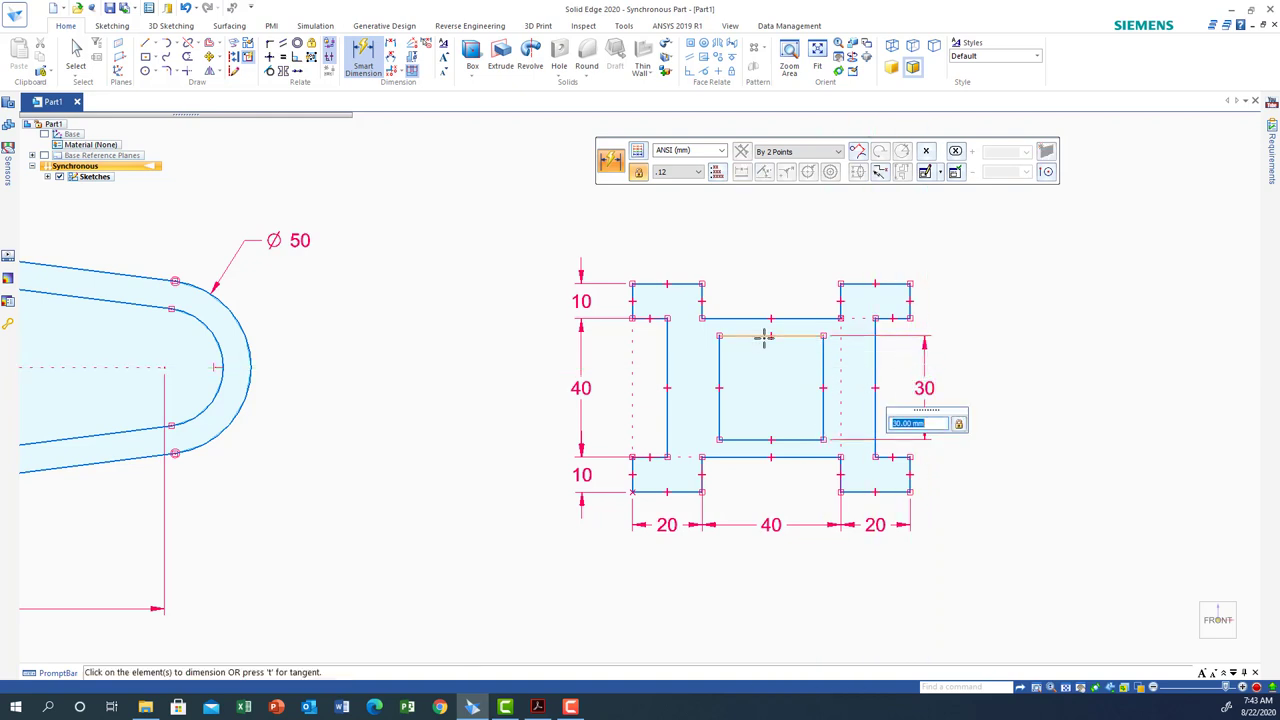
{"action": "left_click", "coordinate": [763, 337]}
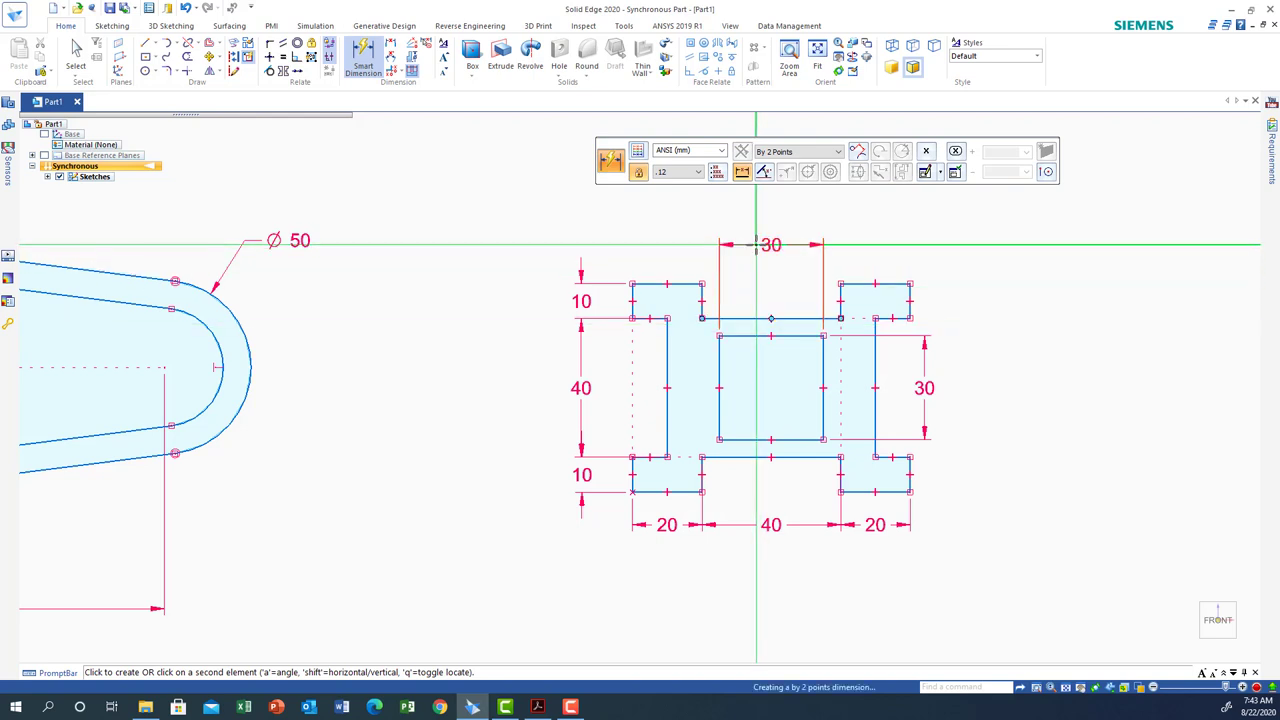
{"action": "left_click", "coordinate": [770, 244]}
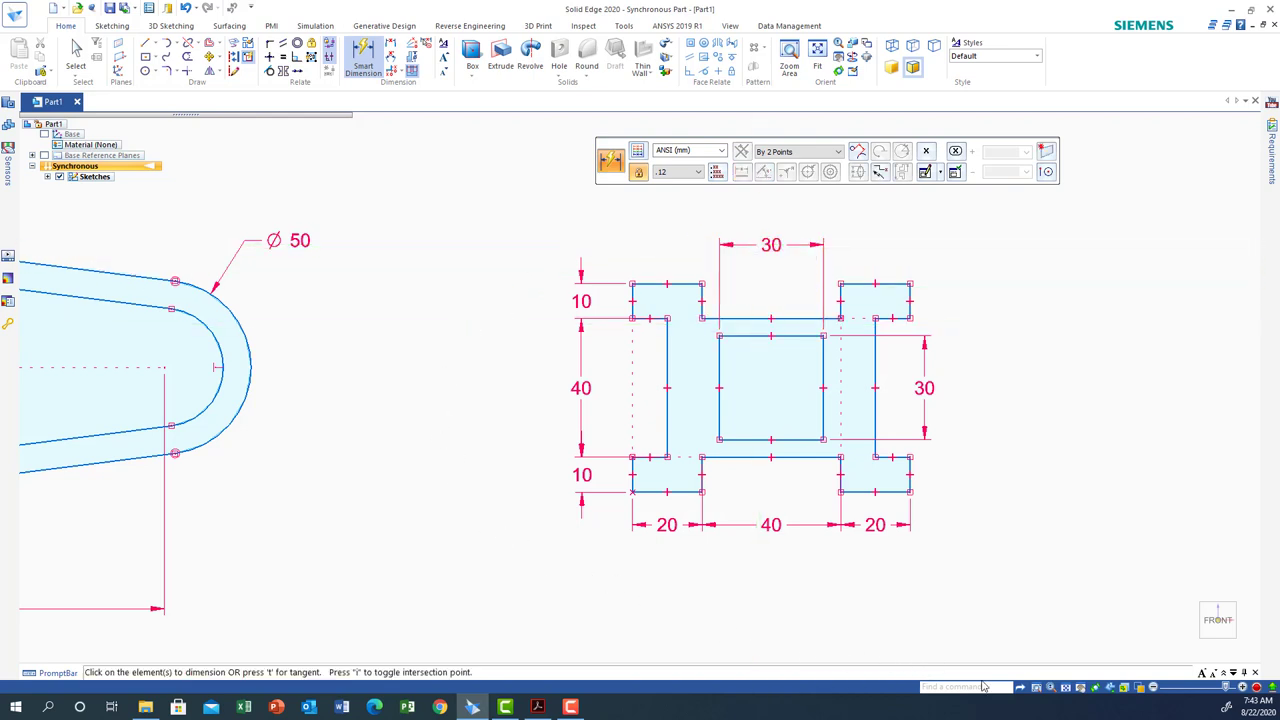
- Switch to the ME 103 - Intro PDF in Acrobat and examine the next exercise, the two-circle arm with tangent arcs and a square hole
{"action": "left_click", "coordinate": [1080, 687]}
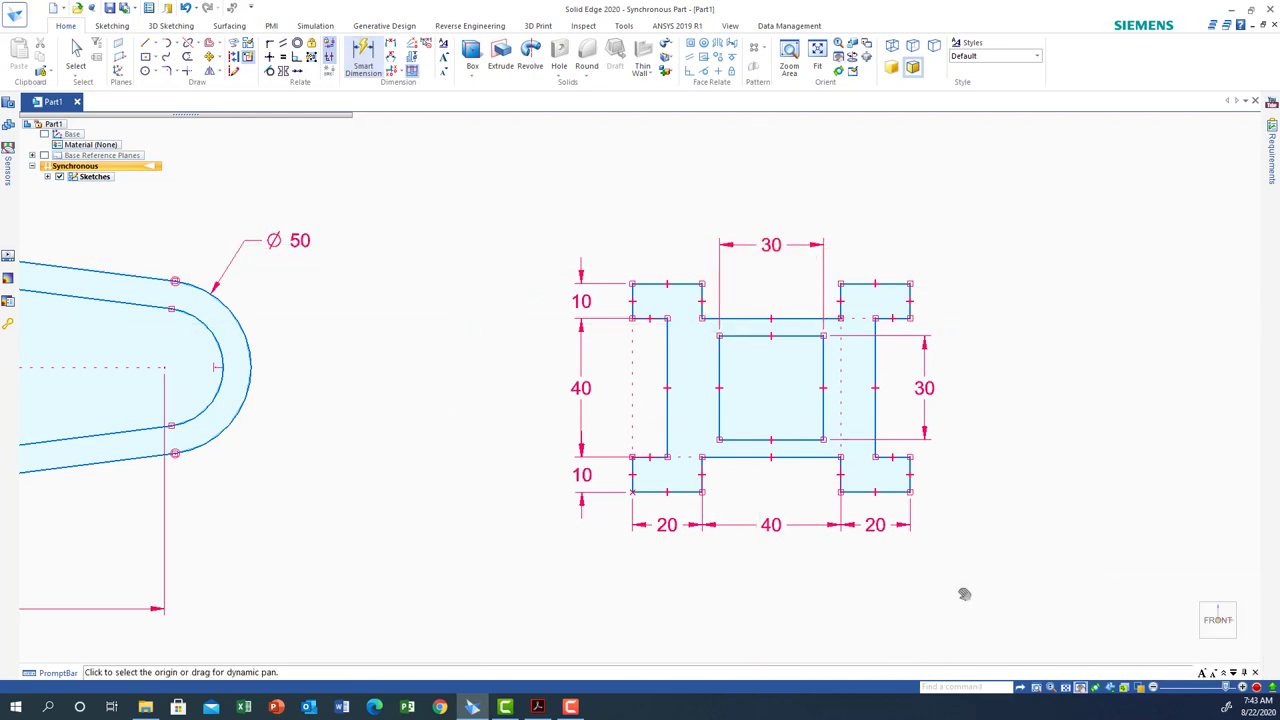
{"action": "mouse_move", "coordinate": [790, 403]}
{"action": "left_mouse_down"}
{"action": "mouse_move", "coordinate": [372, 386]}
{"action": "mouse_move", "coordinate": [237, 352]}
{"action": "left_mouse_up"}
{"action": "left_click", "coordinate": [537, 707]}
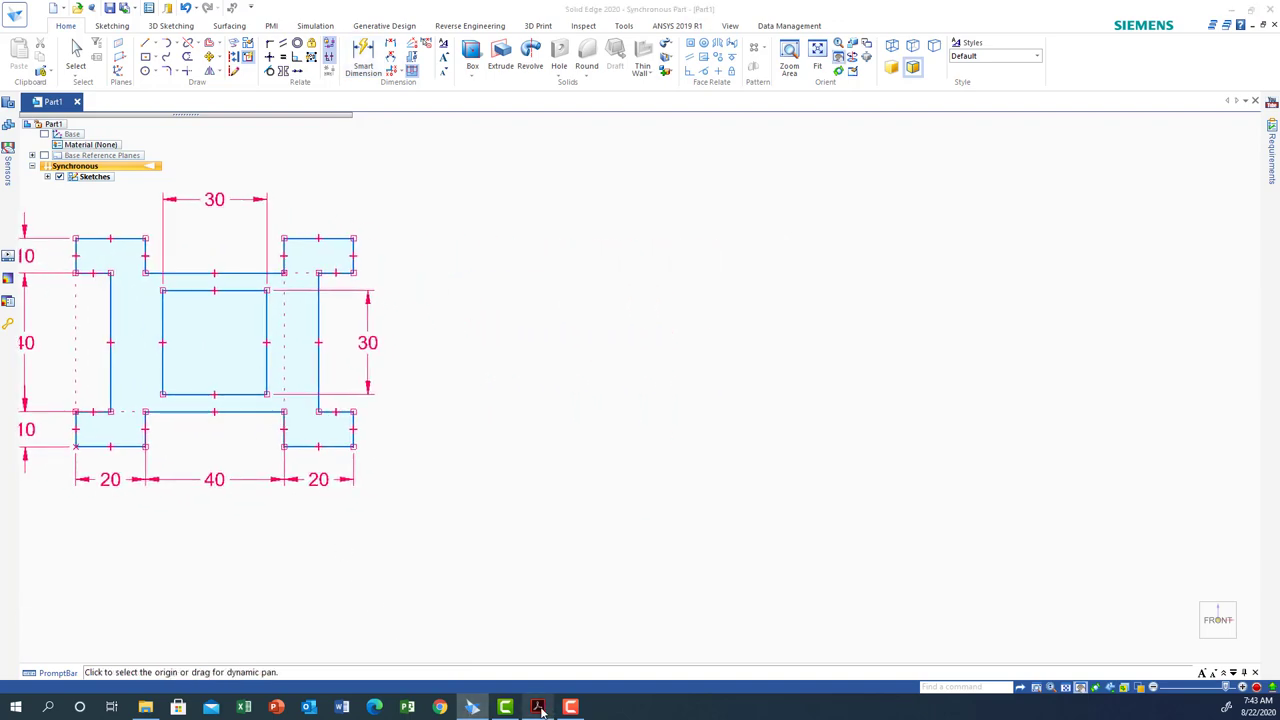
{"action": "scroll", "coordinate": [640, 560], "scroll_direction": "down", "scroll_amount": 12}
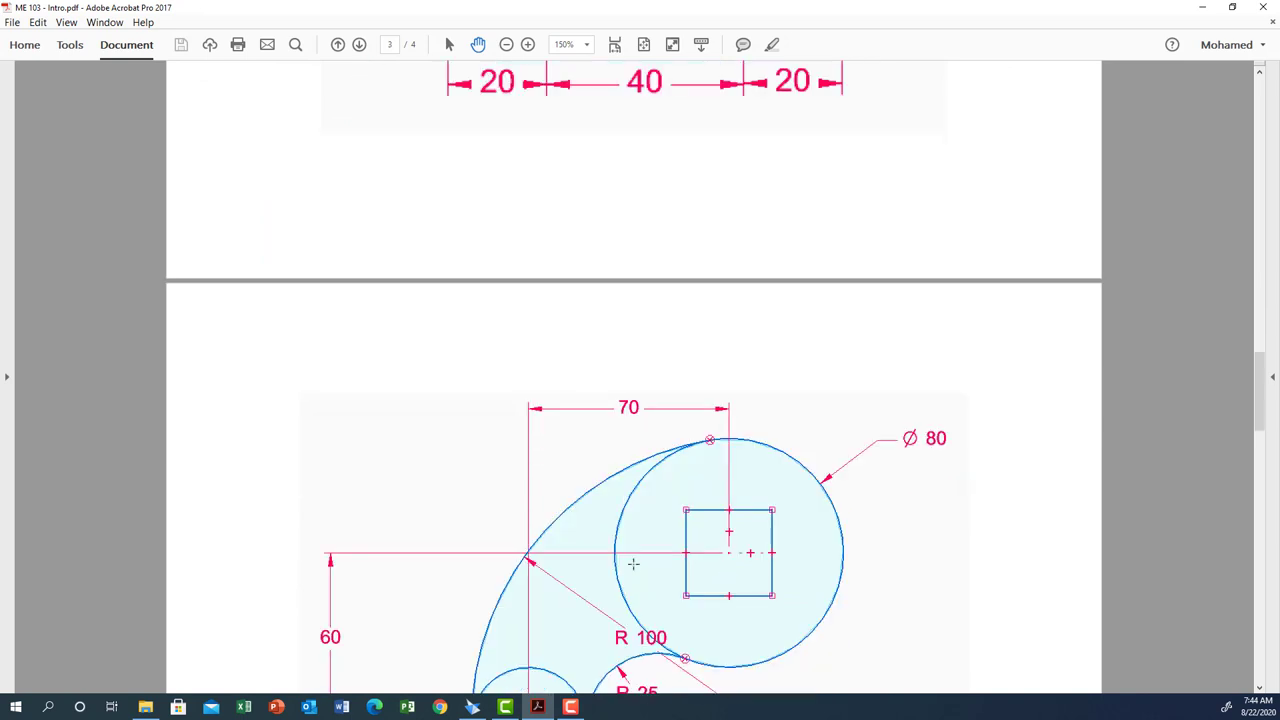
{"action": "scroll", "coordinate": [633, 564], "scroll_direction": "down", "scroll_amount": 1}
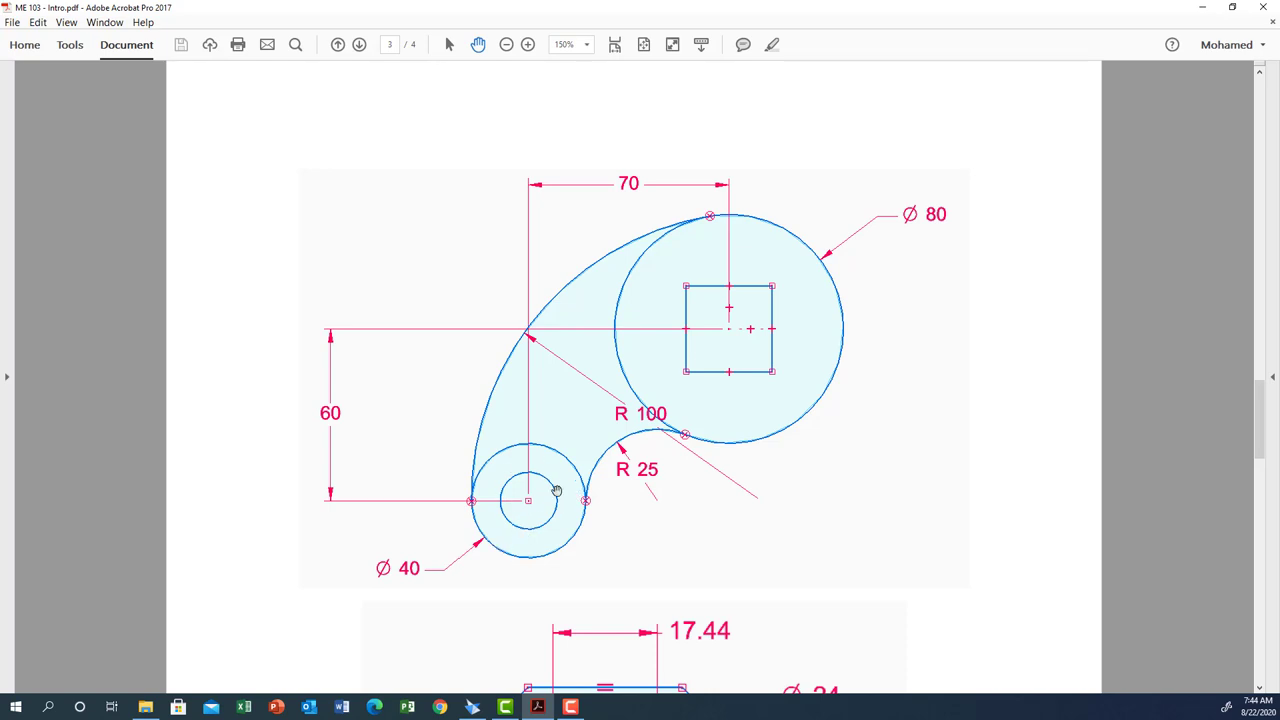
- Switch to Solid Edge and draw an 80 mm diameter circle by center point in the empty area right of the existing profile
{"action": "left_click", "coordinate": [474, 708]}
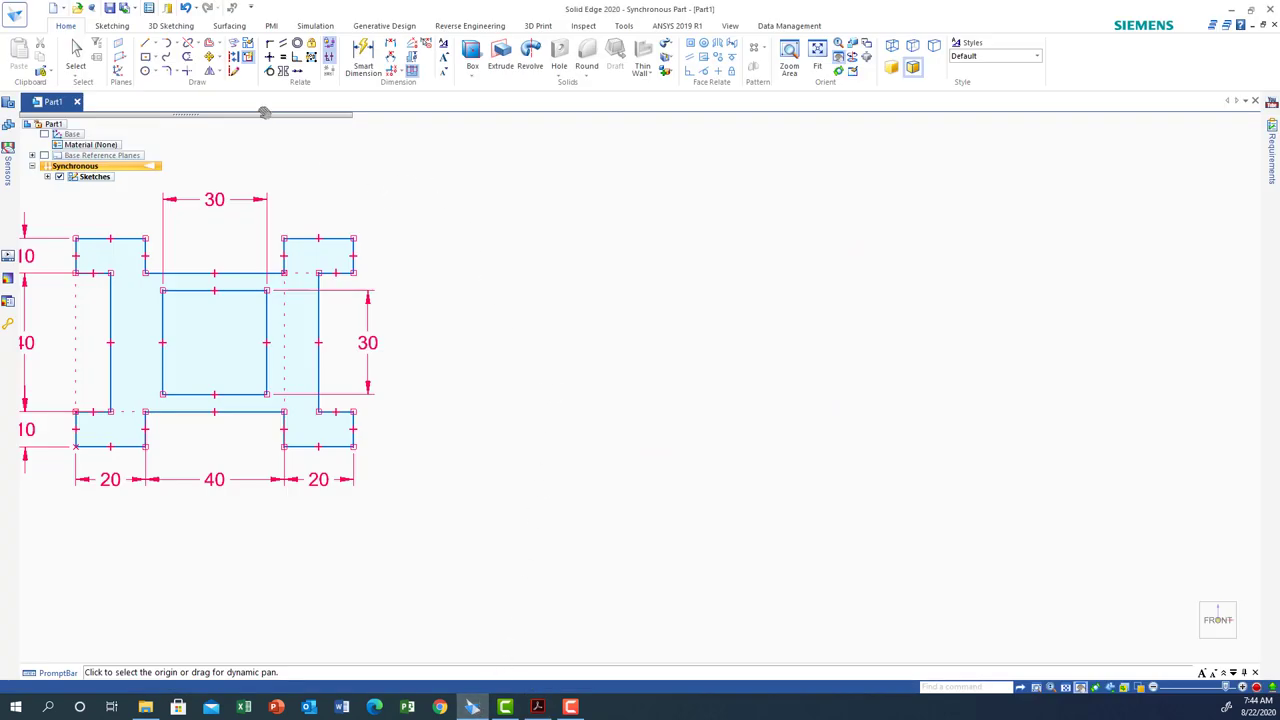
{"action": "left_click", "coordinate": [156, 70]}
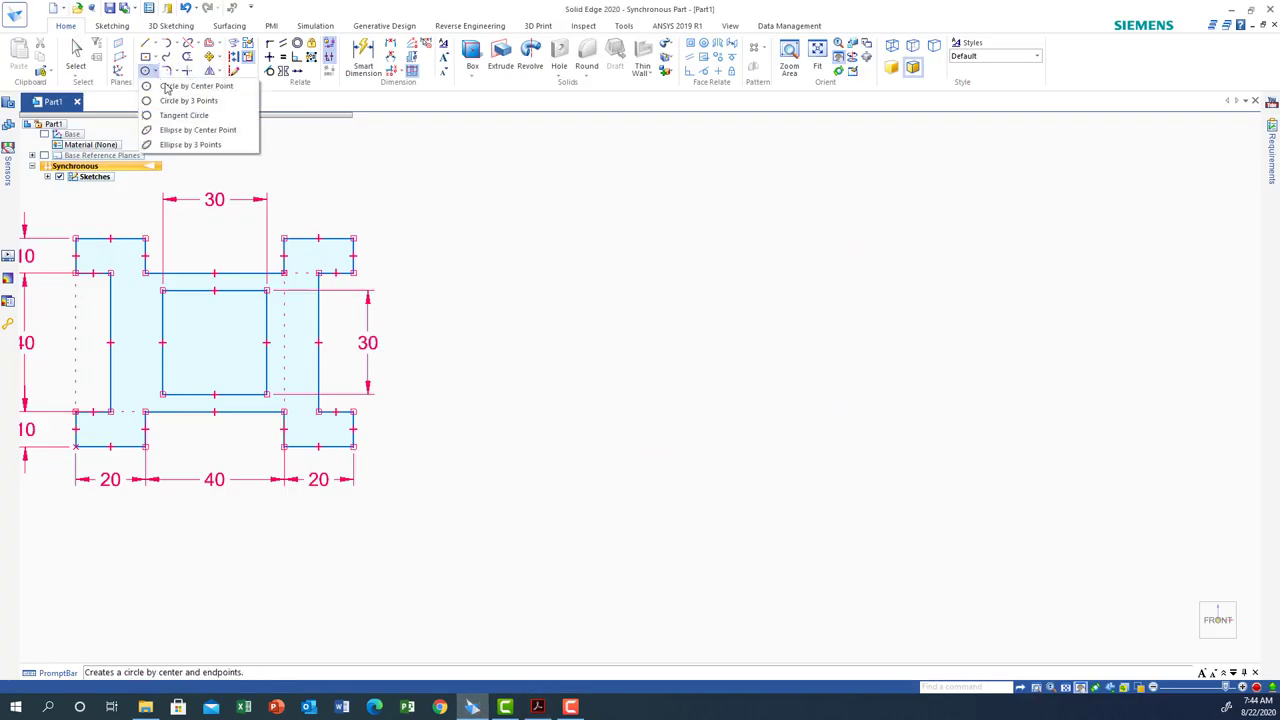
{"action": "left_click", "coordinate": [166, 86]}
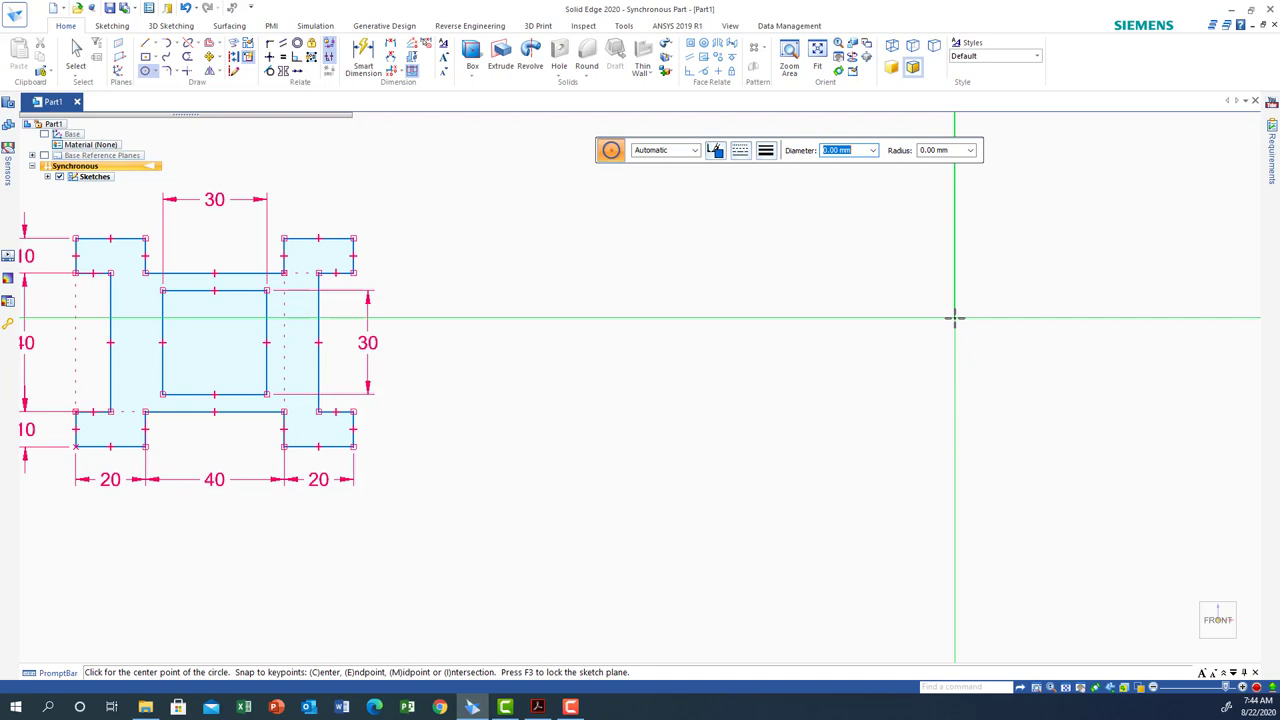
{"action": "type", "text": "80"}
{"action": "key", "text": "Return"}
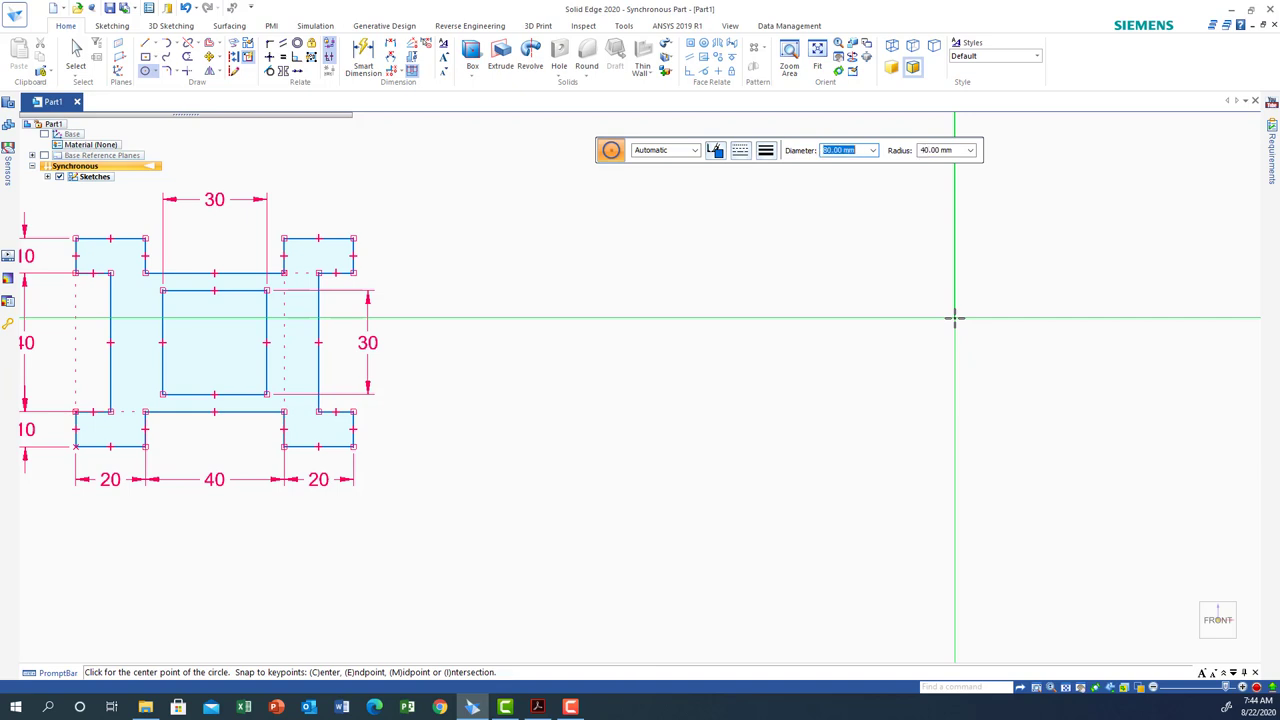
{"action": "left_click", "coordinate": [1031, 329]}
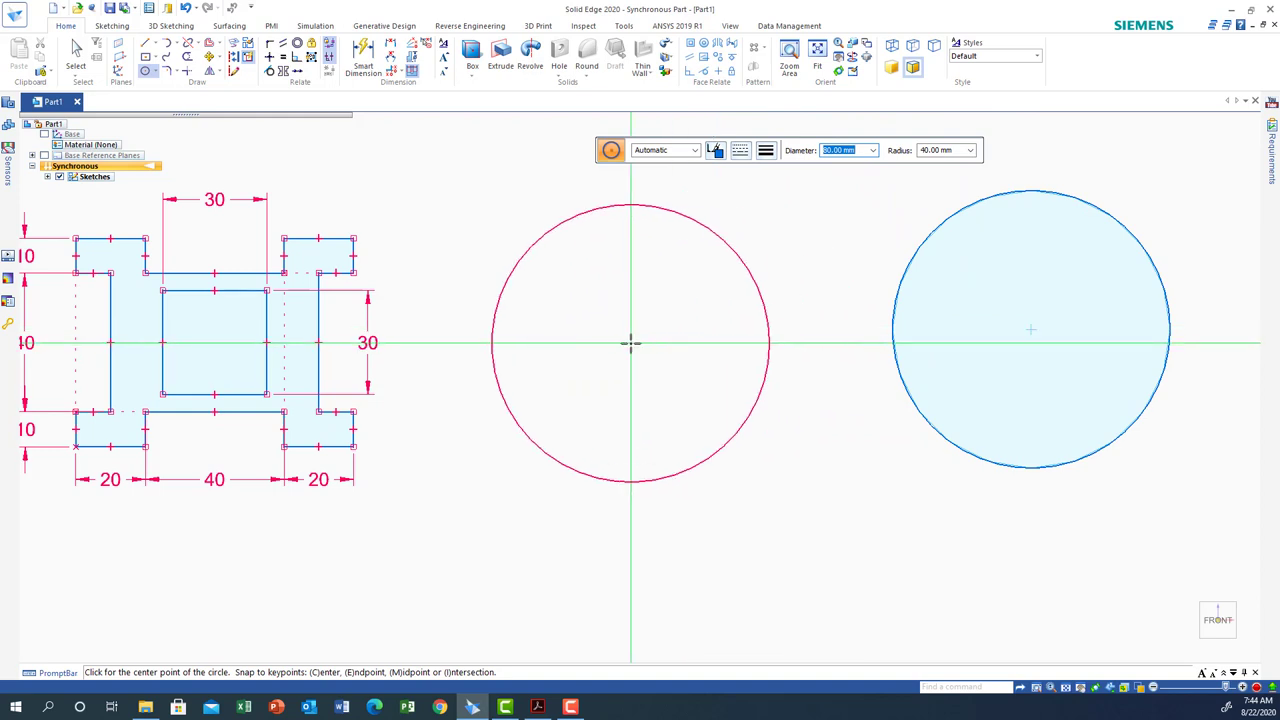
- Draw a 40 mm diameter circle below and to the left of the 80 mm circle
{"action": "type", "text": "40"}
{"action": "key", "text": "Return"}
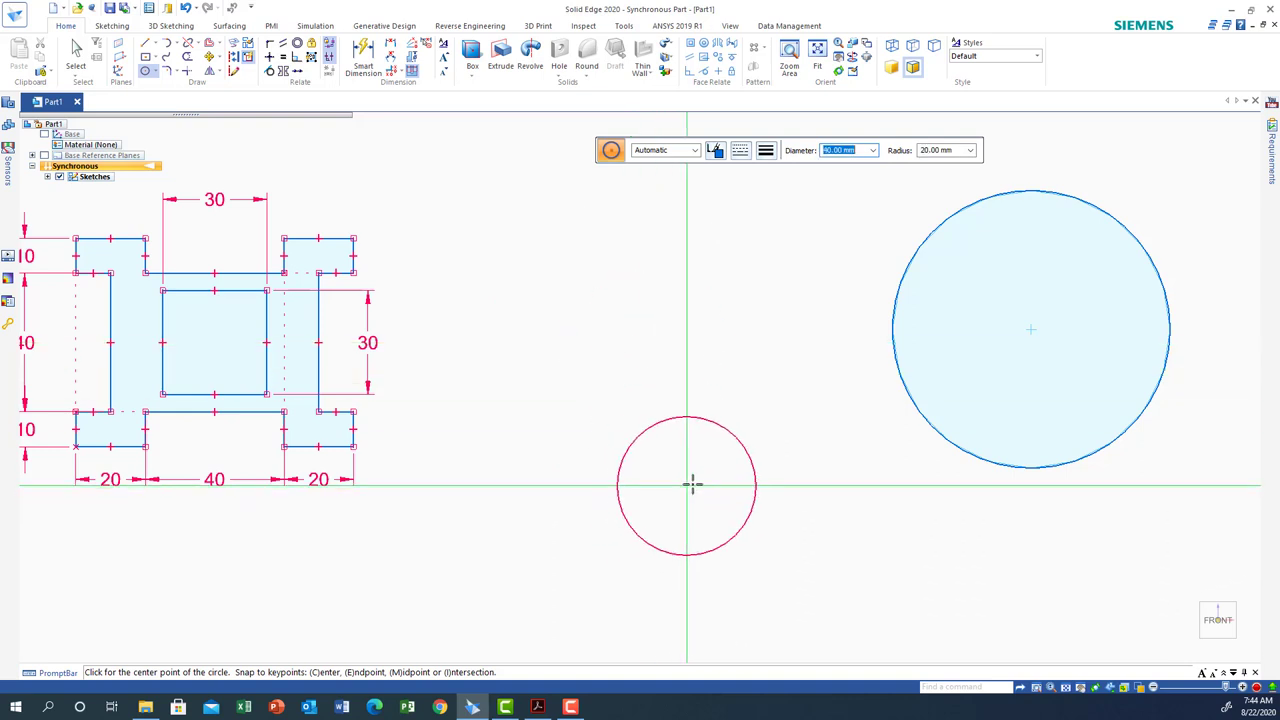
{"action": "left_click", "coordinate": [712, 484]}
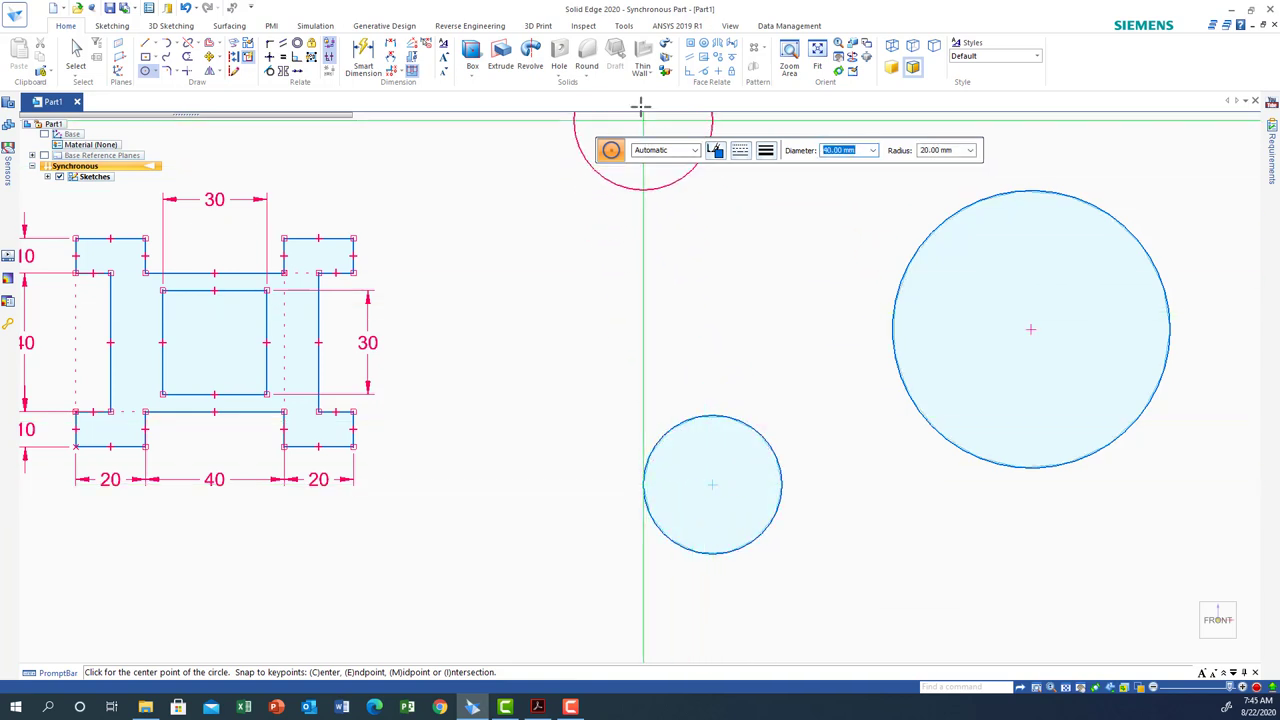
- Dimension the horizontal distance between the two circle centers with Horizontal/Vertical orientation and set it to 70 mm
{"action": "left_click", "coordinate": [363, 60]}
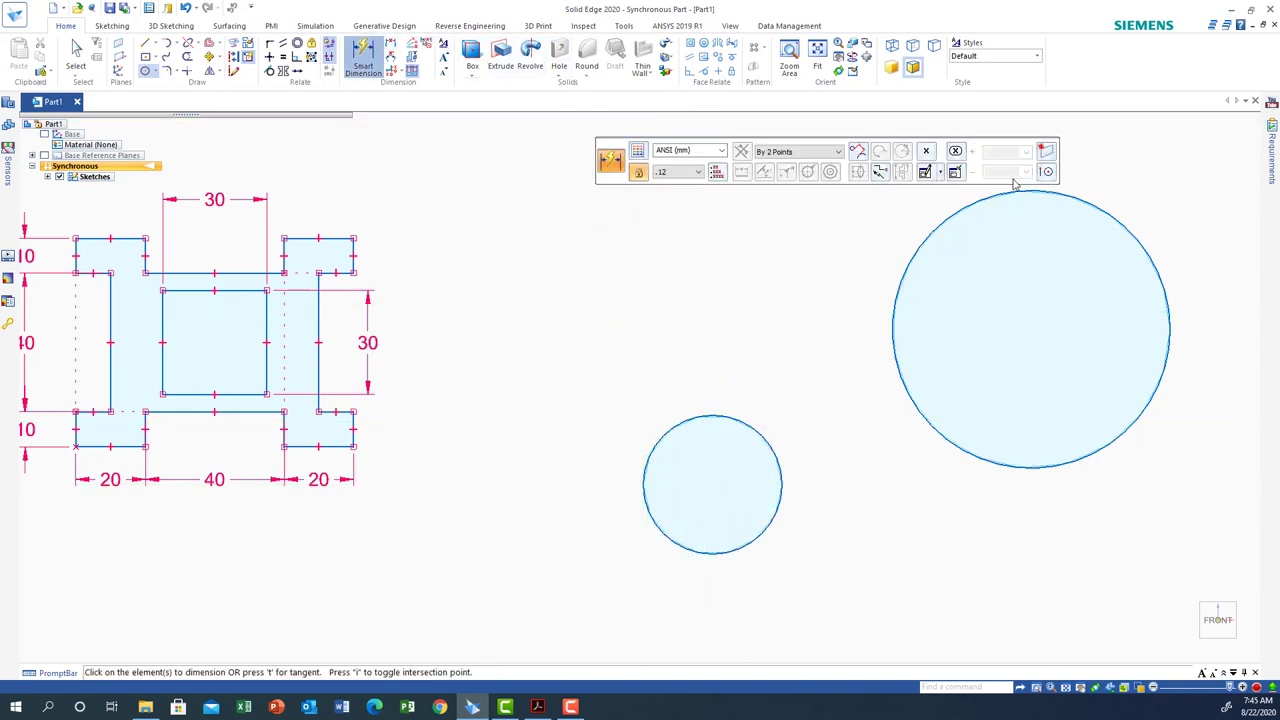
{"action": "left_click", "coordinate": [1080, 199]}
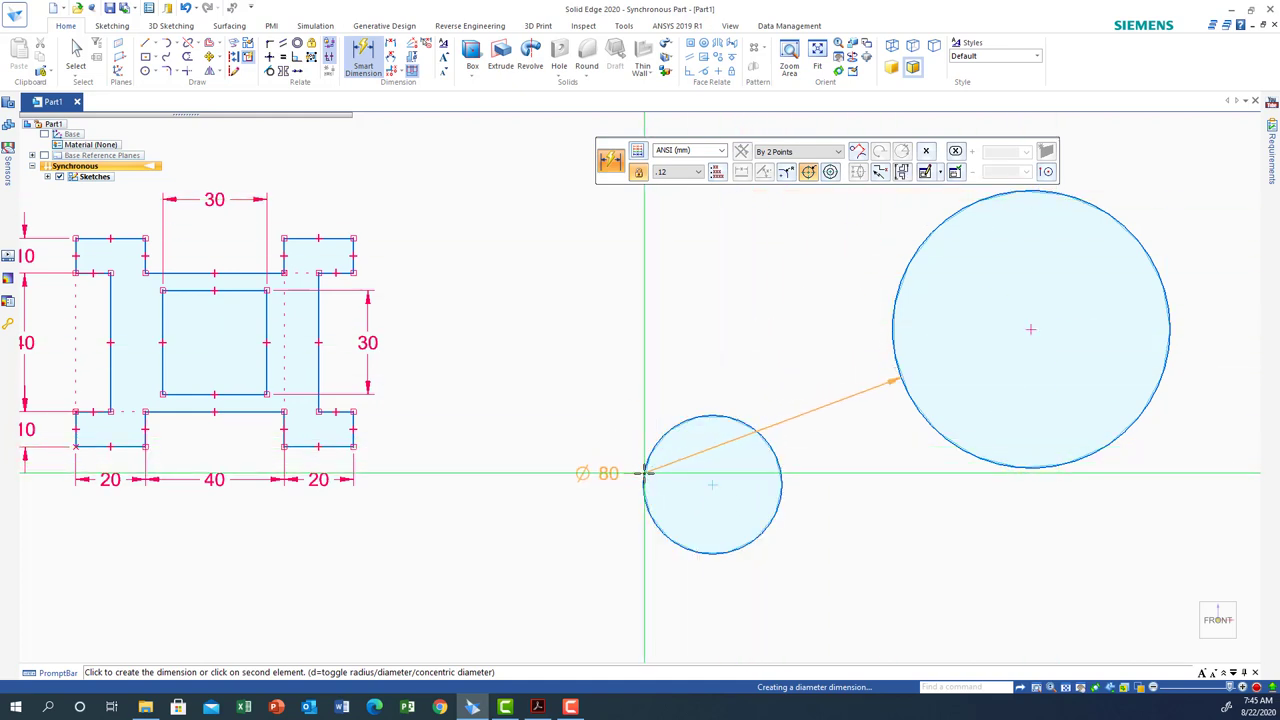
{"action": "left_click", "coordinate": [645, 474]}
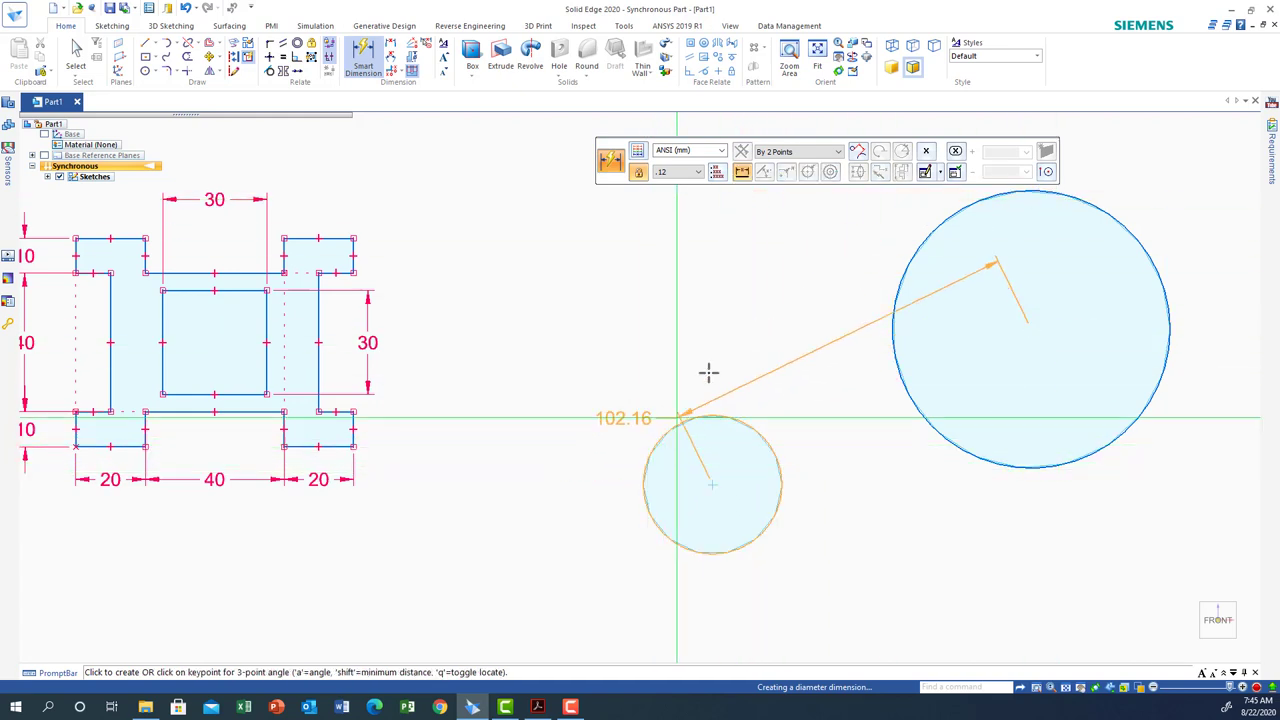
{"action": "left_click", "coordinate": [838, 151]}
{"action": "left_click", "coordinate": [788, 168]}
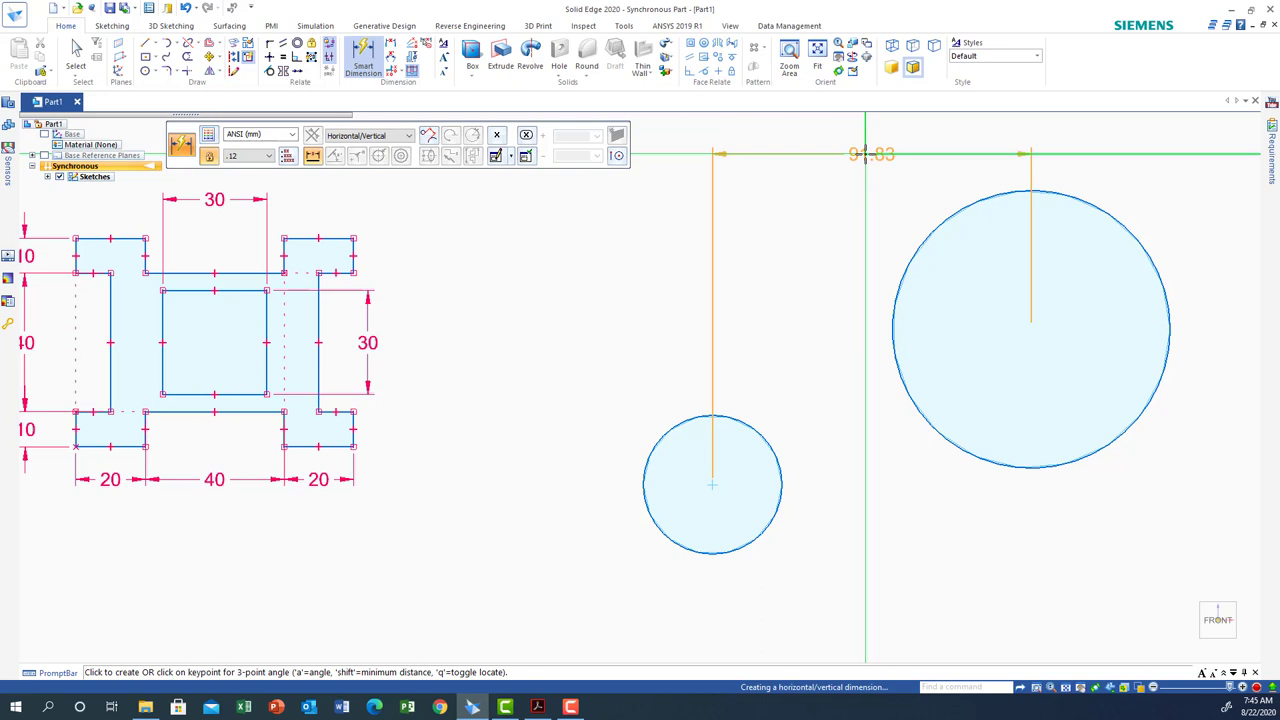
{"action": "left_click", "coordinate": [865, 155]}
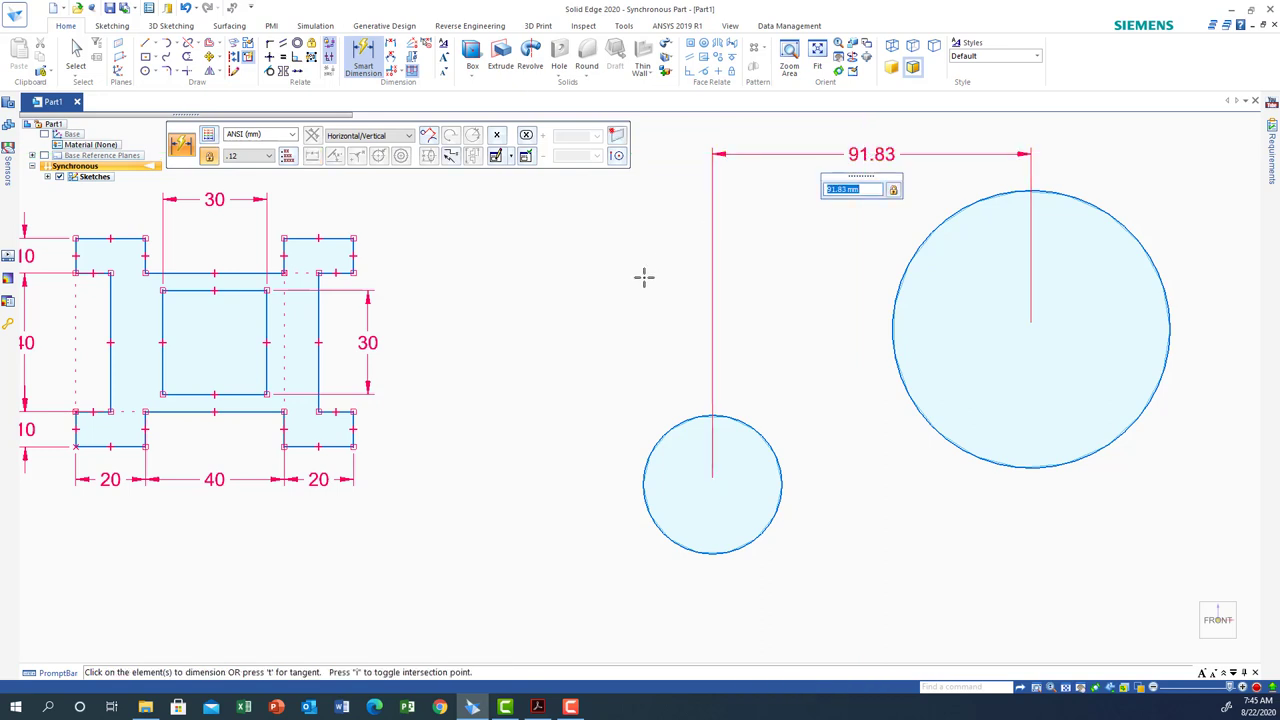
{"action": "type", "text": "70"}
{"action": "key", "text": "Return"}
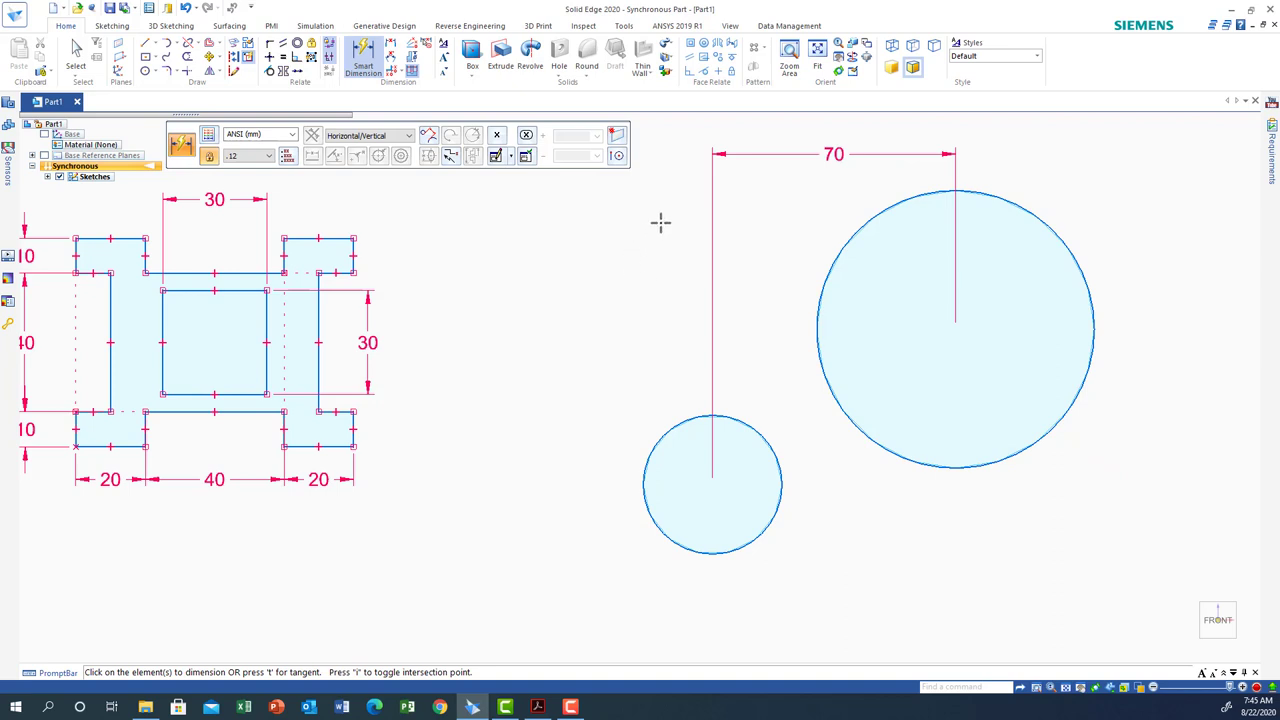
- Dimension the vertical distance between the two circle centers and set it to 60 mm
{"action": "left_click", "coordinate": [844, 247]}
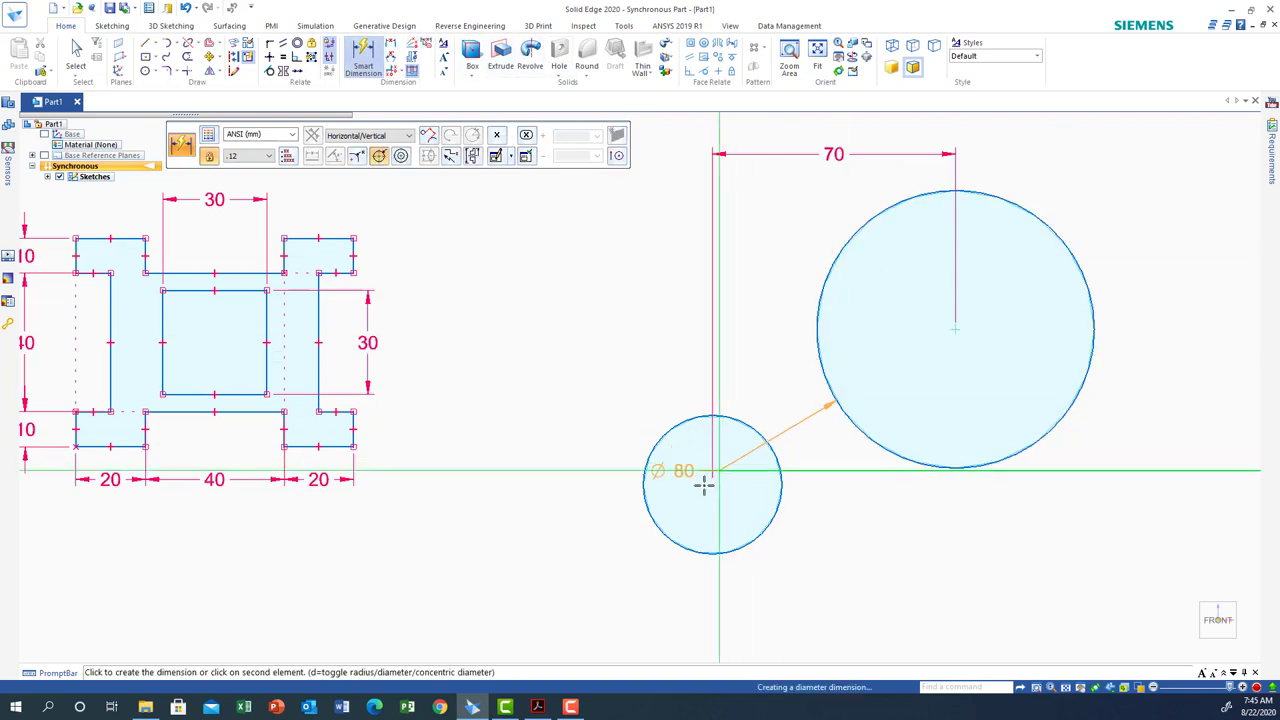
{"action": "left_click", "coordinate": [665, 535]}
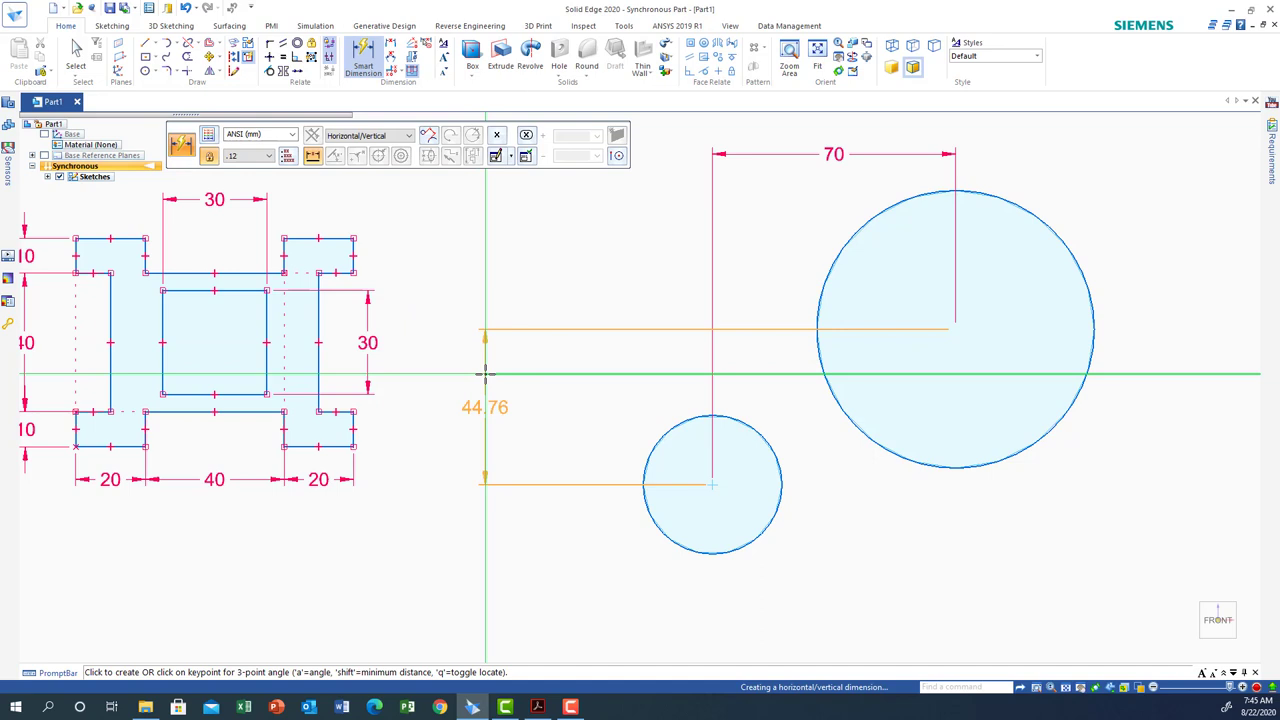
{"action": "left_click", "coordinate": [485, 372]}
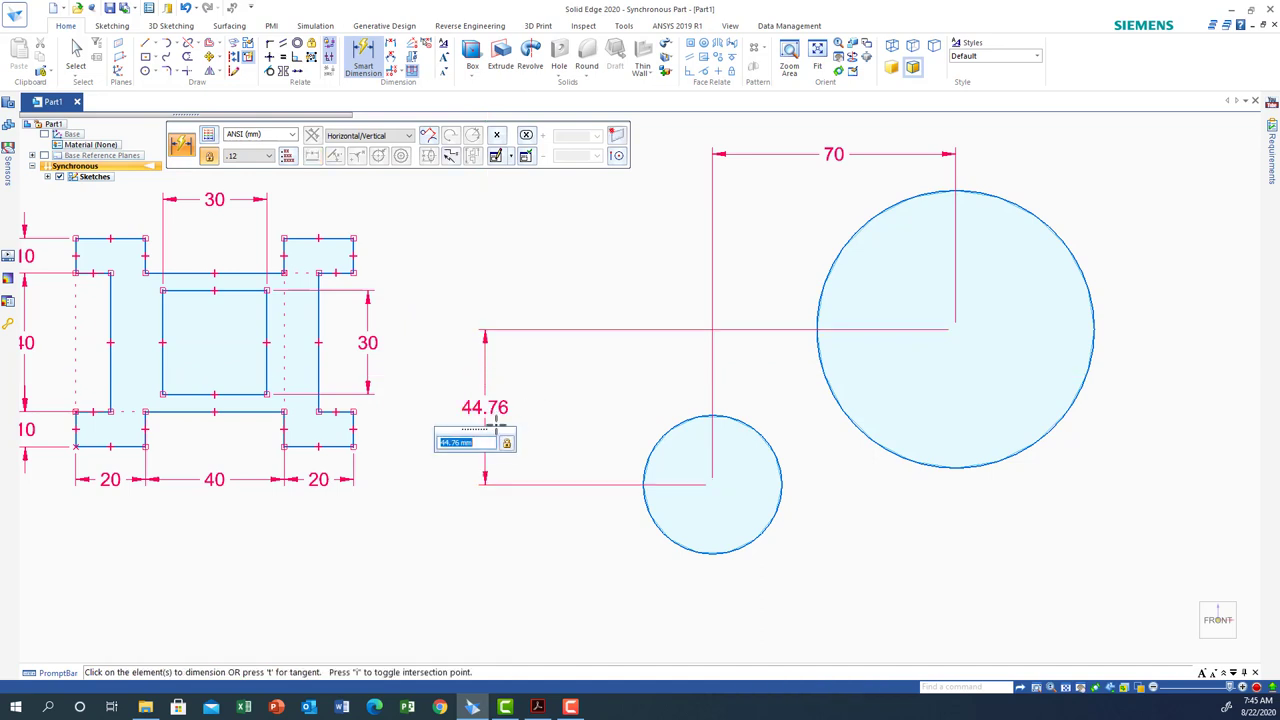
{"action": "type", "text": "60"}
{"action": "key", "text": "Return"}
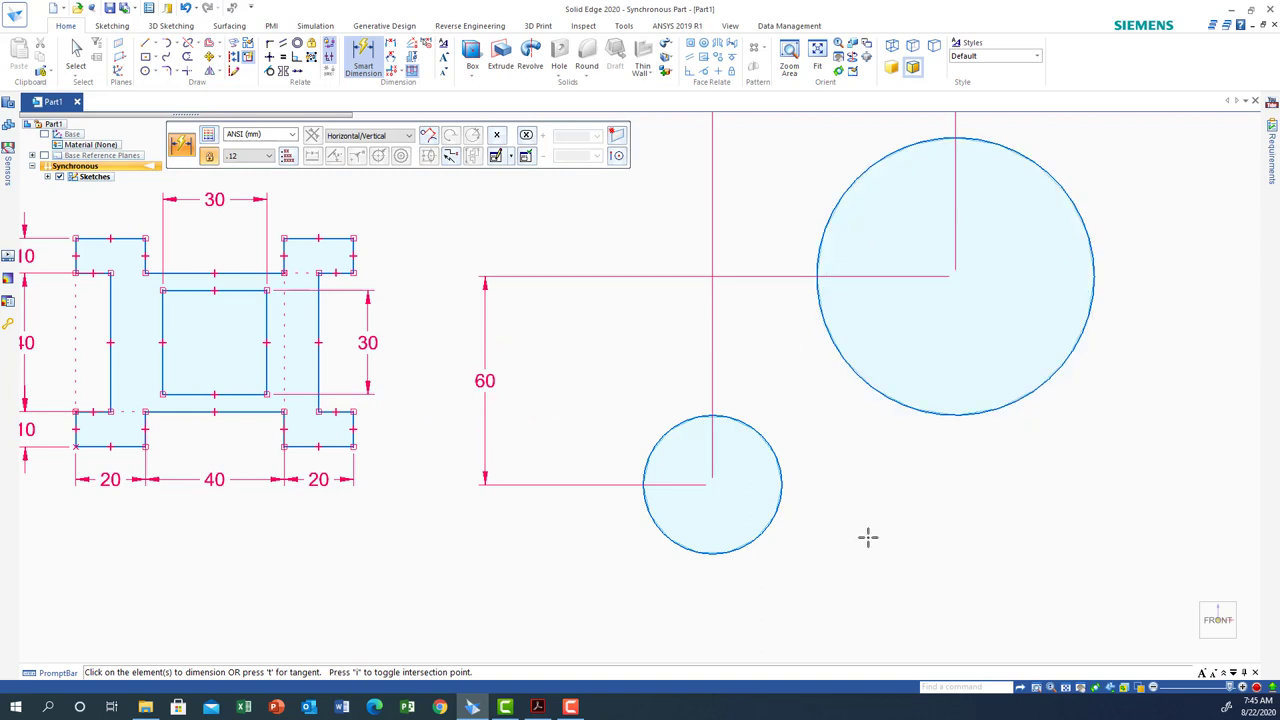
{"action": "key", "text": "Escape"}
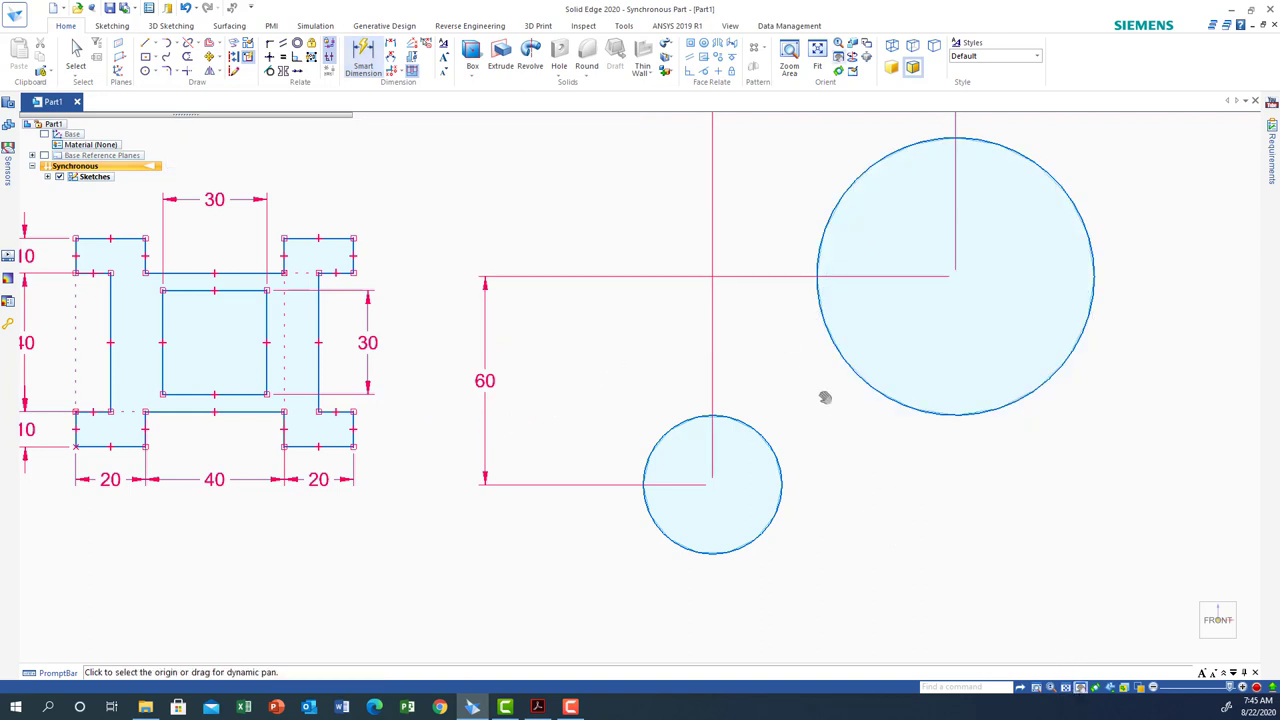
- Check the reference PDF in Acrobat, and back in Solid Edge draw a tangent circle of about 79 mm radius enclosing both circles
{"action": "middle_click_drag", "start_coordinate": [794, 351], "coordinate": [802, 420]}
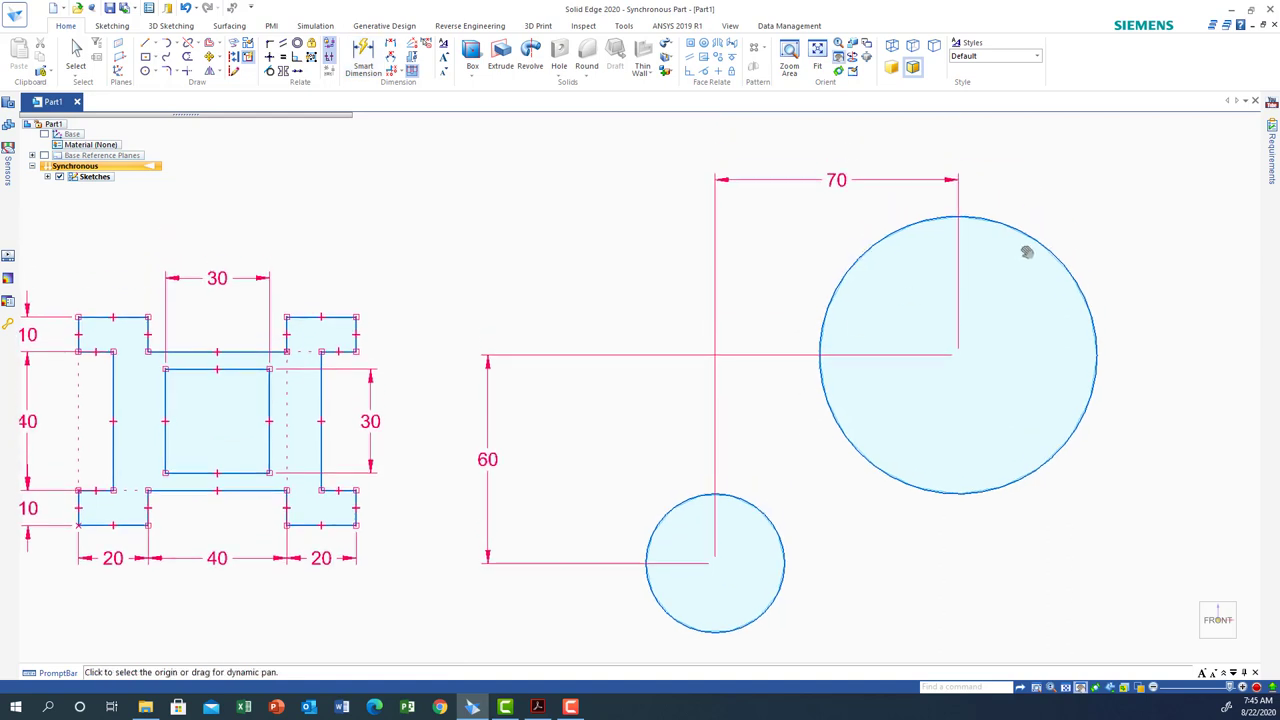
{"action": "left_click", "coordinate": [533, 710]}
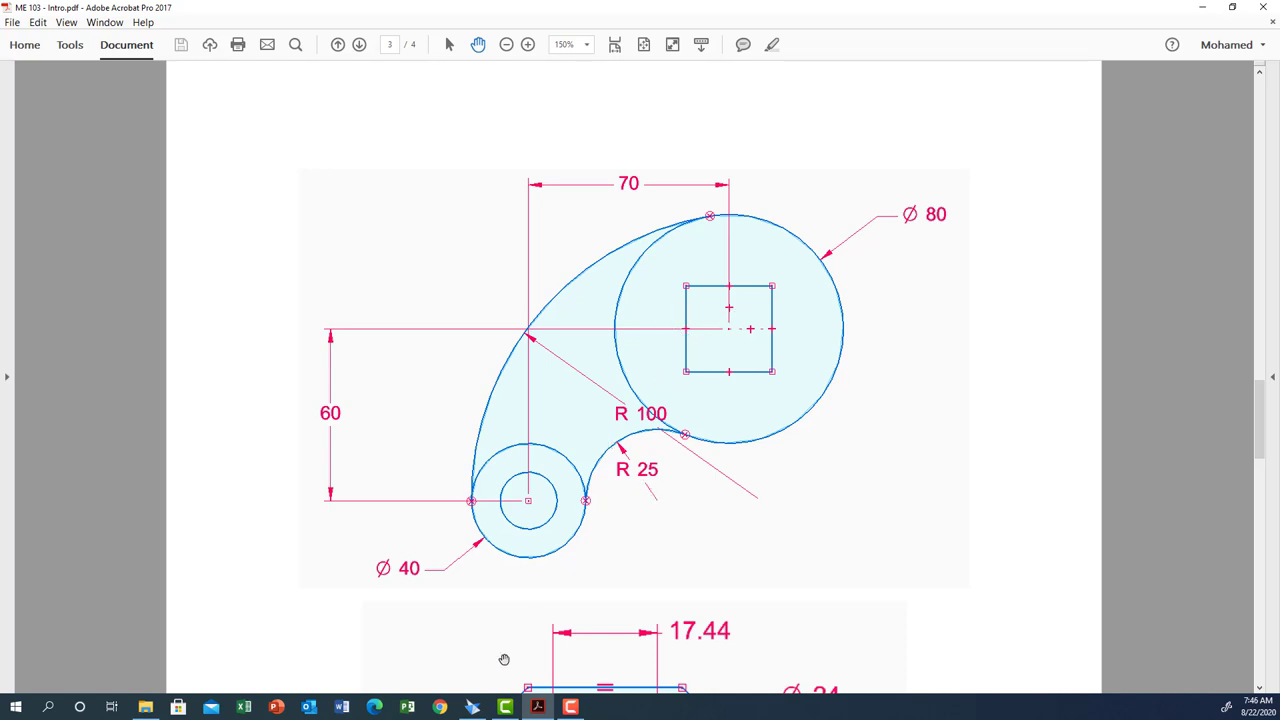
{"action": "left_click", "coordinate": [472, 707]}
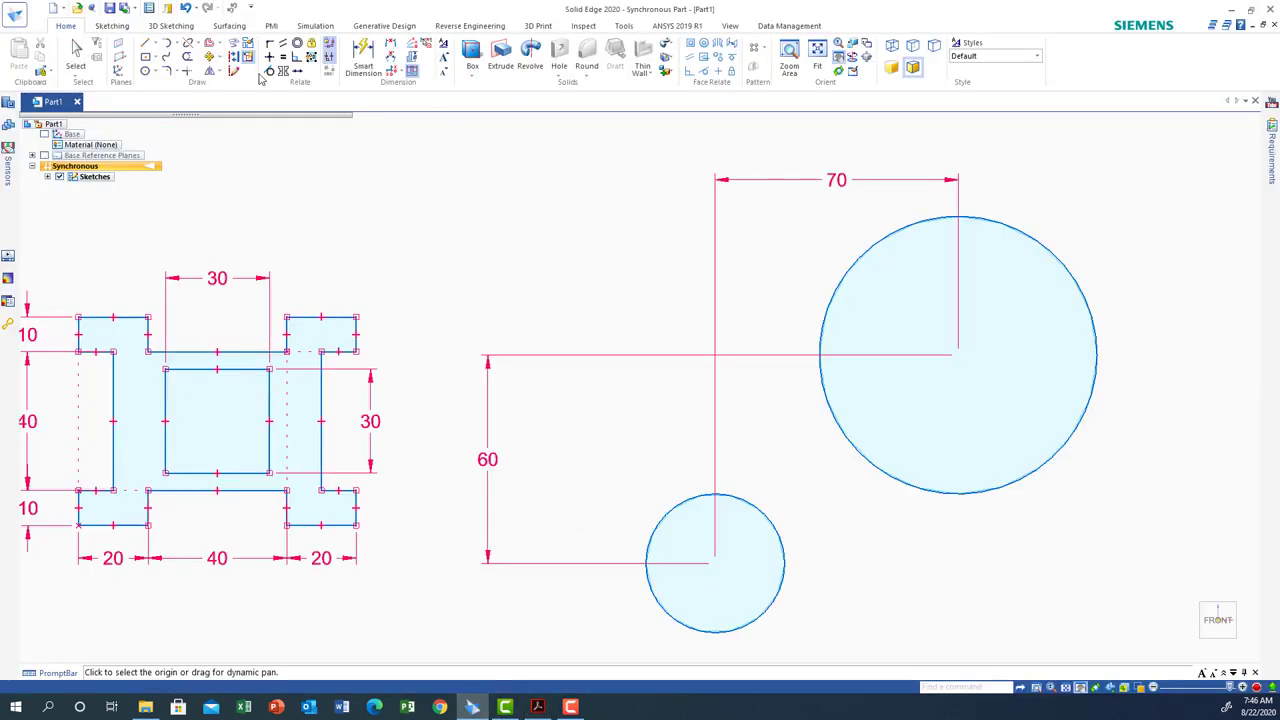
{"action": "left_click", "coordinate": [153, 72]}
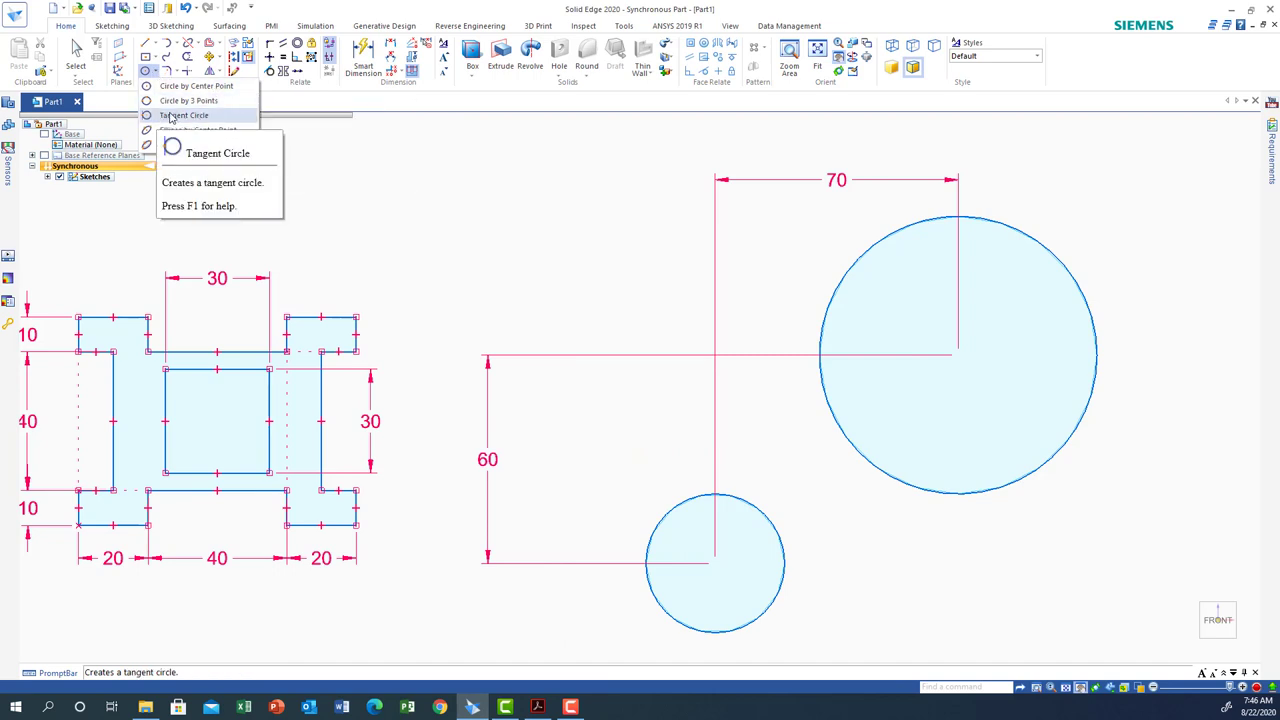
{"action": "left_click", "coordinate": [172, 116]}
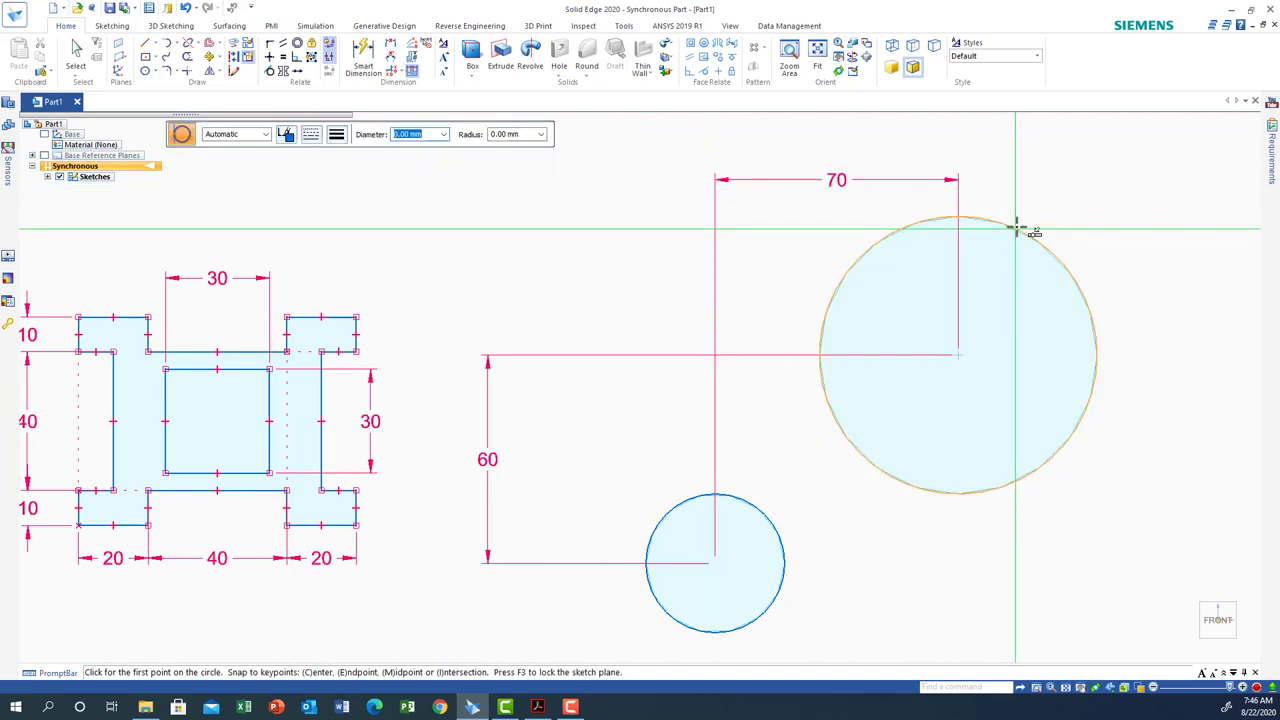
{"action": "left_click", "coordinate": [1016, 229]}
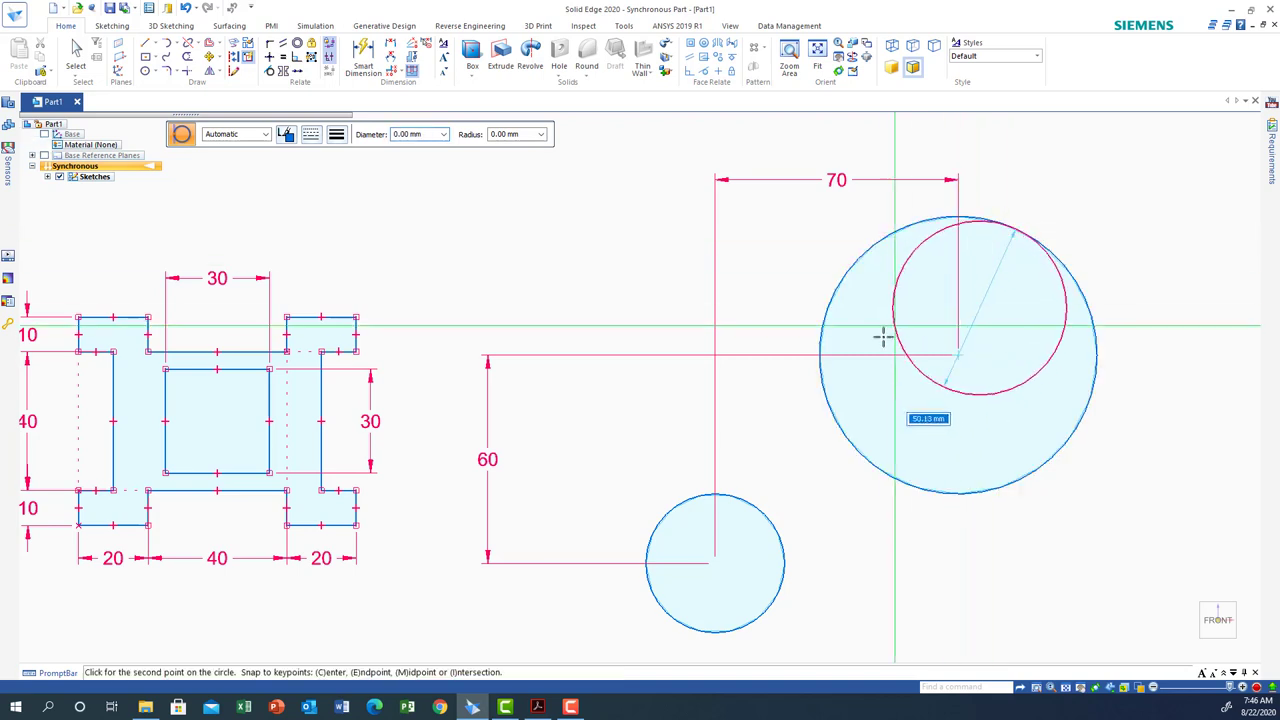
{"action": "left_click", "coordinate": [665, 615]}
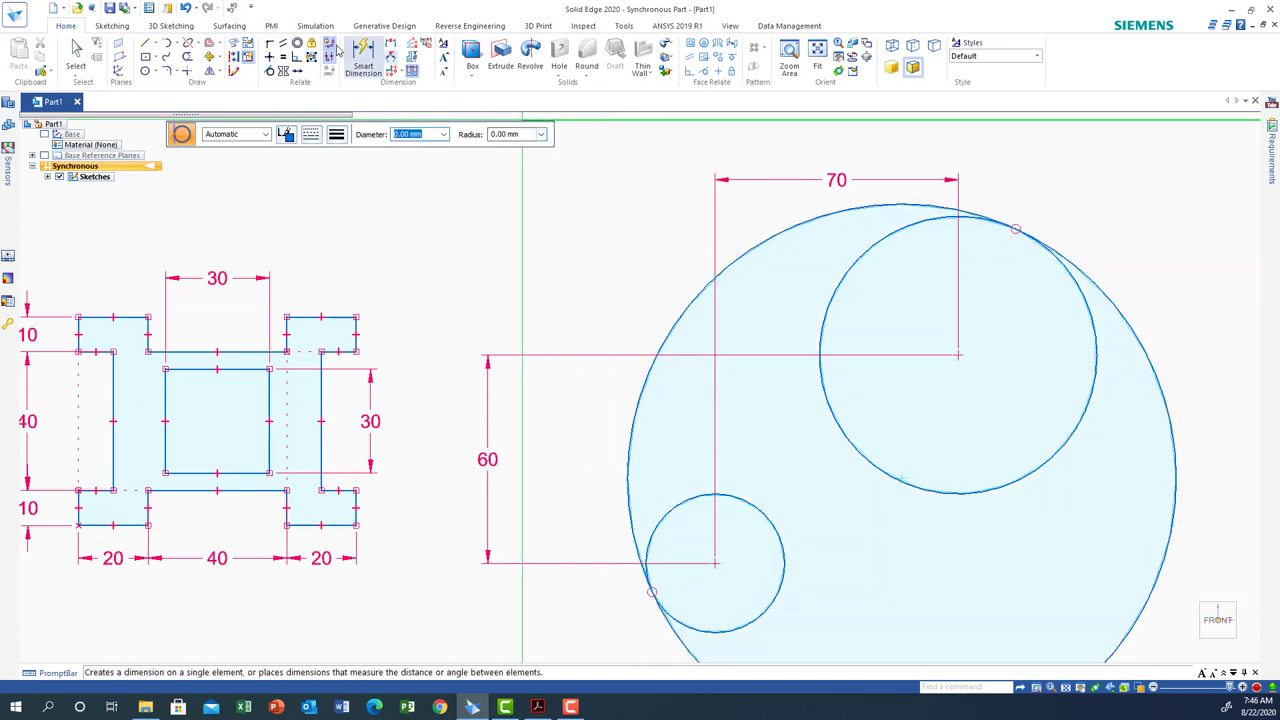
- Trim the large tangent circle to its upper-left arc between the two tangent points and add a radius dimension to the arc
{"action": "left_click", "coordinate": [187, 56]}
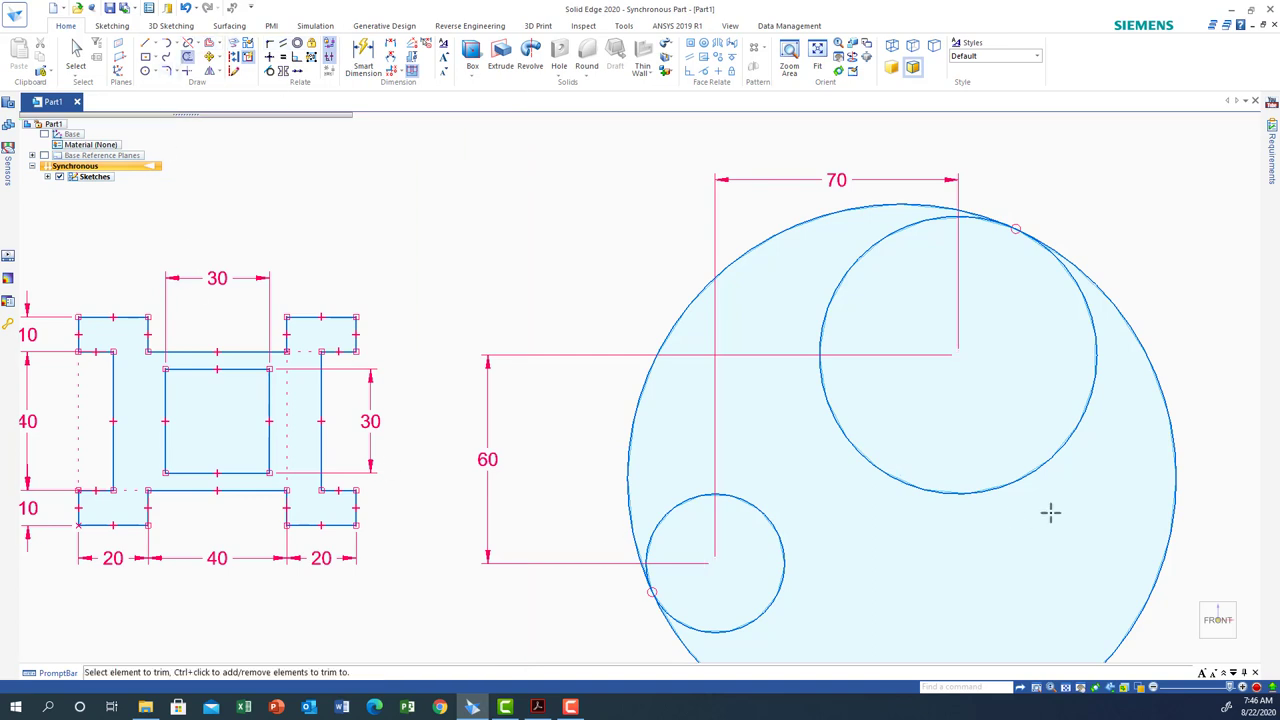
{"action": "left_click", "coordinate": [1167, 546]}
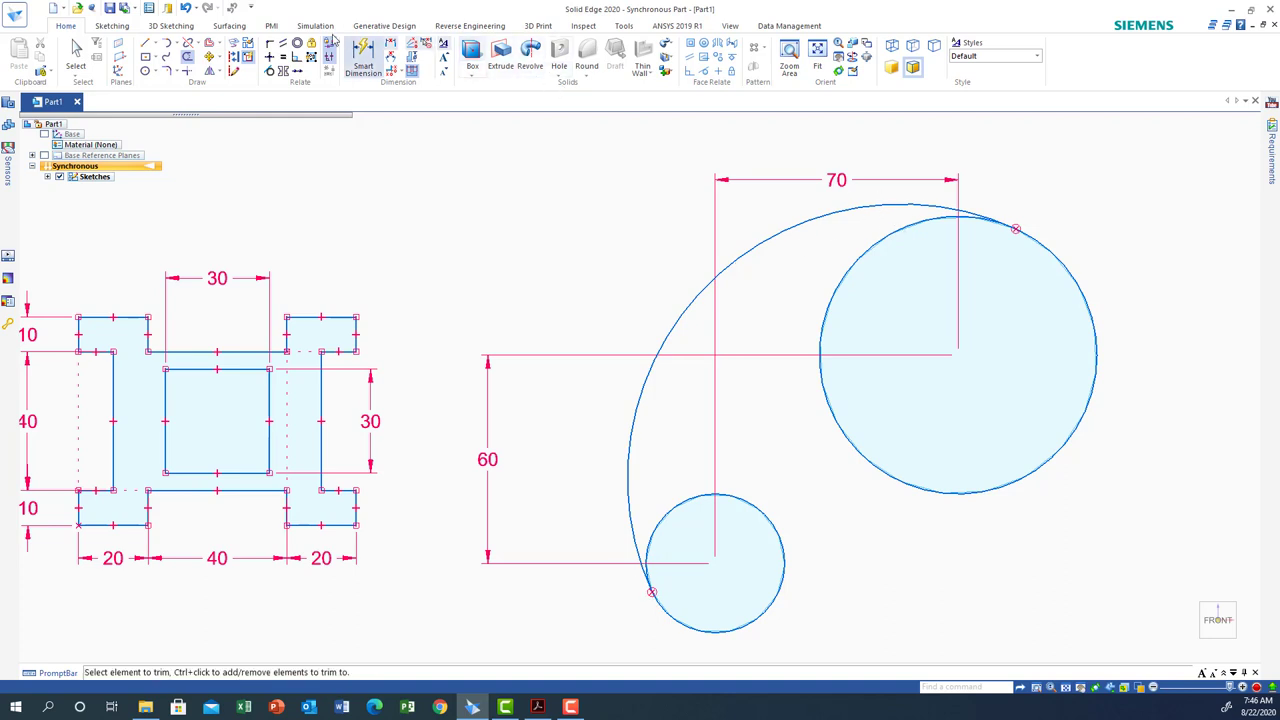
{"action": "left_click", "coordinate": [364, 55]}
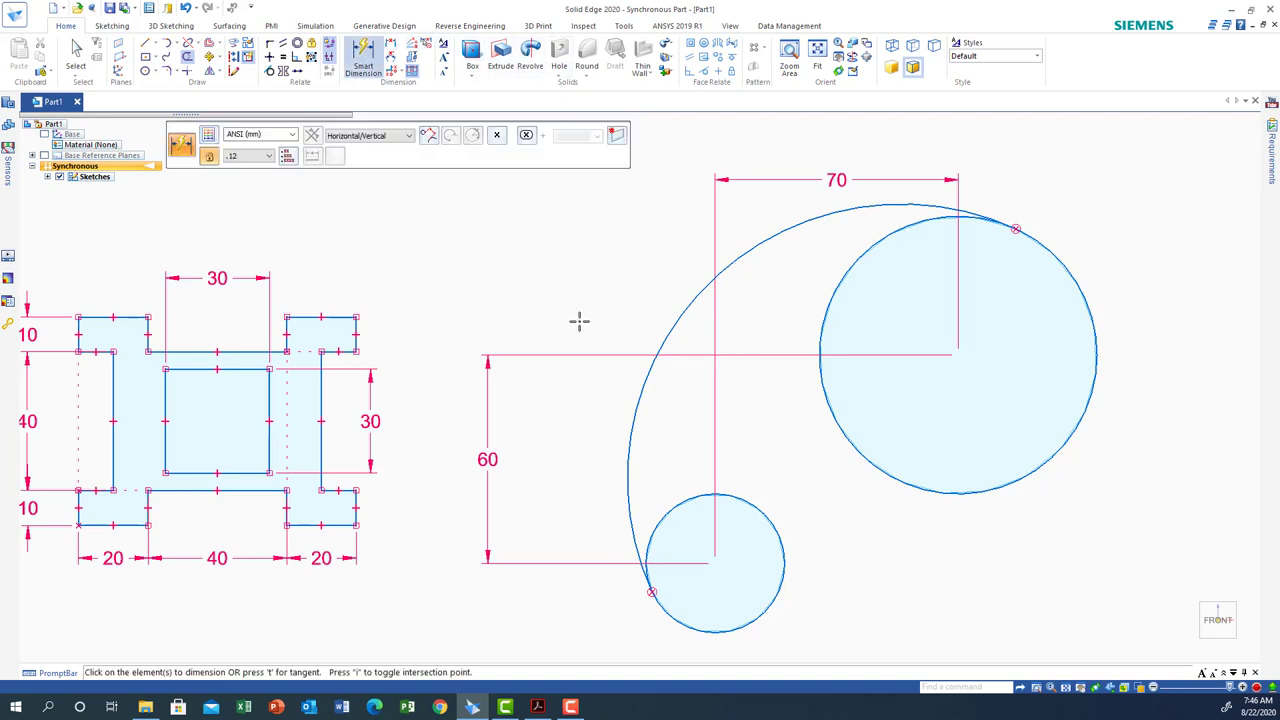
{"action": "left_click", "coordinate": [705, 286]}
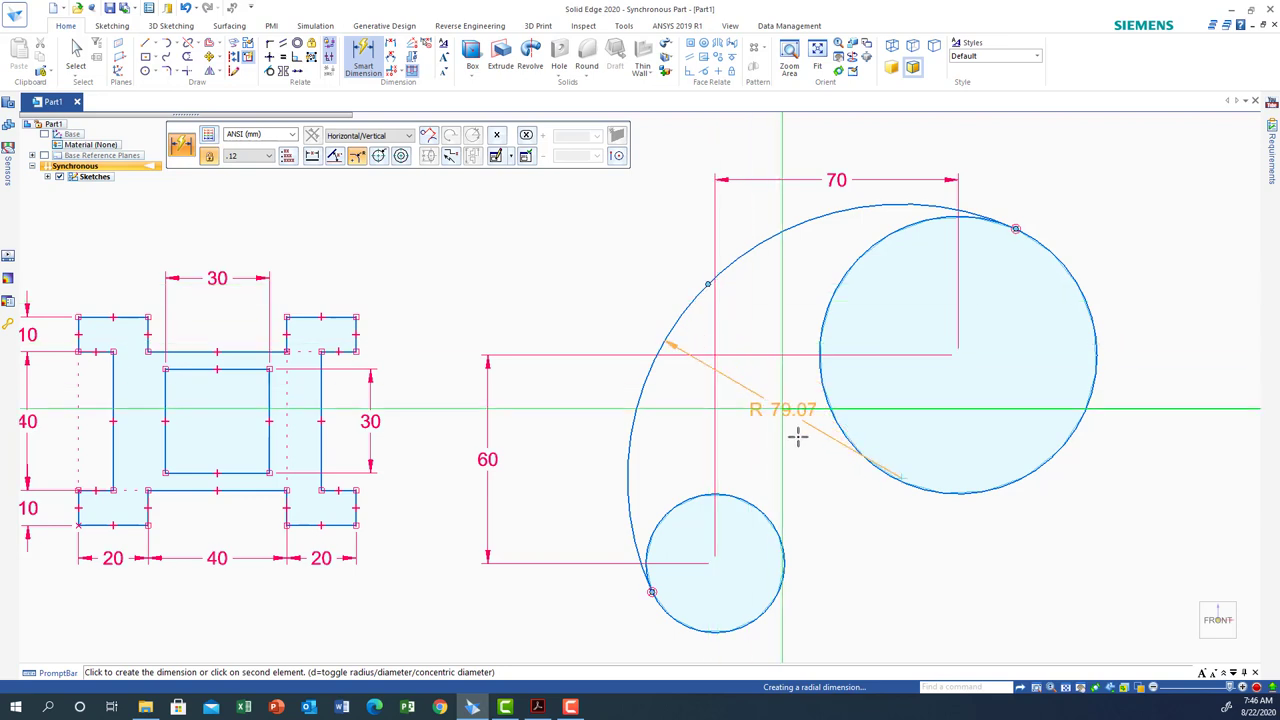
{"action": "left_click", "coordinate": [838, 404]}
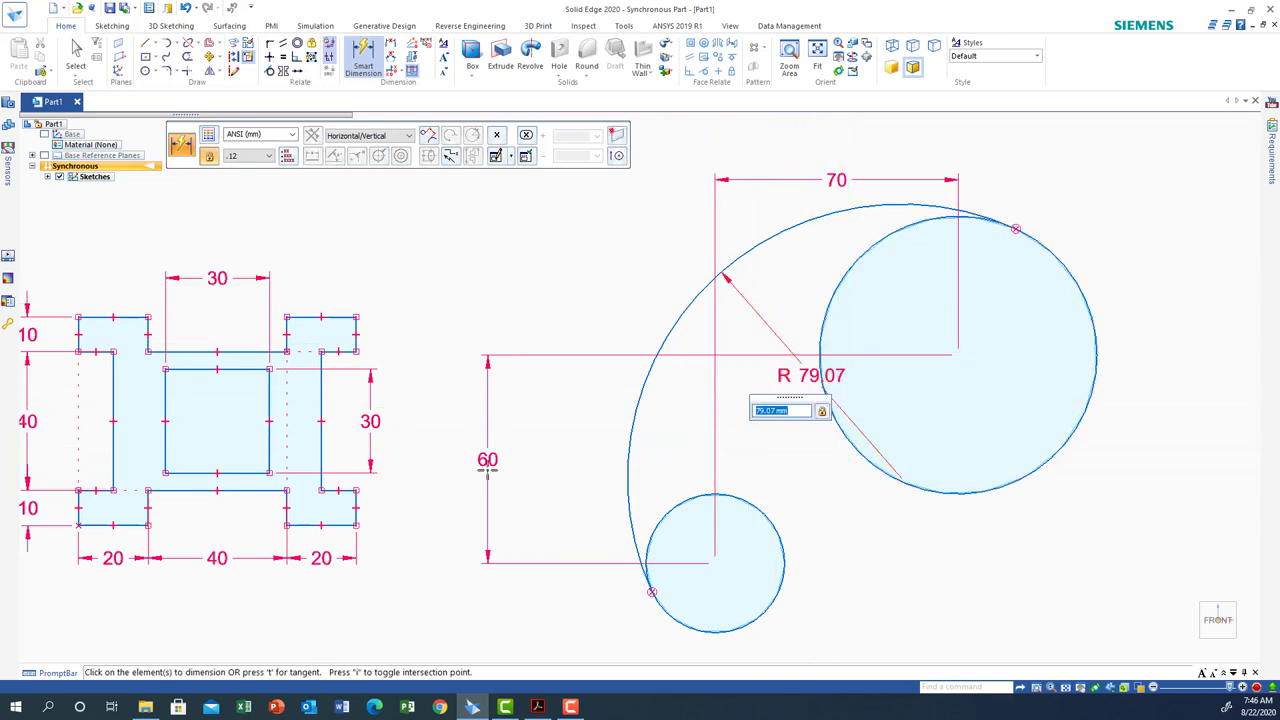
- Recheck the radius in the Acrobat drawing, try setting the tangent arc's radius to 100 mm in Solid Edge, and undo that change
{"action": "left_click", "coordinate": [537, 706]}
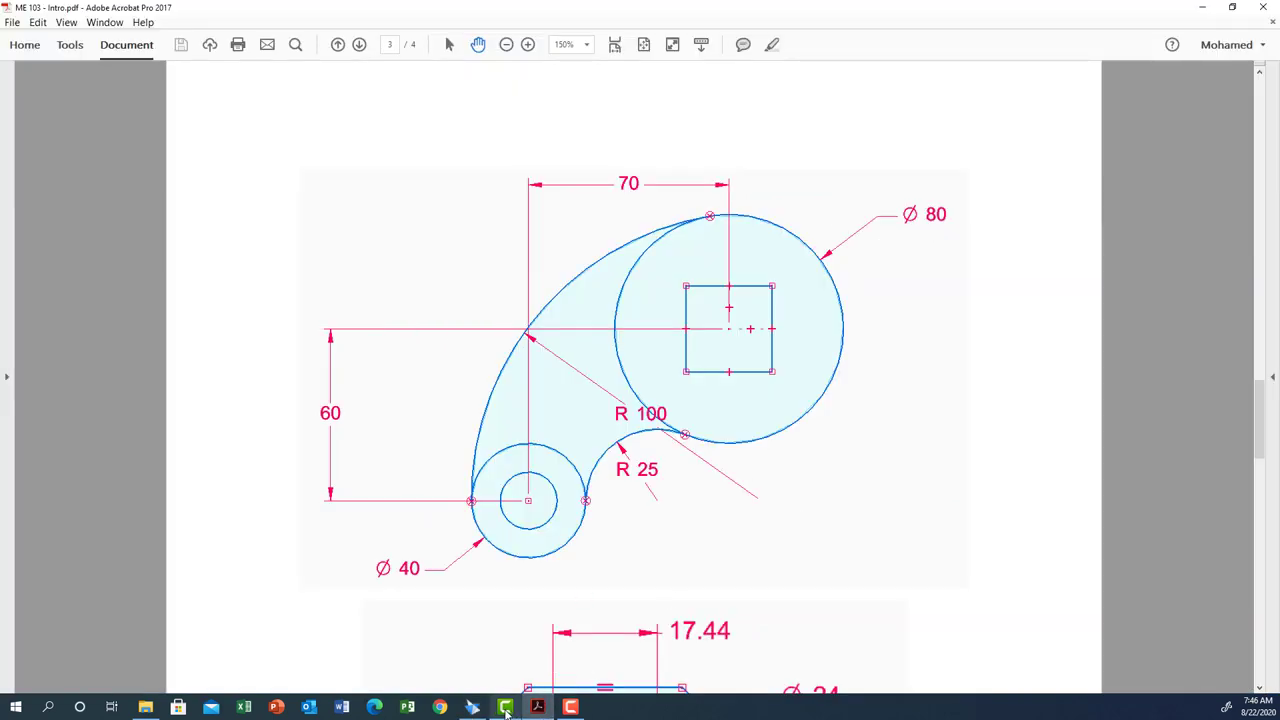
{"action": "left_click", "coordinate": [472, 706]}
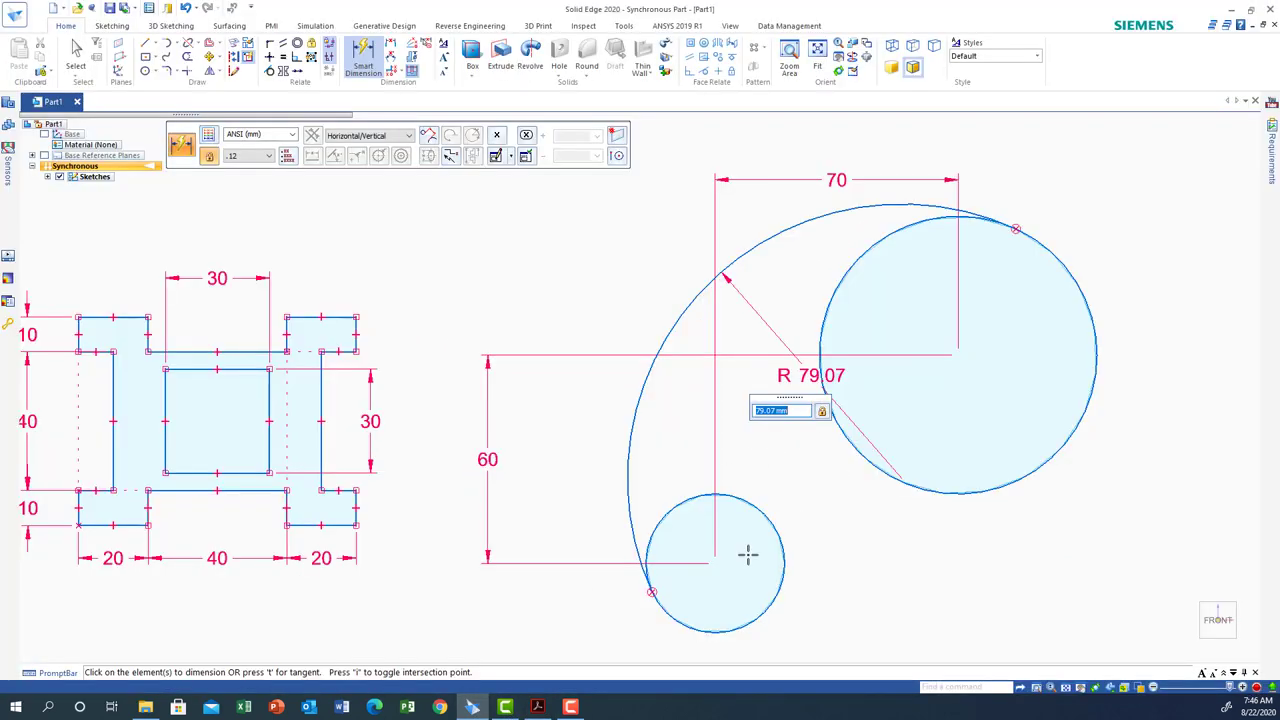
{"action": "type", "text": "100"}
{"action": "key", "text": "Return"}
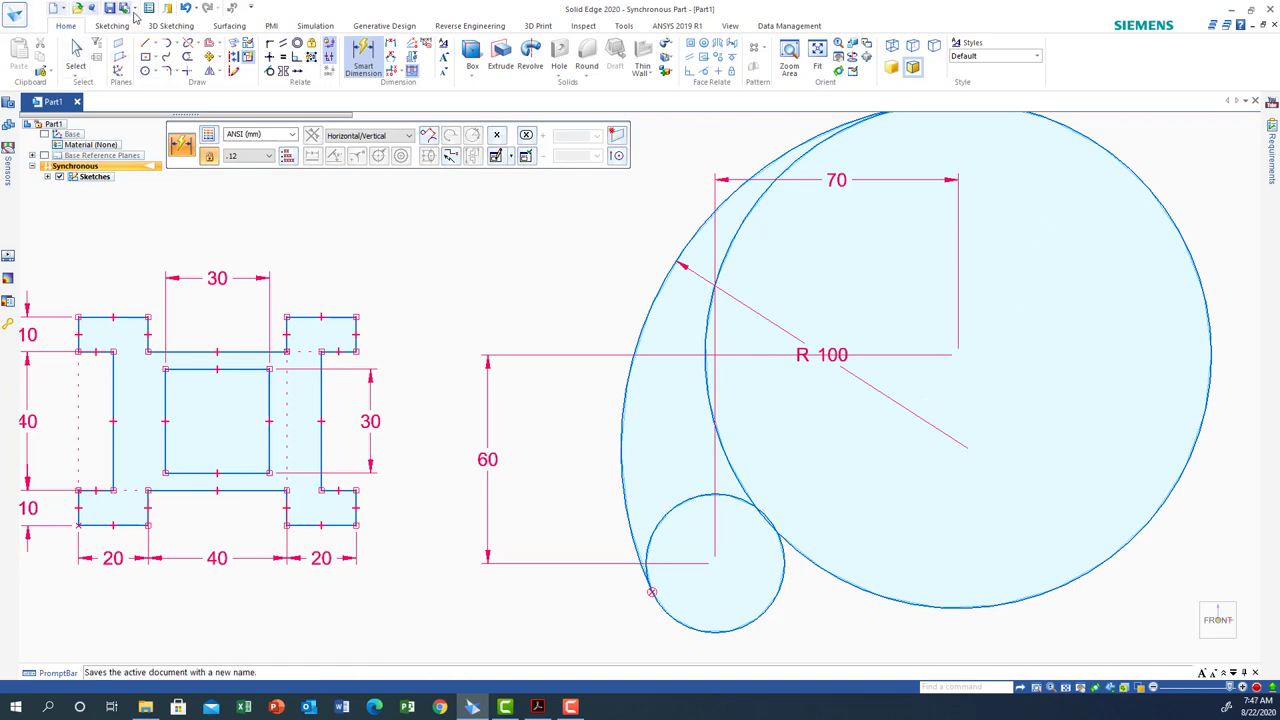
{"action": "left_click", "coordinate": [185, 8]}
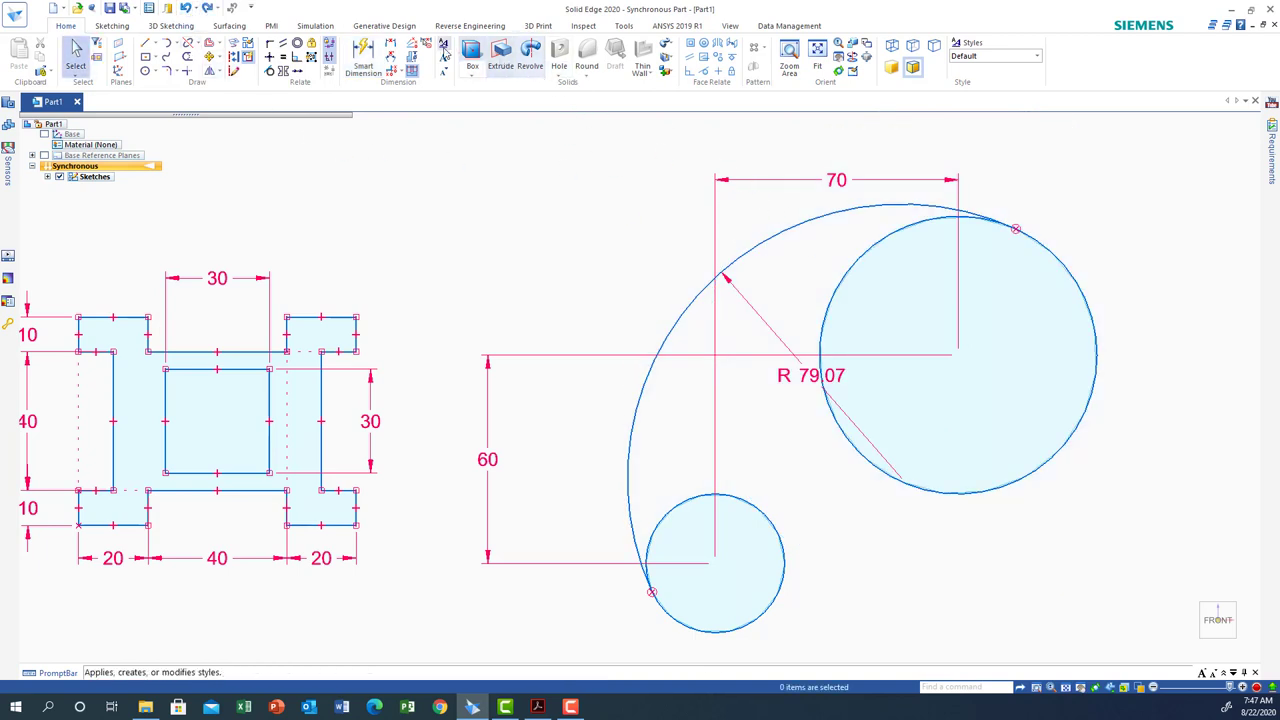
- Add diameter dimensions to the large upper-right circle and the small lower-left circle
{"action": "left_click", "coordinate": [363, 52]}
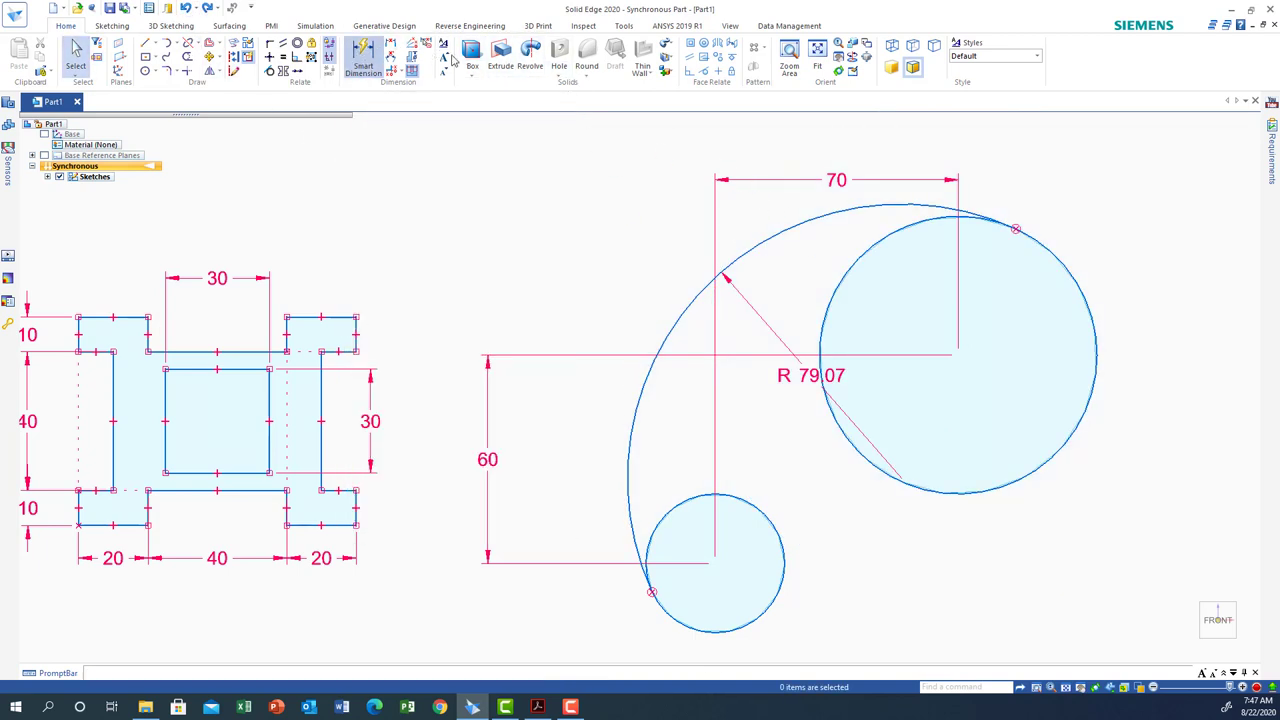
{"action": "left_click", "coordinate": [1072, 274]}
{"action": "left_click", "coordinate": [1109, 211]}
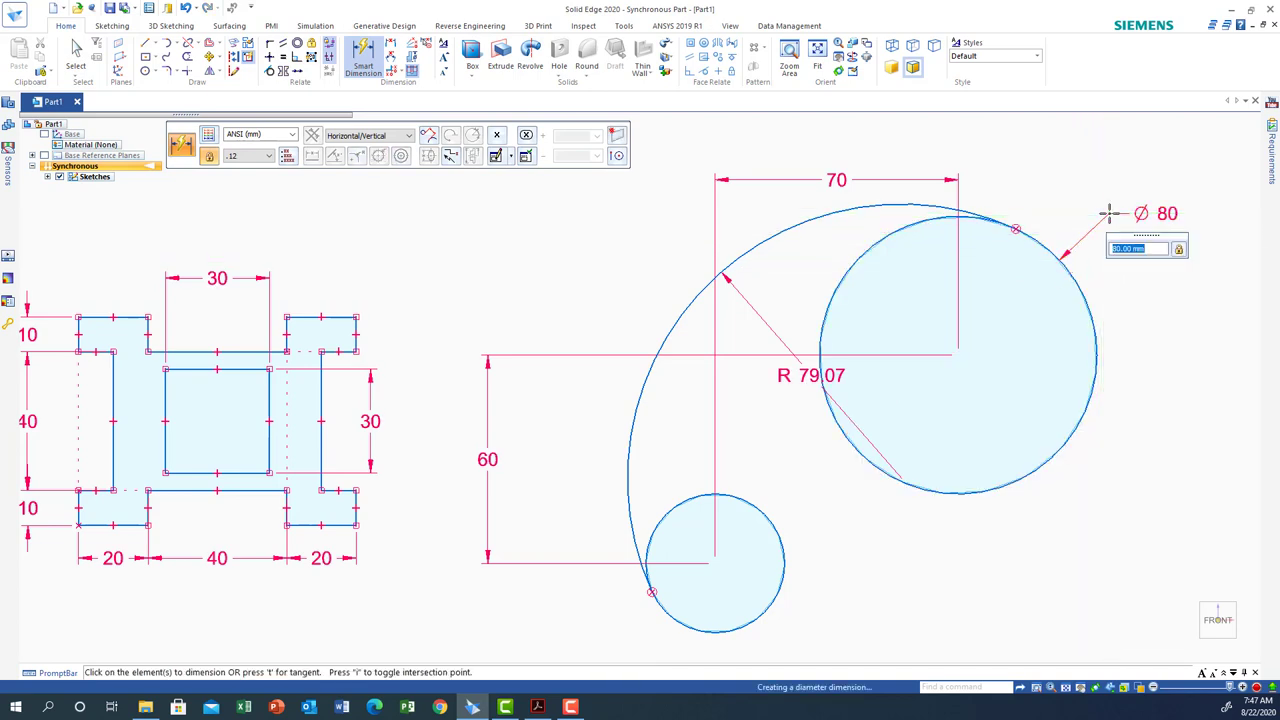
{"action": "left_click", "coordinate": [663, 615]}
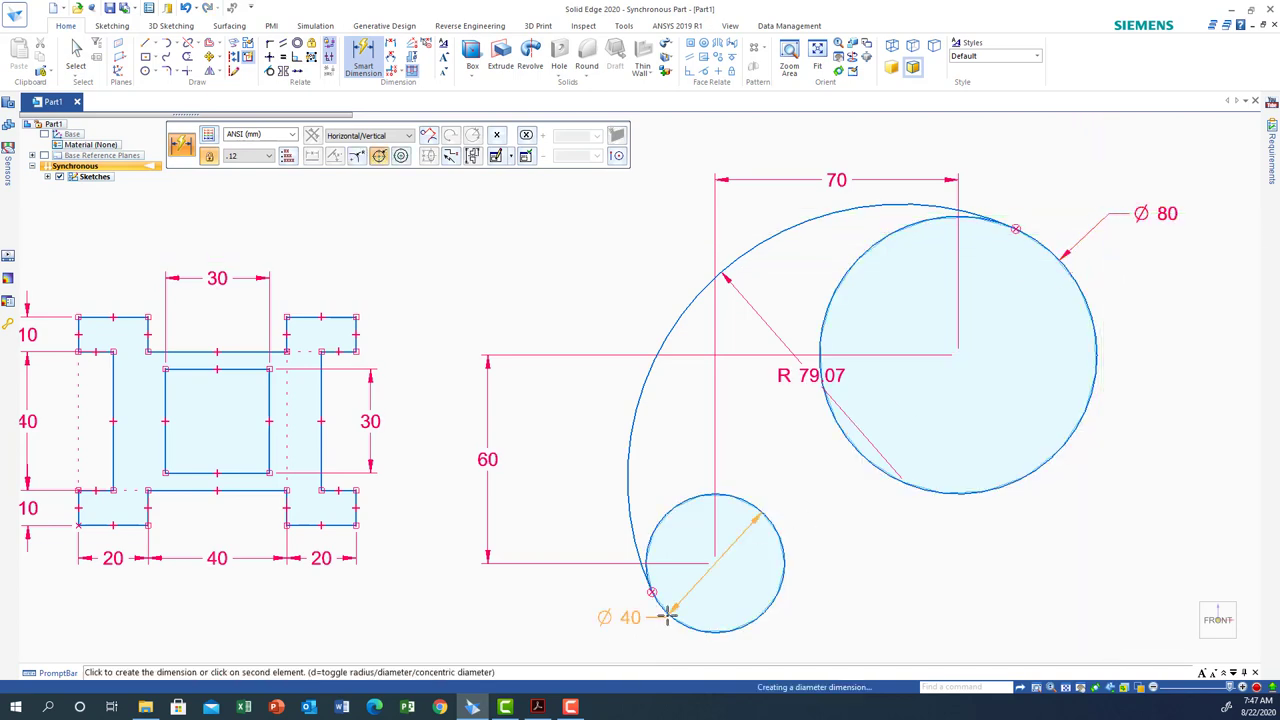
{"action": "left_click", "coordinate": [603, 632]}
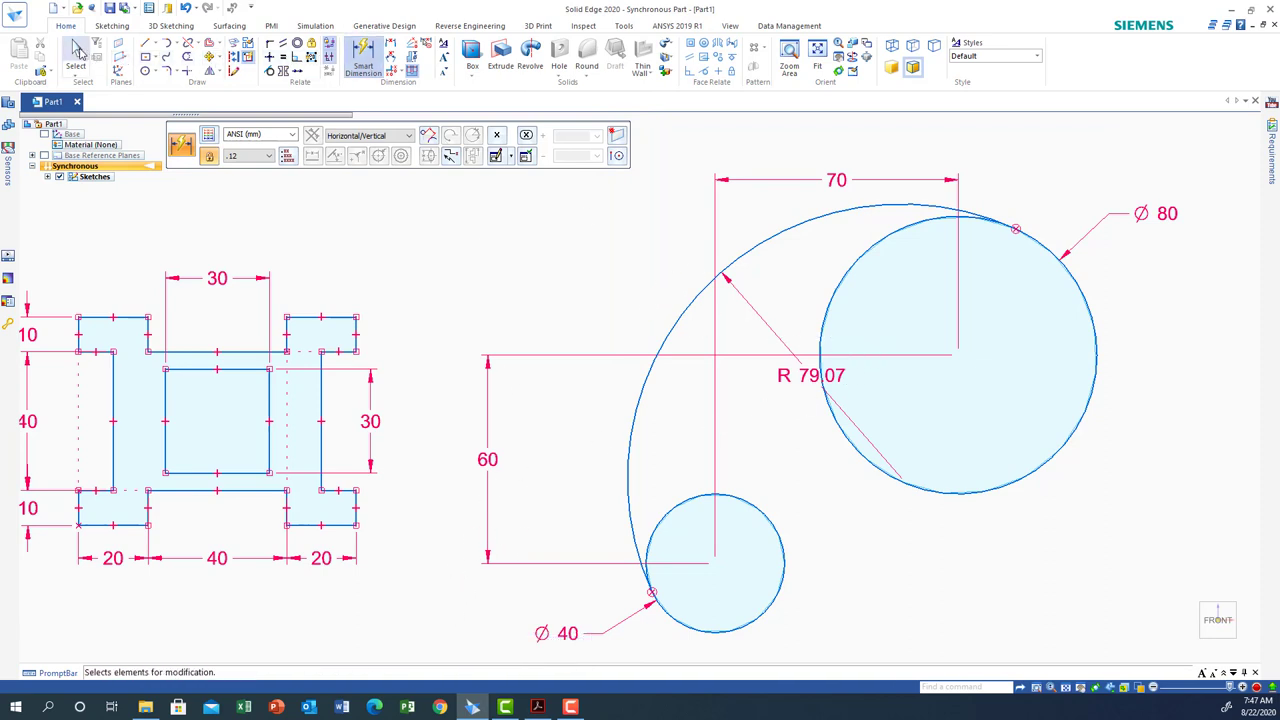
{"action": "left_click", "coordinate": [77, 48]}
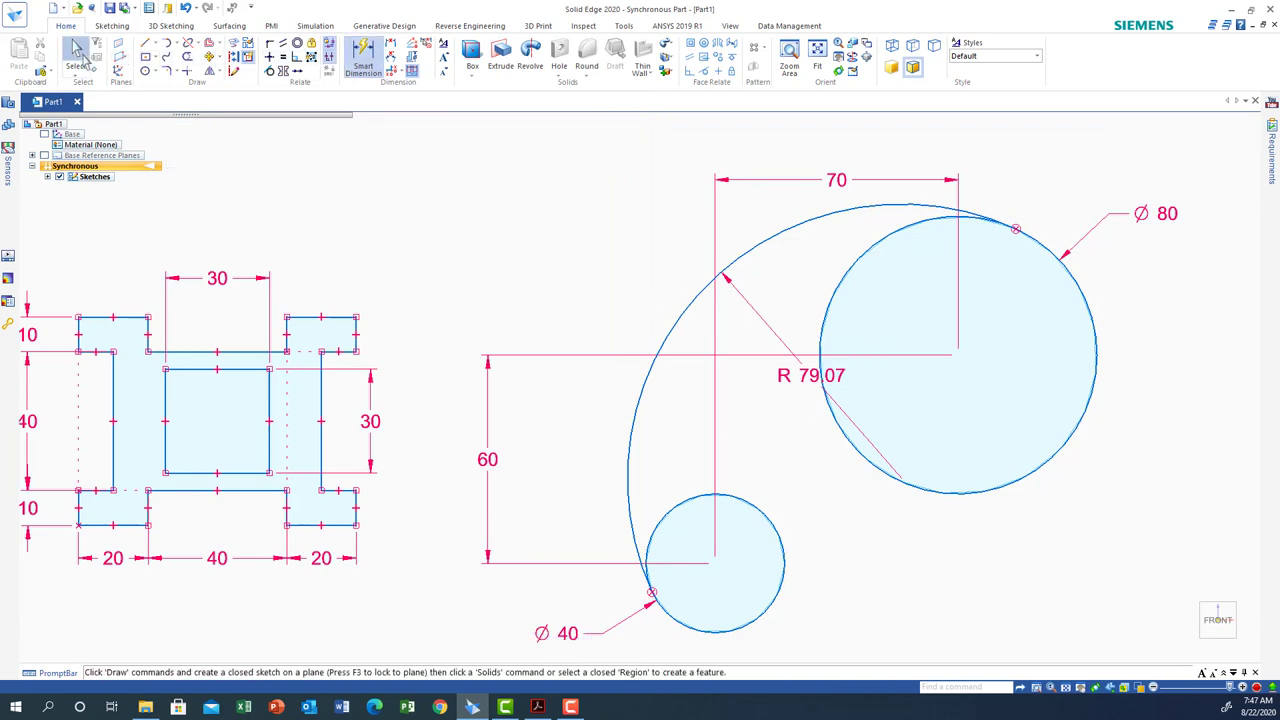
- Set the radius of the tangent arc joining the two circles to 100 mm
{"action": "left_click", "coordinate": [772, 333]}
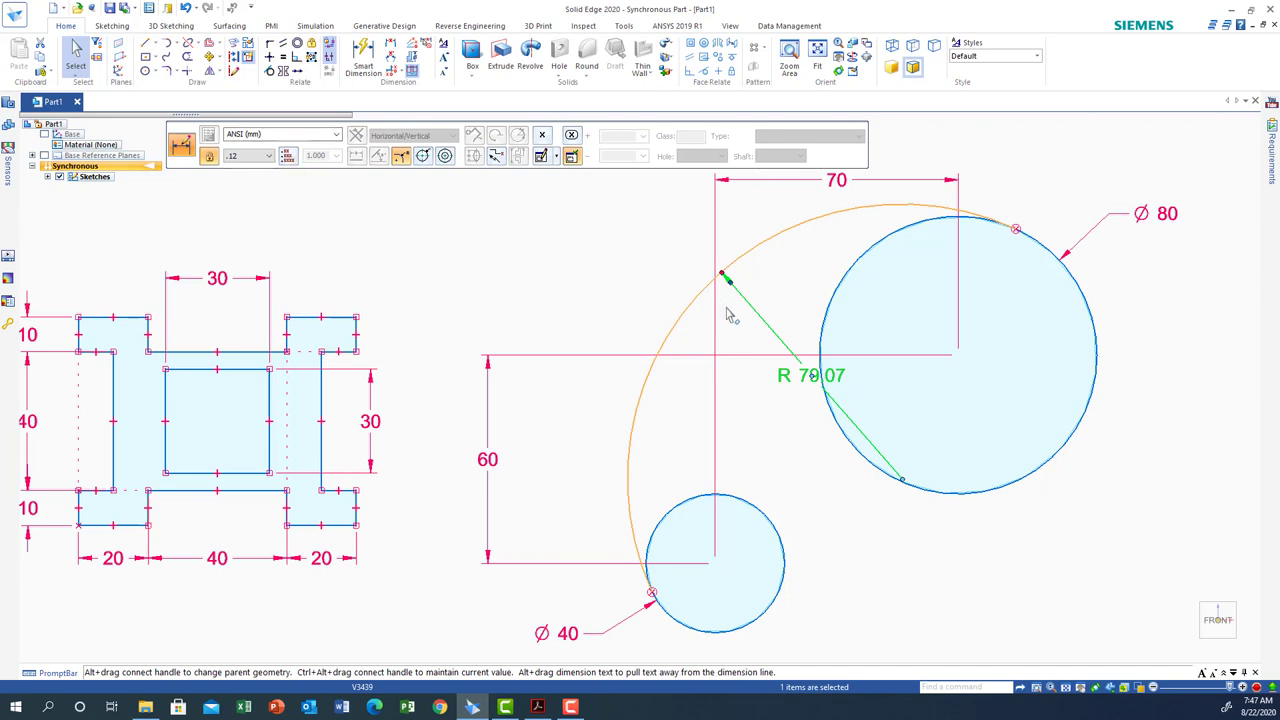
{"action": "left_click", "coordinate": [820, 380]}
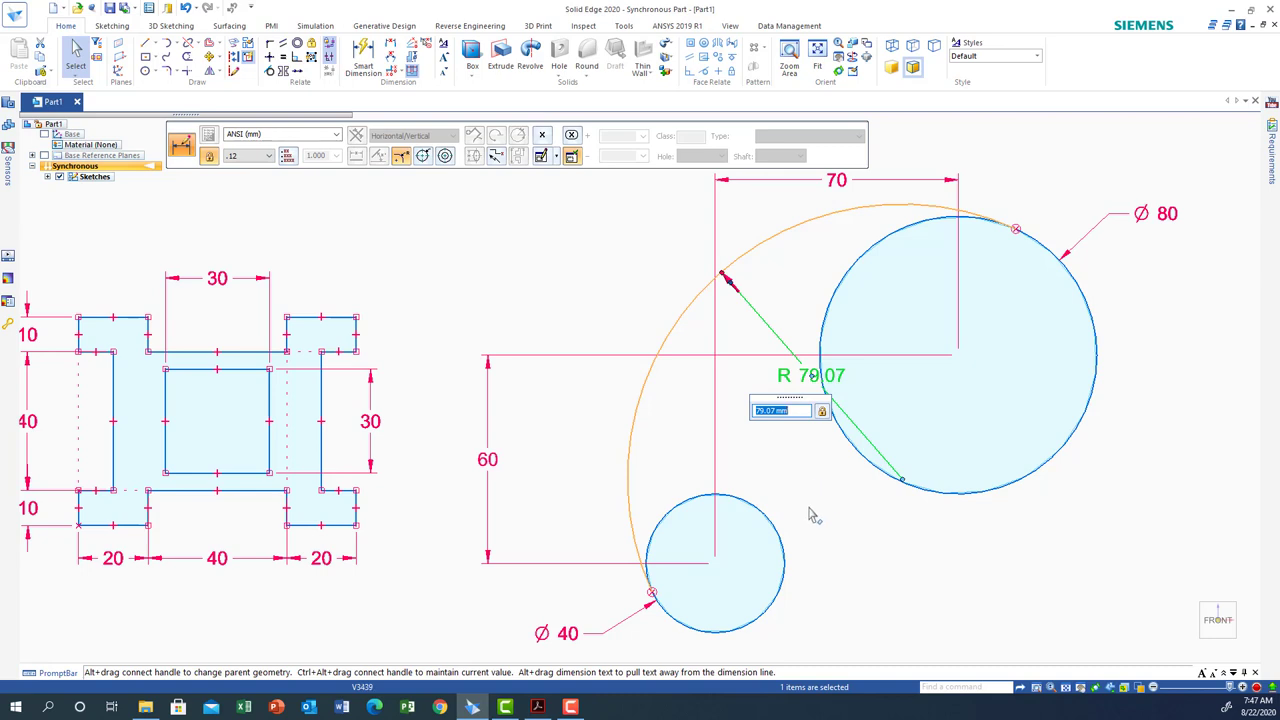
{"action": "type", "text": "100"}
{"action": "key", "text": "Return"}
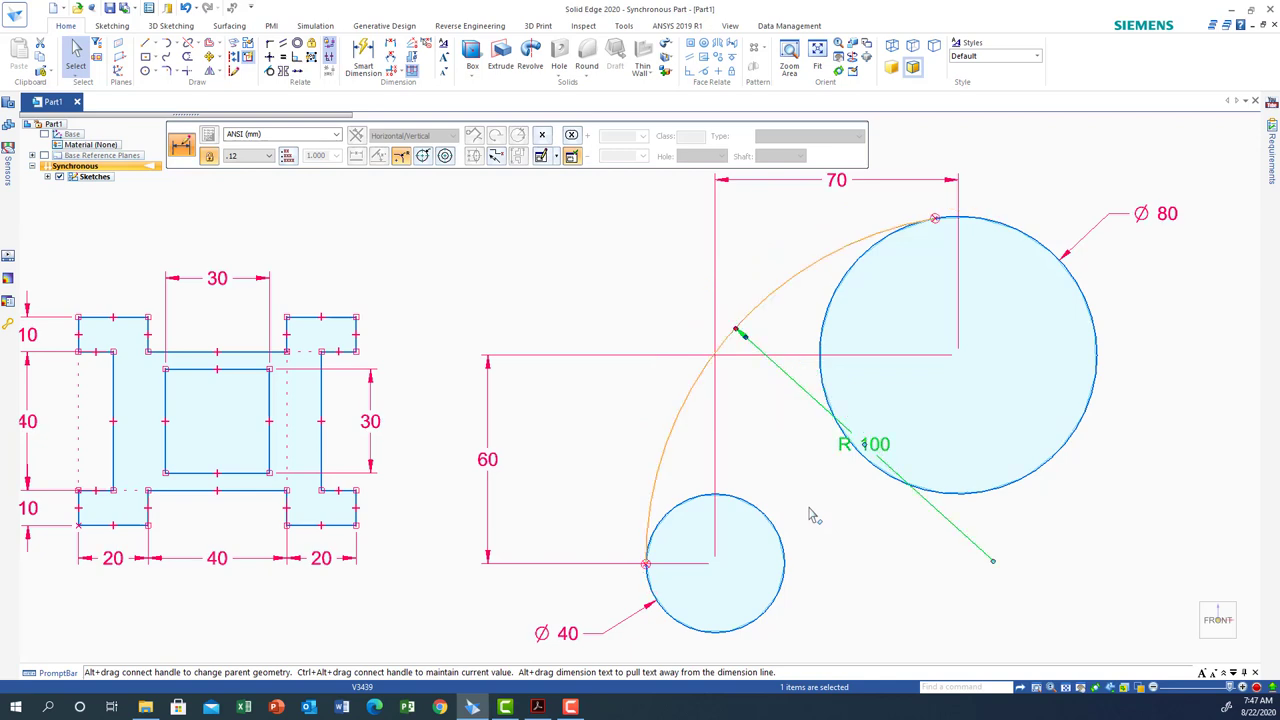
{"action": "left_click", "coordinate": [612, 285]}
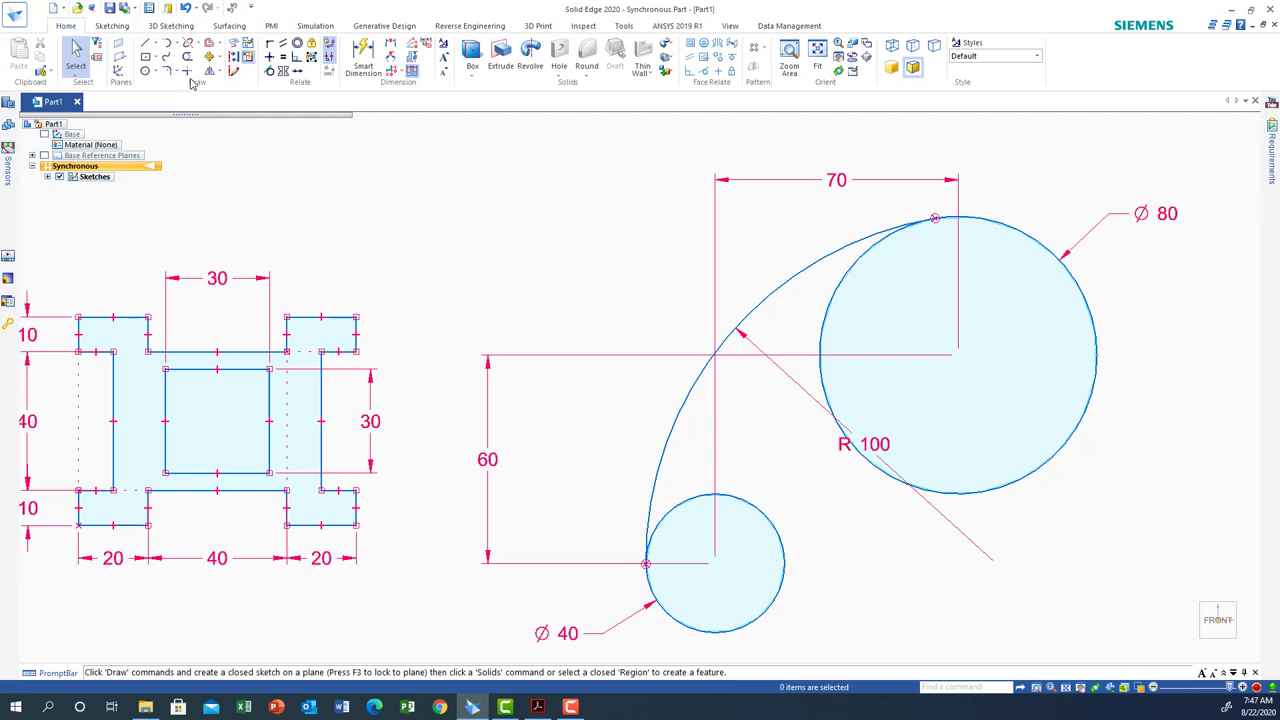
- Draw a circle of about 18 mm radius tangent to both circles on their lower-right side and trim it to its upper-left arc
{"action": "left_click", "coordinate": [154, 72]}
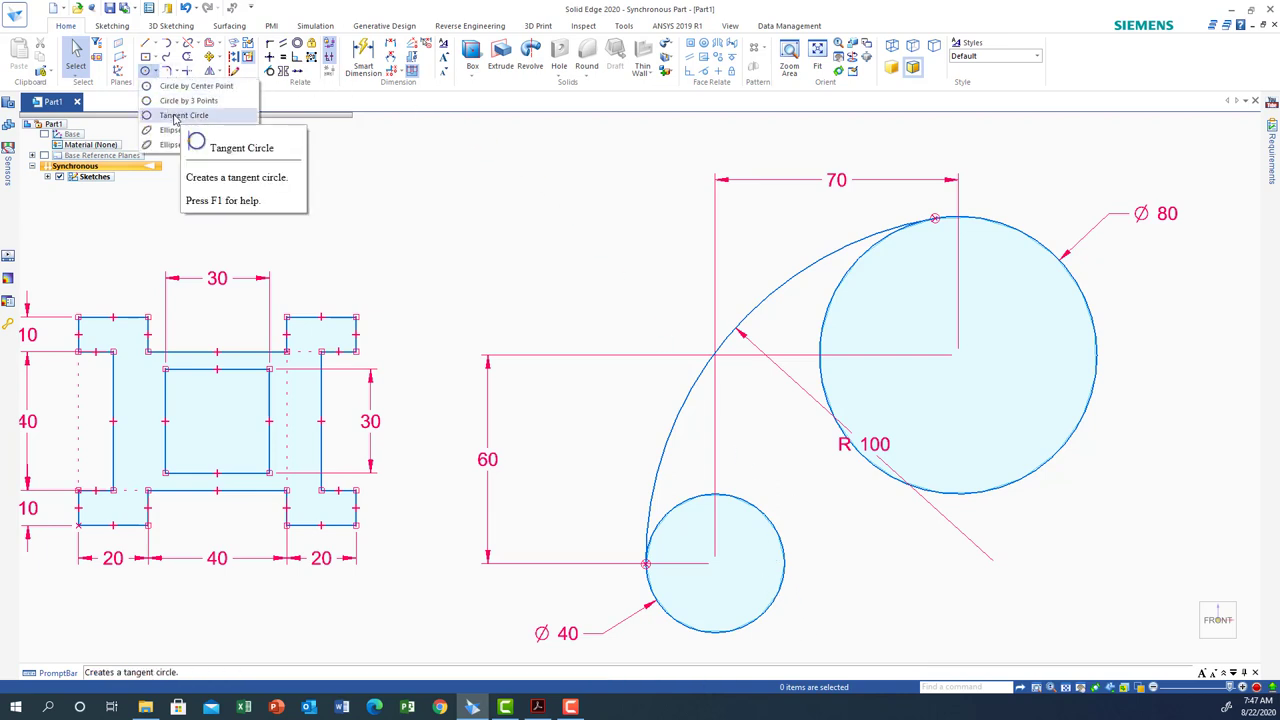
{"action": "left_click", "coordinate": [180, 115]}
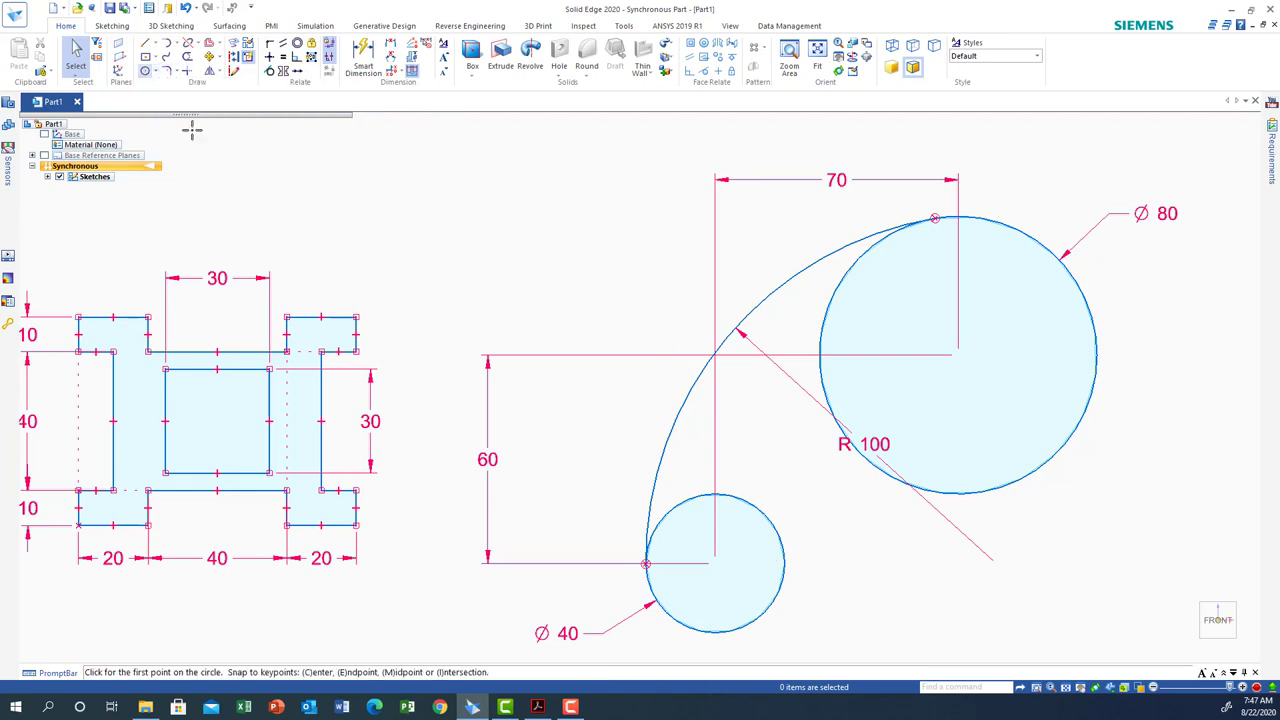
{"action": "left_click", "coordinate": [858, 476]}
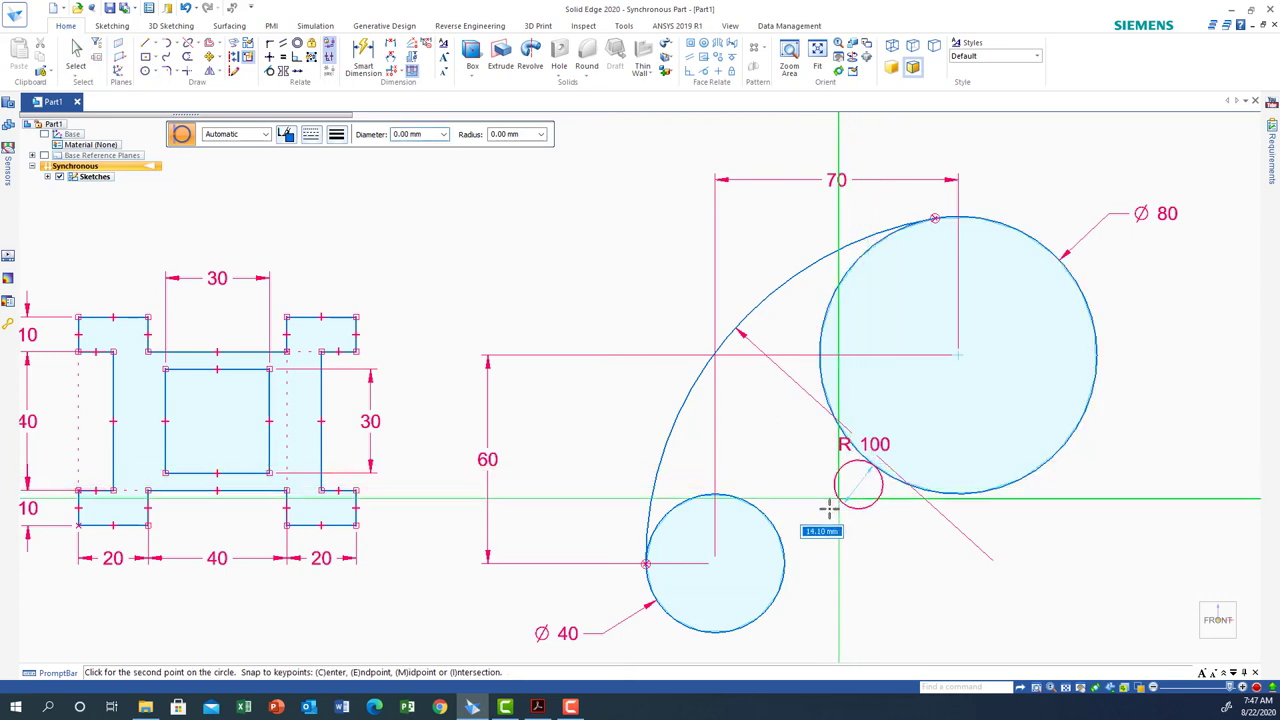
{"action": "left_click", "coordinate": [785, 547]}
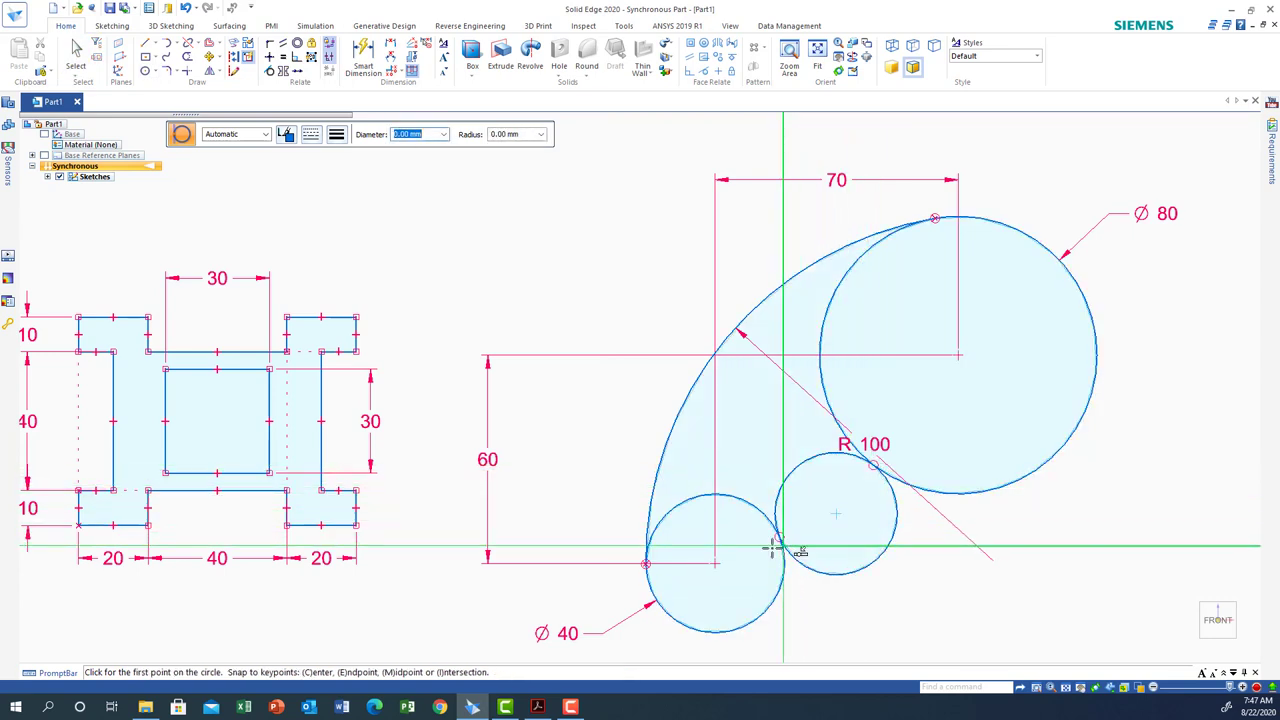
{"action": "left_click", "coordinate": [187, 56]}
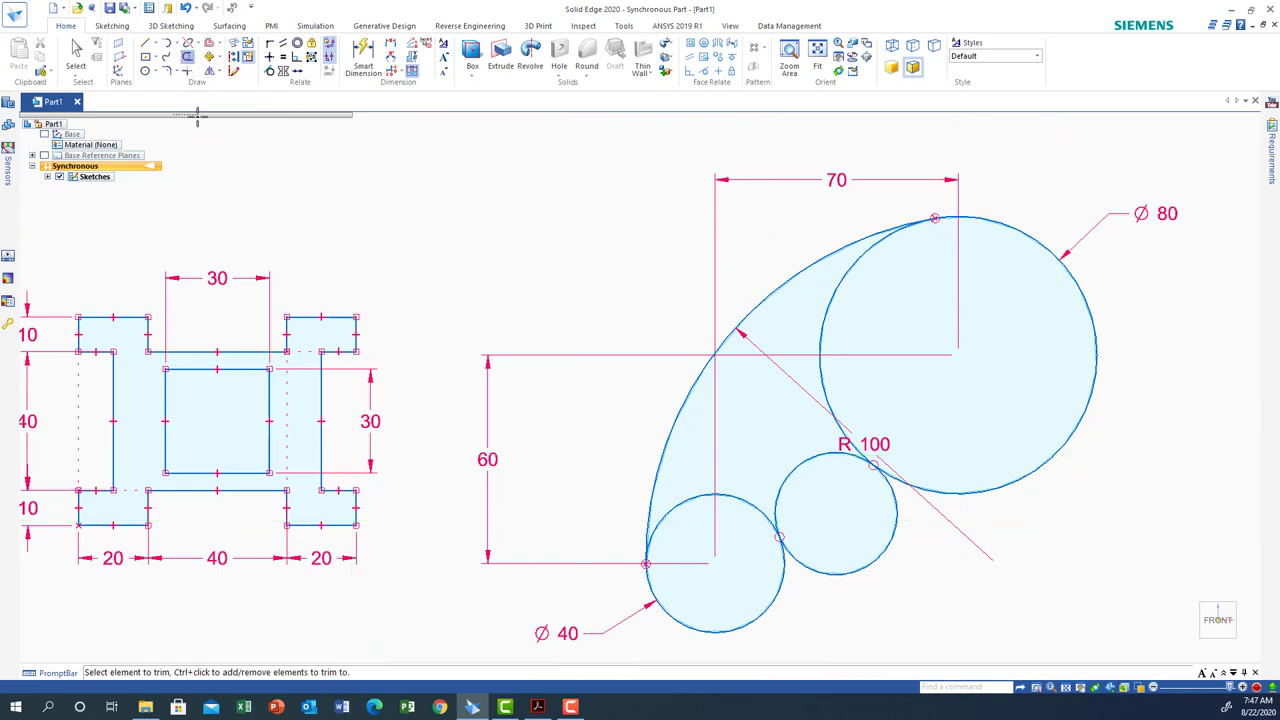
{"action": "left_click", "coordinate": [881, 561]}
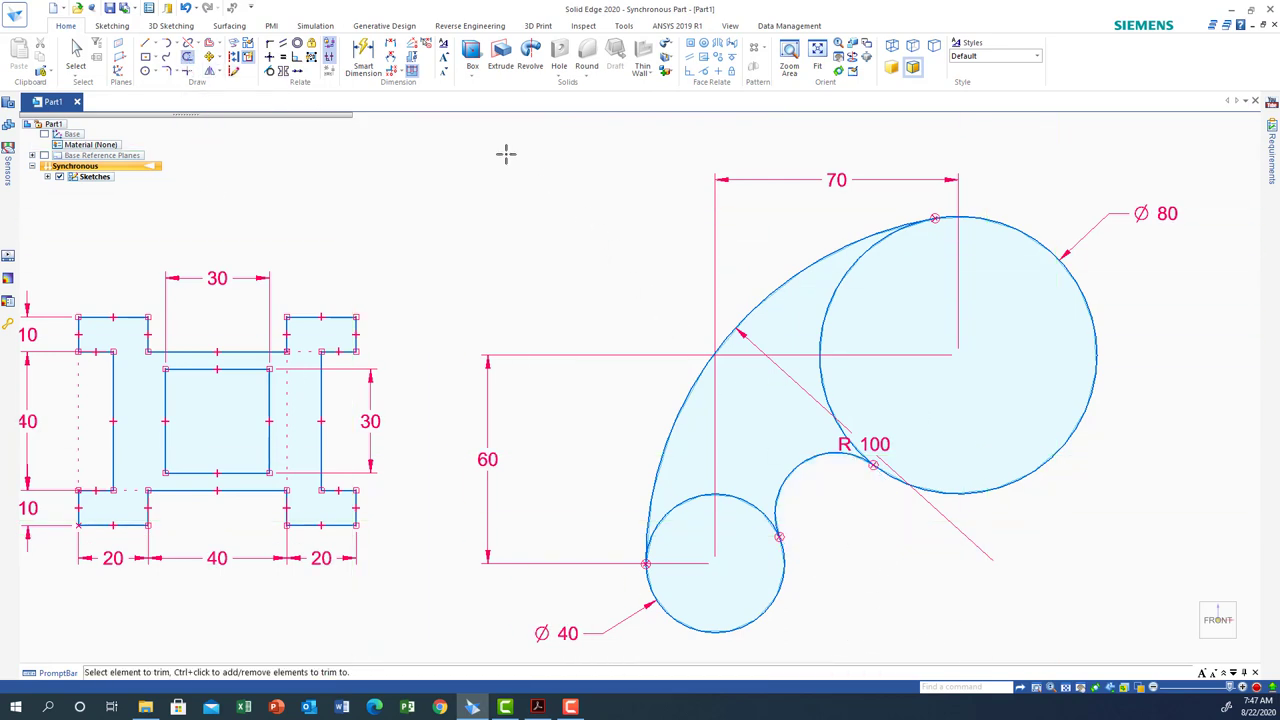
- Dimension the radius of the small concave tangent arc and set it to 25 mm
{"action": "left_click", "coordinate": [363, 56]}
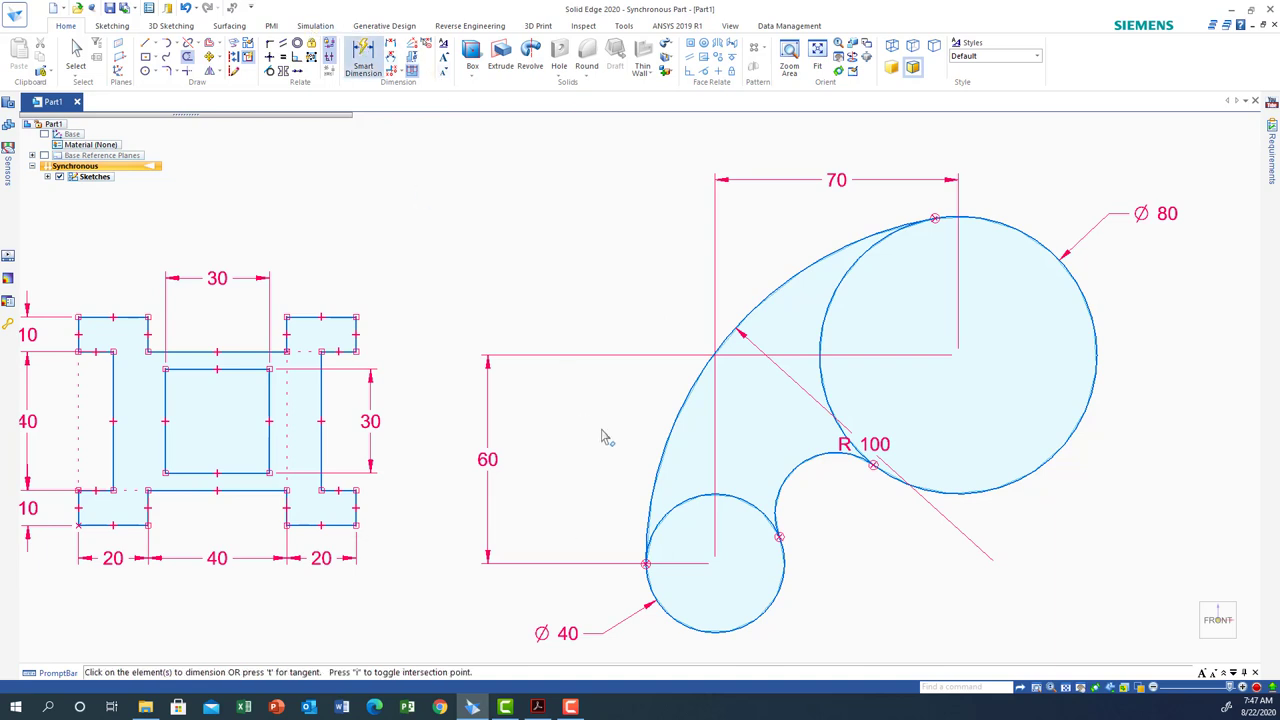
{"action": "left_click", "coordinate": [799, 467]}
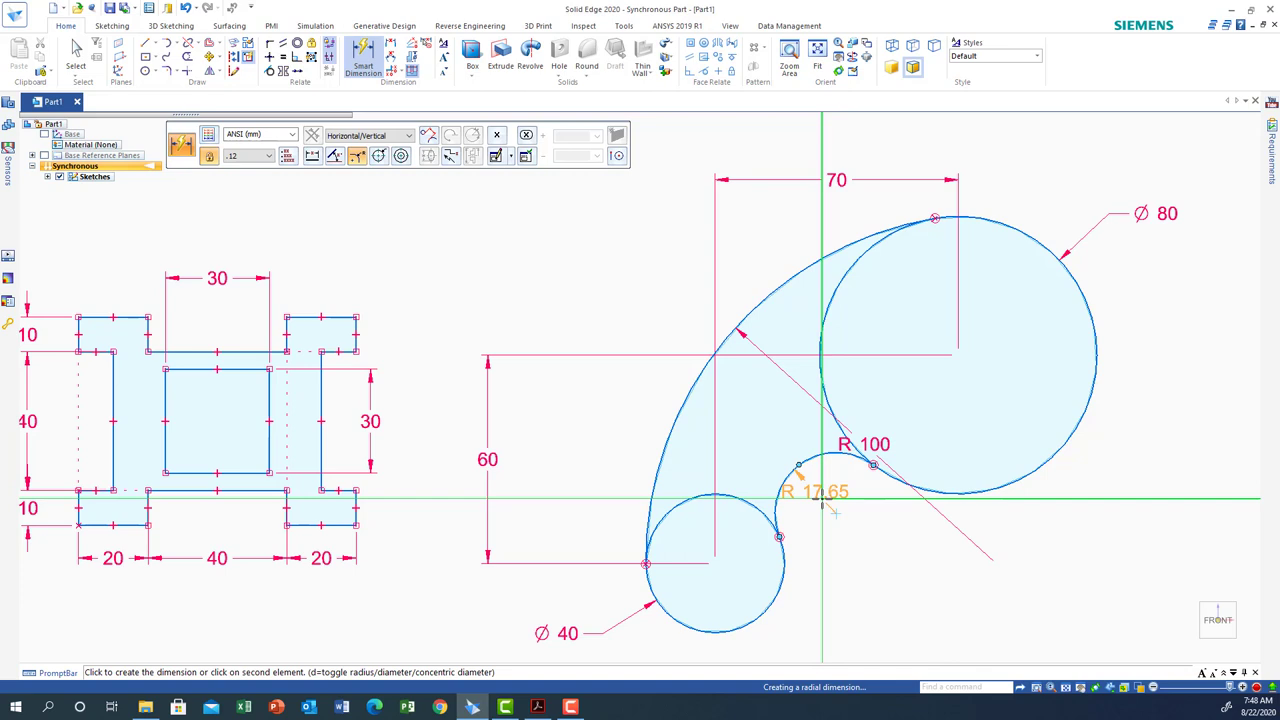
{"action": "left_click", "coordinate": [822, 505]}
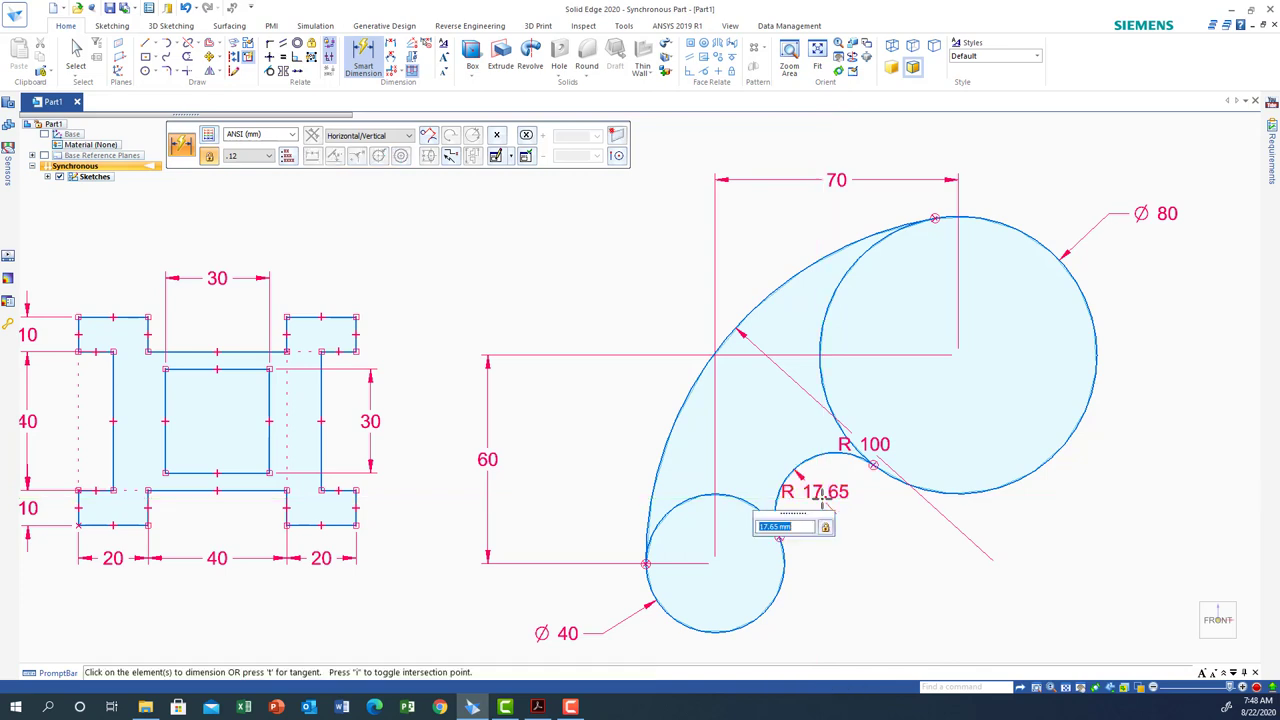
{"action": "type", "text": "25"}
{"action": "key", "text": "Return"}
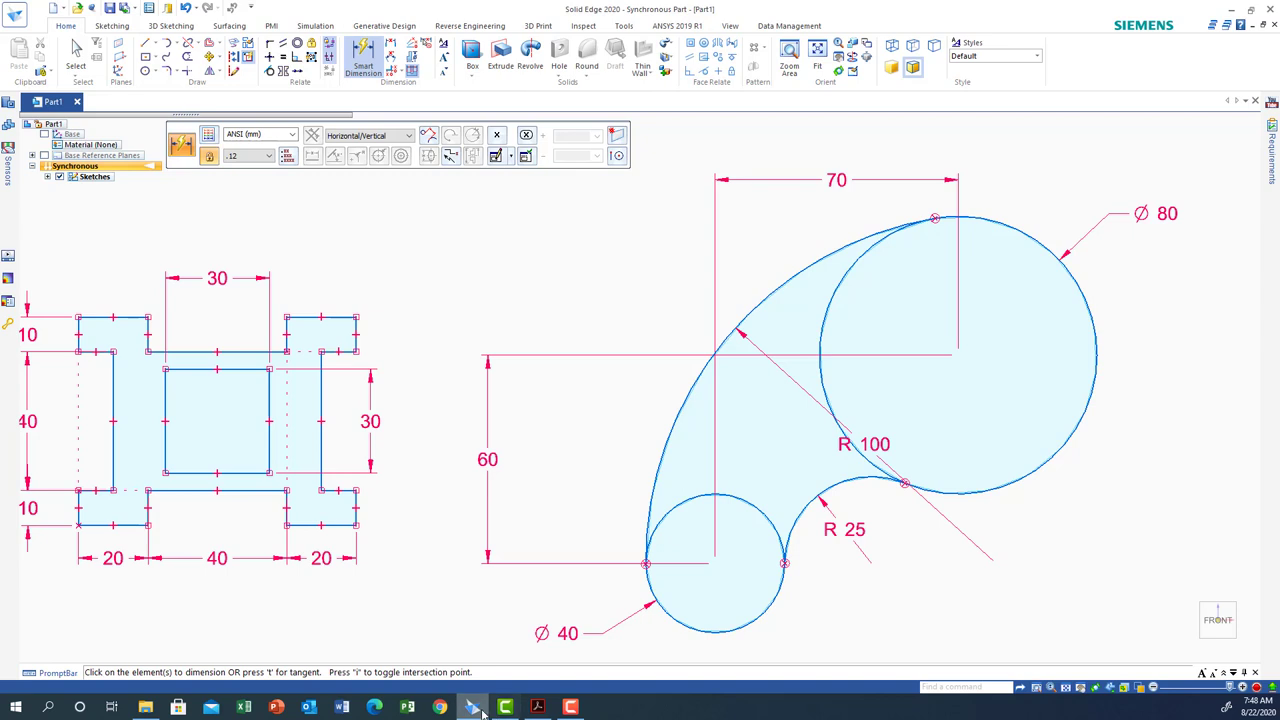
- Check the reference PDF in Acrobat, and back in Solid Edge draw a 20 mm diameter circle concentric with the 40 mm circle
{"action": "left_click", "coordinate": [537, 706]}
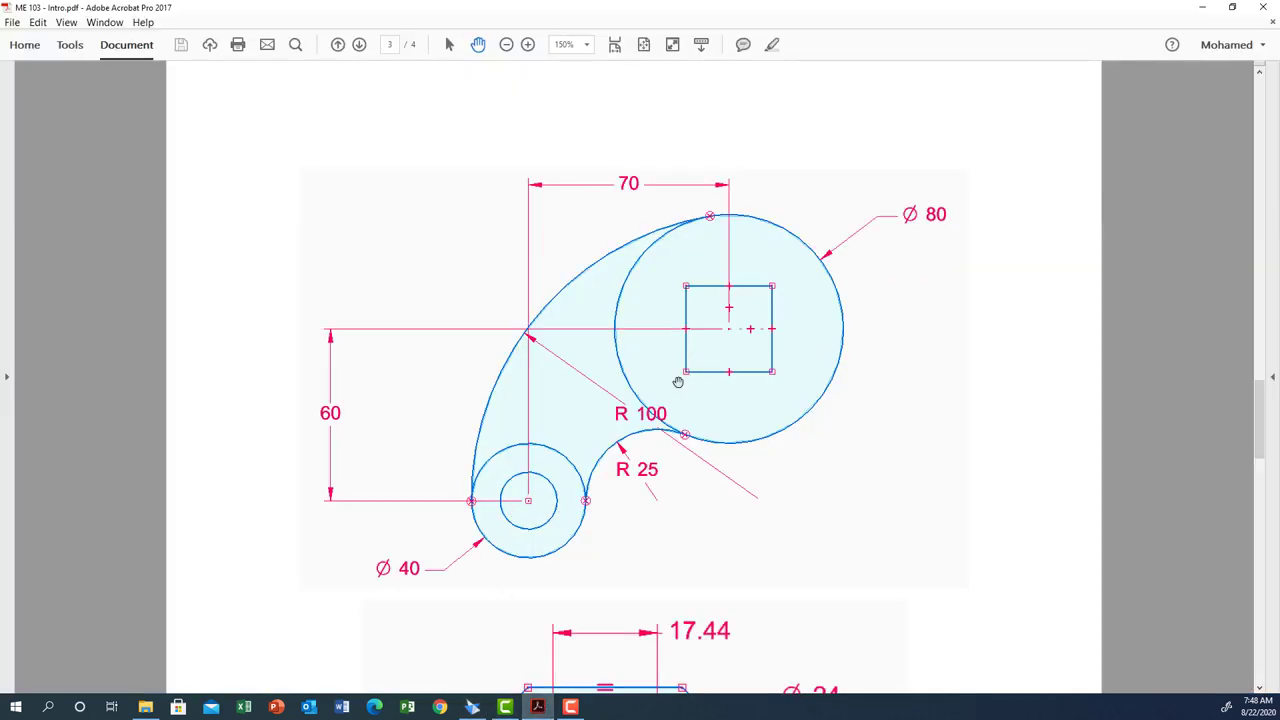
{"action": "left_click", "coordinate": [472, 706]}
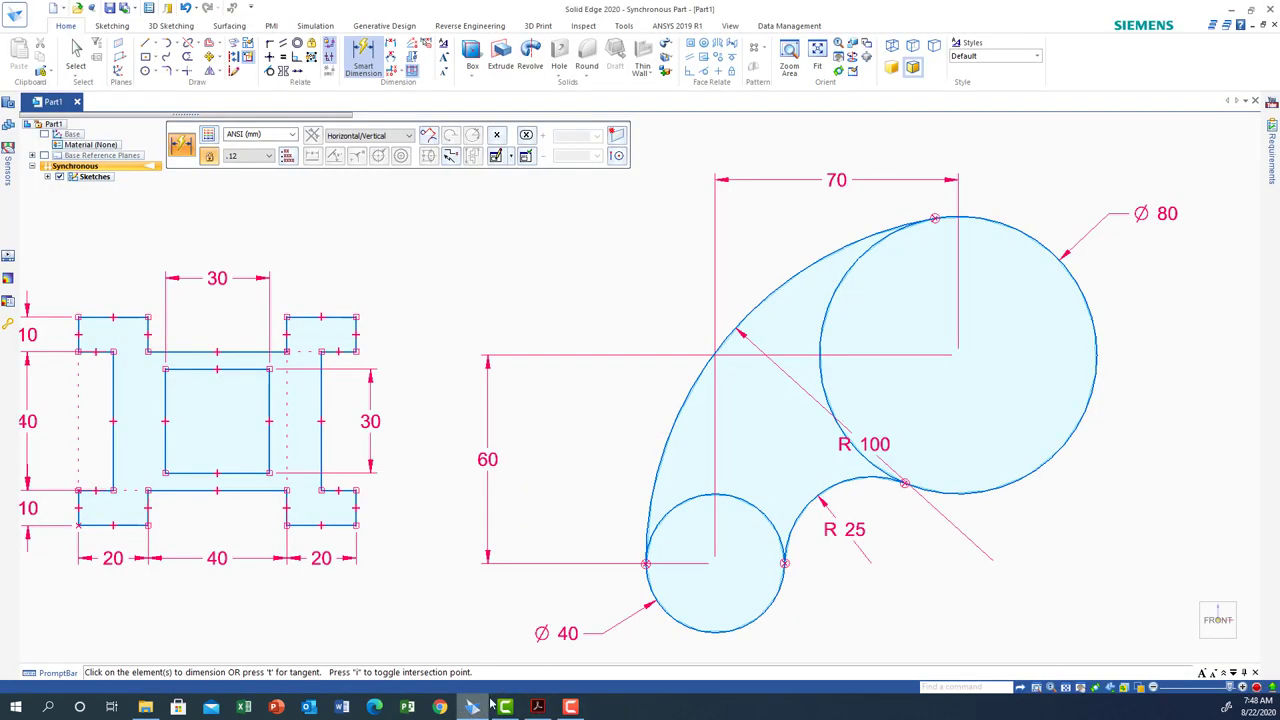
{"action": "left_click", "coordinate": [155, 72]}
{"action": "left_click", "coordinate": [179, 87]}
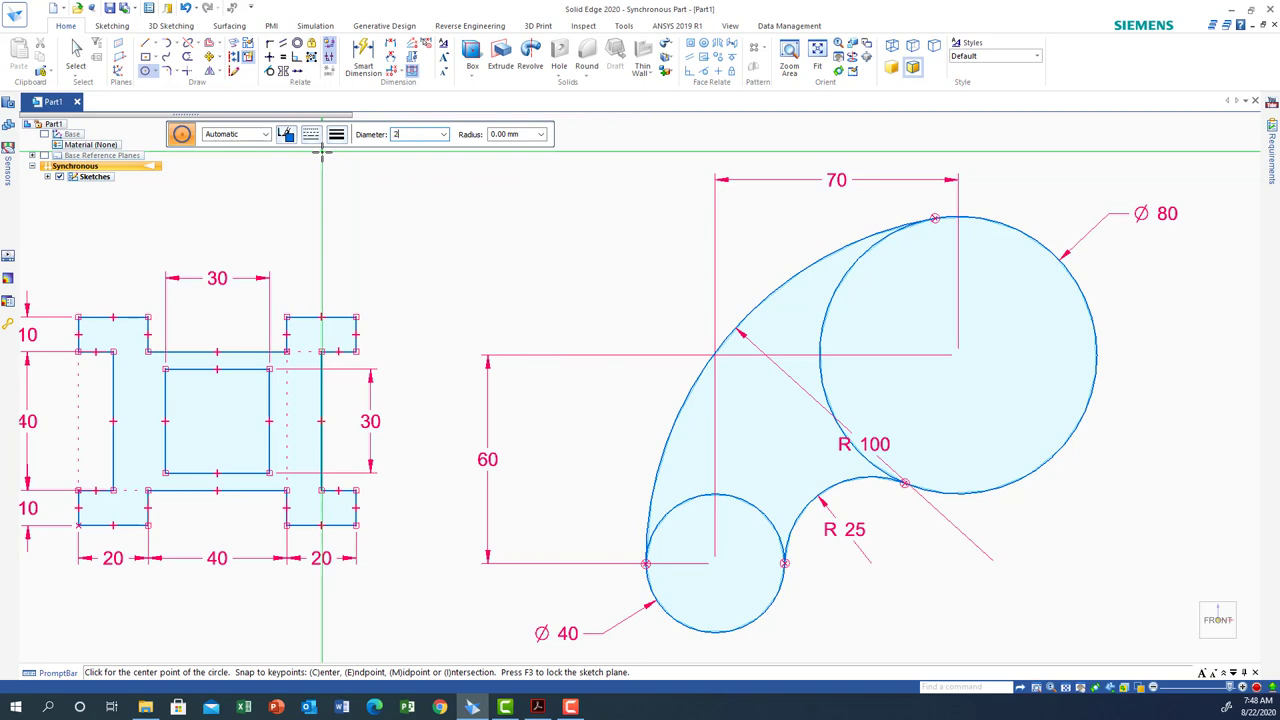
{"action": "type", "text": "20"}
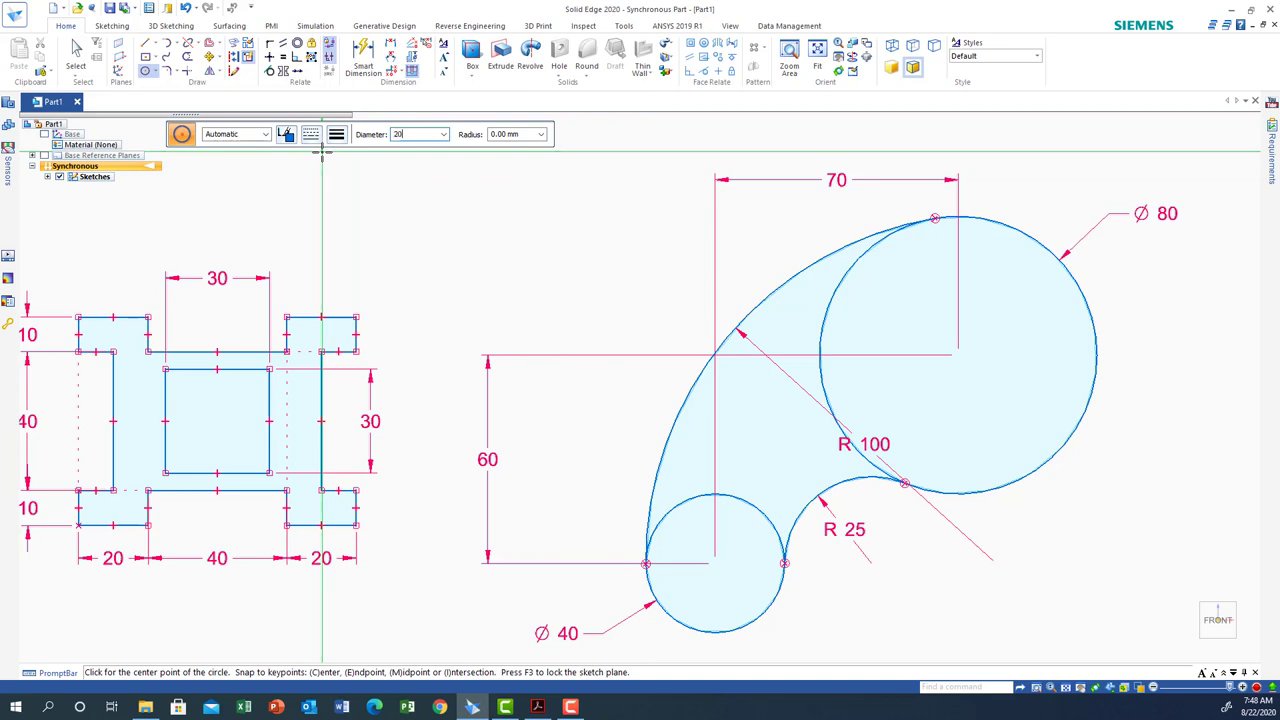
{"action": "key", "text": "Return"}
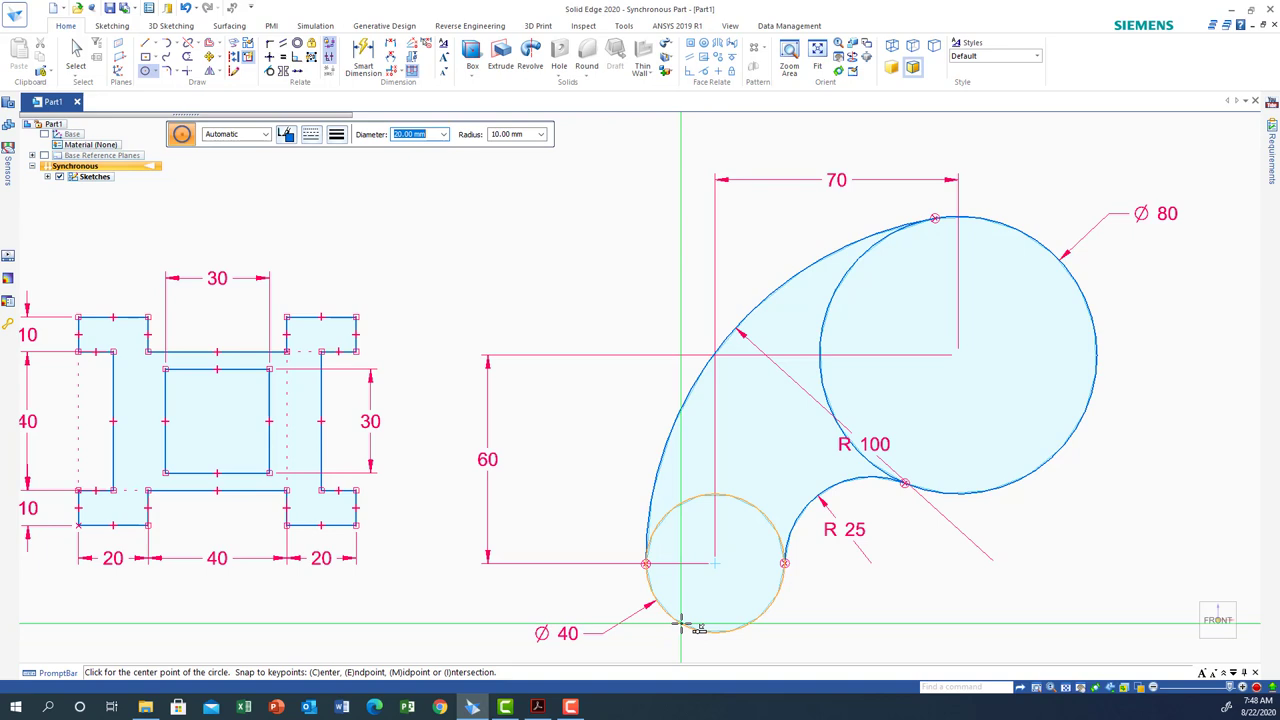
{"action": "left_click", "coordinate": [715, 563]}
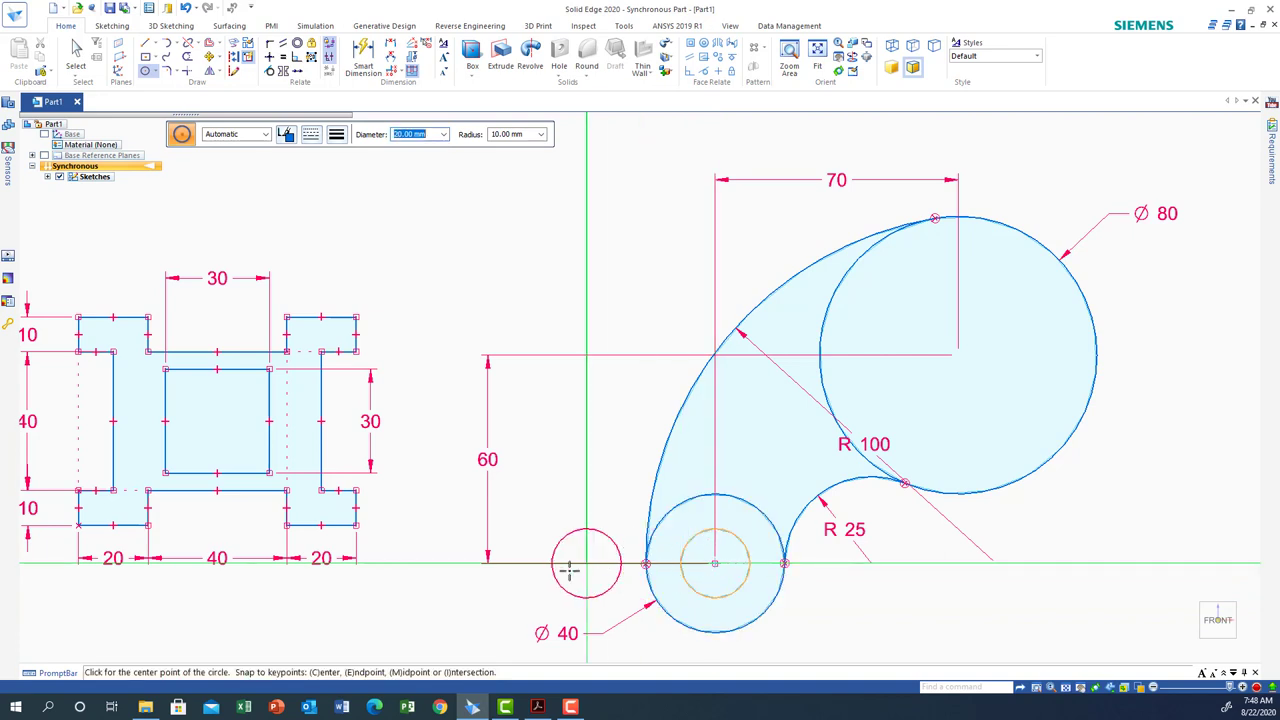
{"action": "right_click", "coordinate": [484, 624]}
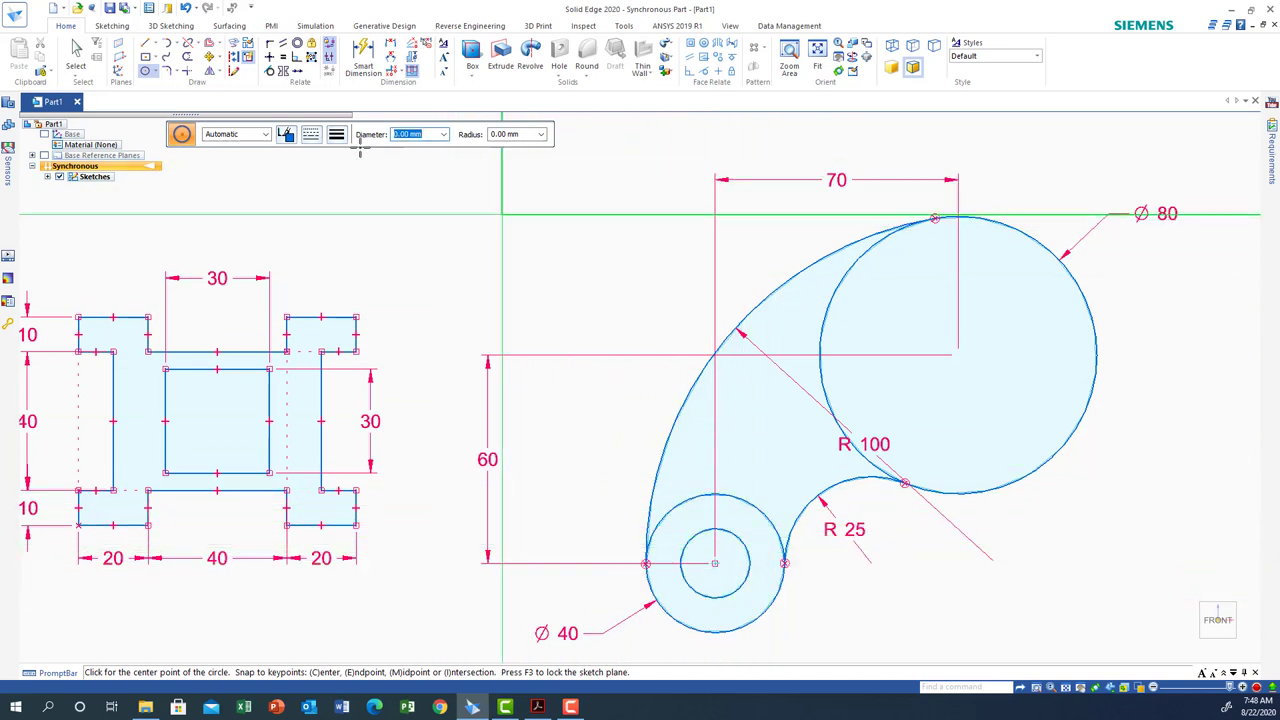
- Draw a 30 mm by 30 mm rectangle by center, centered on the 80 mm circle
{"action": "left_click", "coordinate": [155, 57]}
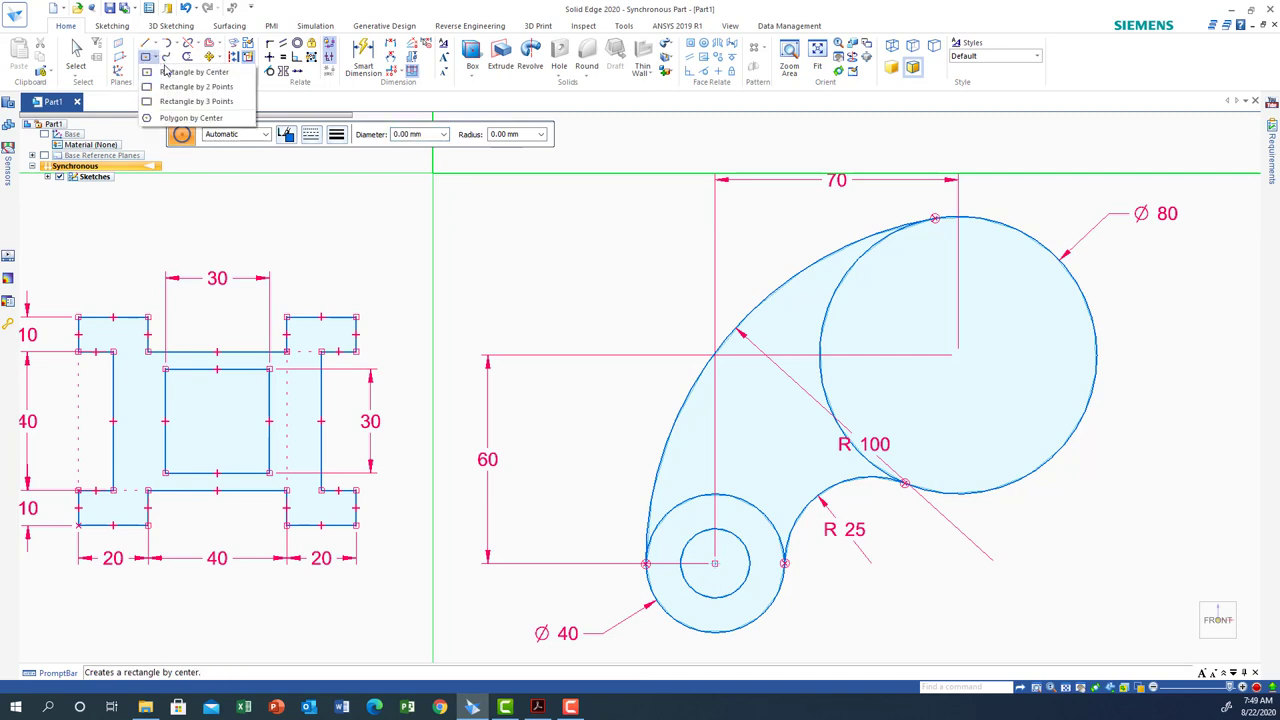
{"action": "left_click", "coordinate": [185, 74]}
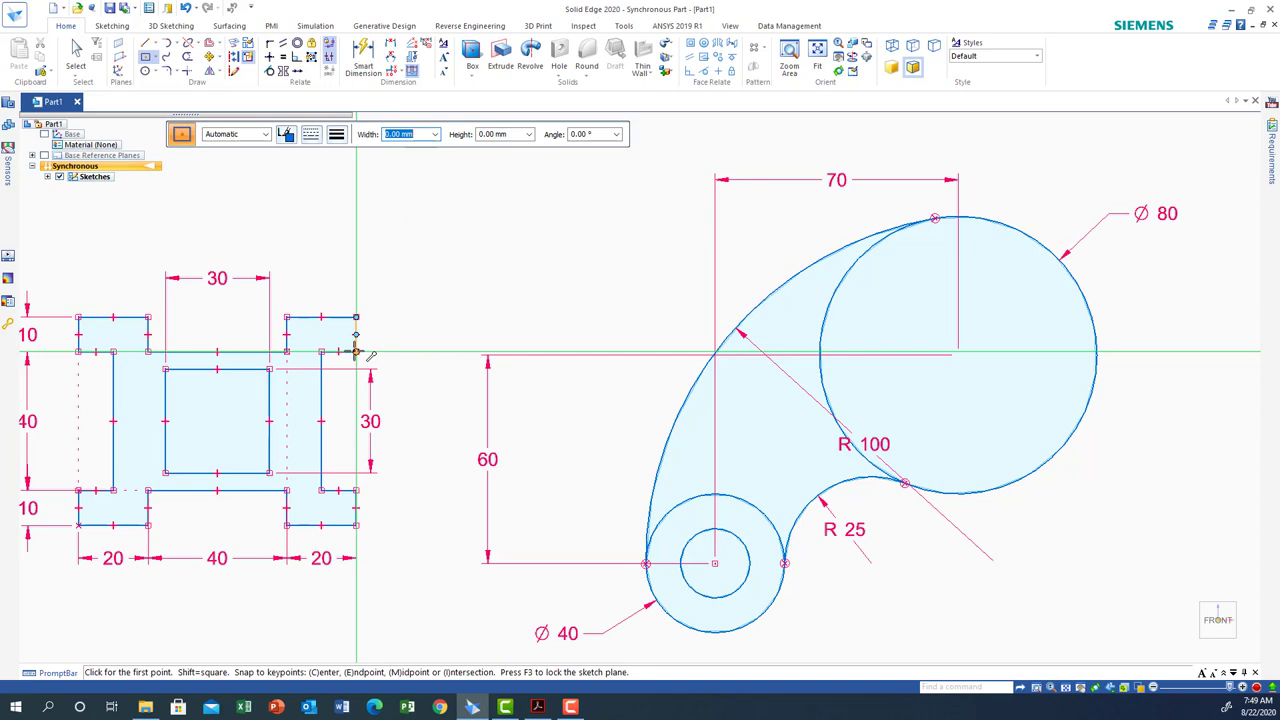
{"action": "type", "text": "3"}
{"action": "key", "text": "Tab"}
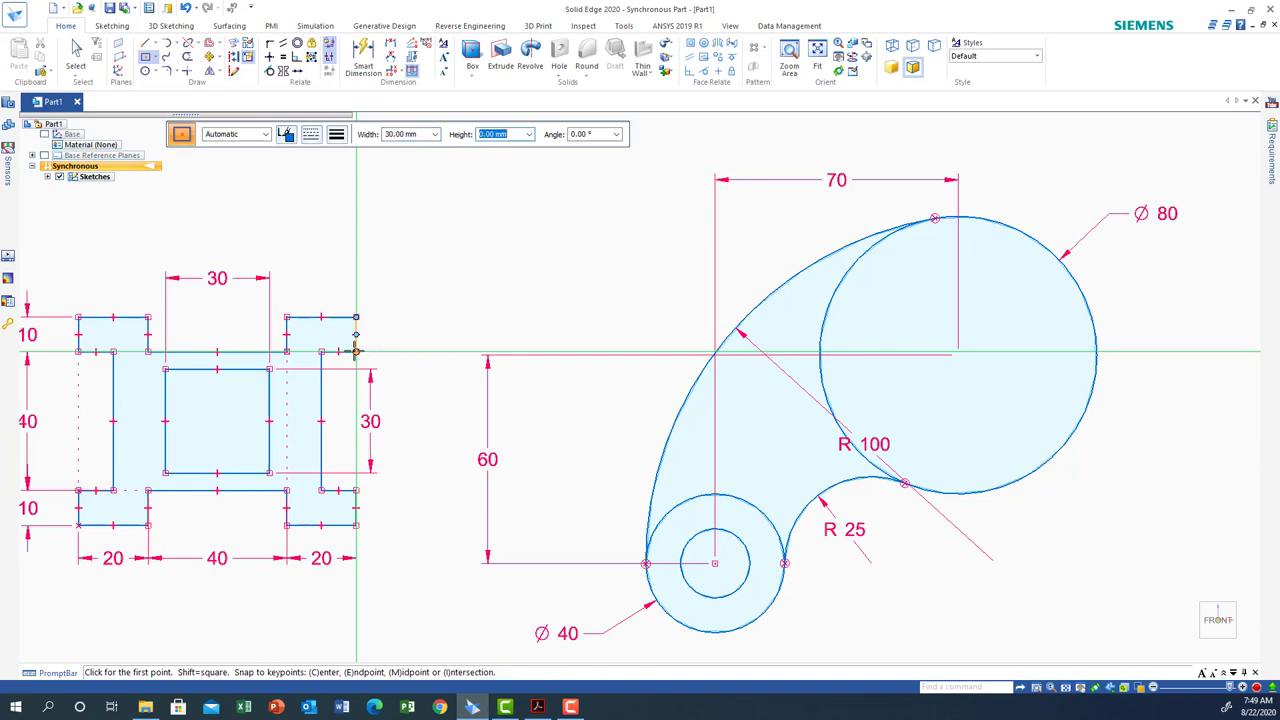
{"action": "type", "text": "30"}
{"action": "key", "text": "Tab"}
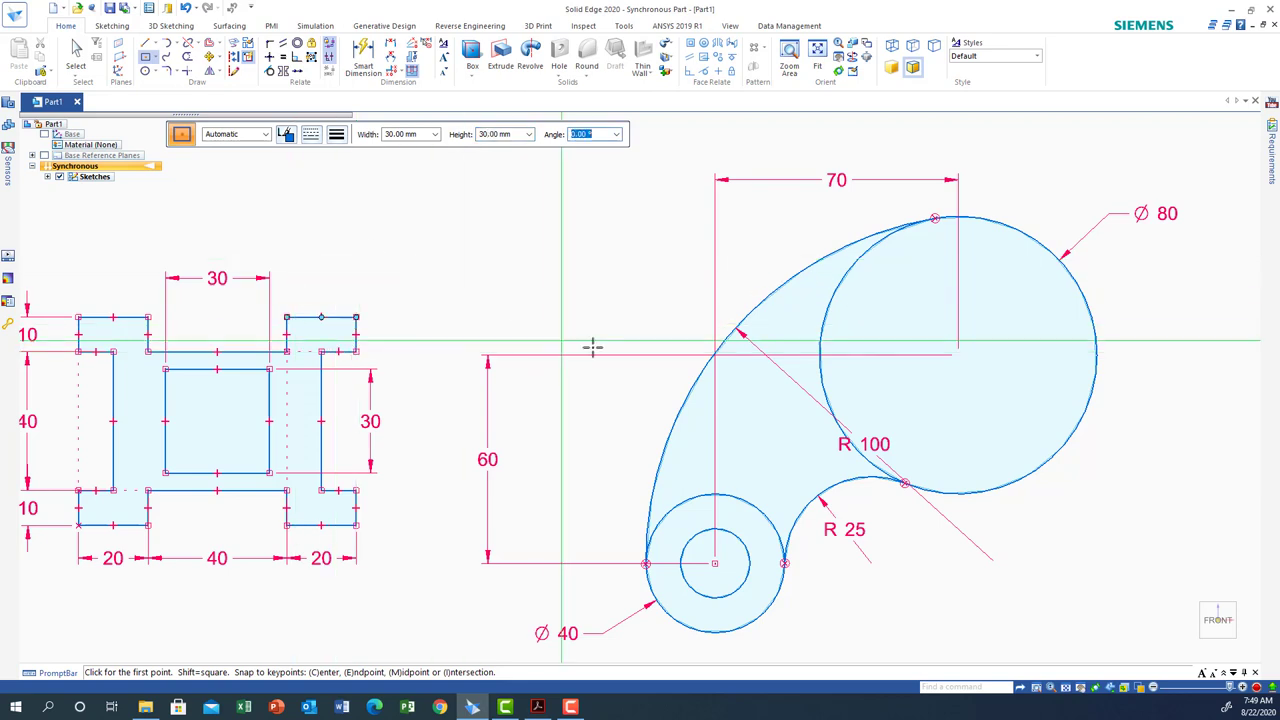
{"action": "left_click", "coordinate": [958, 354]}
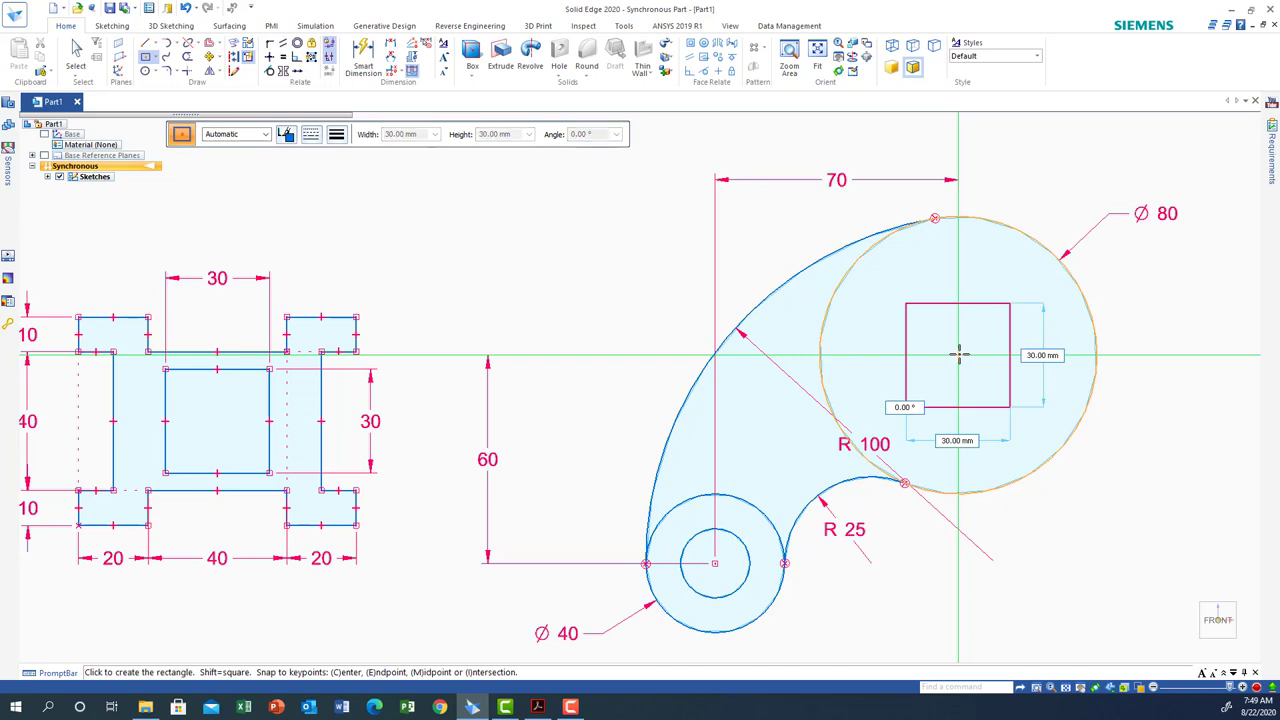
{"action": "left_click", "coordinate": [960, 356]}
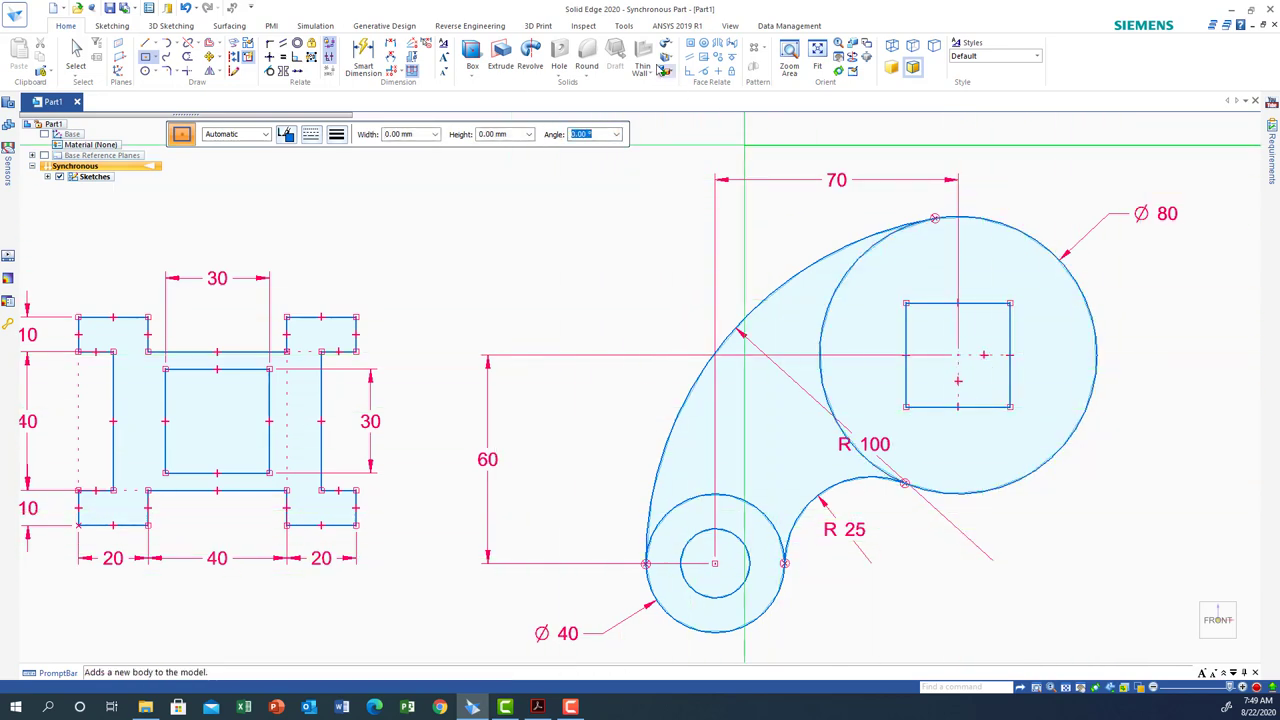
- Dimension the height of the square inside the 80 mm circle, placing the dimension outside the circle
{"action": "left_click", "coordinate": [347, 48]}
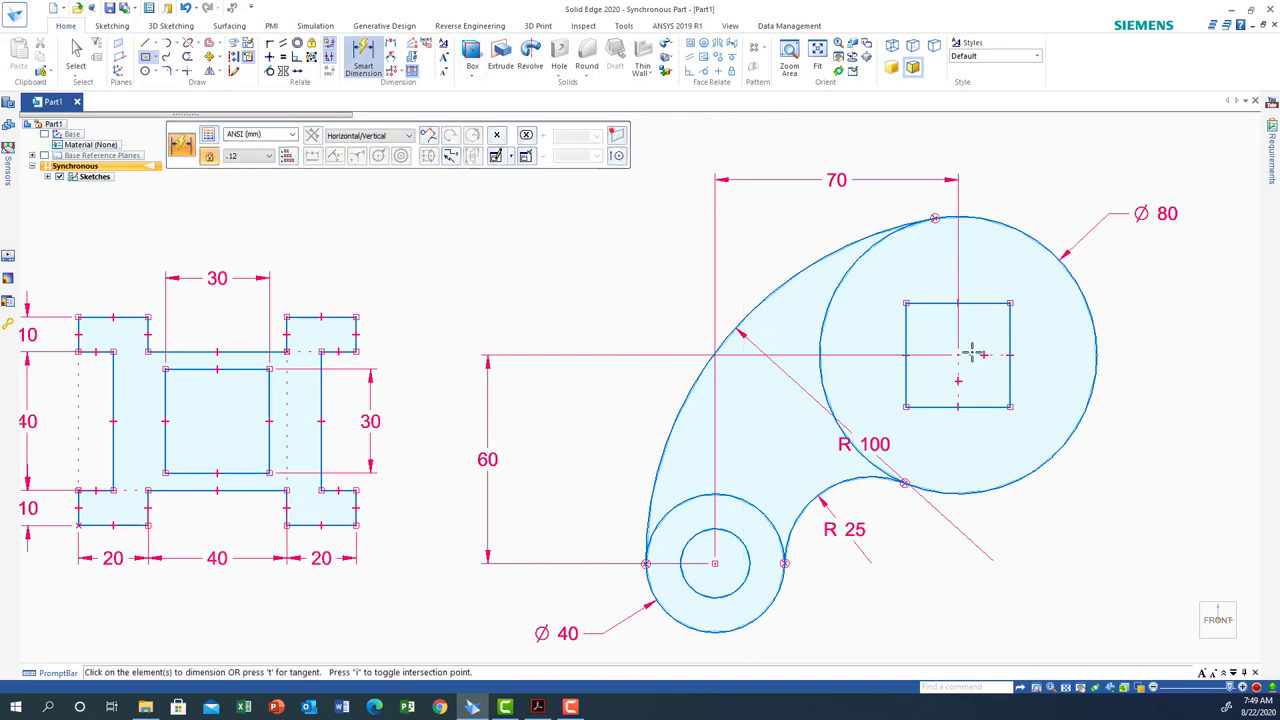
{"action": "left_click", "coordinate": [1009, 370]}
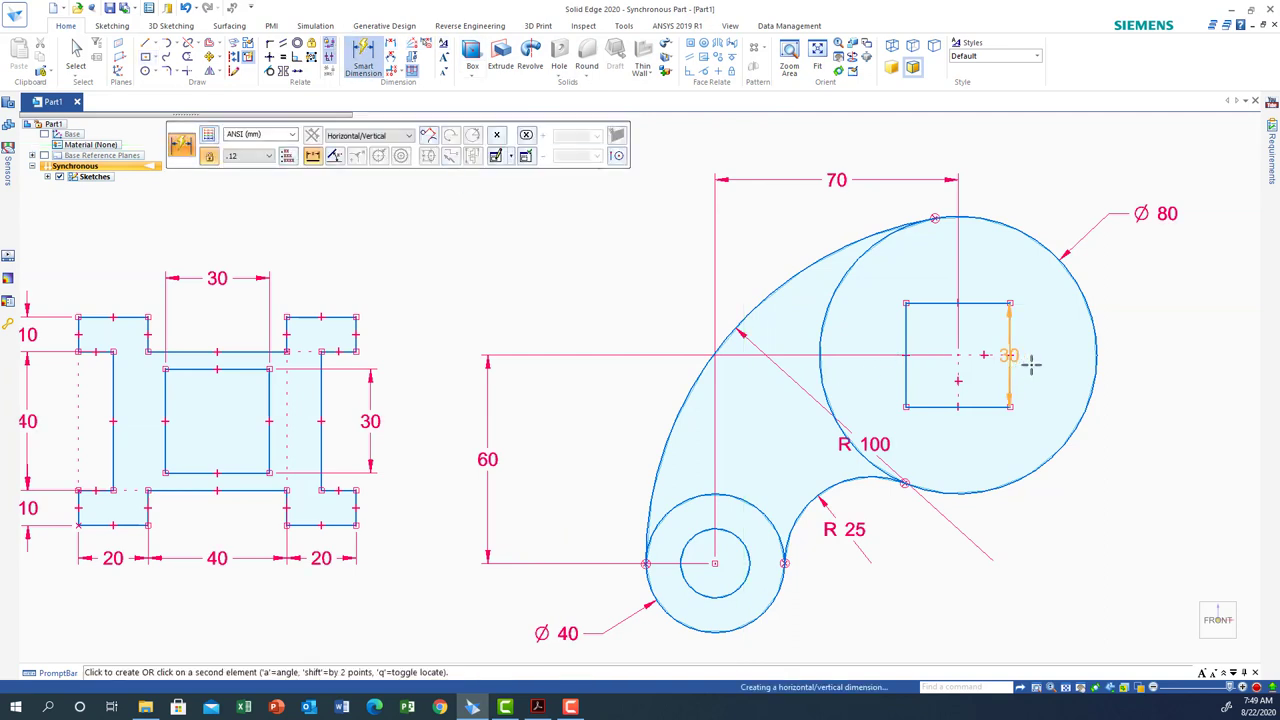
{"action": "left_click", "coordinate": [1150, 358]}
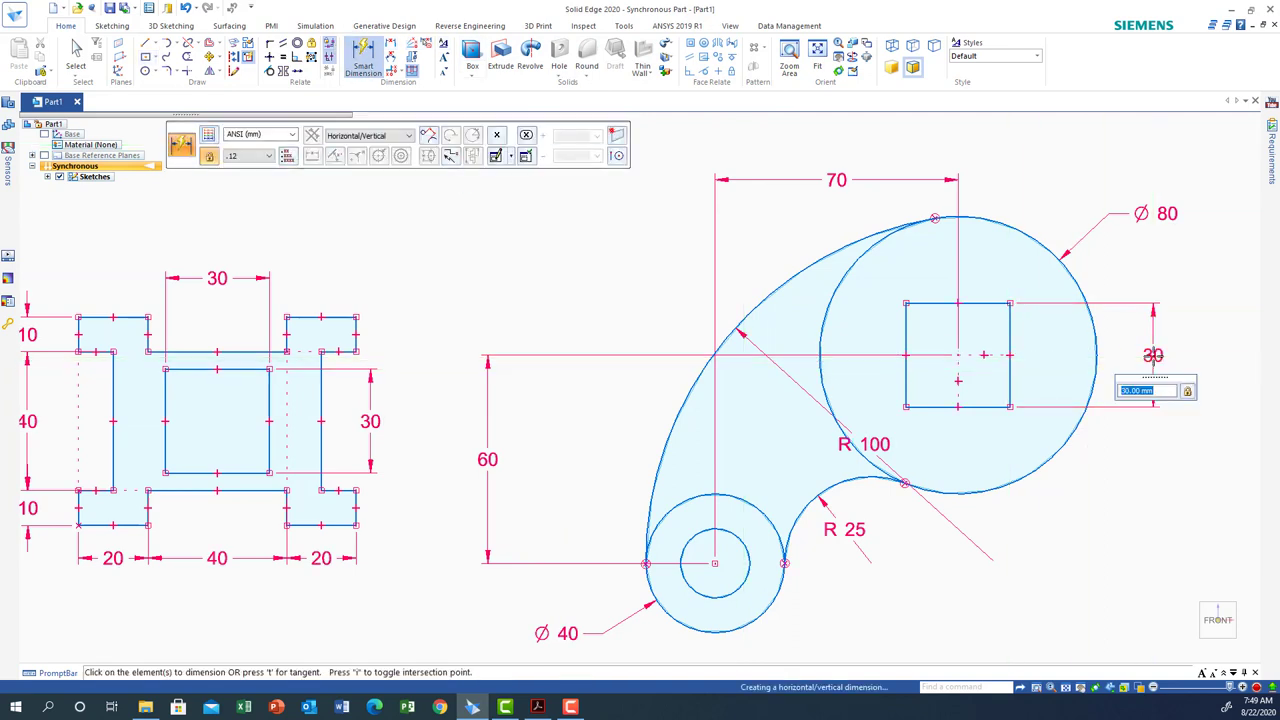
- Dimension the square's width below the 80 mm circle and the diameter of the small circle inside the 40 mm circle
{"action": "left_click", "coordinate": [971, 406]}
{"action": "left_click", "coordinate": [1009, 590]}
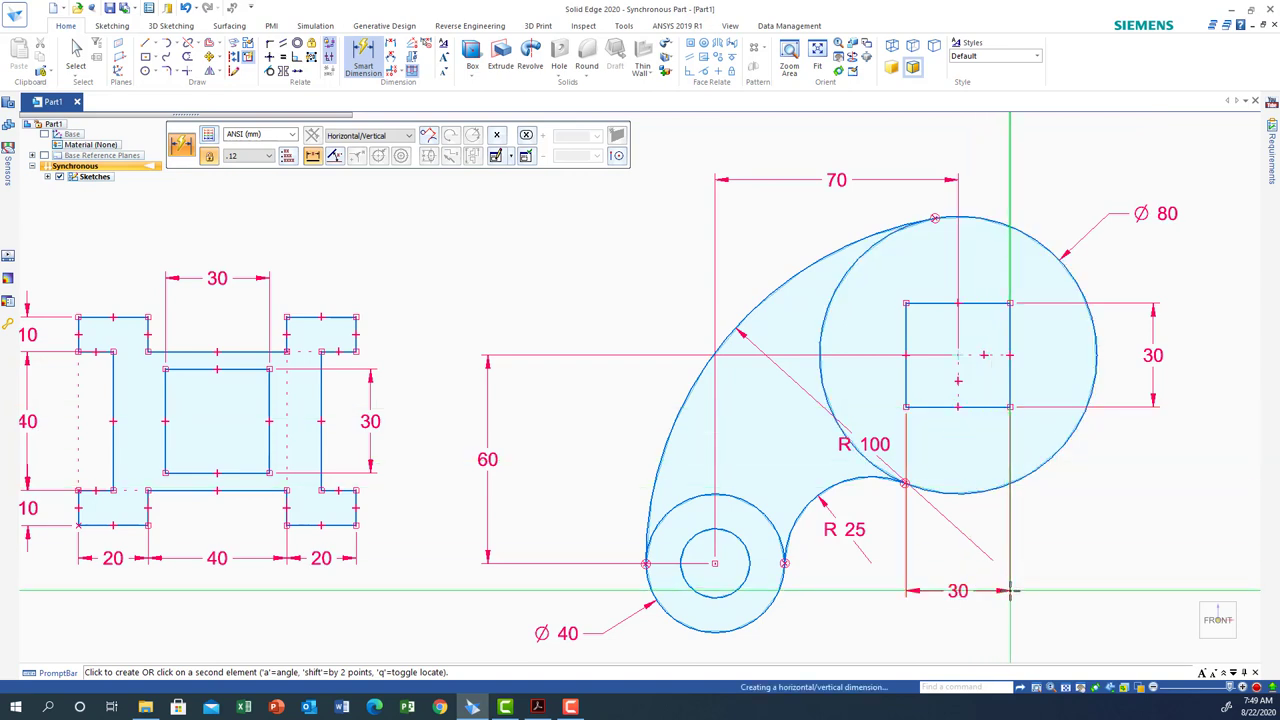
{"action": "left_click", "coordinate": [735, 592]}
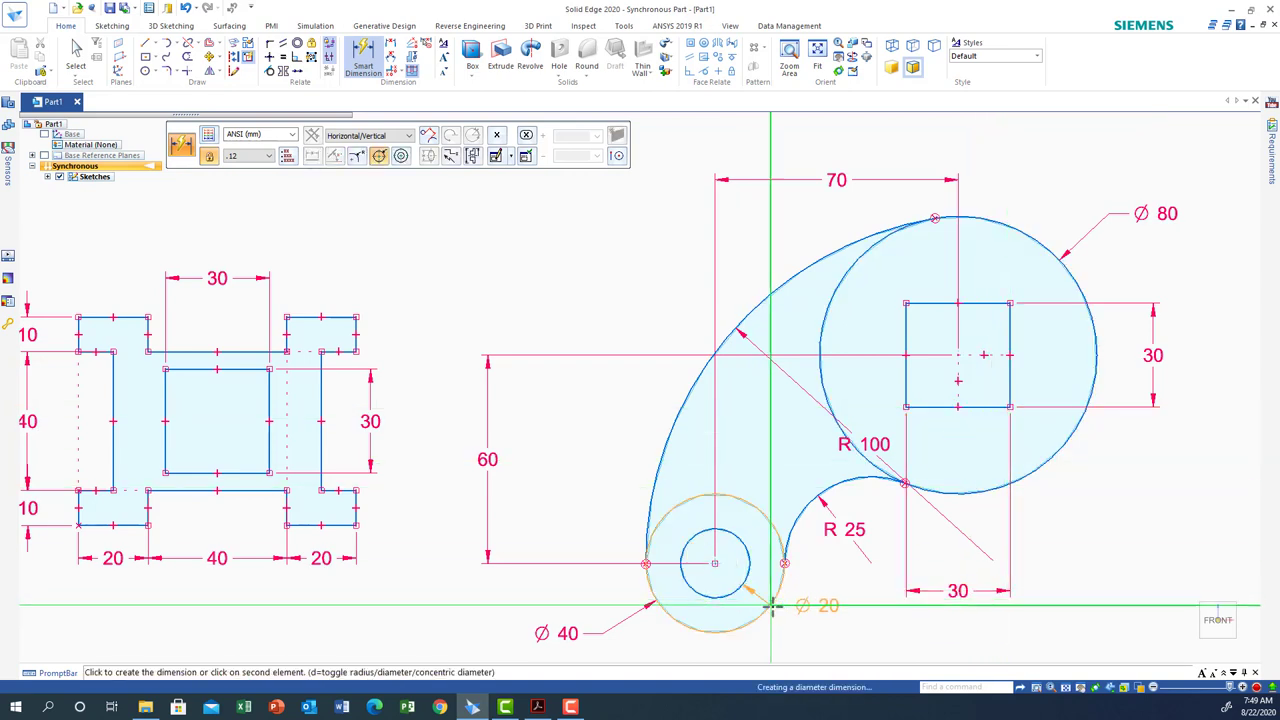
{"action": "left_click", "coordinate": [786, 616]}
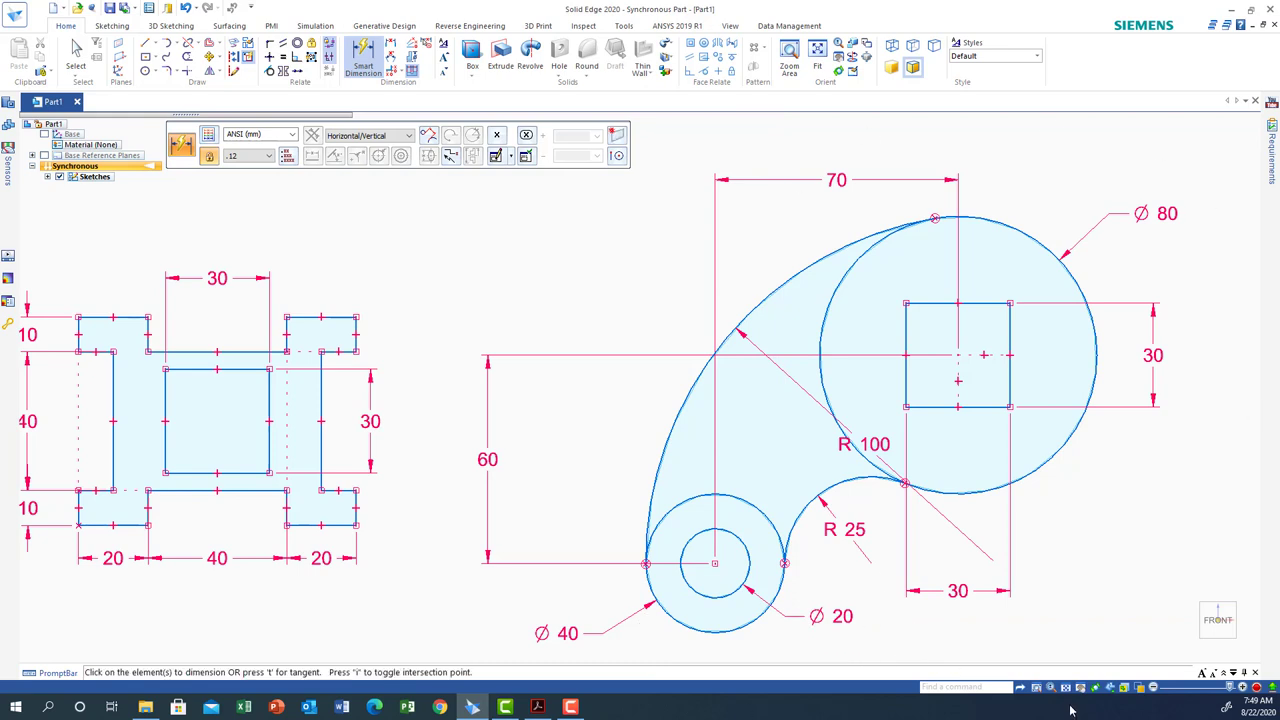
- Consult the nested-polygon sketch in the Acrobat PDF, and in Solid Edge draw a five-sided polygon by center, about 16.9 mm at 90°, beside the circle sketch
{"action": "left_click", "coordinate": [1080, 687]}
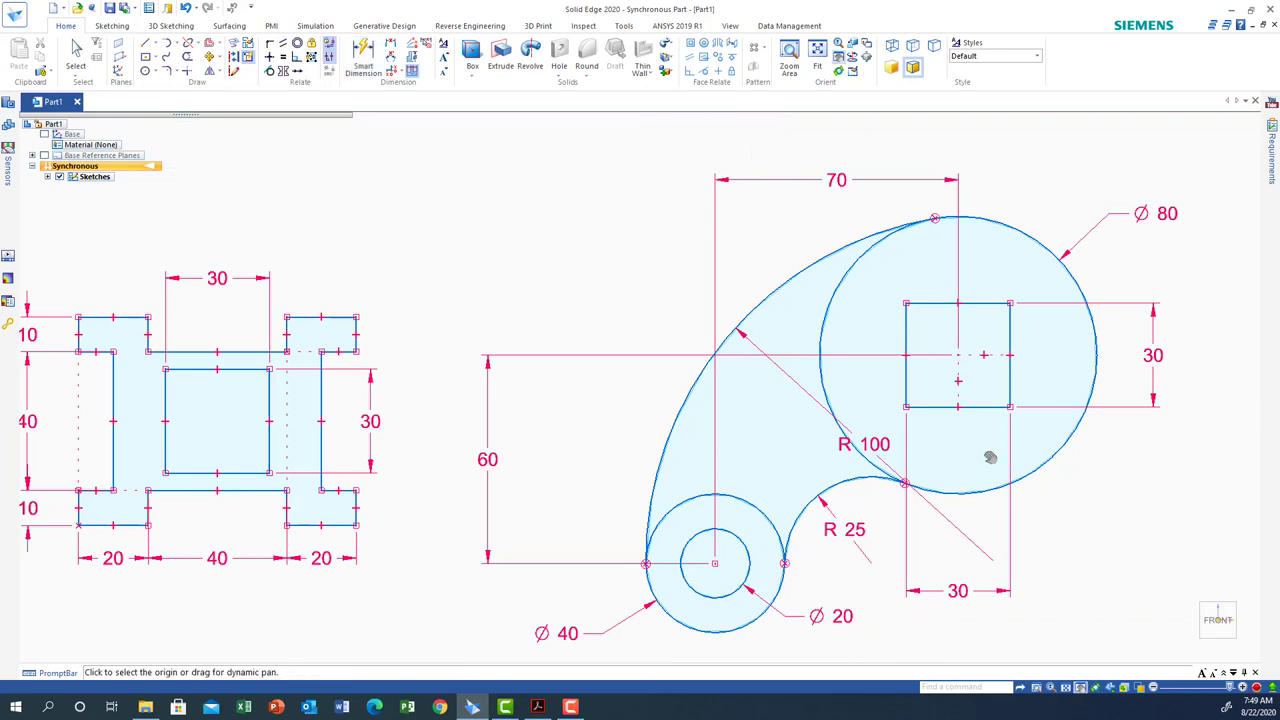
{"action": "mouse_move", "coordinate": [990, 457]}
{"action": "left_mouse_down"}
{"action": "mouse_move", "coordinate": [709, 483]}
{"action": "mouse_move", "coordinate": [272, 433]}
{"action": "left_mouse_up"}
{"action": "left_click", "coordinate": [537, 706]}
{"action": "scroll", "coordinate": [683, 469], "scroll_direction": "down", "scroll_amount": 3}
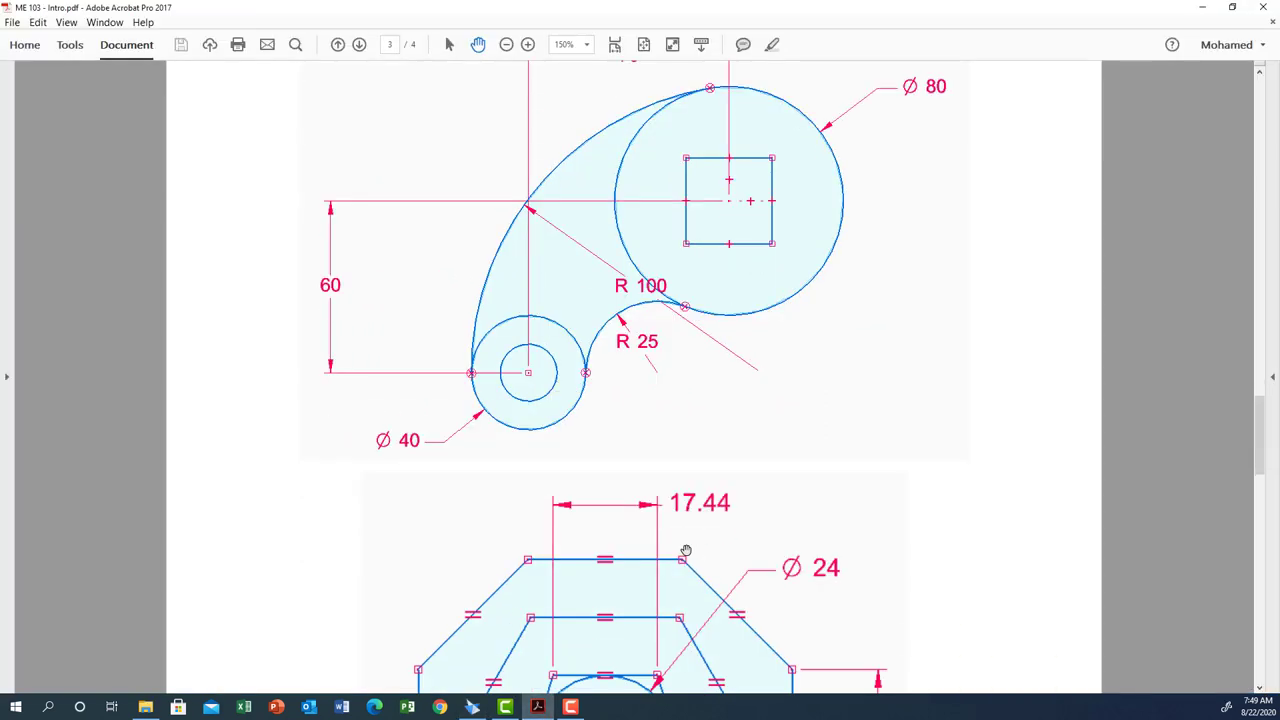
{"action": "scroll", "coordinate": [686, 550], "scroll_direction": "down", "scroll_amount": 5}
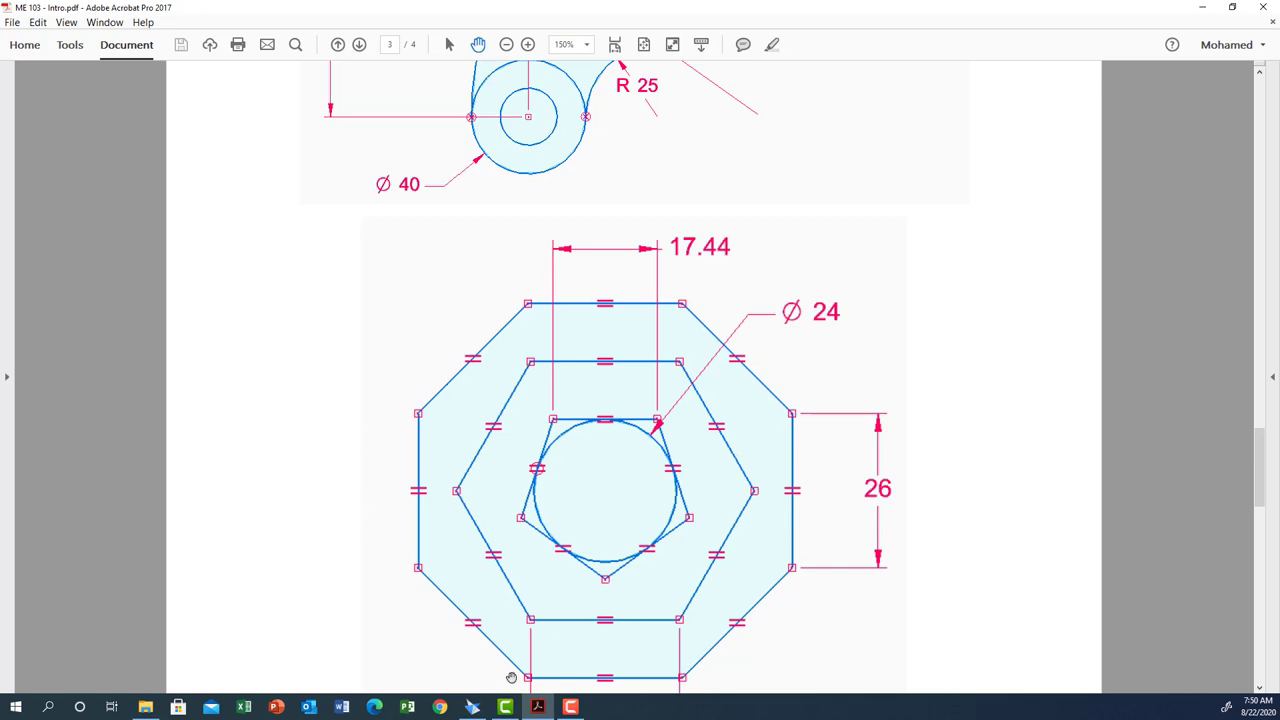
{"action": "left_click", "coordinate": [484, 708]}
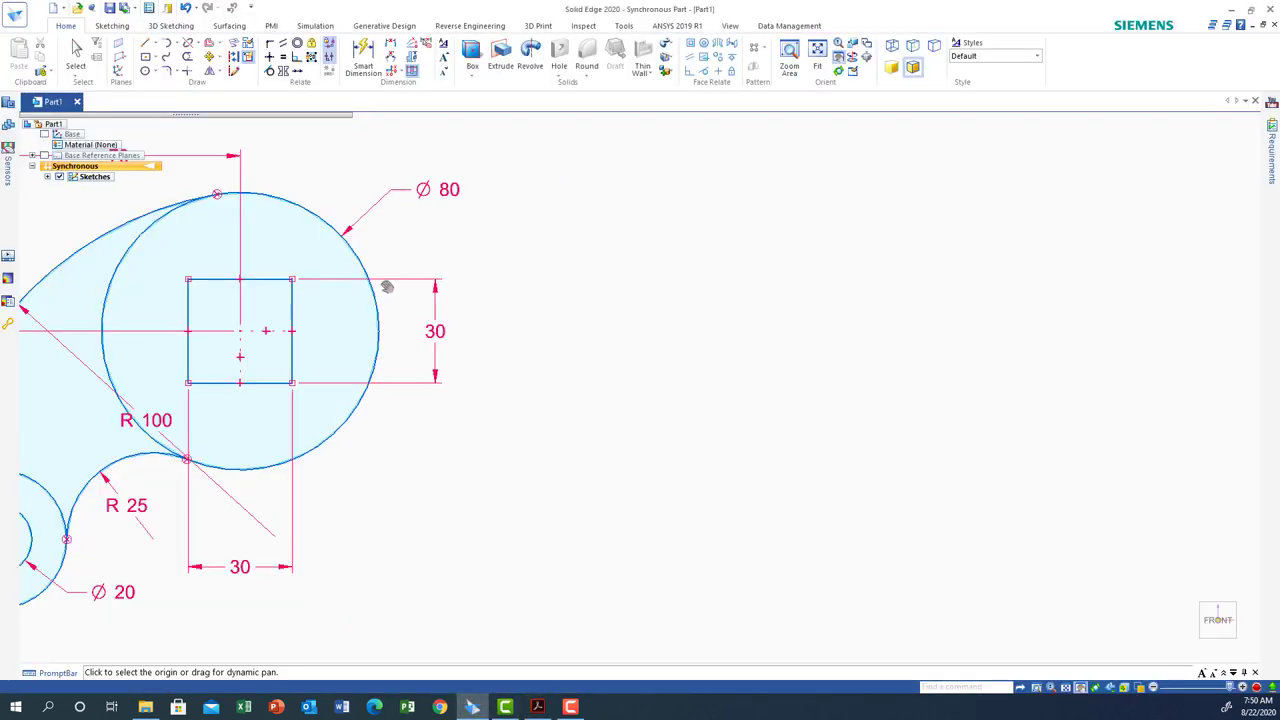
{"action": "left_click", "coordinate": [150, 62]}
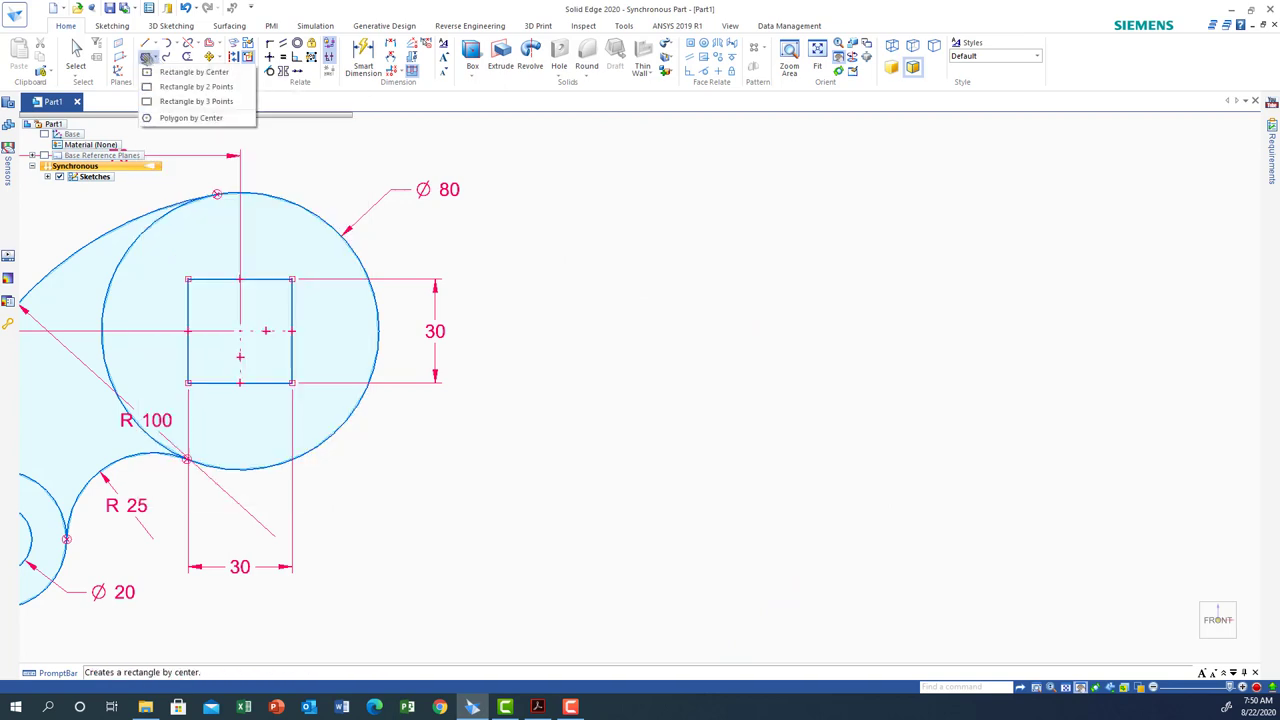
{"action": "left_click", "coordinate": [186, 119]}
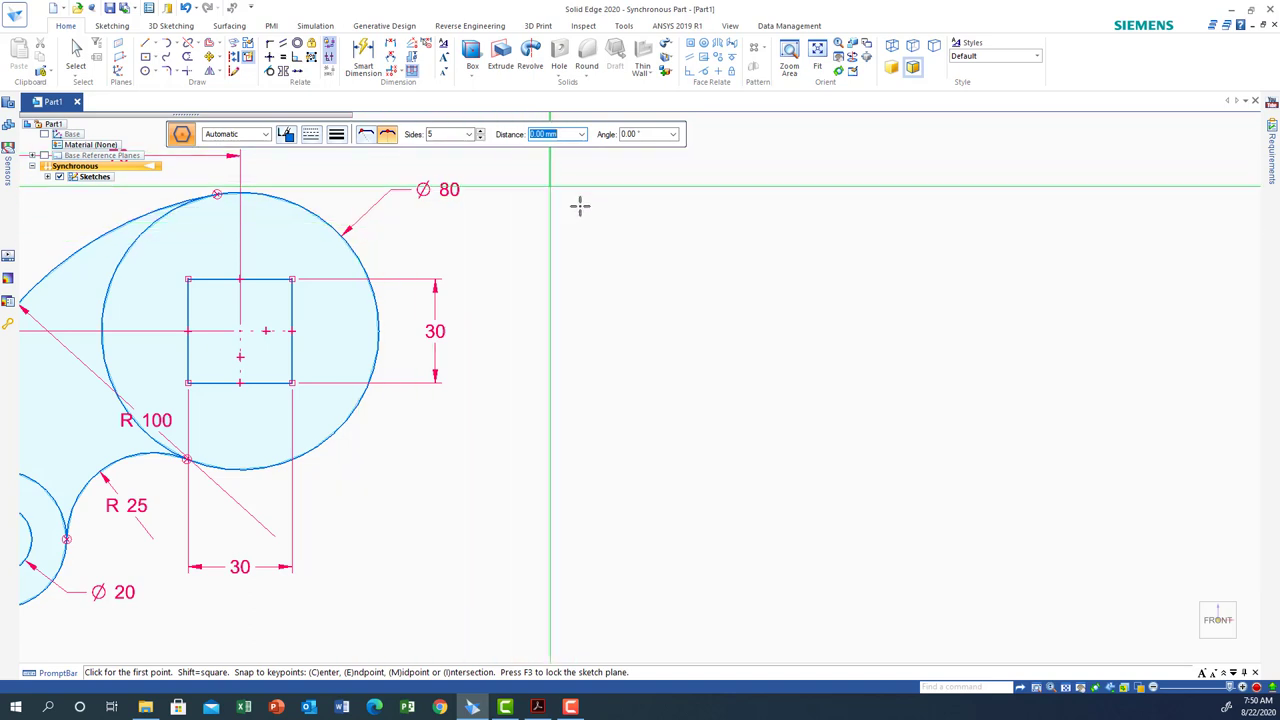
{"action": "left_click", "coordinate": [795, 383]}
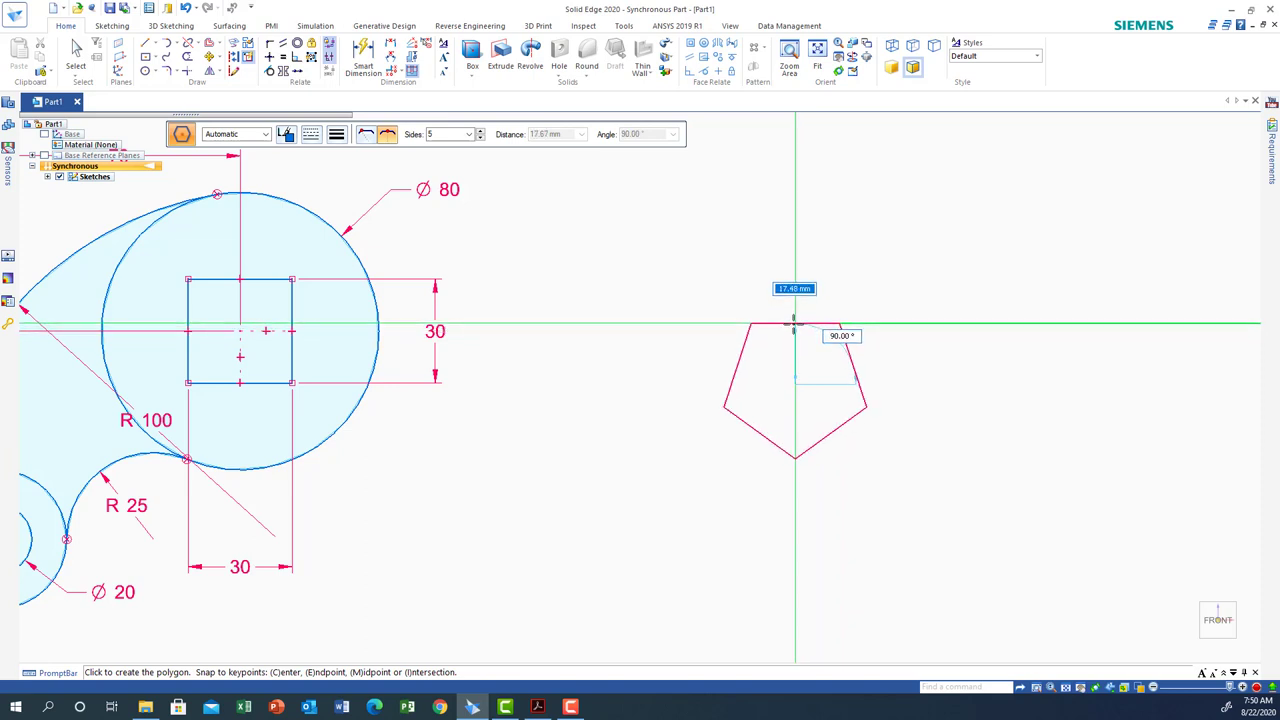
{"action": "left_click", "coordinate": [794, 324]}
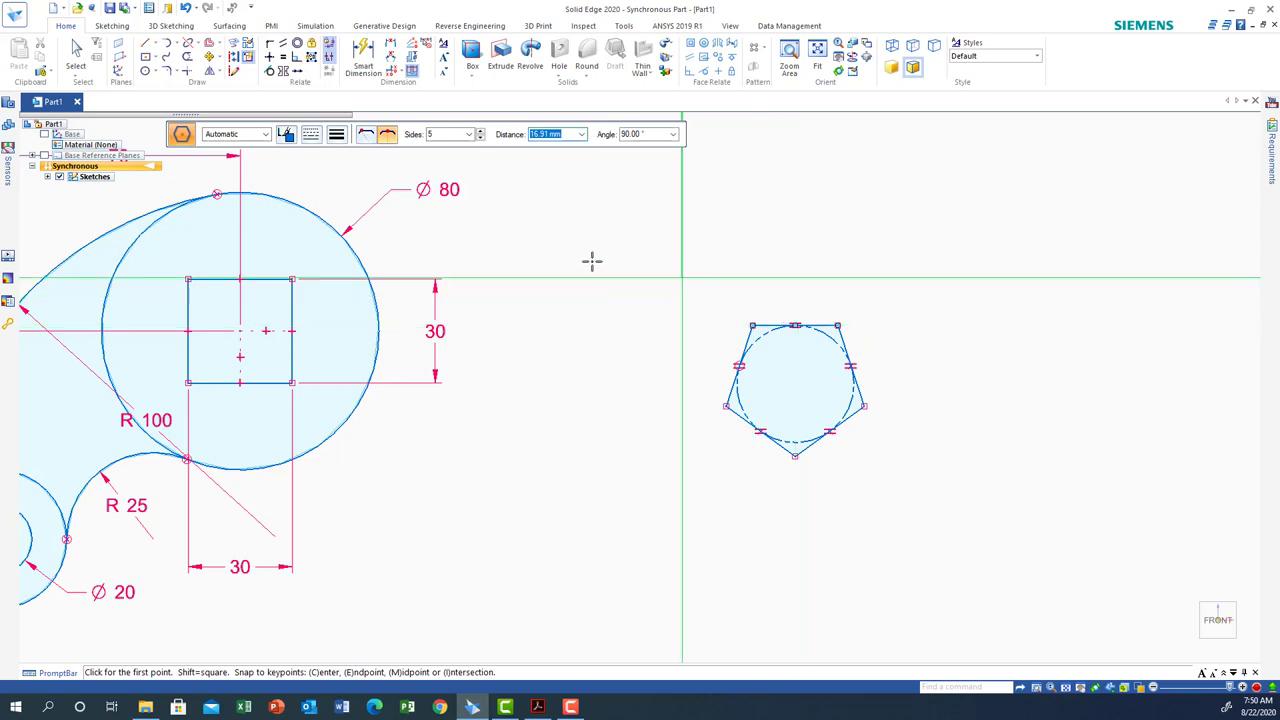
- Dimension the diameter of the pentagon's inscribed circle and set it to 24 mm
{"action": "left_click", "coordinate": [364, 55]}
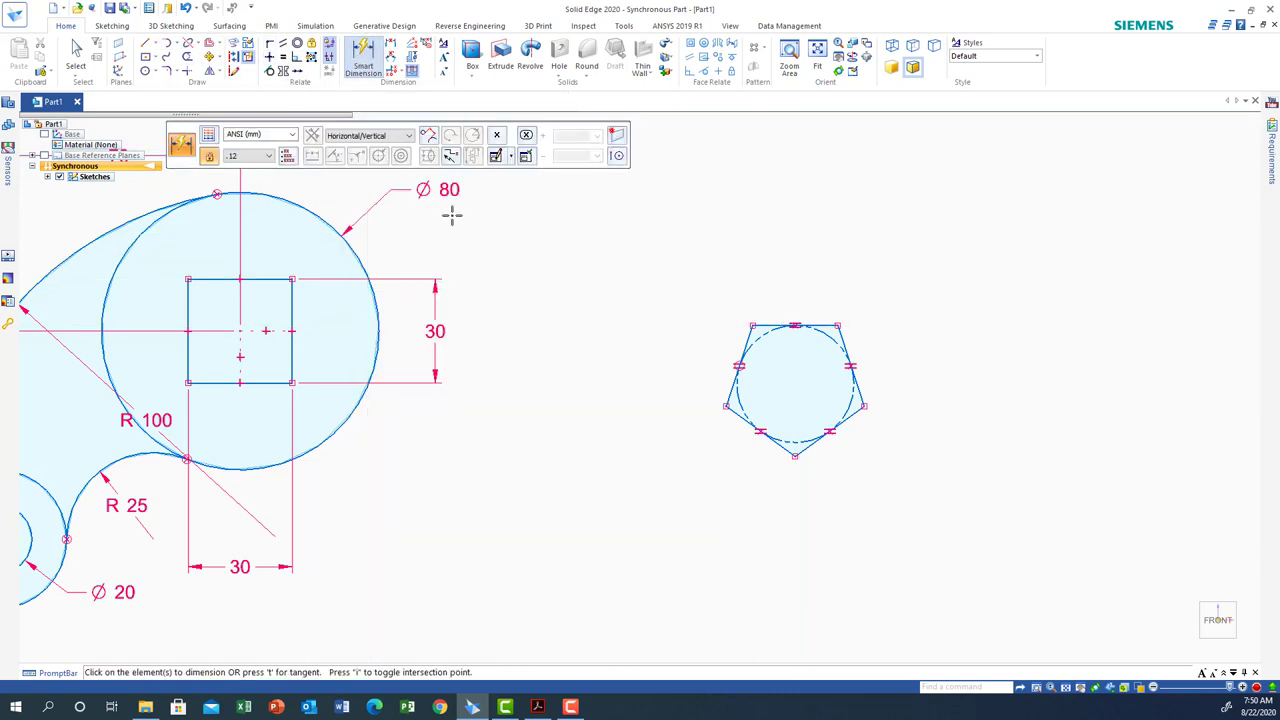
{"action": "left_click", "coordinate": [832, 340]}
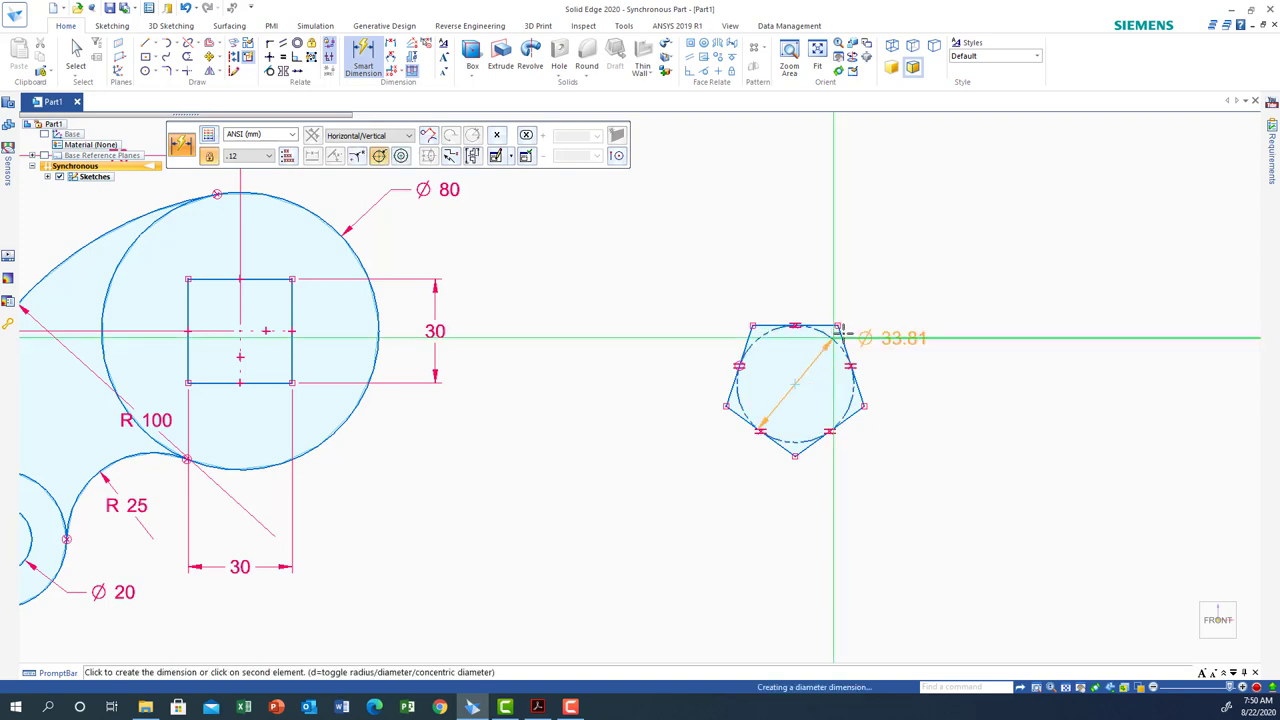
{"action": "left_click", "coordinate": [952, 231]}
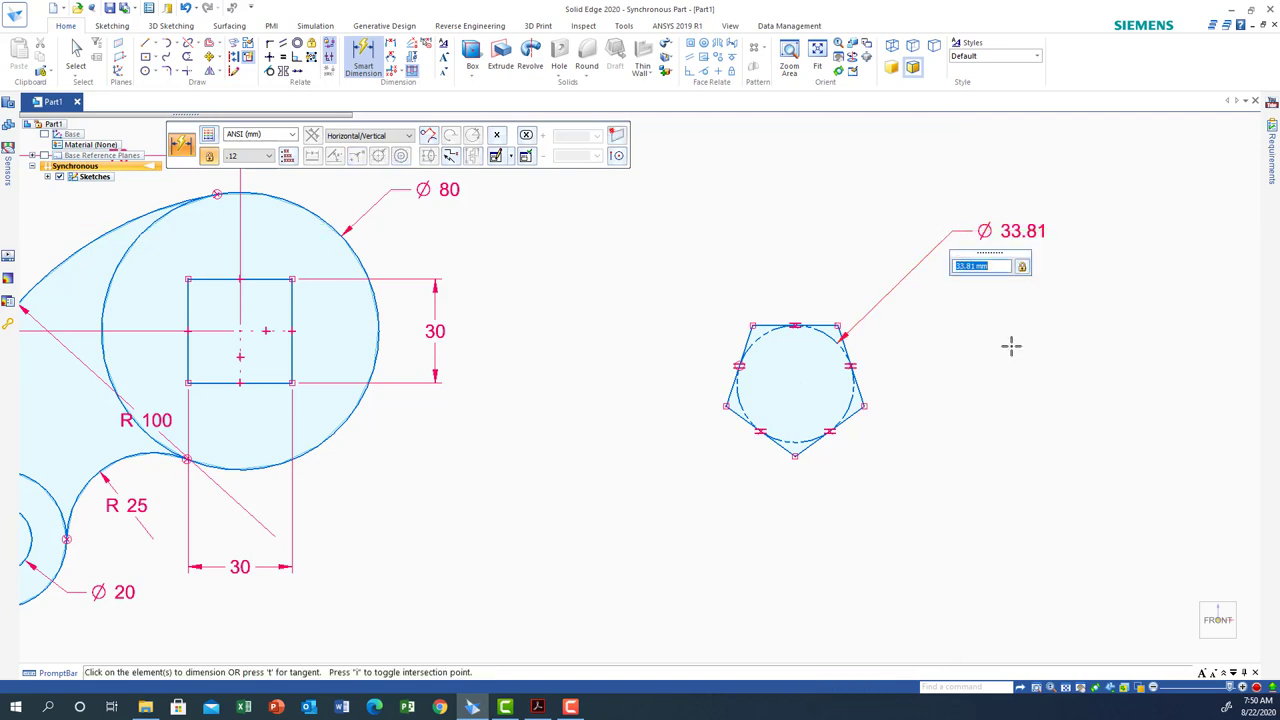
{"action": "type", "text": "24"}
{"action": "key", "text": "Return"}
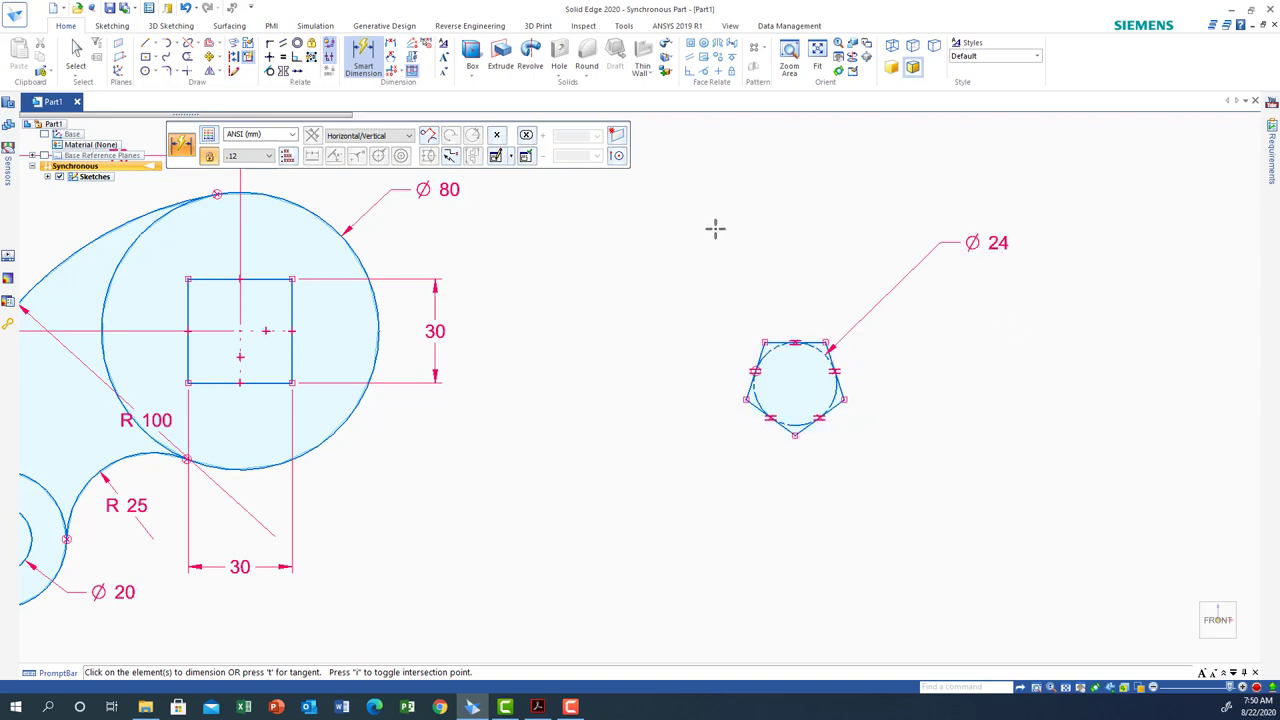
- Draw a six-sided polygon by center from the pentagon's center, about 25.5 mm out to its side at -90°
{"action": "left_click", "coordinate": [155, 58]}
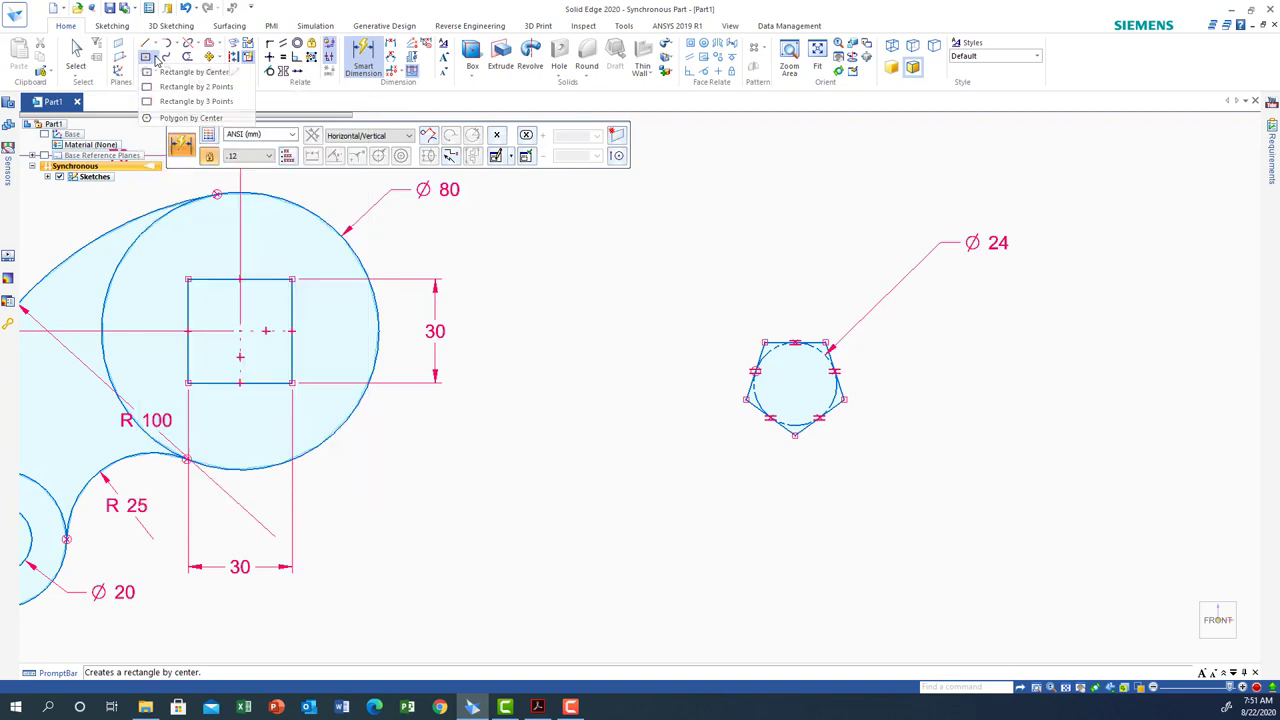
{"action": "left_click", "coordinate": [181, 119]}
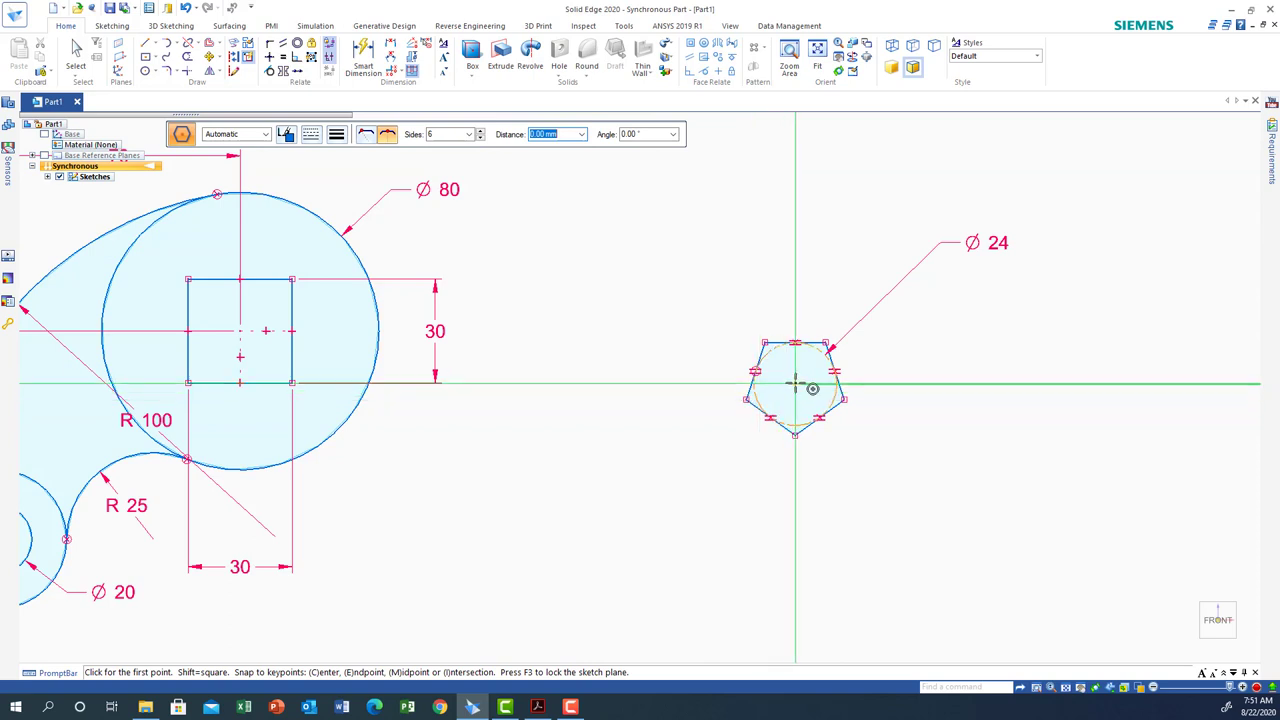
{"action": "left_click", "coordinate": [795, 384]}
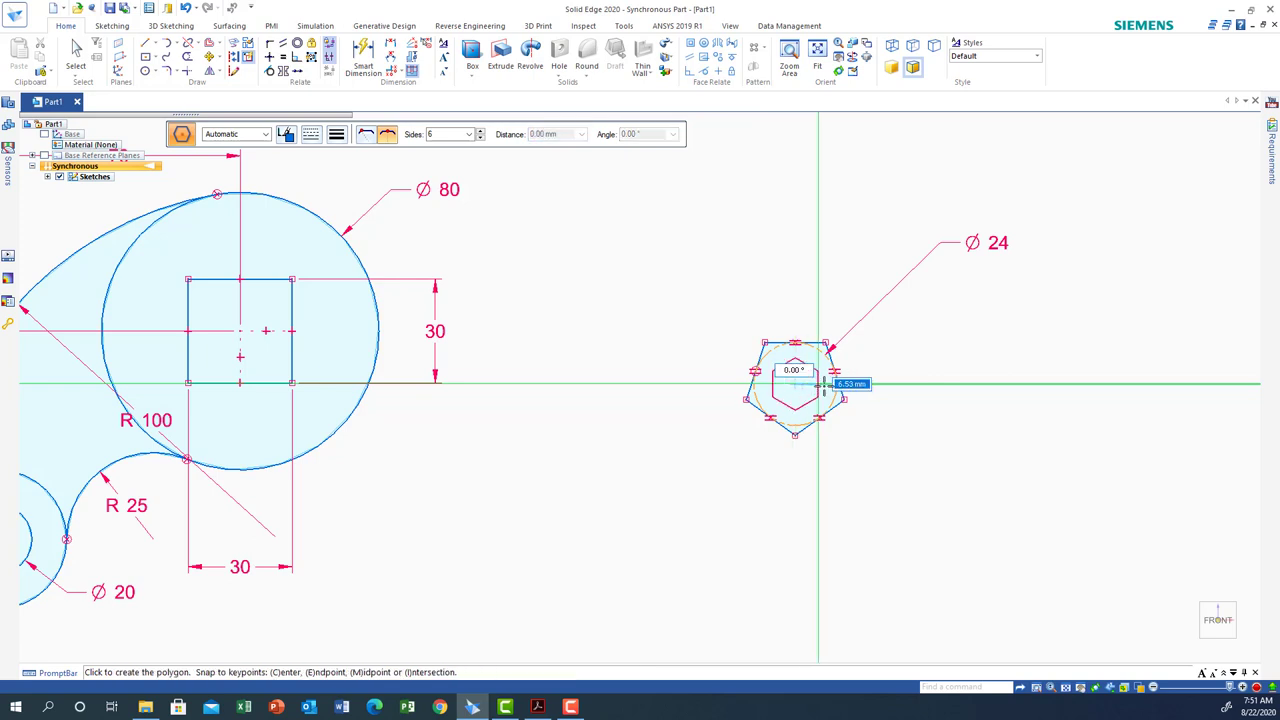
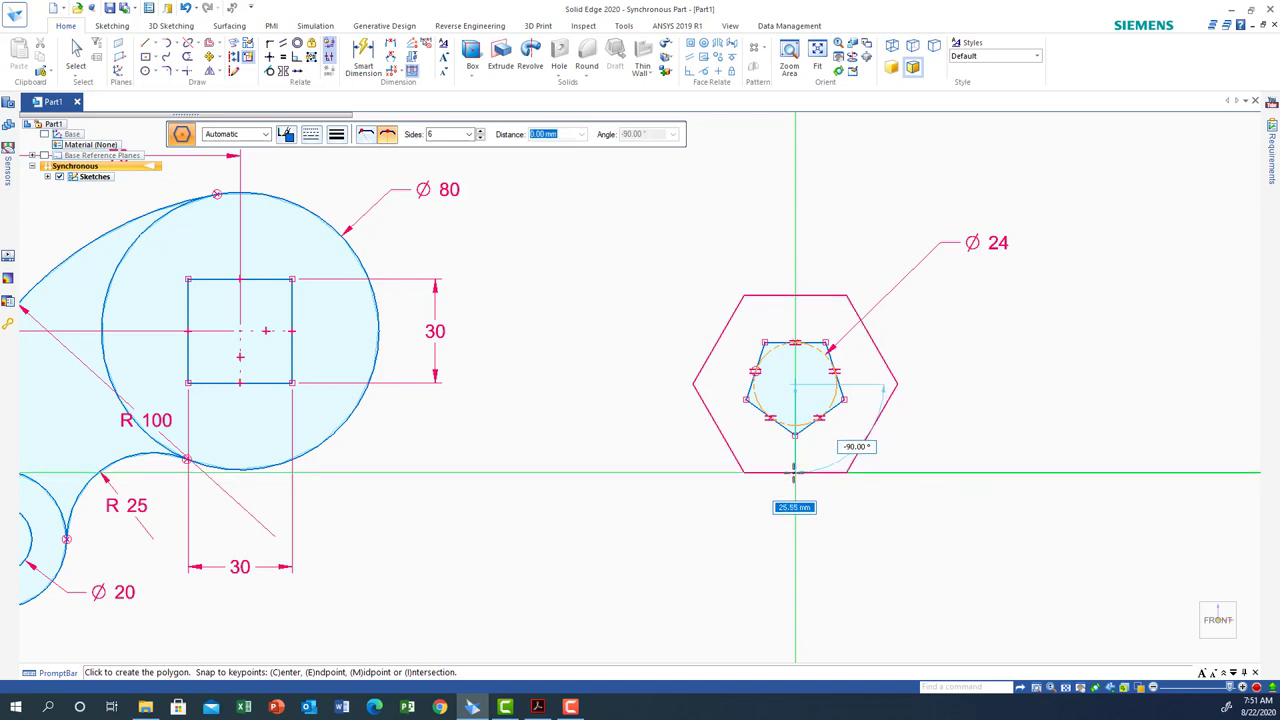
{"action": "left_click", "coordinate": [794, 470]}
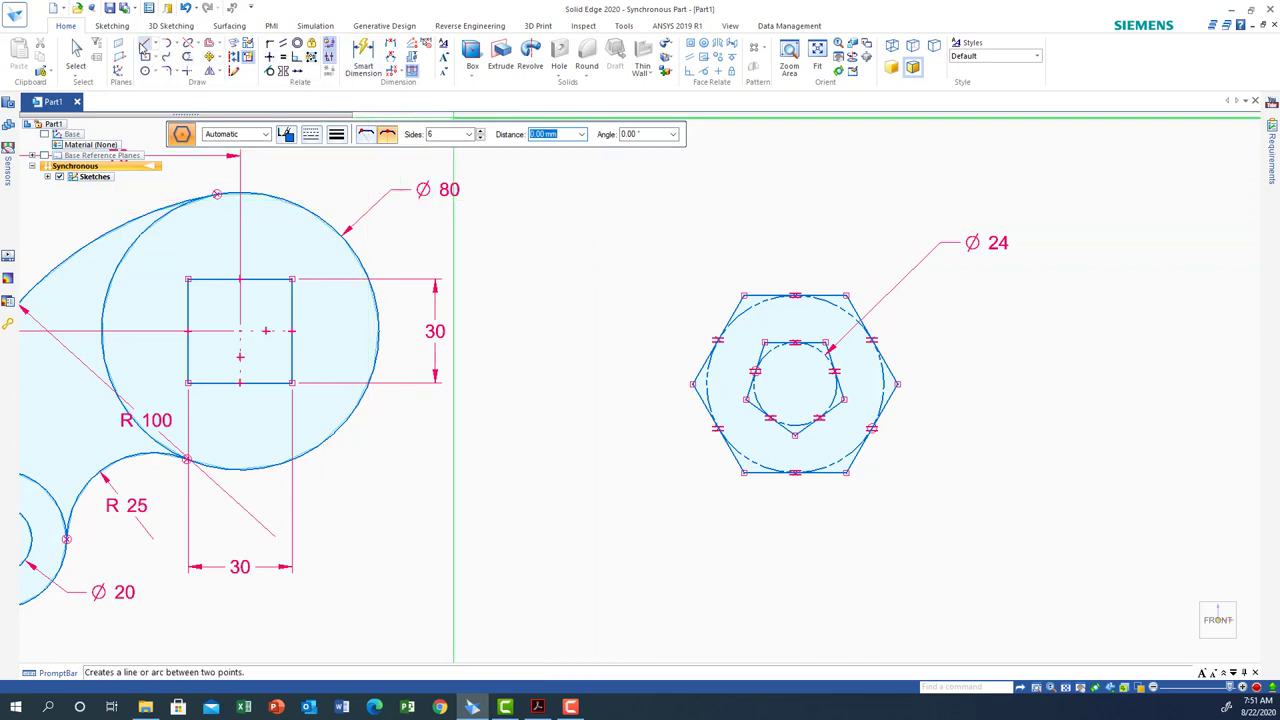
- Dimension the length of the hexagon's bottom side and set it to 25 mm
{"action": "left_click", "coordinate": [363, 58]}
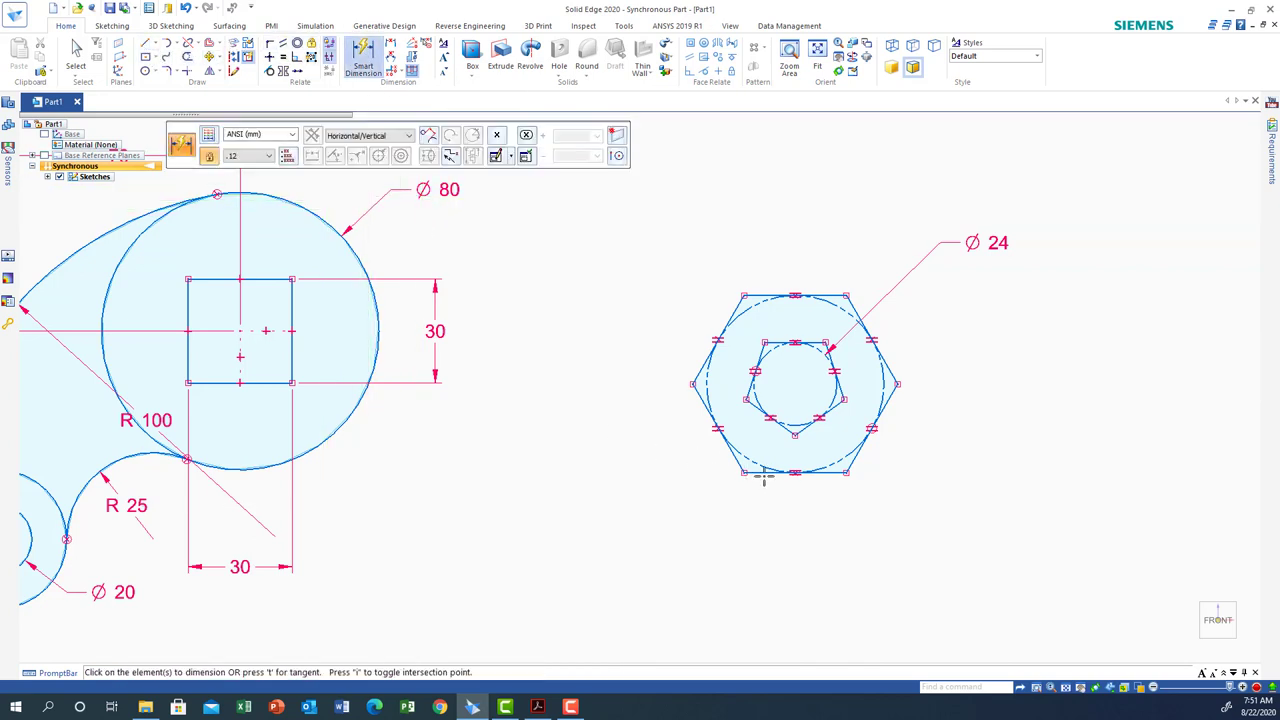
{"action": "left_click", "coordinate": [766, 472]}
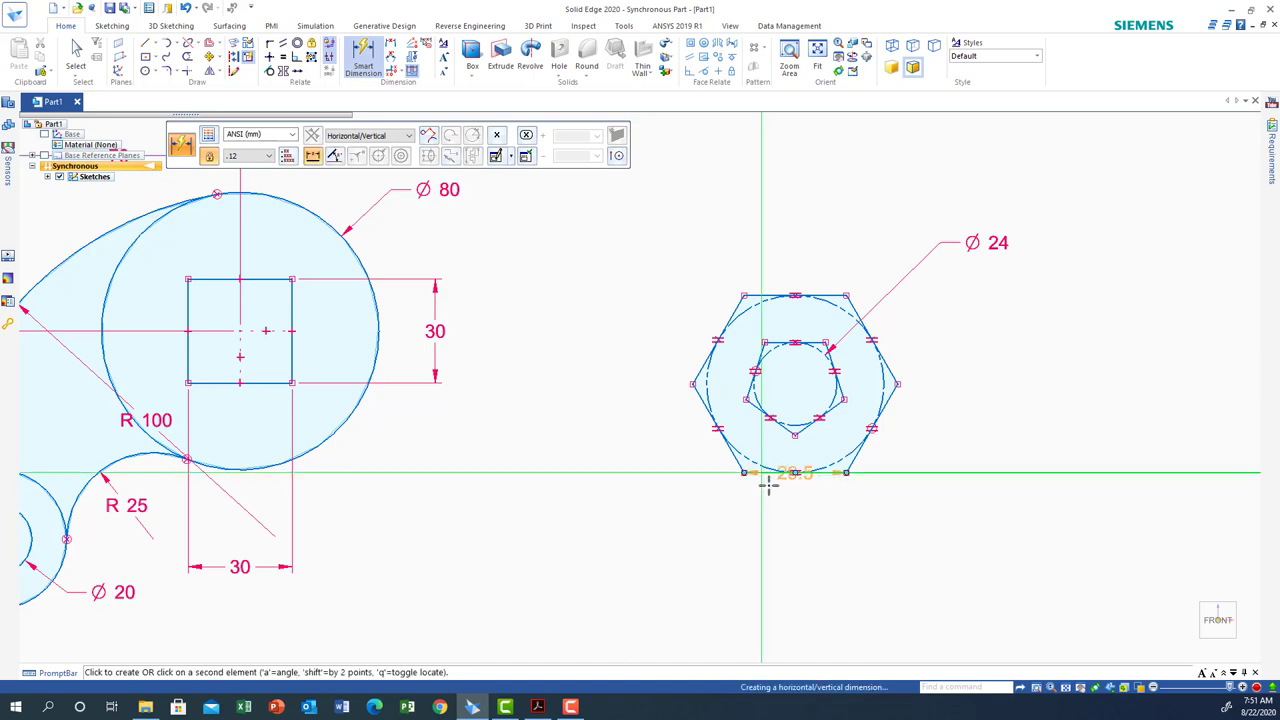
{"action": "left_click", "coordinate": [789, 592]}
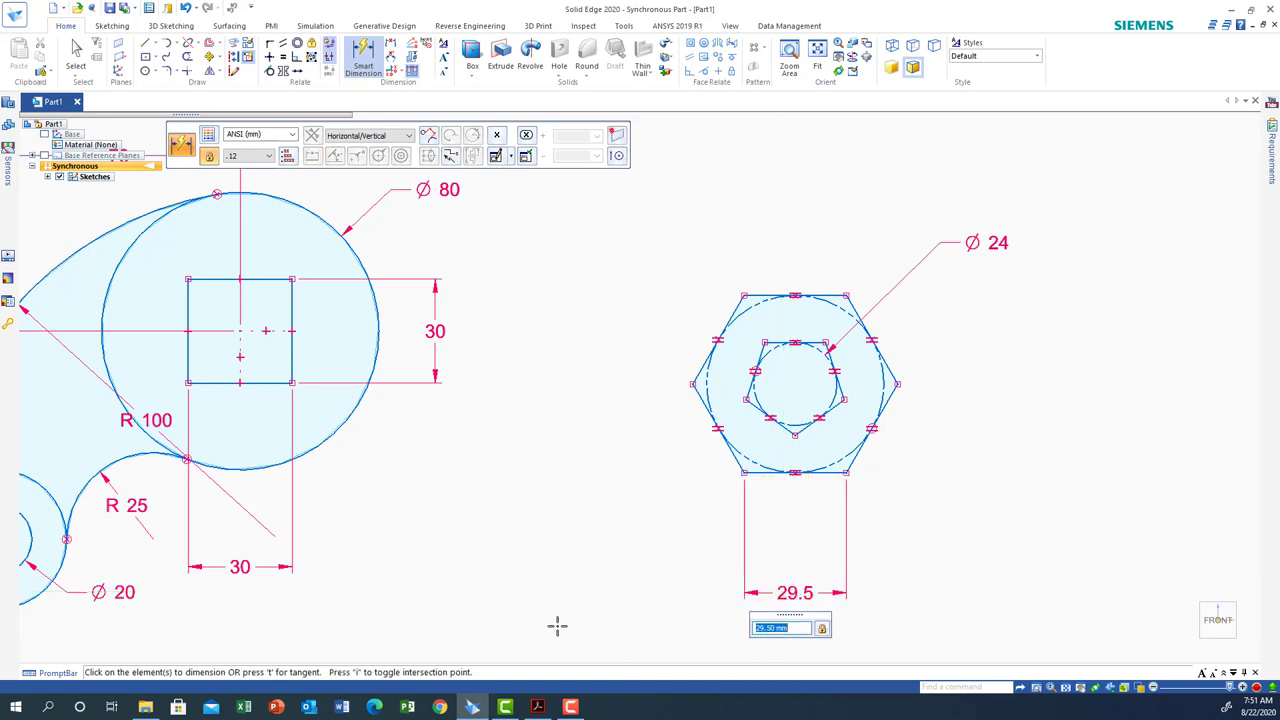
{"action": "type", "text": "25"}
{"action": "key", "text": "Return"}
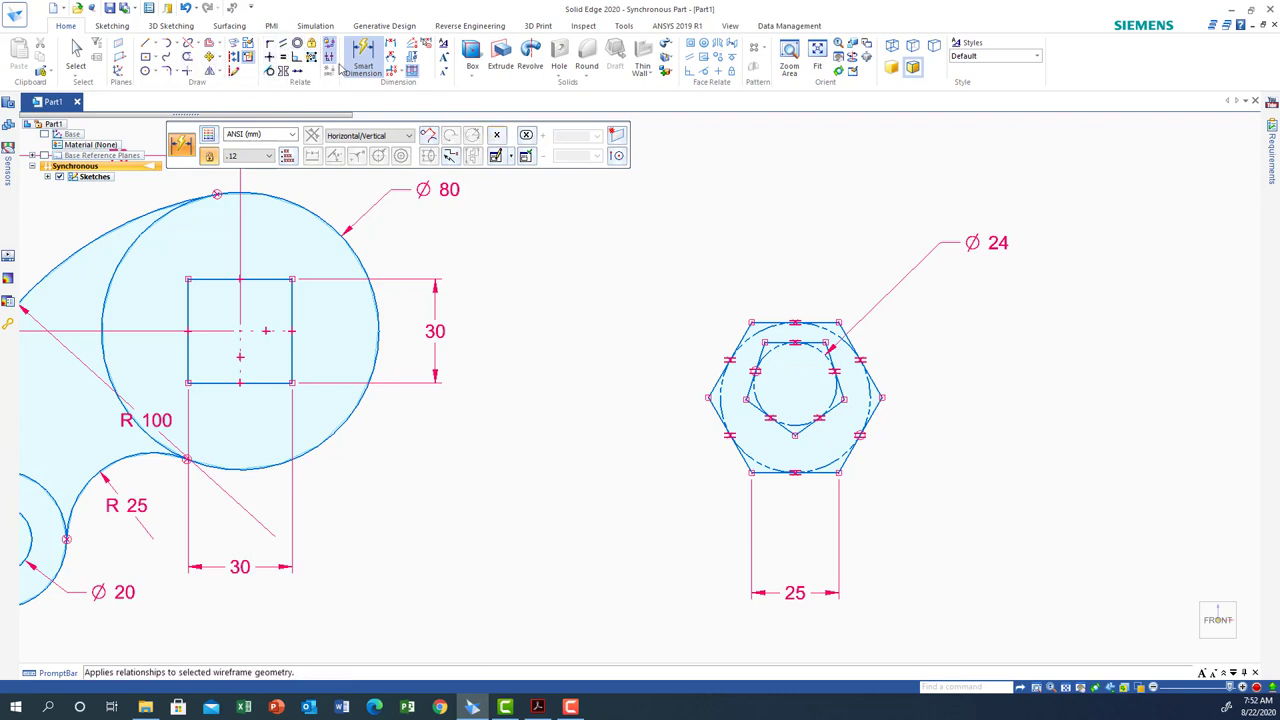
- Add a vertical distance dimension between the centers of the pentagon's and hexagon's inscribed circles and set it to 0
{"action": "left_click", "coordinate": [392, 44]}
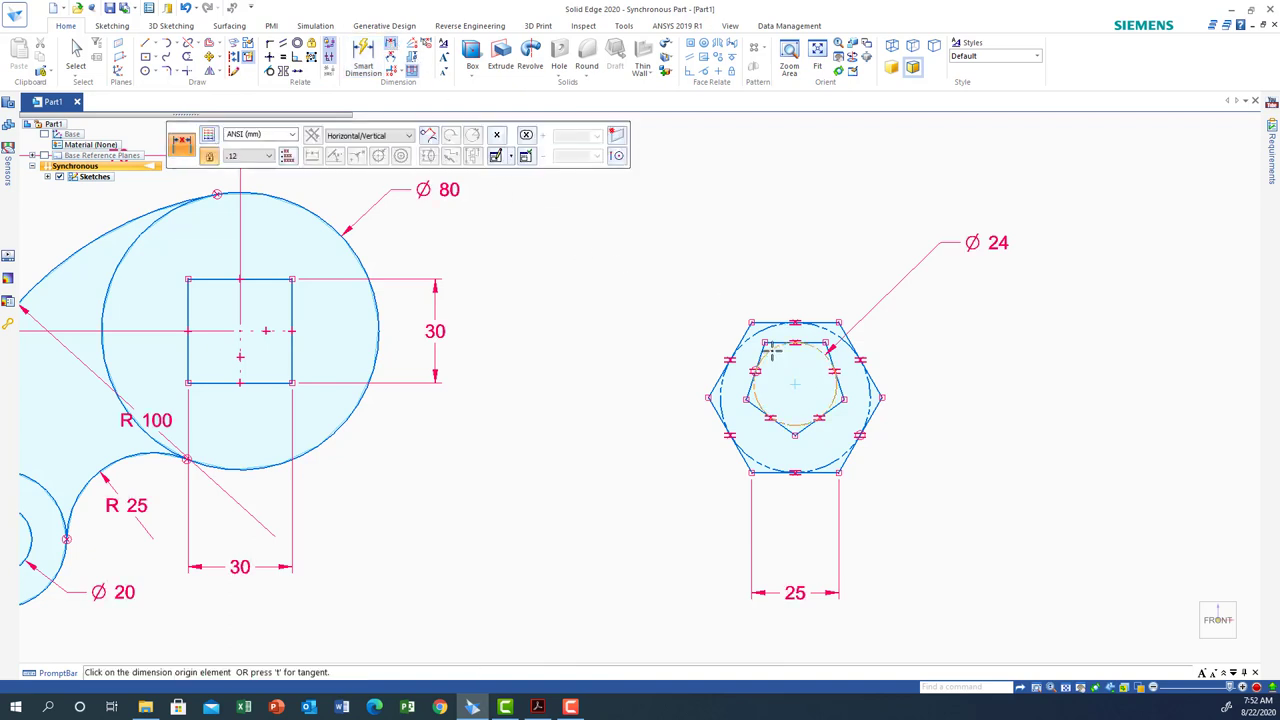
{"action": "left_click", "coordinate": [771, 350]}
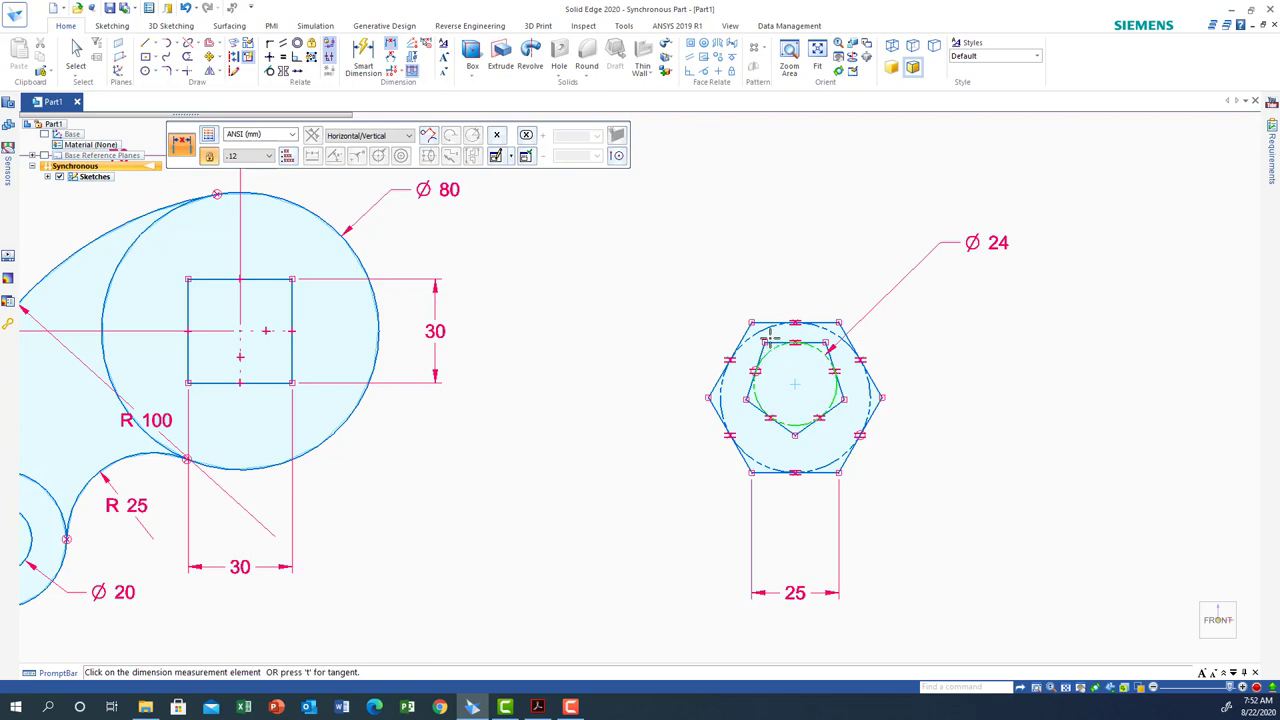
{"action": "left_click", "coordinate": [762, 329]}
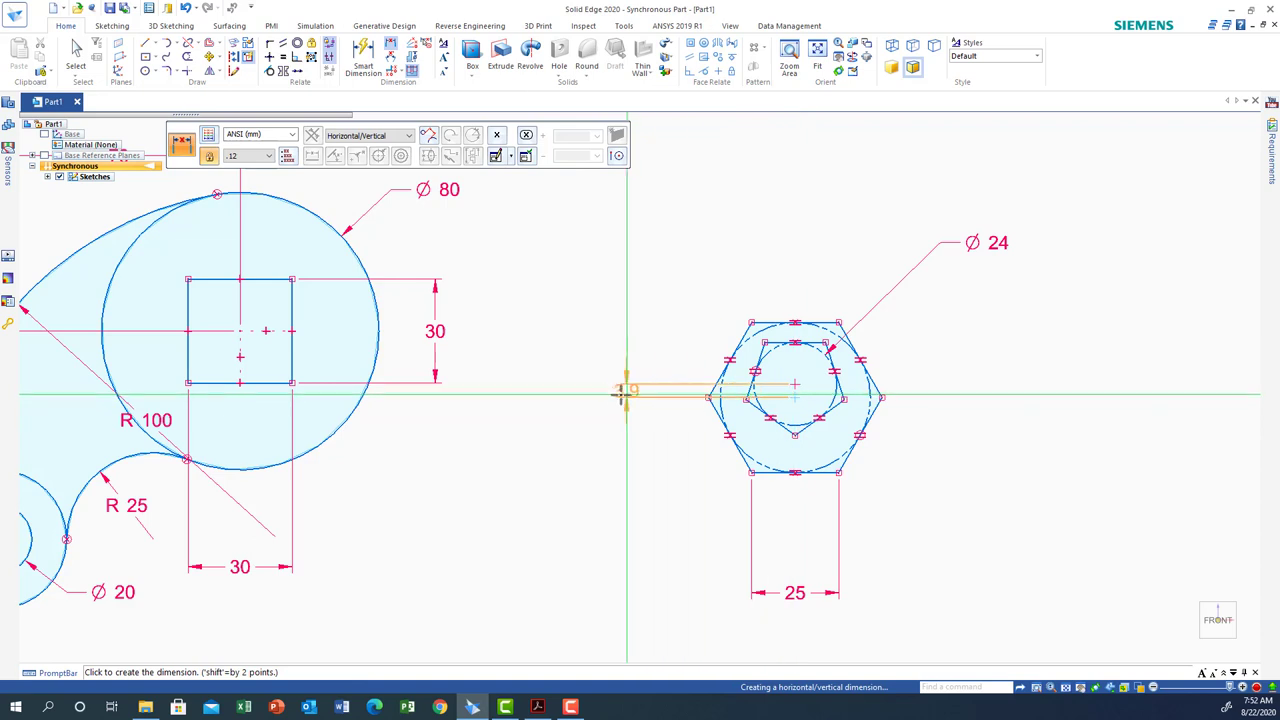
{"action": "left_click", "coordinate": [591, 390]}
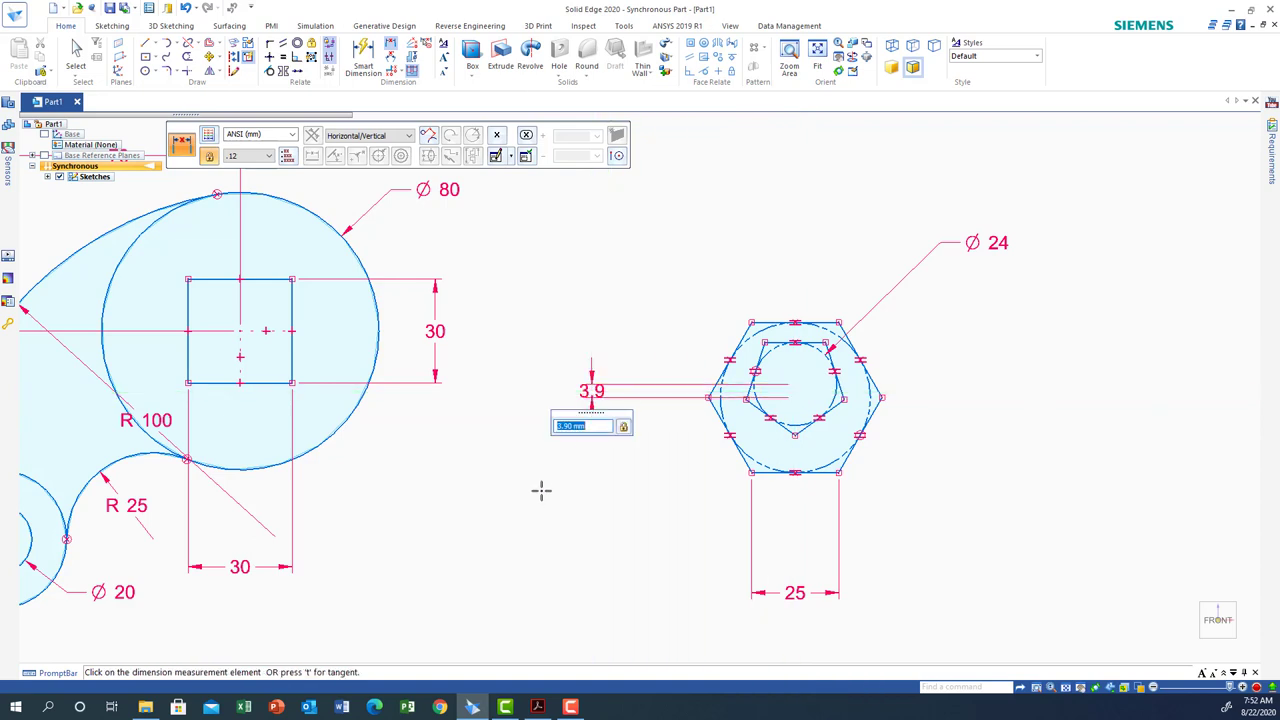
{"action": "type", "text": "0"}
{"action": "key", "text": "Return"}
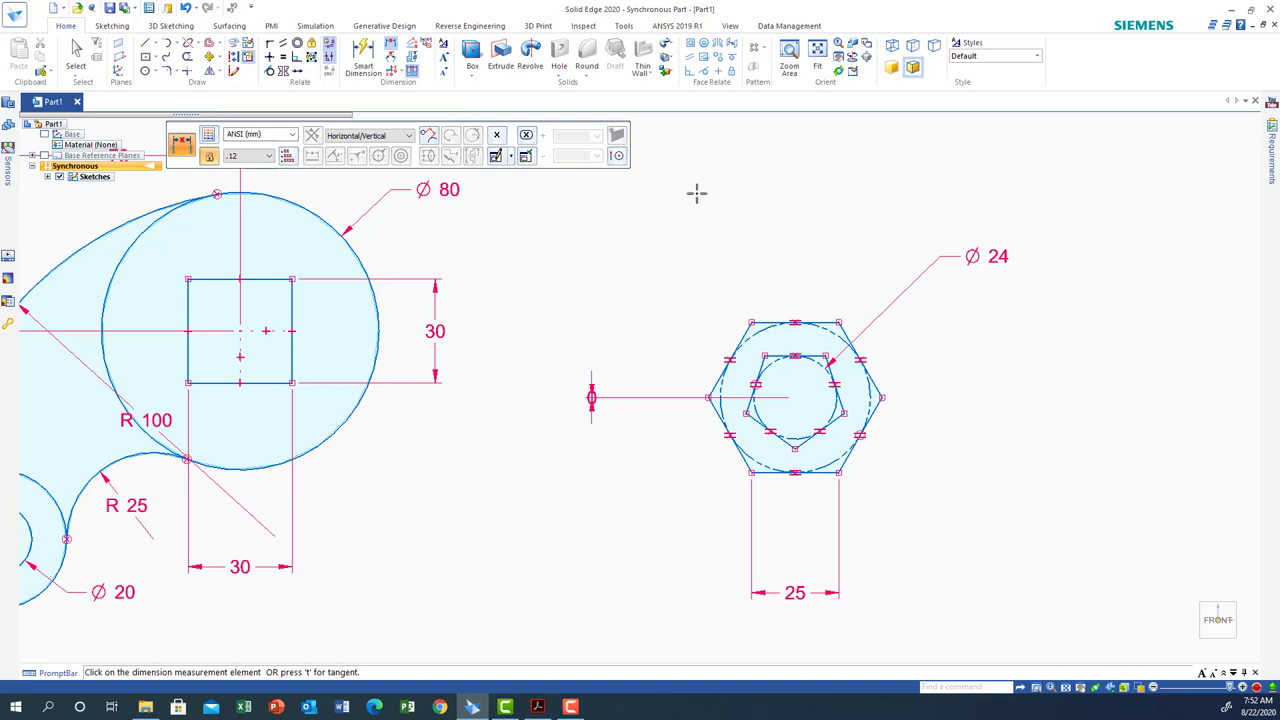
- Delete the zero distance dimension between the pentagon and hexagon centers
{"action": "left_click", "coordinate": [75, 55]}
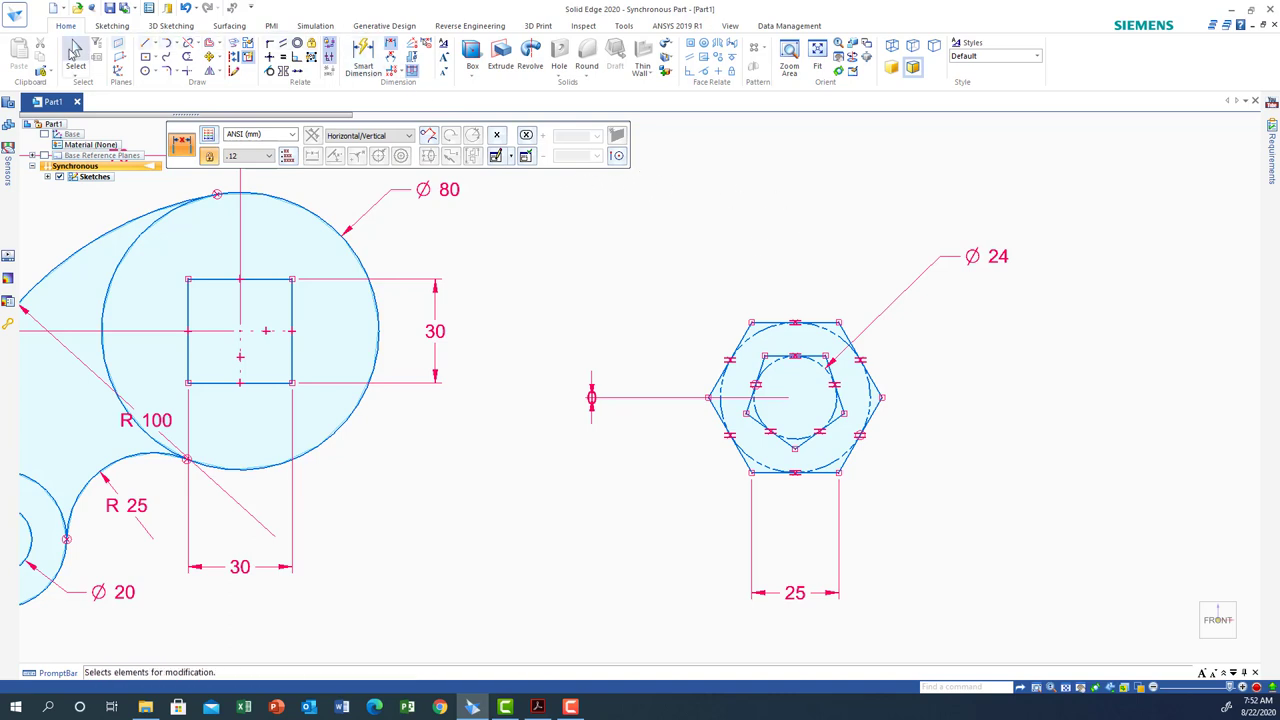
{"action": "left_click", "coordinate": [598, 399]}
{"action": "key", "text": "Delete"}
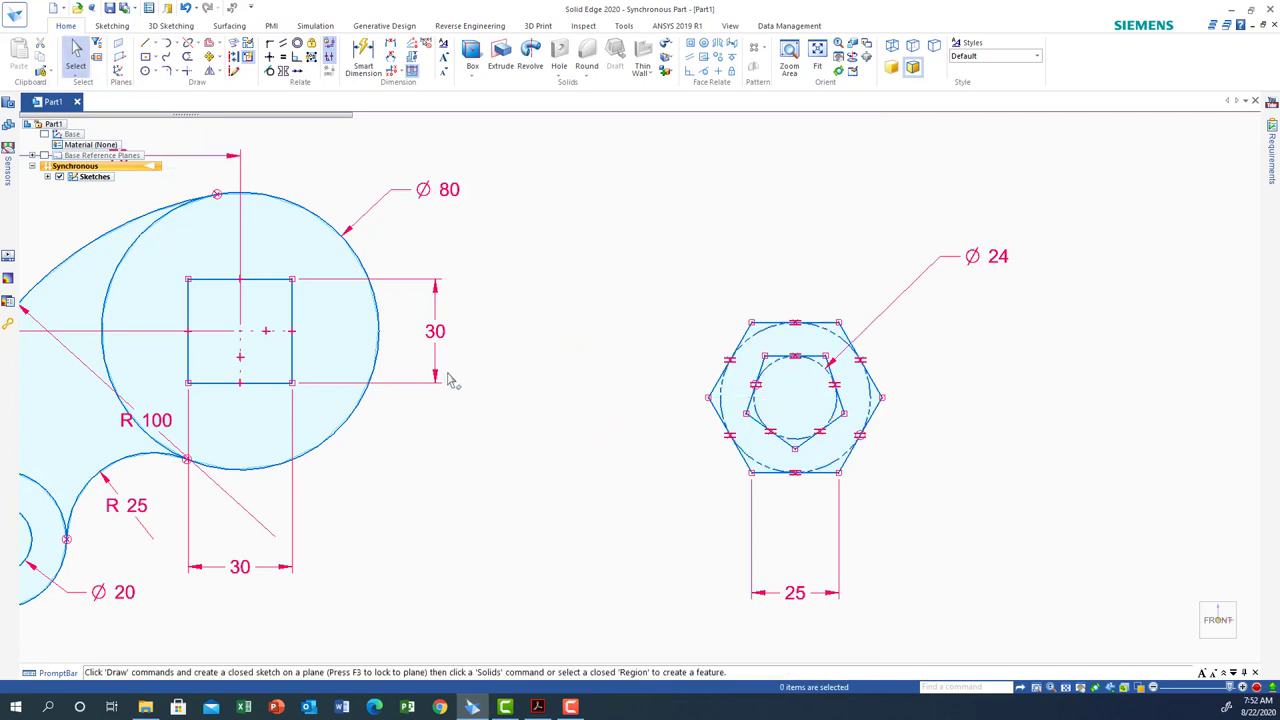
- Draw an eight-sided polygon by center around the hexagon from the shared center, about 33.75 mm out to its side at -90°
{"action": "left_click", "coordinate": [155, 57]}
{"action": "left_click", "coordinate": [187, 117]}
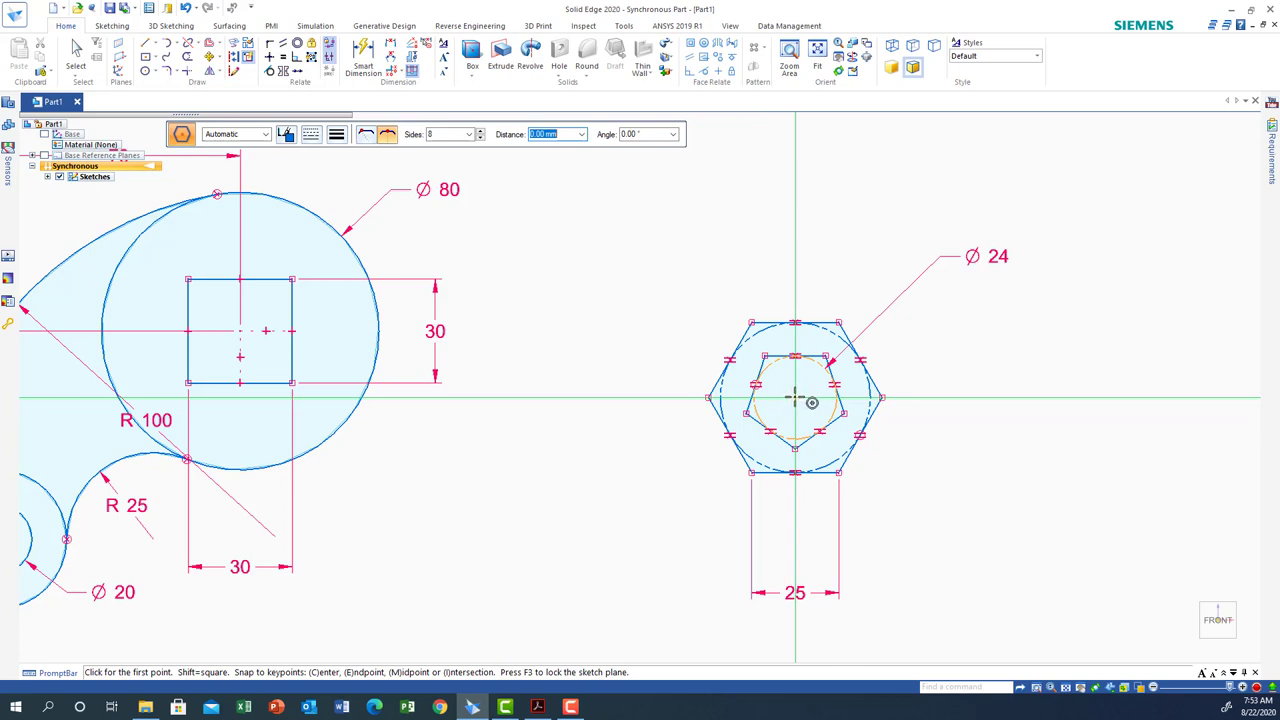
{"action": "left_click", "coordinate": [795, 398]}
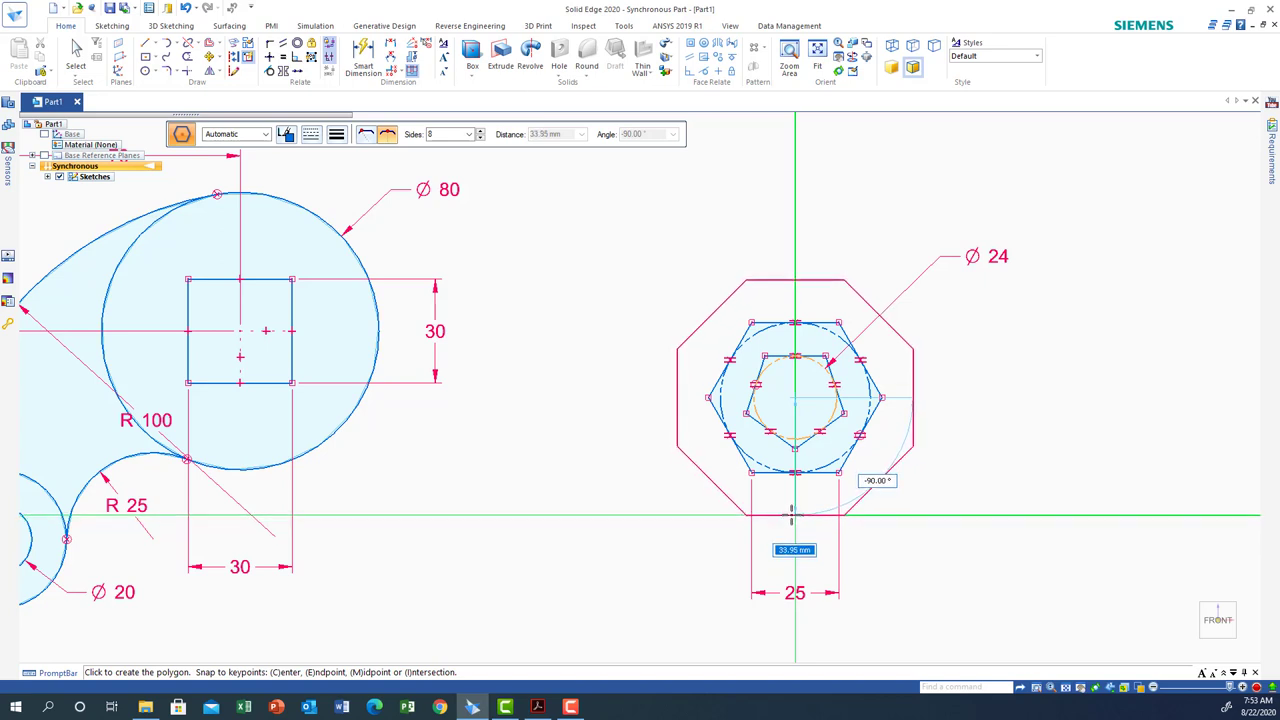
{"action": "left_click", "coordinate": [792, 515]}
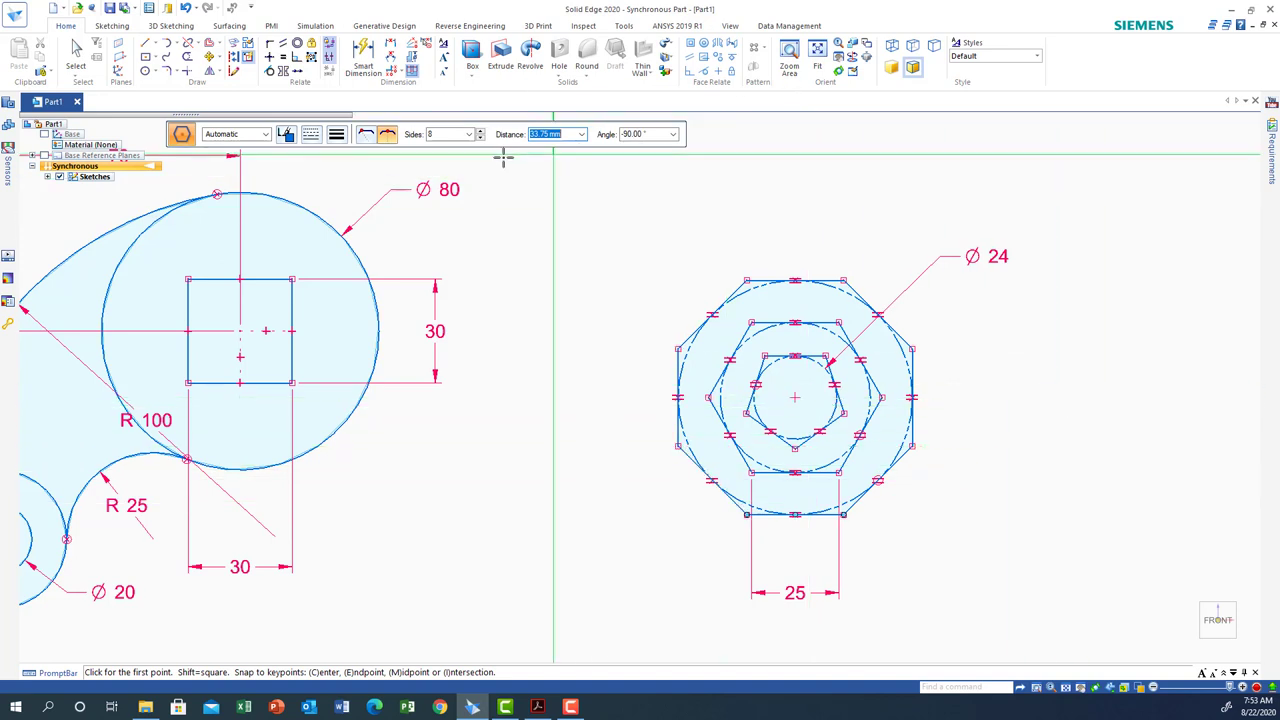
- Dimension the length of the octagon's top side and set it to 26 mm
{"action": "left_click", "coordinate": [363, 62]}
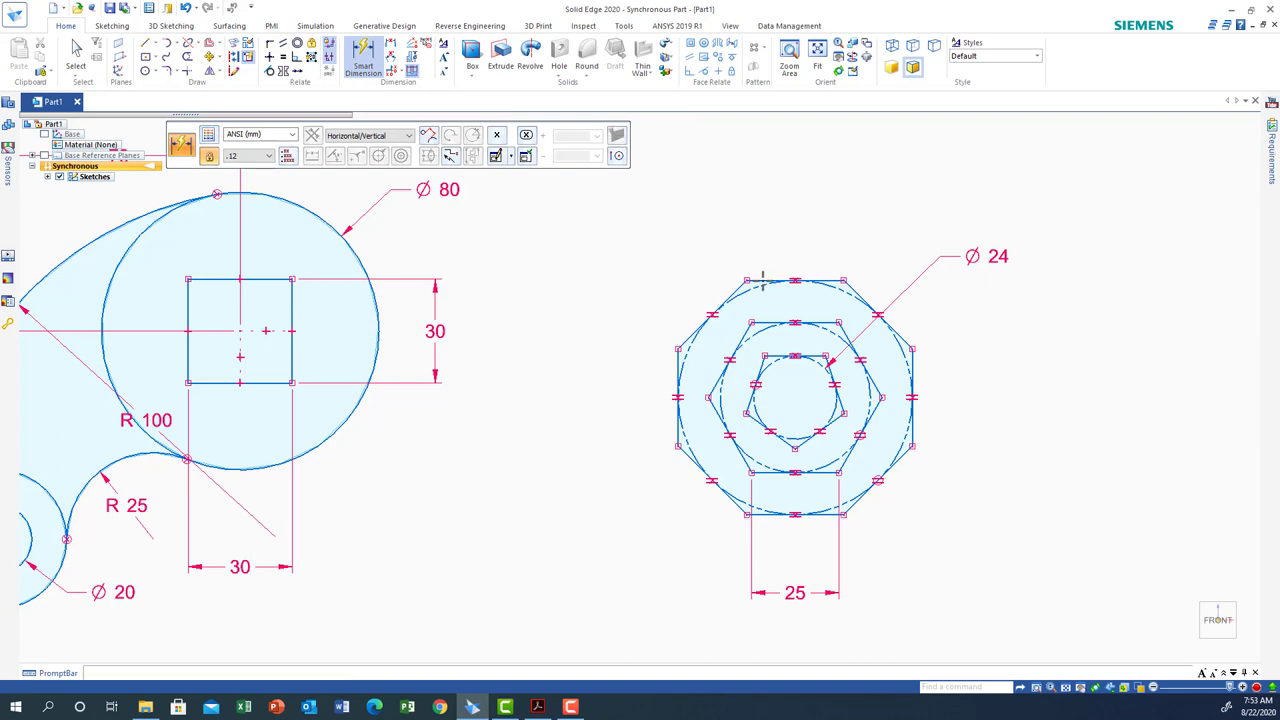
{"action": "left_click", "coordinate": [766, 281]}
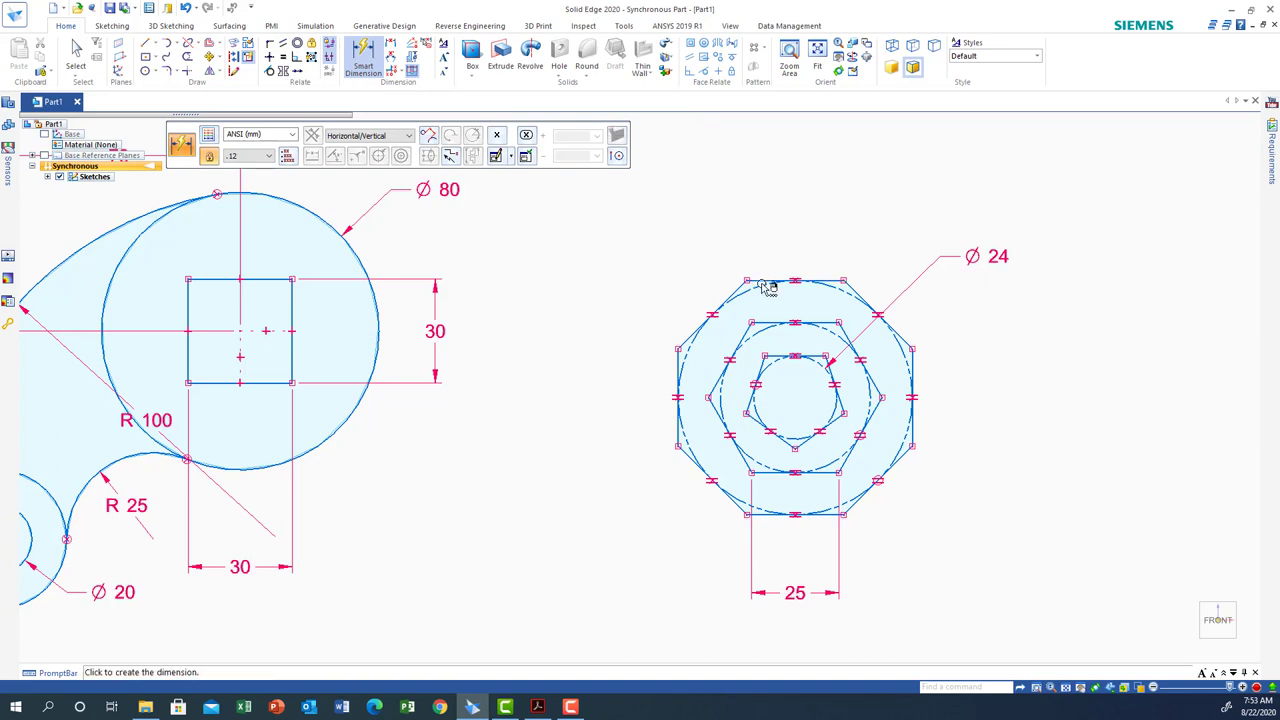
{"action": "left_click", "coordinate": [770, 221]}
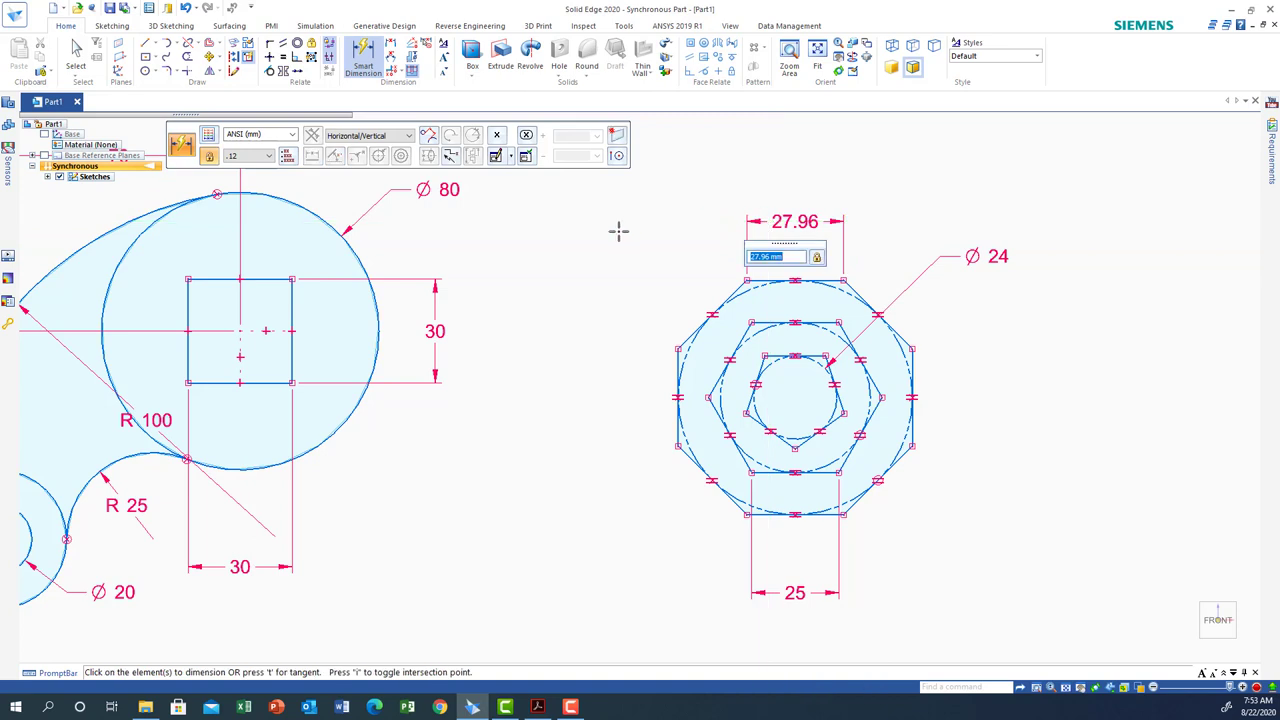
{"action": "type", "text": "26"}
{"action": "key", "text": "Return"}
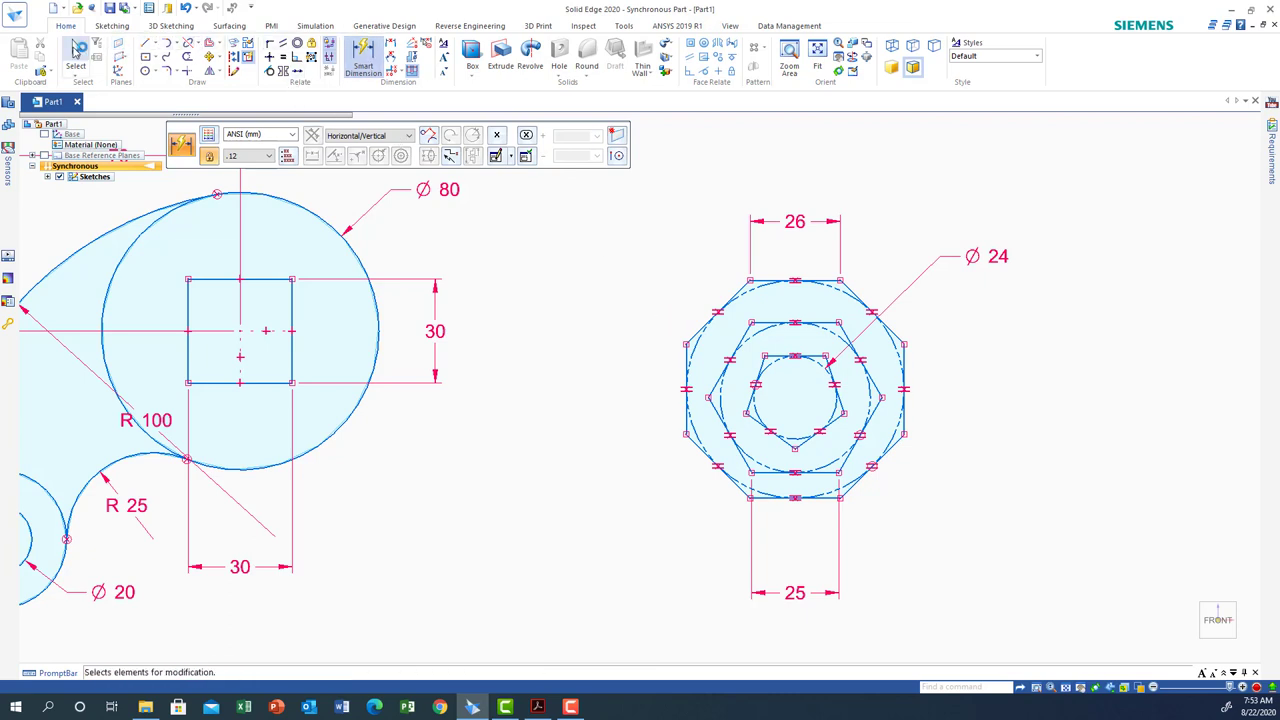
- Delete the dashed inscribed construction circles of the octagon and the hexagon
{"action": "left_click", "coordinate": [76, 51]}
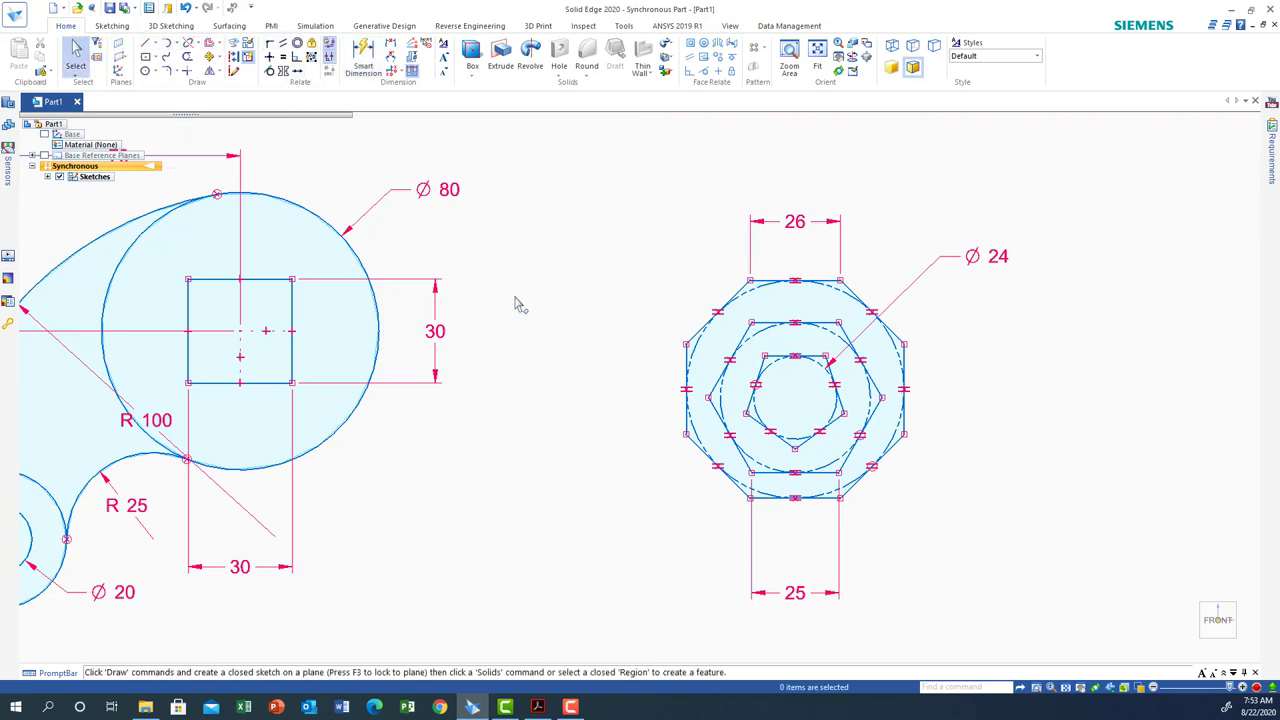
{"action": "left_click", "coordinate": [756, 296]}
{"action": "key", "text": "Escape"}
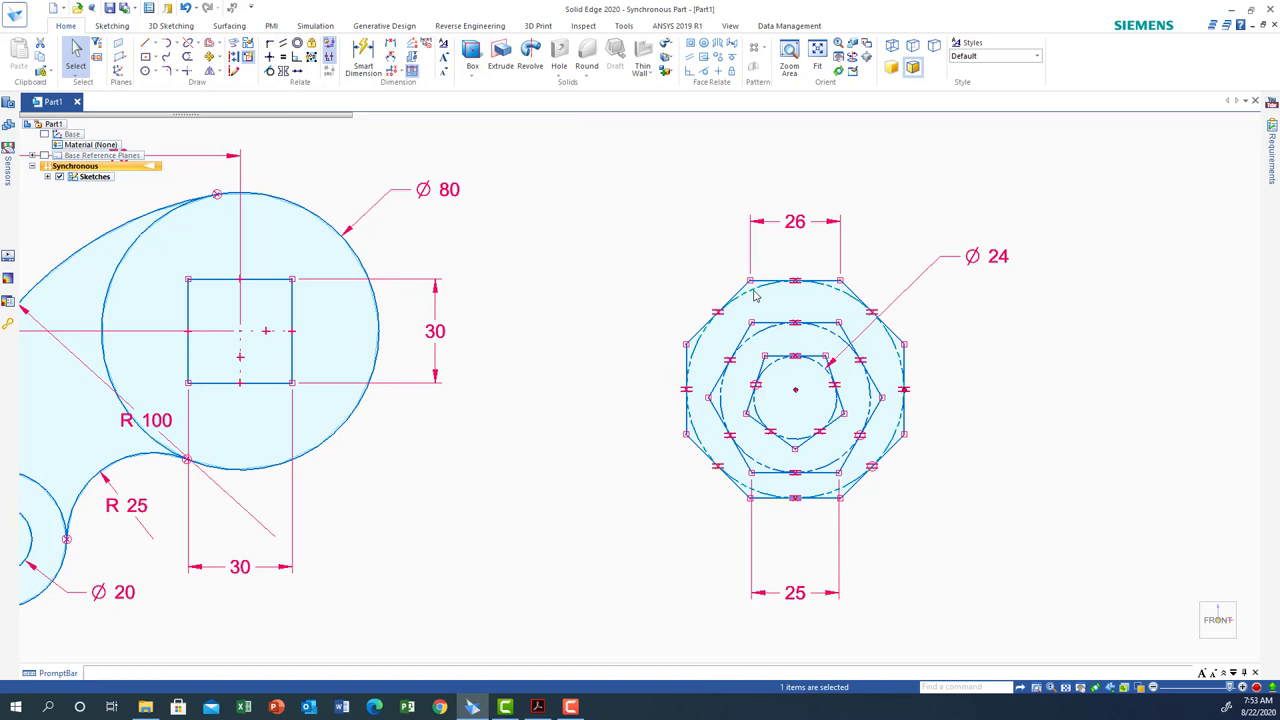
{"action": "left_click", "coordinate": [761, 340]}
{"action": "key", "text": "Delete"}
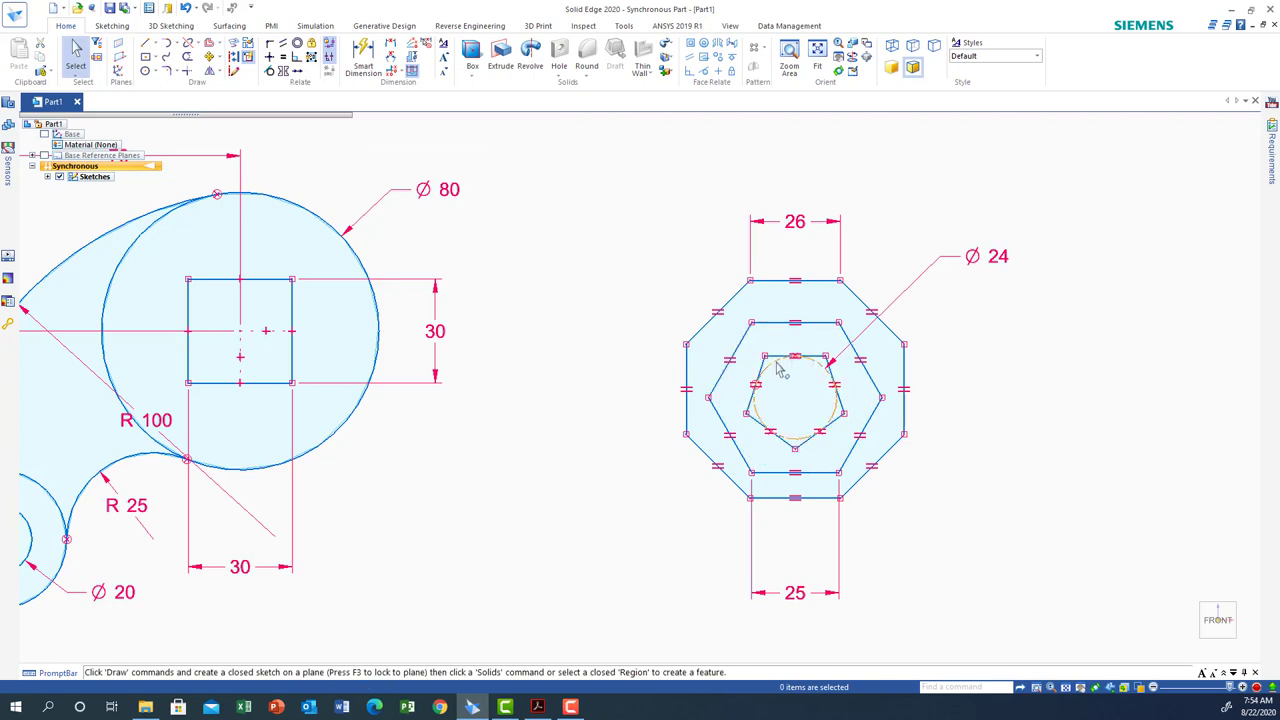
- Try deleting the pentagon's inscribed circle and undo the deletion
{"action": "left_click", "coordinate": [779, 378]}
{"action": "key", "text": "Delete"}
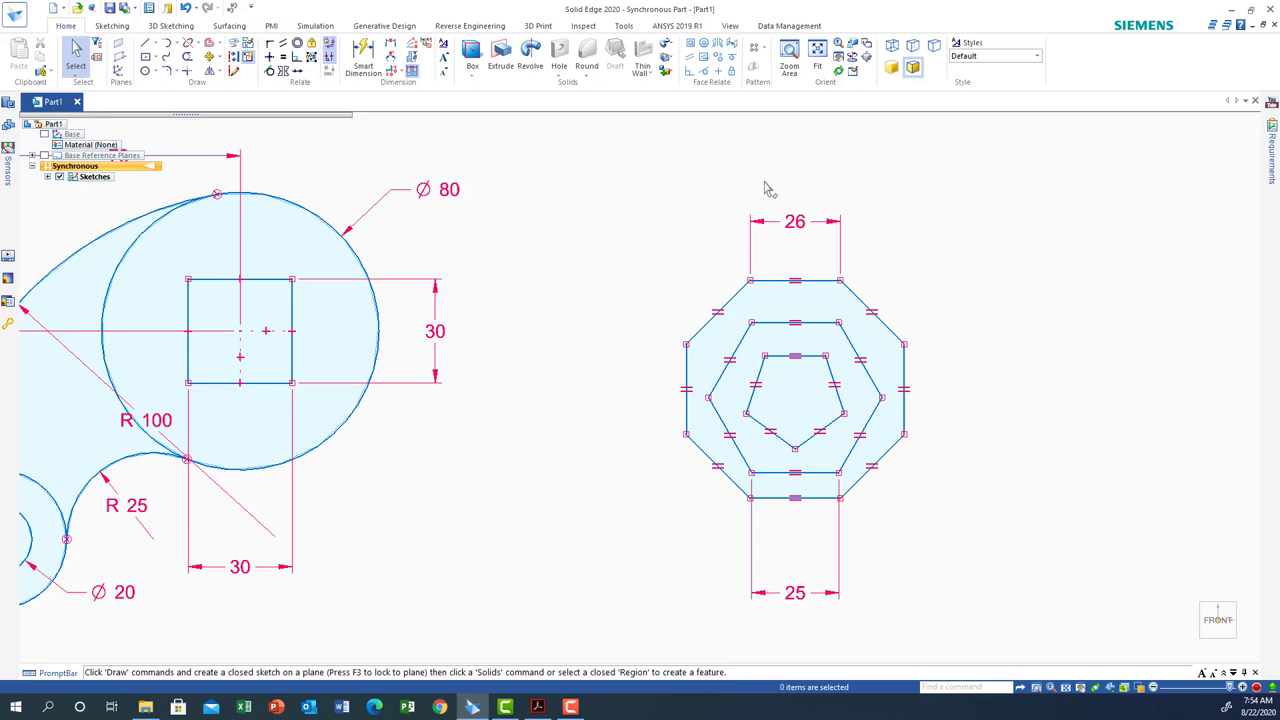
{"action": "left_click", "coordinate": [183, 8]}
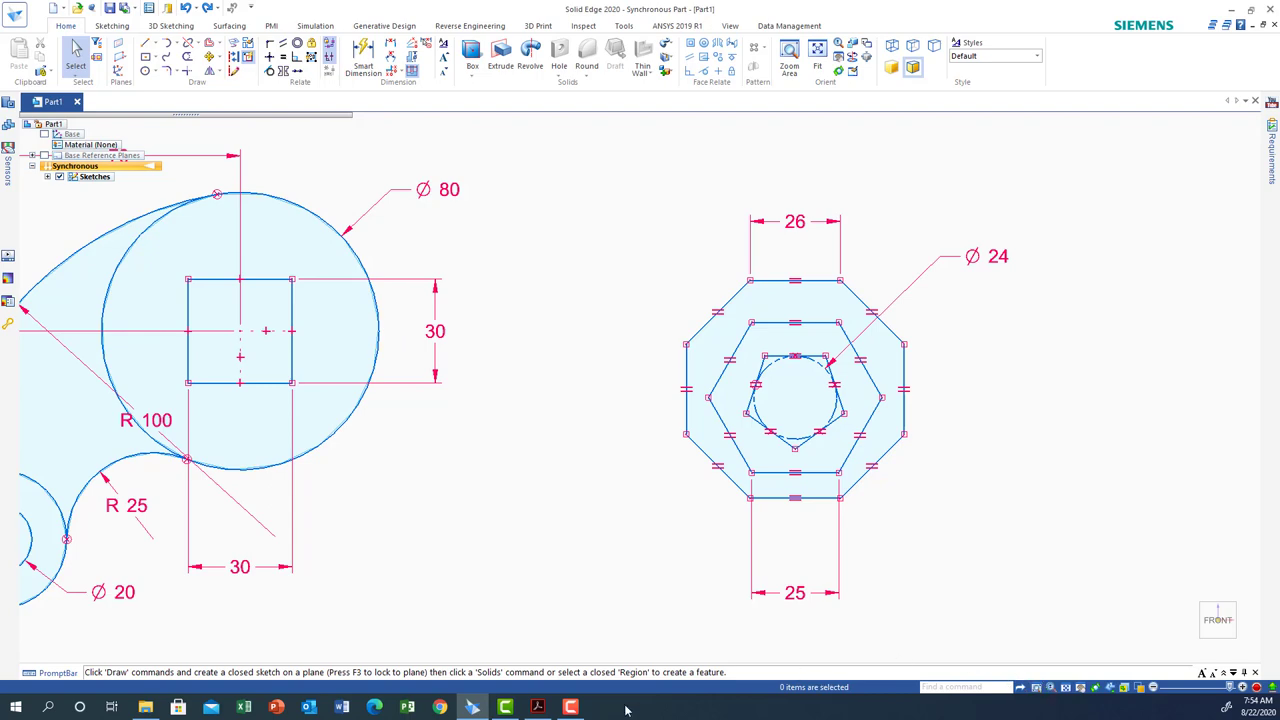
- Switch to Adobe Acrobat, examine the plate sketch on page 4 of the reference PDF, and return to Solid Edge
{"action": "left_click", "coordinate": [538, 707]}
{"action": "scroll", "coordinate": [625, 562], "scroll_direction": "down", "scroll_amount": 15}
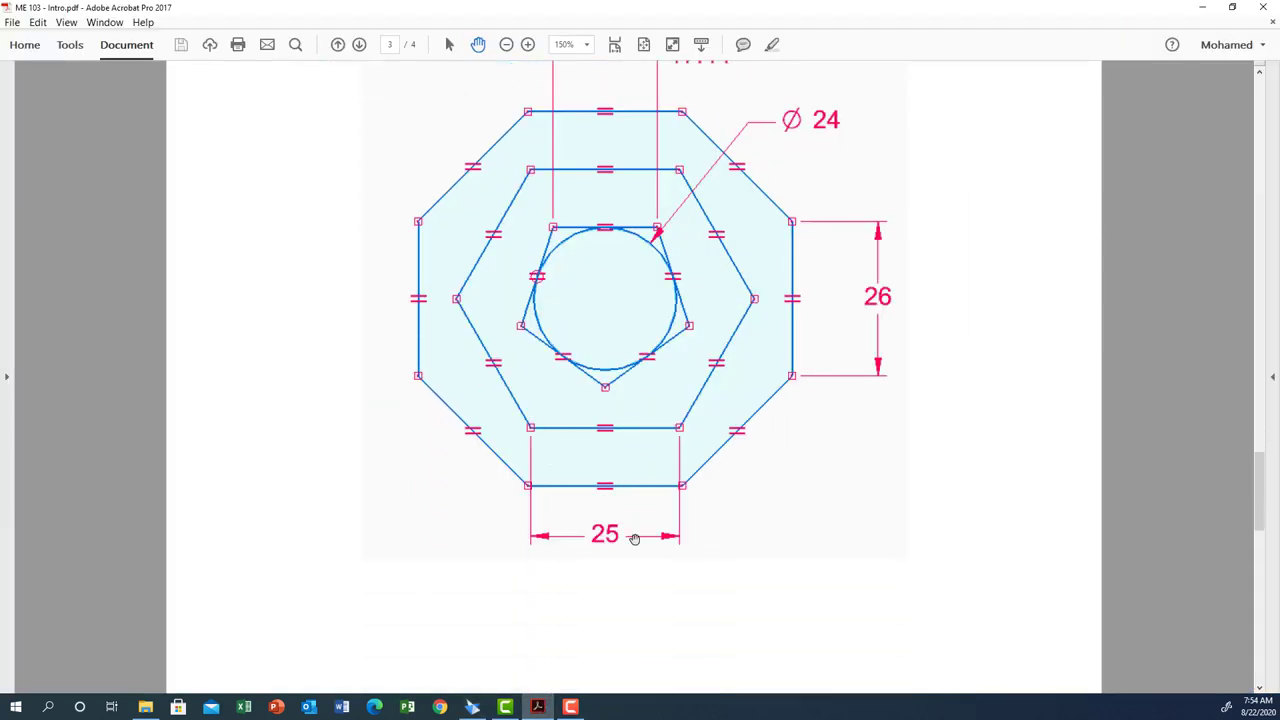
{"action": "scroll", "coordinate": [625, 562], "scroll_direction": "down", "scroll_amount": 3}
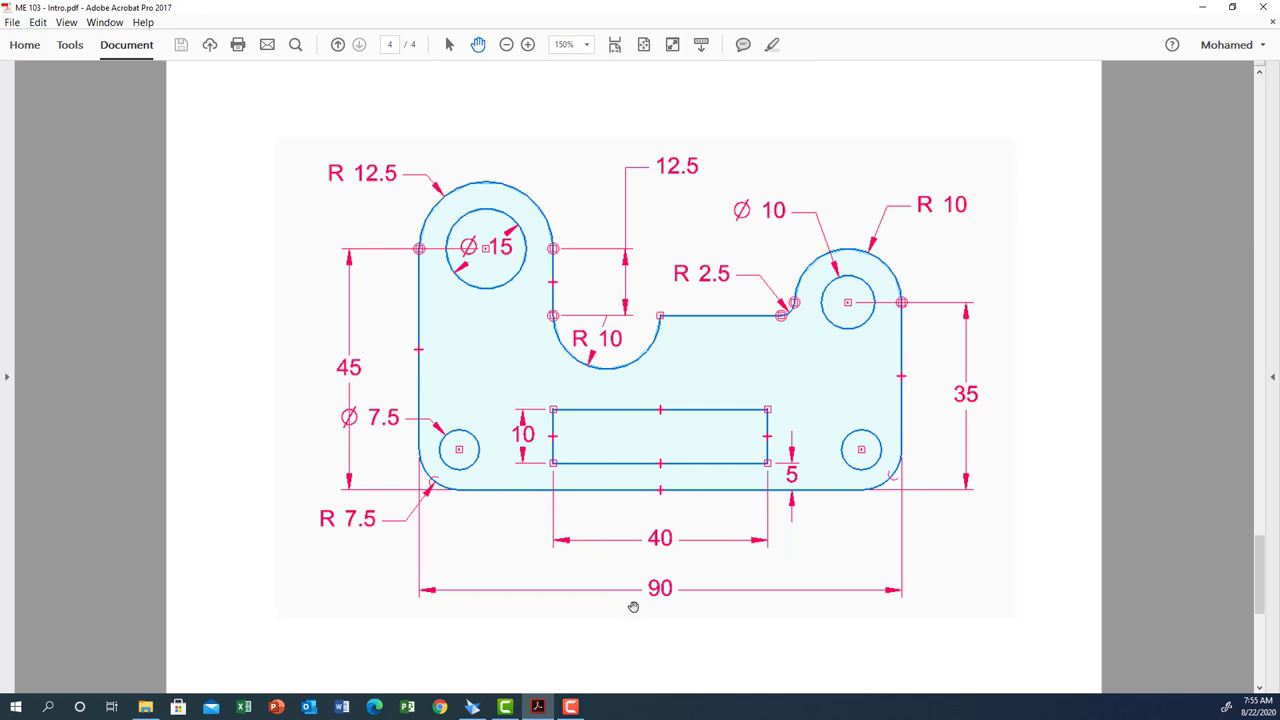
{"action": "left_click", "coordinate": [480, 640]}
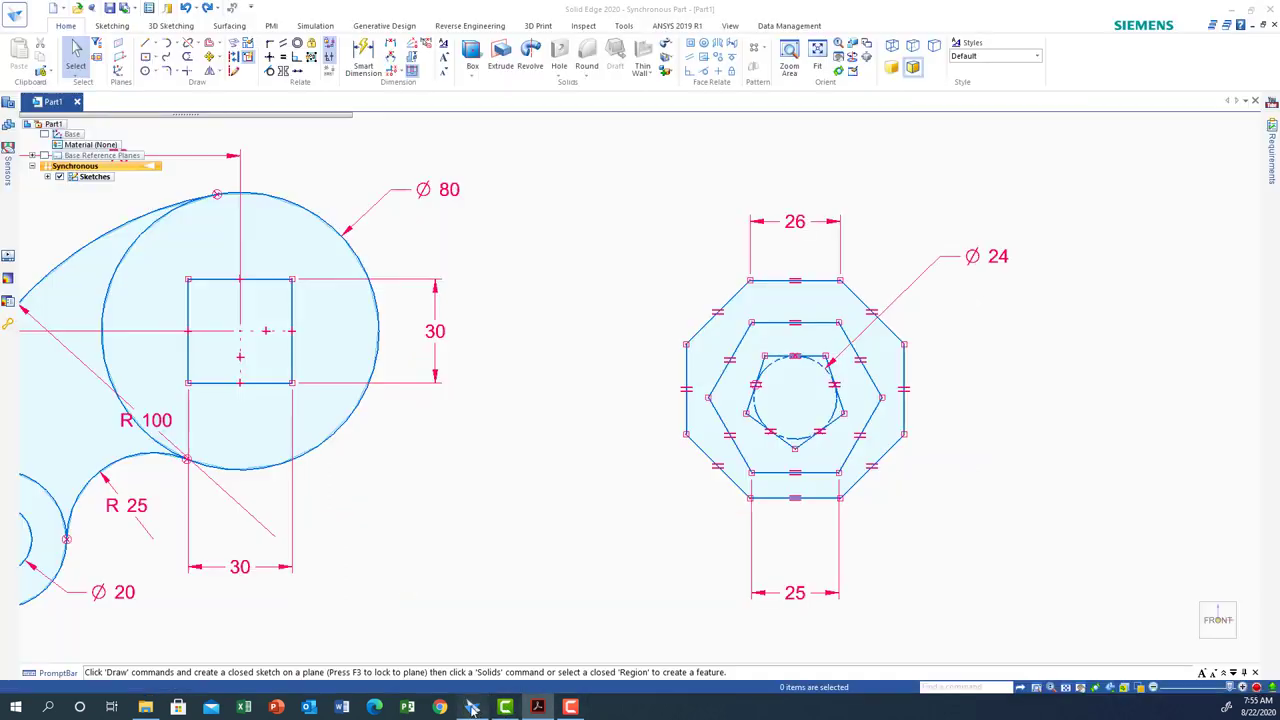
- Draw a 90 mm horizontal line at 0° in the empty area beside the polygons as the plate's bottom edge
{"action": "left_click", "coordinate": [1080, 687]}
{"action": "mouse_move", "coordinate": [896, 422]}
{"action": "left_mouse_down"}
{"action": "mouse_move", "coordinate": [414, 380]}
{"action": "mouse_move", "coordinate": [124, 377]}
{"action": "left_mouse_up"}
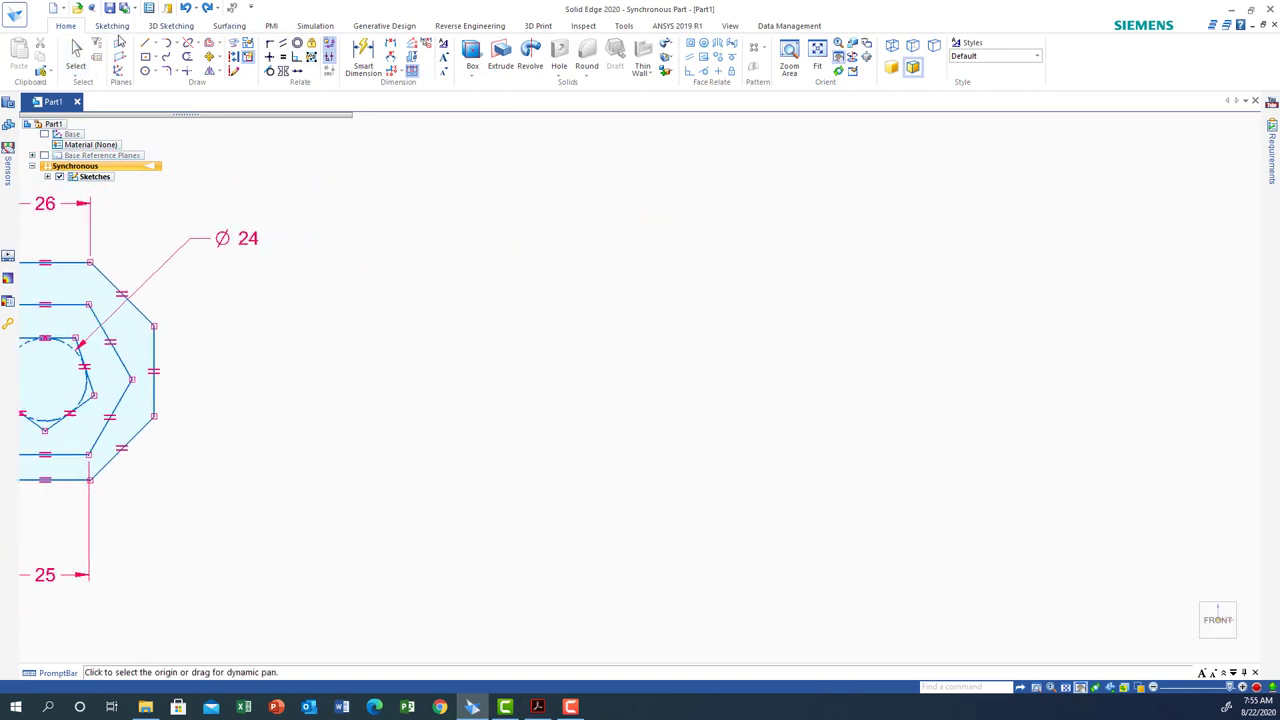
{"action": "left_click", "coordinate": [145, 45]}
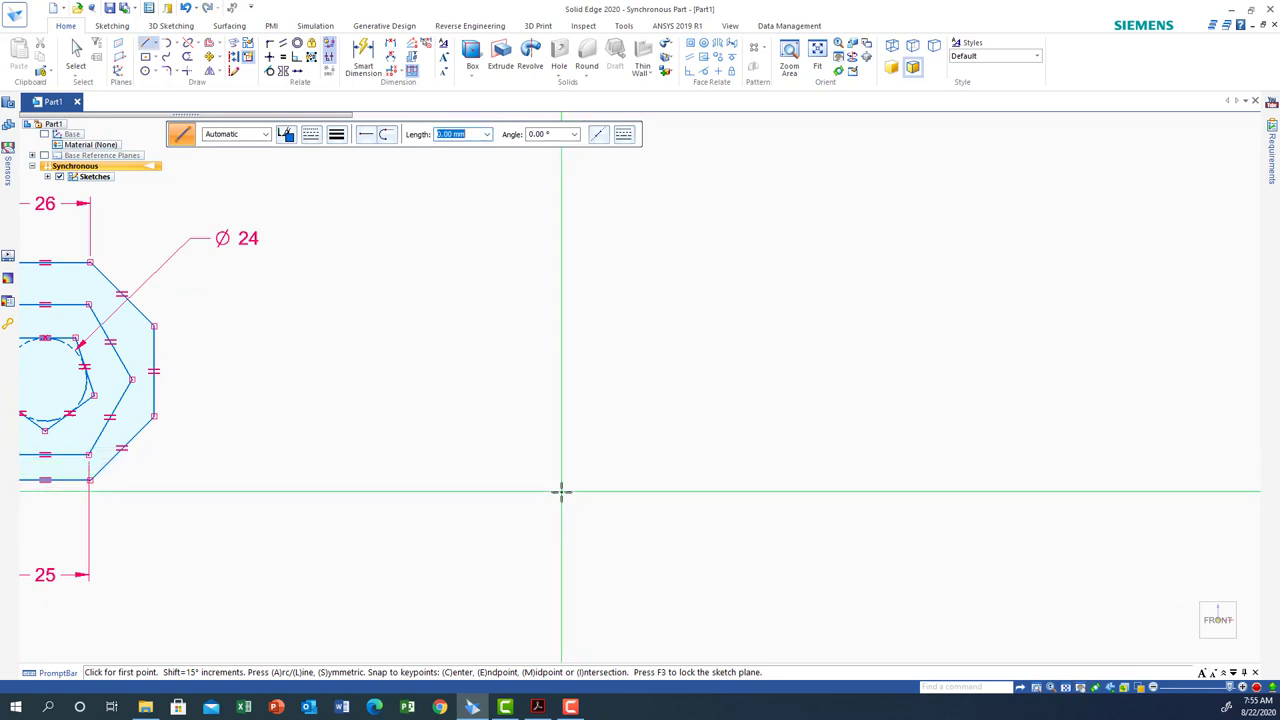
{"action": "left_click", "coordinate": [565, 490]}
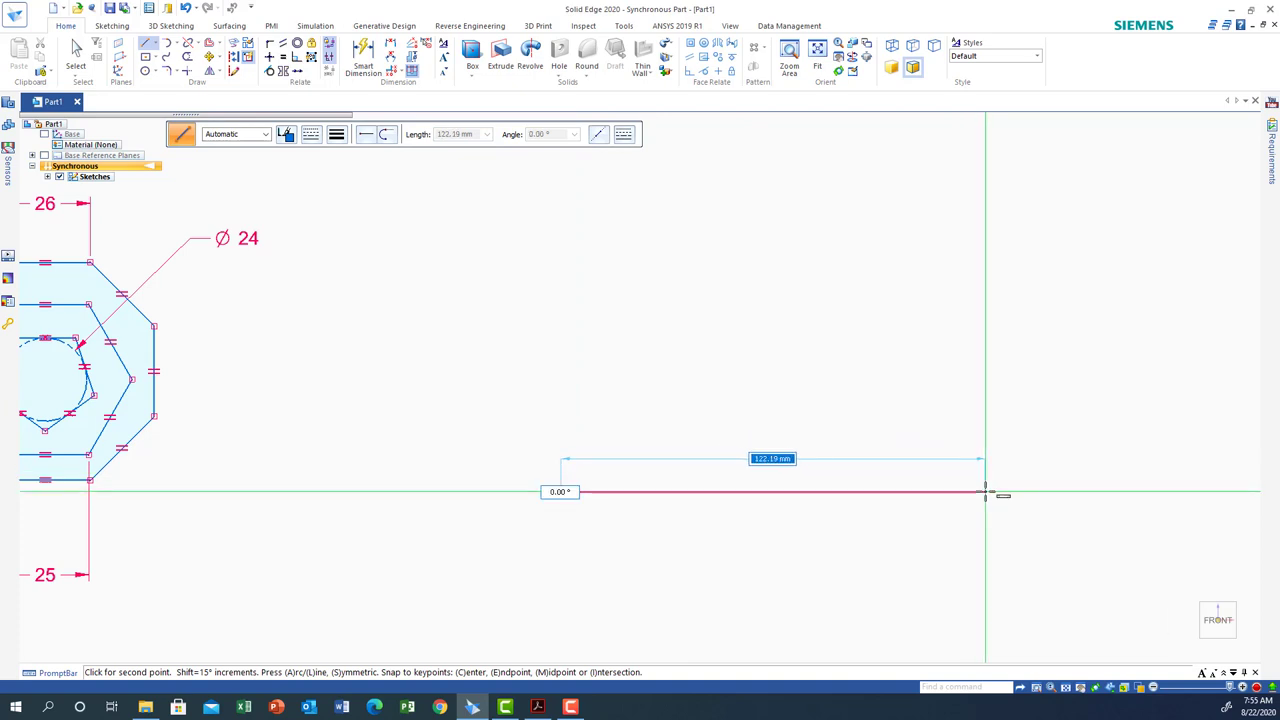
{"action": "type", "text": "90"}
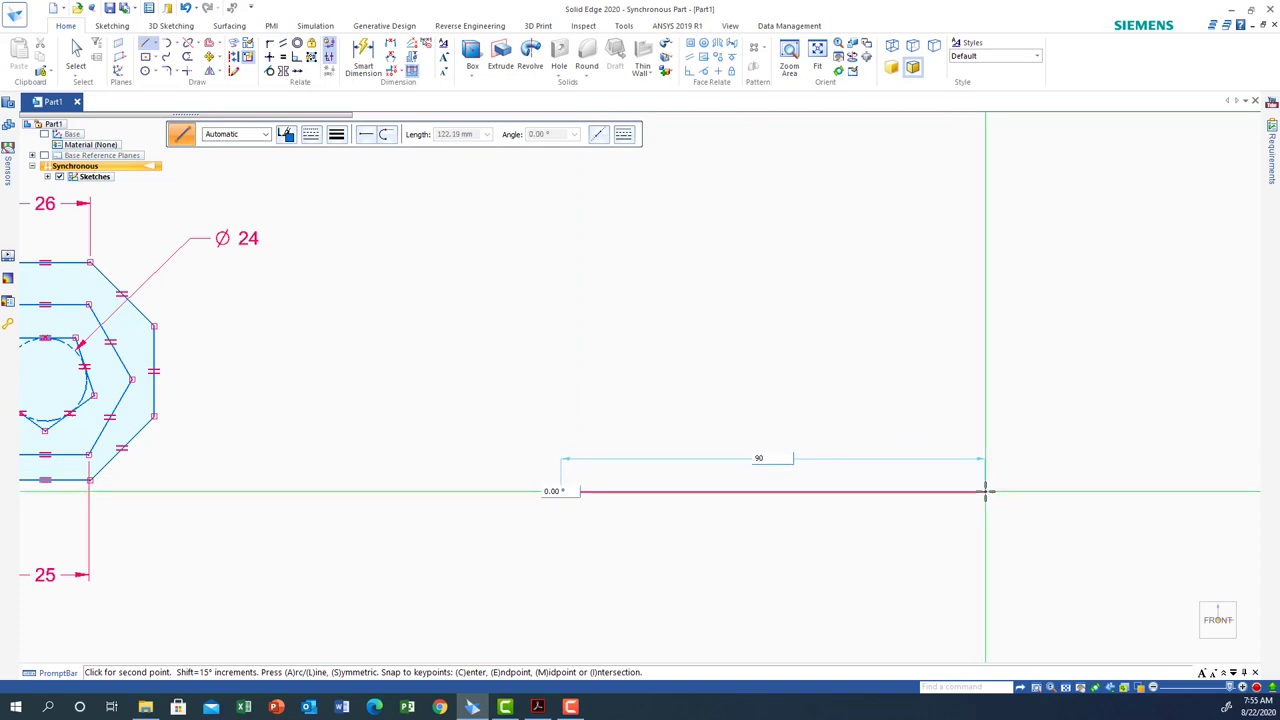
{"action": "key", "text": "Return"}
{"action": "left_click", "coordinate": [985, 490]}
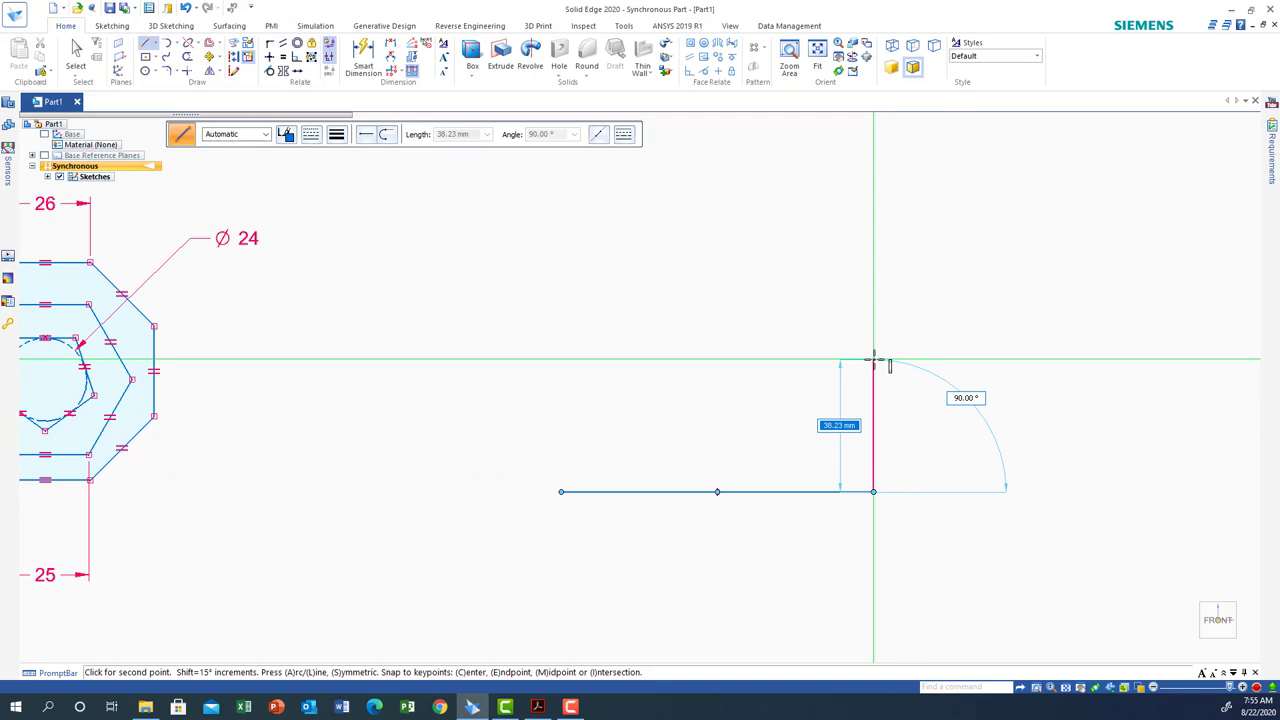
- Draw a 35 mm vertical line upward from the right end of the bottom edge and end the line chain
{"action": "type", "text": "35"}
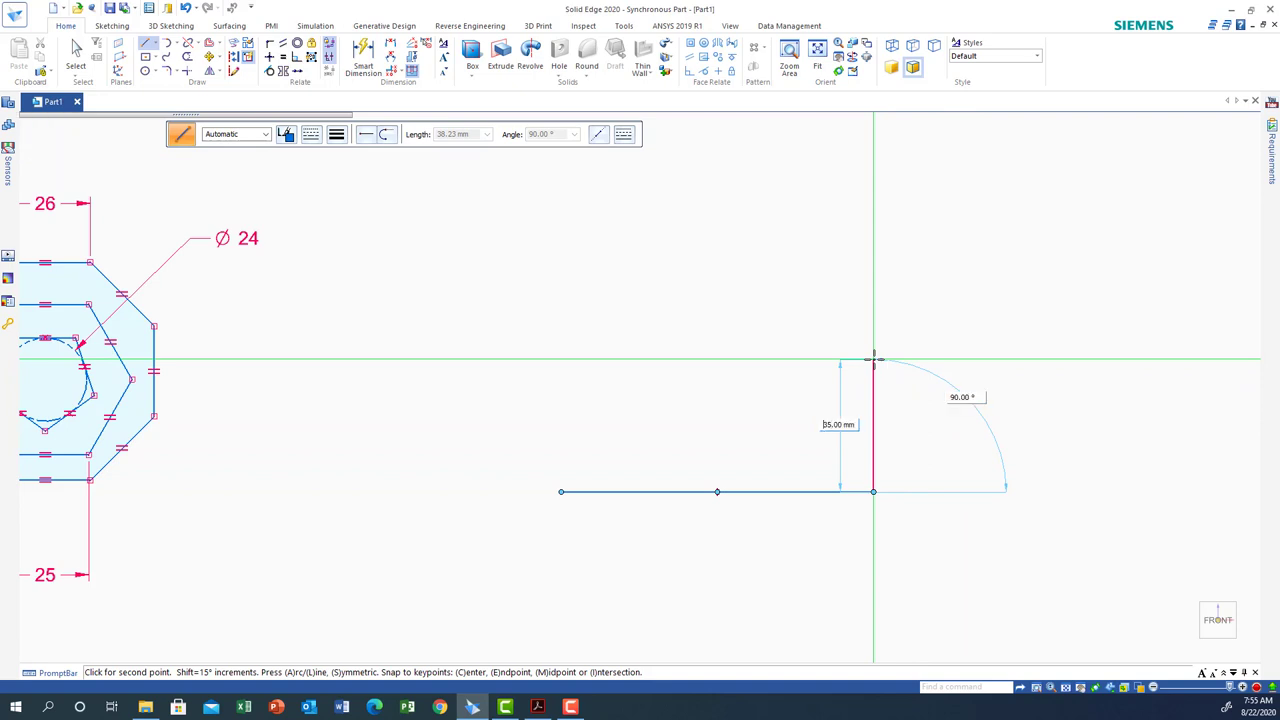
{"action": "key", "text": "Tab"}
{"action": "key", "text": "Return"}
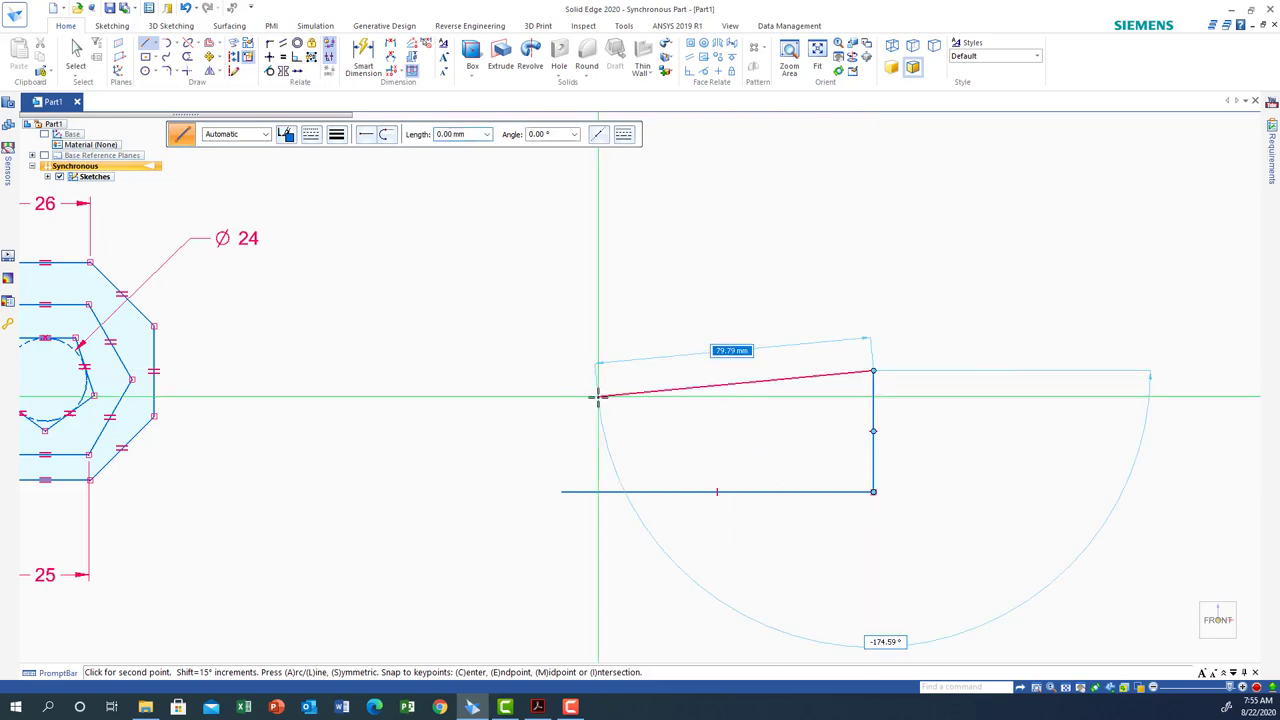
{"action": "right_click", "coordinate": [680, 316]}
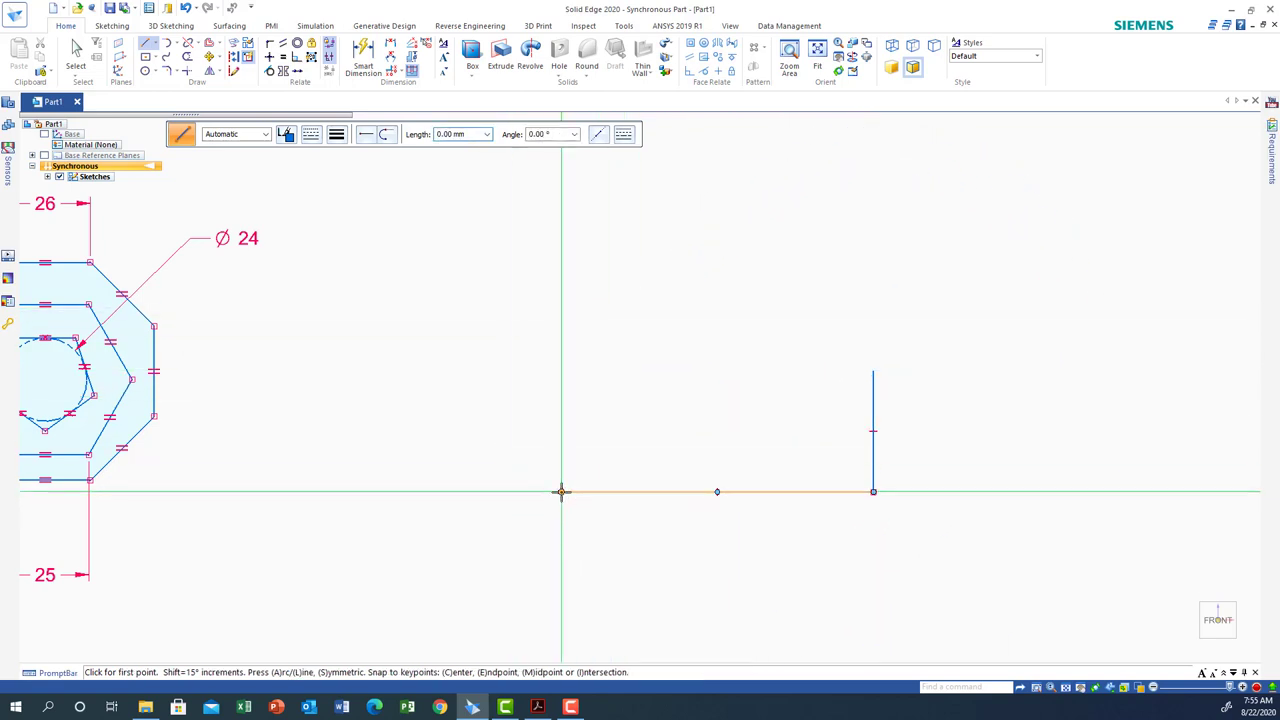
- Draw a 45 mm vertical line upward from the left end of the bottom edge and end the line chain
{"action": "left_click", "coordinate": [561, 491]}
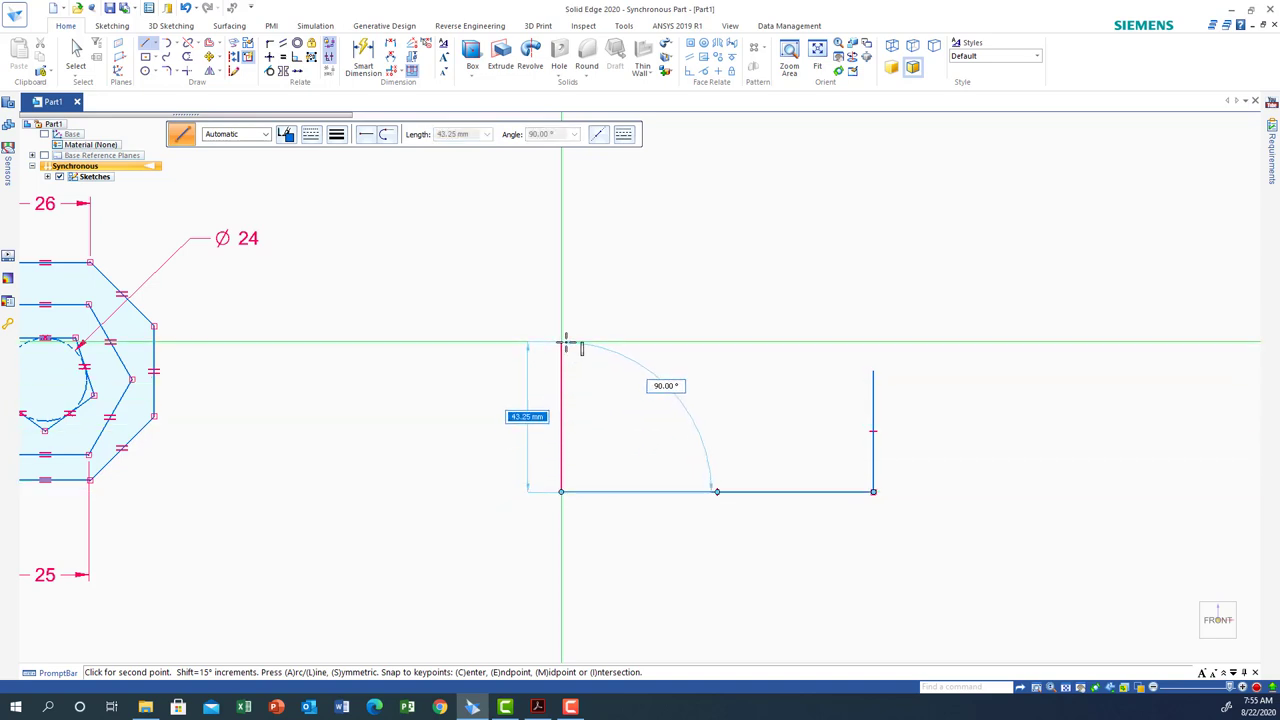
{"action": "type", "text": "45"}
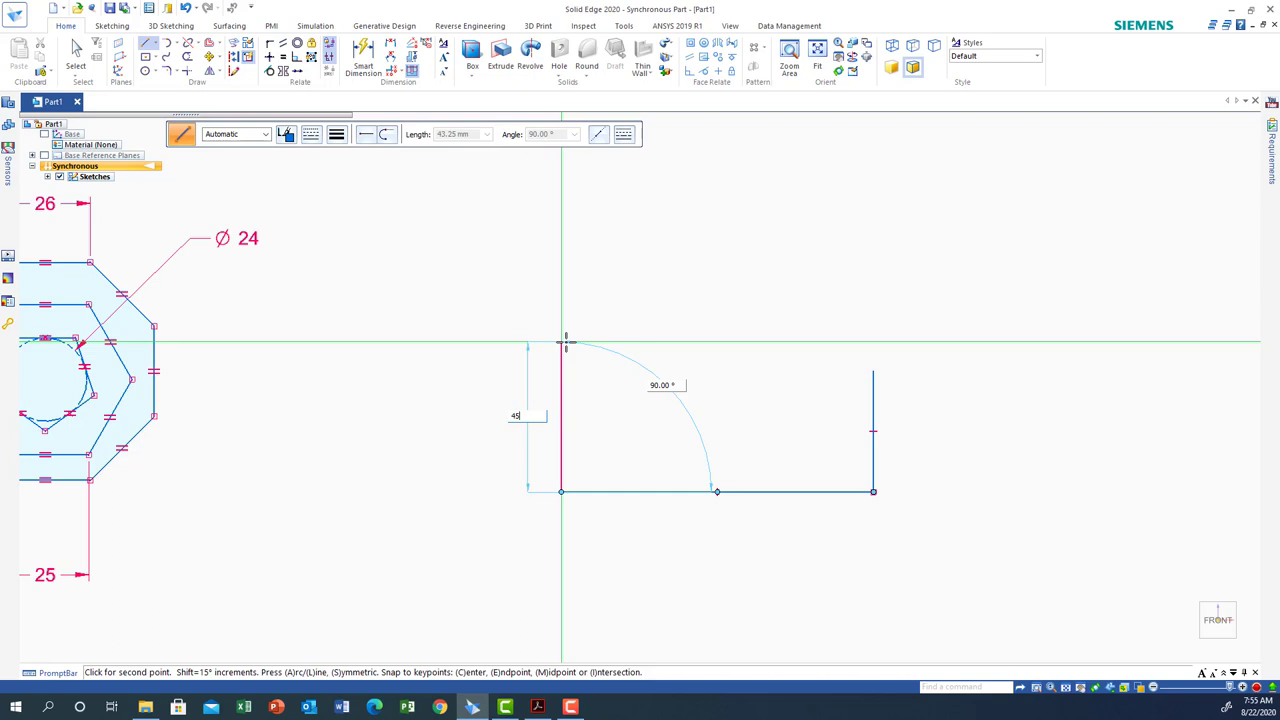
{"action": "key", "text": "Tab"}
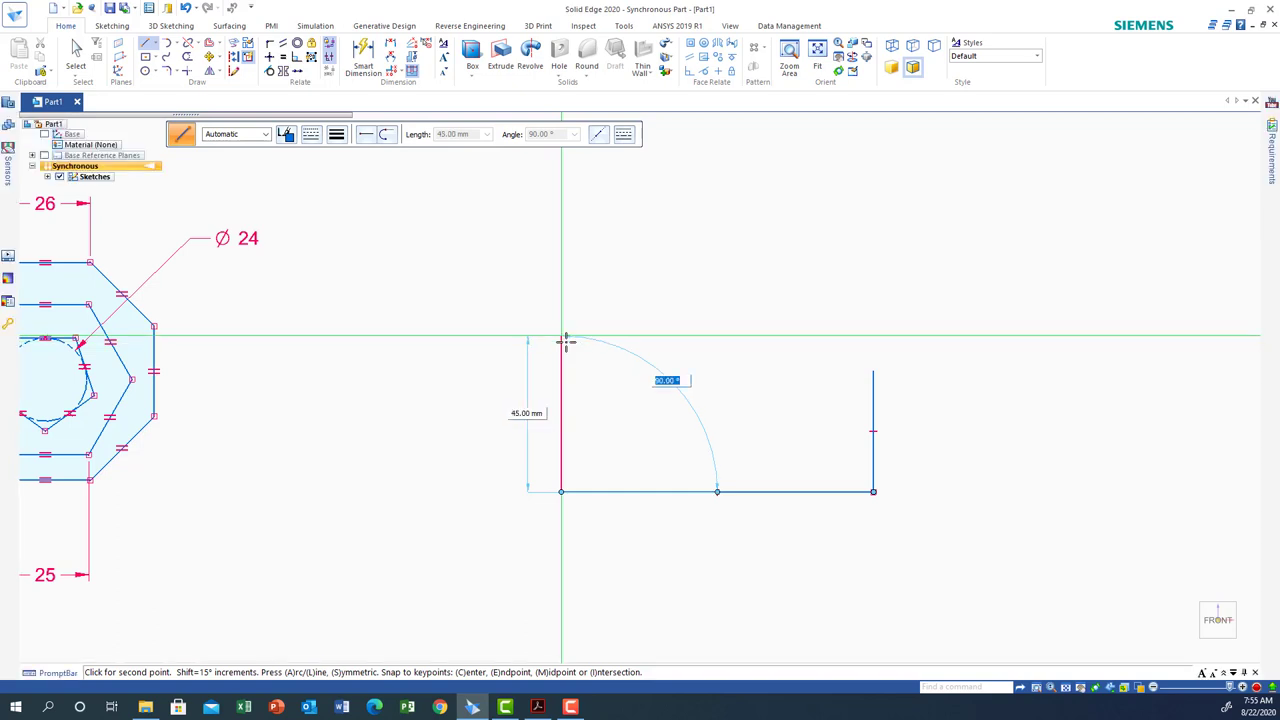
{"action": "key", "text": "Return"}
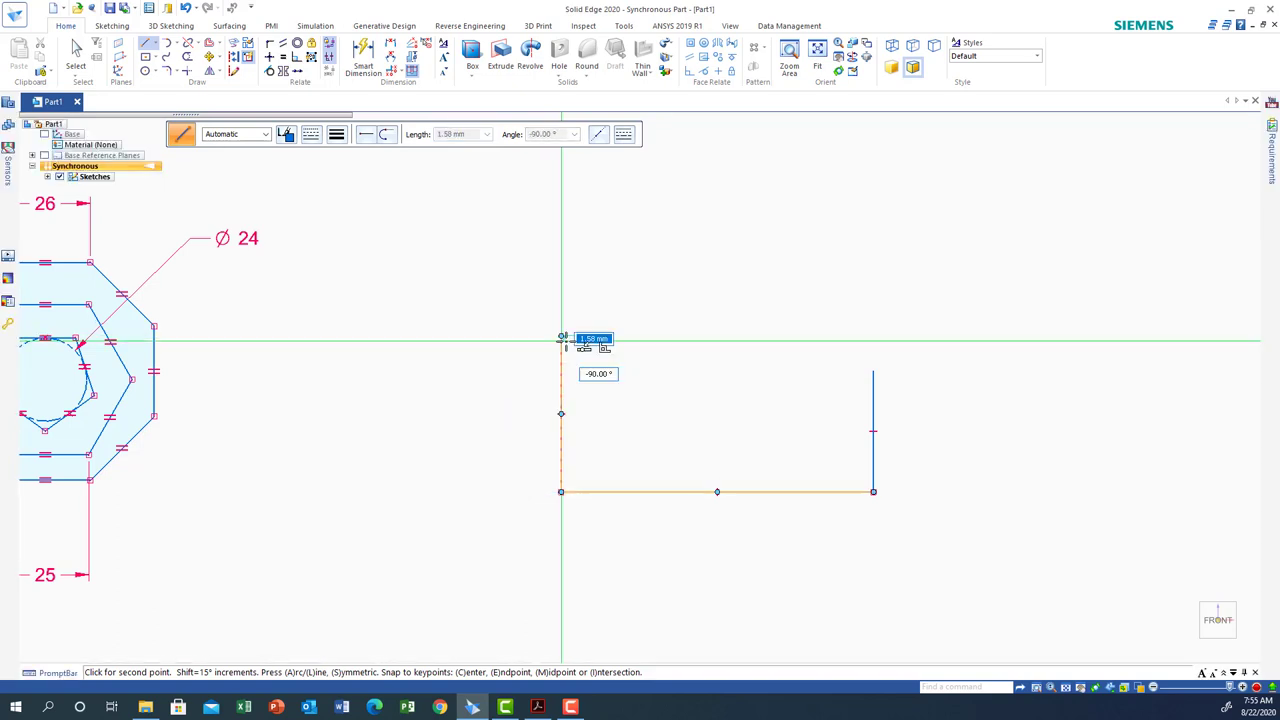
{"action": "right_click", "coordinate": [563, 342]}
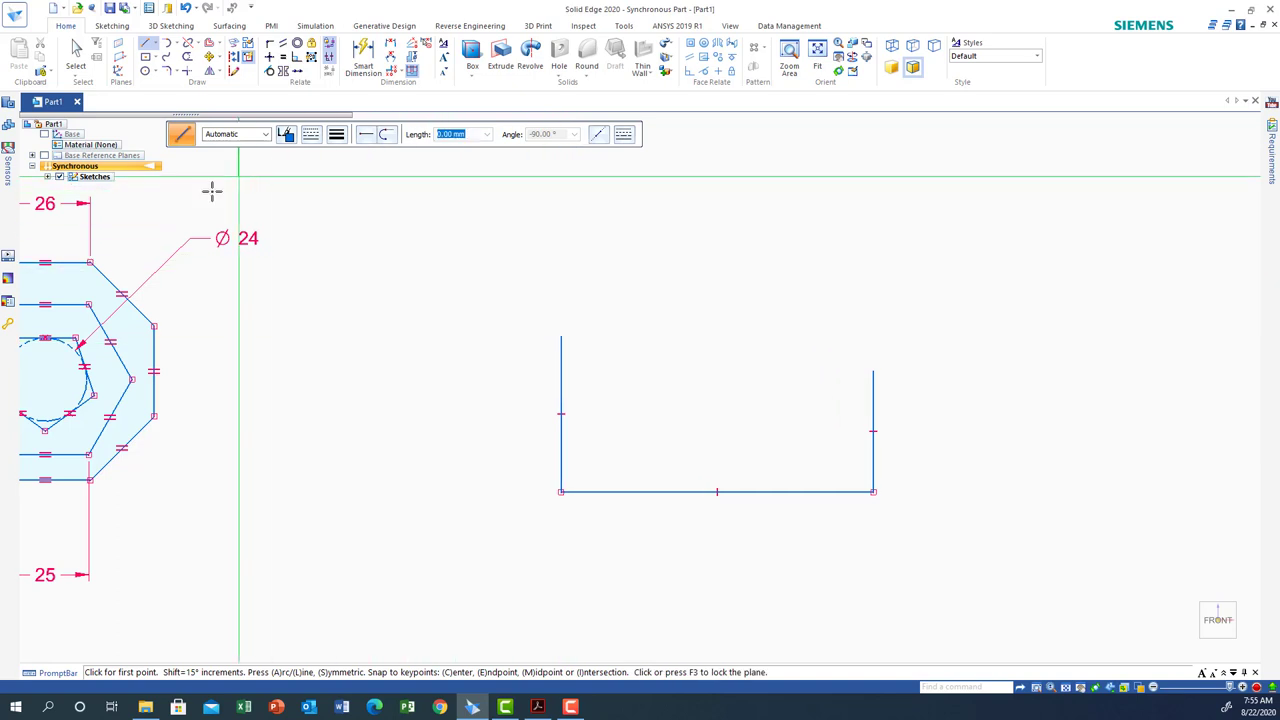
- Draw a 25 mm diameter circle by points from the top end of the left vertical line, extending inward
{"action": "left_click", "coordinate": [154, 75]}
{"action": "left_click", "coordinate": [180, 115]}
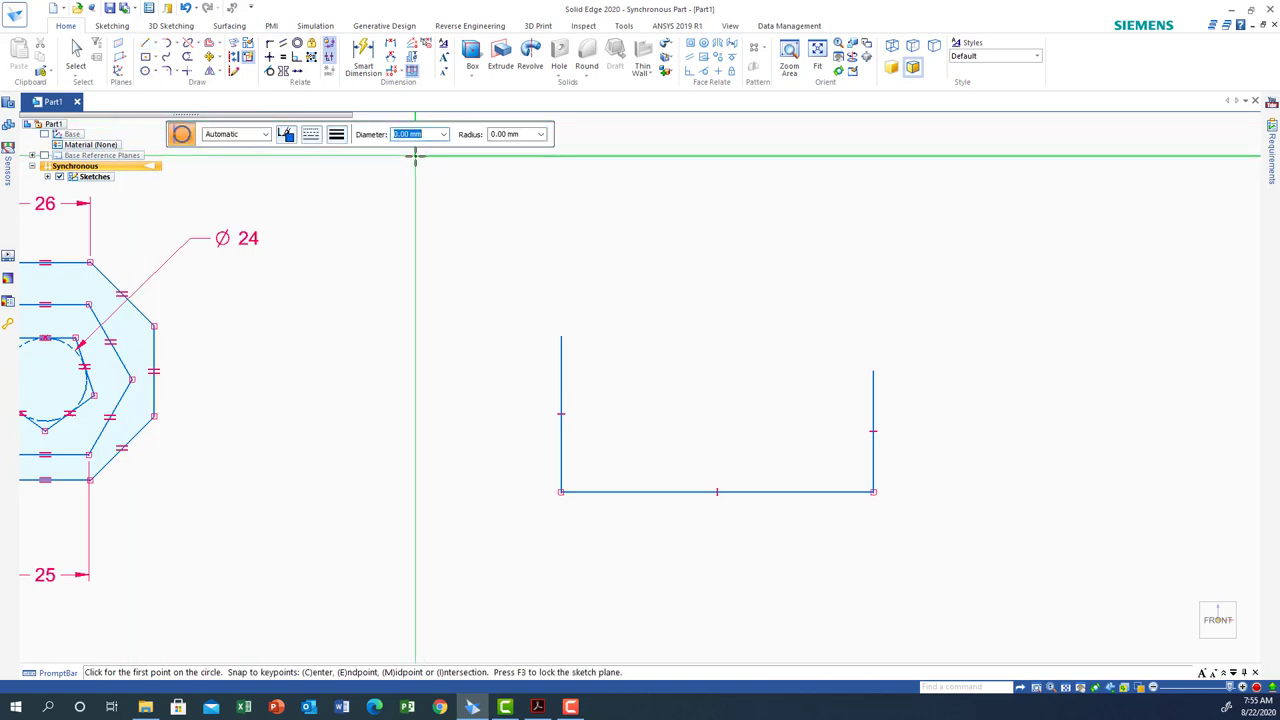
{"action": "key", "text": "Return"}
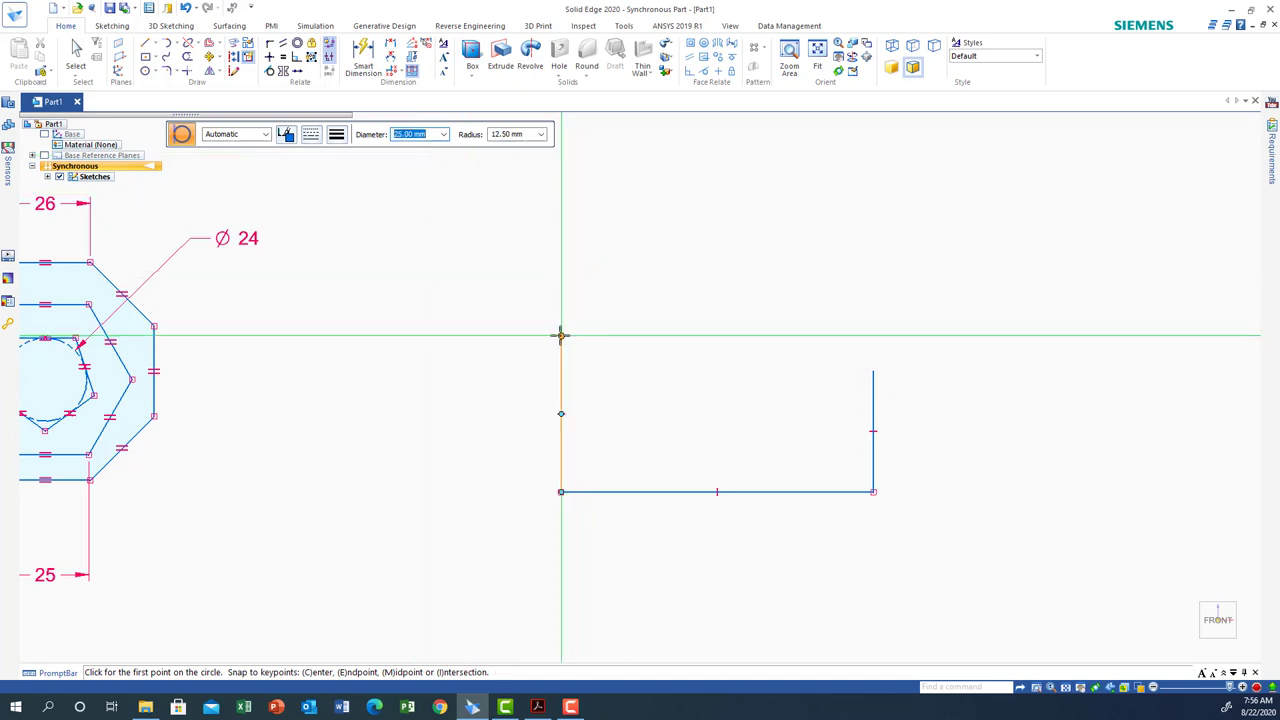
{"action": "left_click", "coordinate": [561, 336]}
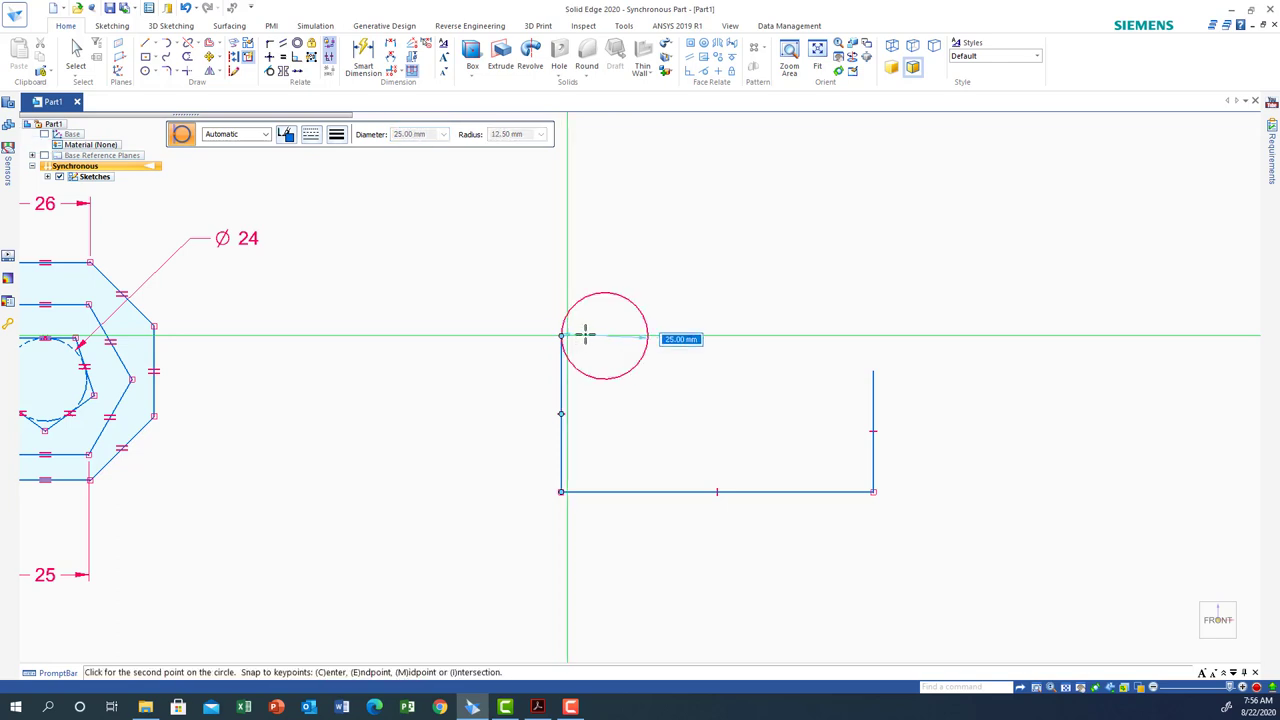
{"action": "left_click", "coordinate": [591, 334]}
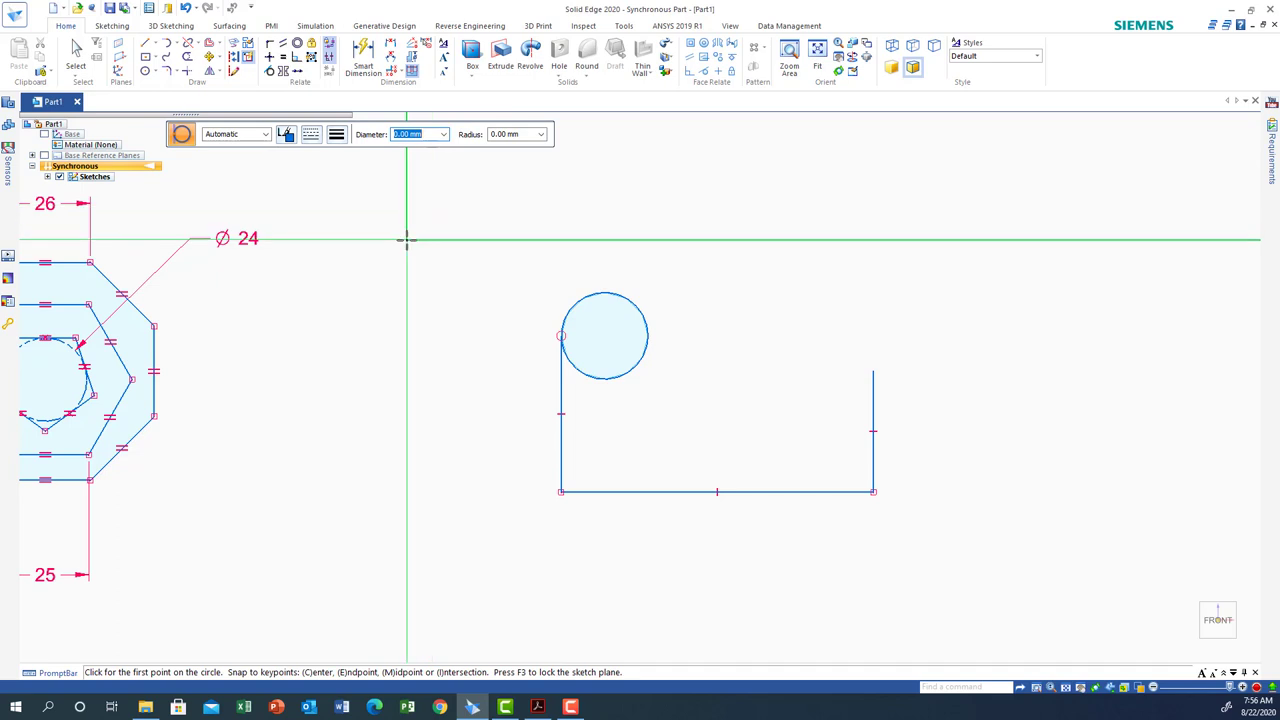
- Draw a 20 mm diameter circle by points from the top end of the right vertical line, extending inward
{"action": "key", "text": "Tab"}
{"action": "key", "text": "shift+Tab"}
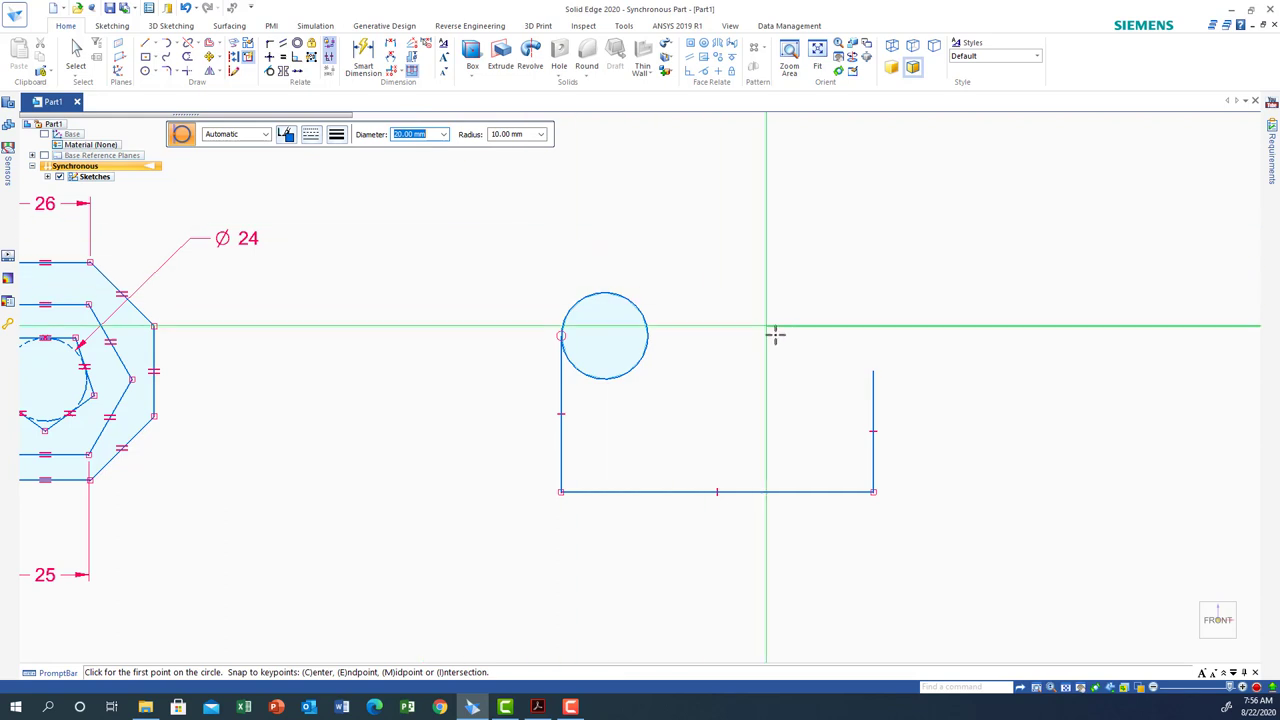
{"action": "left_click", "coordinate": [873, 371]}
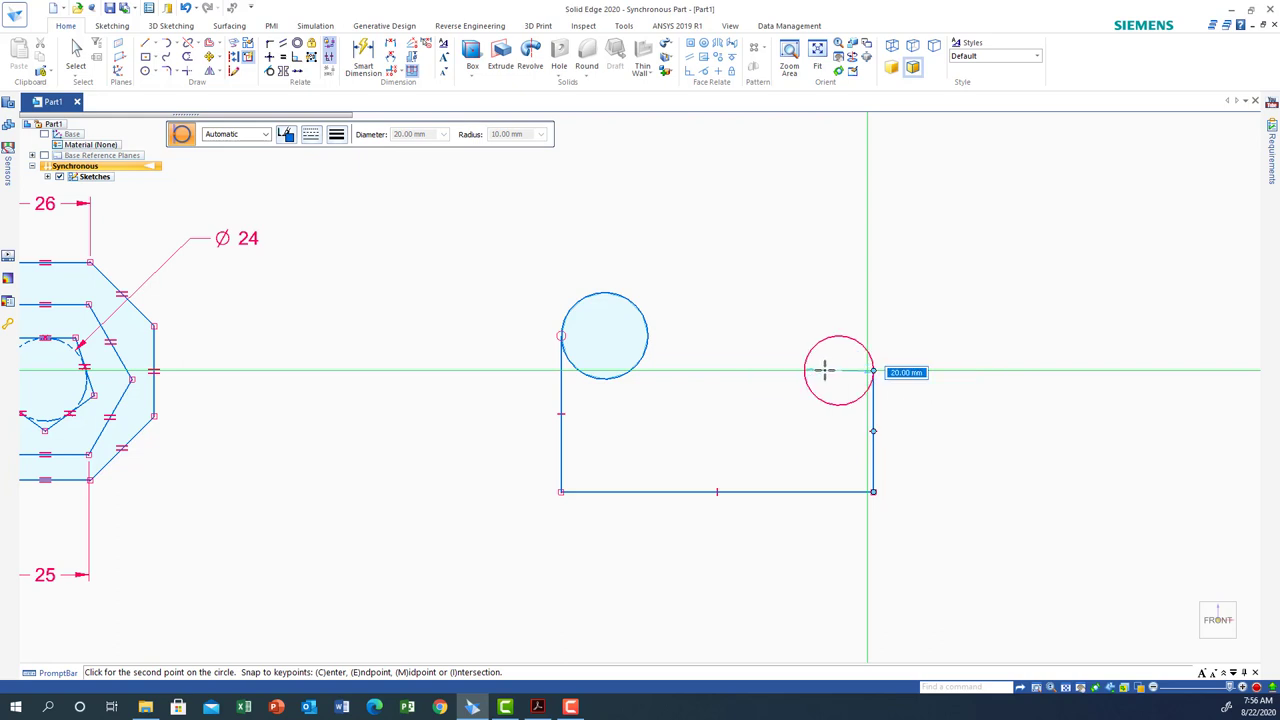
{"action": "left_click", "coordinate": [824, 371]}
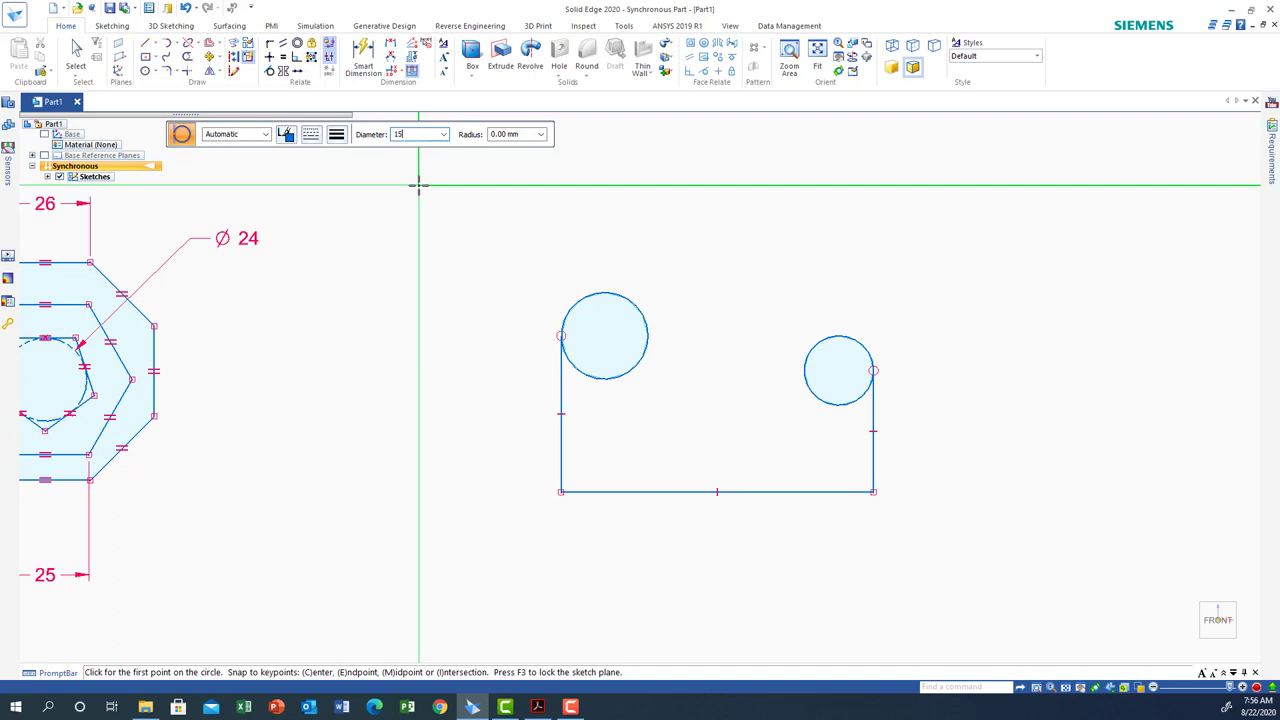
- Try to draw a 15 mm diameter circle by points starting at the center of the 25 mm circle
{"action": "key", "text": "Return"}
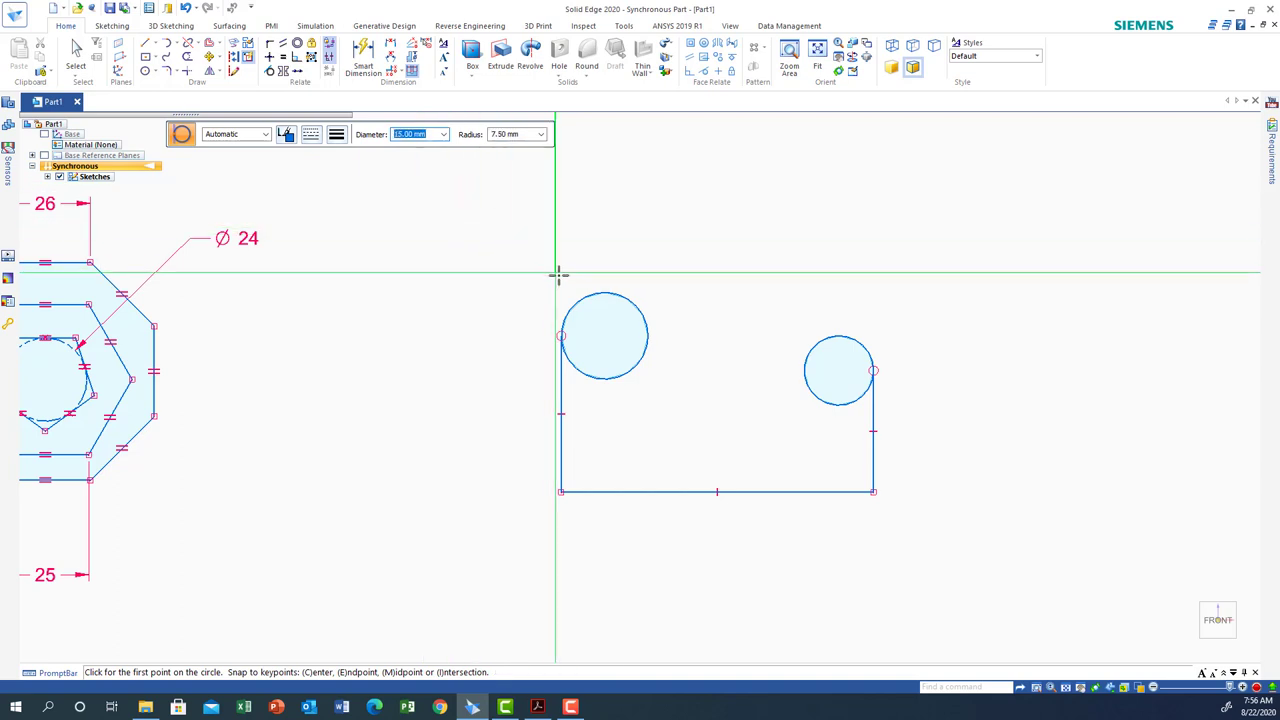
{"action": "left_click", "coordinate": [605, 336]}
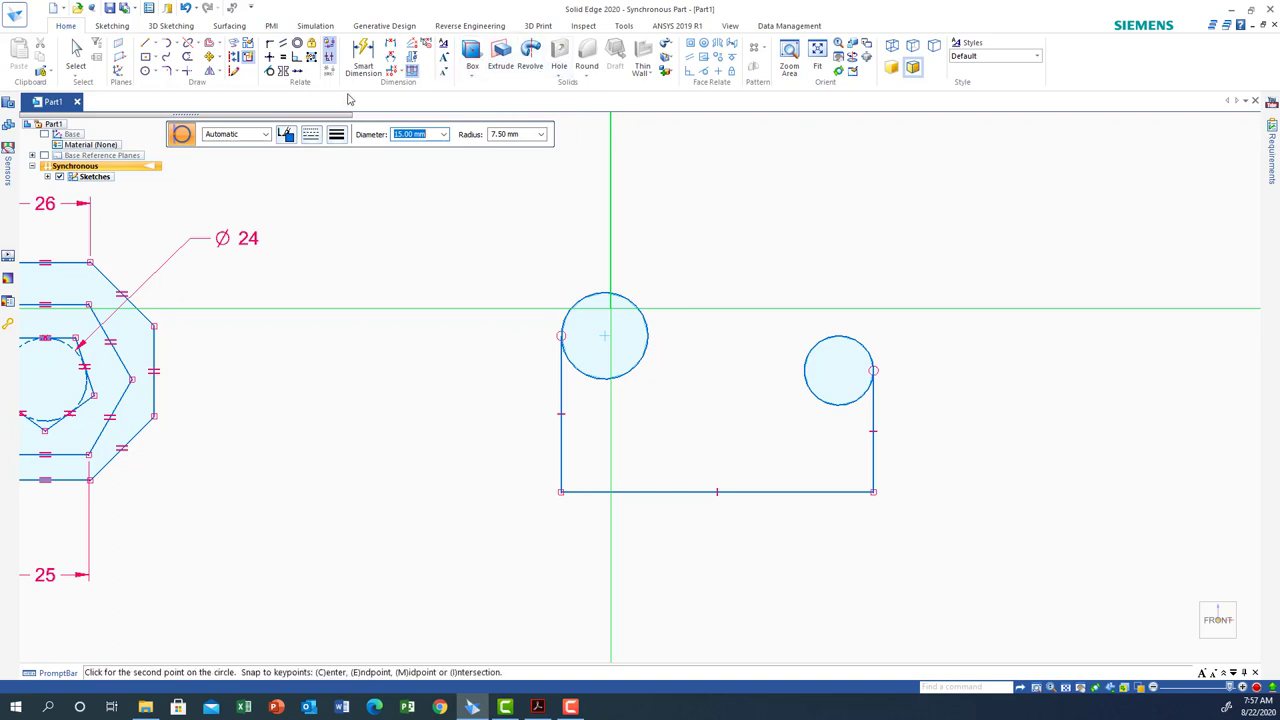
- Draw a 12.5 mm vertical line downward from the right quadrant of the 25 mm circle and end the line chain
{"action": "left_click", "coordinate": [145, 42]}
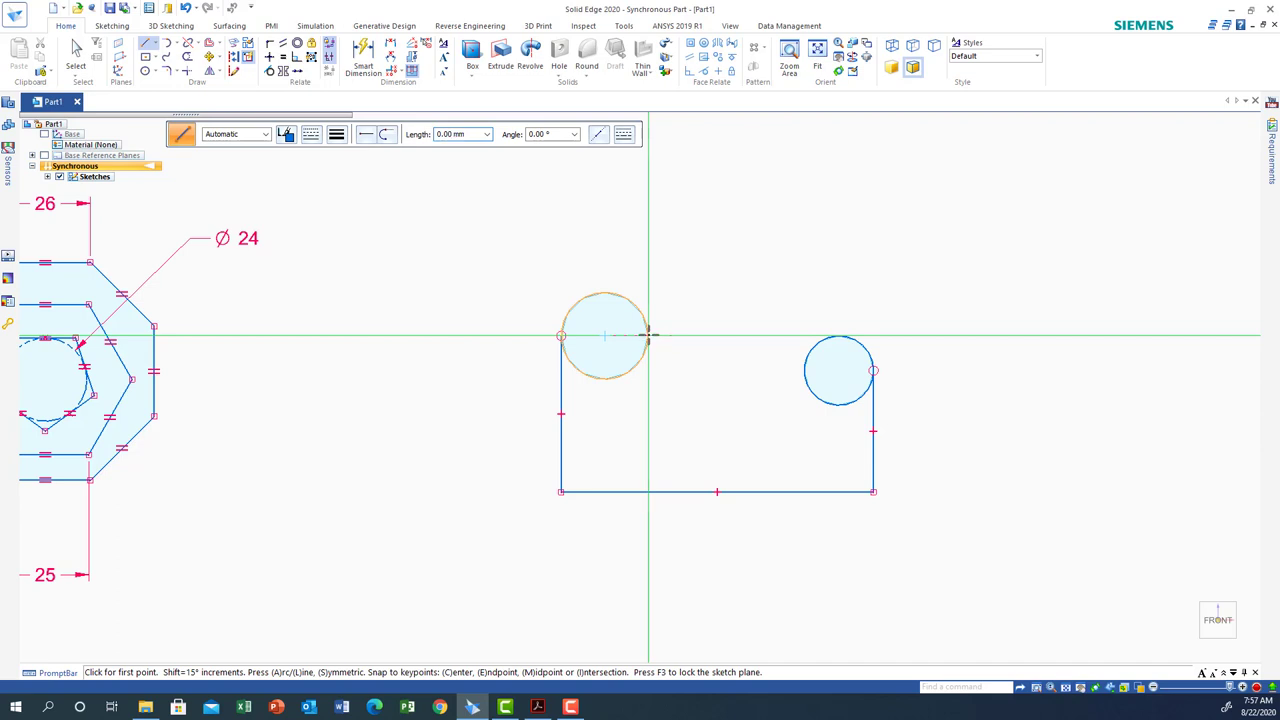
{"action": "left_click", "coordinate": [648, 335]}
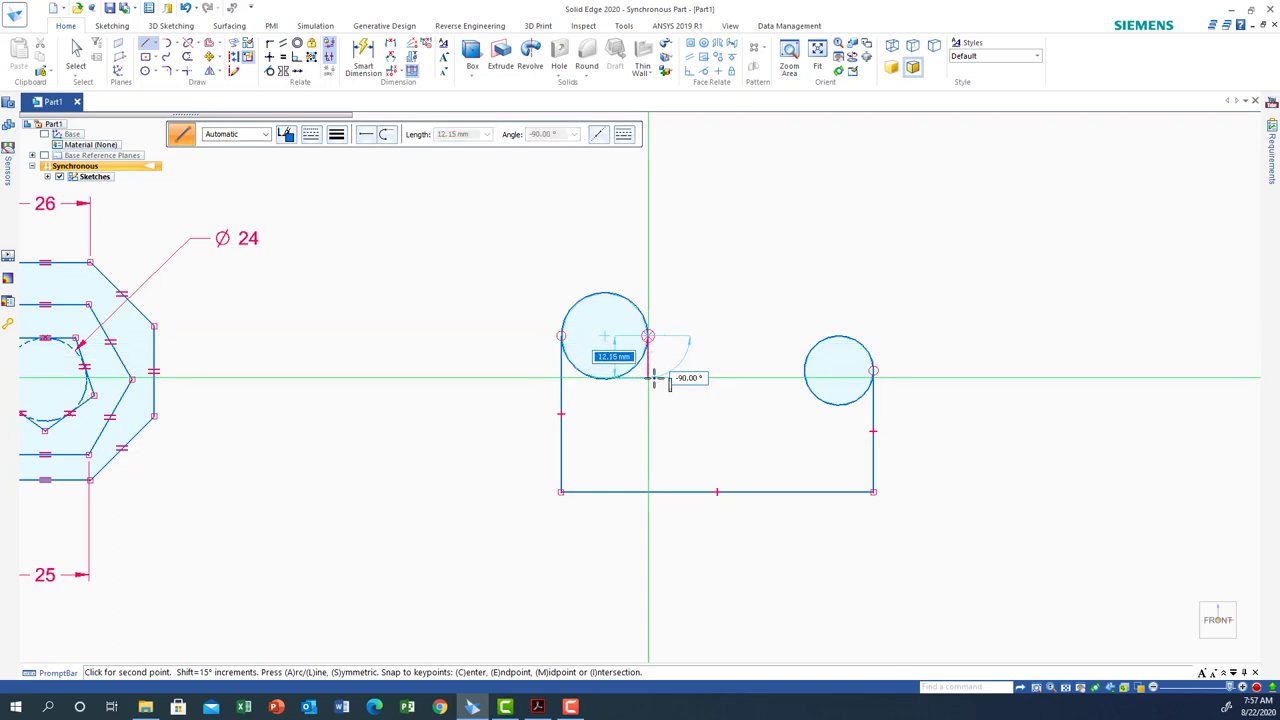
{"action": "type", "text": "12"}
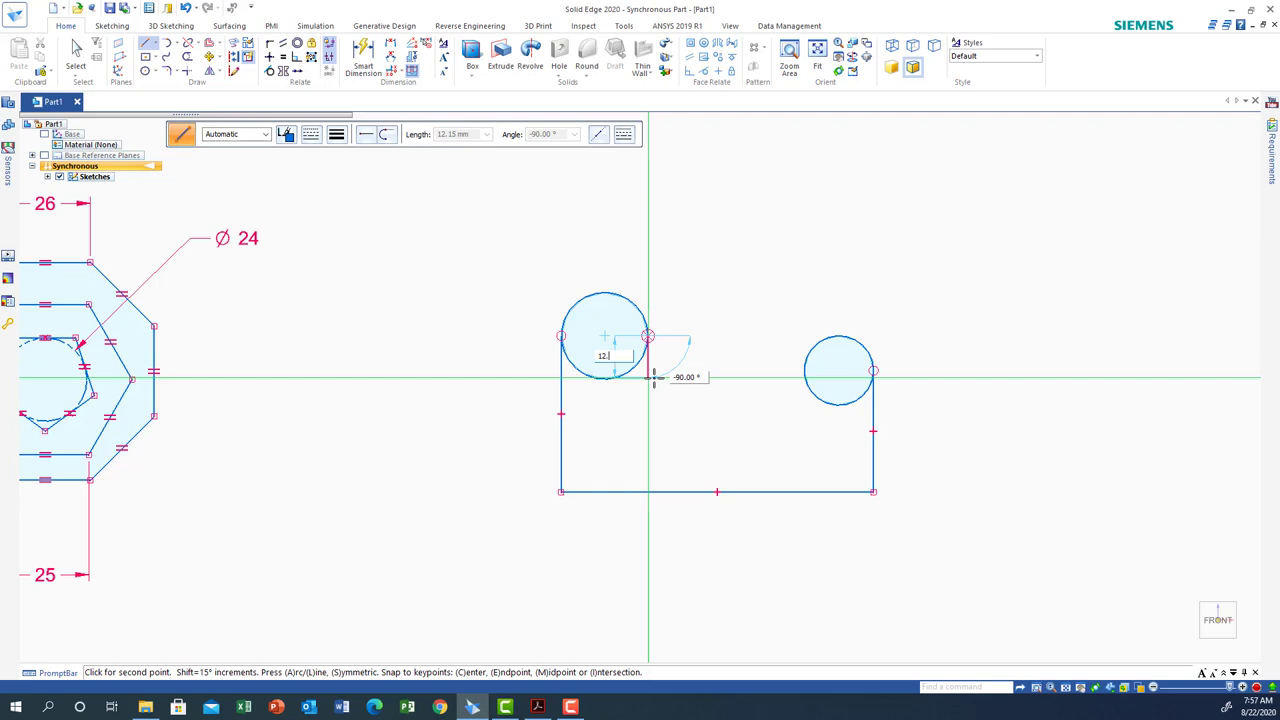
{"action": "type", "text": ".5"}
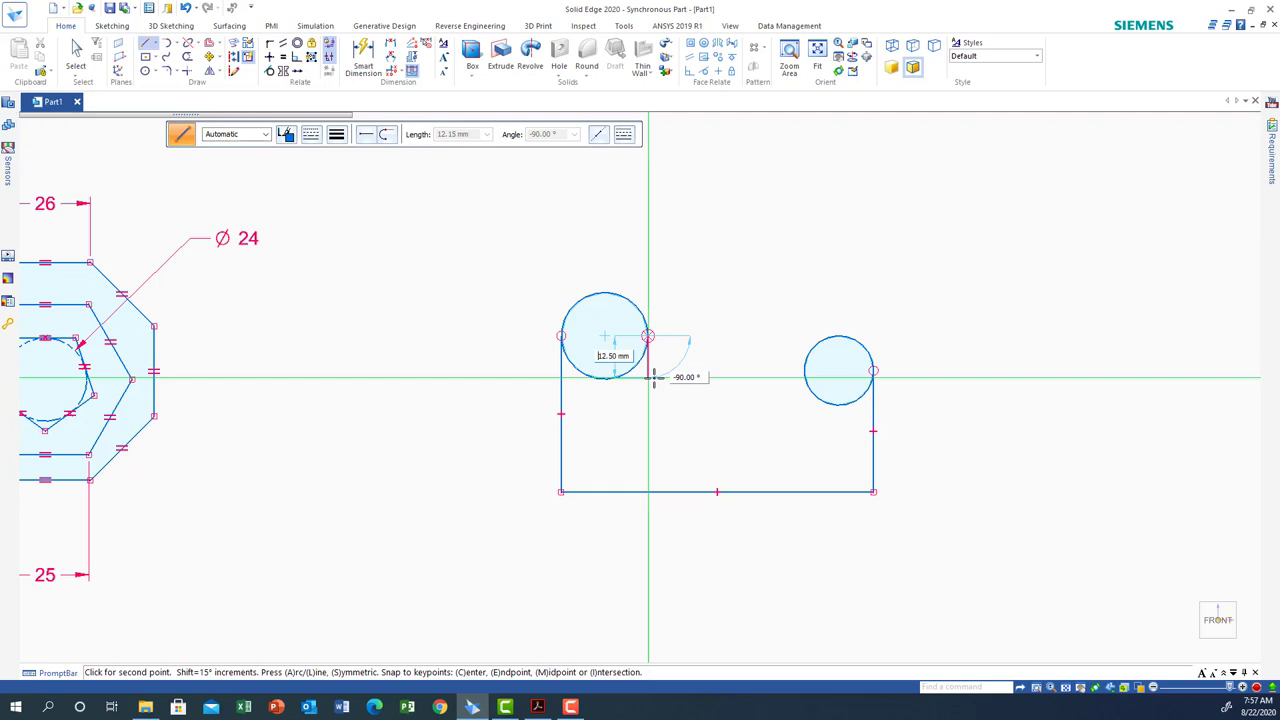
{"action": "key", "text": "Tab"}
{"action": "key", "text": "Return"}
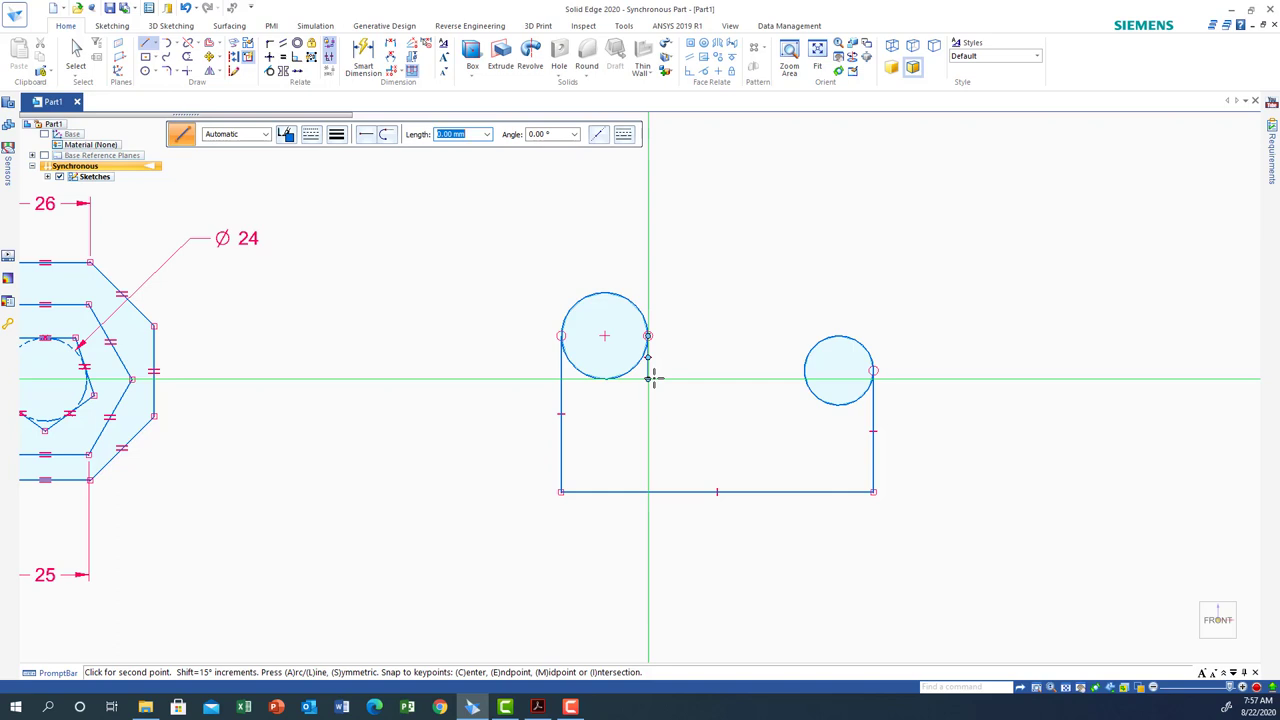
{"action": "right_click", "coordinate": [578, 593]}
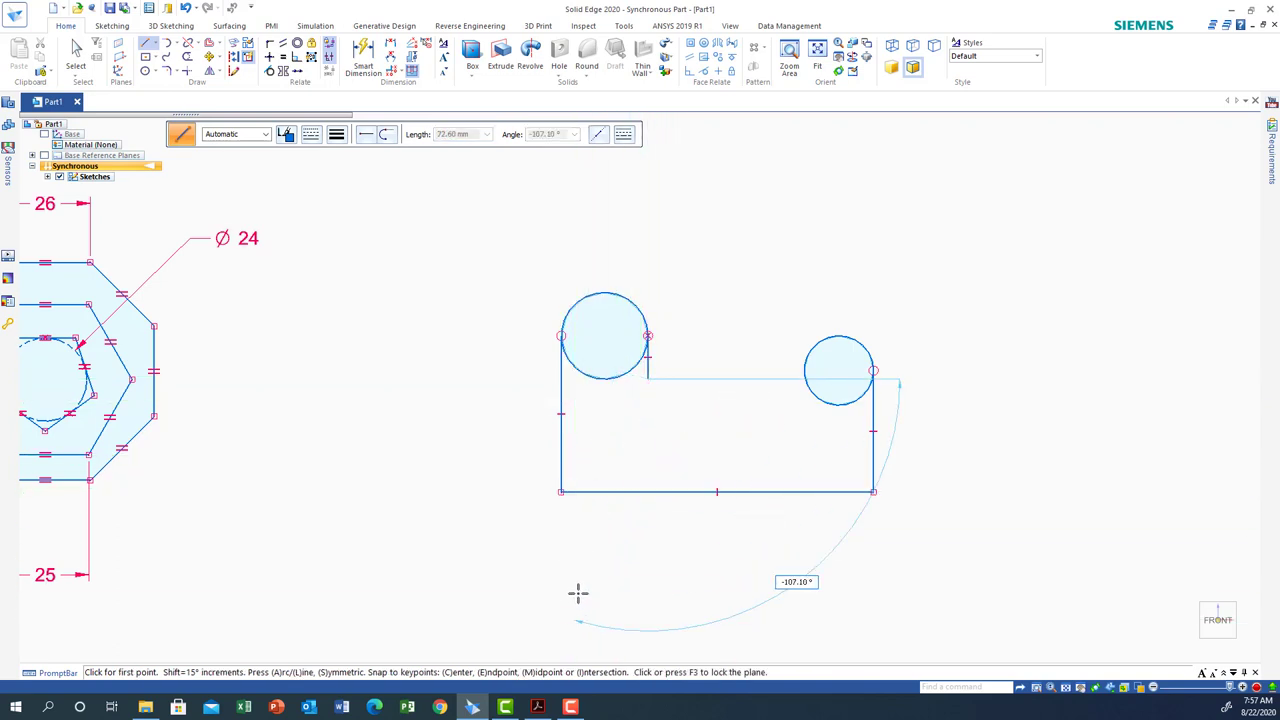
- Check the reference PDF and draw a 20 mm diameter circle by points from the lower end of the short vertical line, extending right
{"action": "left_click", "coordinate": [537, 707]}
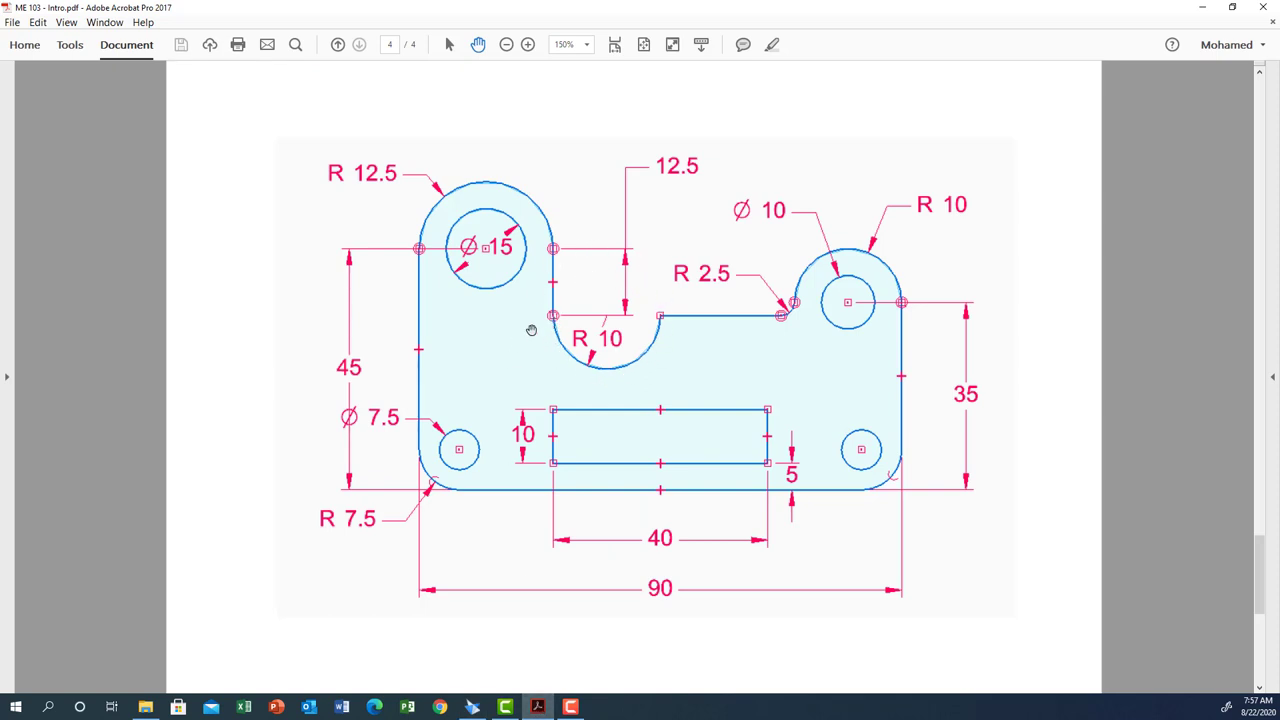
{"action": "left_click", "coordinate": [472, 707]}
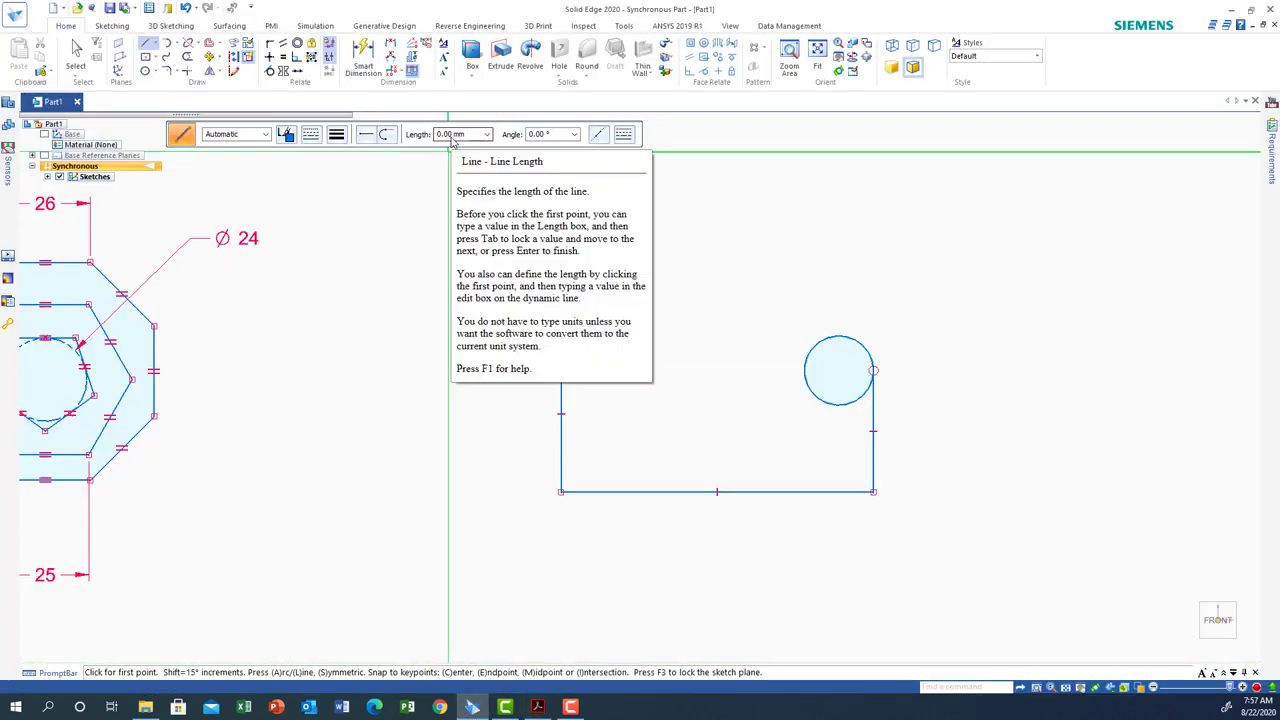
{"action": "left_click", "coordinate": [147, 71]}
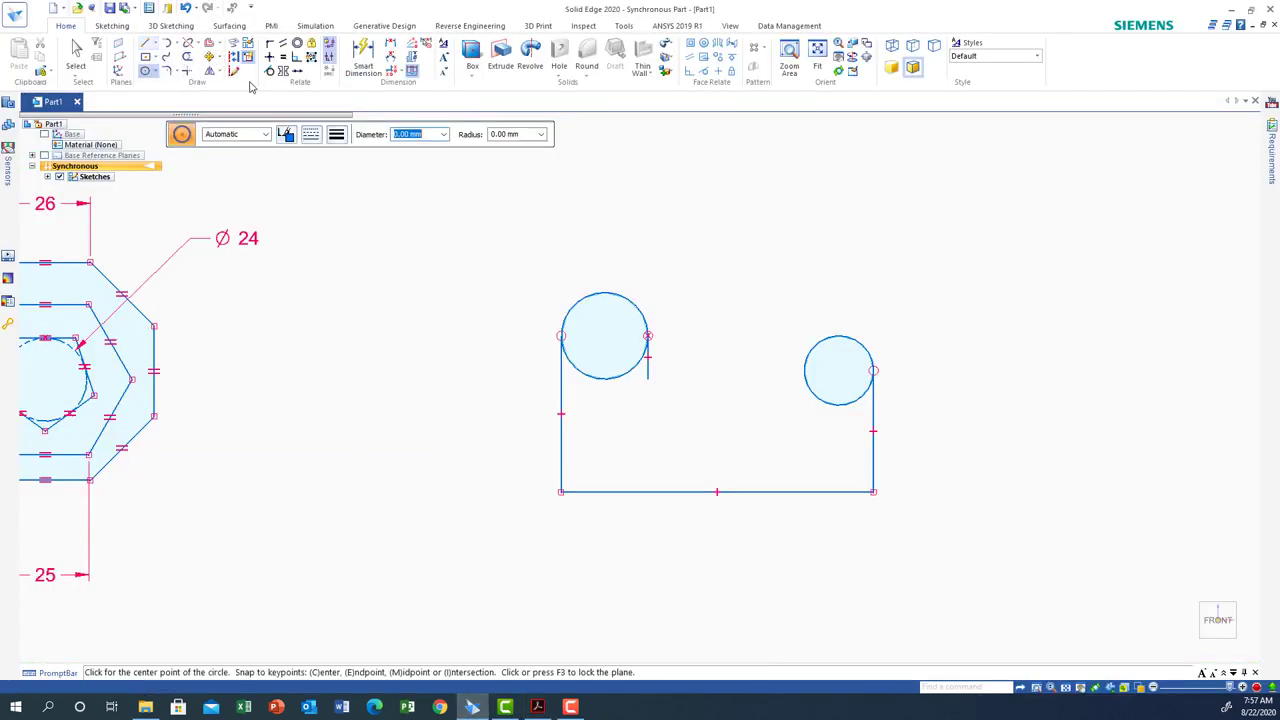
{"action": "left_click", "coordinate": [156, 74]}
{"action": "left_click", "coordinate": [170, 117]}
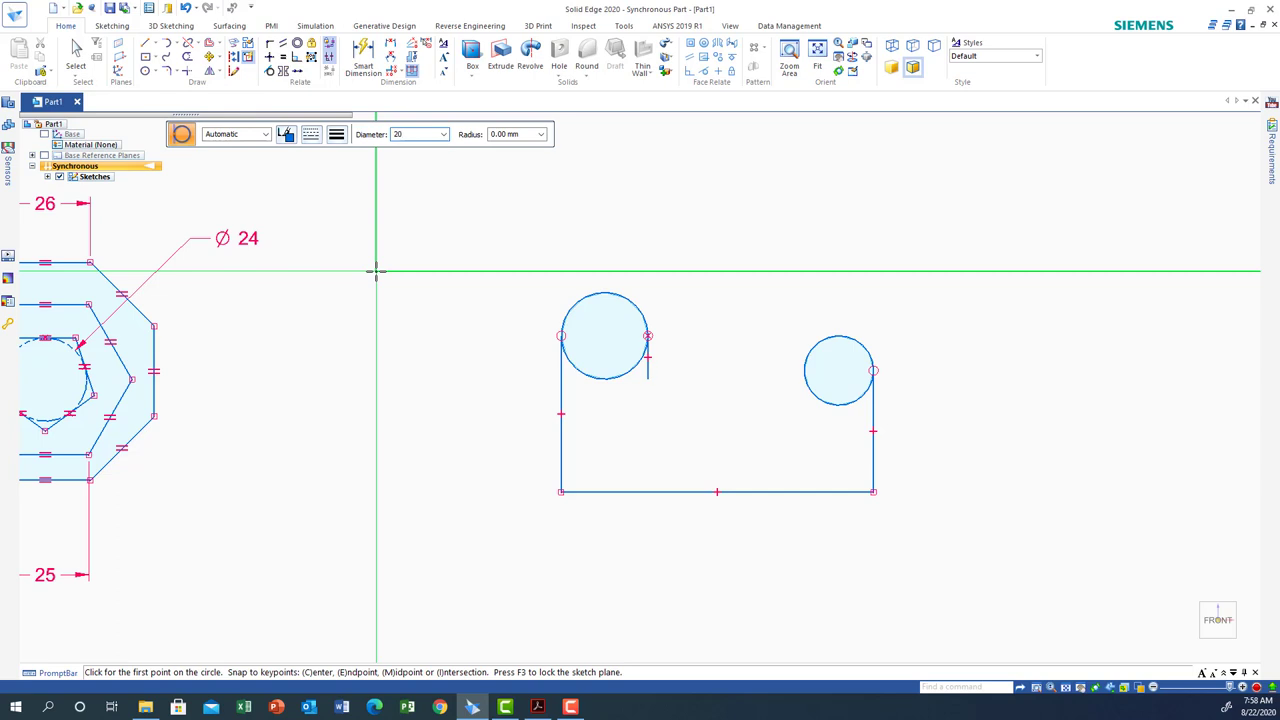
{"action": "type", "text": "20"}
{"action": "key", "text": "Return"}
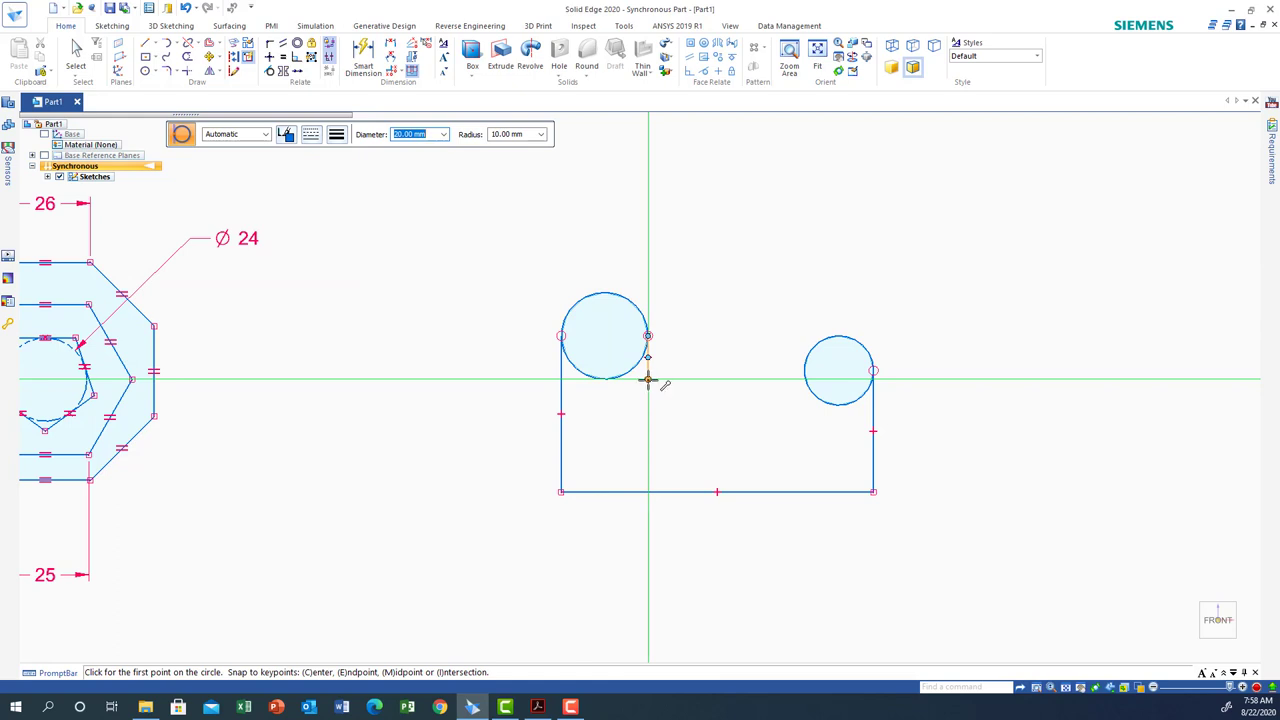
{"action": "left_click", "coordinate": [678, 378]}
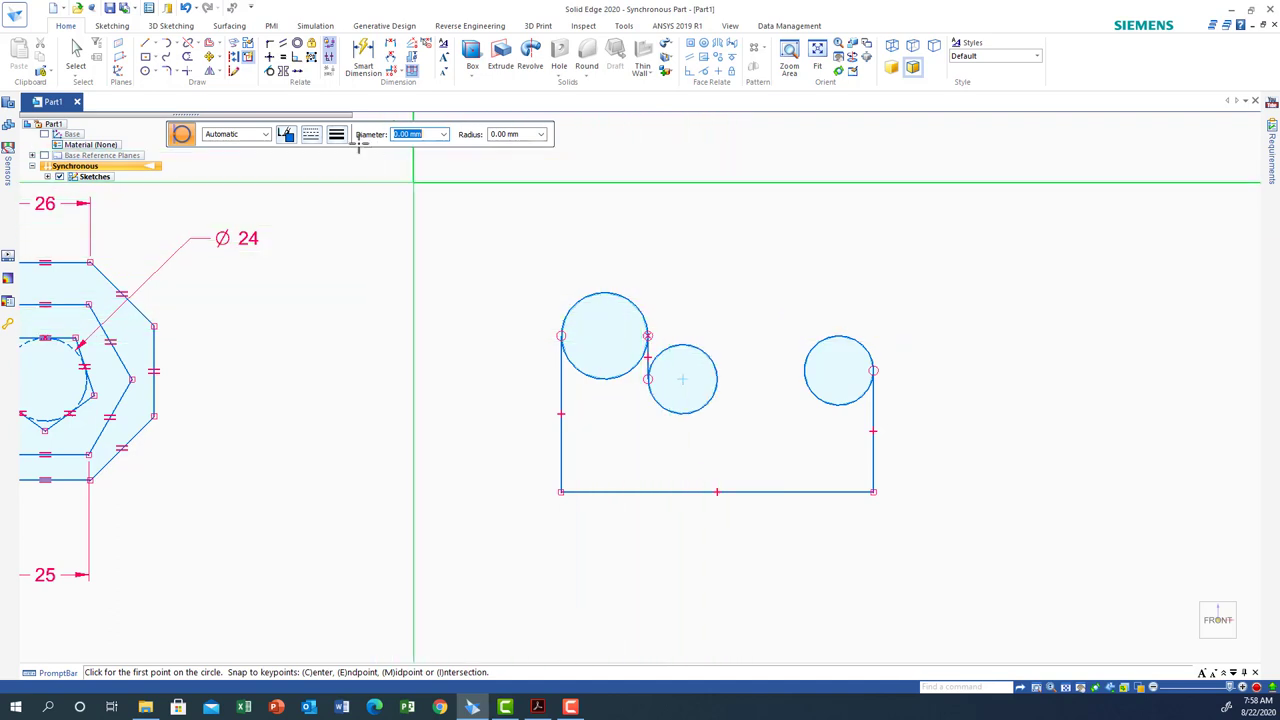
- Draw a horizontal line from the middle circle's right quadrant to the rightmost circle and end the line chain
{"action": "left_click", "coordinate": [145, 44]}
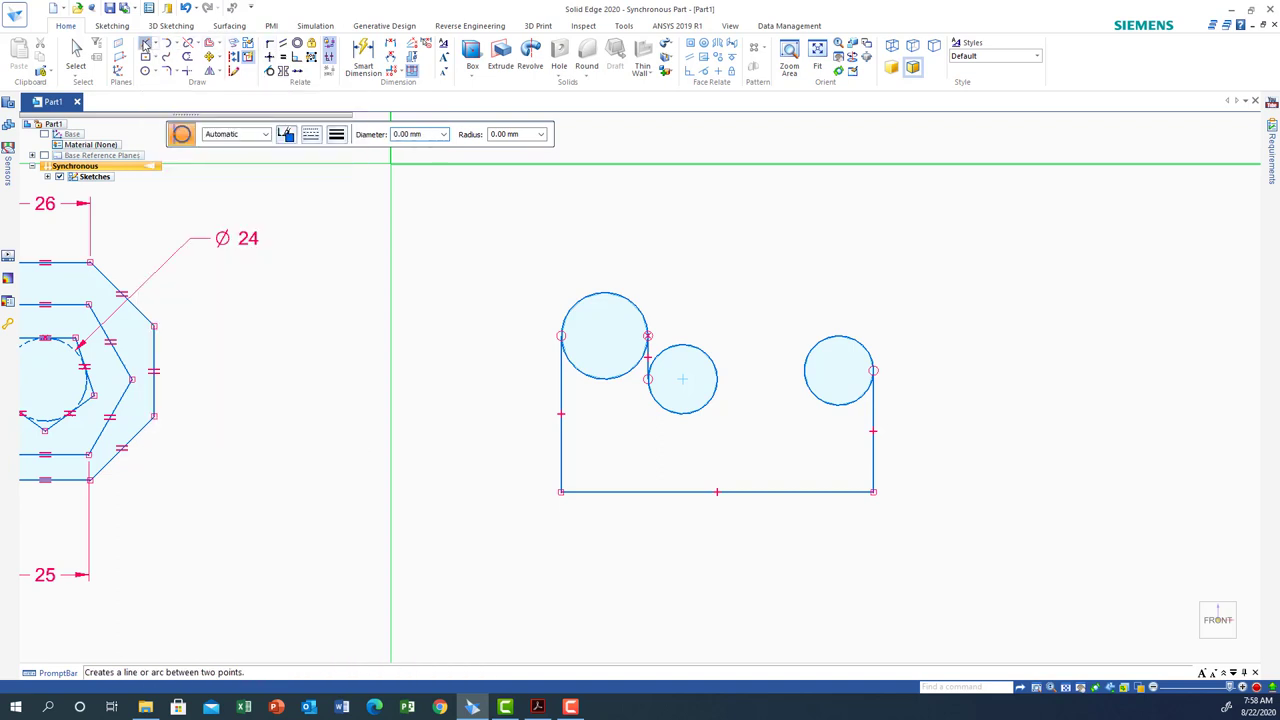
{"action": "left_click", "coordinate": [718, 379]}
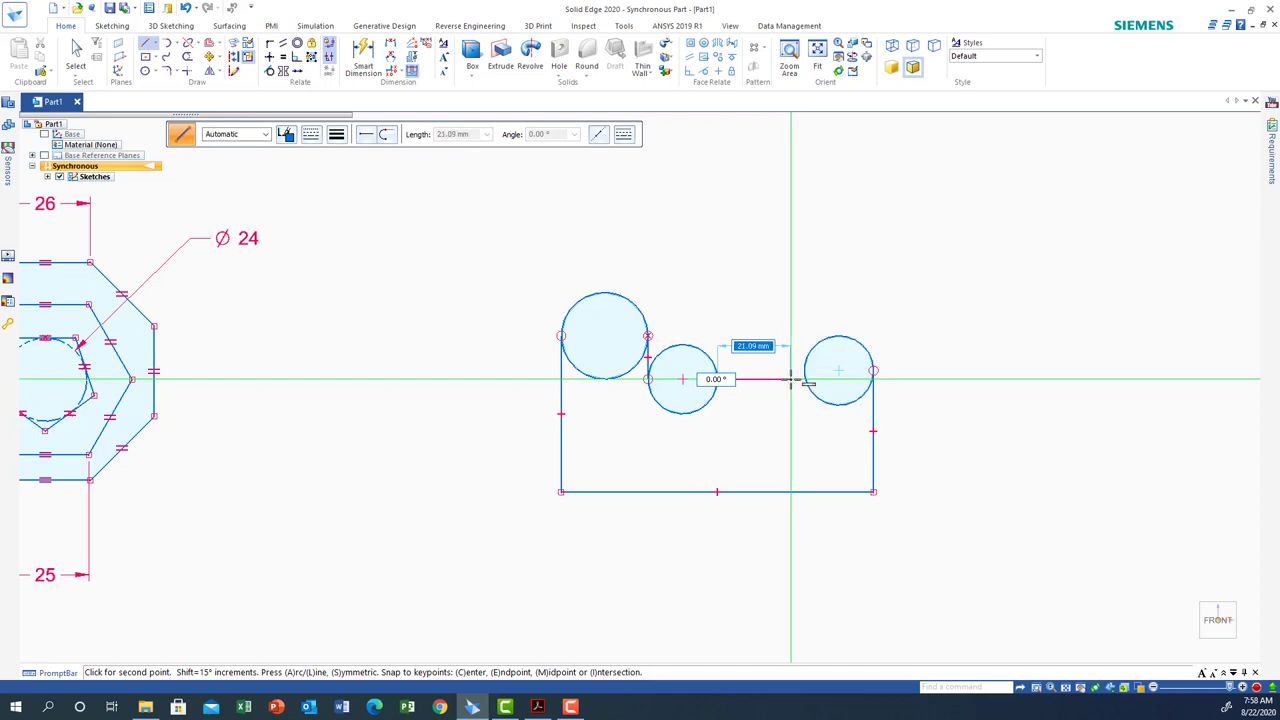
{"action": "left_click", "coordinate": [808, 378]}
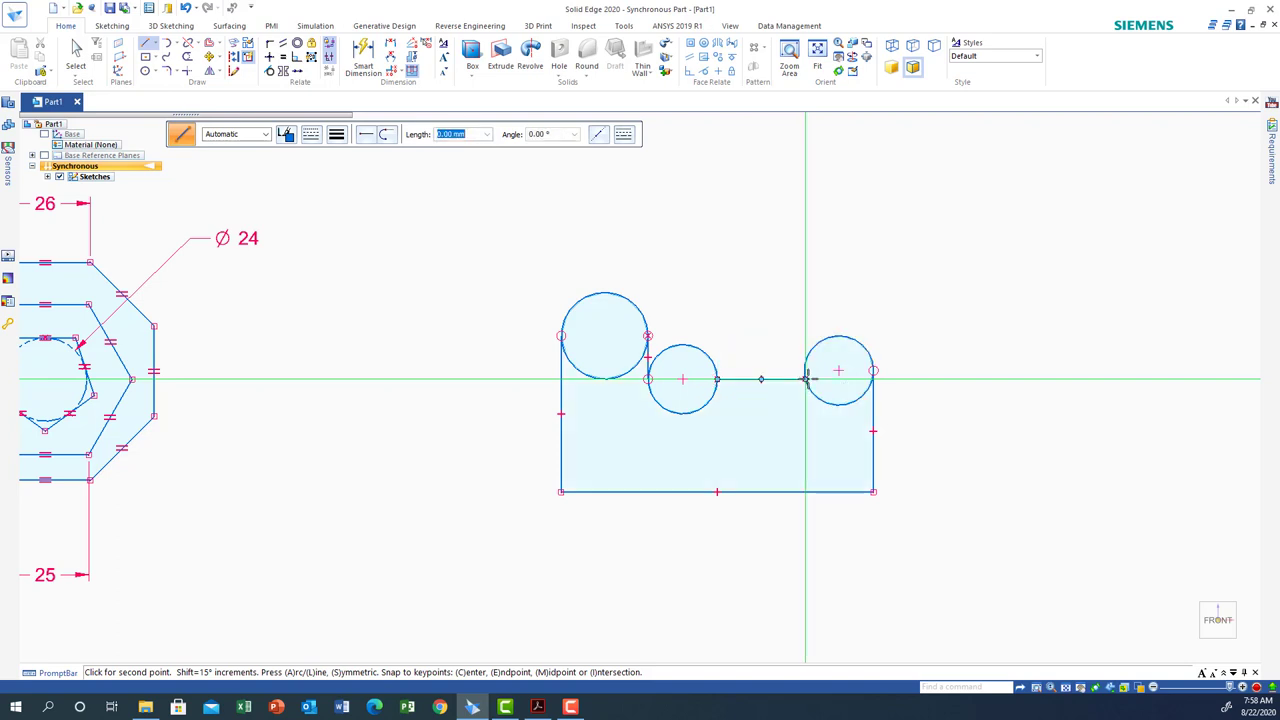
{"action": "right_click", "coordinate": [742, 426]}
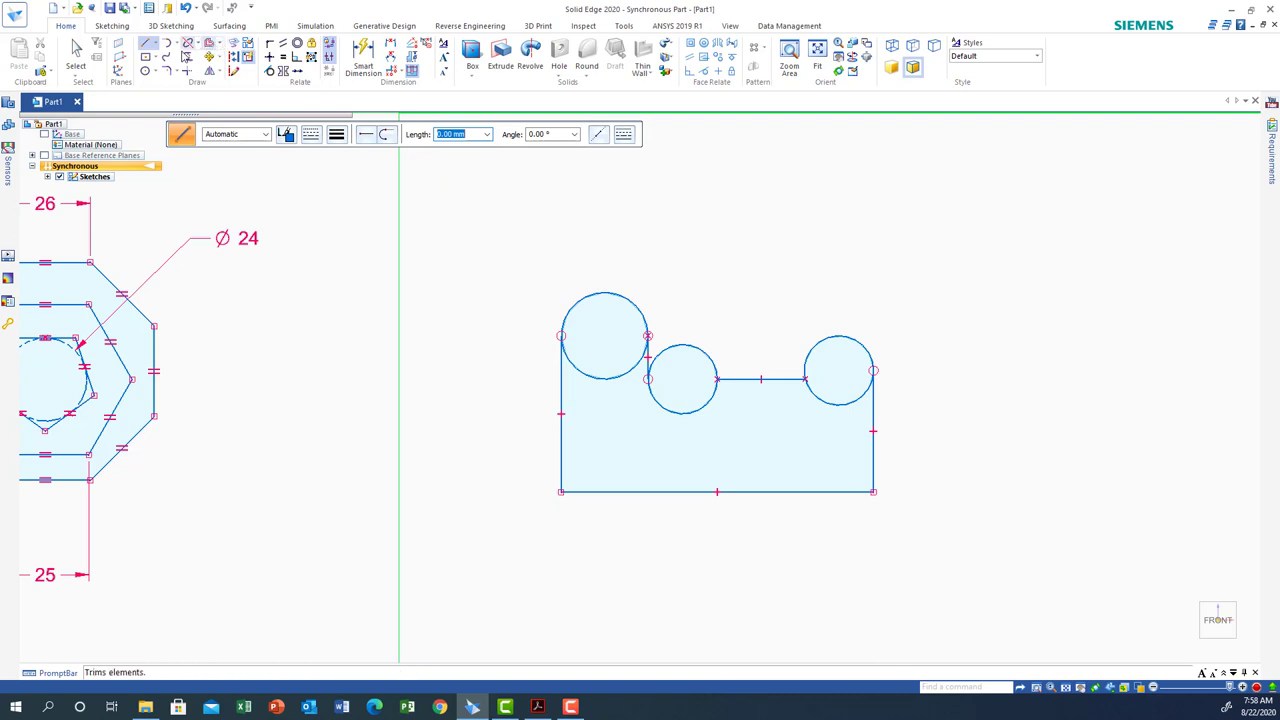
- Trim away the upper half of the middle 20 mm circle, leaving the concave arc in the plate's upper edge
{"action": "left_click", "coordinate": [187, 56]}
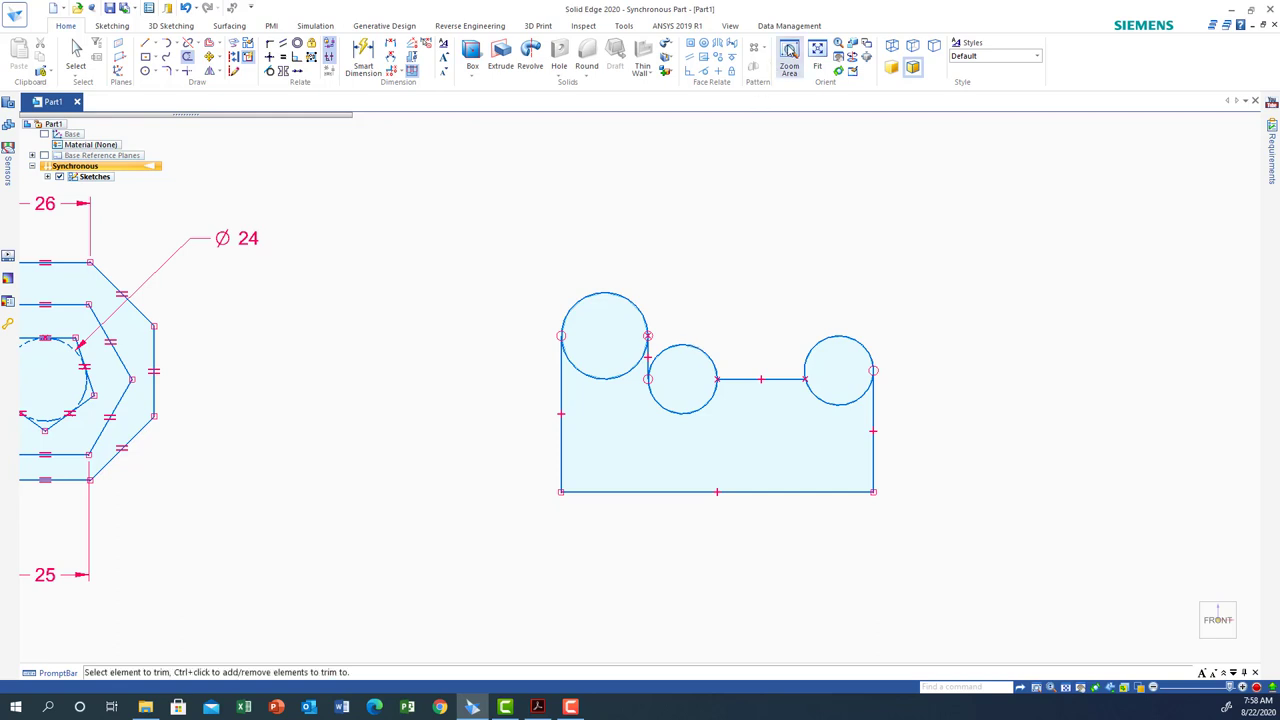
{"action": "left_click", "coordinate": [789, 57]}
{"action": "mouse_move", "coordinate": [552, 270]}
{"action": "left_mouse_down"}
{"action": "mouse_move", "coordinate": [646, 426]}
{"action": "mouse_move", "coordinate": [847, 511]}
{"action": "left_mouse_up"}
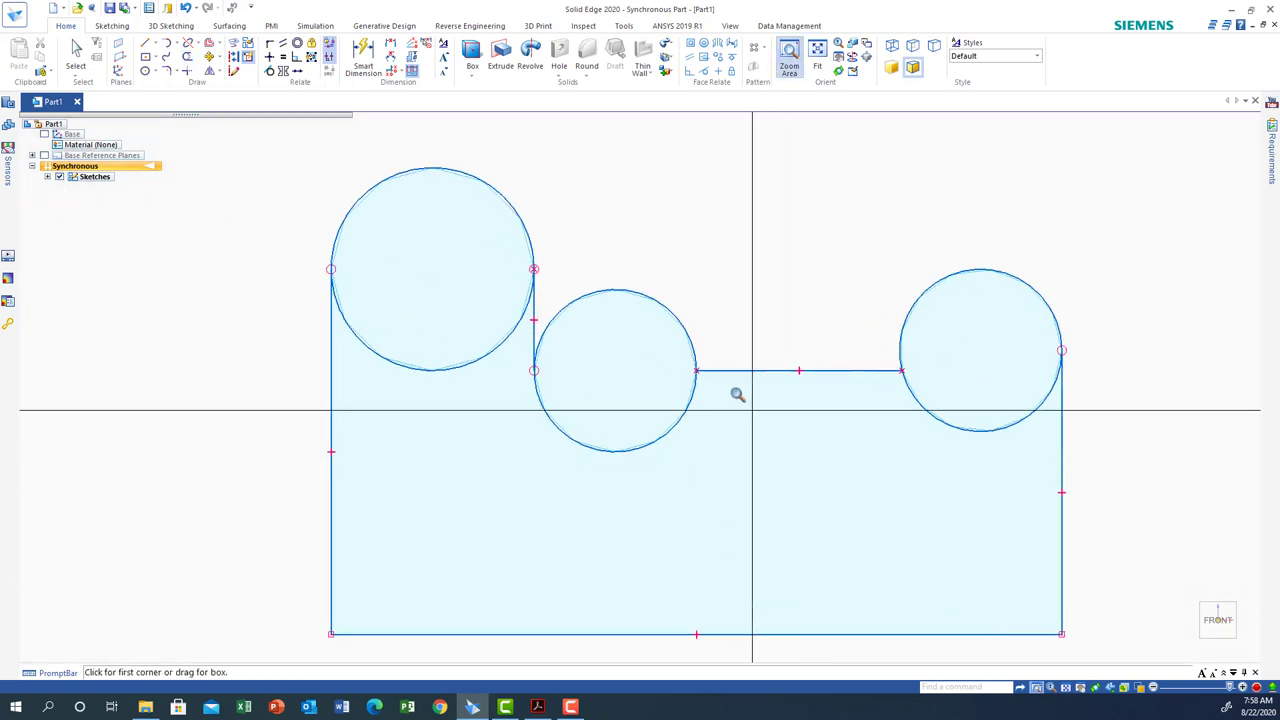
{"action": "left_click", "coordinate": [187, 56]}
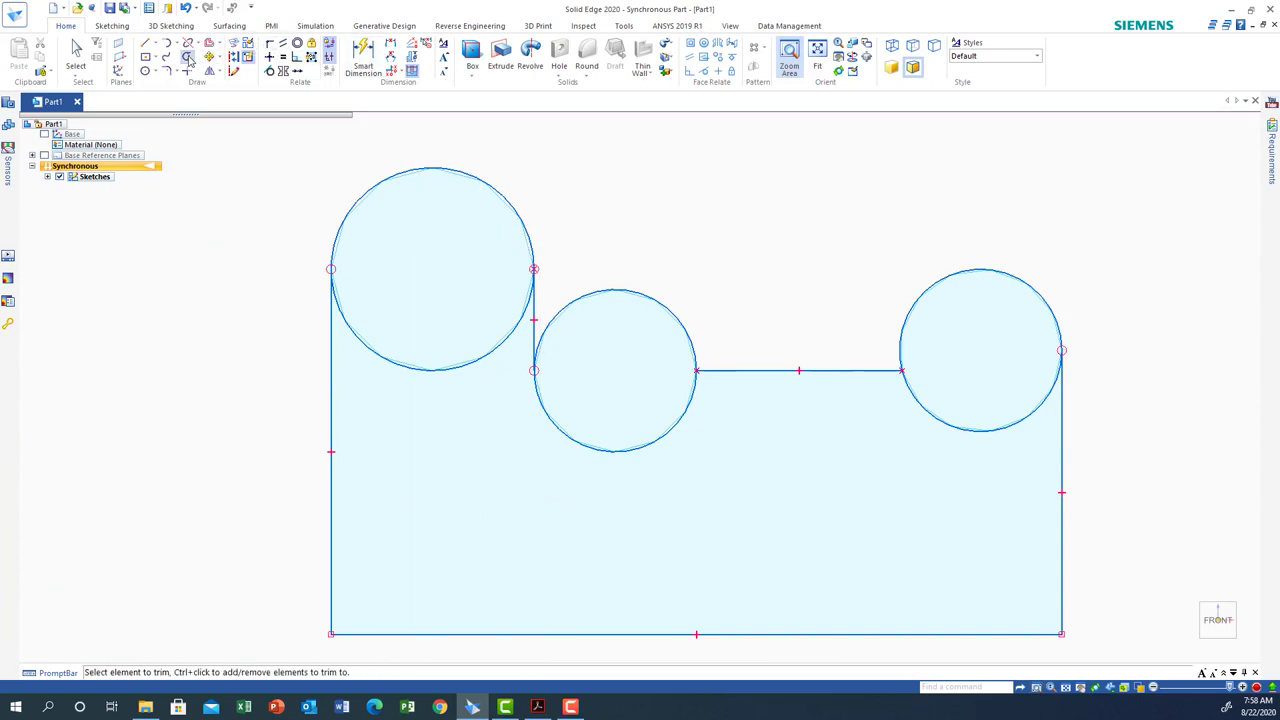
{"action": "left_click", "coordinate": [623, 289]}
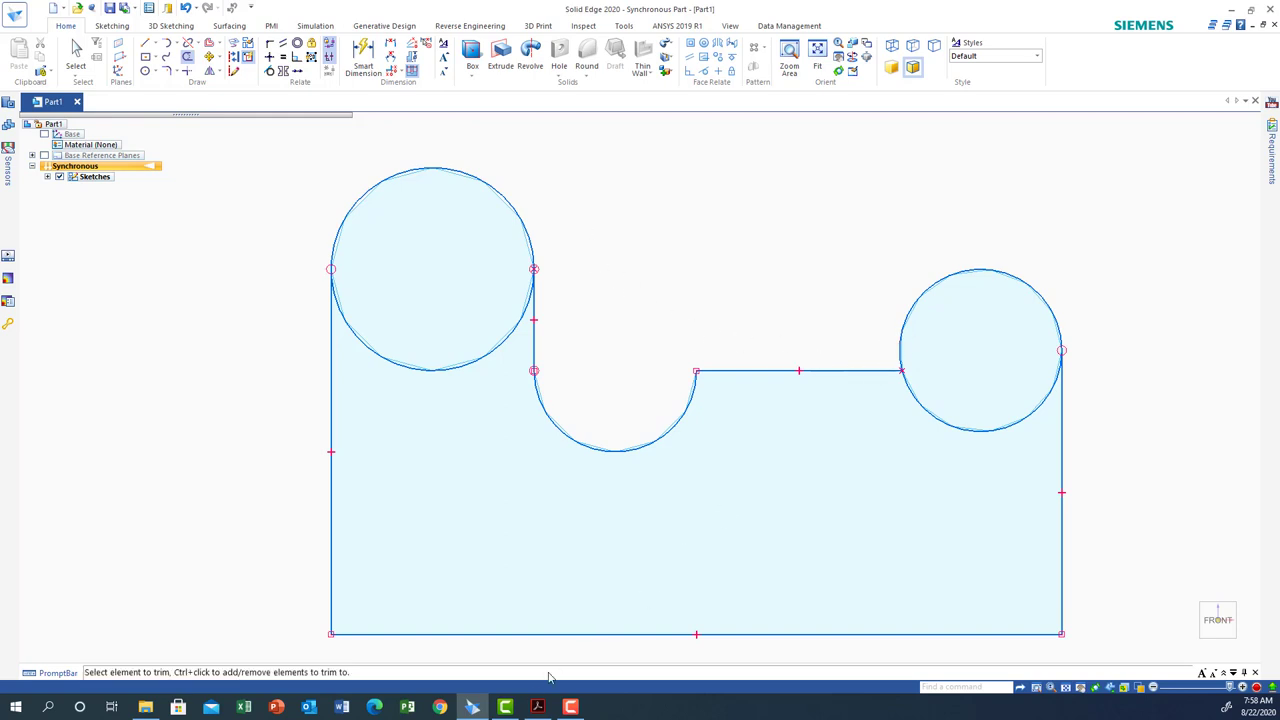
- Check the reference PDF and add a 2.5 mm radius fillet between the horizontal line and the right-hand circle
{"action": "left_click", "coordinate": [538, 707]}
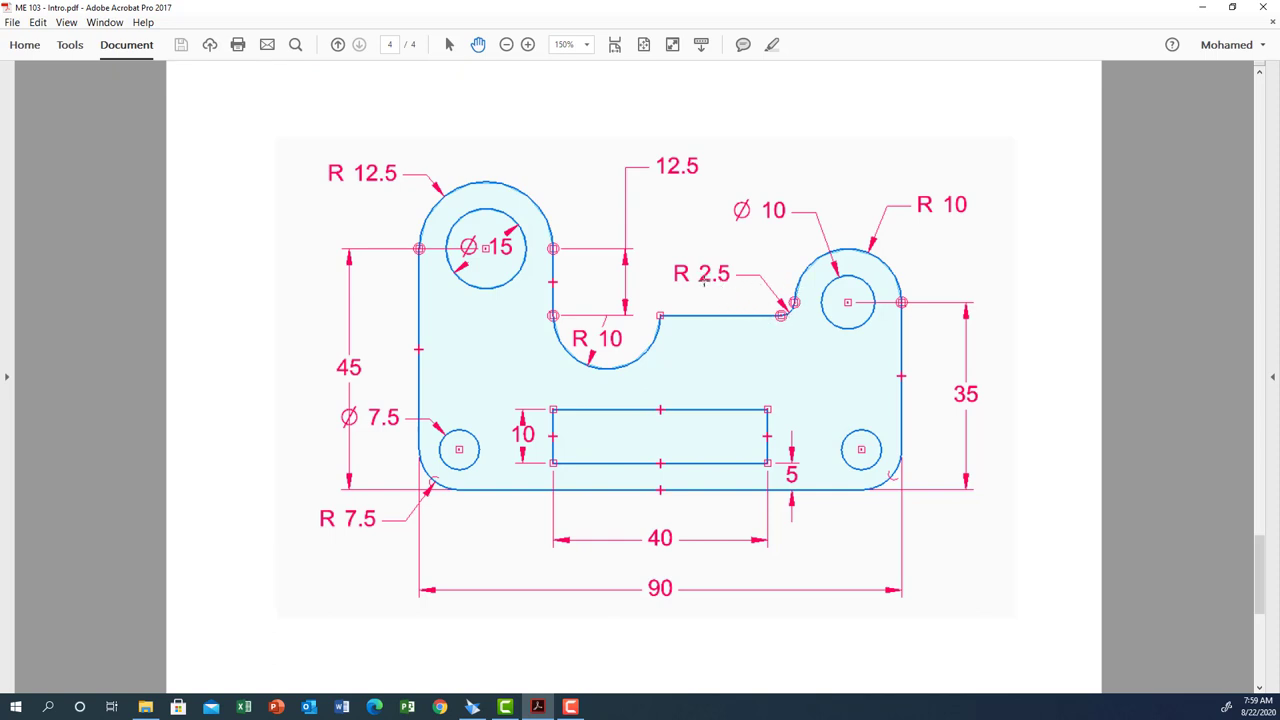
{"action": "left_click", "coordinate": [472, 707]}
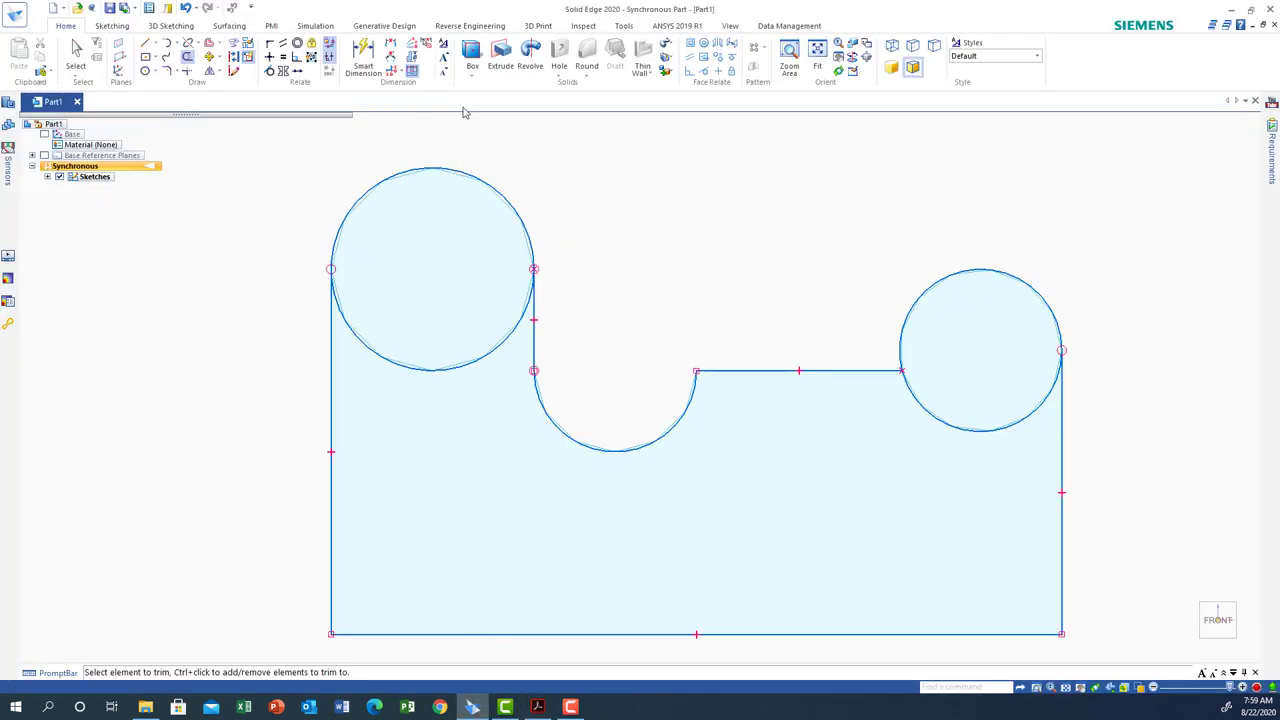
{"action": "left_click", "coordinate": [177, 74]}
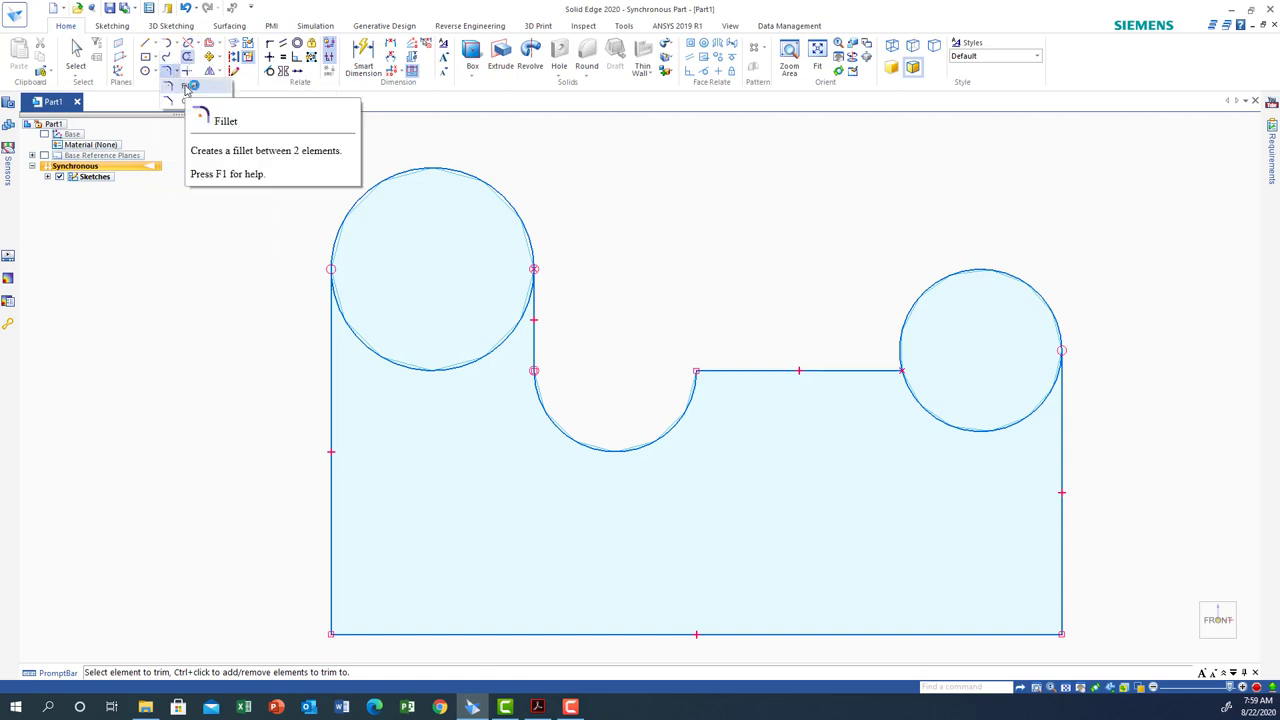
{"action": "left_click", "coordinate": [187, 88]}
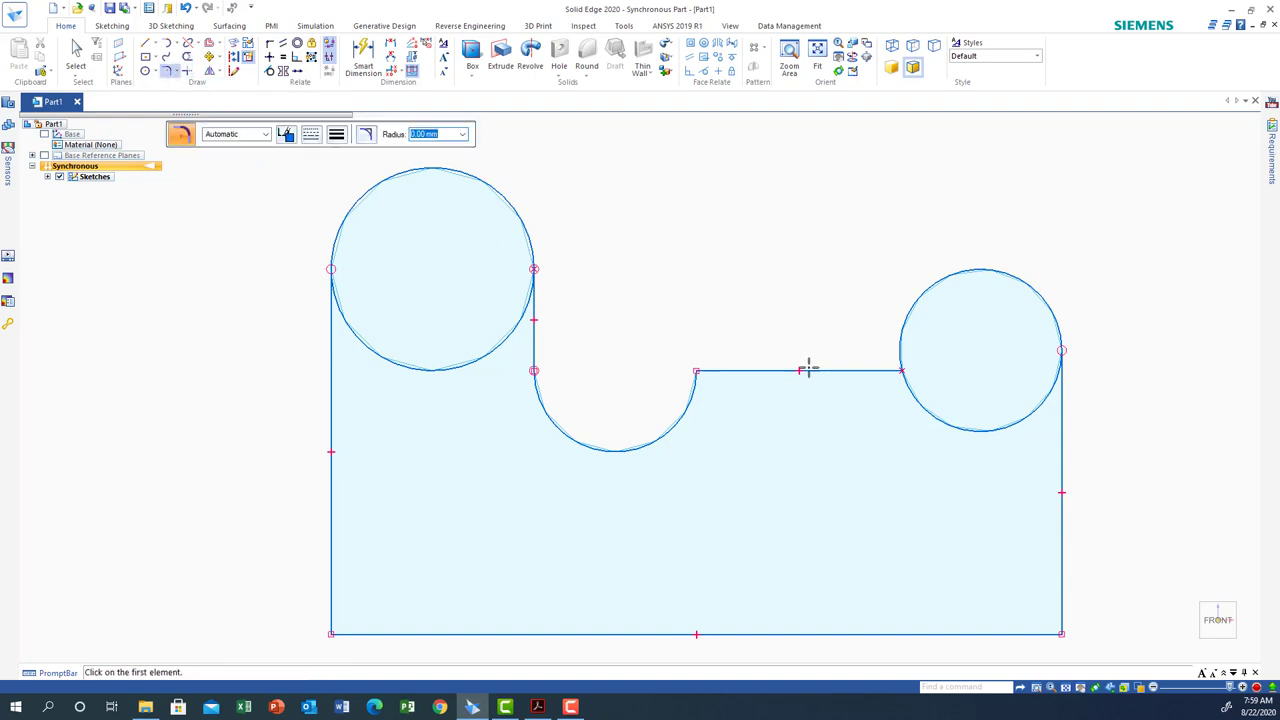
{"action": "left_click", "coordinate": [878, 371]}
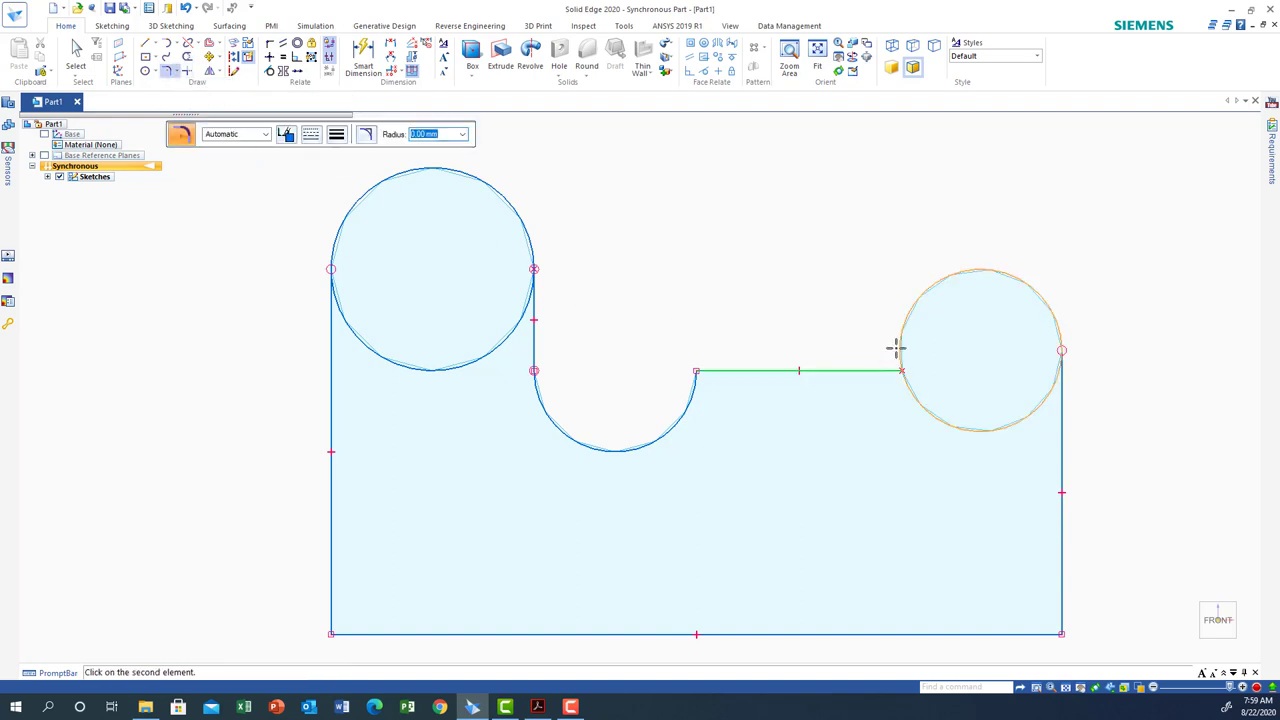
{"action": "left_click", "coordinate": [900, 350]}
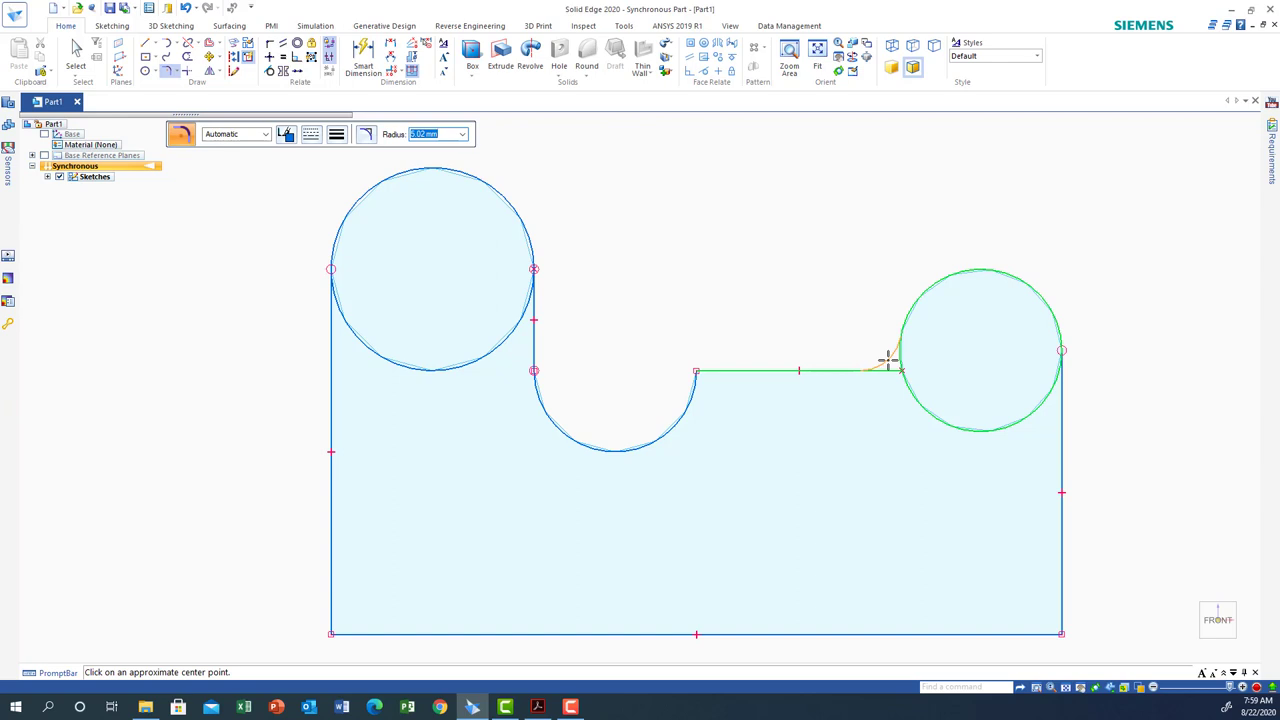
{"action": "type", "text": "2.5"}
{"action": "key", "text": "Return"}
{"action": "left_click", "coordinate": [888, 362]}
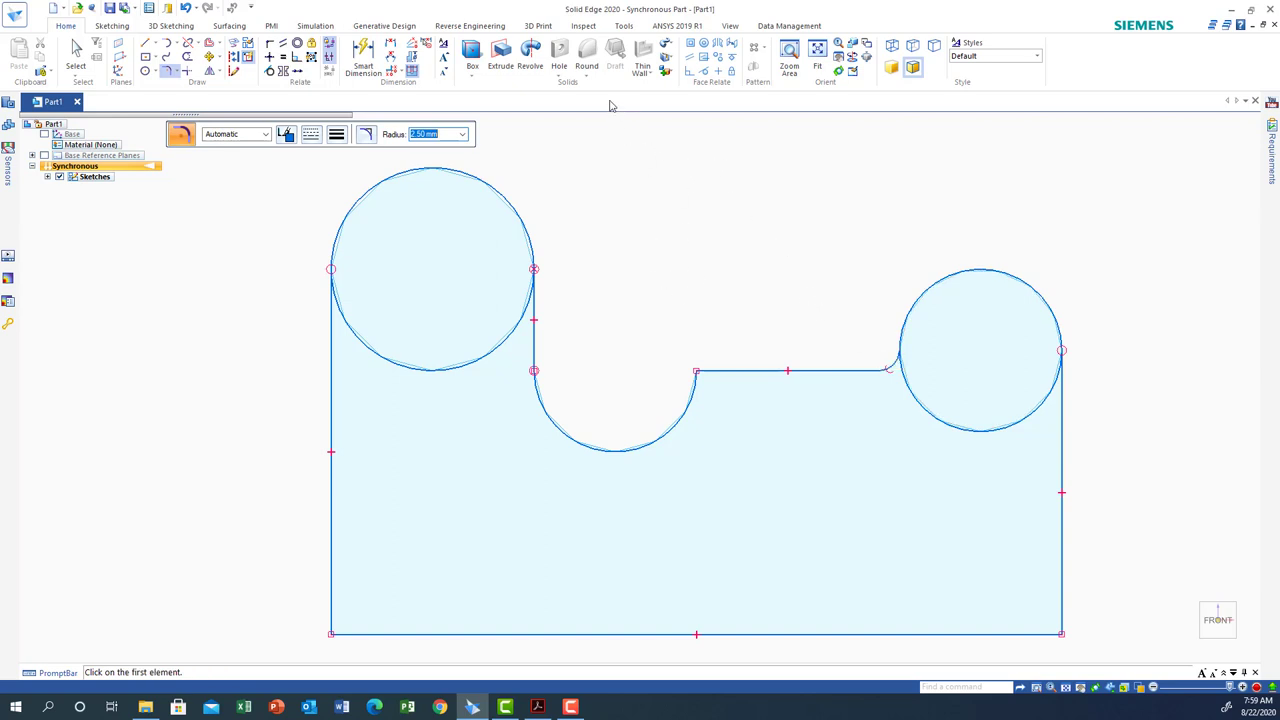
- Trim away the lower portions of the right-hand and left-hand circles inside the plate outline
{"action": "left_click", "coordinate": [187, 56]}
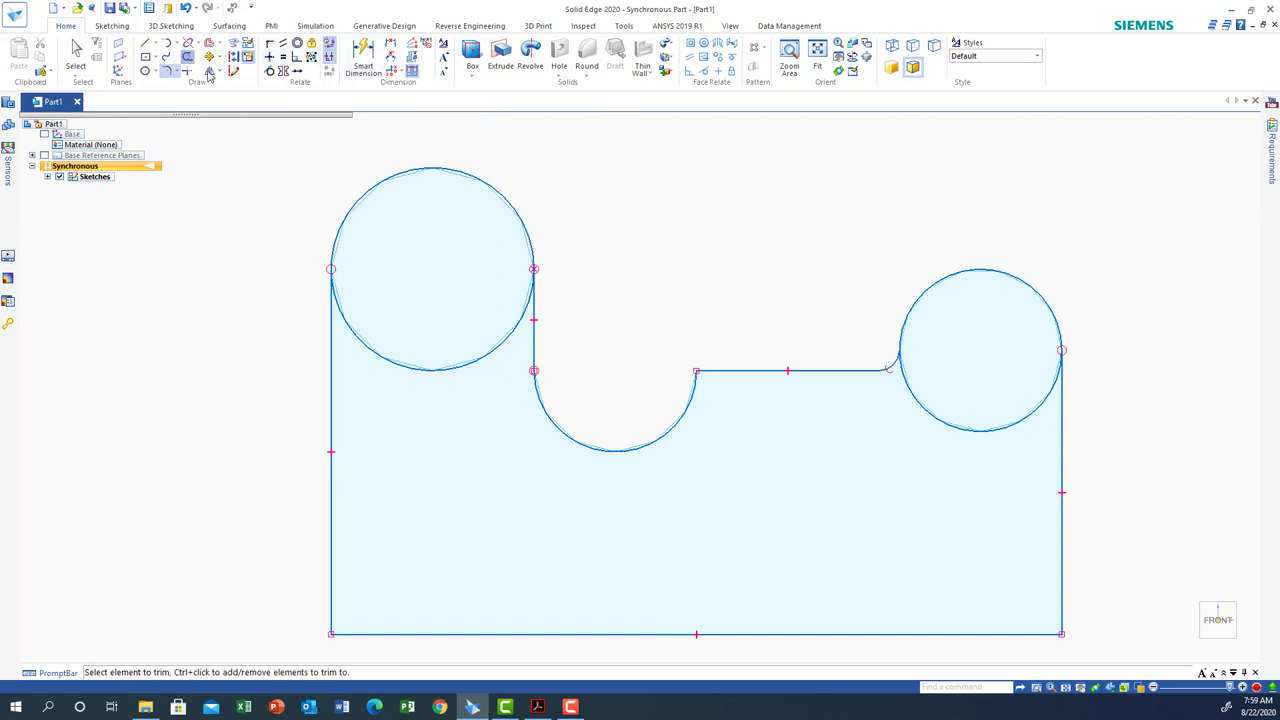
{"action": "left_click", "coordinate": [957, 427]}
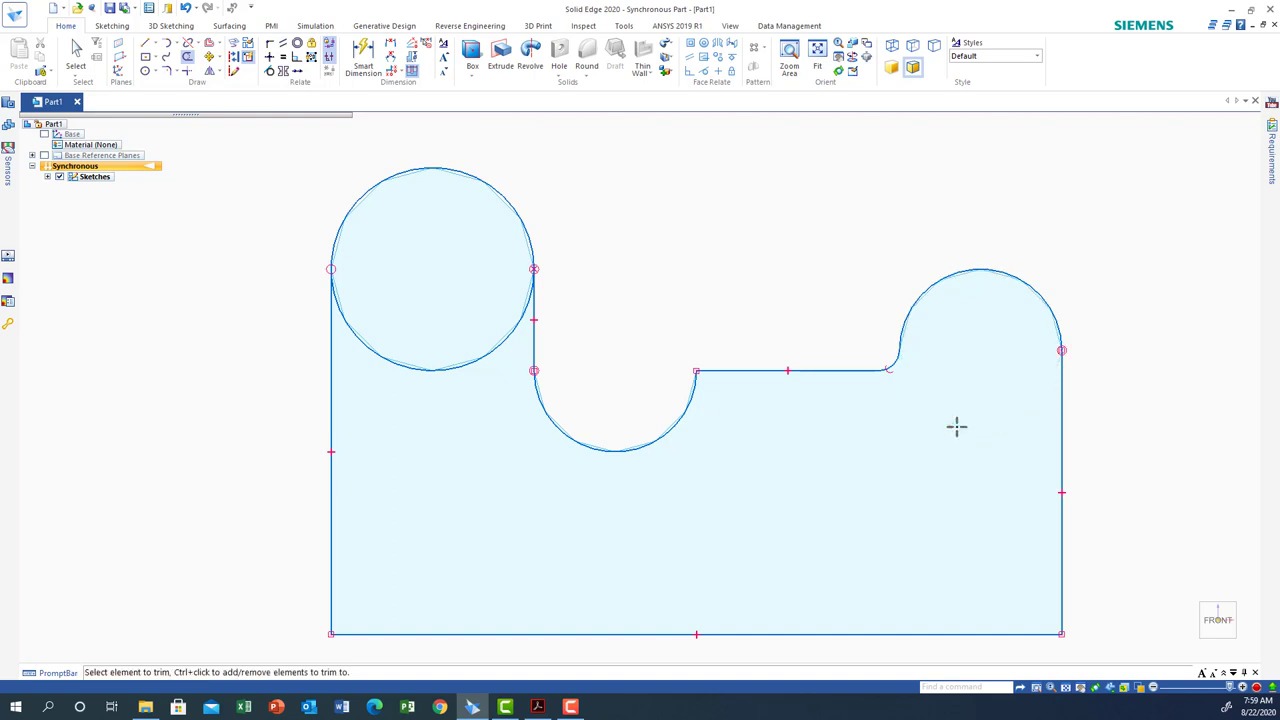
{"action": "left_click", "coordinate": [431, 370]}
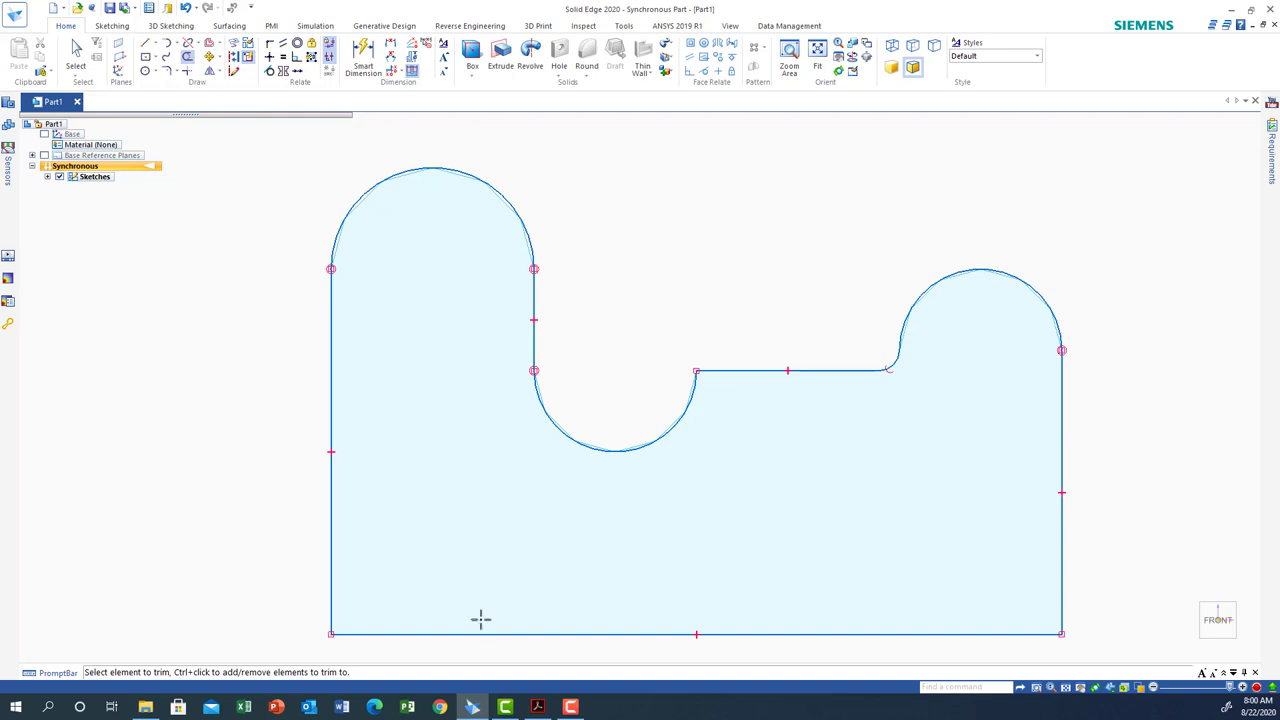
- Check the reference PDF and draw a 15 mm diameter circle centred on the plate's large upper-left arc
{"action": "left_click", "coordinate": [537, 707]}
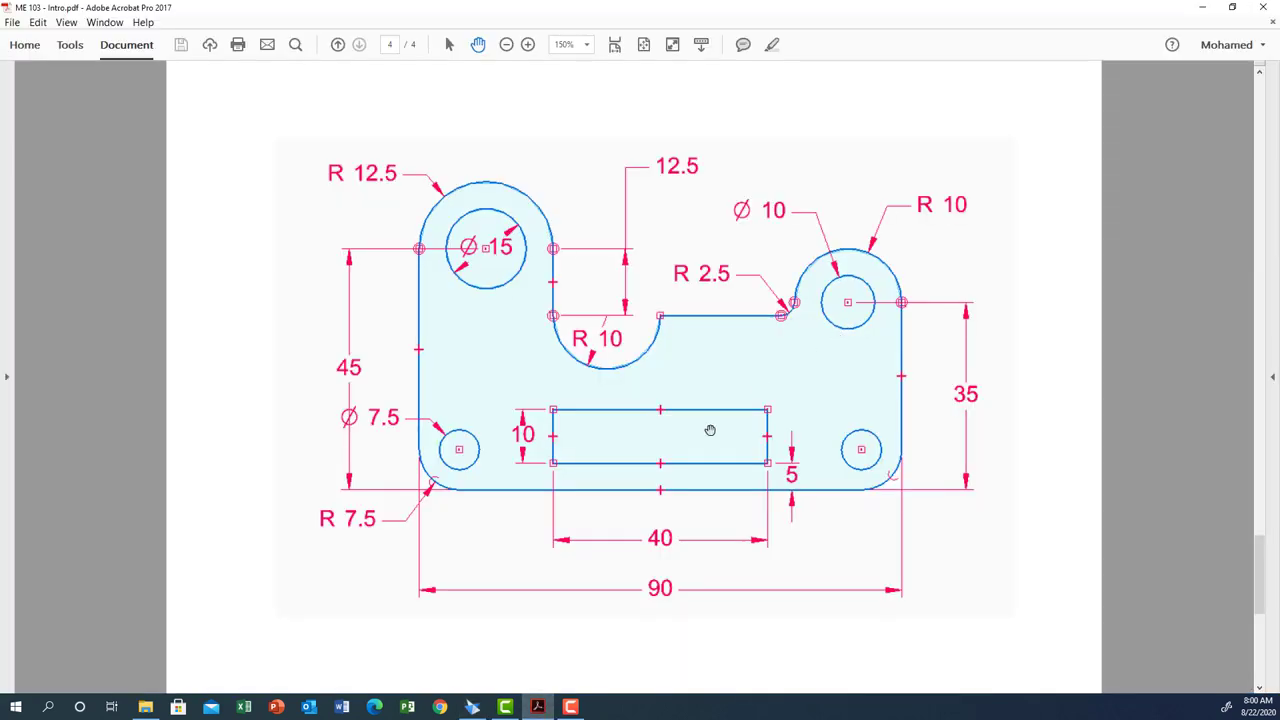
{"action": "left_click", "coordinate": [505, 707]}
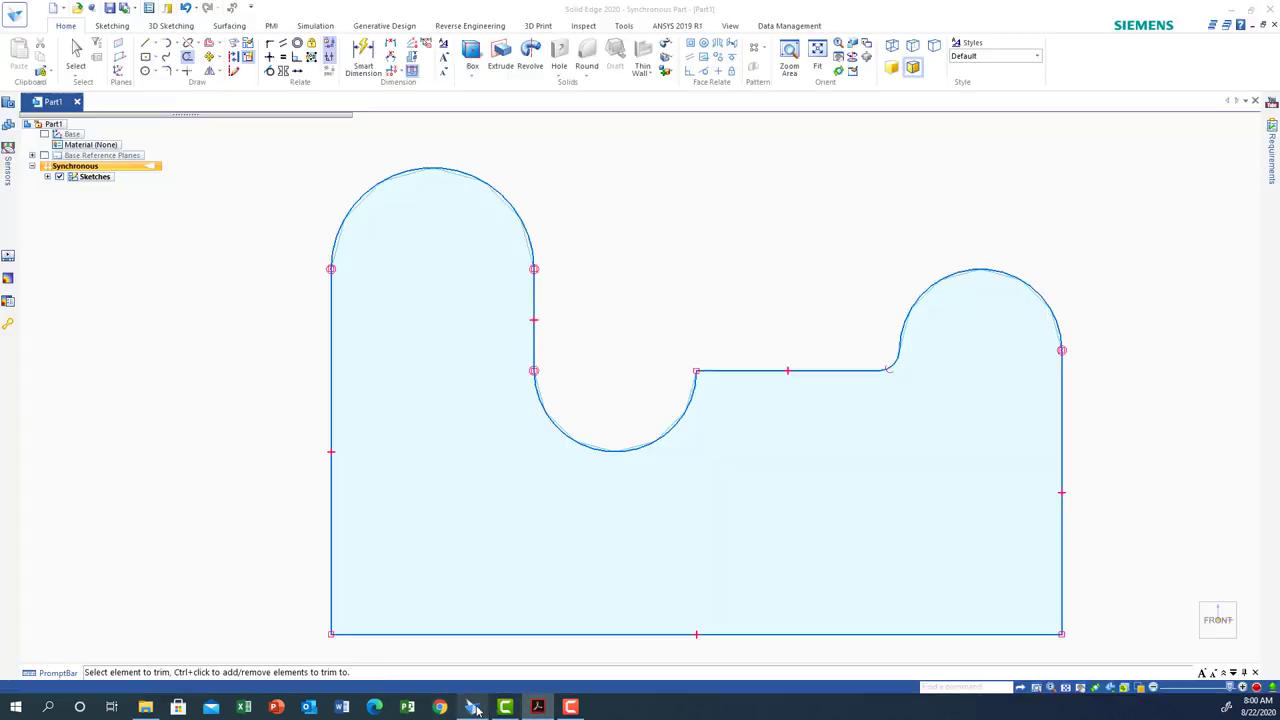
{"action": "left_click", "coordinate": [150, 72]}
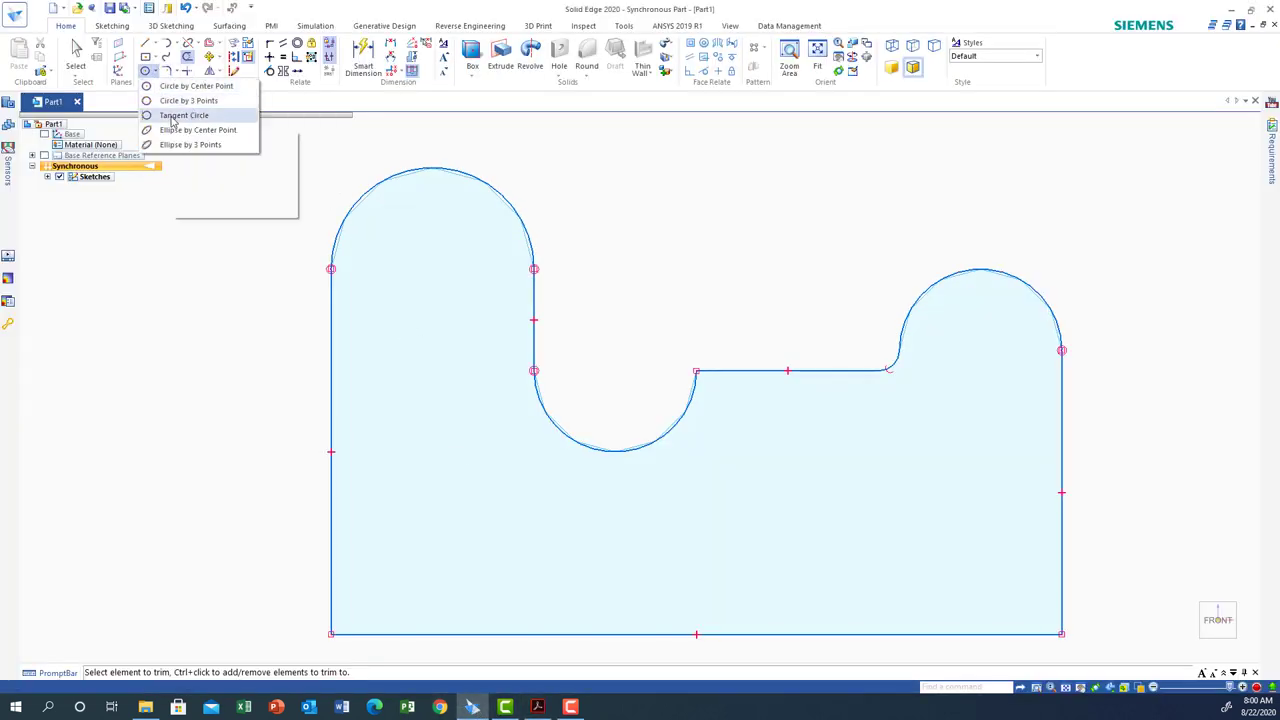
{"action": "left_click", "coordinate": [185, 86]}
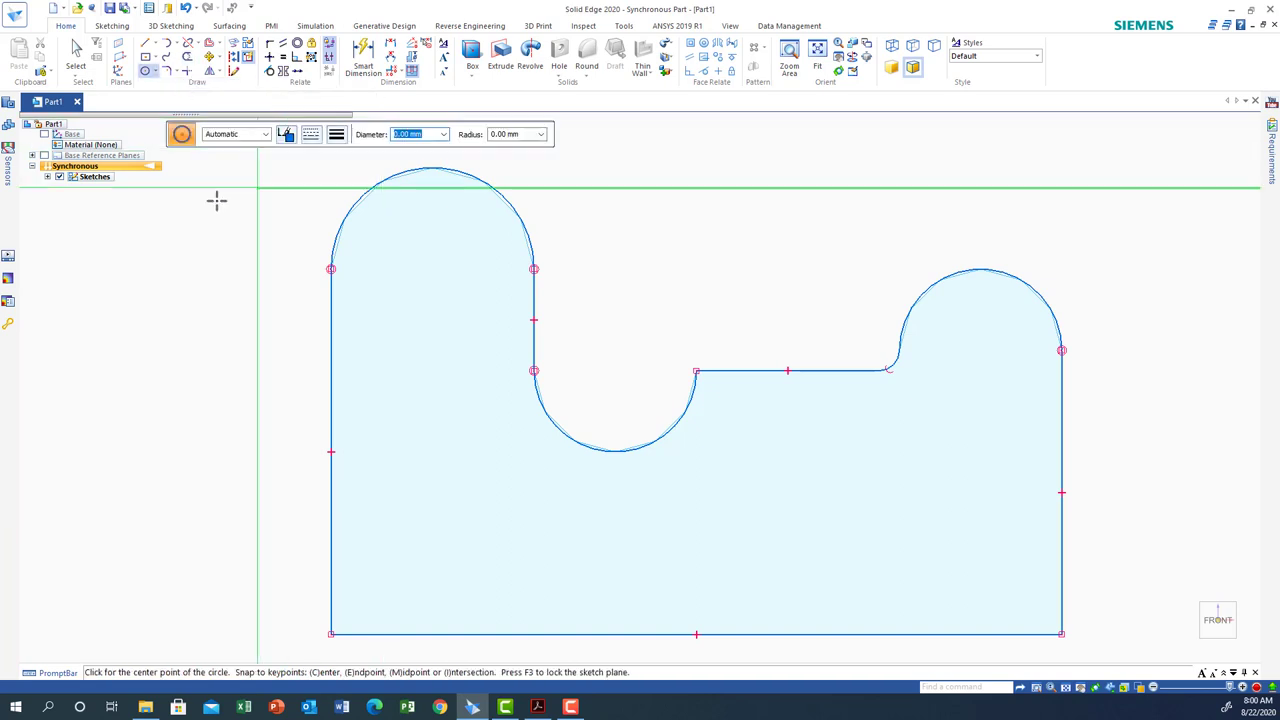
{"action": "type", "text": "1"}
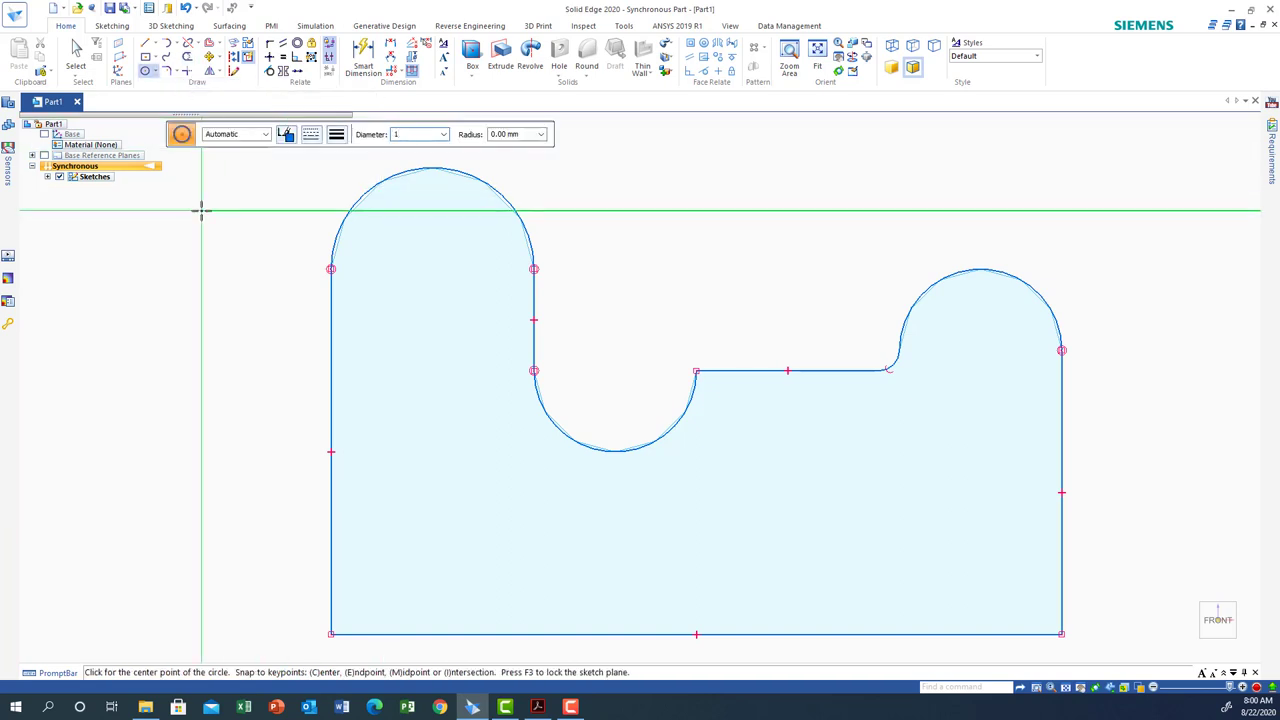
{"action": "type", "text": "5"}
{"action": "key", "text": "Return"}
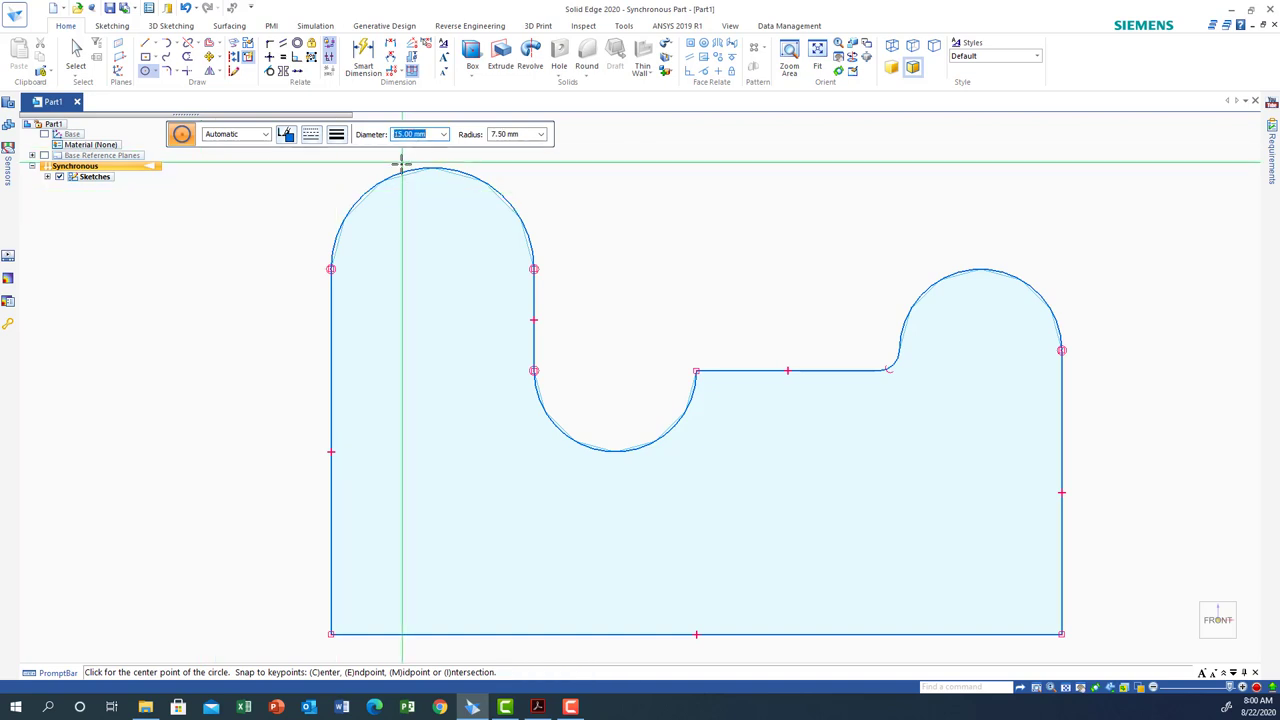
{"action": "left_click", "coordinate": [432, 268]}
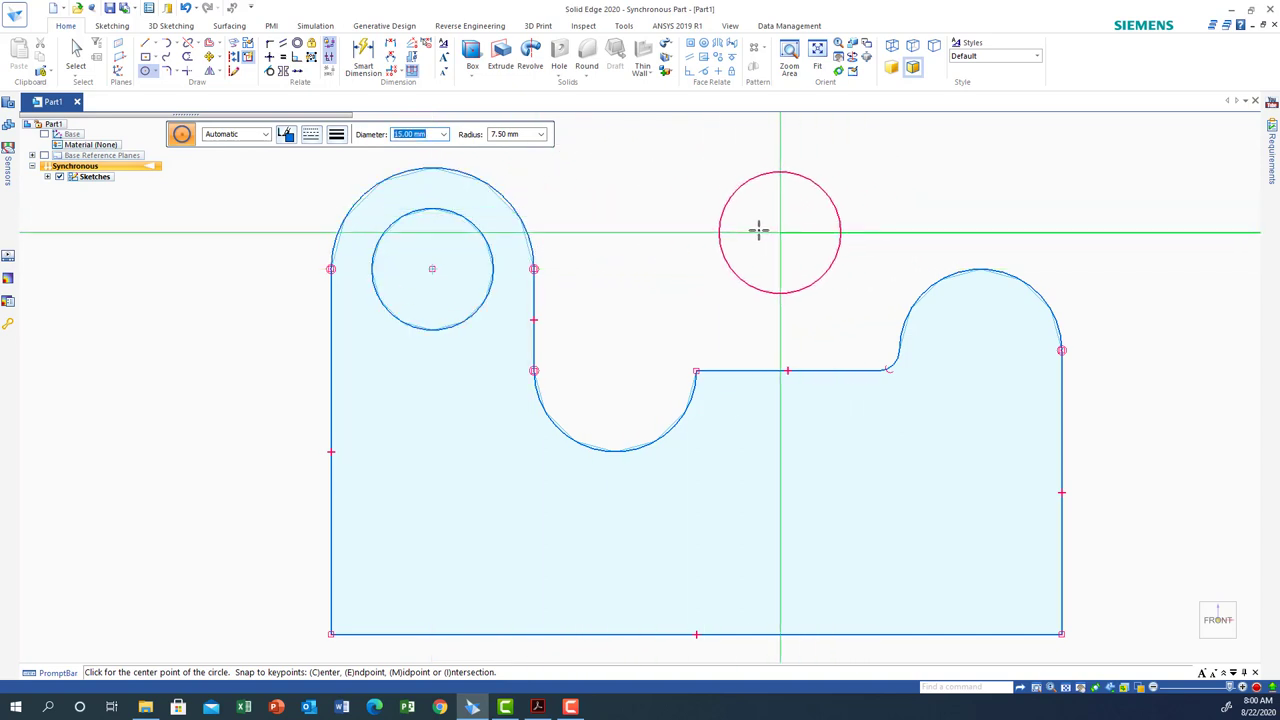
- Draw a 10 mm diameter circle centred on the plate's right-hand arc and end the circle command
{"action": "type", "text": "1"}
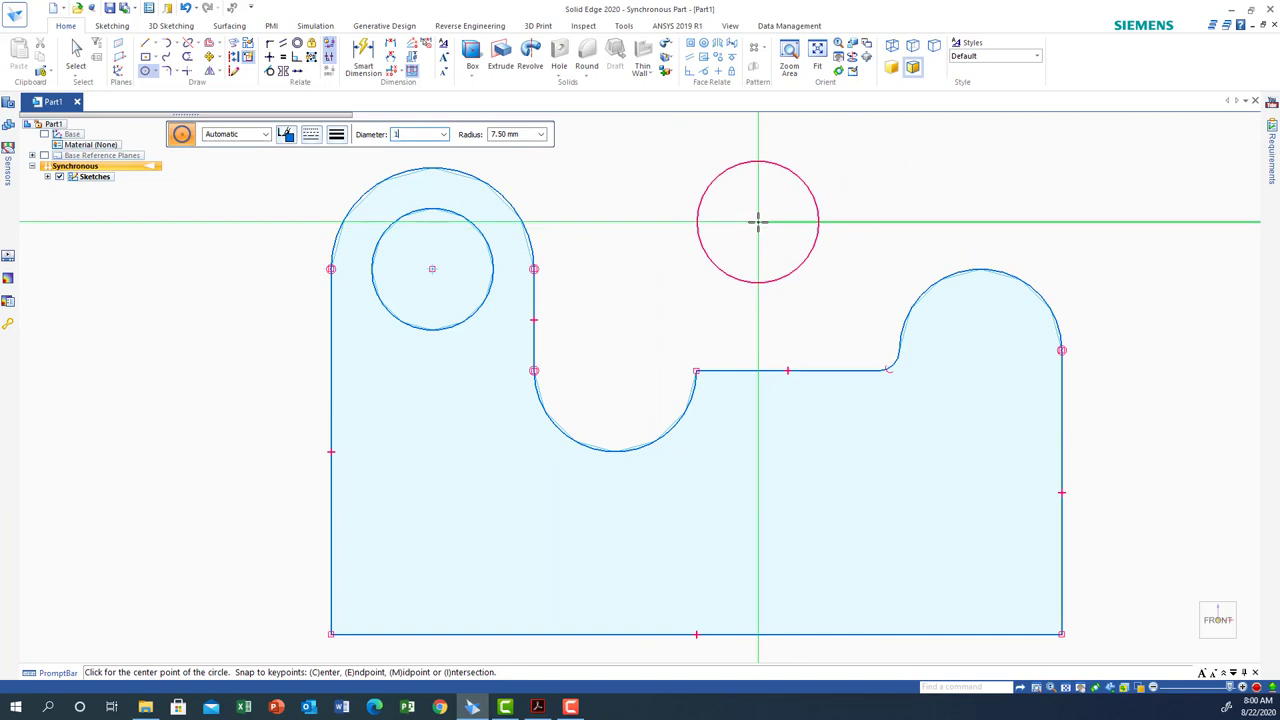
{"action": "type", "text": "0"}
{"action": "key", "text": "Return"}
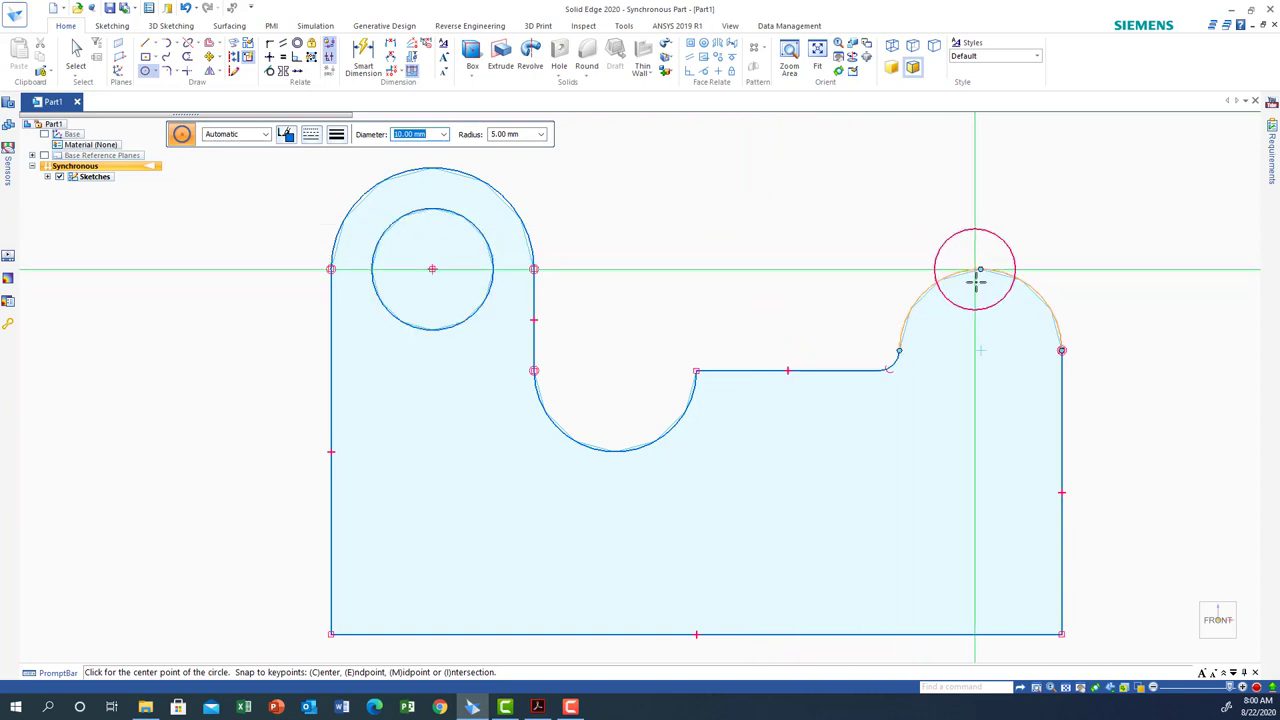
{"action": "left_click", "coordinate": [981, 349]}
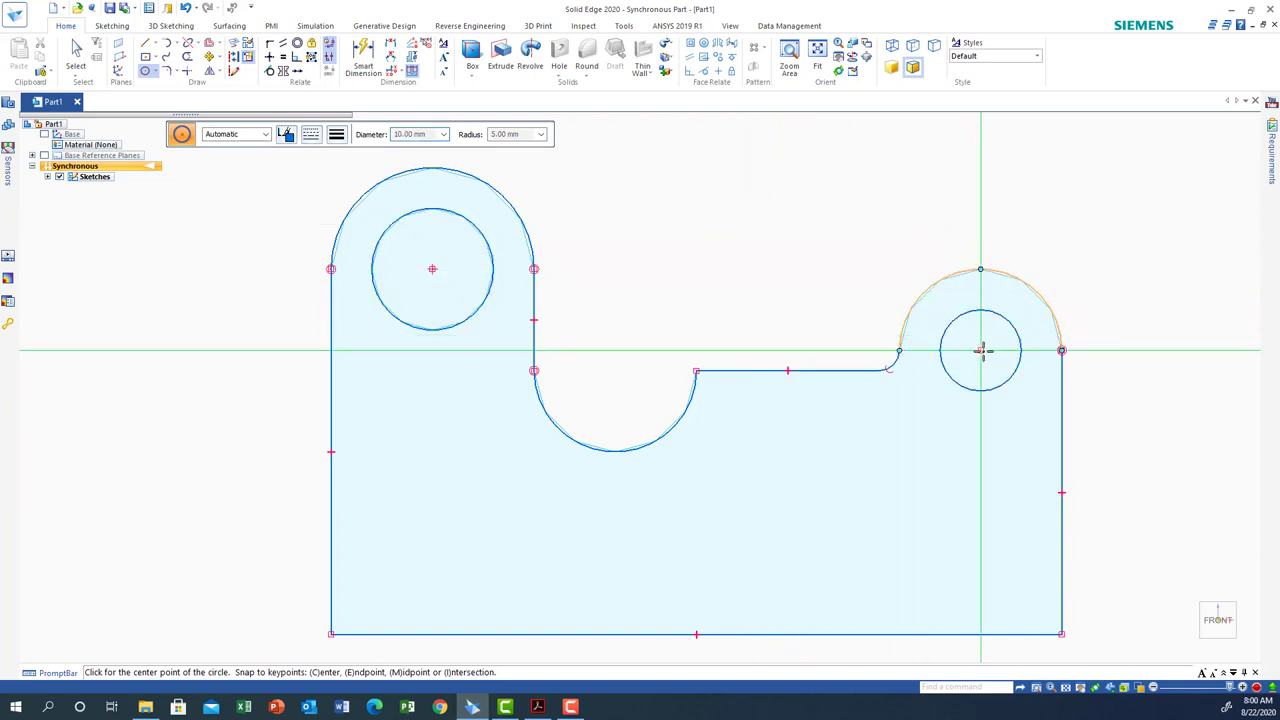
{"action": "key", "text": "Escape"}
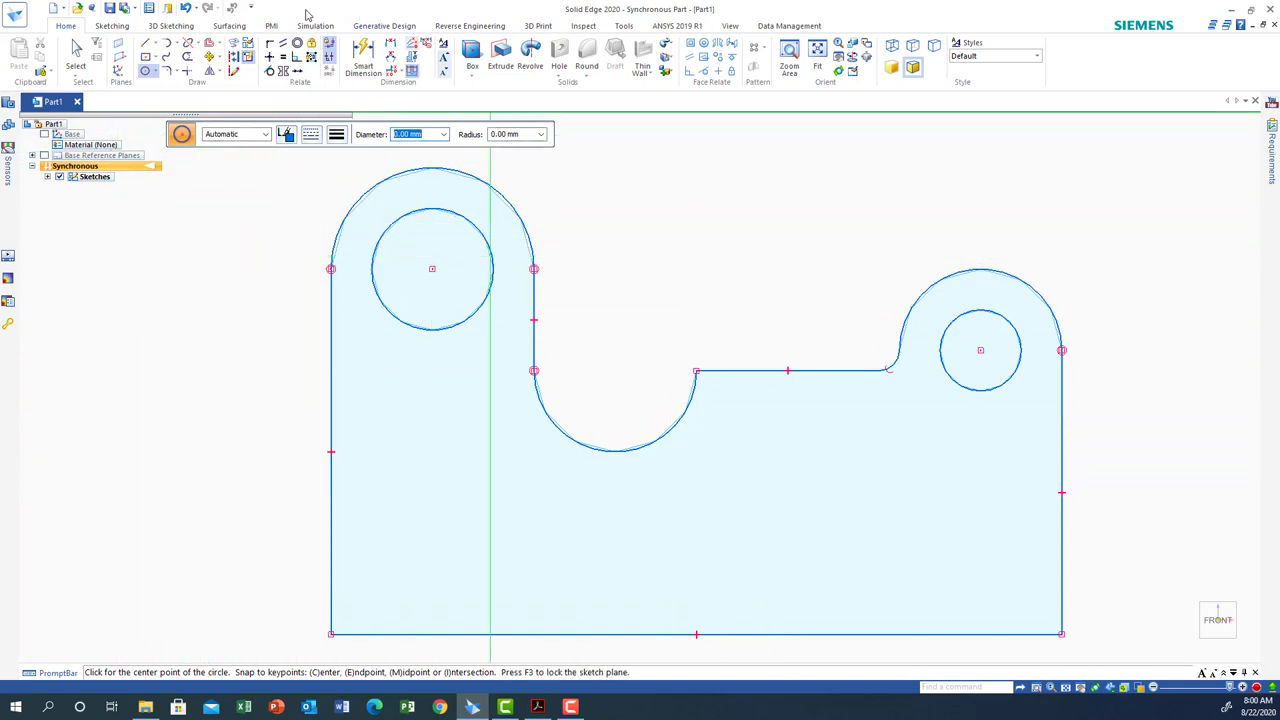
- Dimension the radius of the large left-hand arc and the diameter of the hole inside it
{"action": "left_click", "coordinate": [363, 52]}
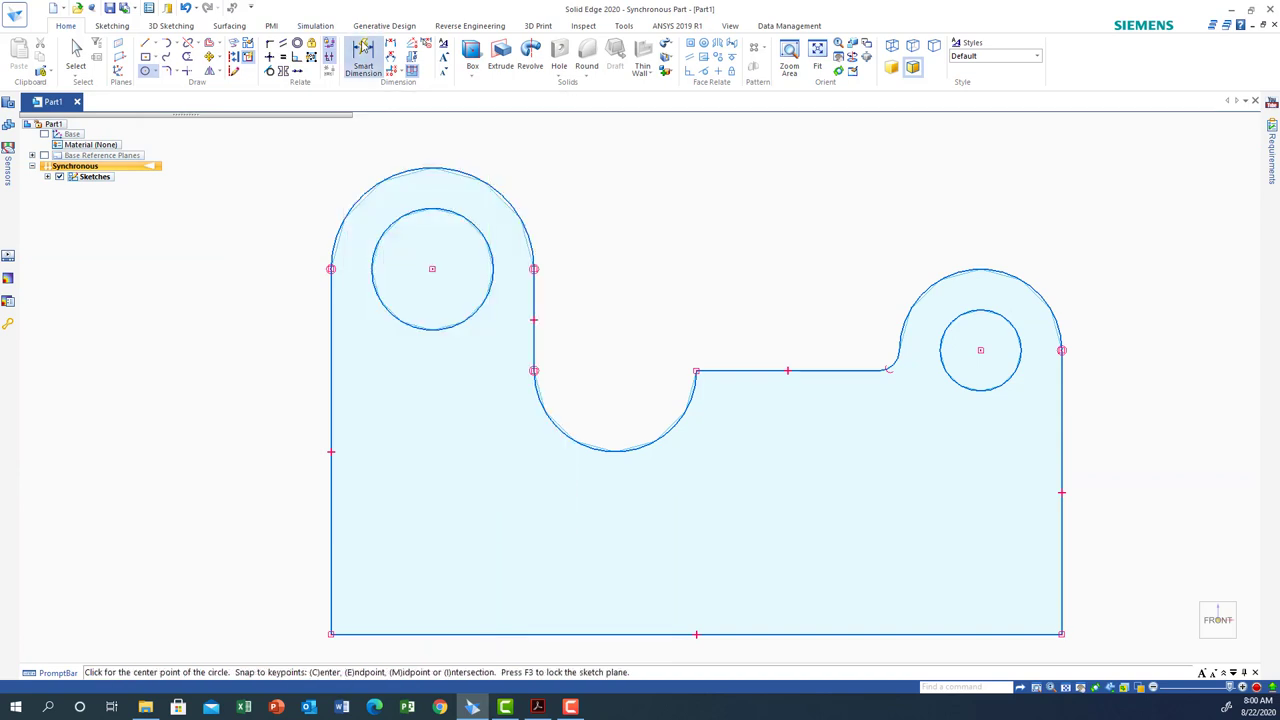
{"action": "left_click", "coordinate": [502, 190]}
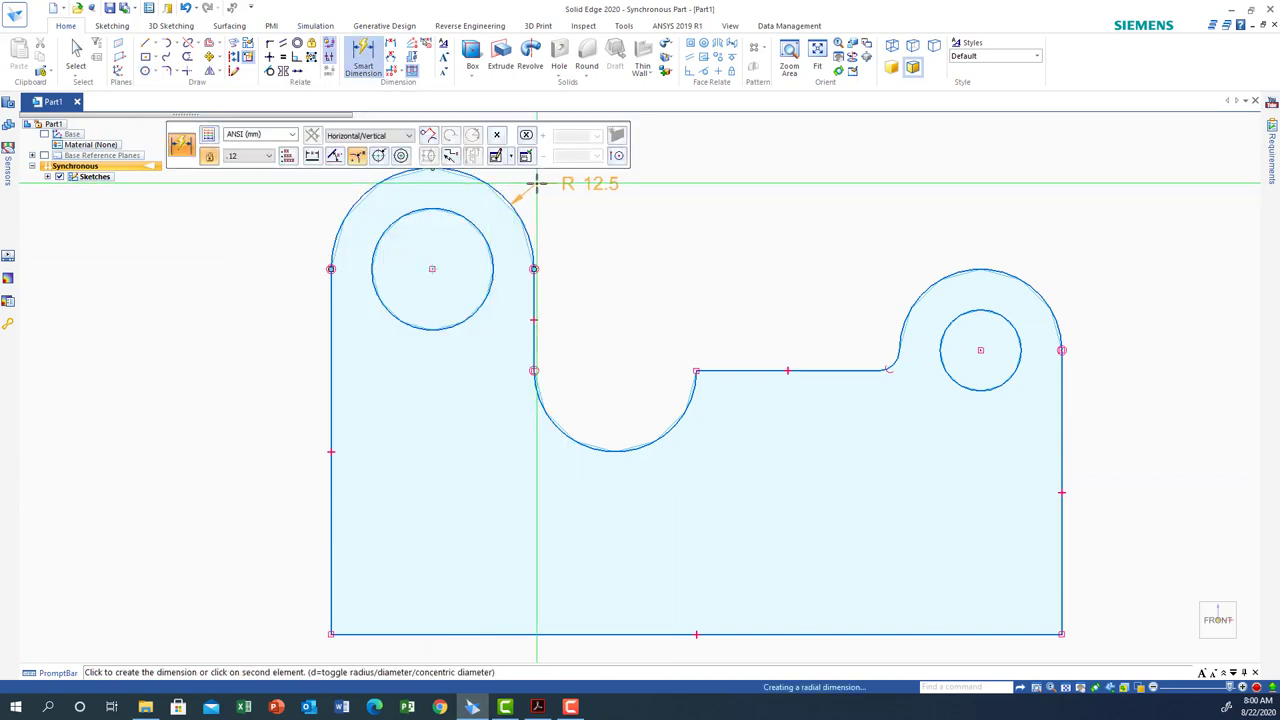
{"action": "left_click", "coordinate": [539, 181]}
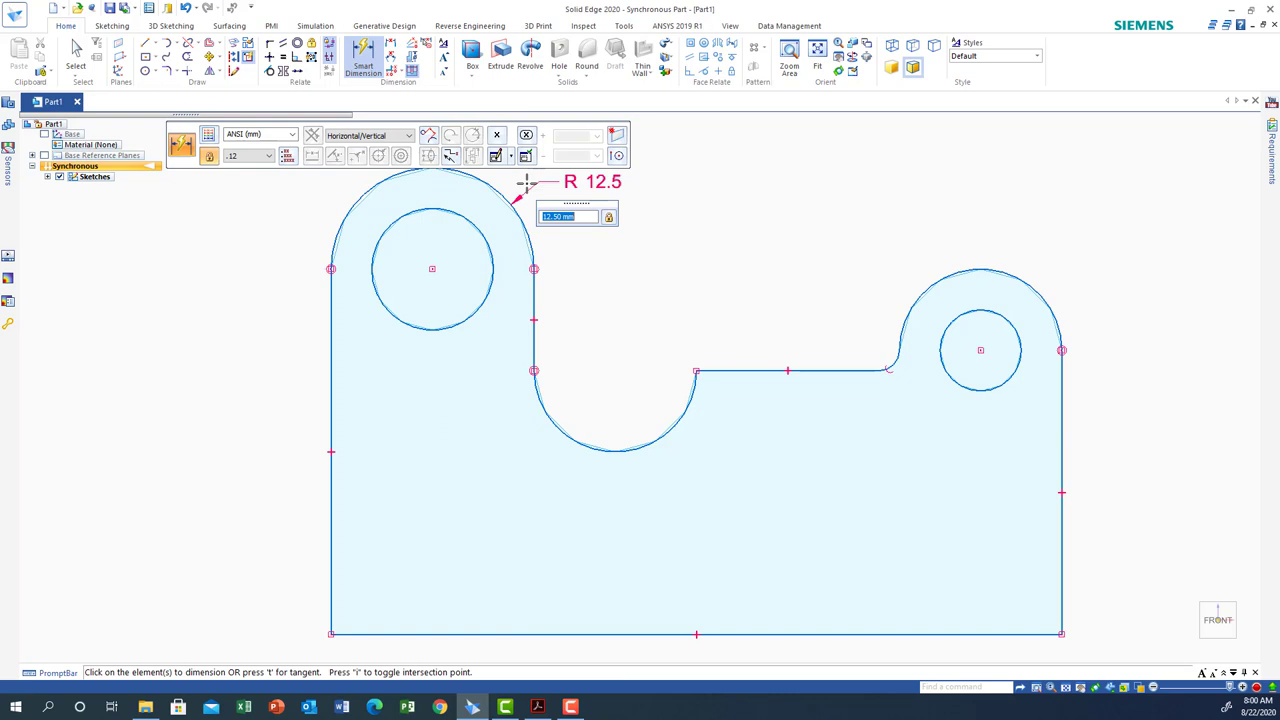
{"action": "left_click", "coordinate": [387, 220]}
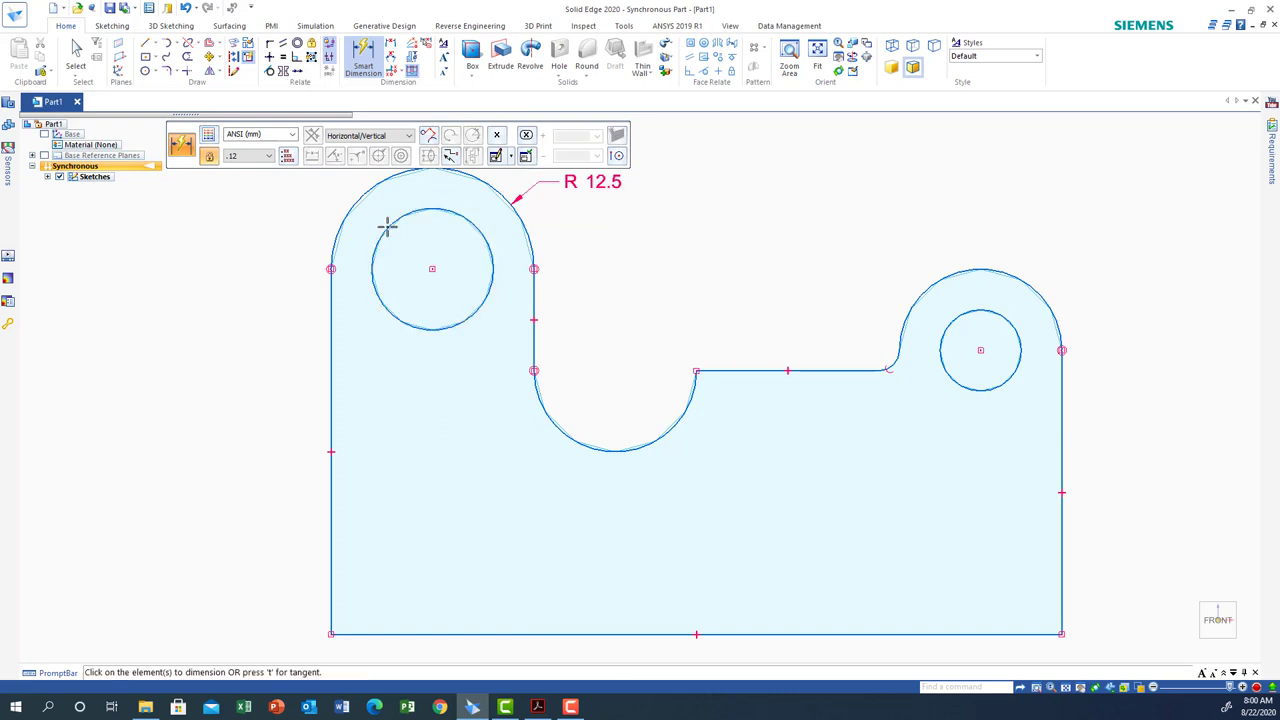
{"action": "left_click", "coordinate": [316, 186]}
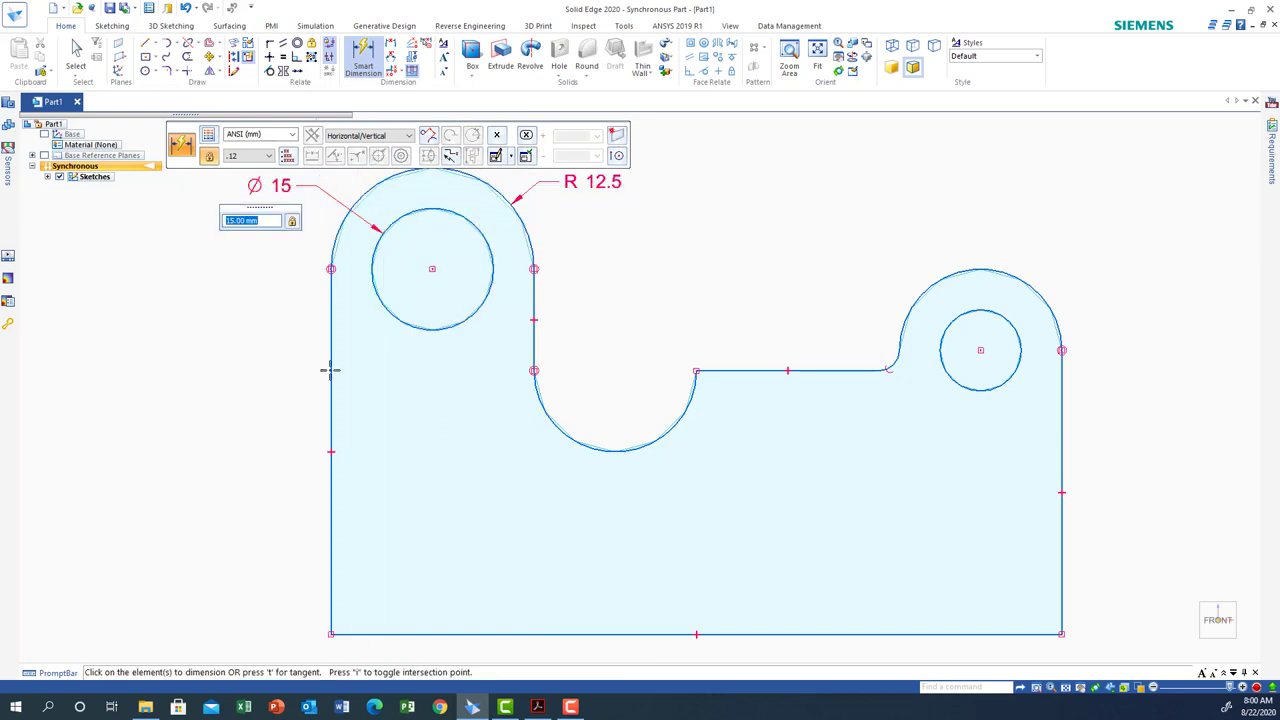
- Dimension the right-hand arc's radius, its concentric hole's diameter and the adjoining small fillet's radius
{"action": "left_click", "coordinate": [1019, 277]}
{"action": "left_click", "coordinate": [1057, 212]}
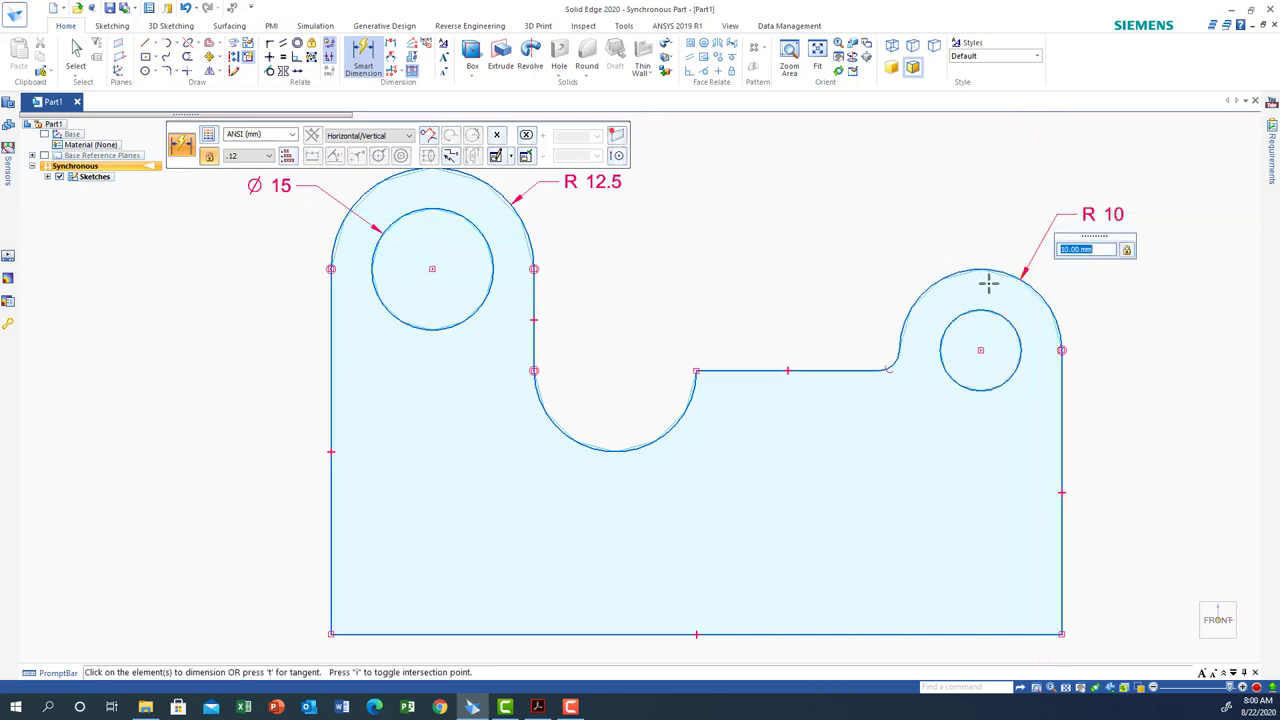
{"action": "left_click", "coordinate": [957, 317]}
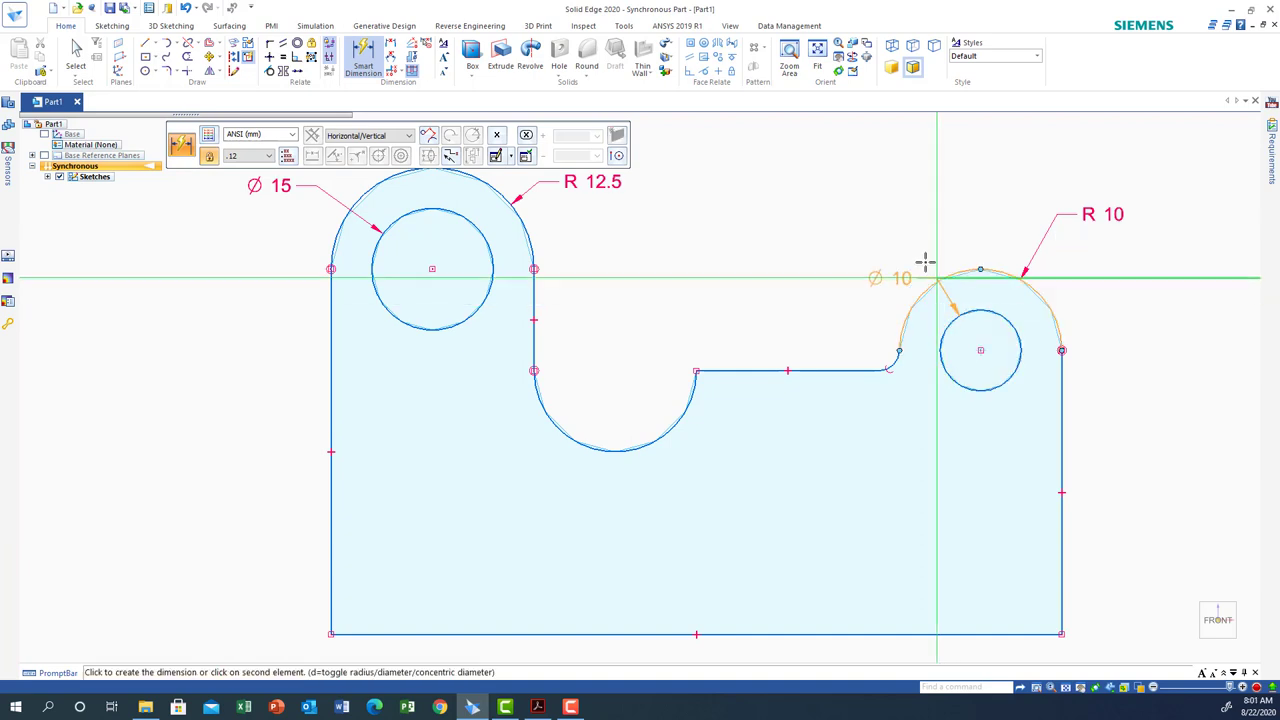
{"action": "left_click", "coordinate": [880, 225]}
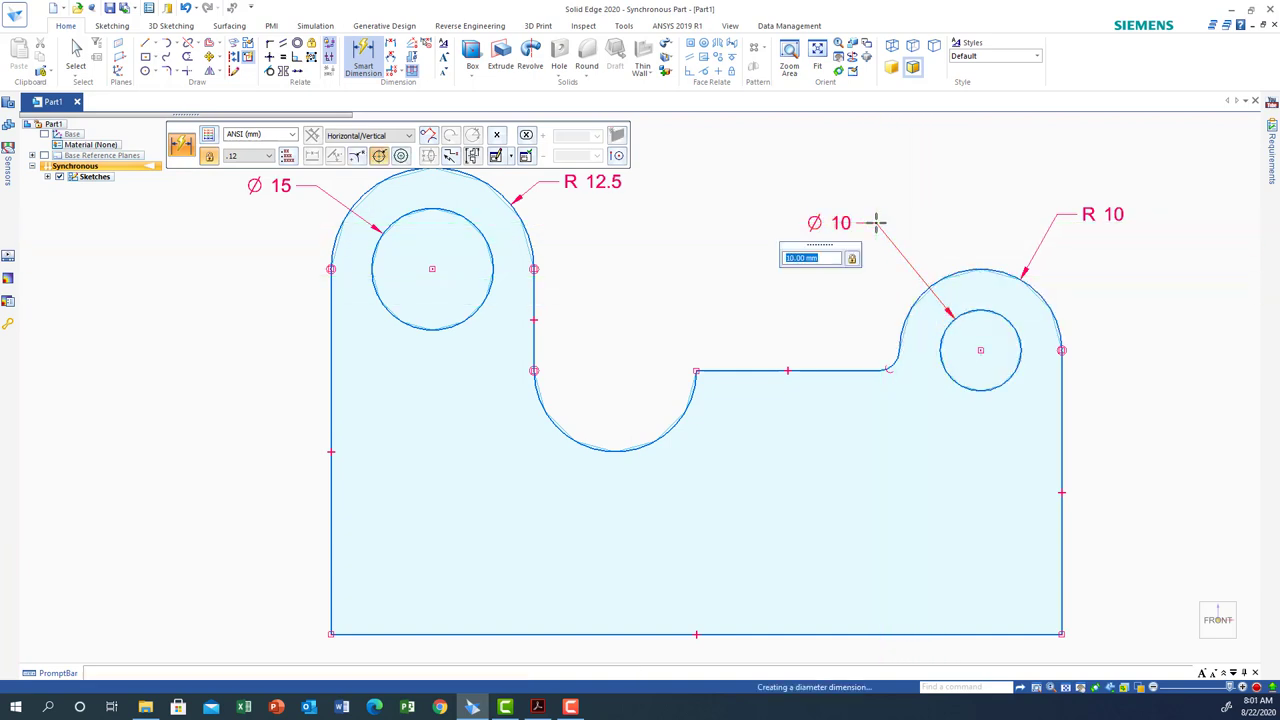
{"action": "left_click", "coordinate": [889, 364]}
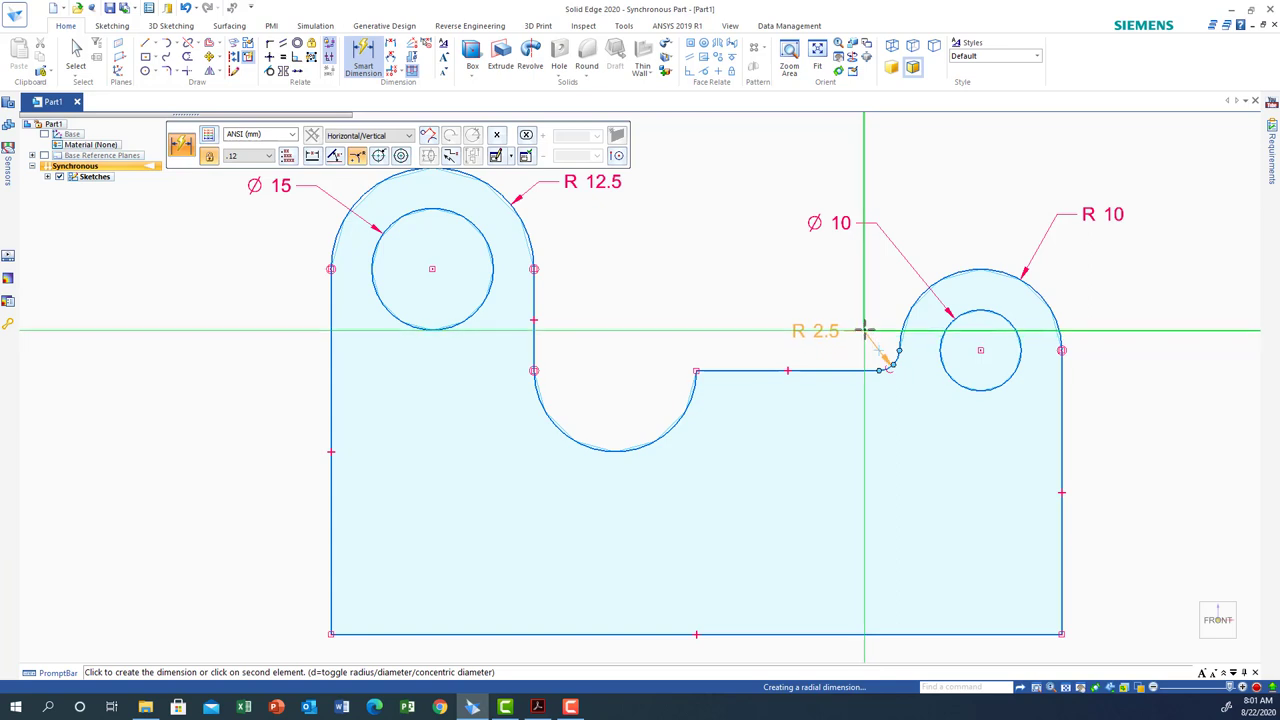
{"action": "left_click", "coordinate": [865, 328]}
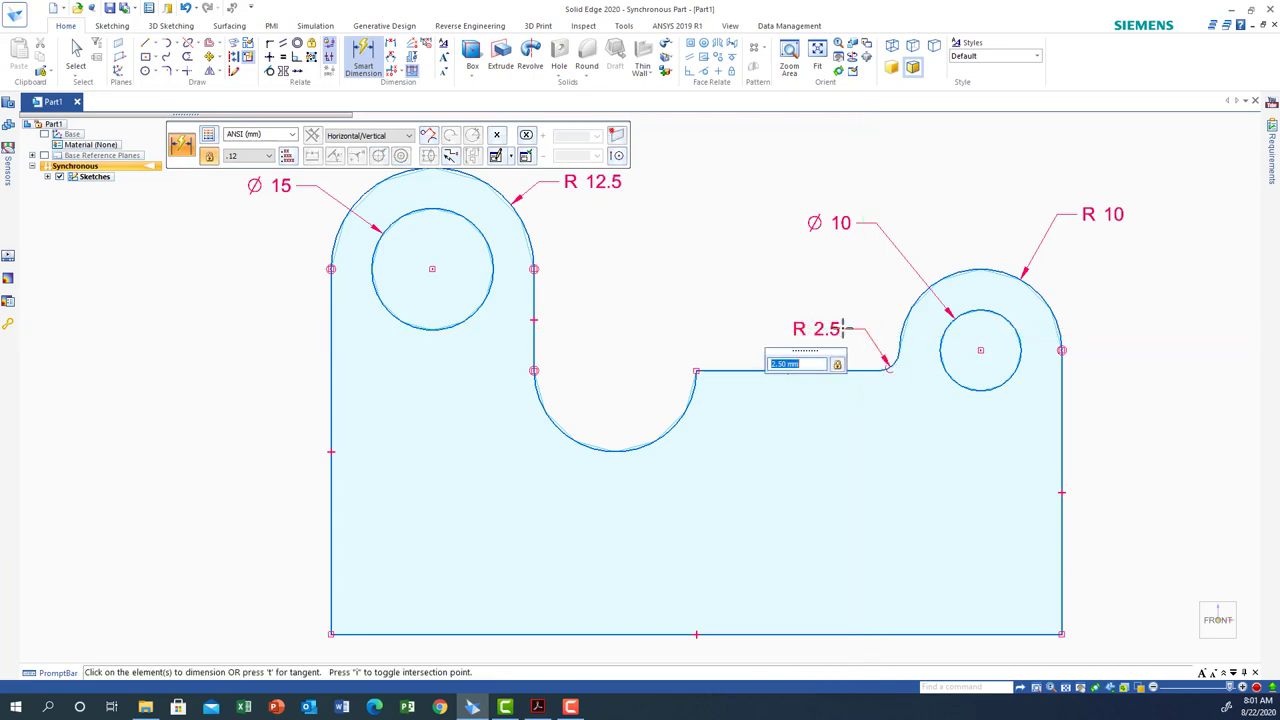
- Dimension the concave arc's radius and the length of the short vertical edge above it
{"action": "left_click", "coordinate": [588, 447]}
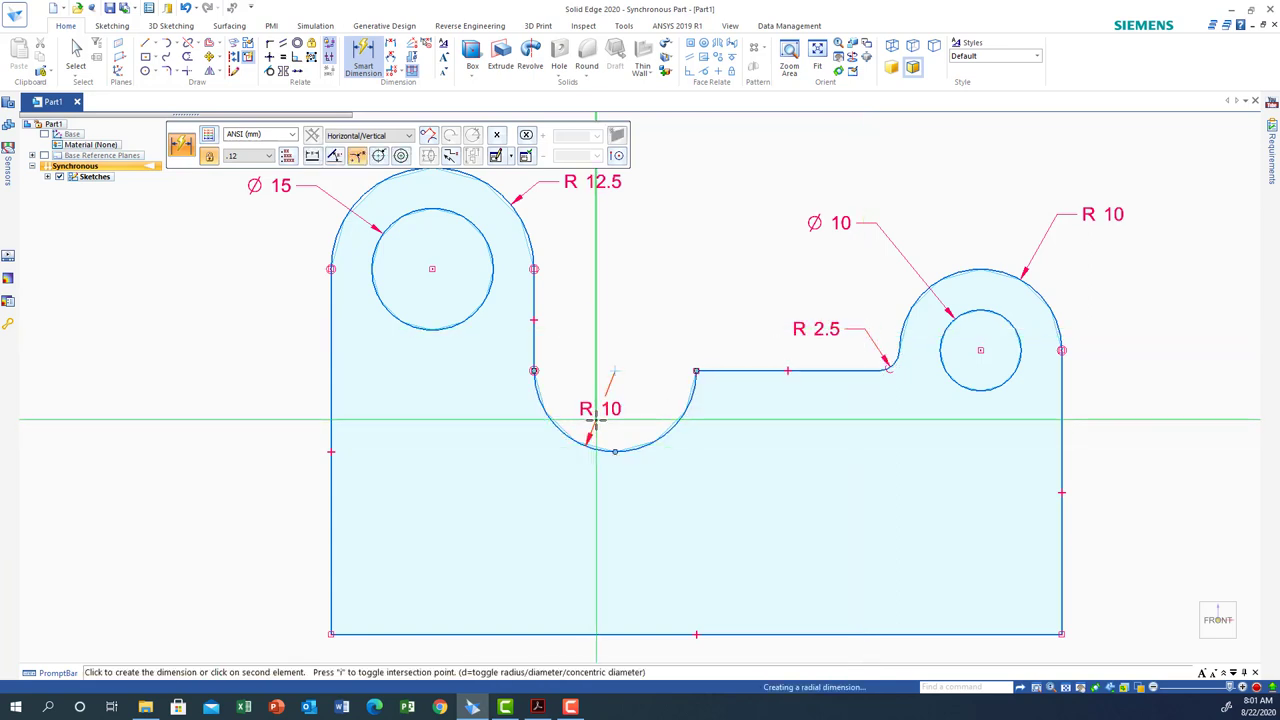
{"action": "left_click", "coordinate": [597, 419]}
{"action": "left_click", "coordinate": [533, 322]}
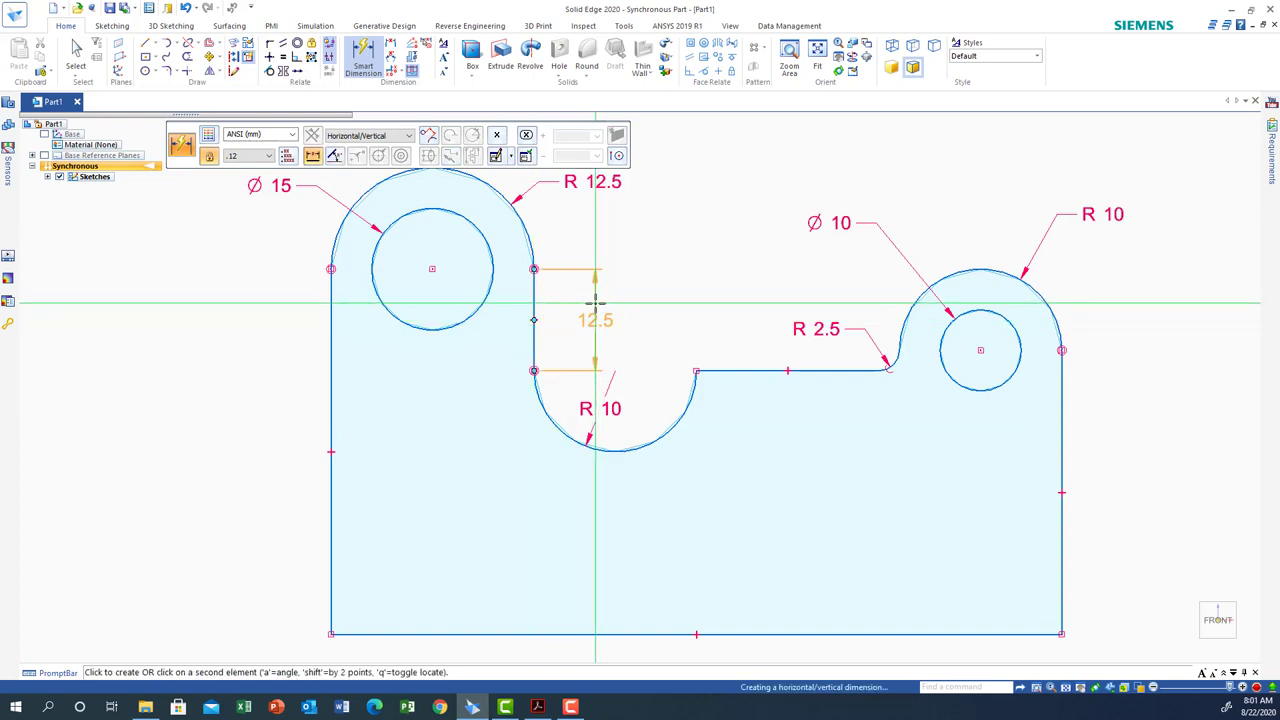
{"action": "left_click", "coordinate": [589, 305]}
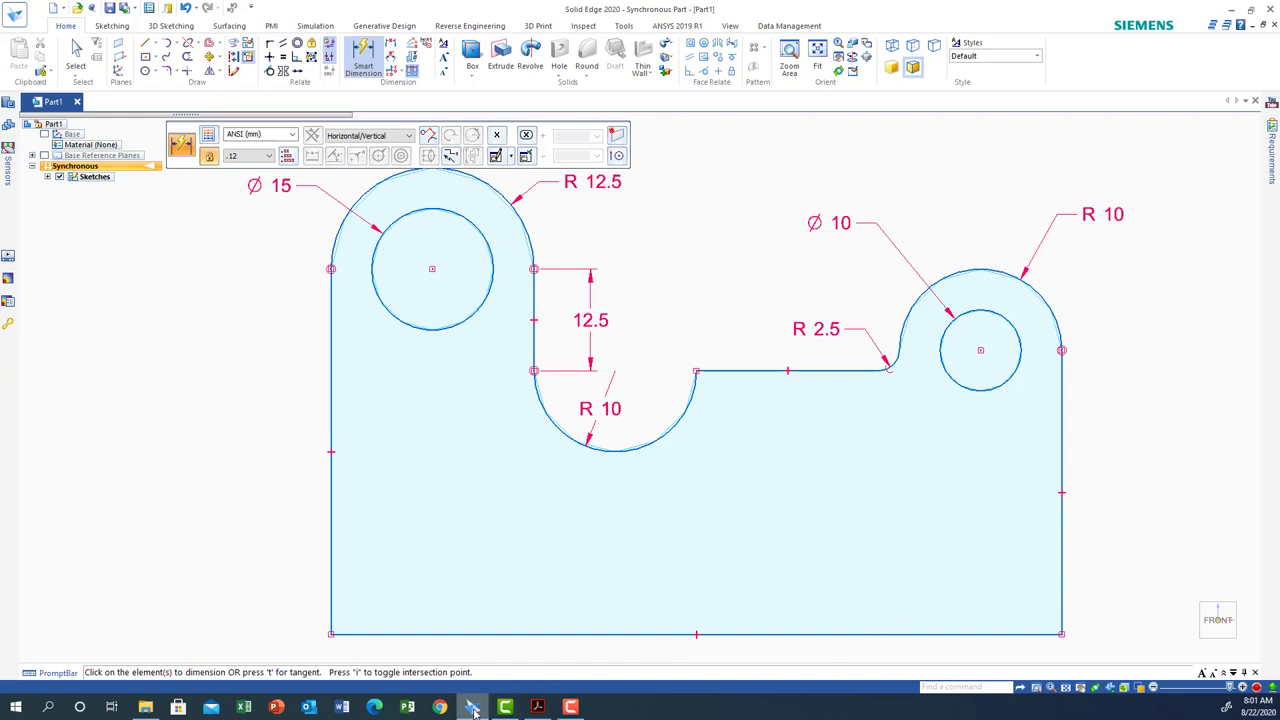
- Check the reference PDF and round both lower corners of the plate with 7.5 mm radius fillets
{"action": "left_click", "coordinate": [537, 706]}
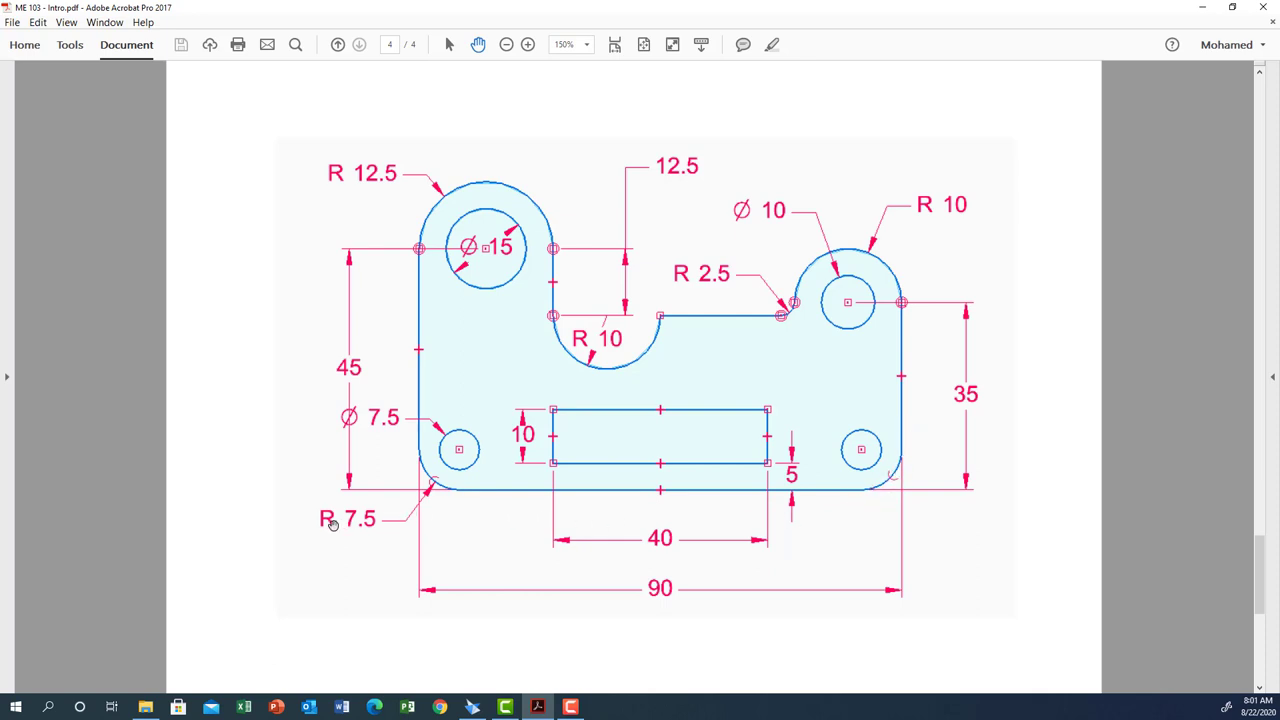
{"action": "left_click", "coordinate": [472, 706]}
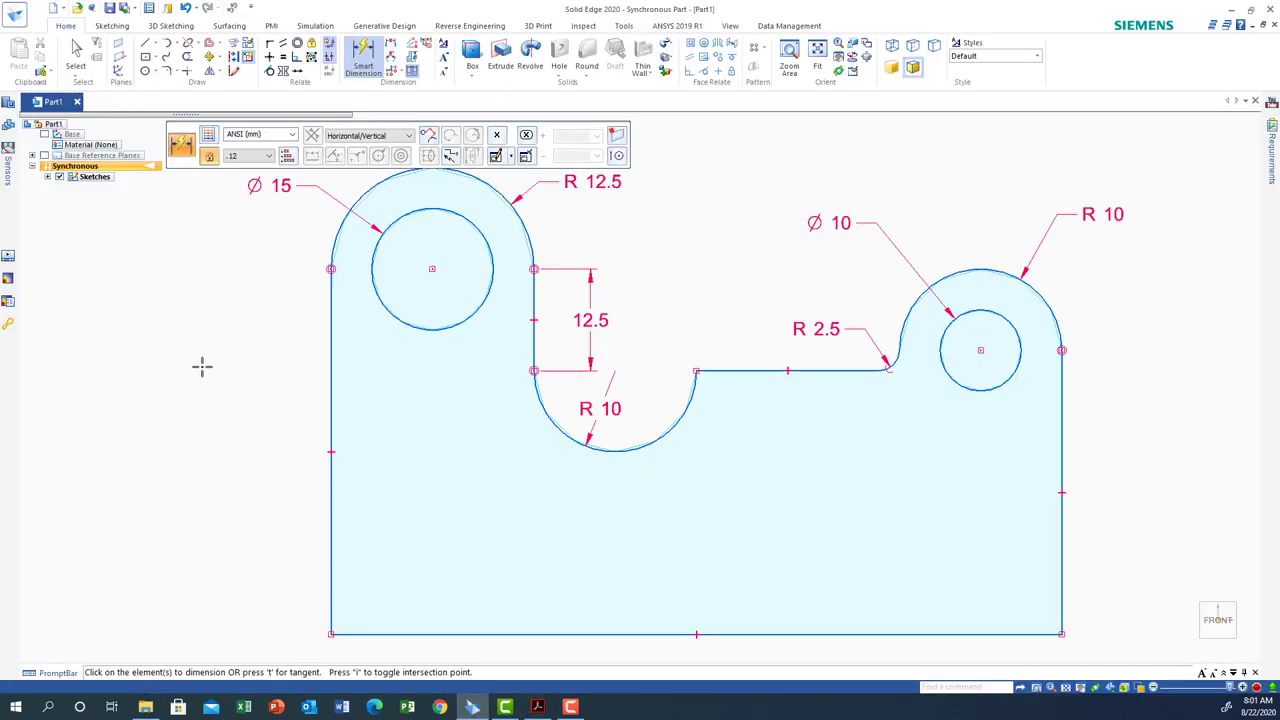
{"action": "left_click", "coordinate": [169, 70]}
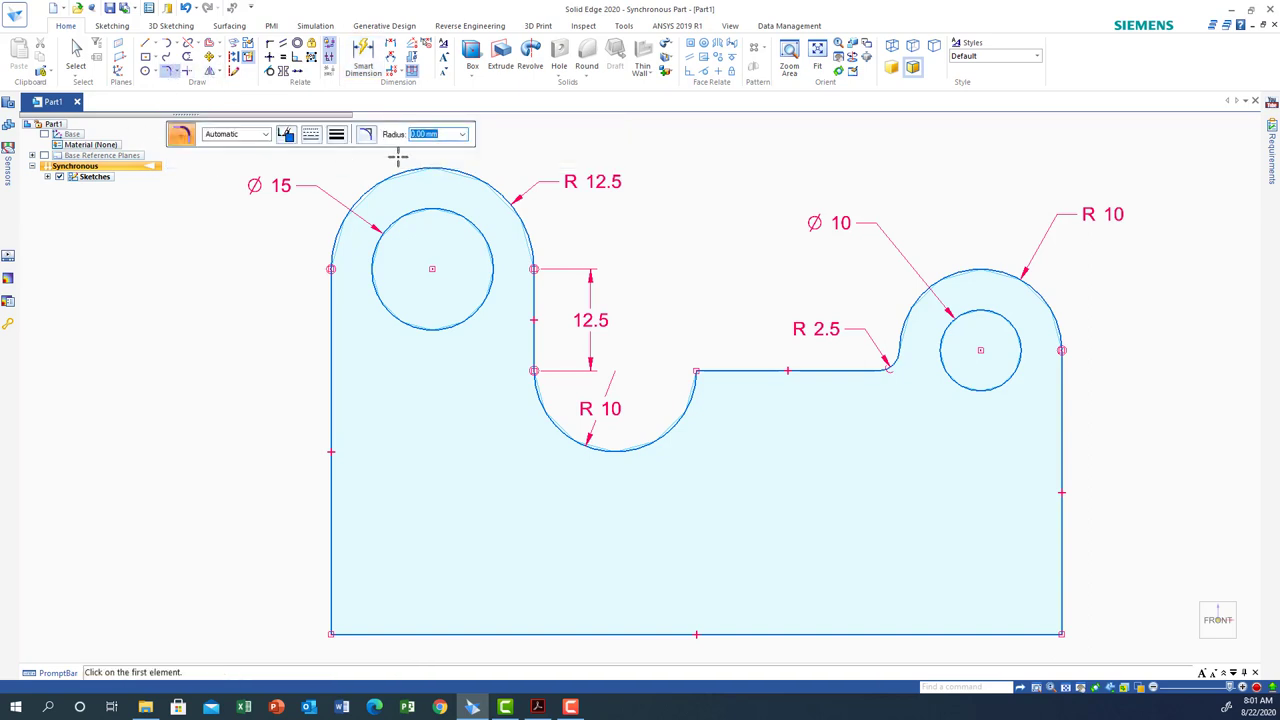
{"action": "type", "text": "7.5"}
{"action": "key", "text": "Return"}
{"action": "left_click", "coordinate": [330, 606]}
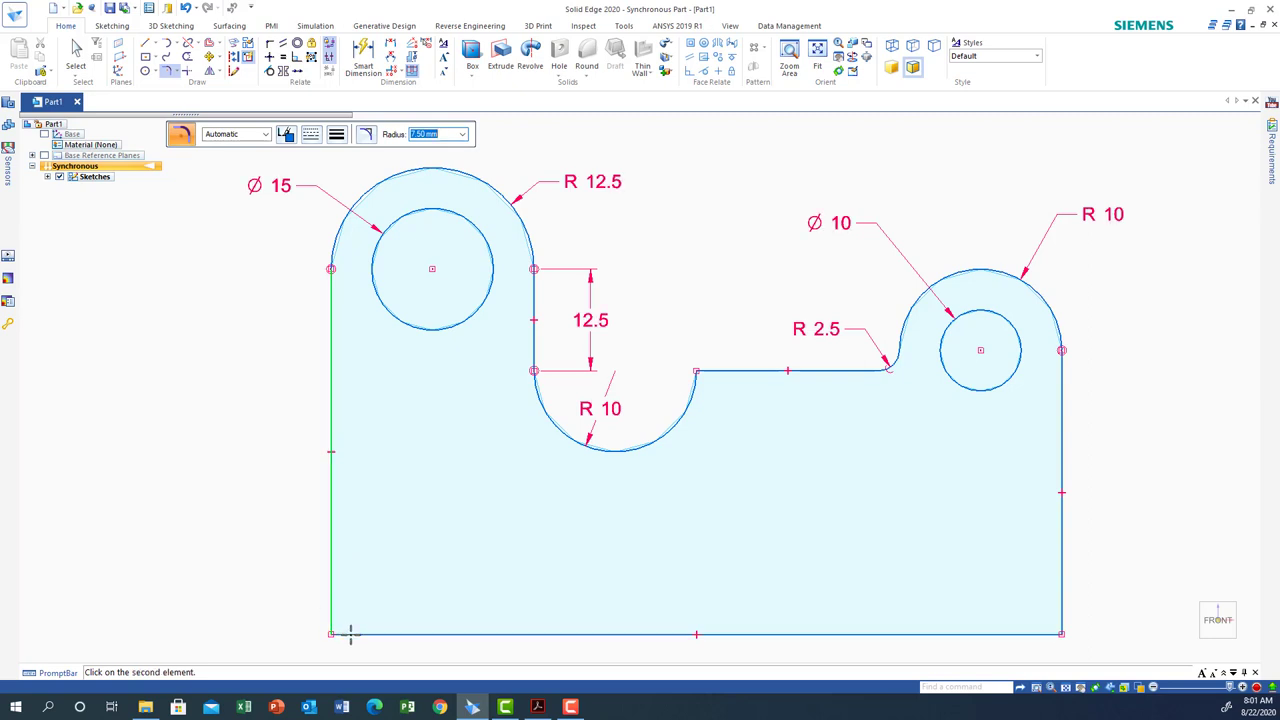
{"action": "left_click", "coordinate": [350, 634]}
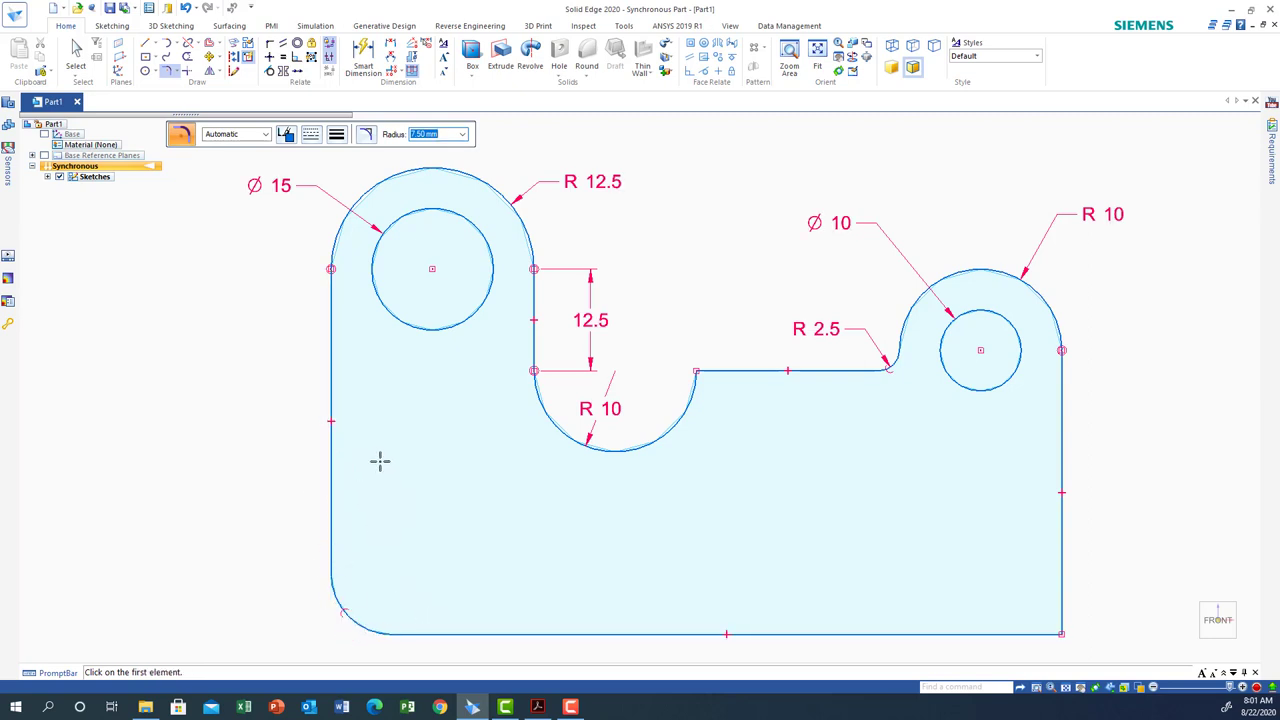
{"action": "left_click", "coordinate": [1046, 634]}
{"action": "left_click", "coordinate": [1061, 607]}
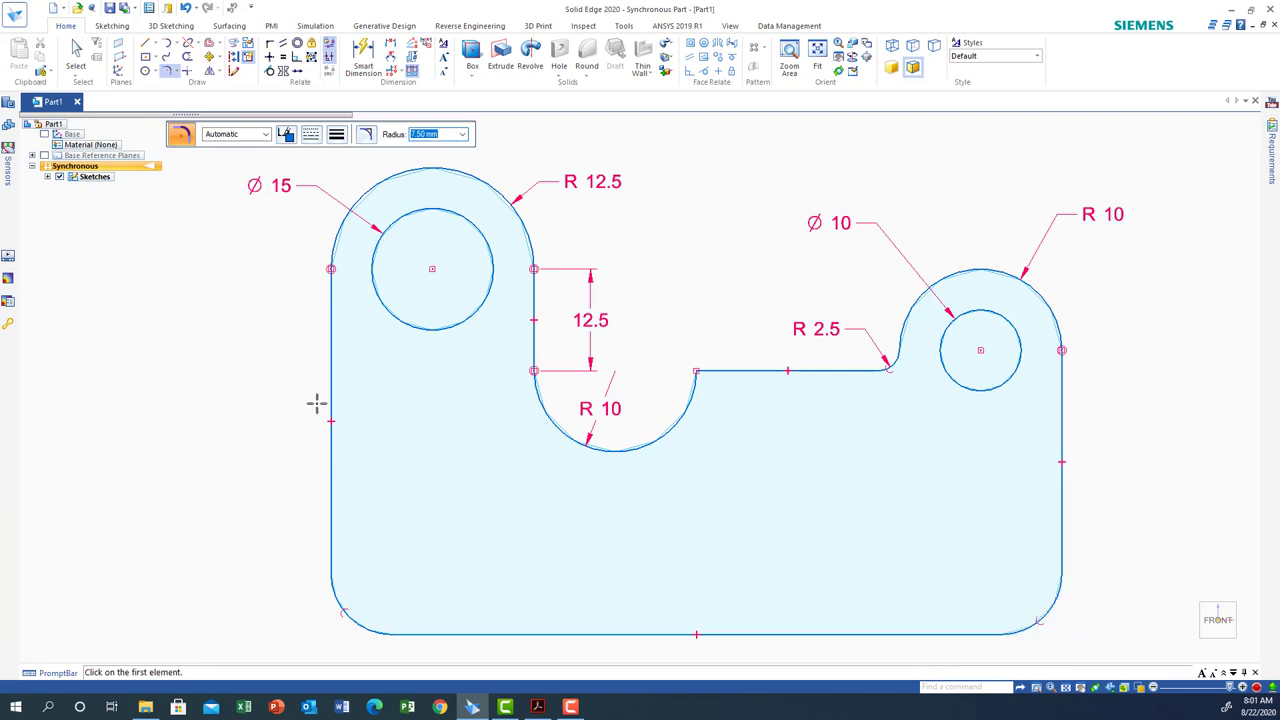
- Dimension the radius of the plate's lower-left corner fillet
{"action": "left_click", "coordinate": [362, 52]}
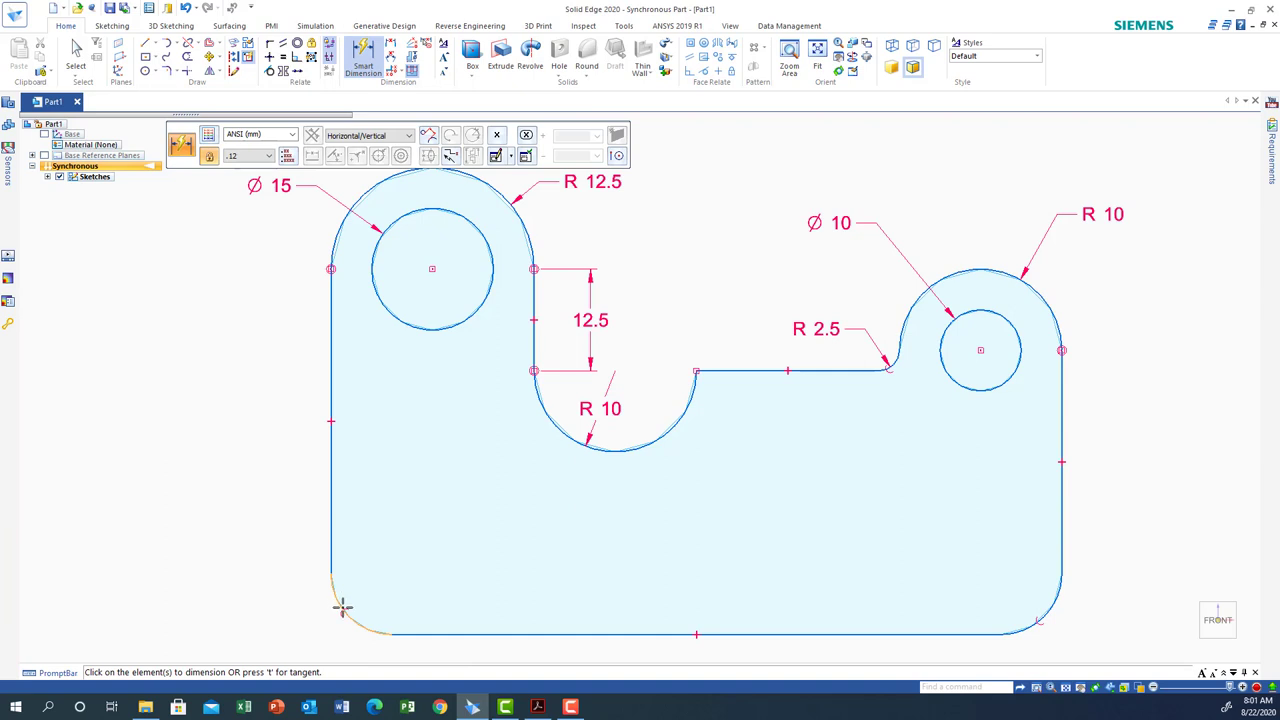
{"action": "left_click", "coordinate": [342, 607]}
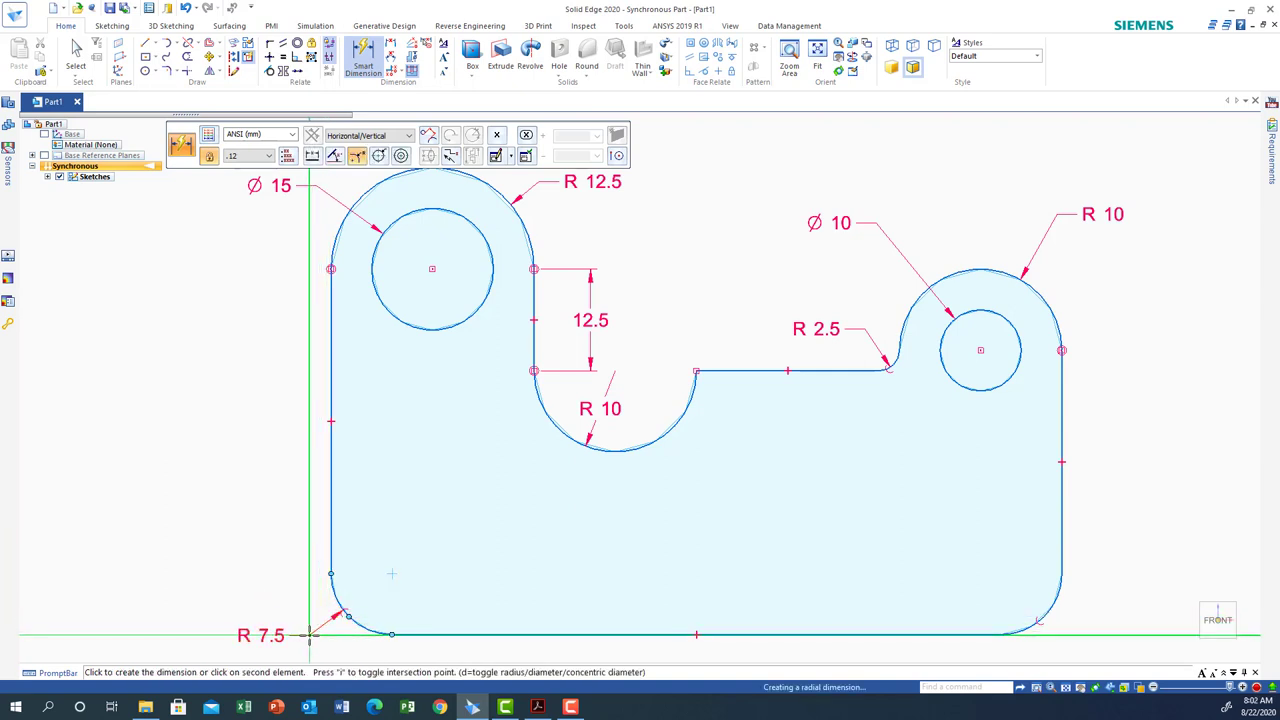
{"action": "left_click", "coordinate": [305, 640]}
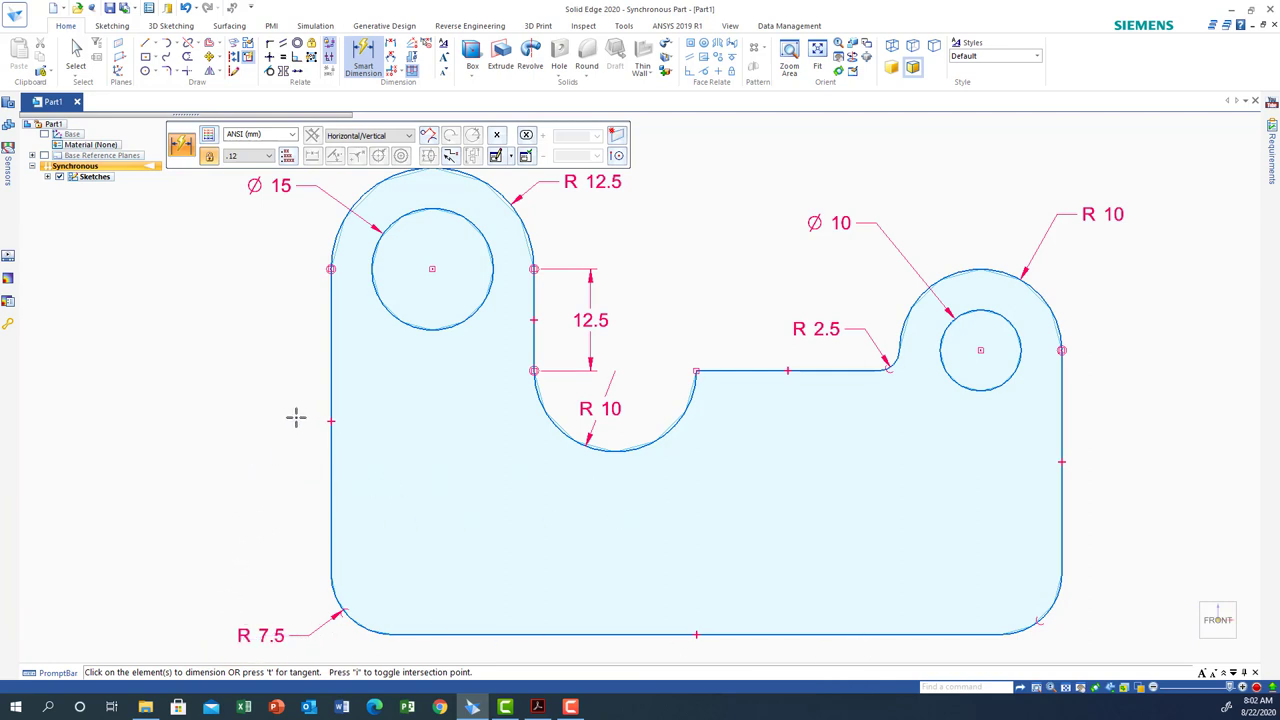
- Draw two 7.5 mm diameter circles by center point, one concentric with each of the plate's lower corner fillets
{"action": "left_click", "coordinate": [158, 75]}
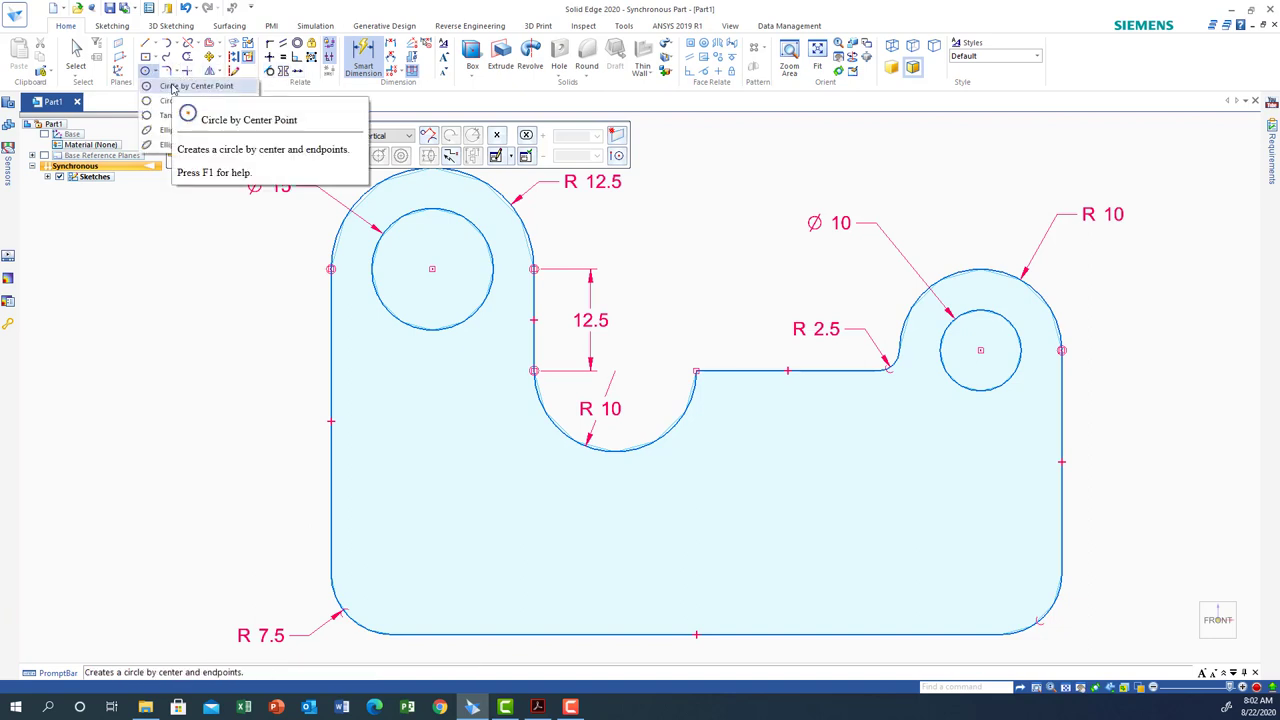
{"action": "left_click", "coordinate": [170, 86]}
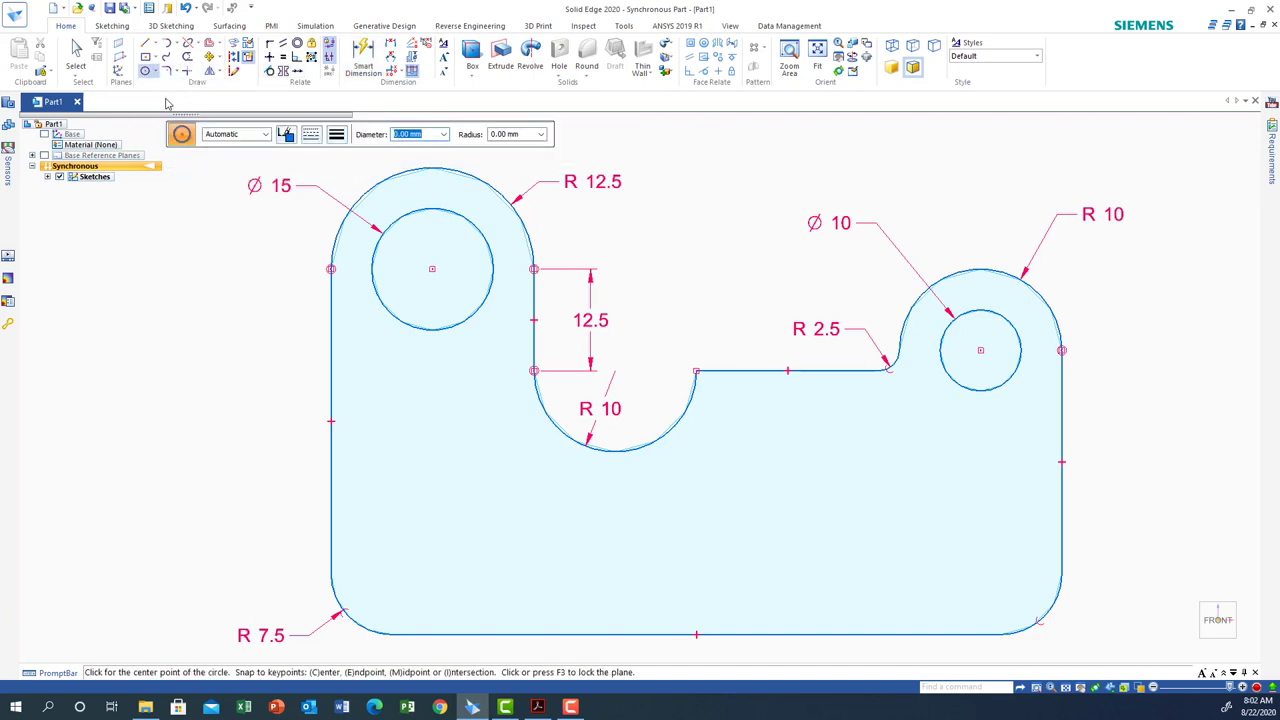
{"action": "type", "text": "7.5"}
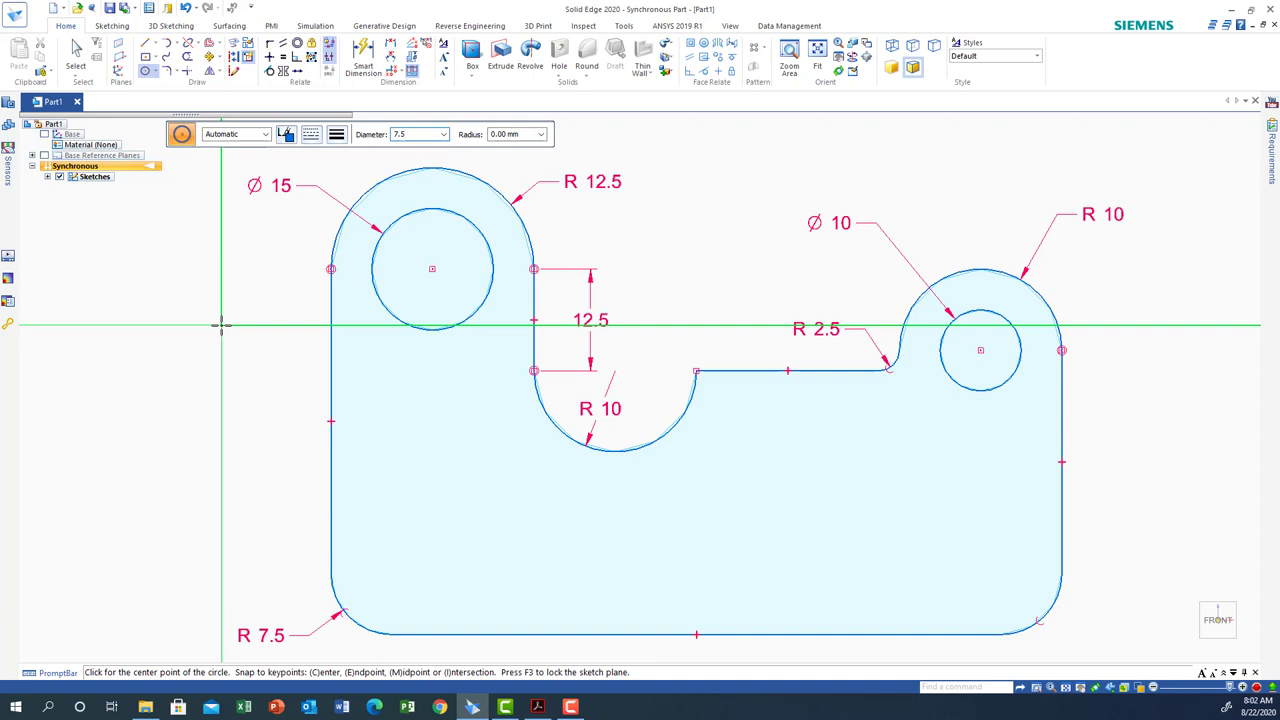
{"action": "key", "text": "Return"}
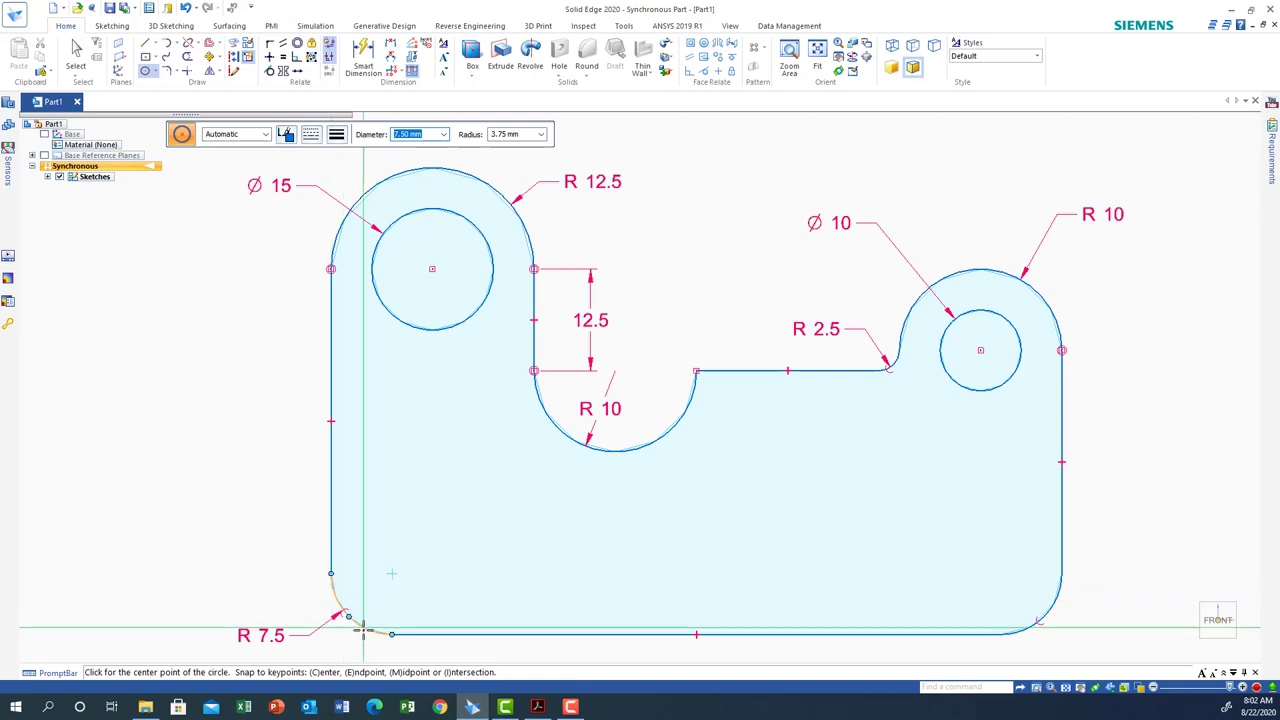
{"action": "left_click", "coordinate": [392, 574]}
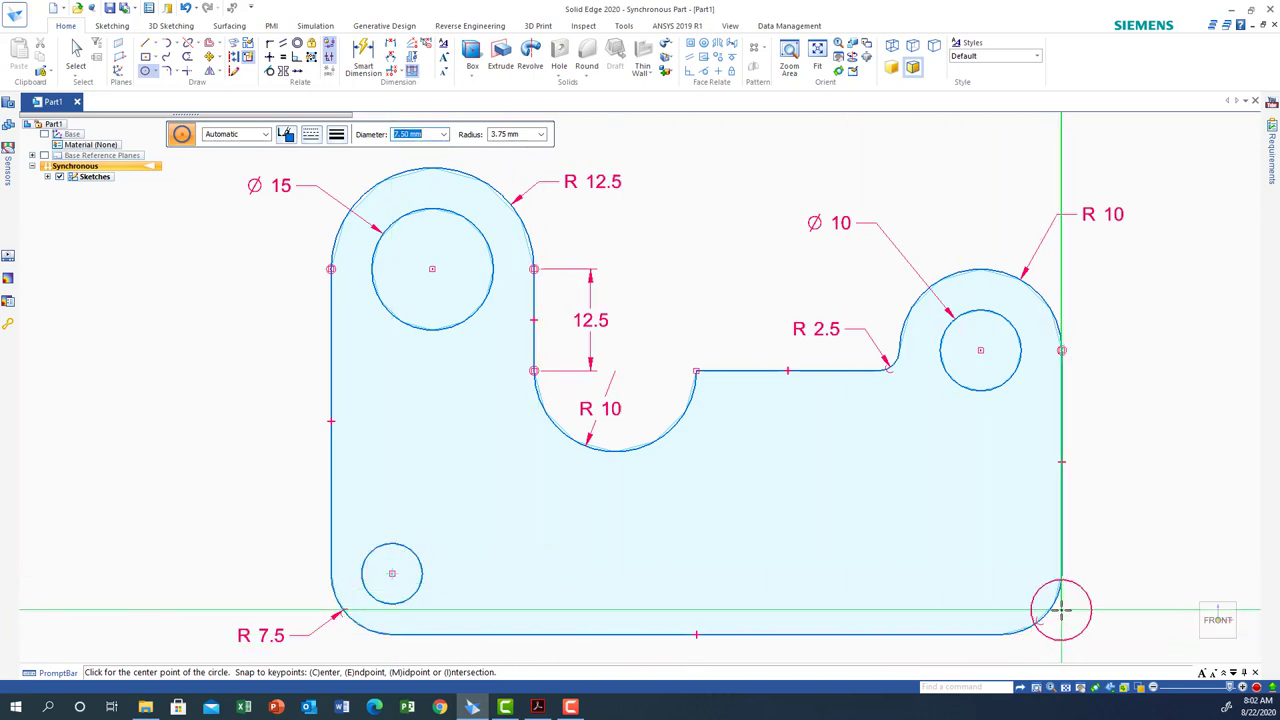
{"action": "left_click", "coordinate": [1000, 573]}
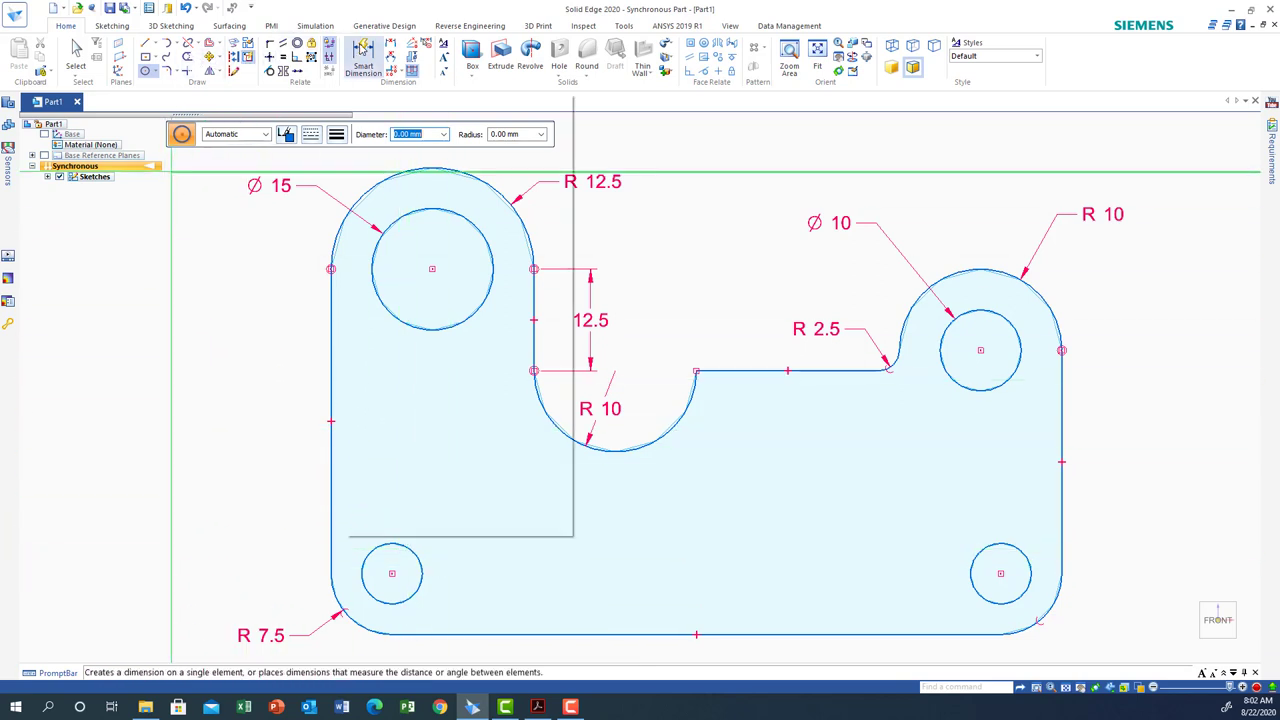
- Dimension the vertical distance from the large hole to the plate's bottom edge, placing it outside the left edge
{"action": "left_click", "coordinate": [363, 55]}
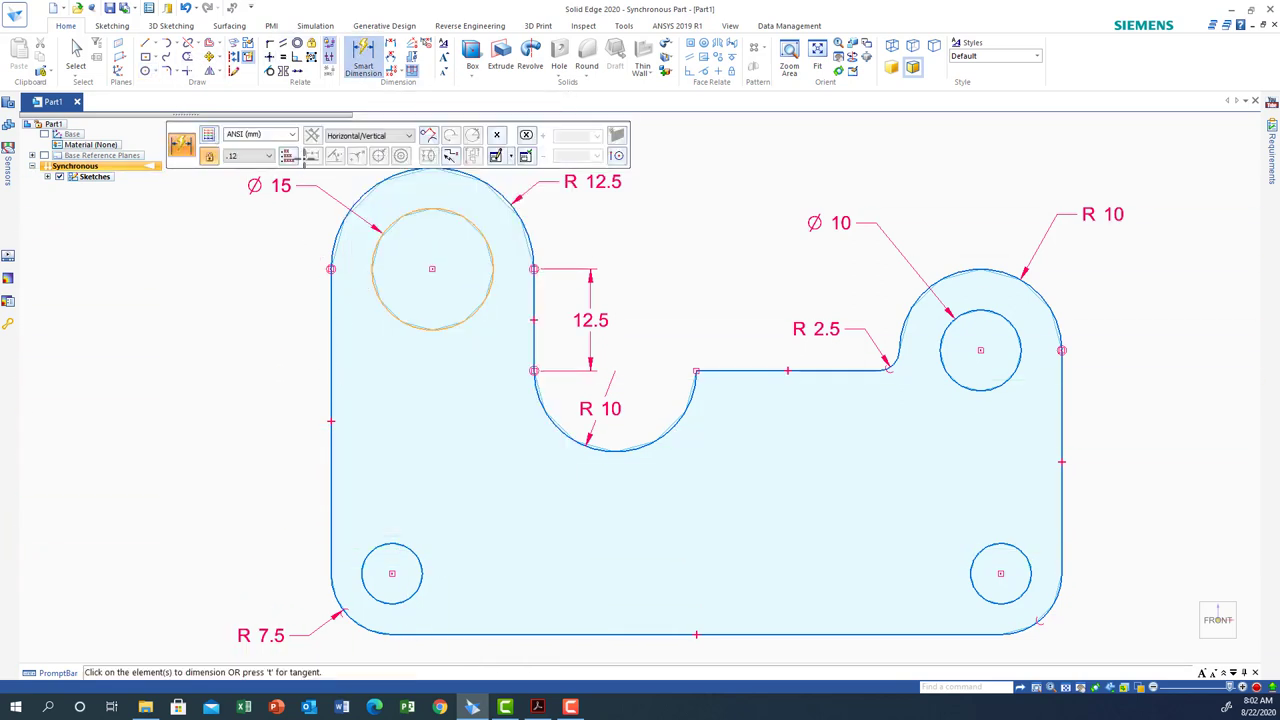
{"action": "left_click", "coordinate": [390, 44]}
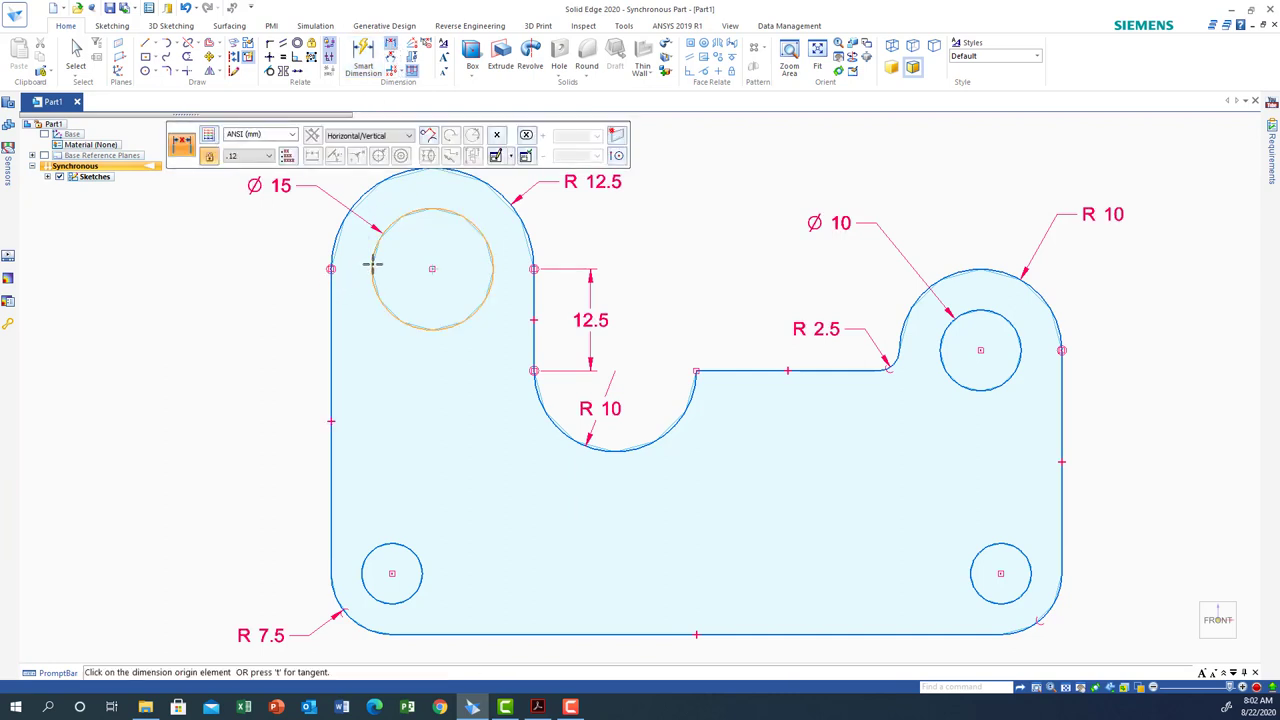
{"action": "left_click", "coordinate": [373, 264]}
{"action": "left_click", "coordinate": [466, 633]}
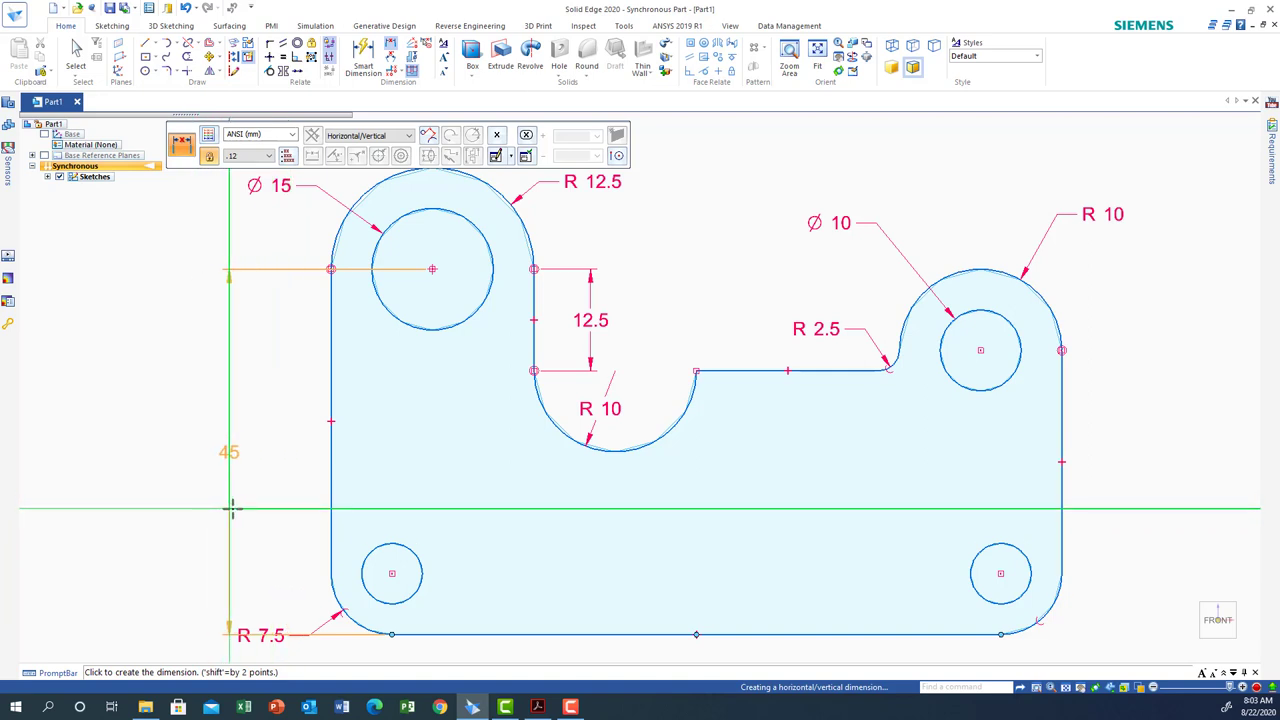
{"action": "left_click", "coordinate": [265, 512]}
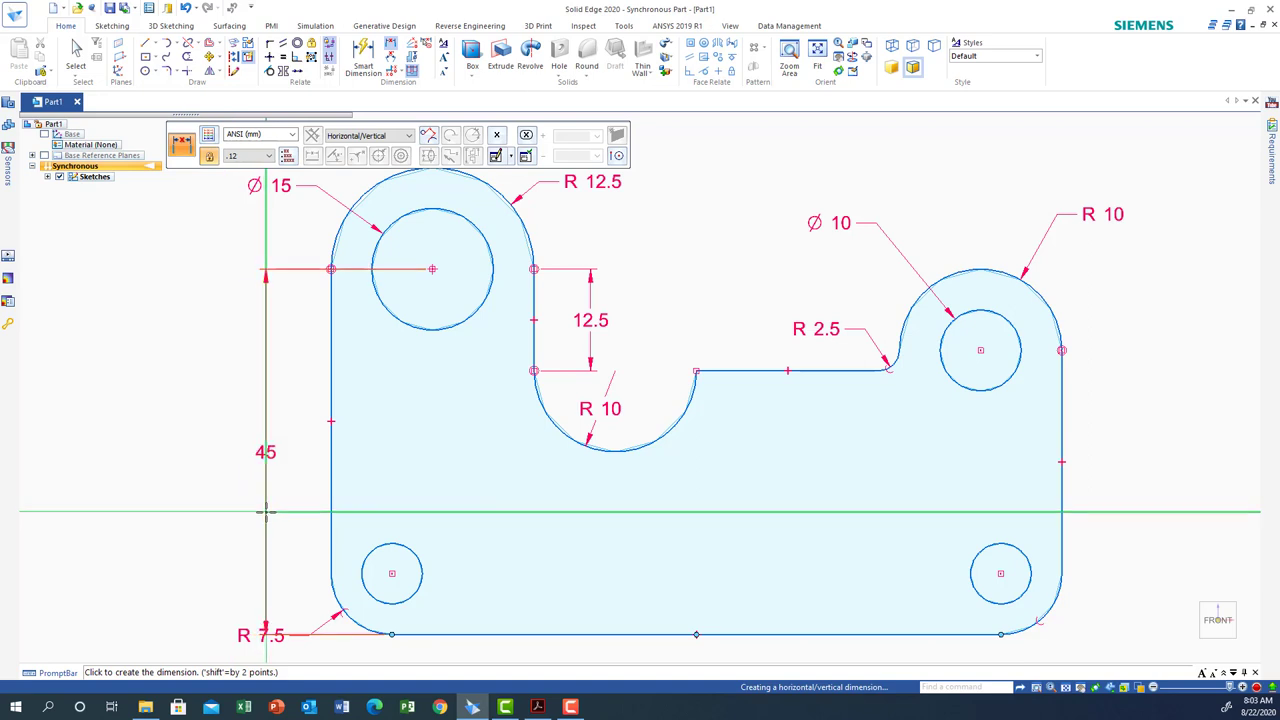
{"action": "key", "text": "Return"}
- Move the lower-left fillet's radius dimension text down and outward, clear of the vertical height dimension
{"action": "left_click", "coordinate": [77, 55]}
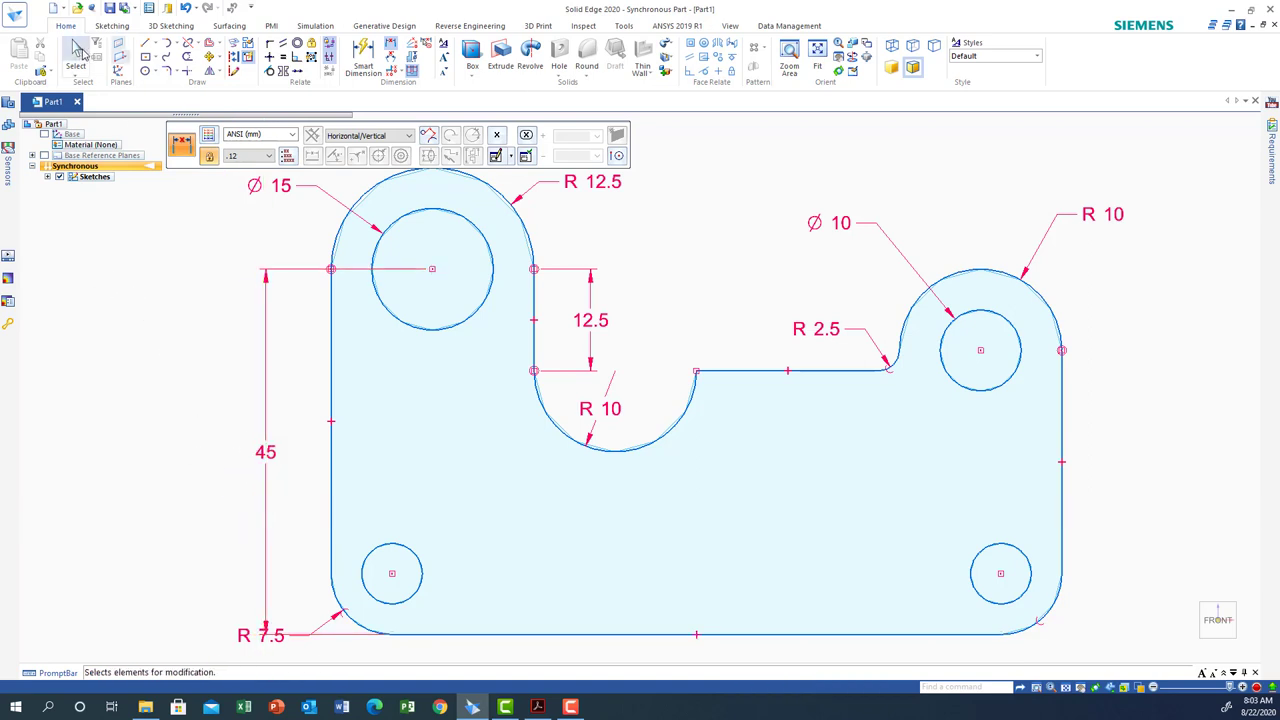
{"action": "left_click", "coordinate": [332, 628]}
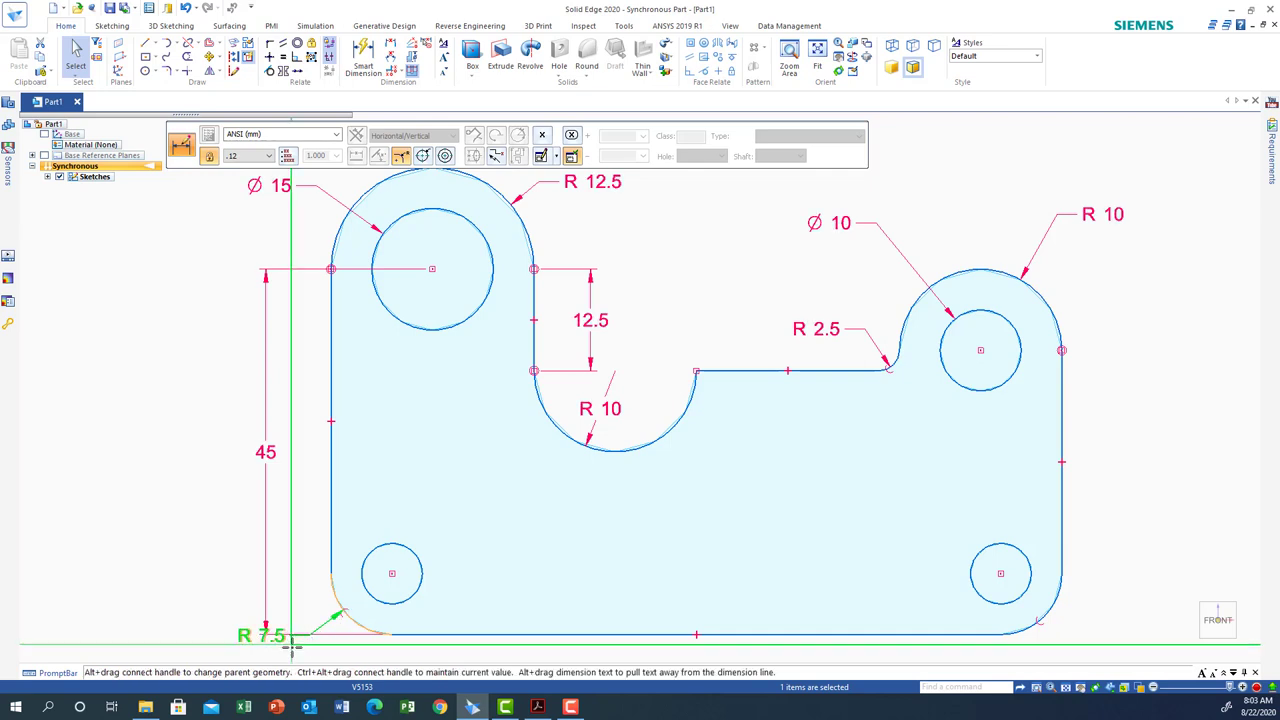
{"action": "left_click_drag", "start_coordinate": [290, 636], "coordinate": [295, 636]}
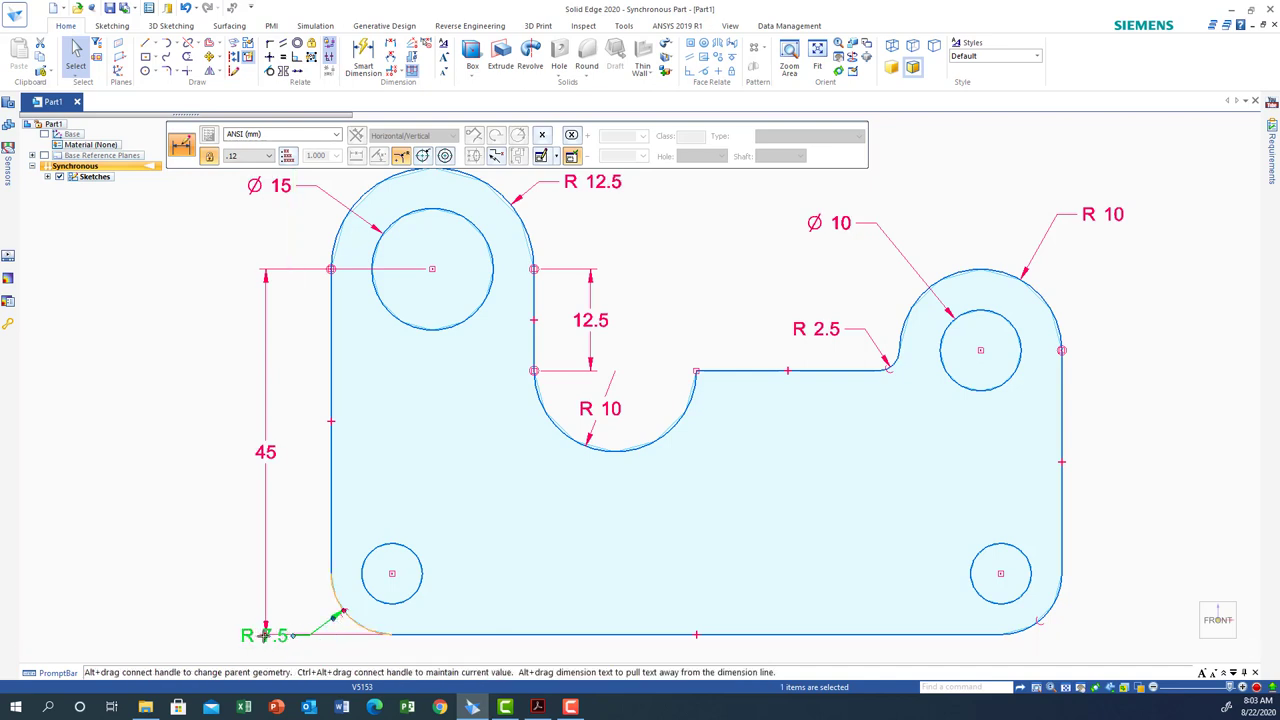
{"action": "mouse_move", "coordinate": [265, 641]}
{"action": "left_mouse_down"}
{"action": "mouse_move", "coordinate": [288, 651]}
{"action": "mouse_move", "coordinate": [275, 642]}
{"action": "left_mouse_up"}
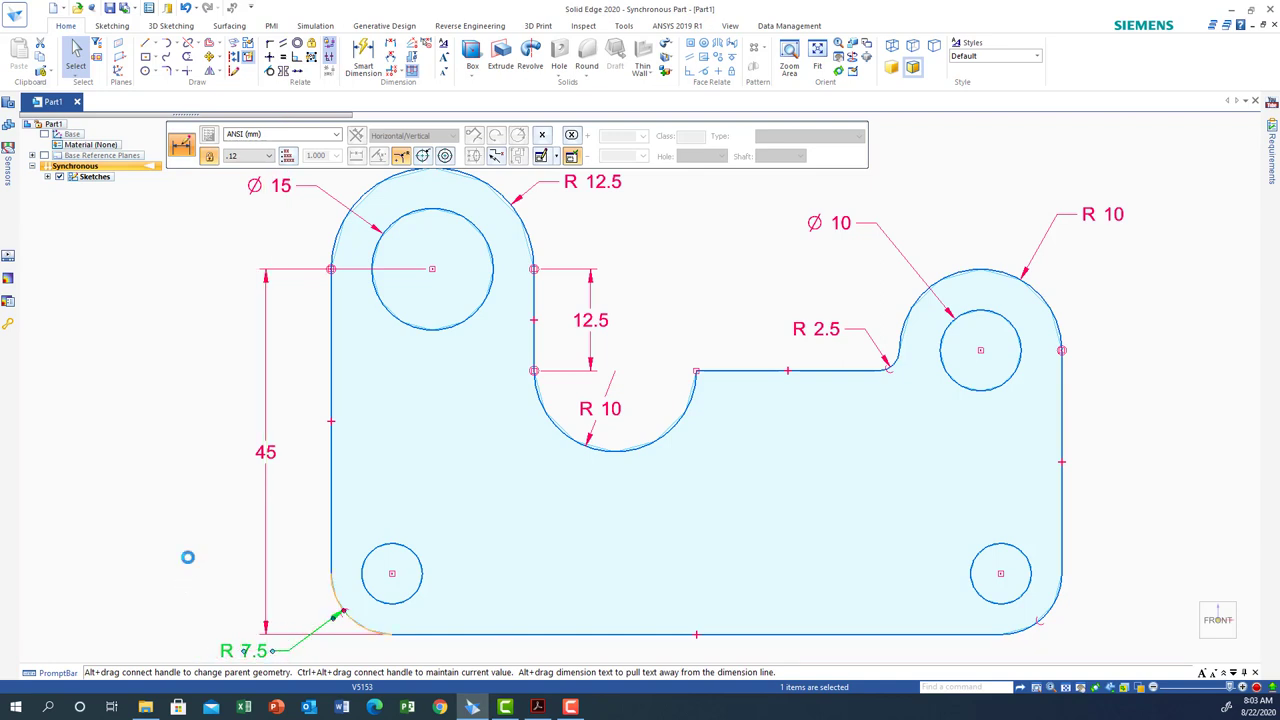
{"action": "left_click", "coordinate": [150, 490]}
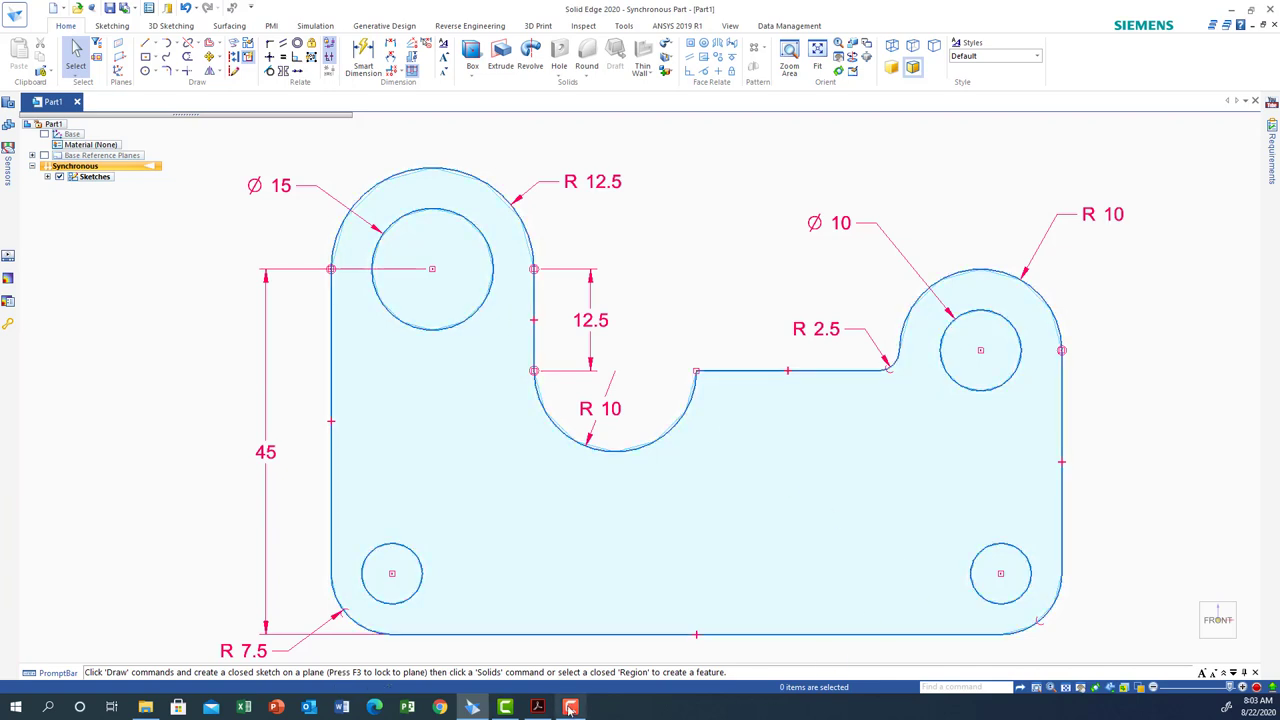
- Check the inner rectangle in the reference PDF, return to Solid Edge and start Rectangle by Center
{"action": "left_click", "coordinate": [537, 707]}
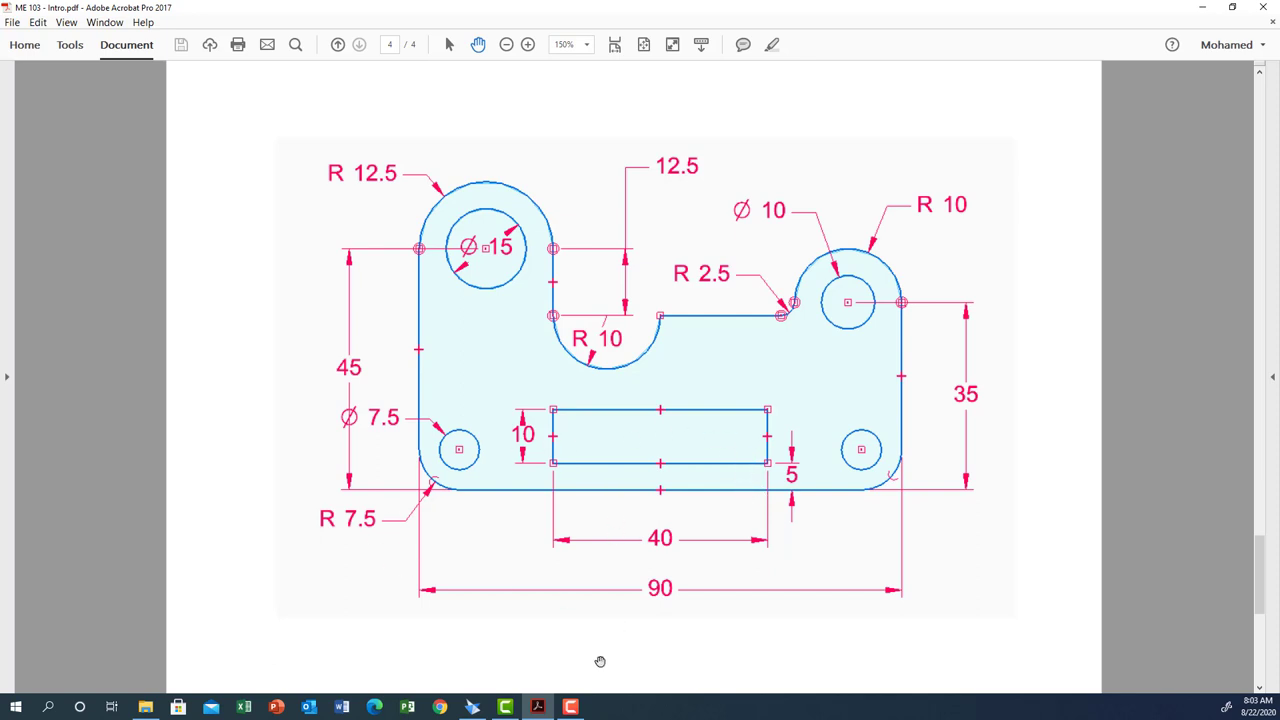
{"action": "left_click", "coordinate": [472, 707]}
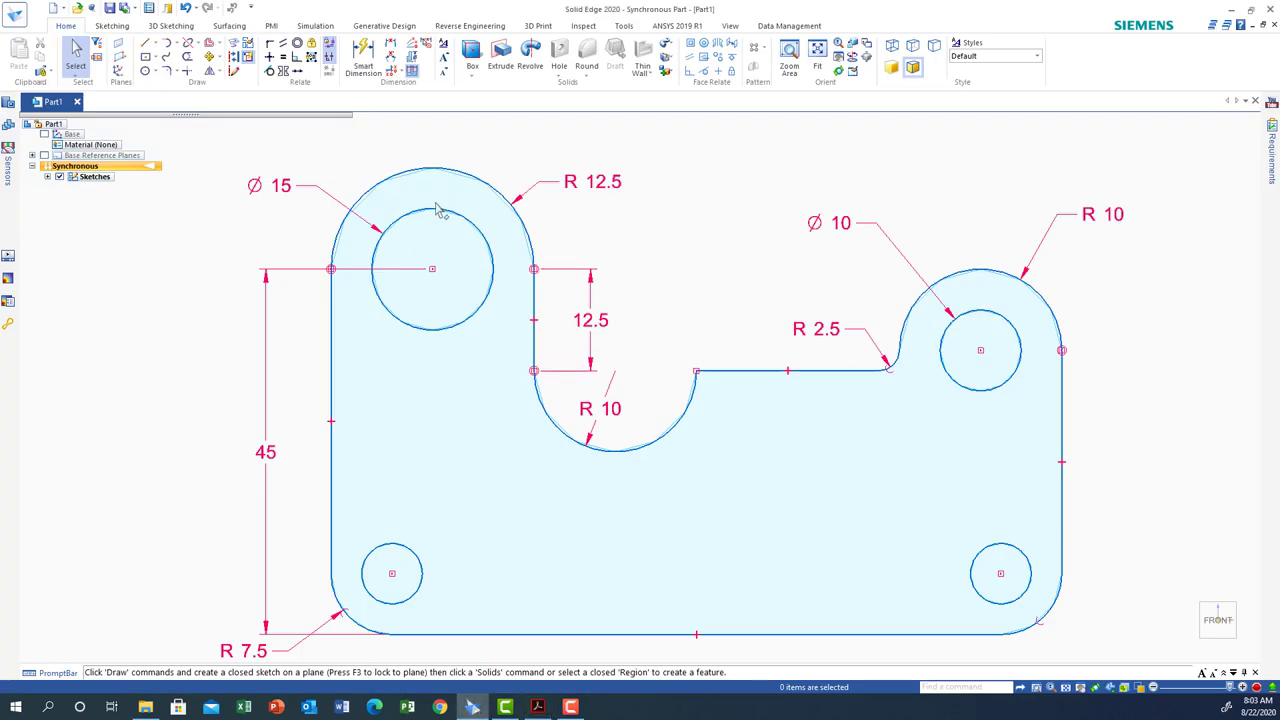
{"action": "left_click", "coordinate": [154, 57]}
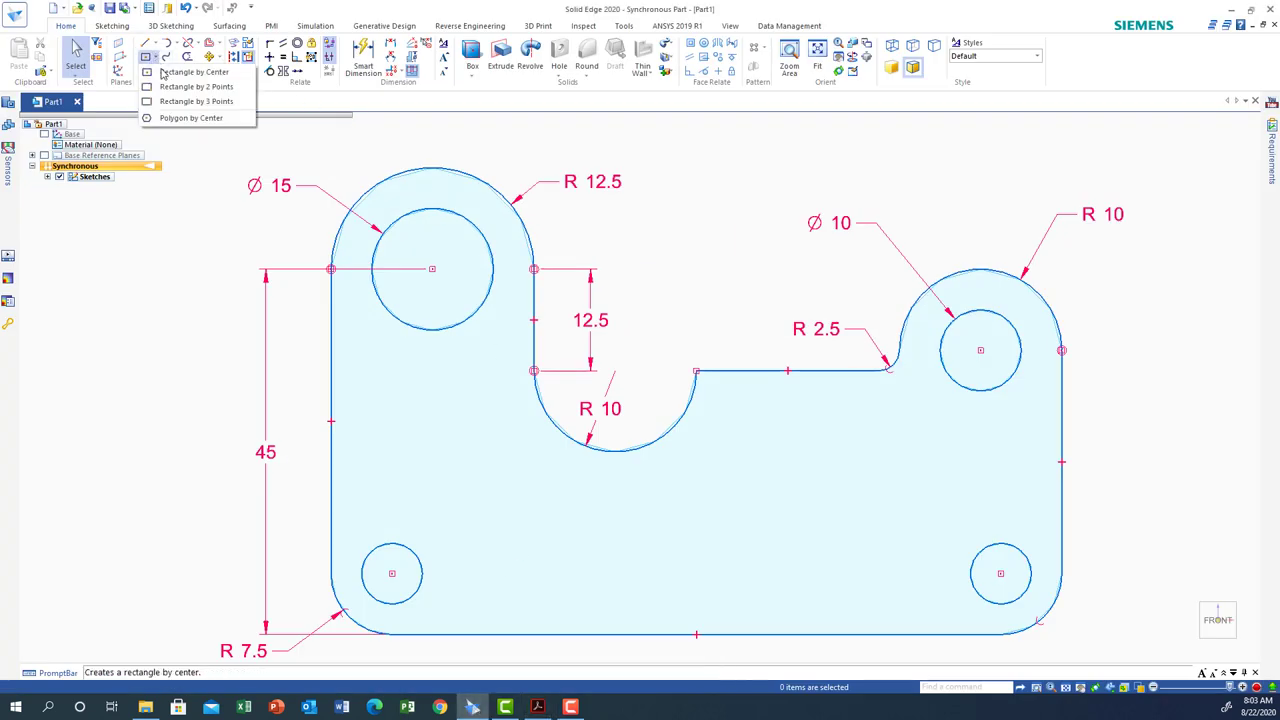
{"action": "left_click", "coordinate": [181, 73]}
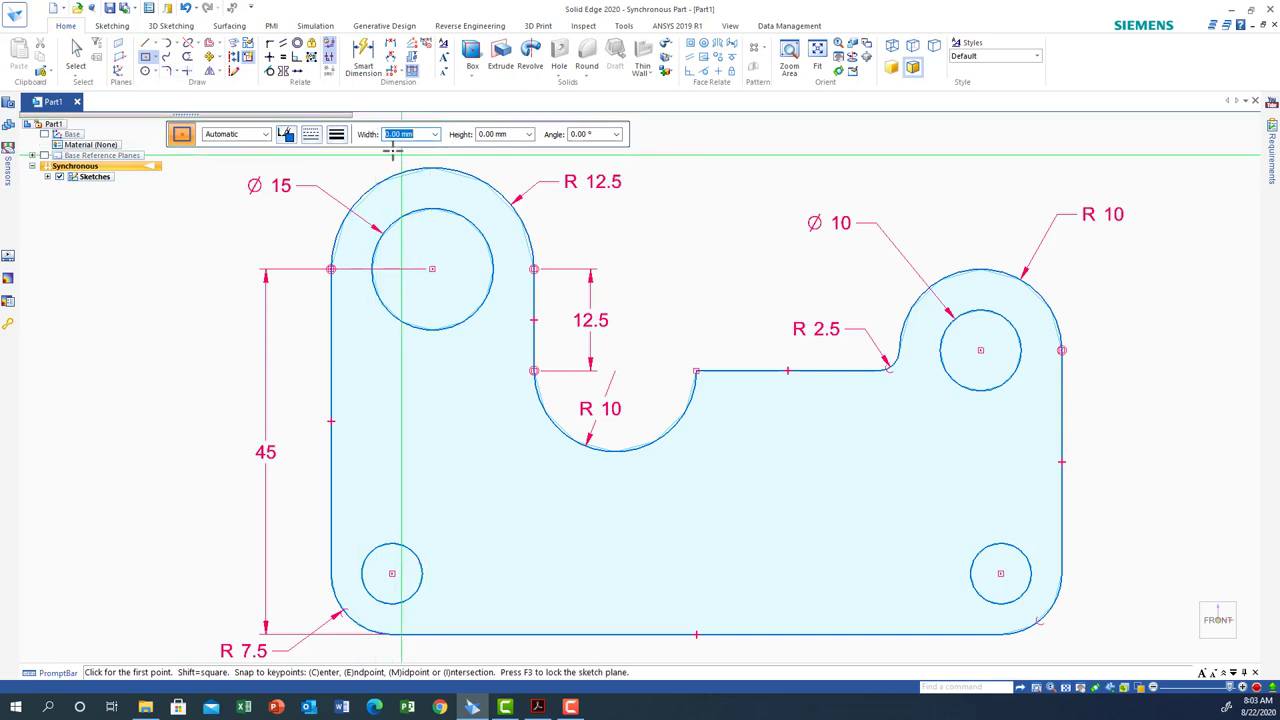
{"action": "type", "text": "40"}
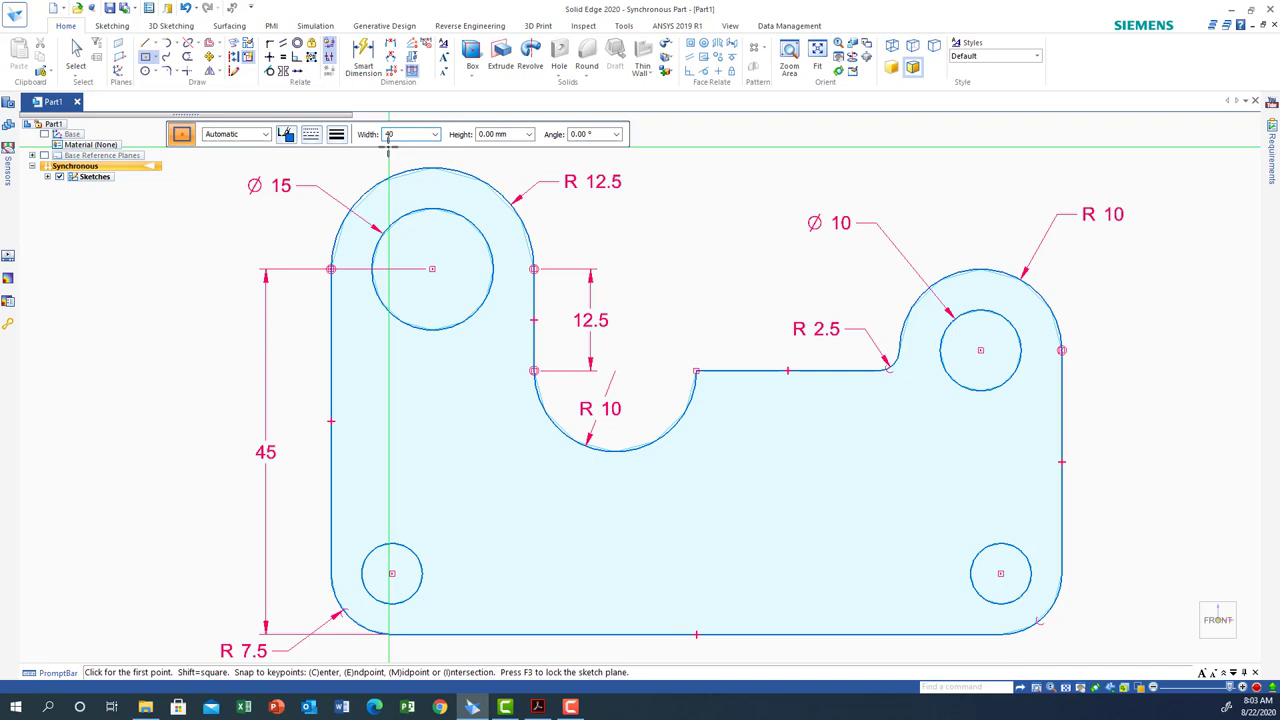
{"action": "left_click", "coordinate": [484, 134]}
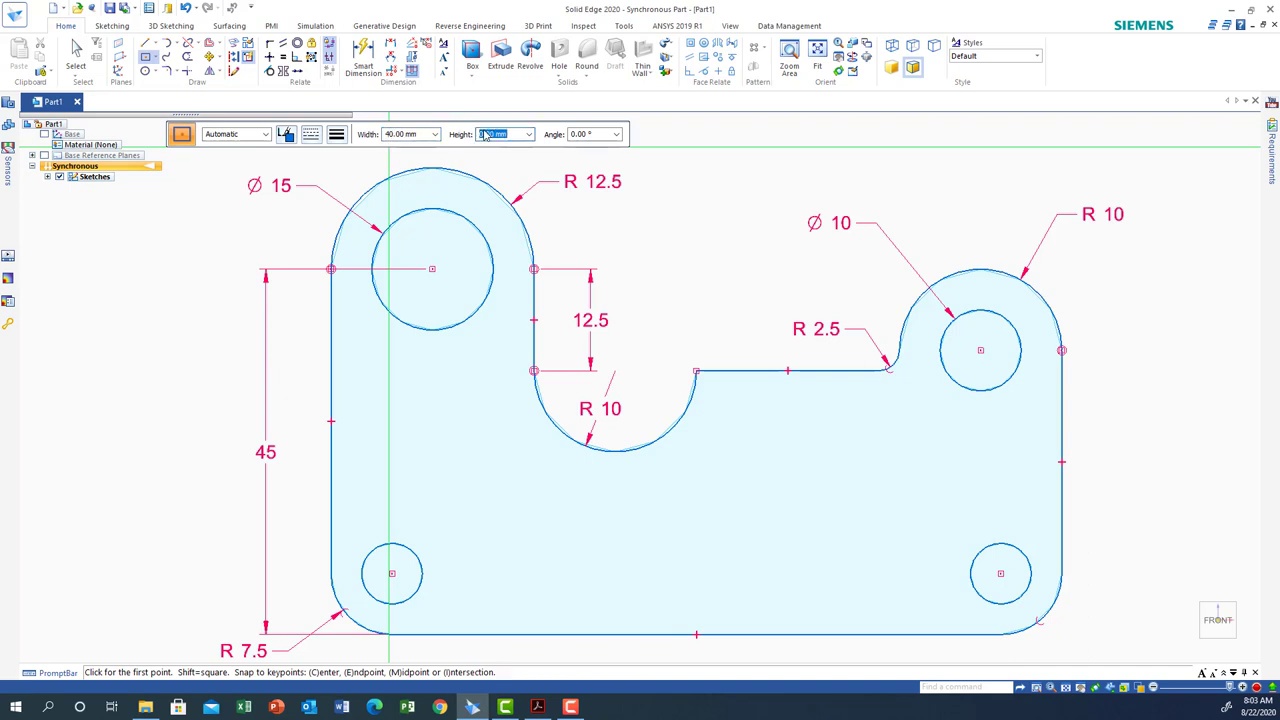
{"action": "type", "text": "10"}
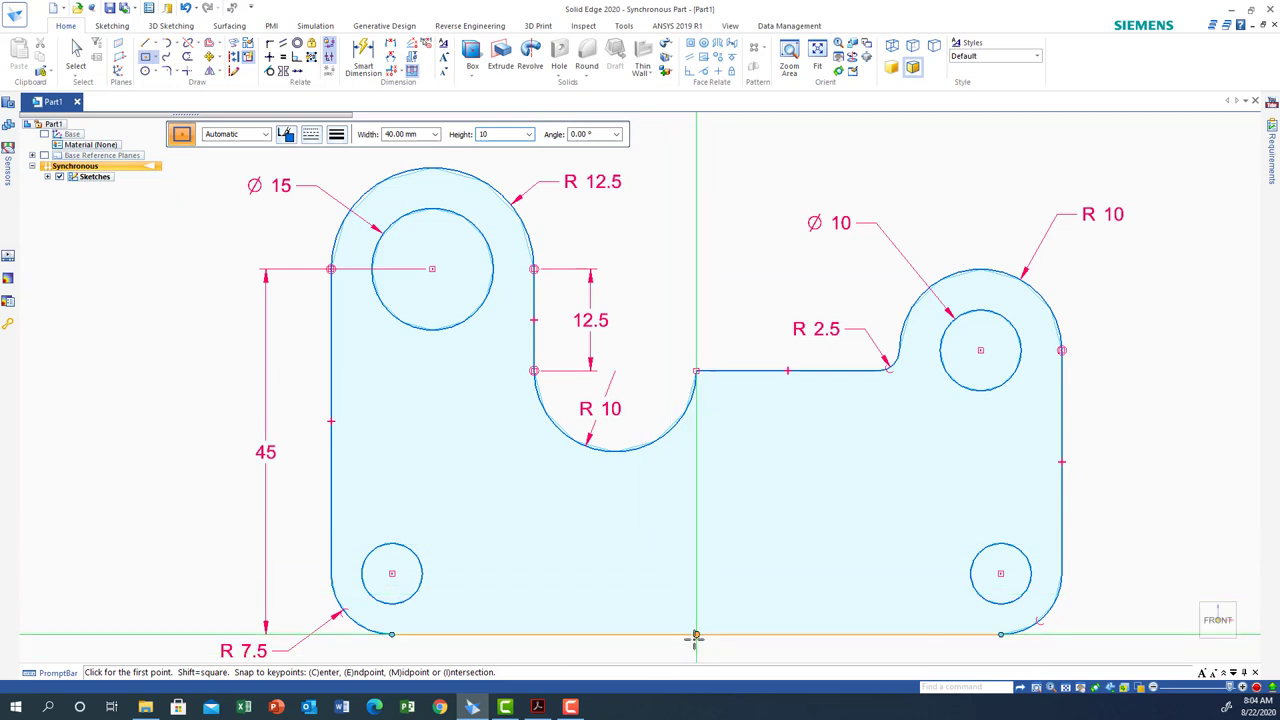
{"action": "key", "text": "Return"}
{"action": "left_click", "coordinate": [689, 566]}
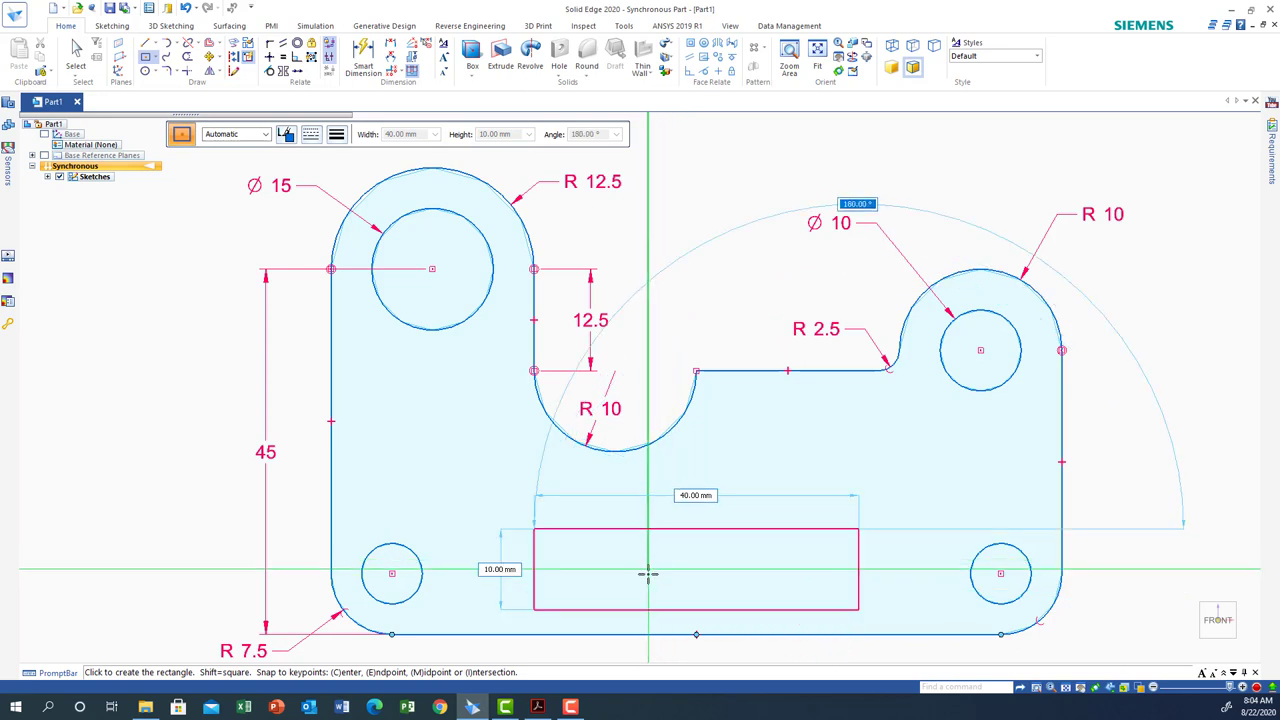
{"action": "right_click", "coordinate": [648, 573]}
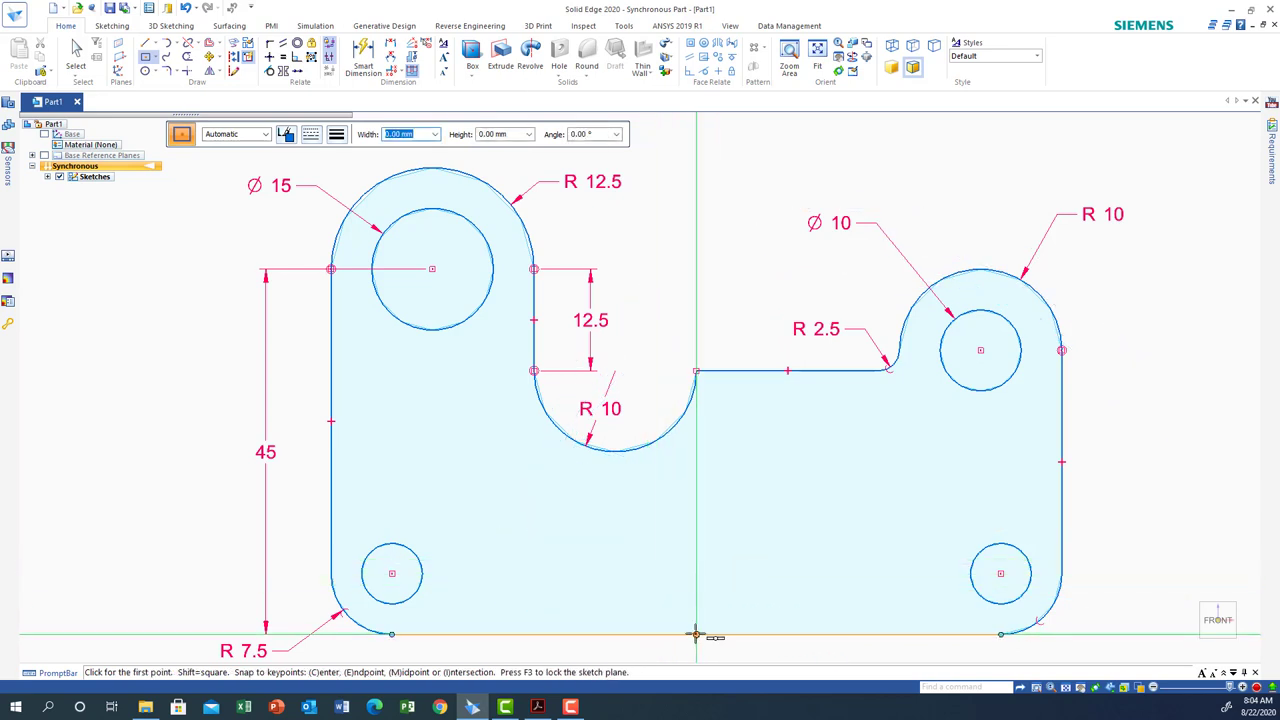
{"action": "left_click", "coordinate": [696, 561]}
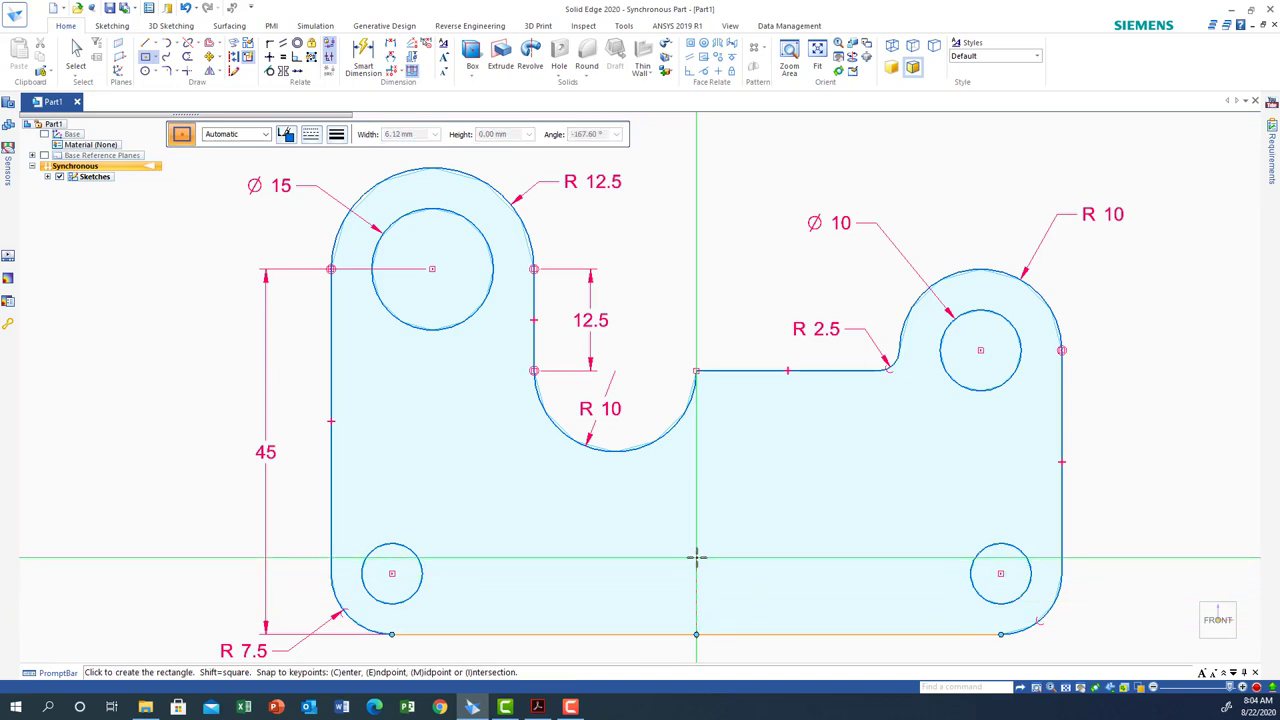
{"action": "key", "text": "Escape"}
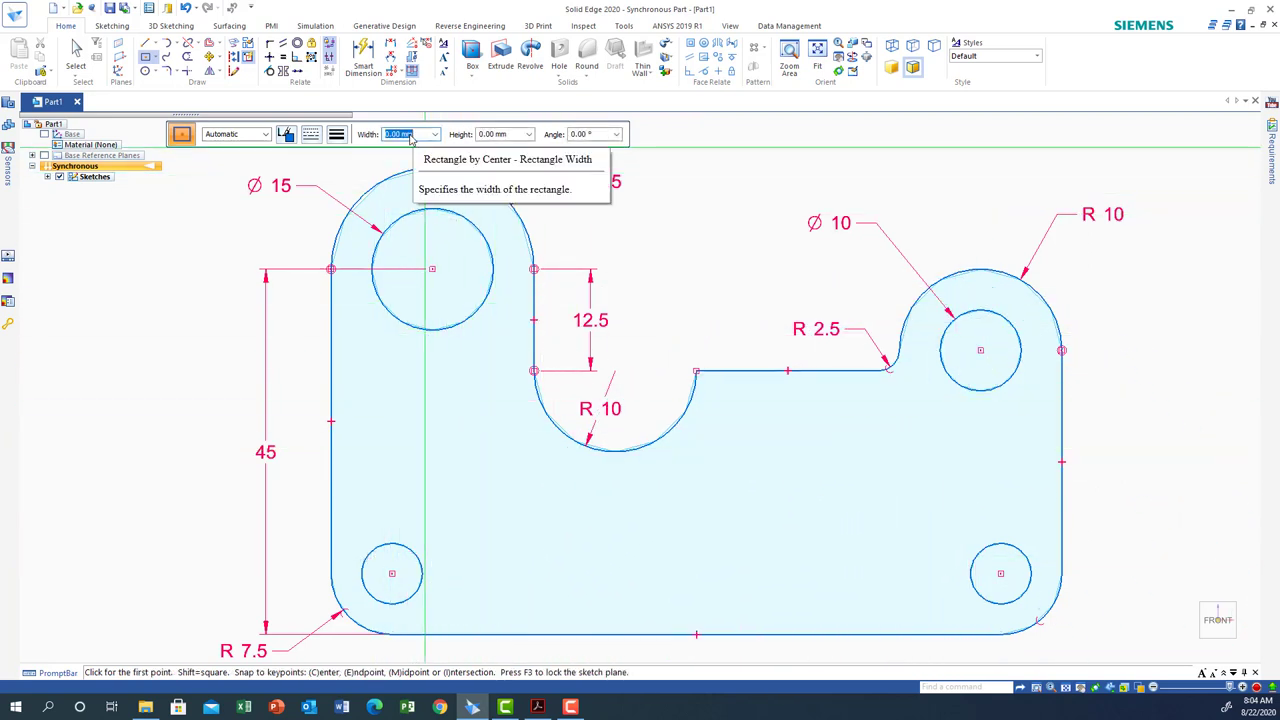
- Draw a rectangle 40 mm wide and 10 mm high at 0°, centered above the midpoint of the plate's bottom edge
{"action": "left_click_drag", "start_coordinate": [402, 134], "coordinate": [370, 134]}
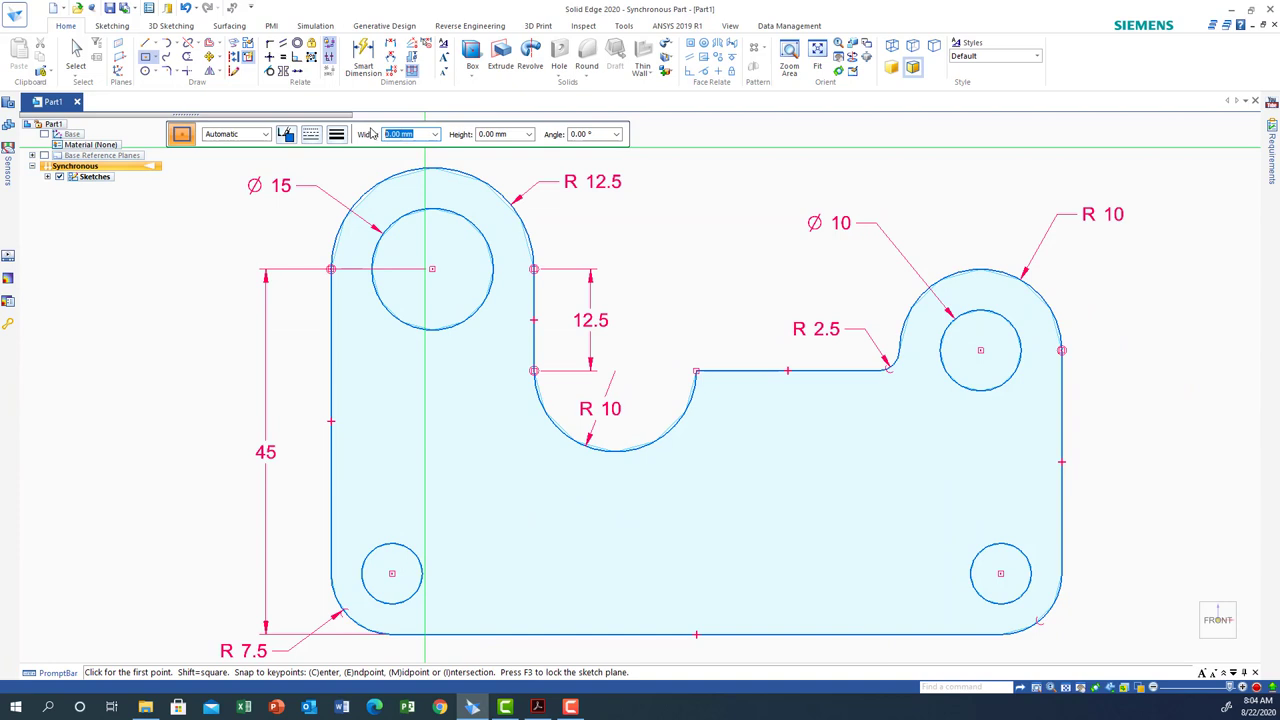
{"action": "type", "text": "40"}
{"action": "key", "text": "Tab"}
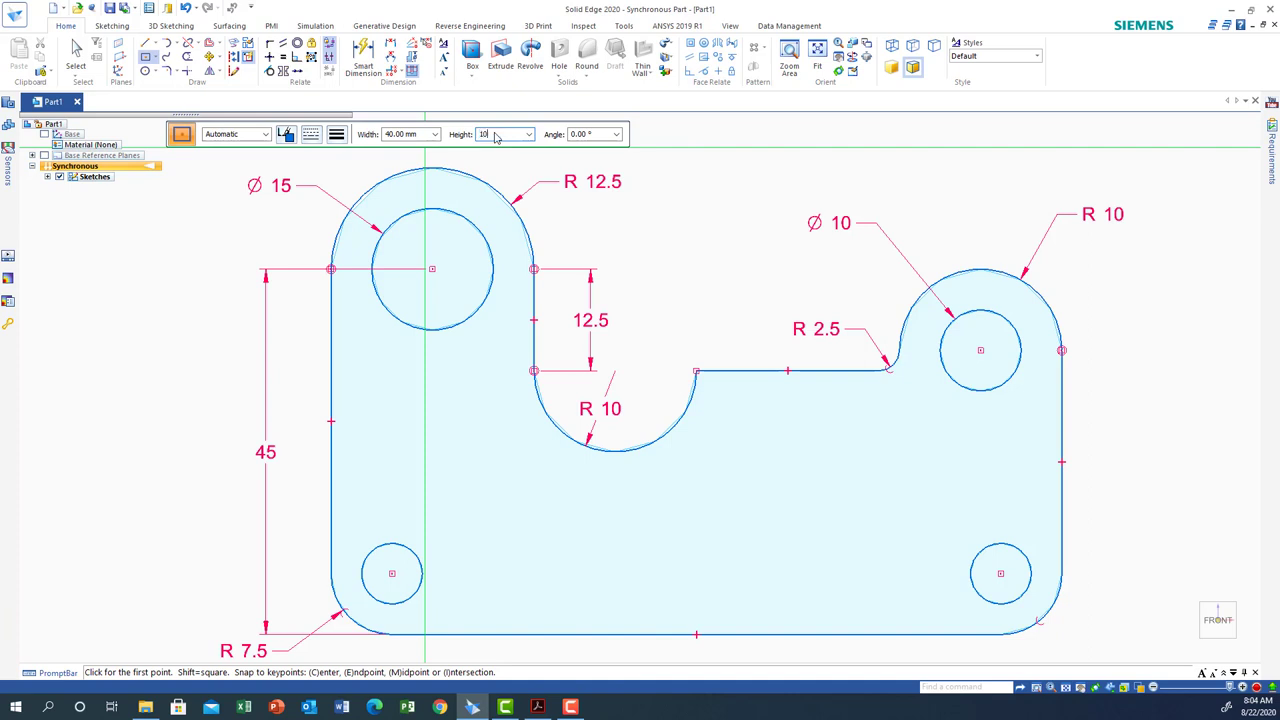
{"action": "type", "text": "10"}
{"action": "key", "text": "Tab"}
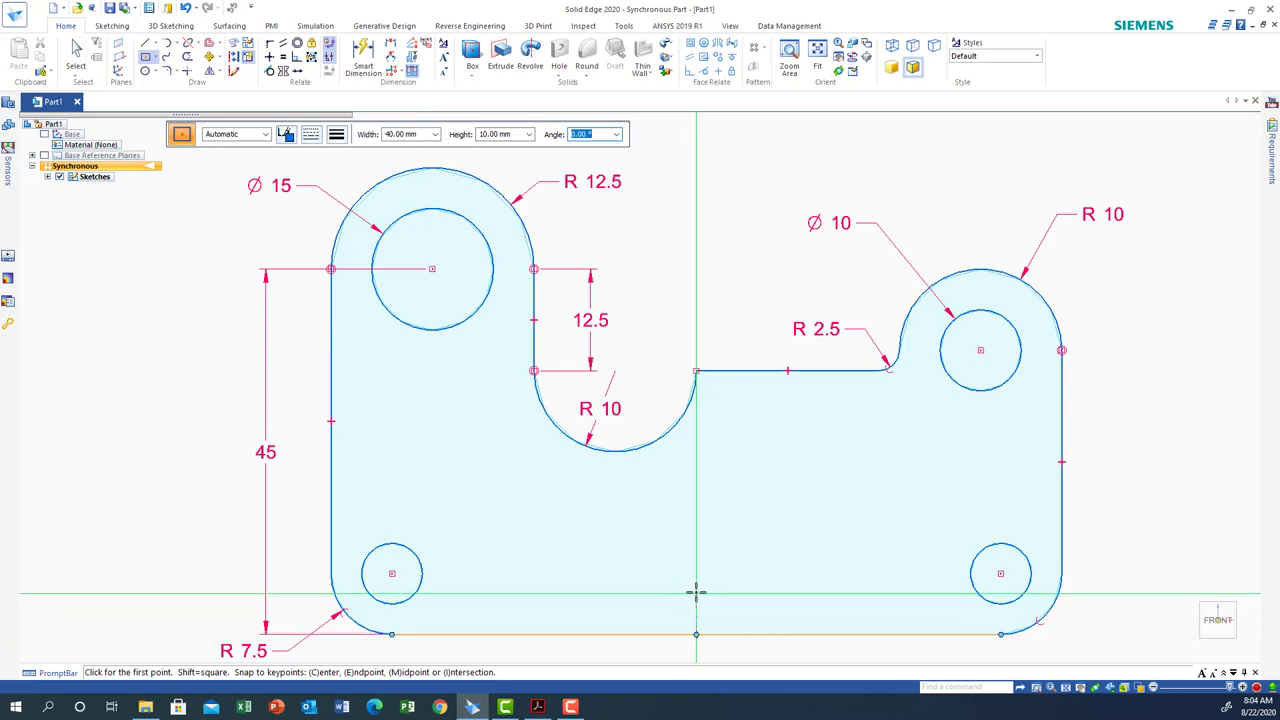
{"action": "key", "text": "Return"}
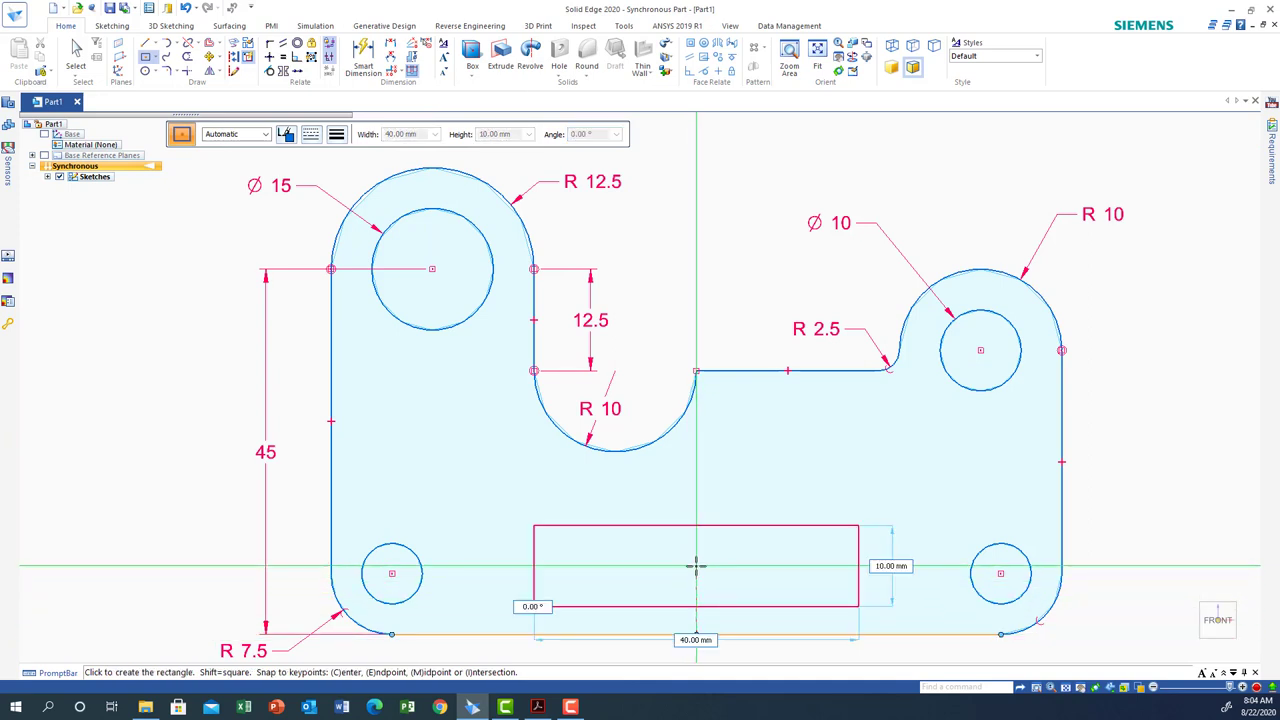
{"action": "left_click", "coordinate": [634, 575]}
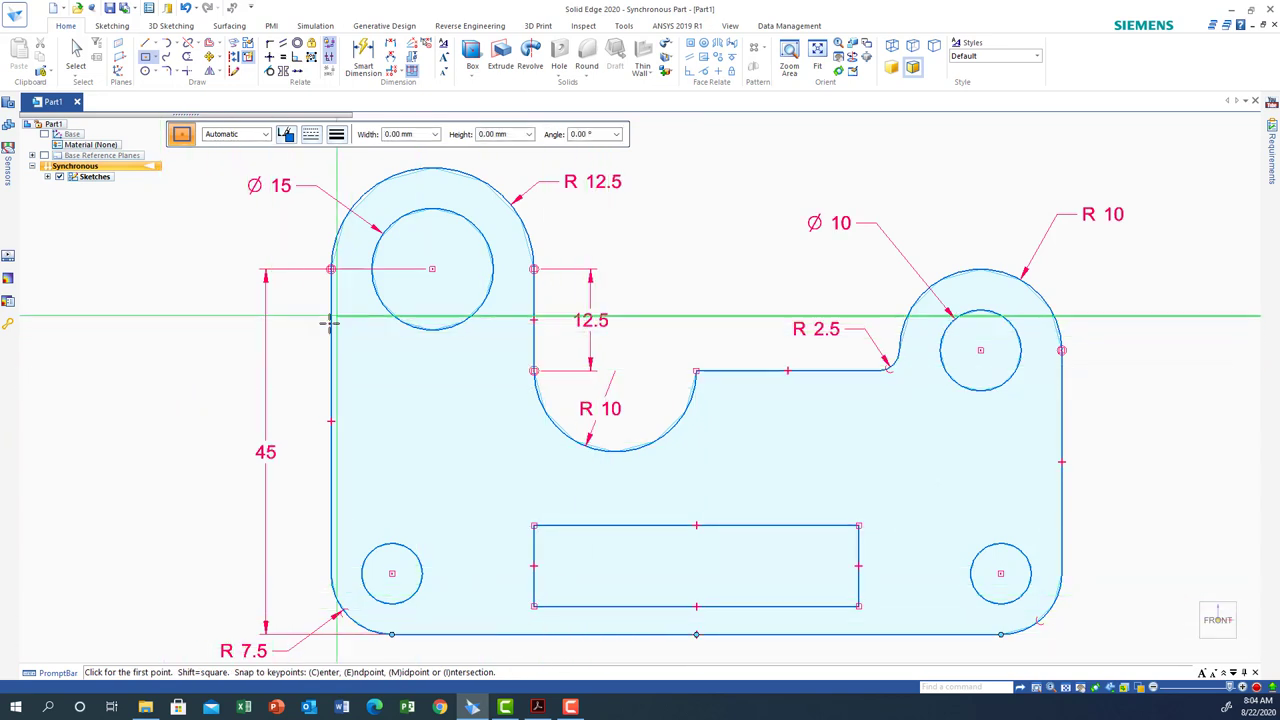
- Dimension the gap between the rectangle's lower edge and the plate's bottom edge and set it to 5 mm
{"action": "left_click", "coordinate": [363, 52]}
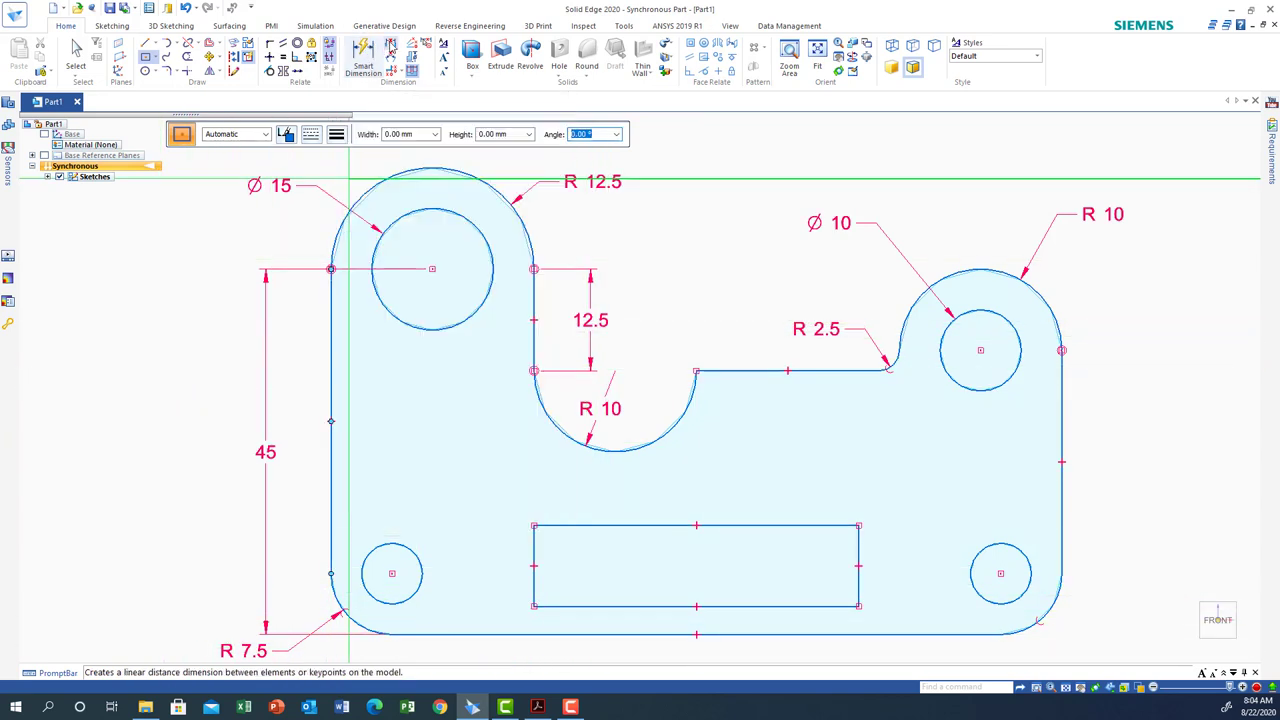
{"action": "left_click", "coordinate": [809, 606]}
{"action": "left_click", "coordinate": [817, 633]}
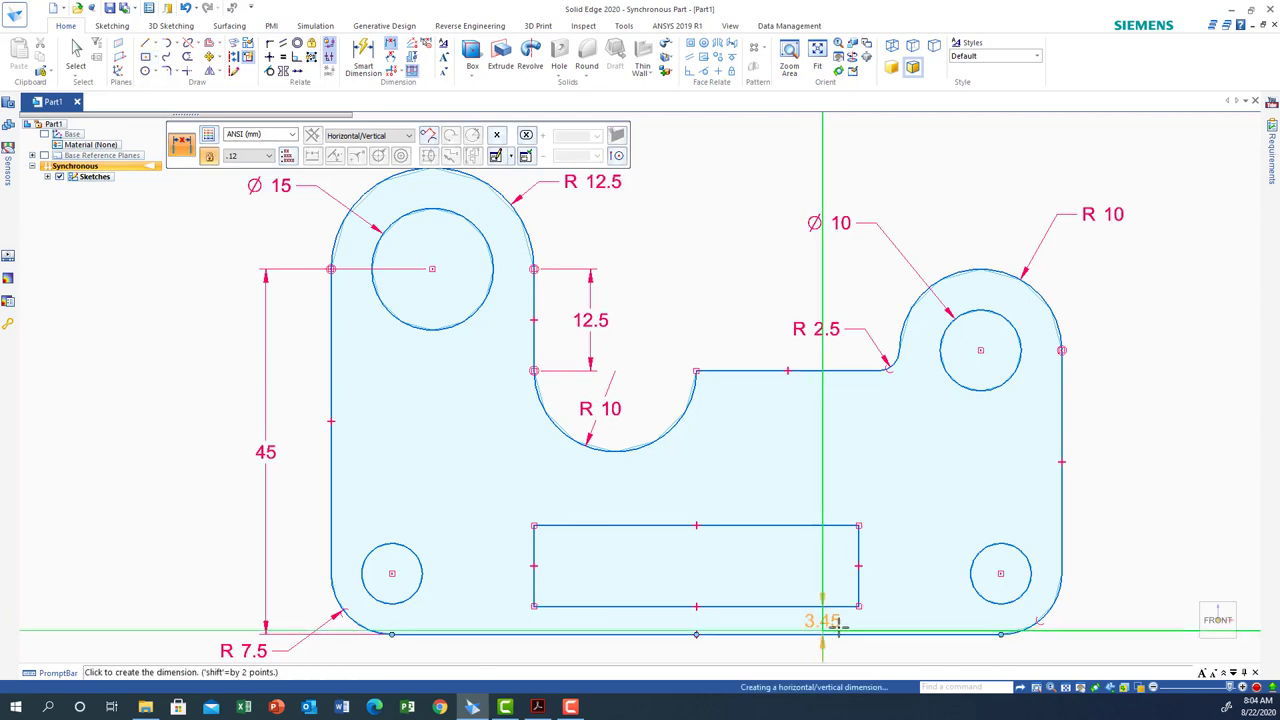
{"action": "left_click", "coordinate": [897, 606]}
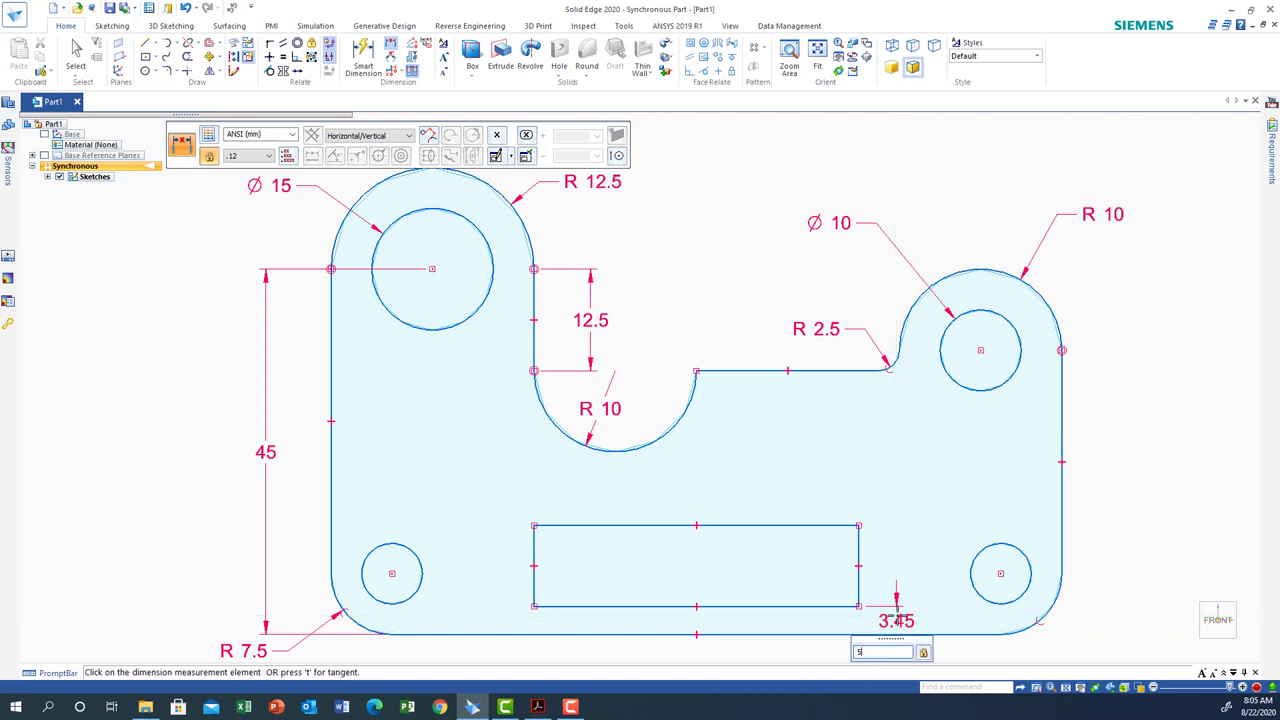
{"action": "key", "text": "Return"}
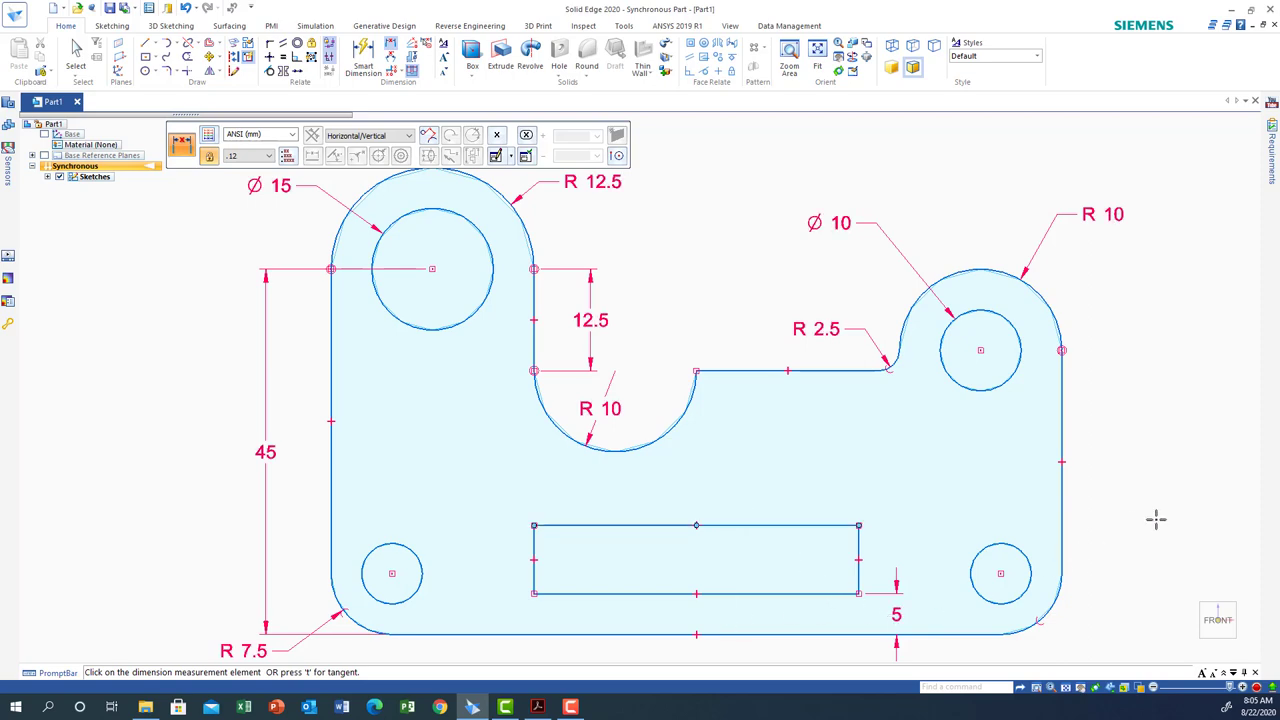
- Dimension the inner rectangle's width with Smart Dimension, placing the dimension below the plate's bottom edge
{"action": "scroll", "coordinate": [750, 481], "scroll_direction": "up", "scroll_amount": 2}
{"action": "scroll", "coordinate": [750, 483], "scroll_direction": "down", "scroll_amount": 4}
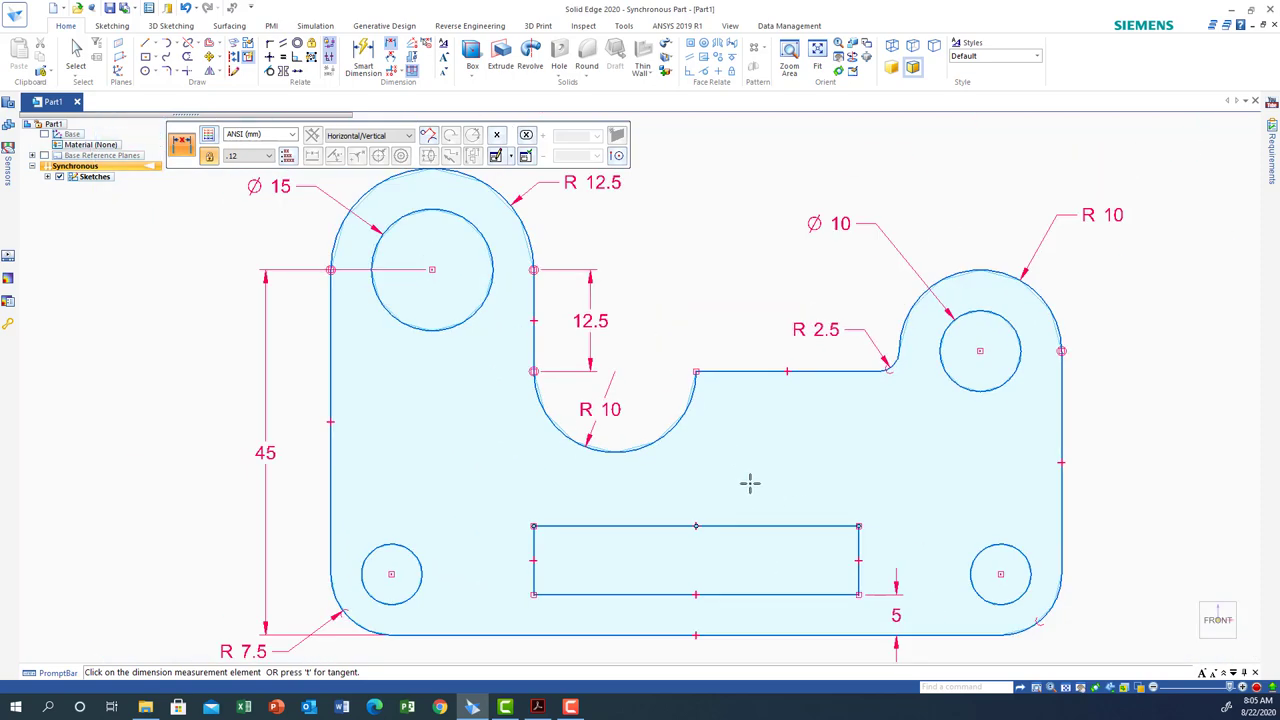
{"action": "left_click", "coordinate": [372, 44]}
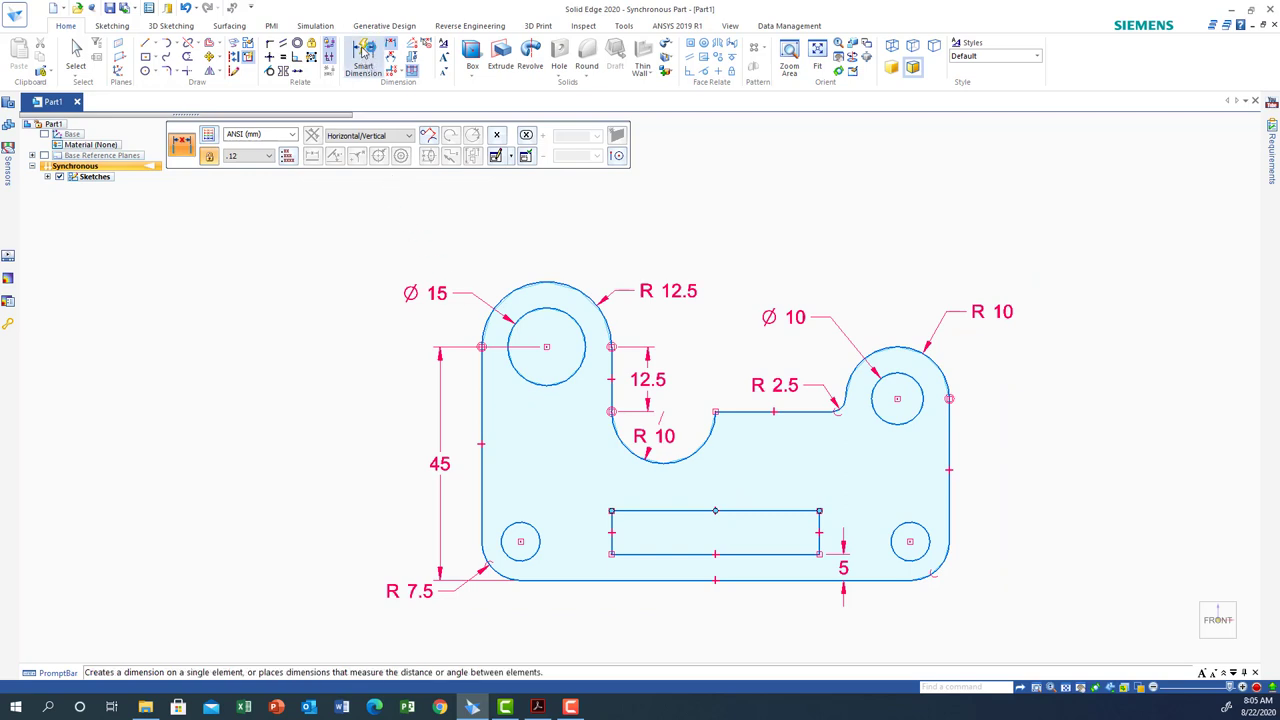
{"action": "left_click", "coordinate": [690, 552]}
{"action": "left_click", "coordinate": [697, 636]}
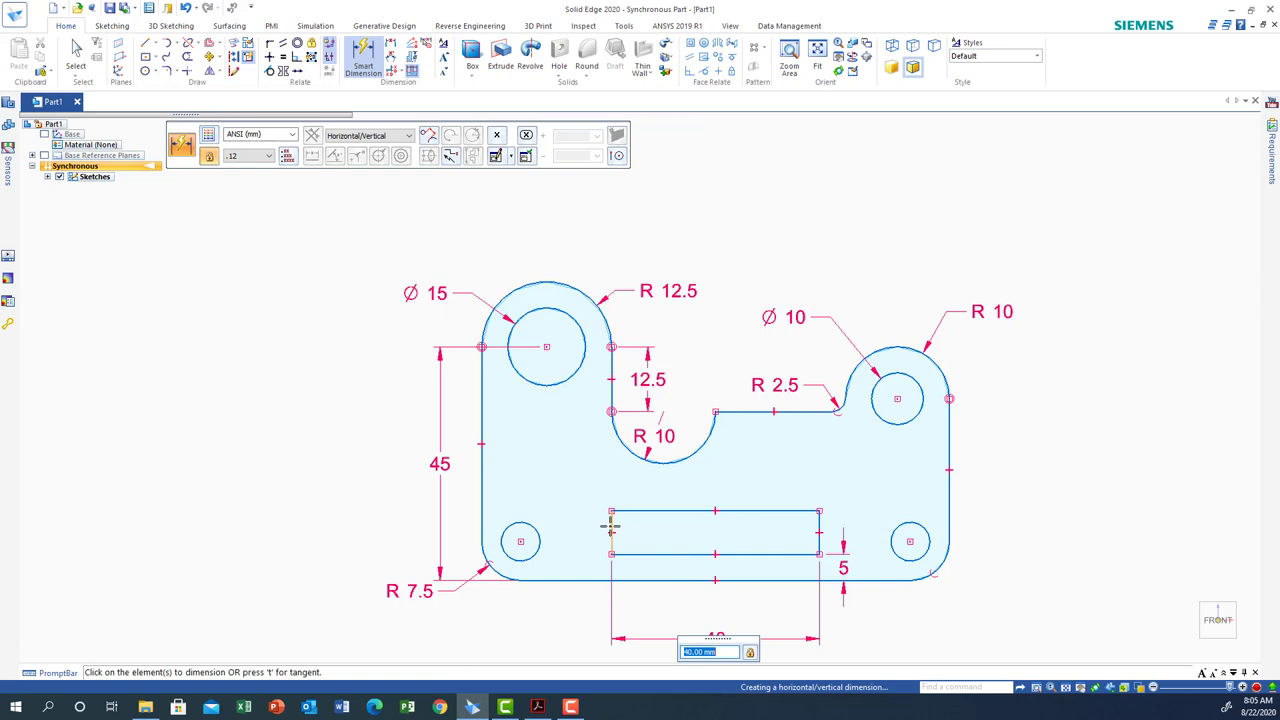
- Dimension the inner rectangle's height beside its left edge and set it to 10 mm
{"action": "left_click", "coordinate": [611, 527]}
{"action": "left_click", "coordinate": [575, 535]}
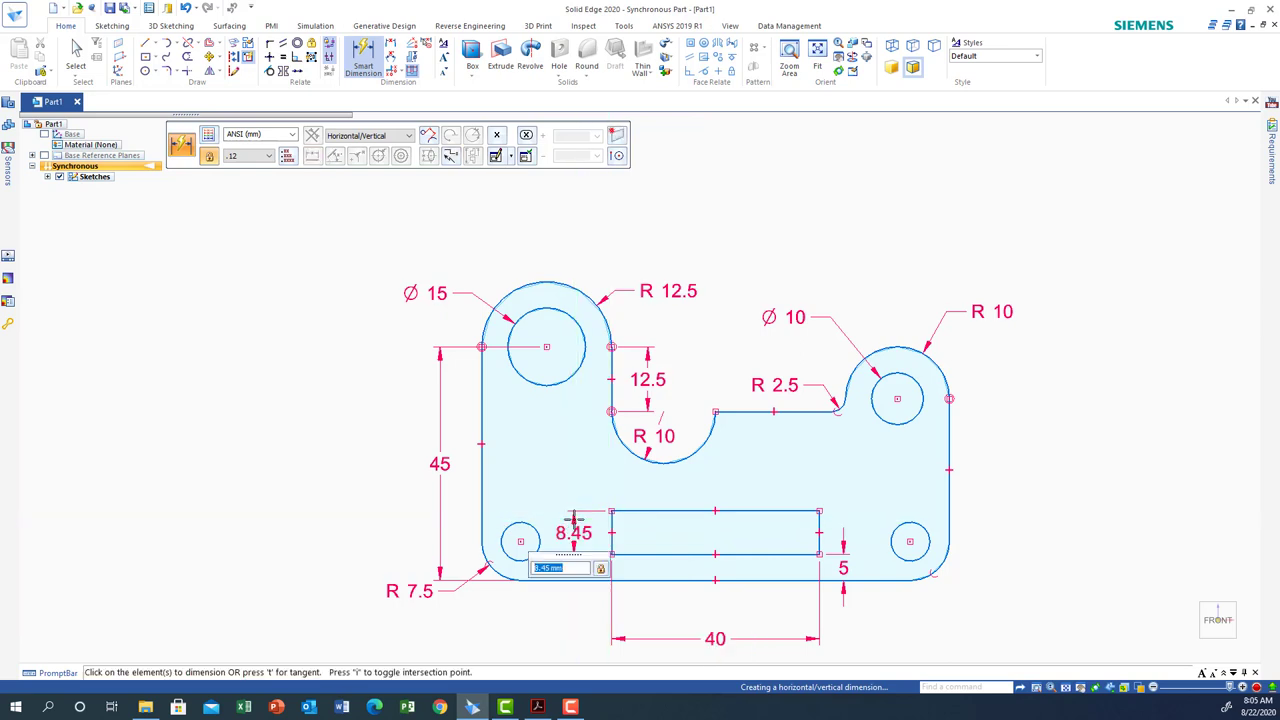
{"action": "type", "text": "10"}
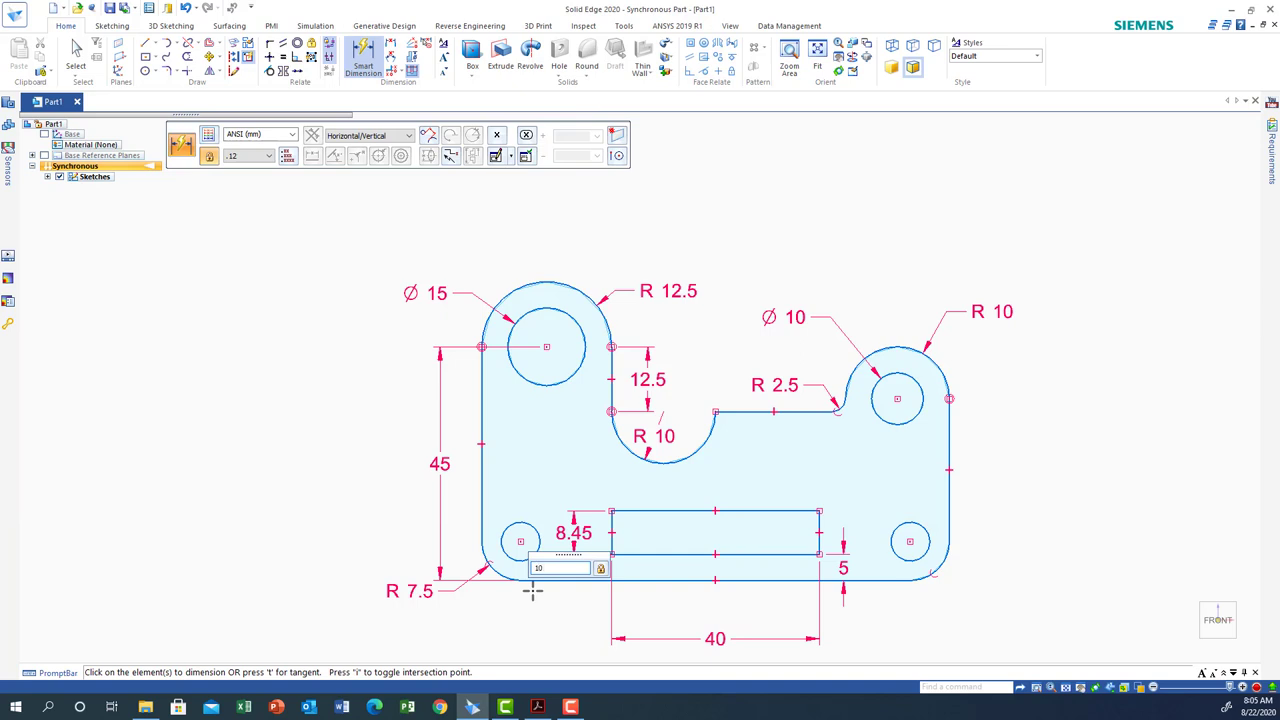
{"action": "key", "text": "Return"}
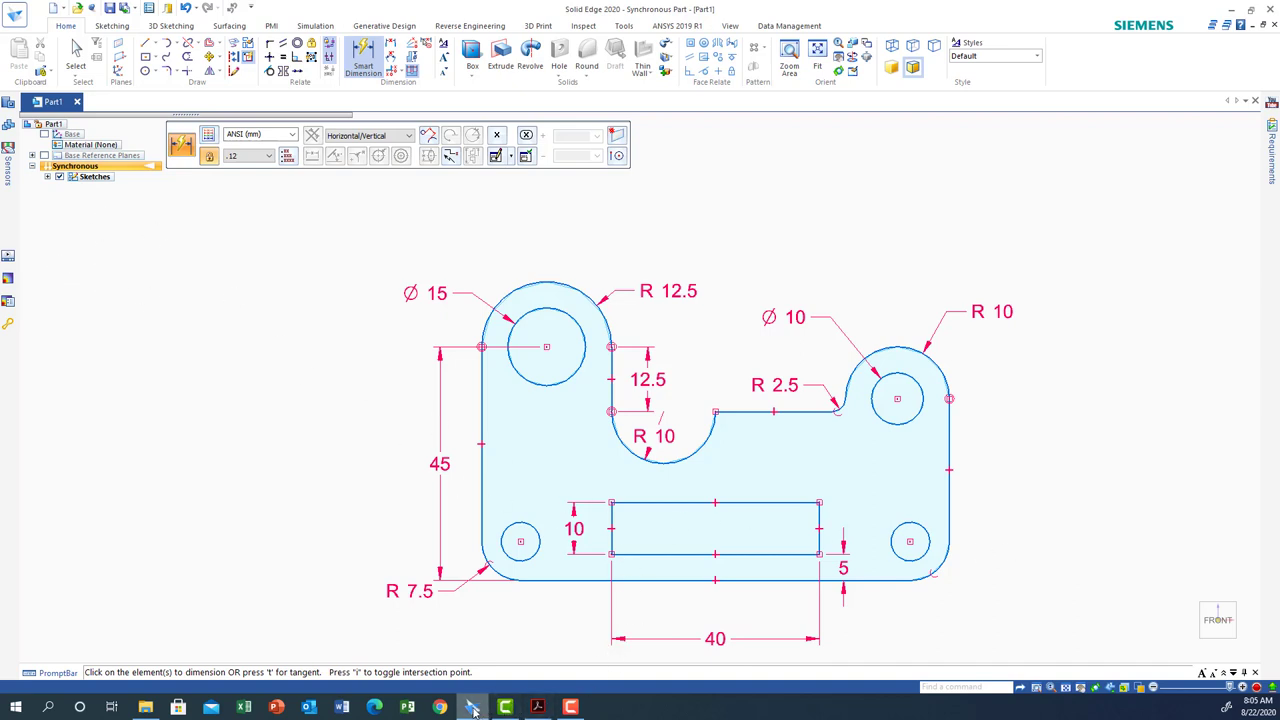
- Switch to the reference PDF in Acrobat and check the page 4 plate drawing for dimensions still missing from the sketch
{"action": "left_click", "coordinate": [538, 707]}
{"action": "scroll", "coordinate": [307, 561], "scroll_direction": "down", "scroll_amount": 3}
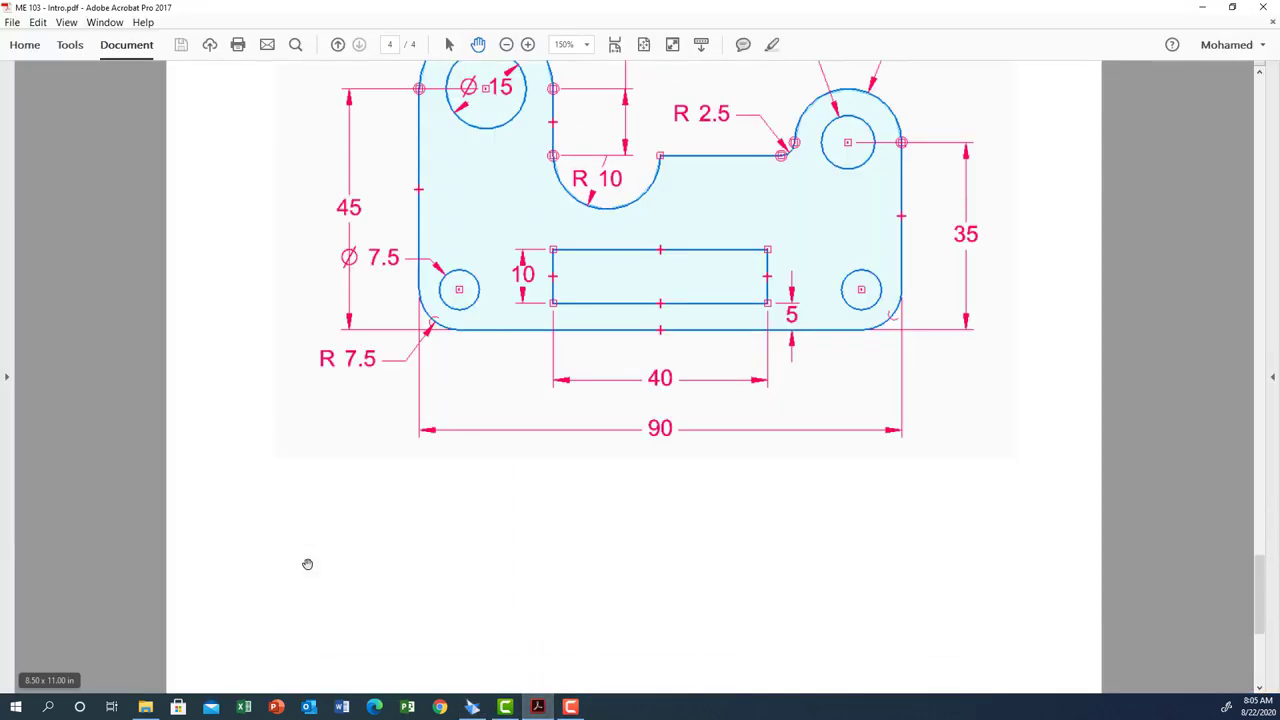
{"action": "scroll", "coordinate": [309, 560], "scroll_direction": "down", "scroll_amount": 3}
{"action": "scroll", "coordinate": [297, 563], "scroll_direction": "up", "scroll_amount": 12}
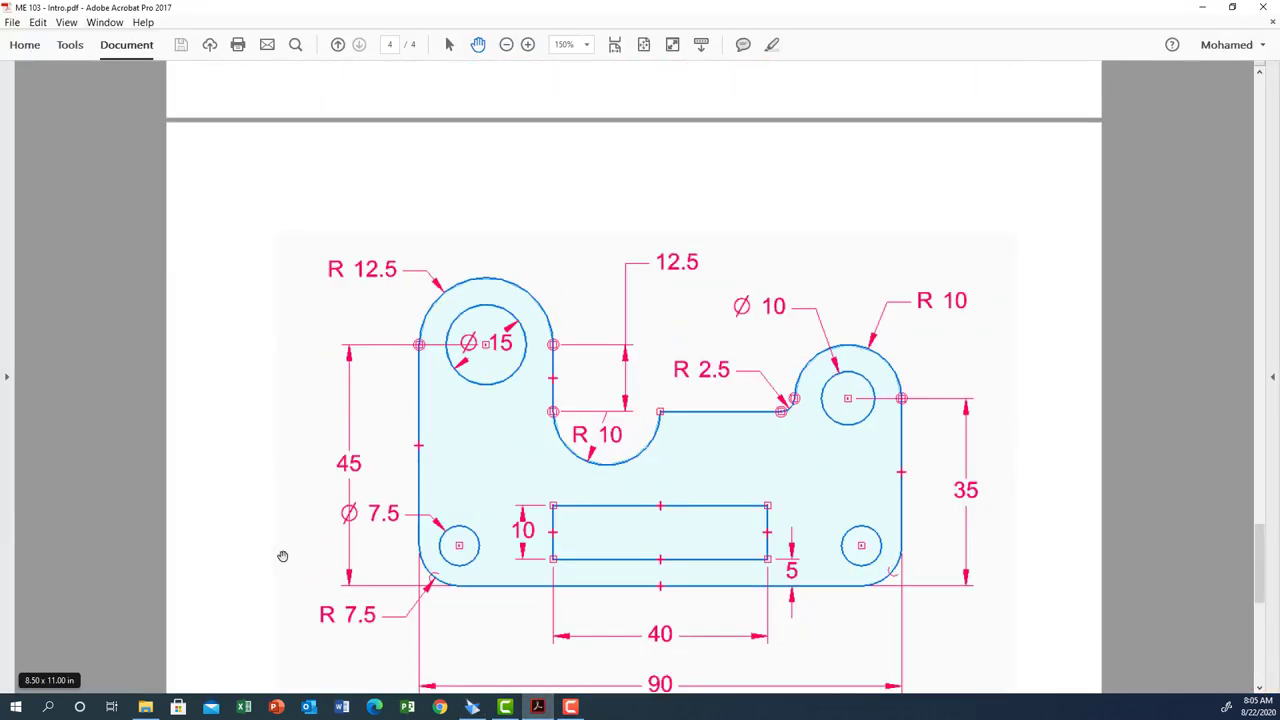